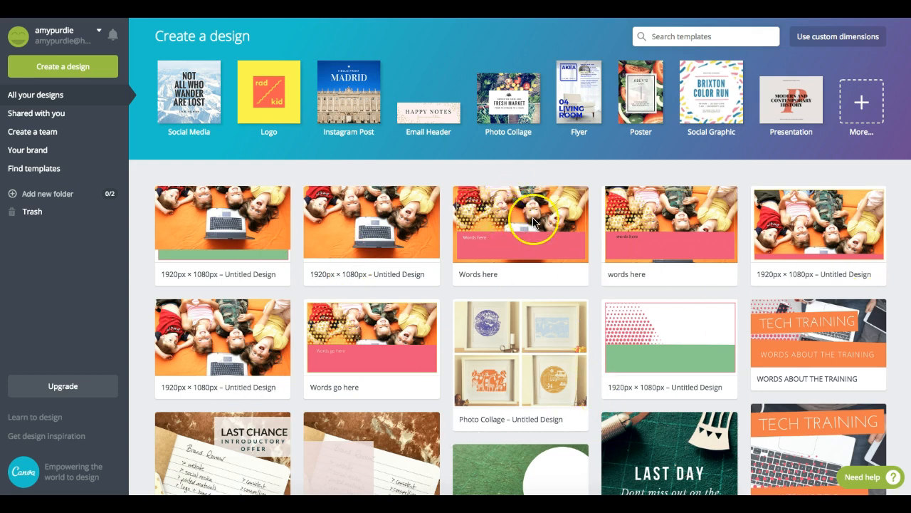
- Expand the Create a design bar with More to list every design type
left_click(861, 133)
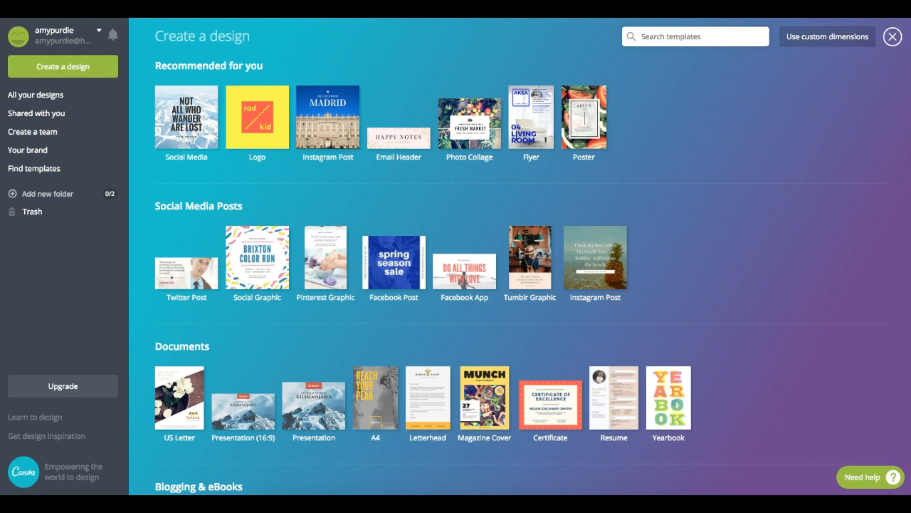
scroll(520, 256, "down", 1)
scroll(520, 256, "down", 1)
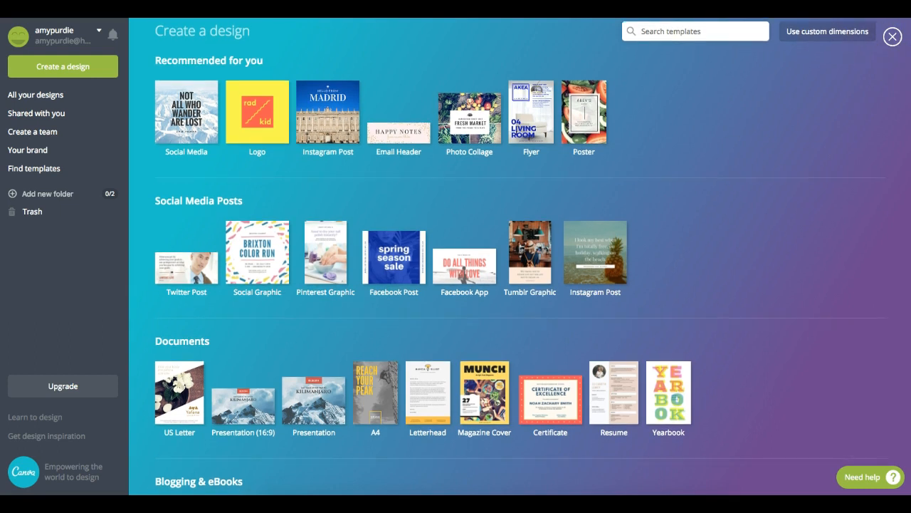
scroll(520, 256, "down", 2)
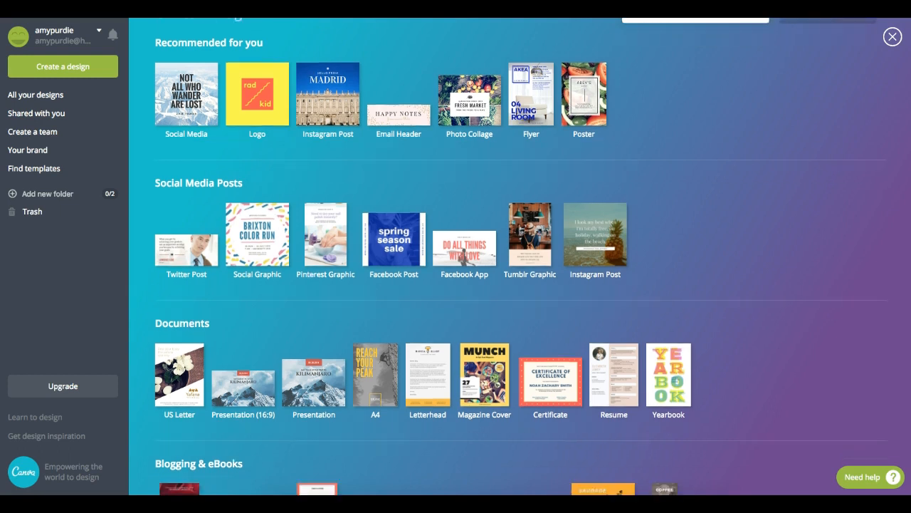
scroll(519, 257, "down", 1)
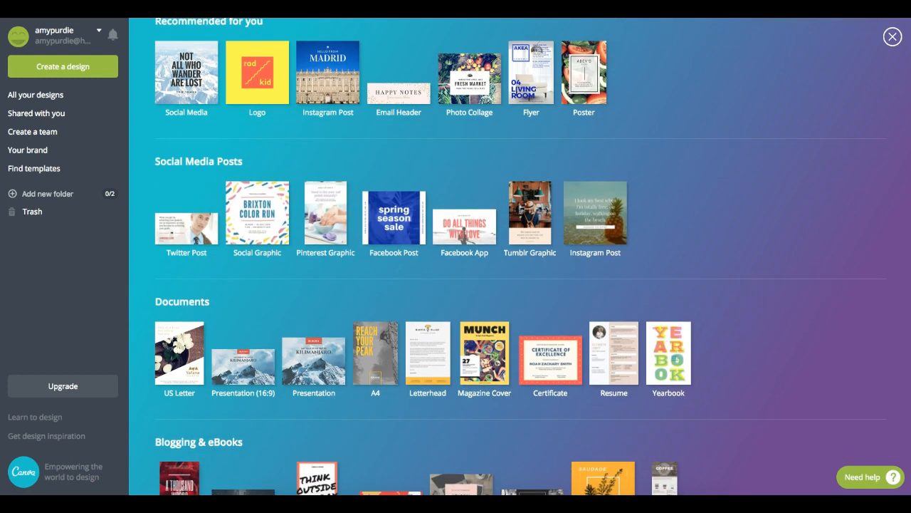
scroll(520, 257, "down", 5)
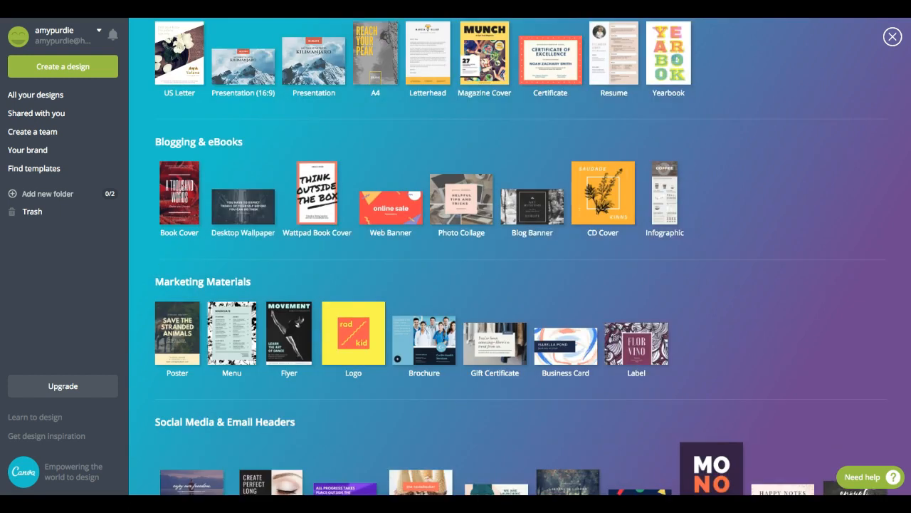
scroll(594, 313, "down", 1)
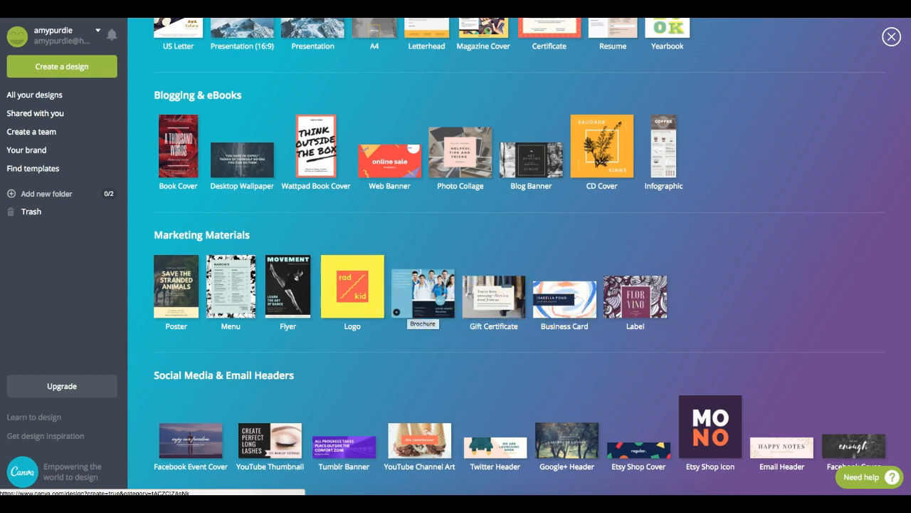
scroll(519, 257, "up", 5)
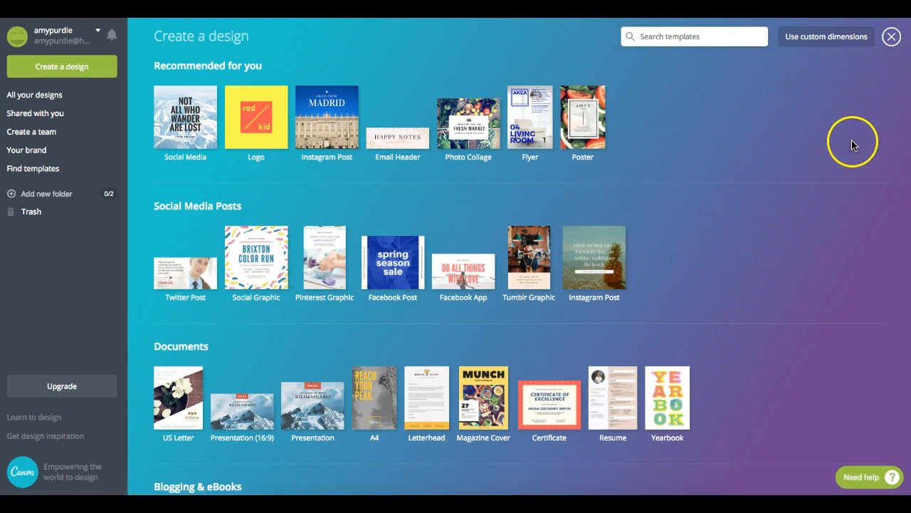
scroll(906, 193, "down", 3)
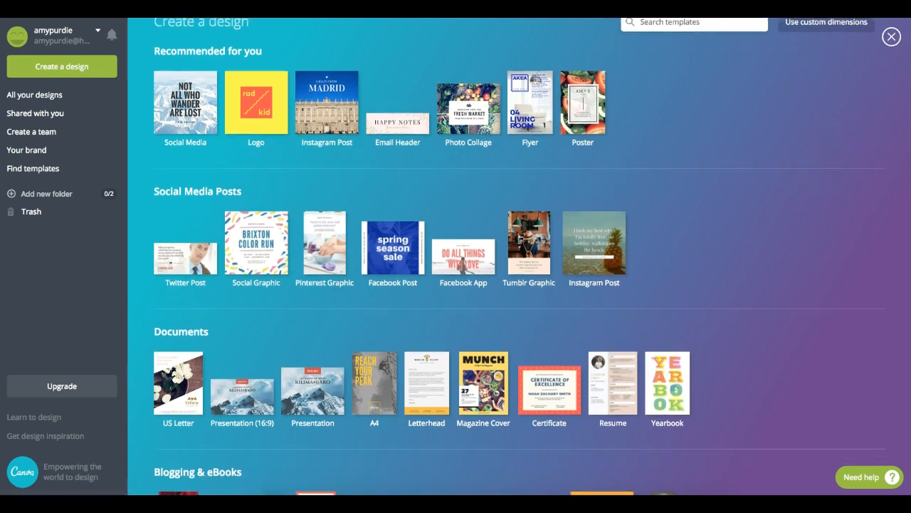
scroll(897, 285, "down", 10)
scroll(901, 228, "up", 15)
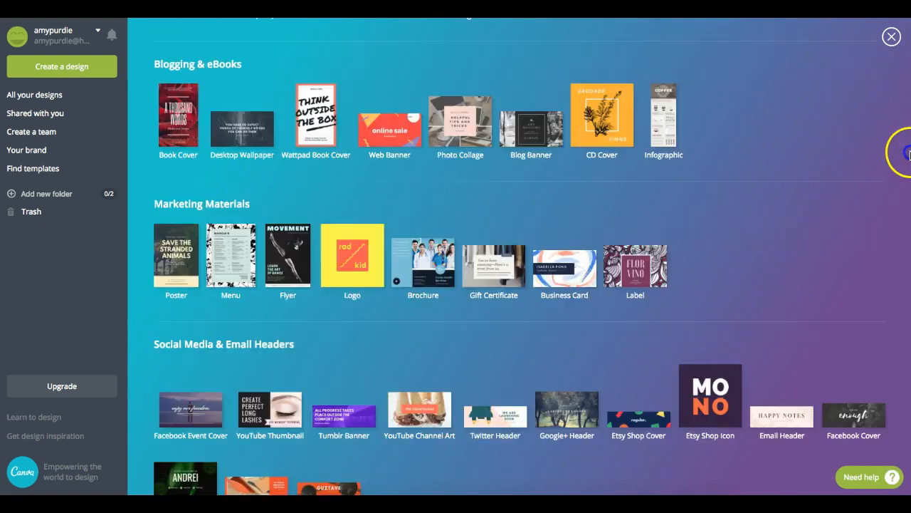
scroll(898, 143, "down", 3)
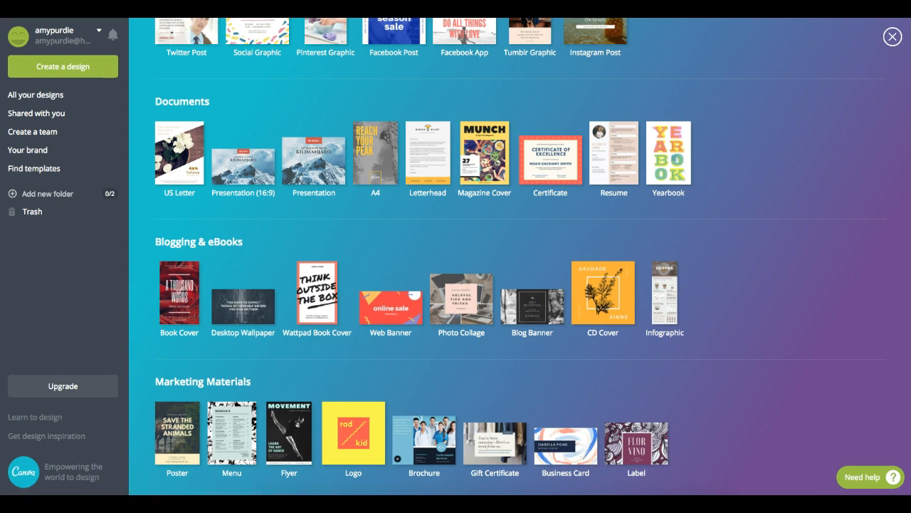
scroll(521, 256, "down", 5)
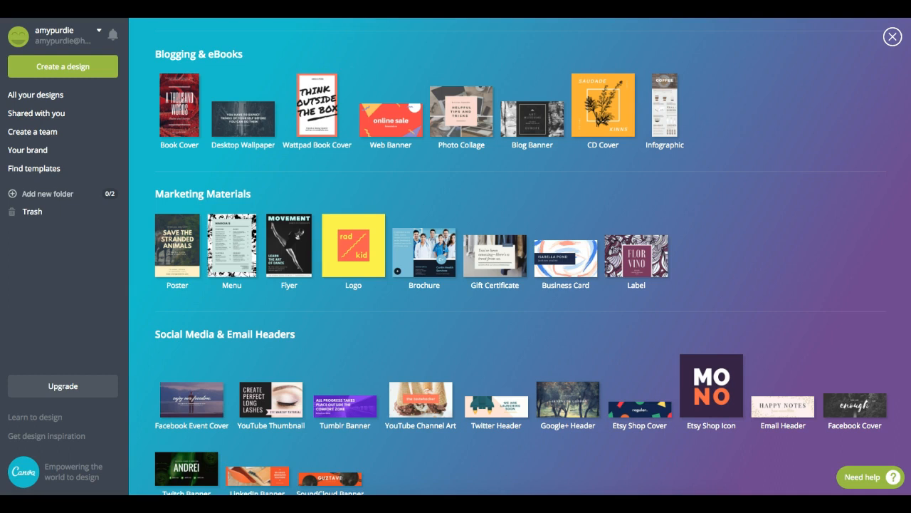
scroll(520, 256, "down", 1)
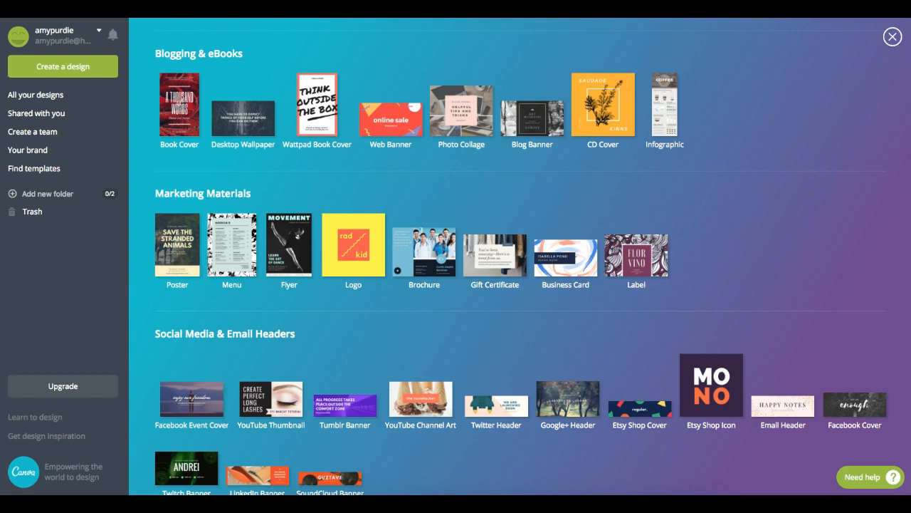
- Start a new blank Business Card (US) design
left_click(568, 262)
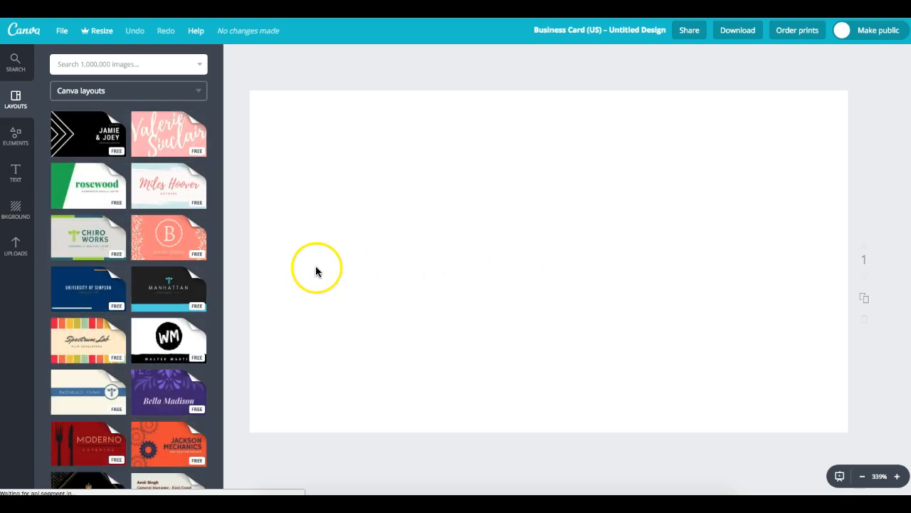
left_click_drag(219, 196, 222, 206)
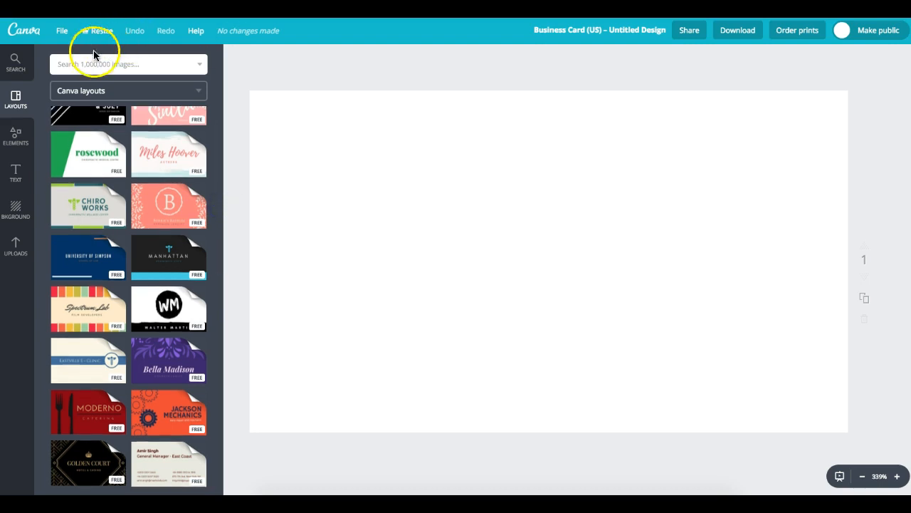
left_click_drag(219, 244, 230, 368)
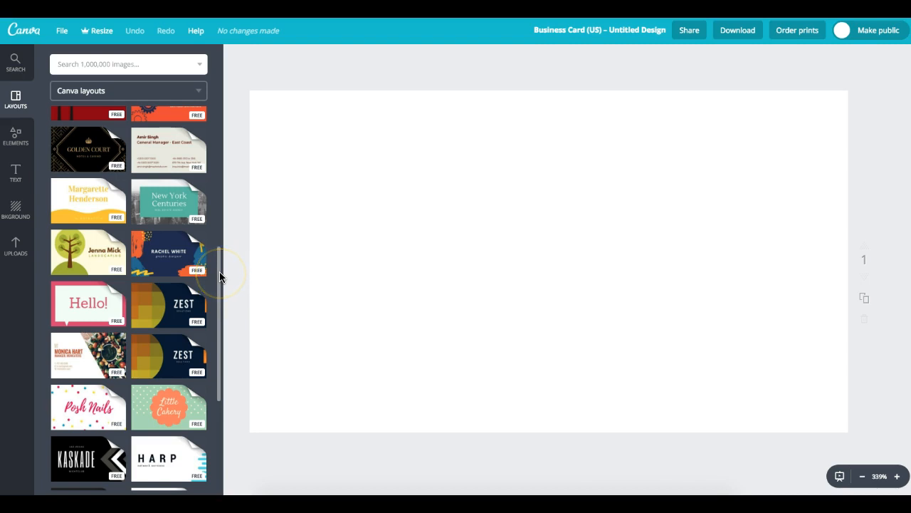
- Browse the card layouts, then show the library of uploaded images
mouse_move(220, 262)
left_mouse_down()
mouse_move(212, 378)
mouse_move(220, 511)
left_mouse_up()
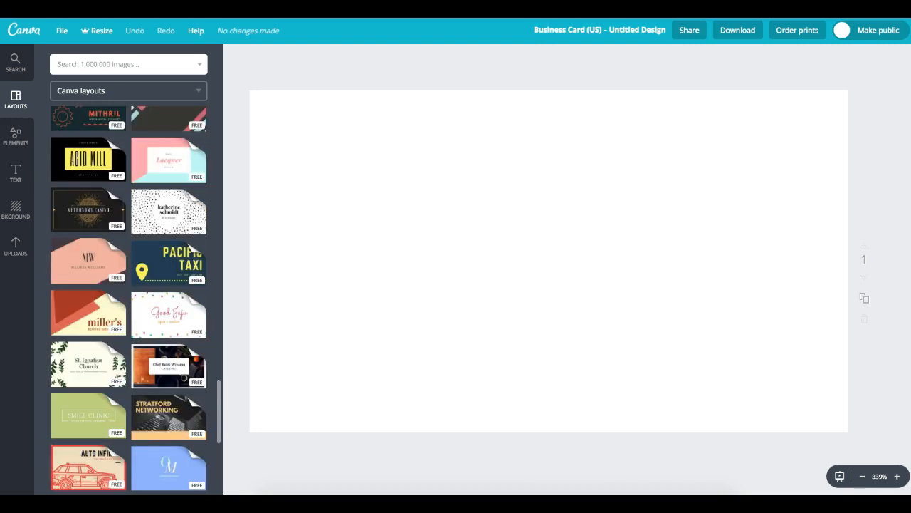
left_click_drag(220, 387, 219, 505)
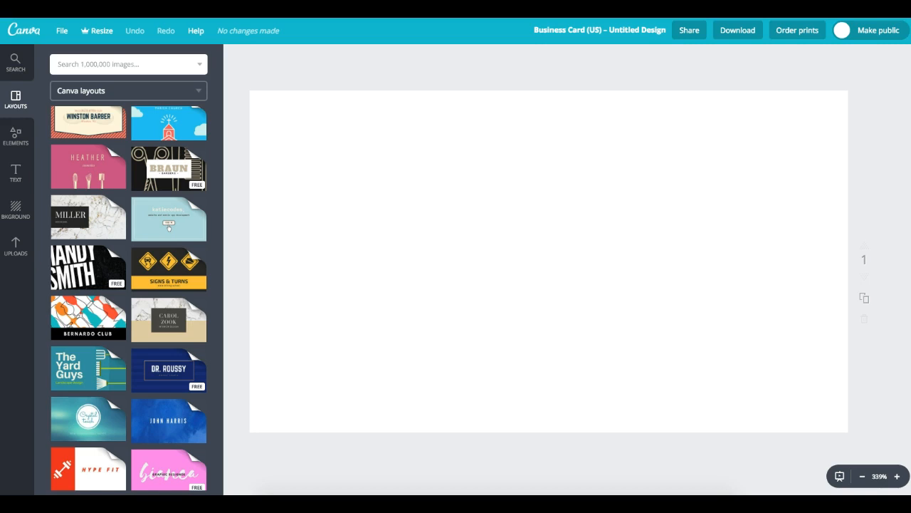
left_click(16, 245)
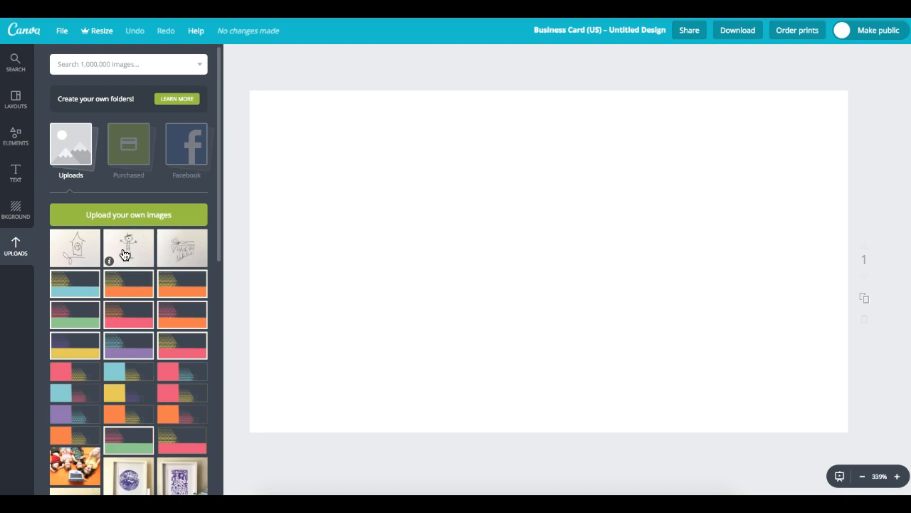
- Return to the ready-made business card layouts beside the still-blank card
left_click(133, 218)
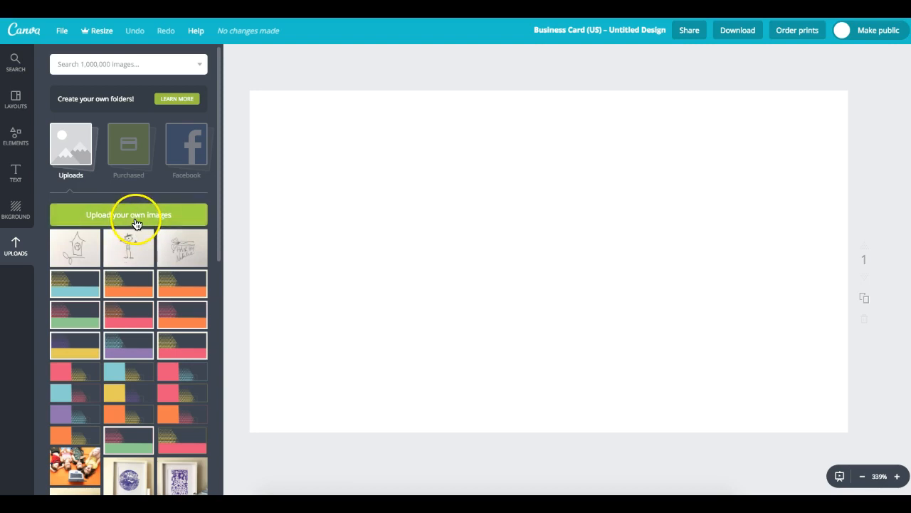
left_click(17, 99)
left_click(282, 130)
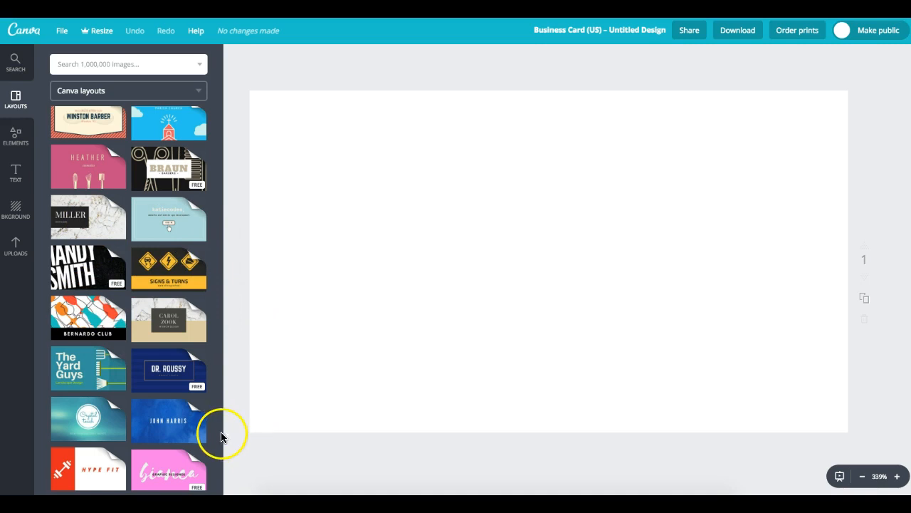
- Apply the Black and White Square Web Designer contact-details layout to the blank card
left_click_drag(220, 432, 222, 473)
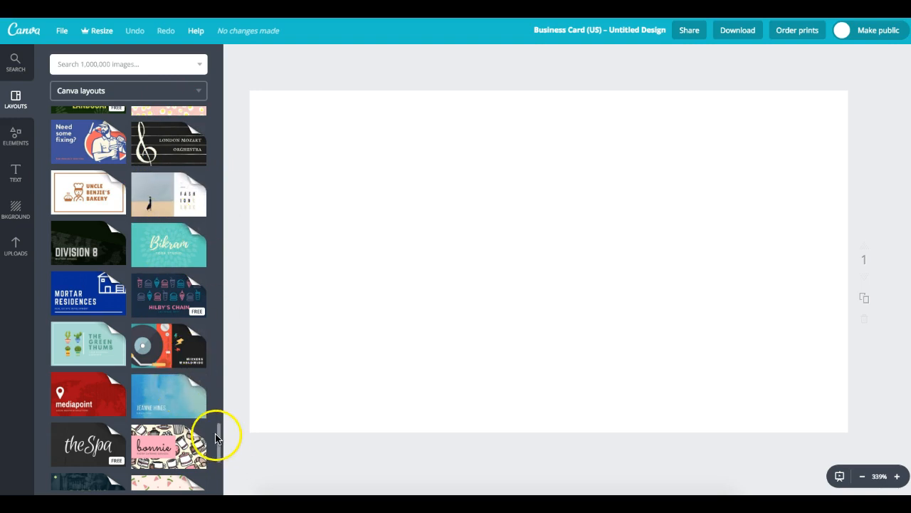
scroll(221, 437, "down", 3)
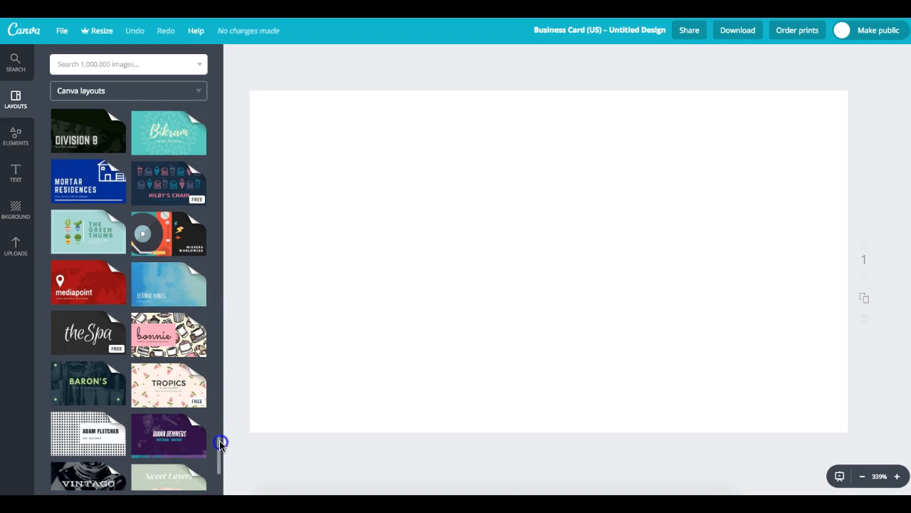
scroll(221, 442, "down", 4)
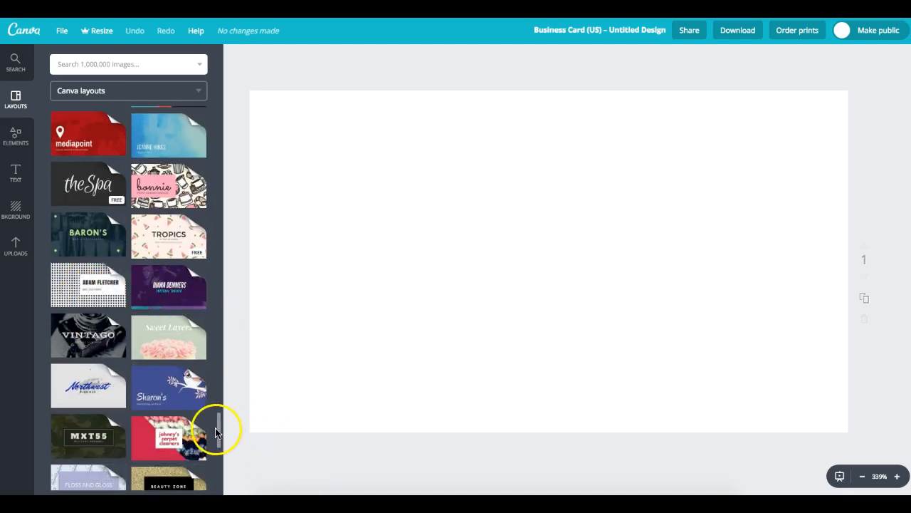
left_click_drag(219, 422, 221, 434)
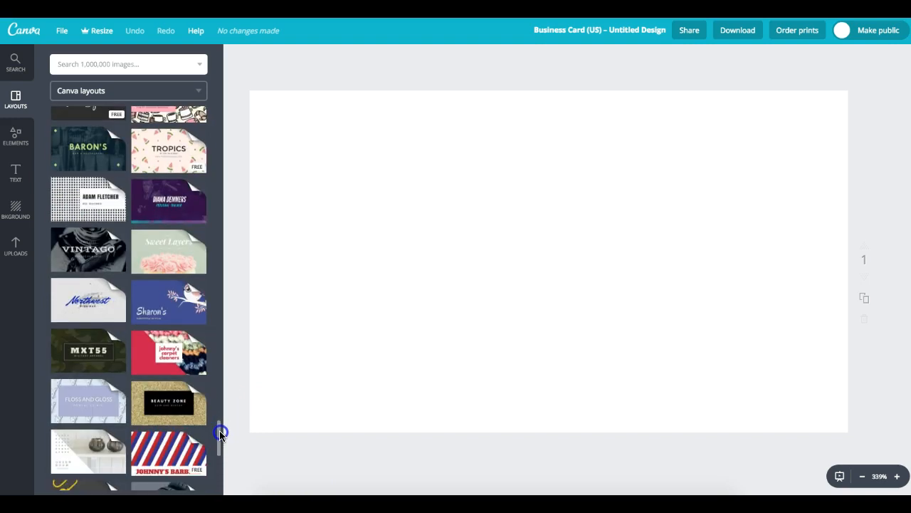
left_click(101, 193)
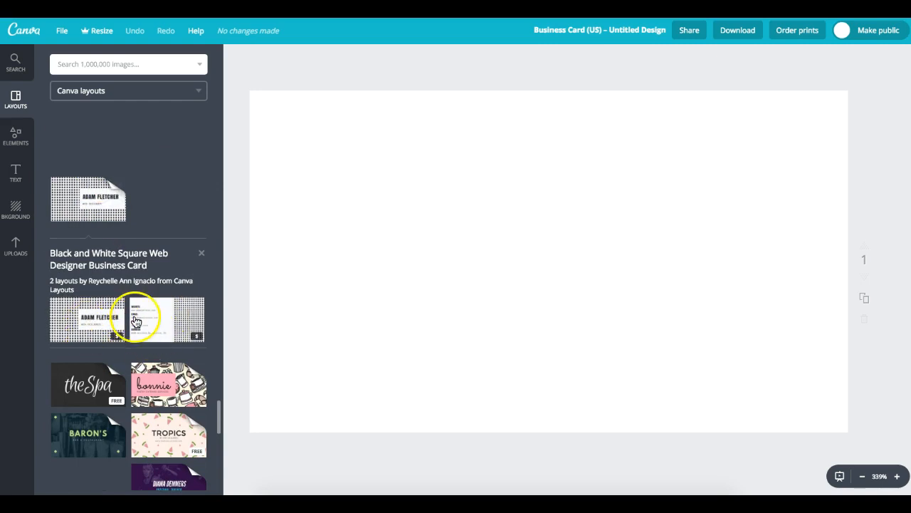
left_click(146, 331)
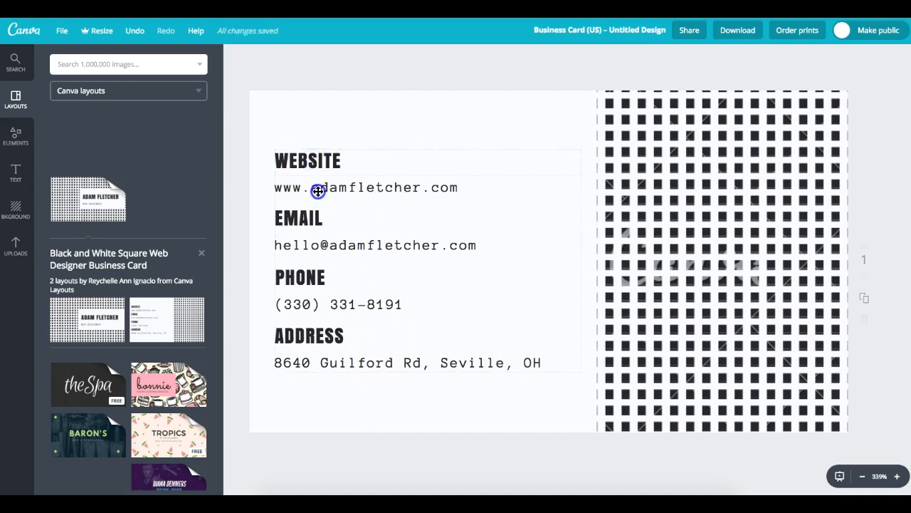
- Check the contact text, then open the Pink Dessert Pastry Bakery Catering layout set
left_click(317, 190)
left_click(310, 187)
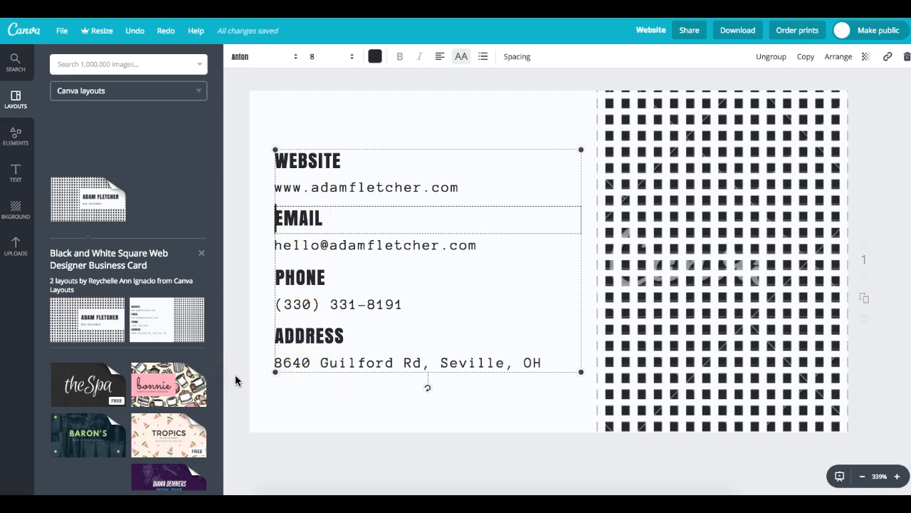
left_click(140, 395)
left_click(152, 276)
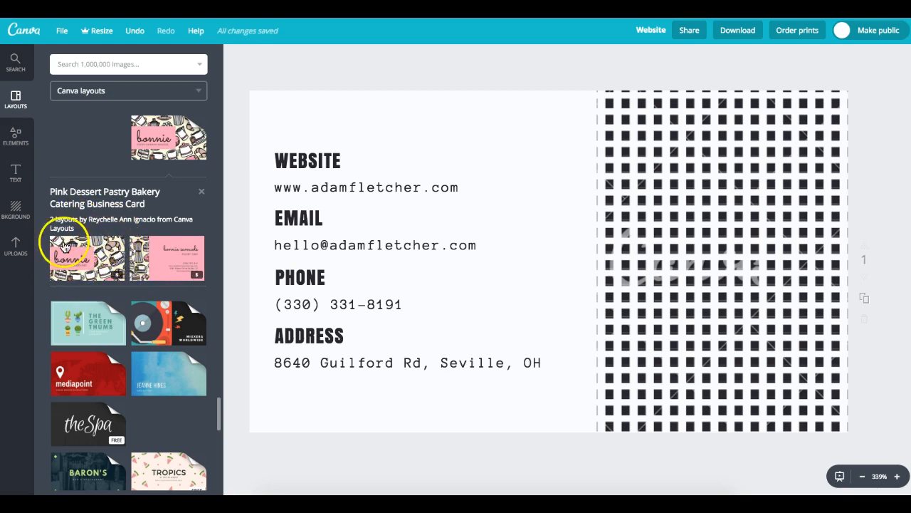
- Replace the card's content with the pink Pastry Chef layout and its coffee-pot pattern
left_click(140, 270)
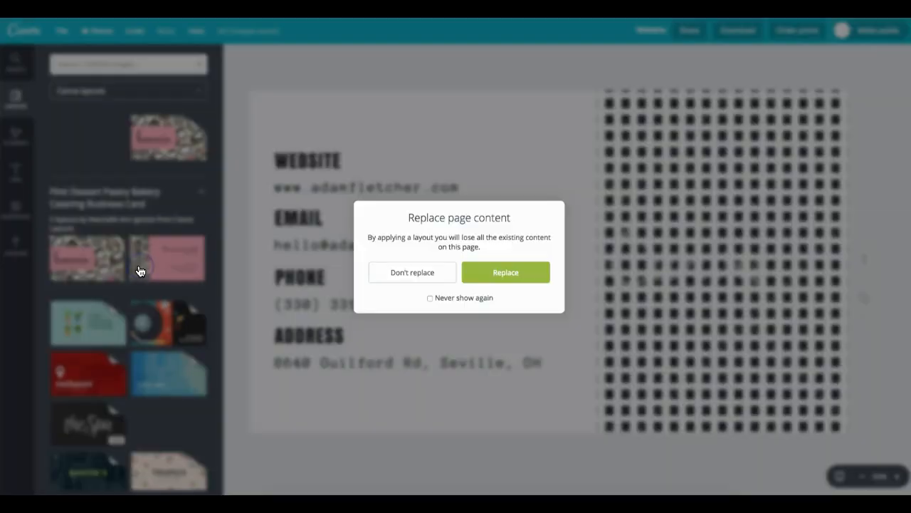
left_click(511, 275)
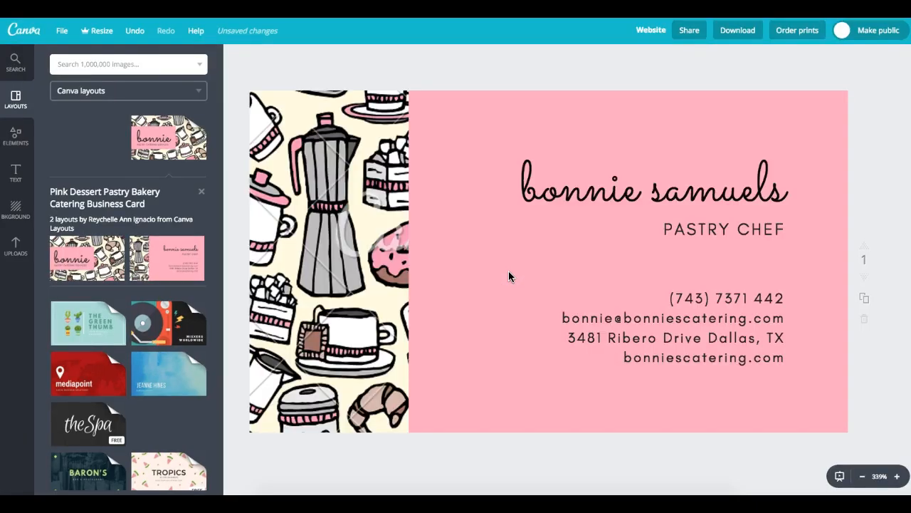
left_click(319, 196)
left_click_drag(217, 420, 245, 65)
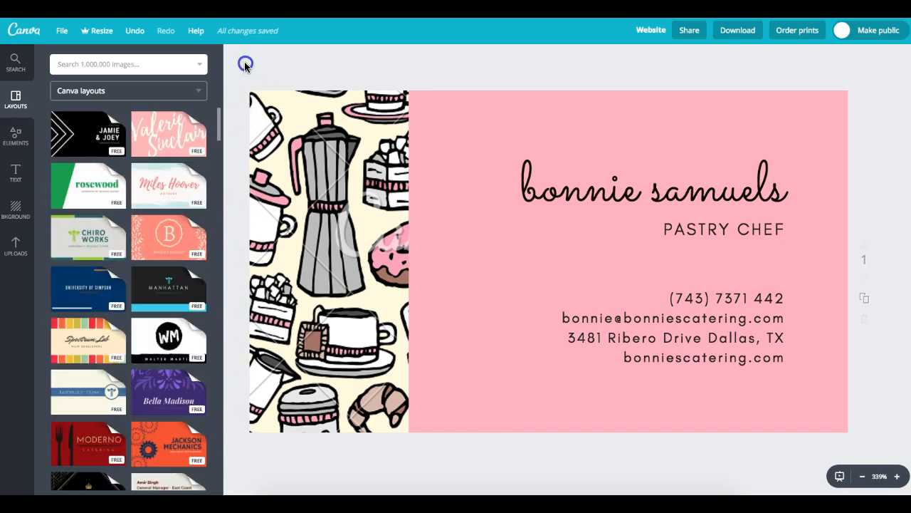
- Apply the Blue Simple Chiropractic contact-details layout with the Strudwick Chiropractic logo
left_click_drag(242, 106, 233, 191)
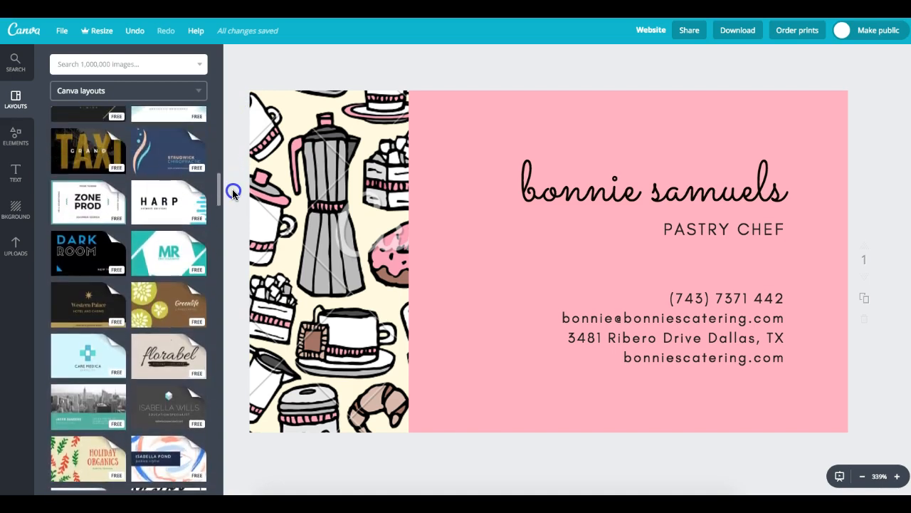
left_click(165, 151)
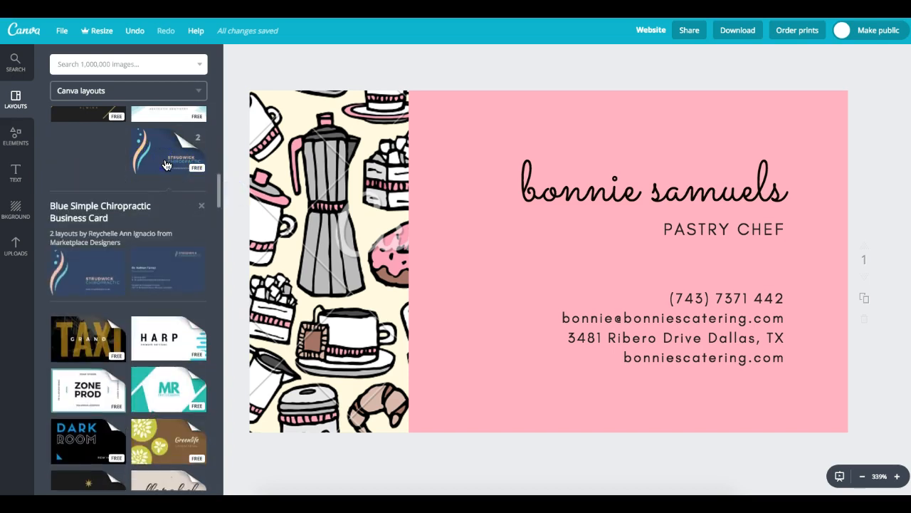
left_click(171, 276)
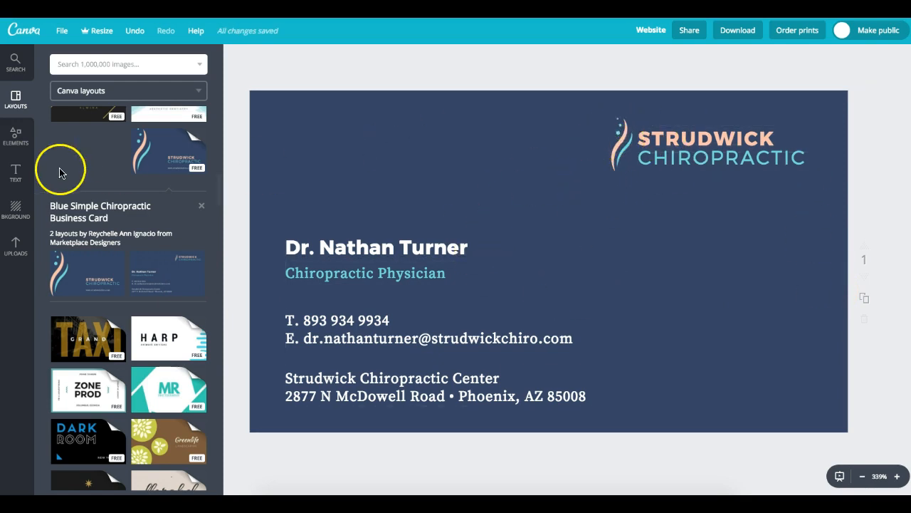
left_click(93, 277)
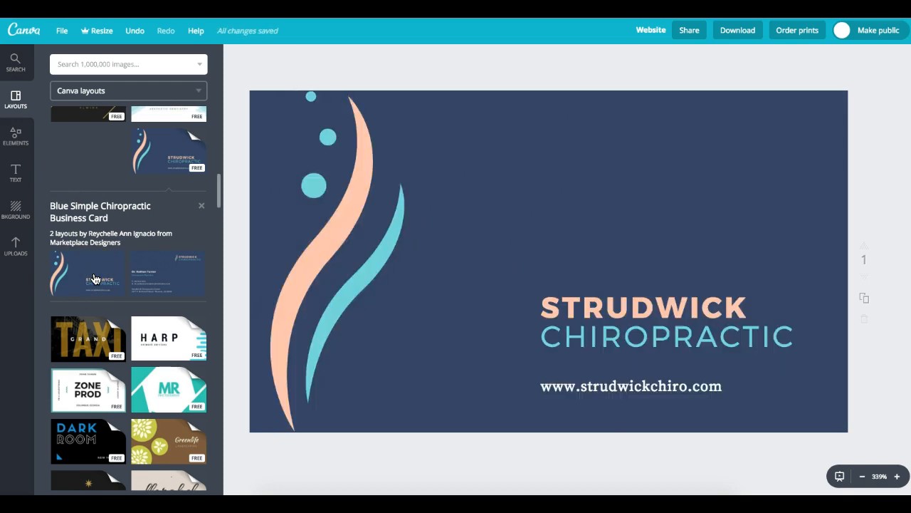
left_click(179, 279)
left_click(179, 281)
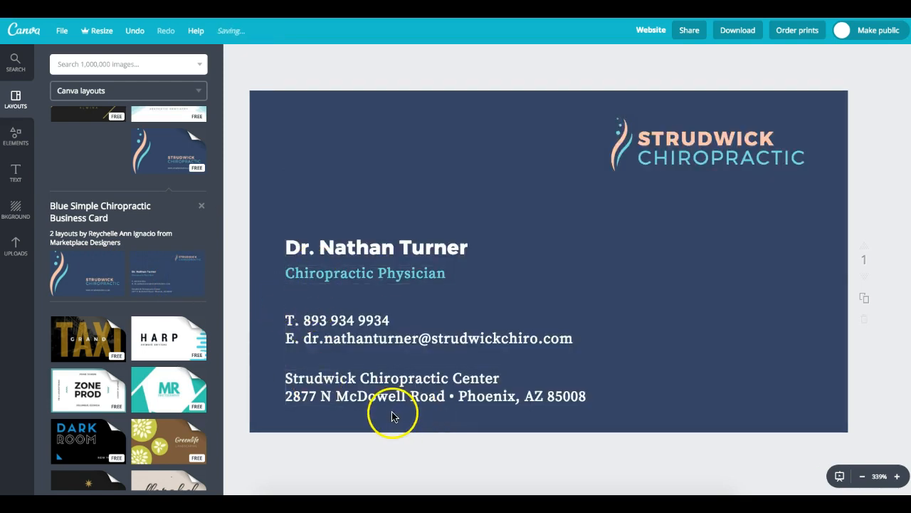
left_click_drag(219, 191, 220, 200)
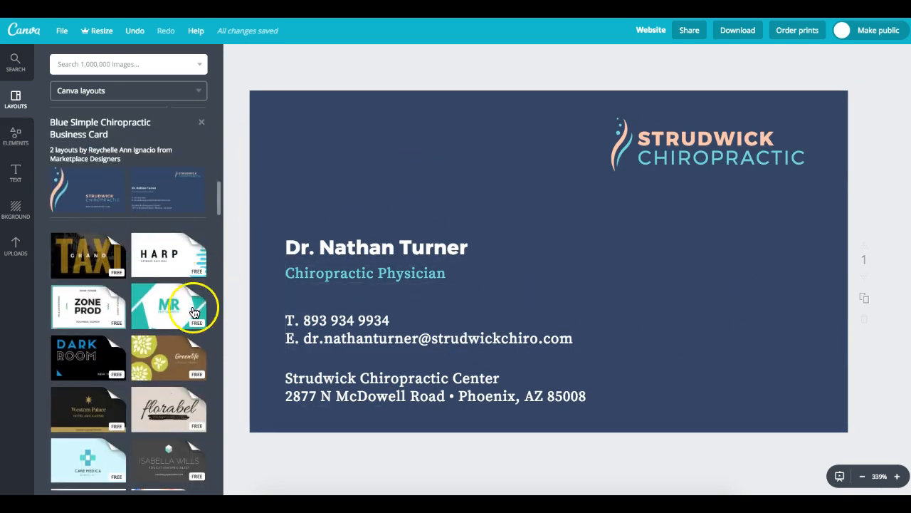
- Apply the Aqua Photographer's teal name-and-contacts layout to the card
left_click(161, 322)
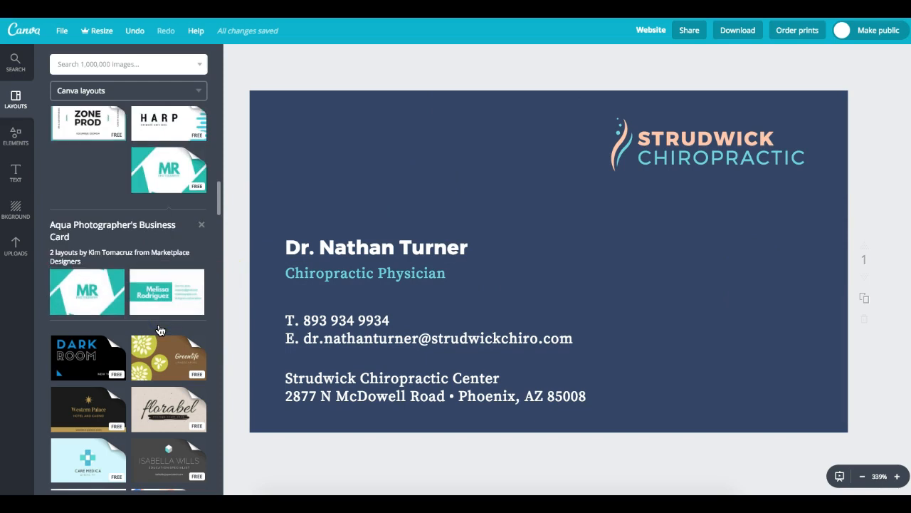
left_click(66, 276)
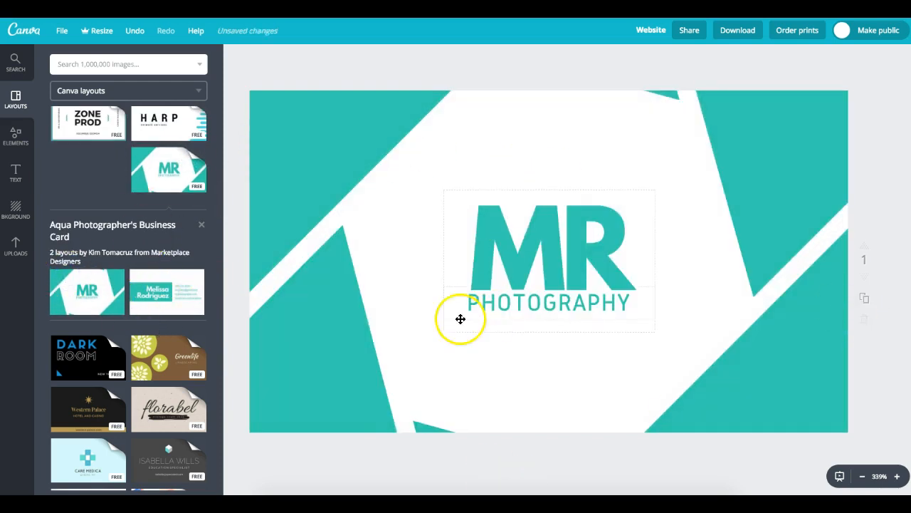
left_click(172, 287)
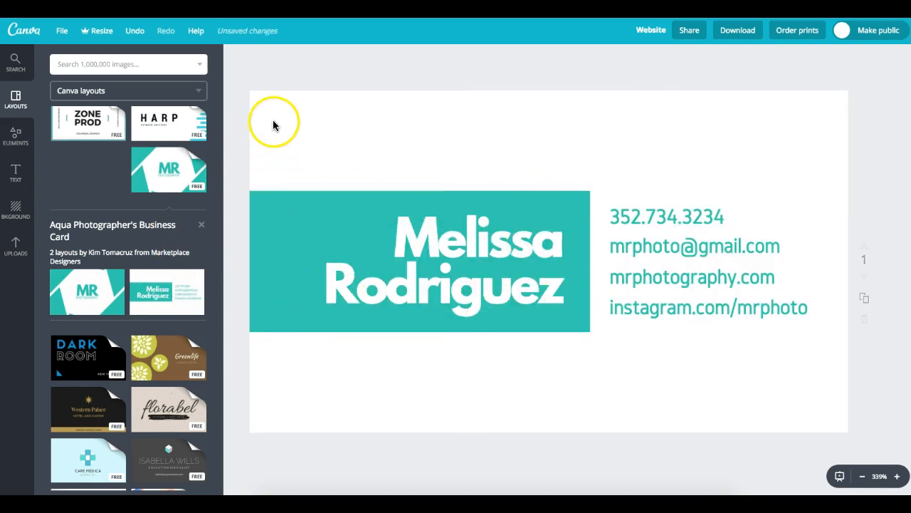
- Browse the Blue Seaside Yoga and Yellow and Blue Geometric layout groups
left_click_drag(219, 193, 221, 218)
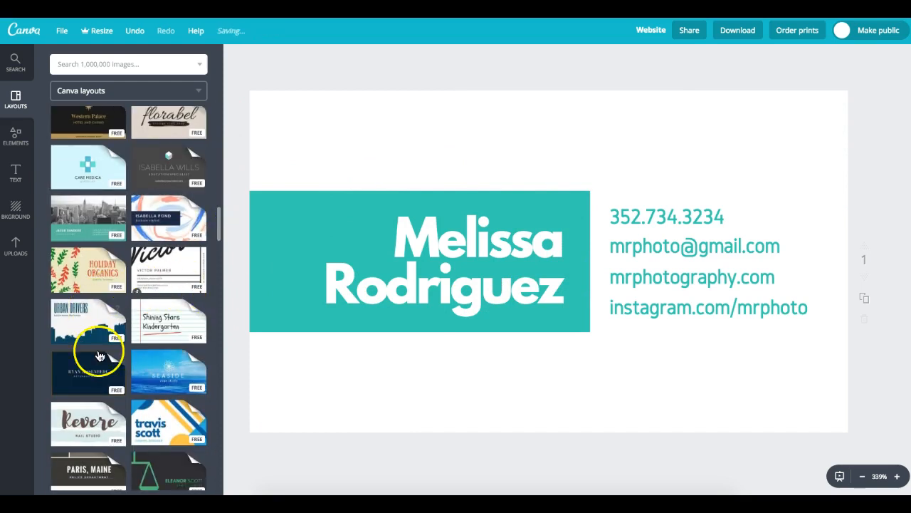
left_click(181, 384)
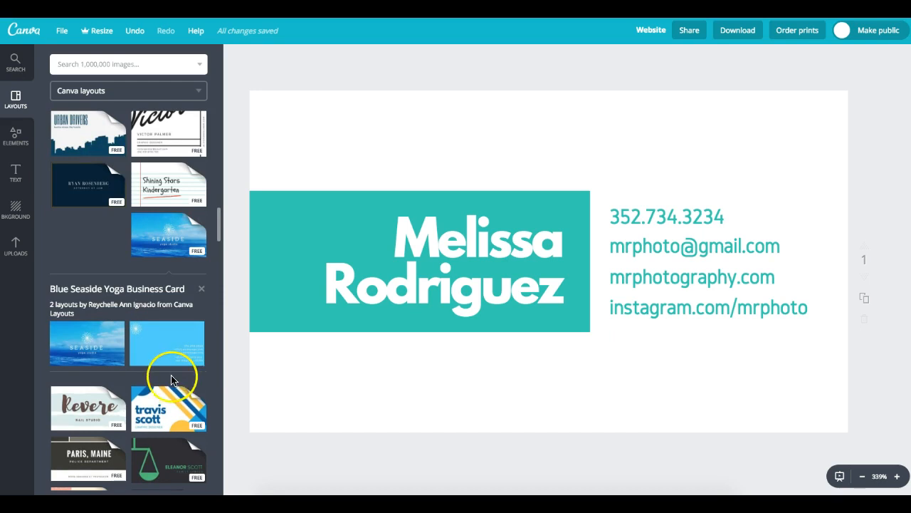
left_click(169, 400)
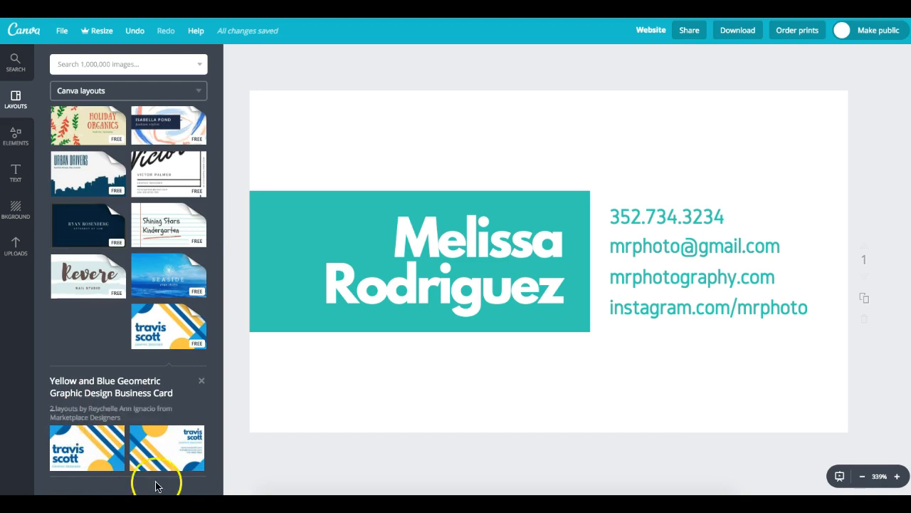
- Apply the Yellow and Blue Geometric name front layout and duplicate it as page 2
left_click(96, 457)
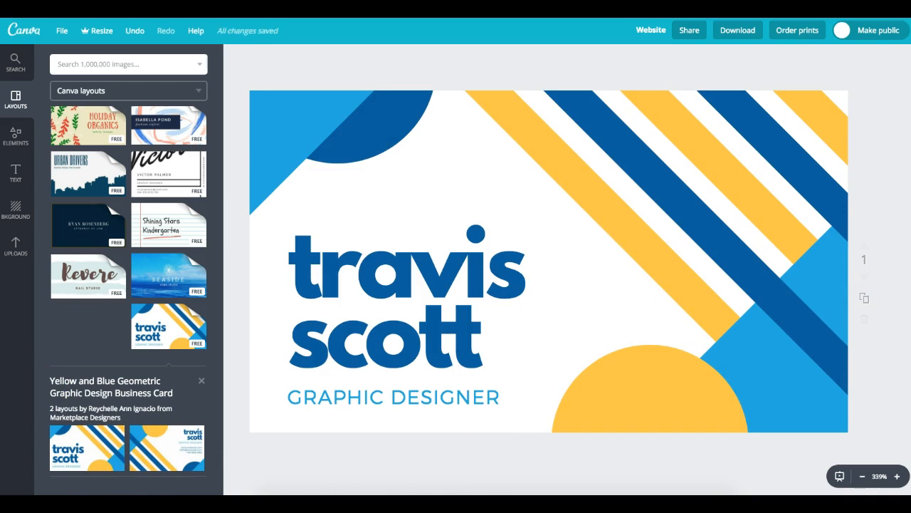
scroll(887, 314, "down", 3)
left_click(866, 205)
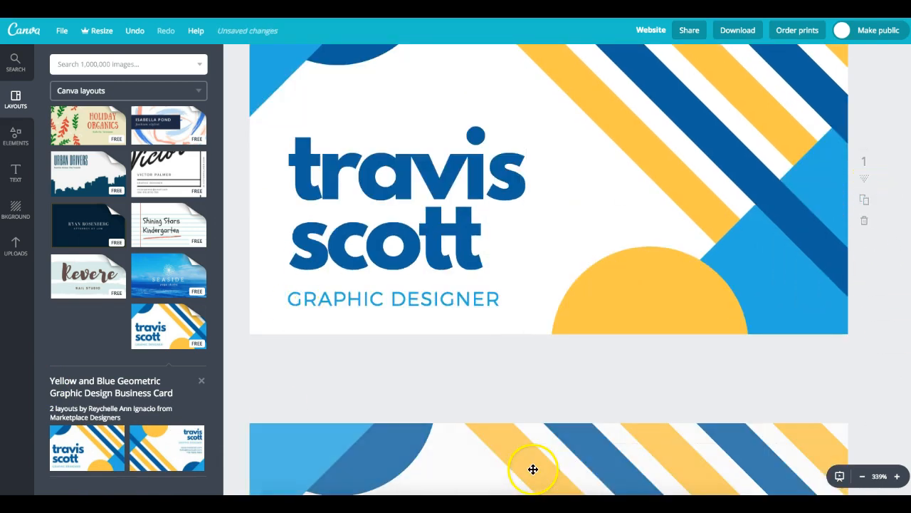
- Give page 2 the Yellow and Blue Geometric contact-details back layout
scroll(548, 270, "up", 2)
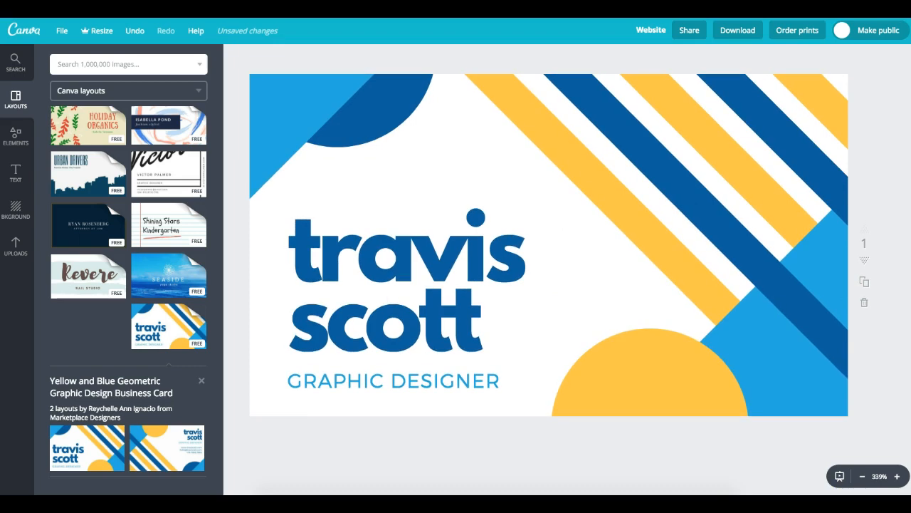
scroll(548, 270, "down", 8)
scroll(833, 391, "up", 2)
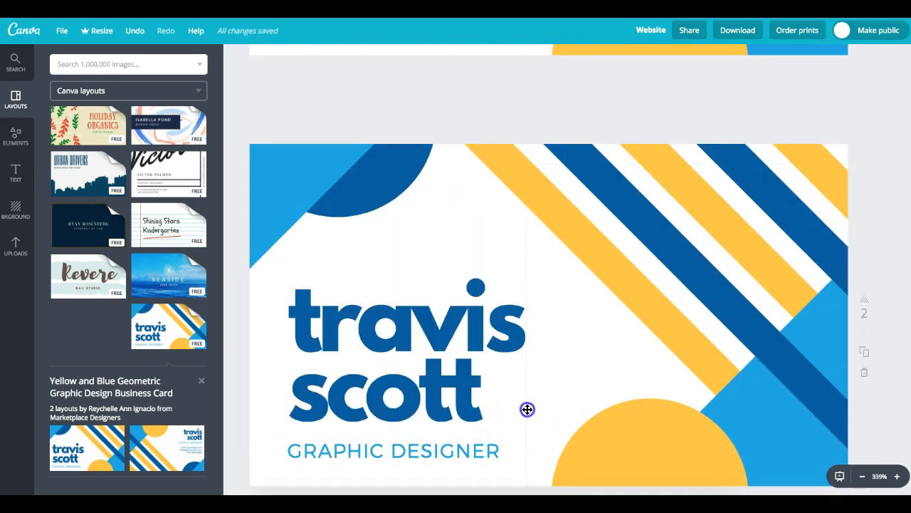
left_click(165, 445)
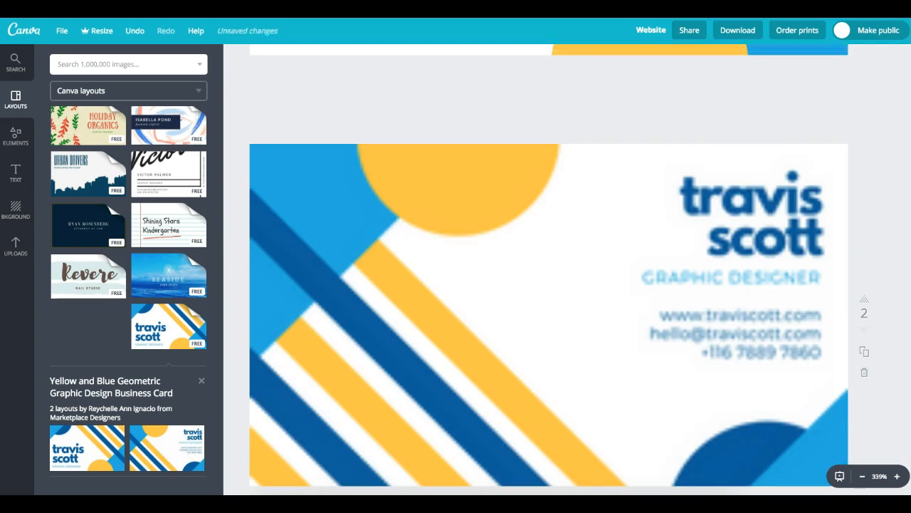
scroll(548, 263, "down", 3)
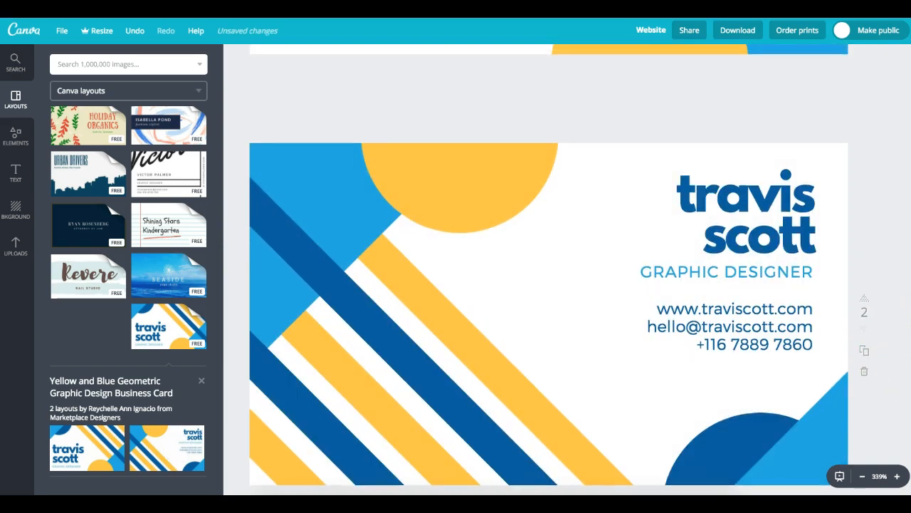
scroll(906, 135, "up", 10)
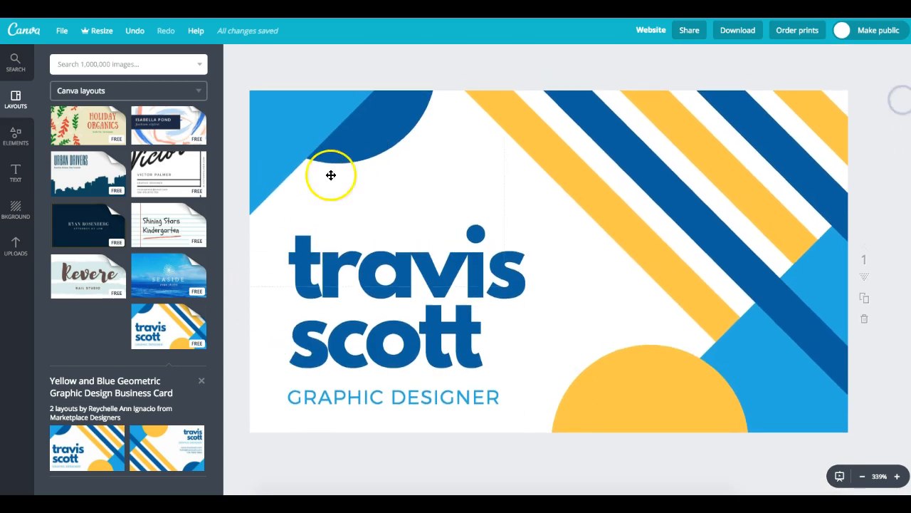
left_click(202, 380)
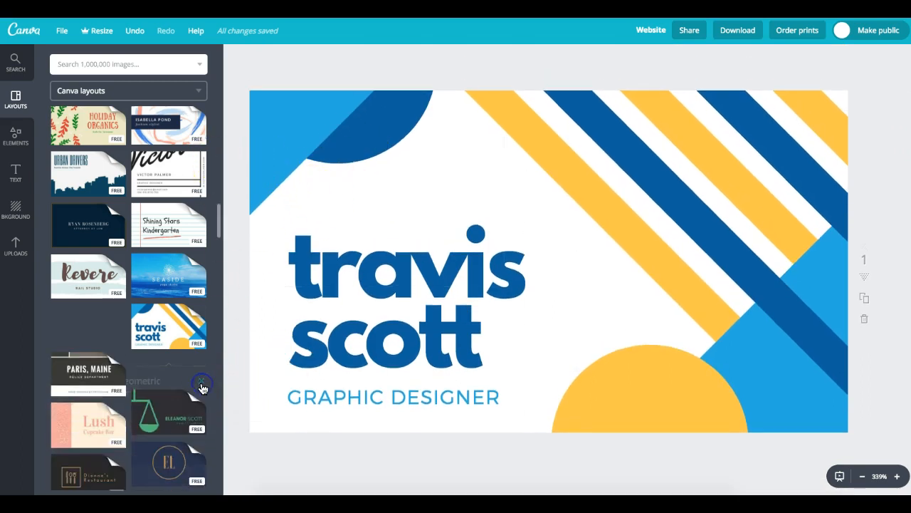
left_click_drag(220, 224, 223, 469)
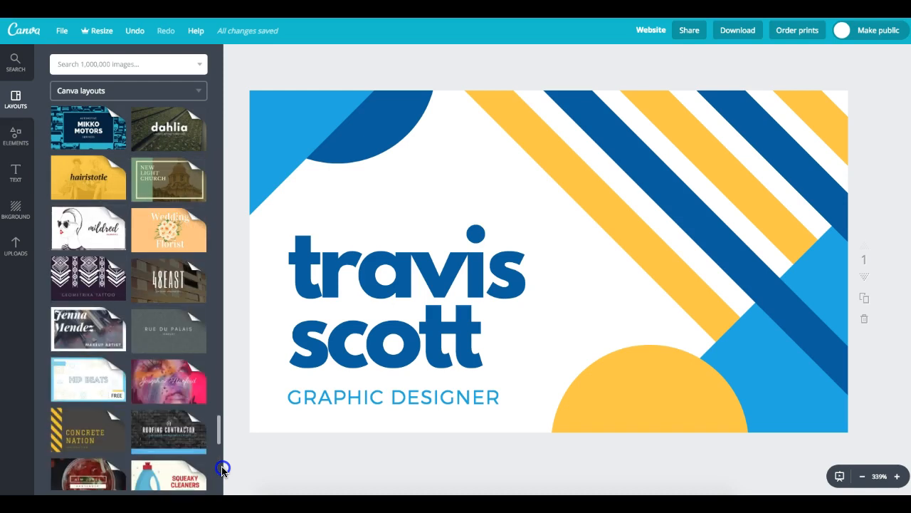
left_click(222, 468)
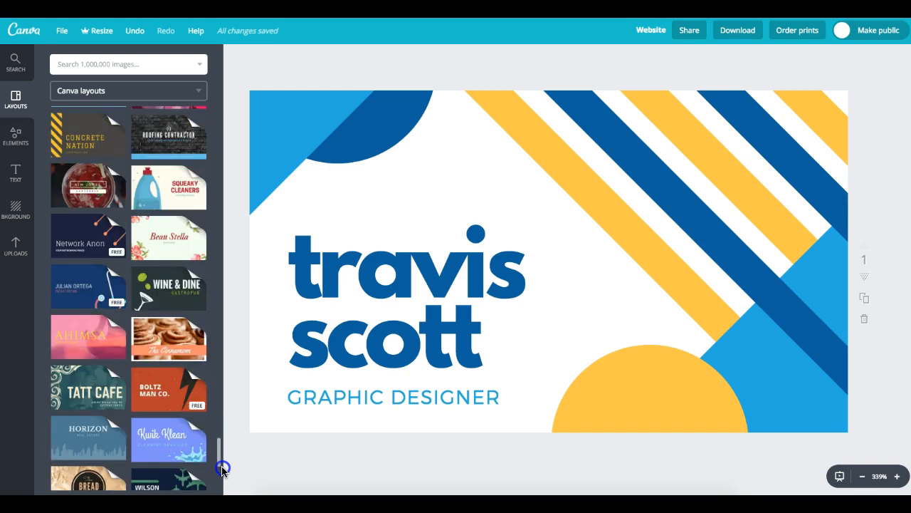
left_click_drag(223, 468, 223, 500)
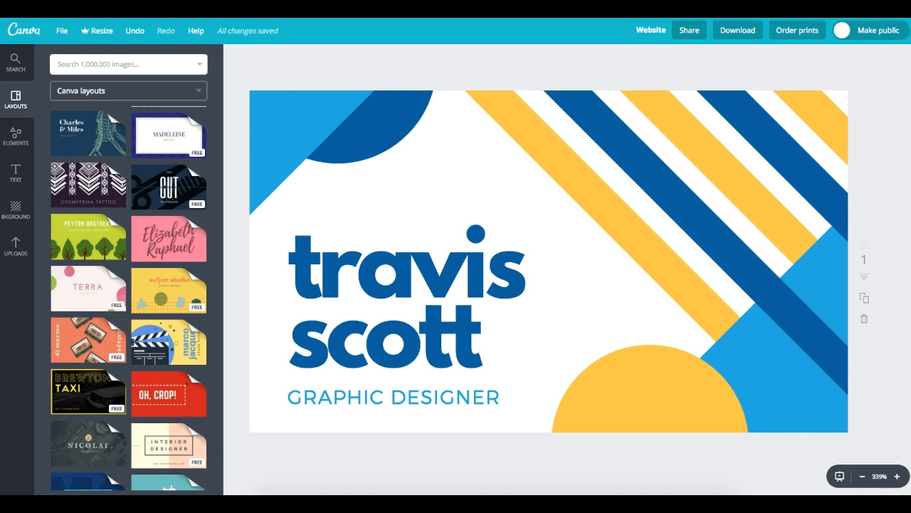
scroll(217, 462, "down", 5)
left_click(221, 460)
left_click(164, 419)
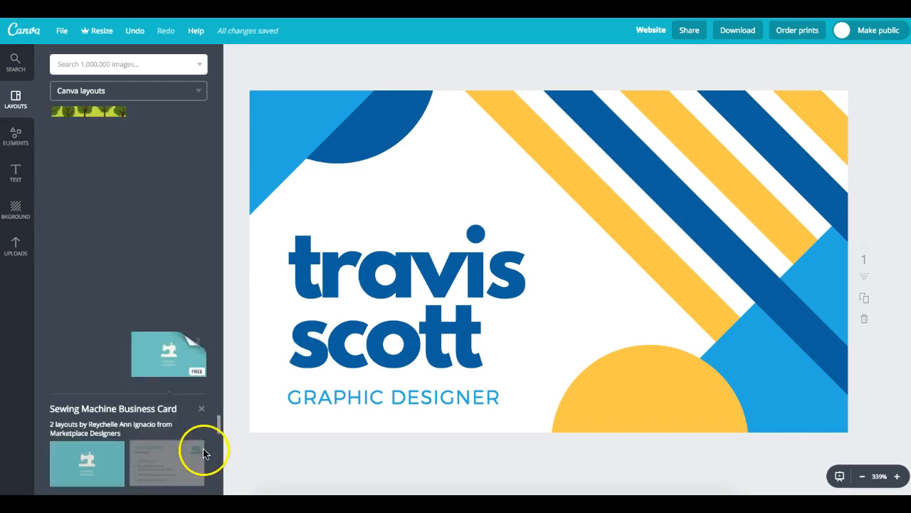
left_click_drag(219, 423, 220, 479)
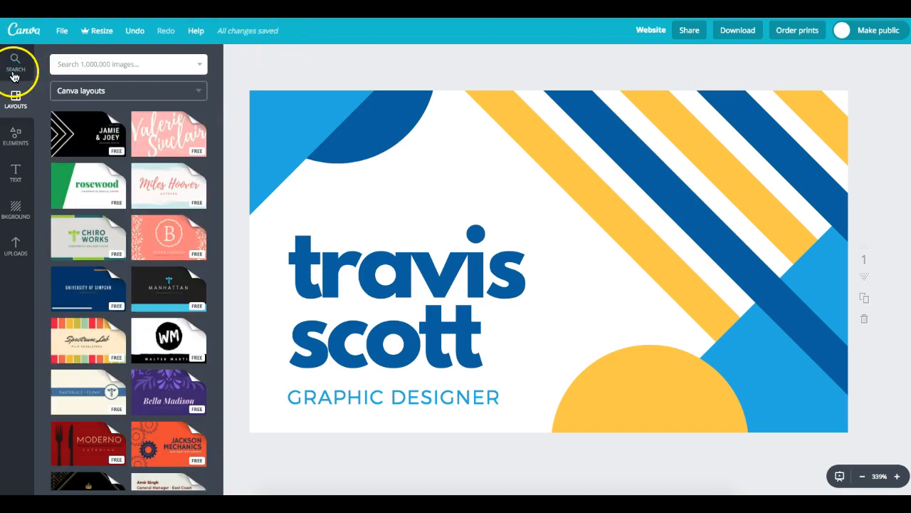
- From the home dashboard, create a custom-size design of 85 × 55 mm
left_click(27, 37)
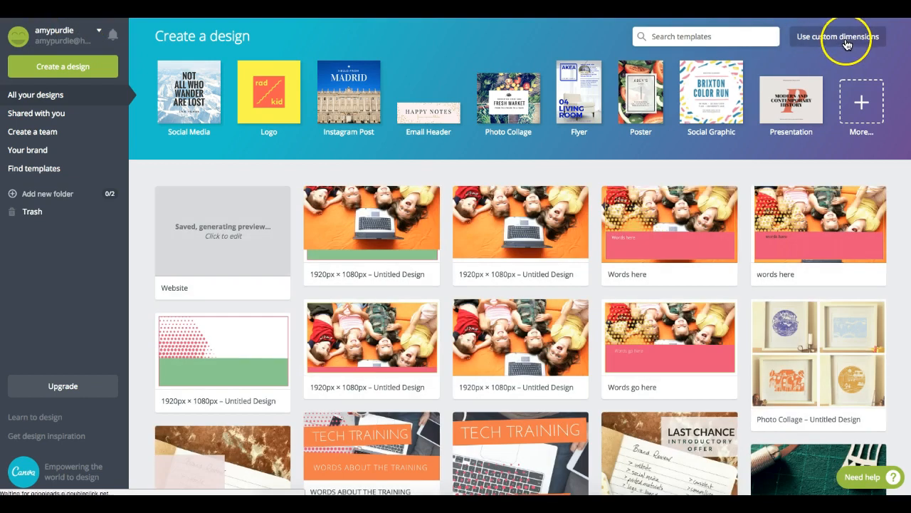
left_click(845, 41)
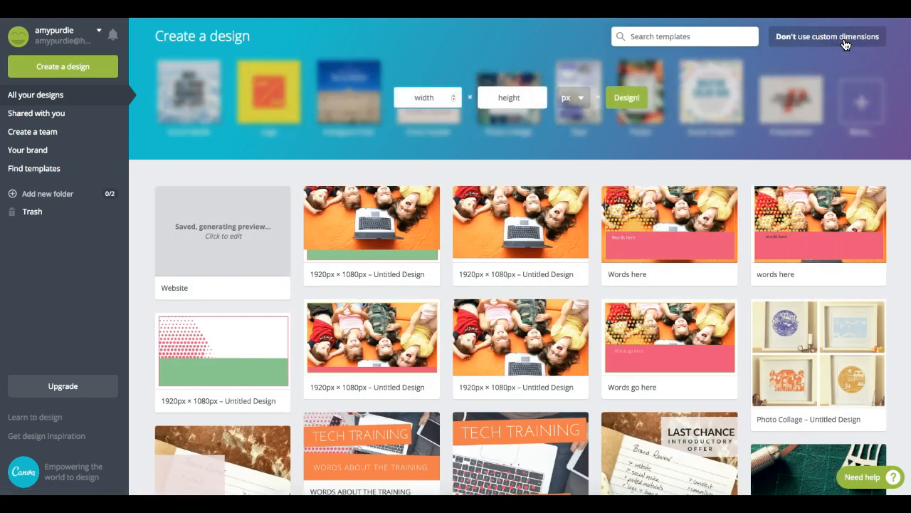
left_click(573, 98)
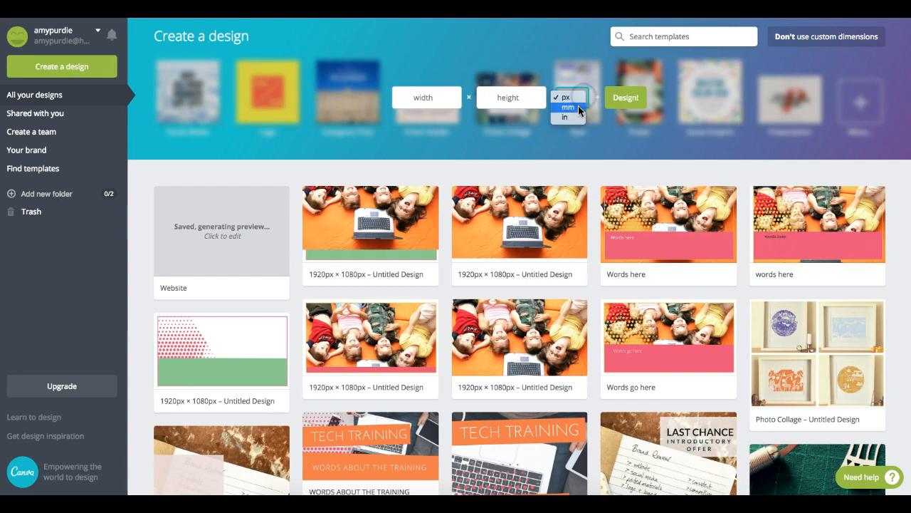
left_click(578, 107)
left_click(433, 96)
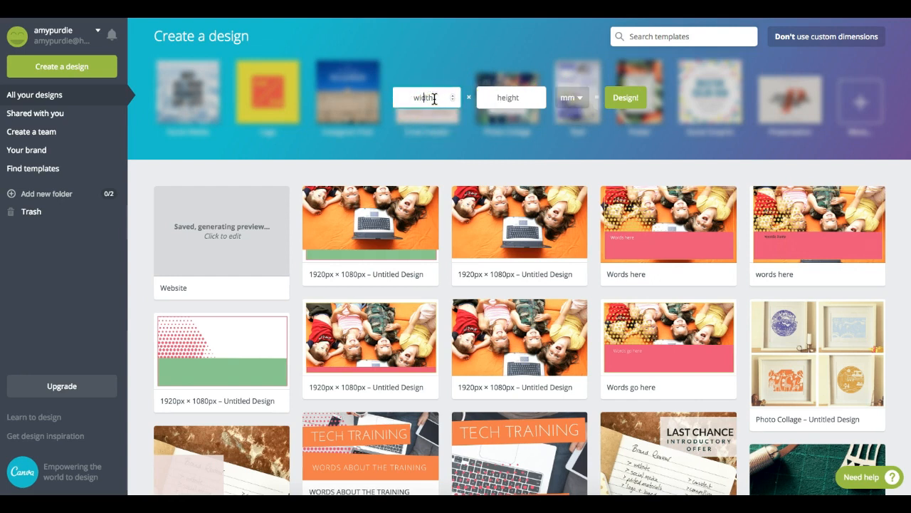
key("Tab")
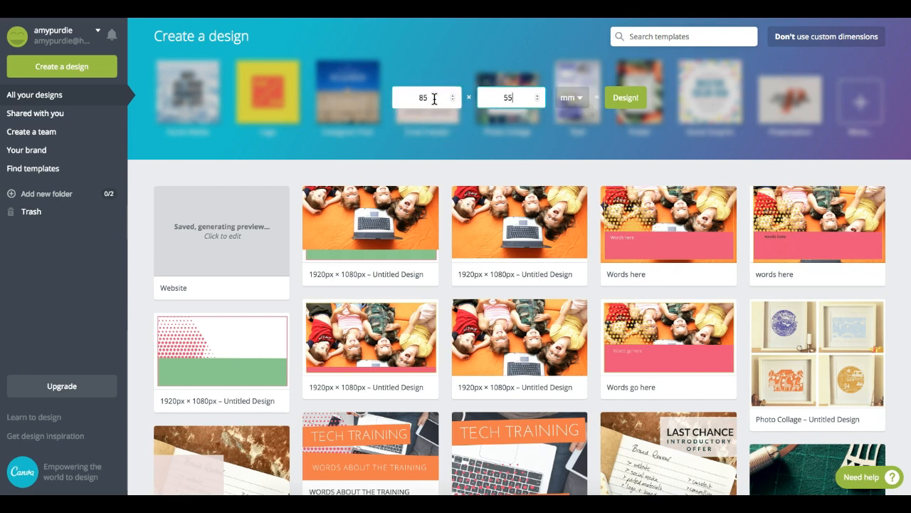
left_click(636, 101)
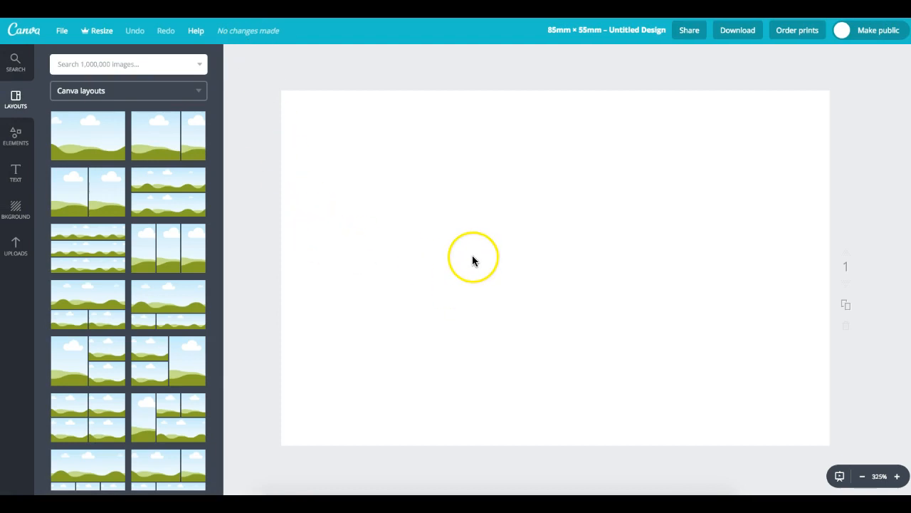
left_click(845, 306)
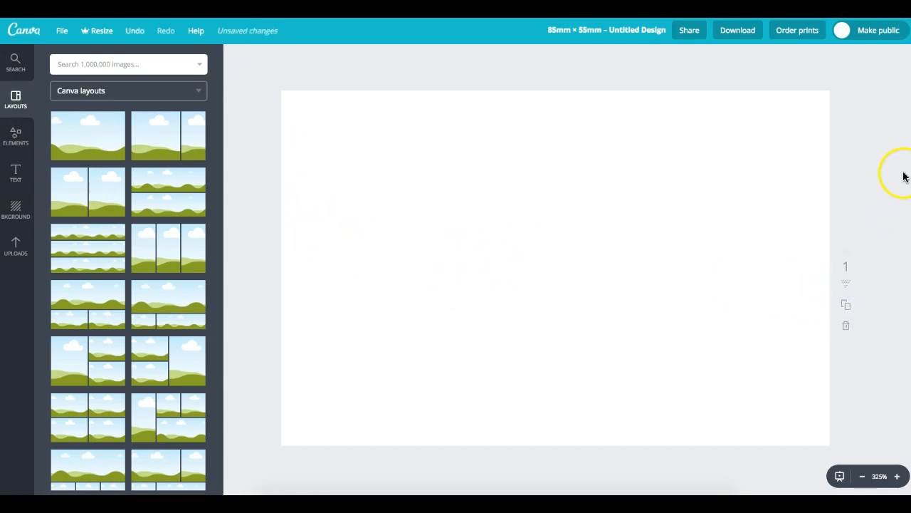
scroll(555, 268, "down", 7)
scroll(556, 267, "up", 7)
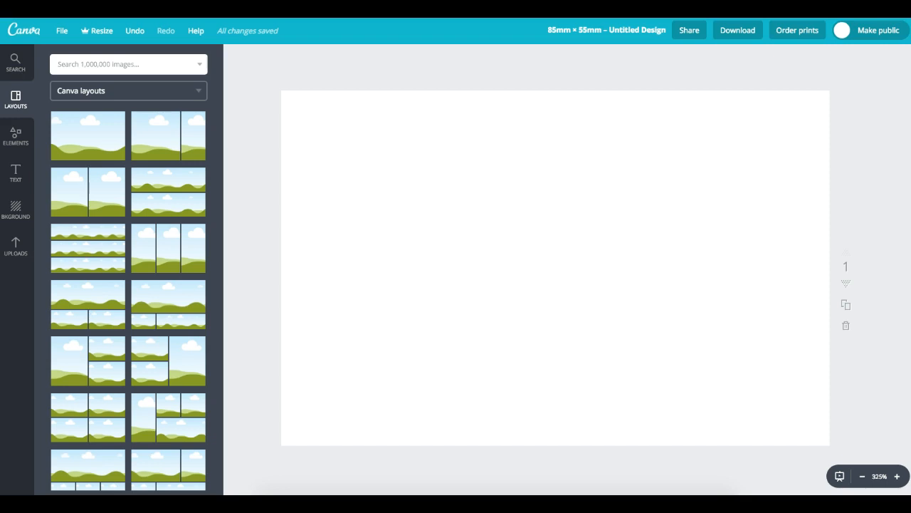
scroll(555, 271, "down", 7)
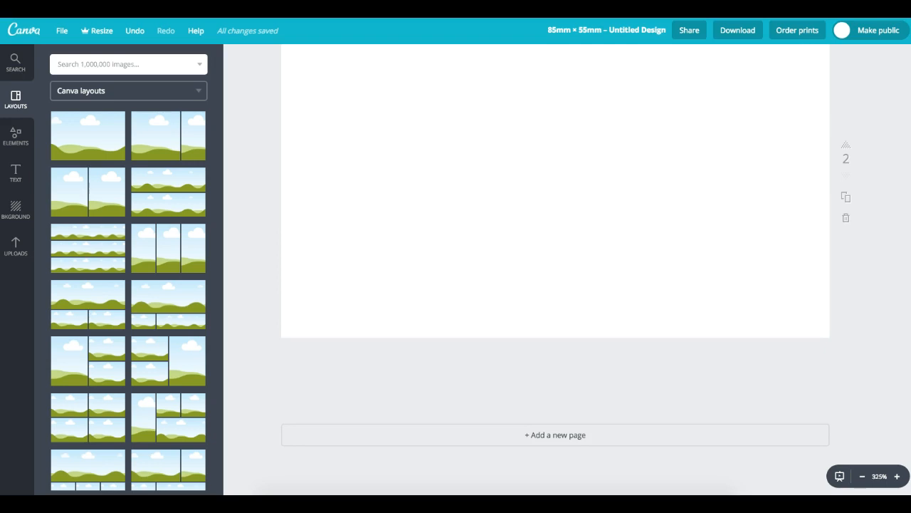
scroll(877, 130, "up", 7)
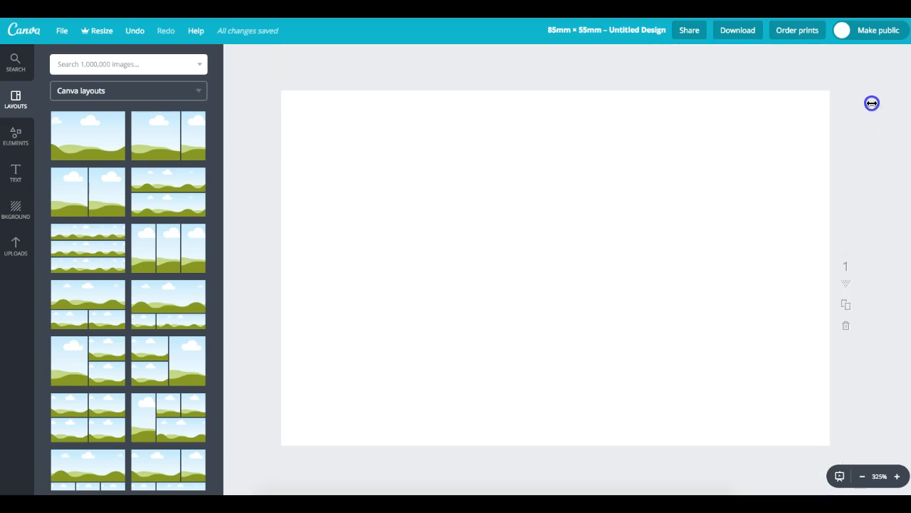
scroll(866, 340, "down", 6)
scroll(855, 197, "up", 6)
left_click_drag(907, 164, 907, 312)
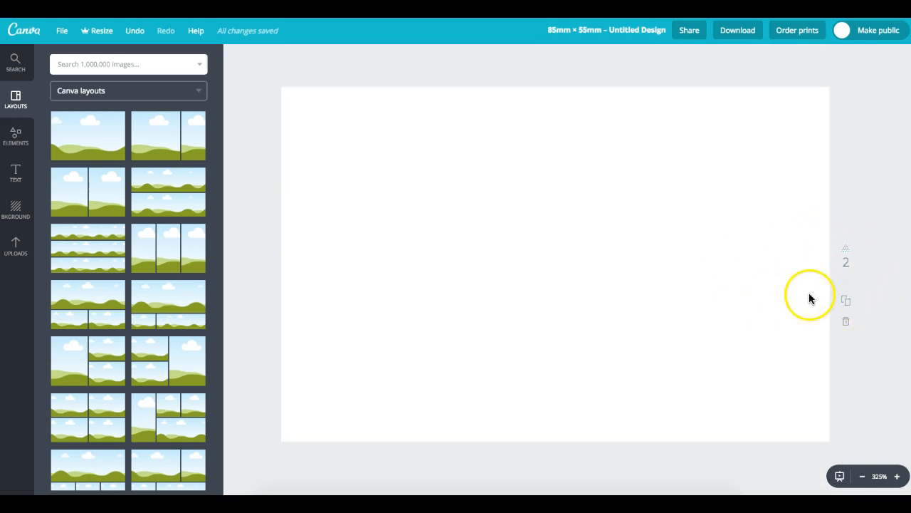
scroll(556, 285, "up", 5)
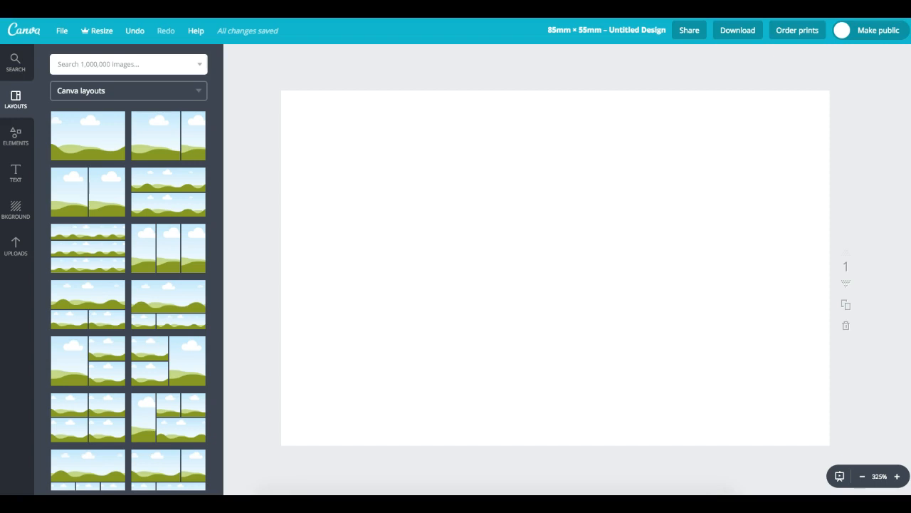
scroll(215, 160, "down", 1)
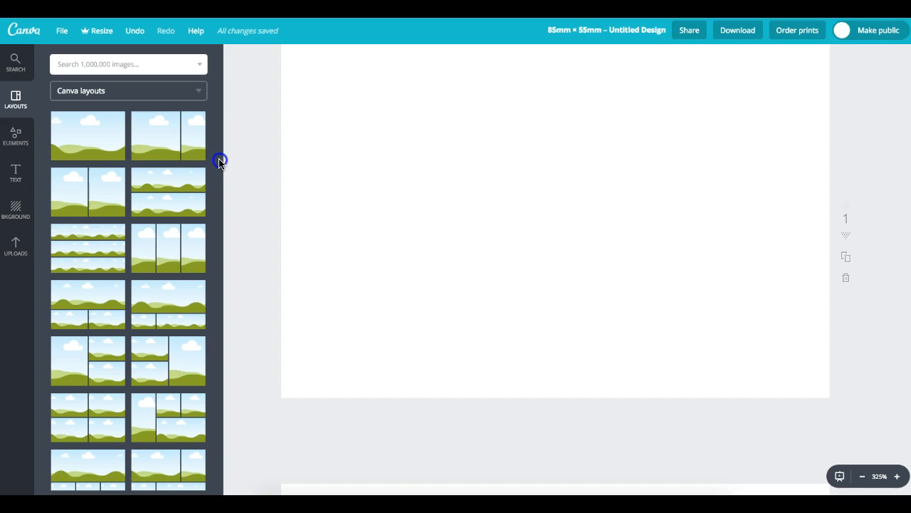
left_click_drag(221, 224, 226, 143)
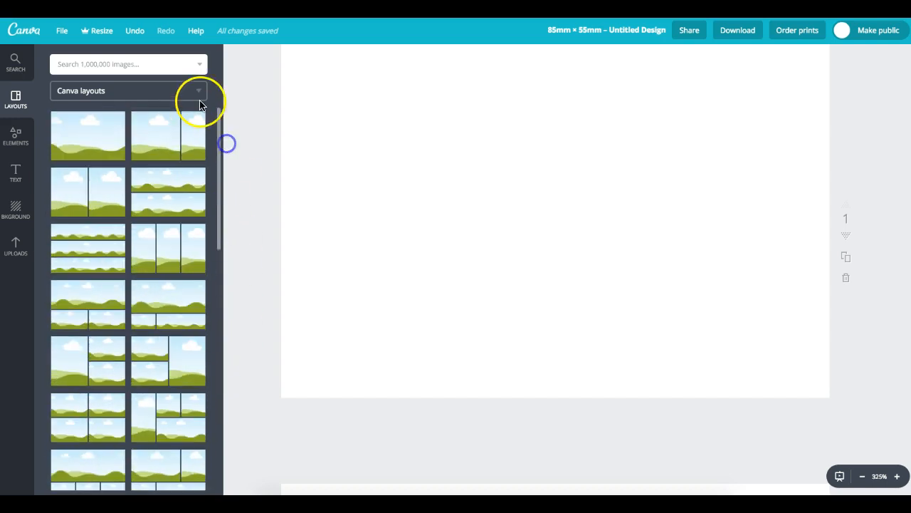
left_click(200, 91)
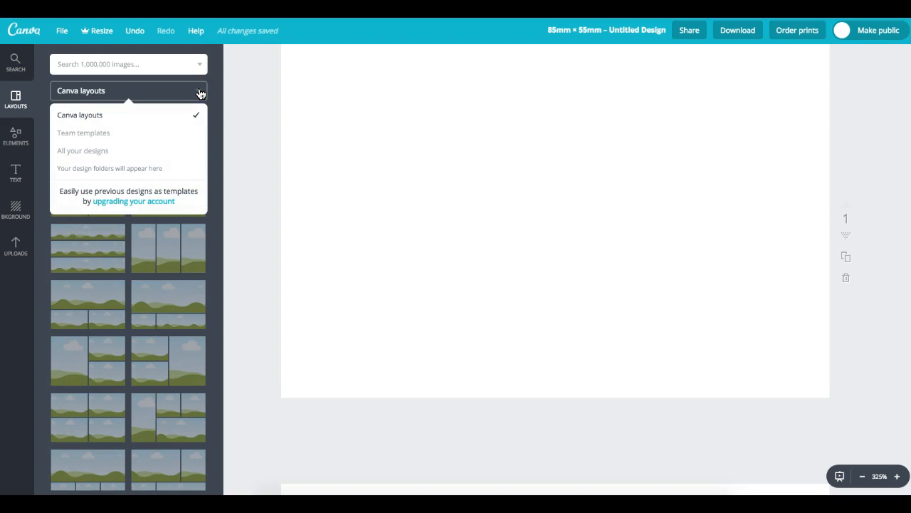
left_click(200, 89)
left_click(221, 195)
left_click_drag(220, 226, 219, 481)
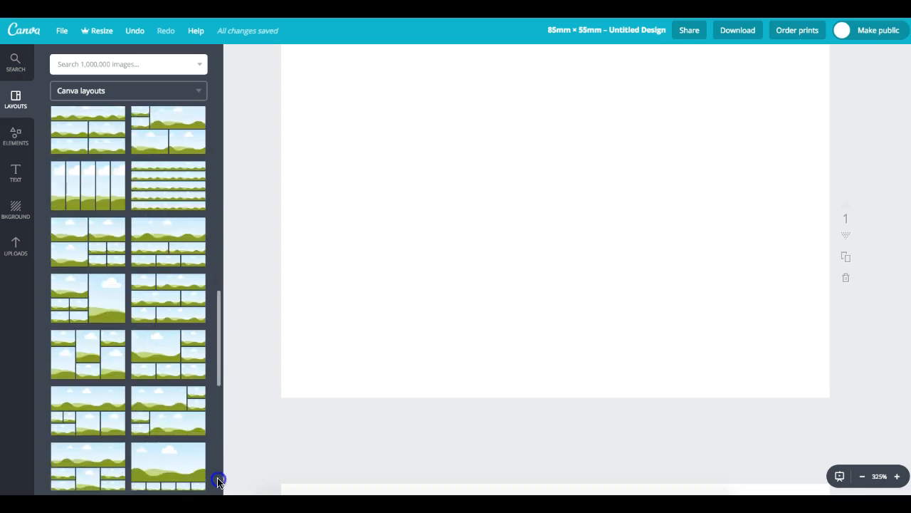
left_click_drag(214, 351, 223, 451)
left_click_drag(220, 383, 221, 118)
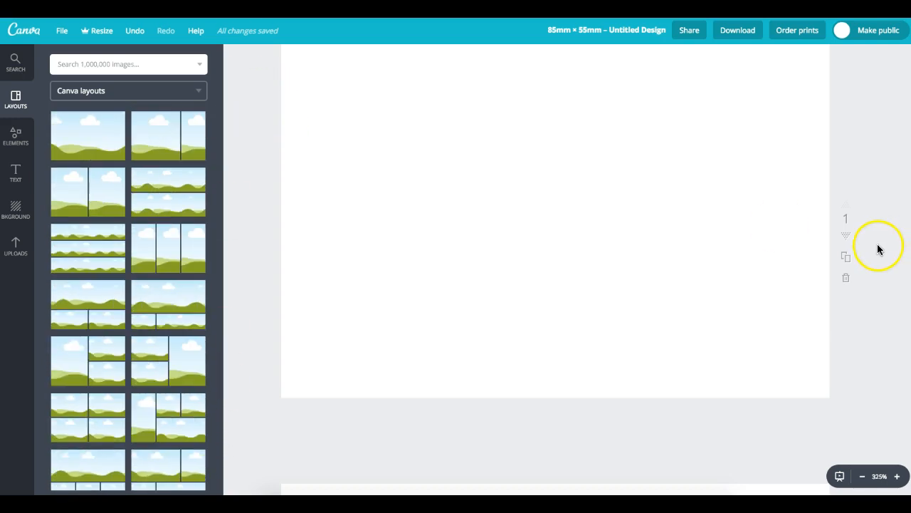
scroll(555, 242, "up", 1)
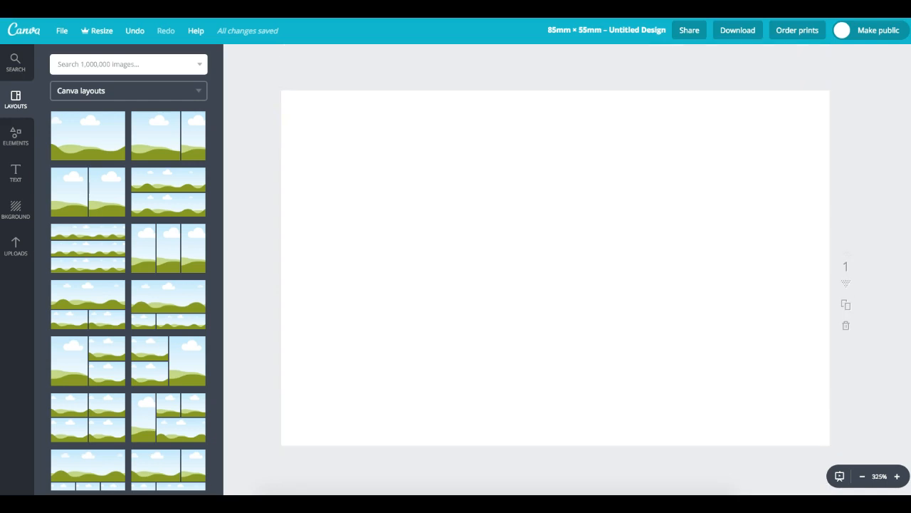
- Add a subheading with the cardholder's name, left-aligned and moved to the card's top left
left_click(13, 174)
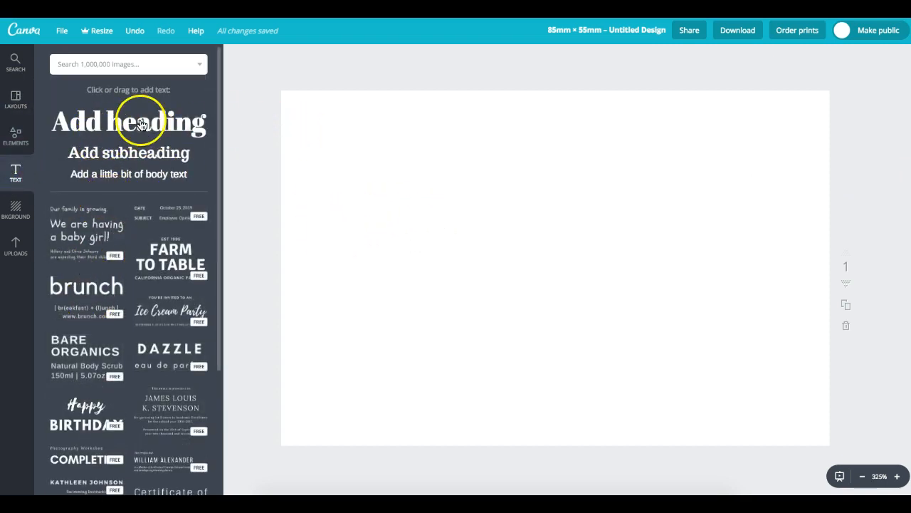
left_click(147, 151)
left_click(409, 306)
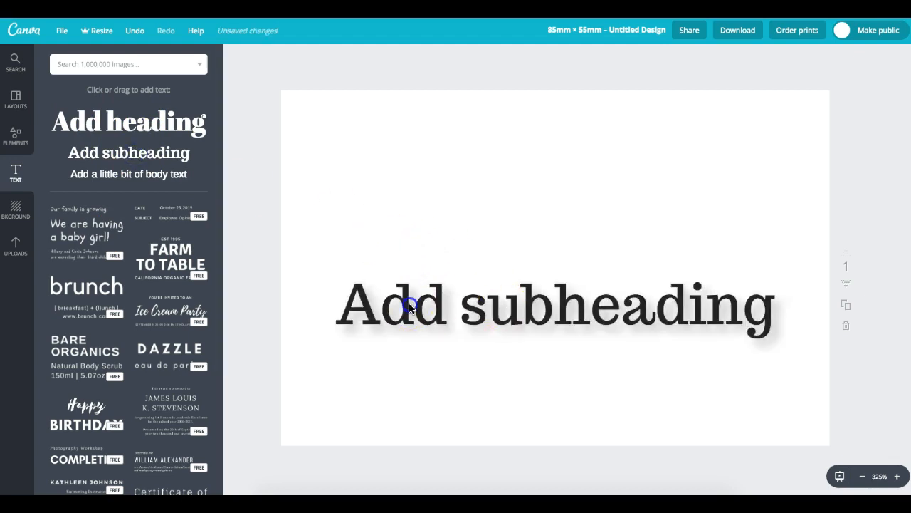
double_click(437, 308)
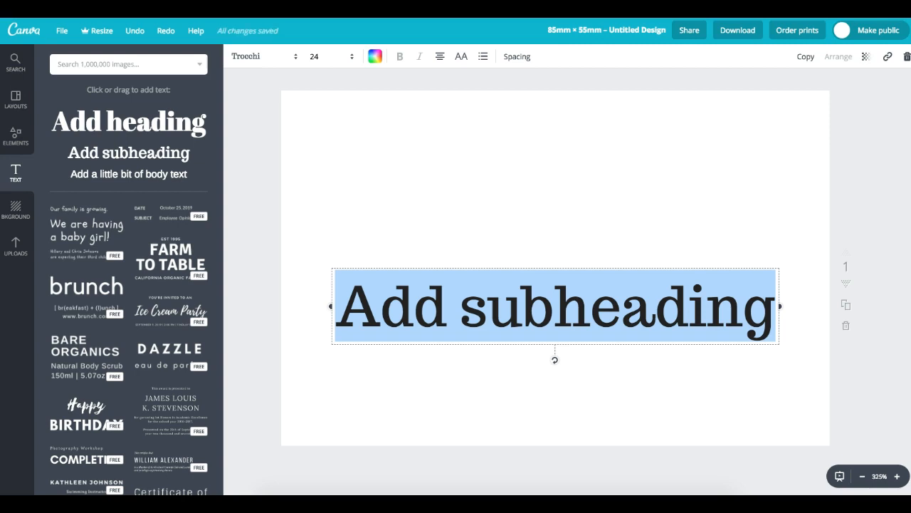
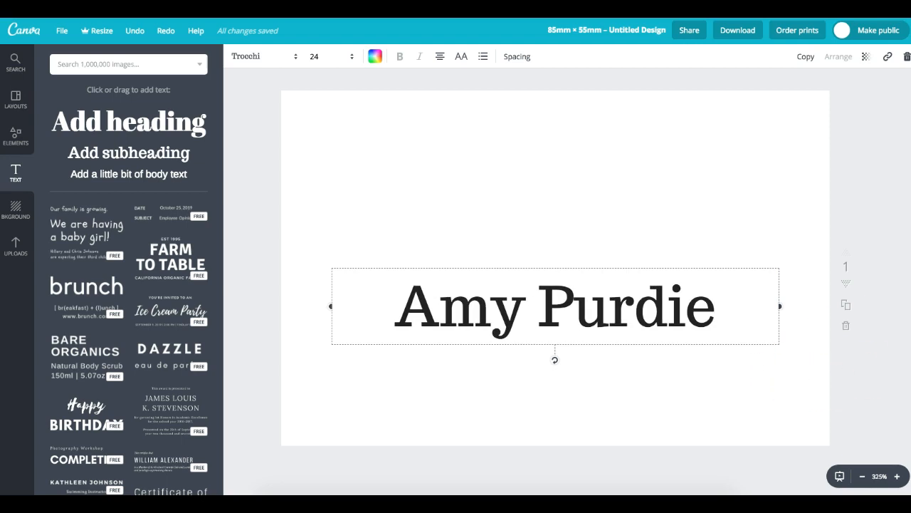
left_click(440, 56)
left_click(441, 88)
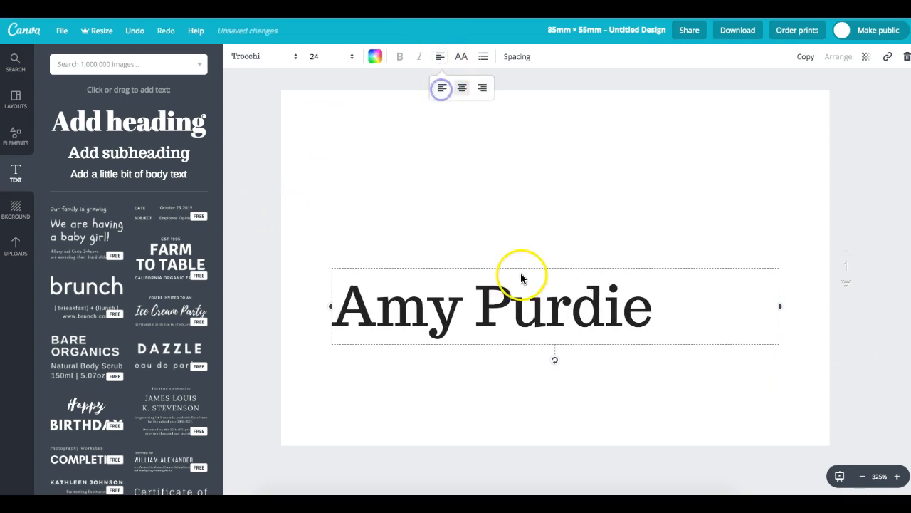
left_click_drag(487, 268, 470, 145)
- Change the name's font from Trocchi to Lato
left_click_drag(629, 185, 282, 158)
left_click_drag(606, 224, 332, 164)
left_click(266, 57)
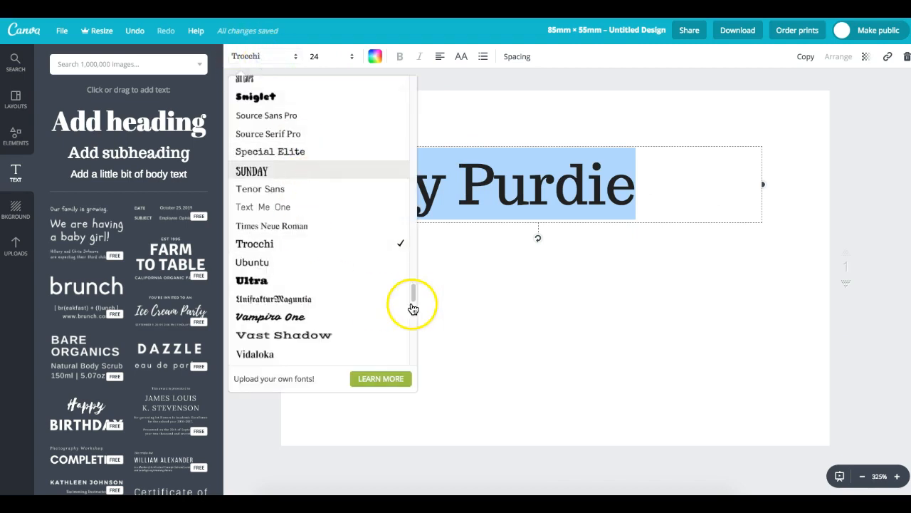
left_click_drag(415, 295, 425, 188)
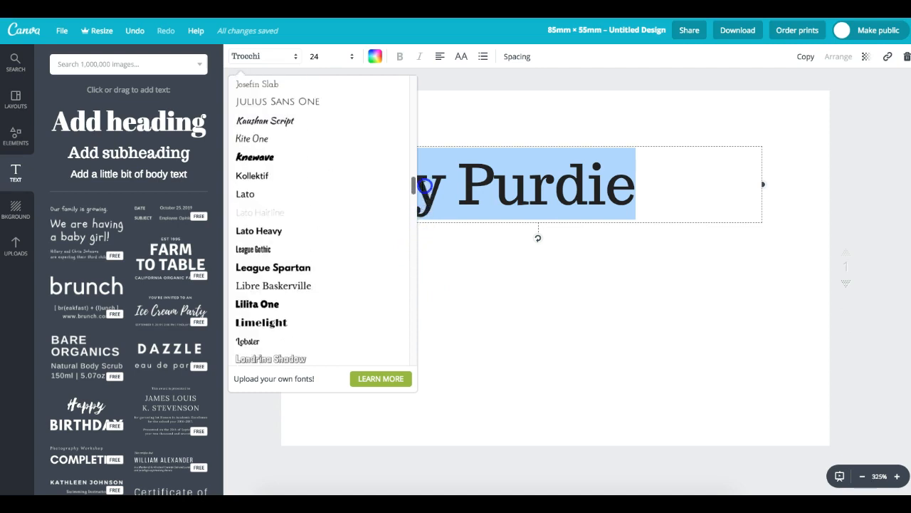
left_click(267, 198)
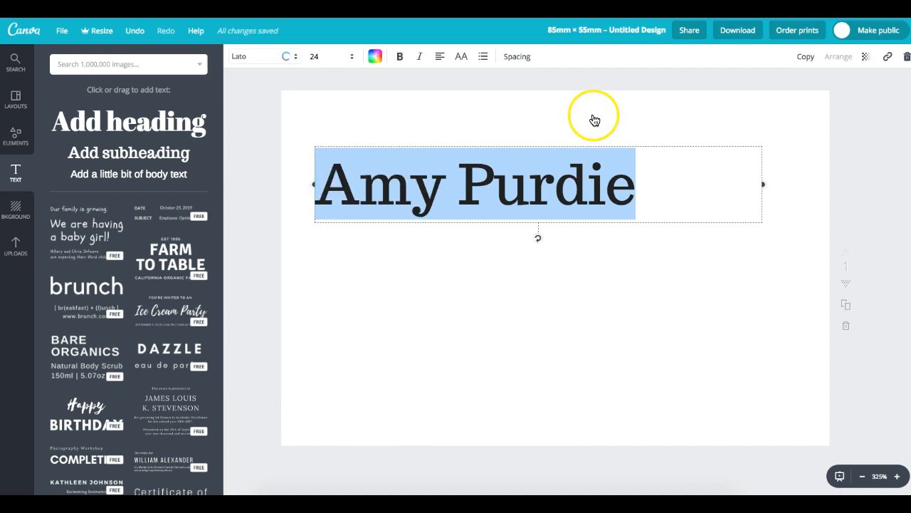
- Colour the name dark purple using the custom colour code 361b40
left_click(376, 57)
left_click(385, 112)
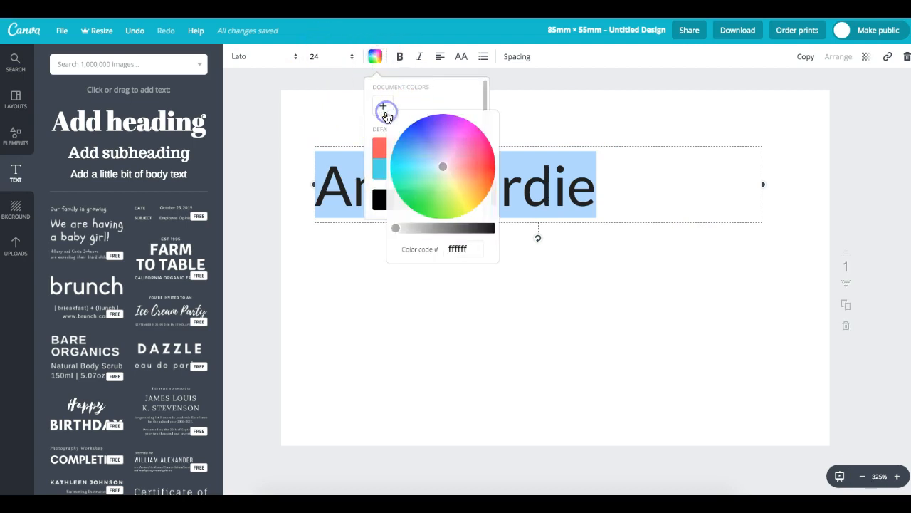
left_click(437, 250)
double_click(477, 247)
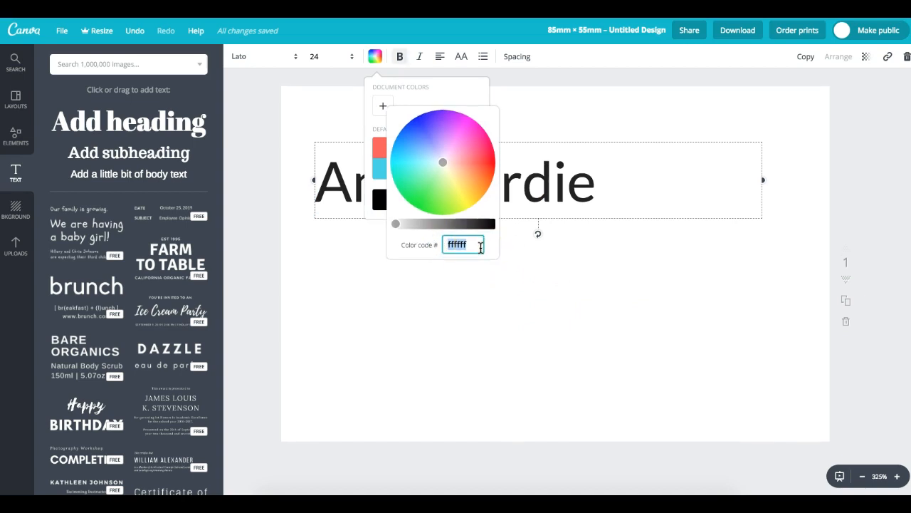
left_click(536, 247)
type("361")
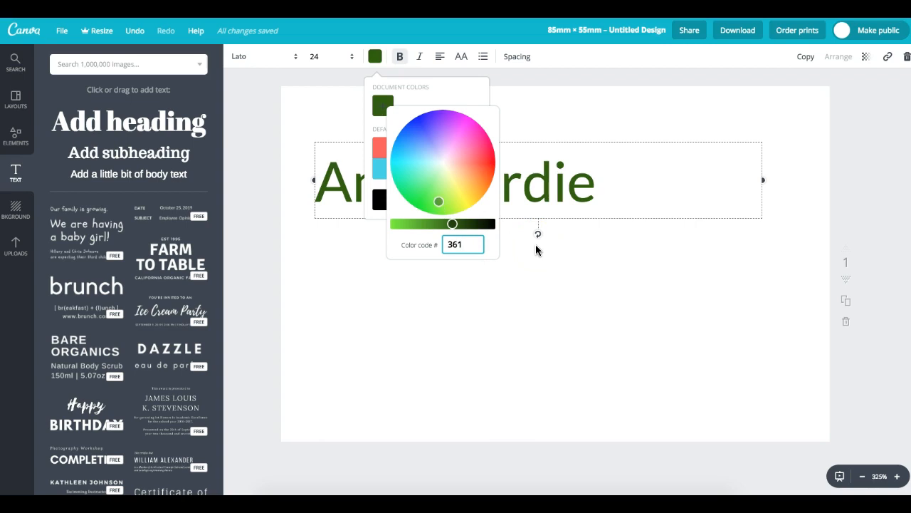
type("b40")
key("Return")
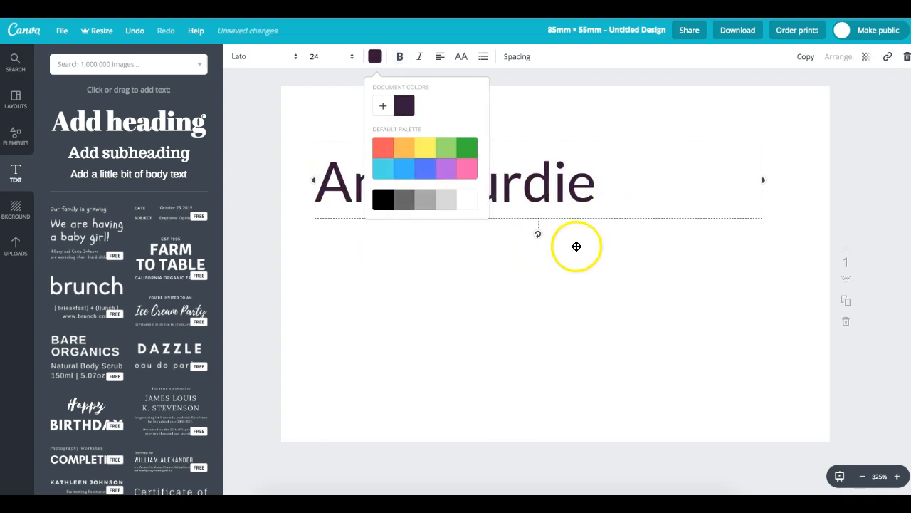
left_click(577, 246)
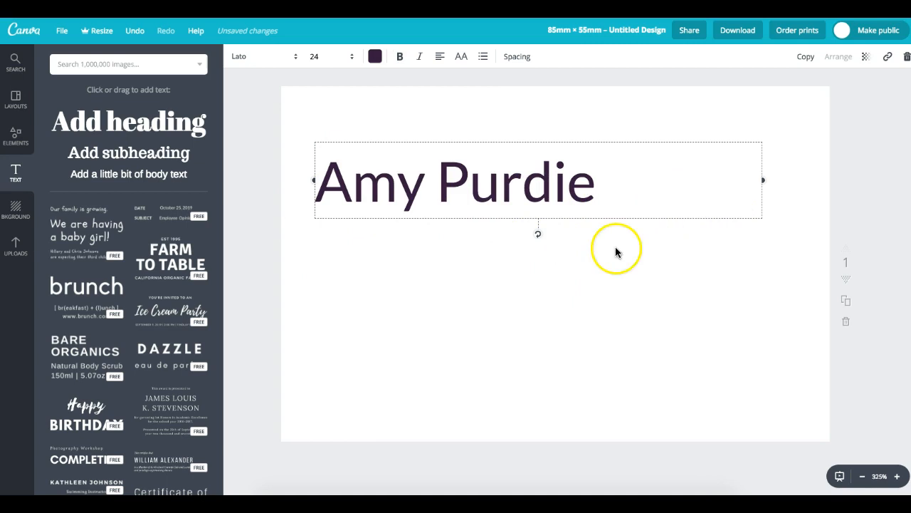
- Set the name's font size to 16
left_click(349, 63)
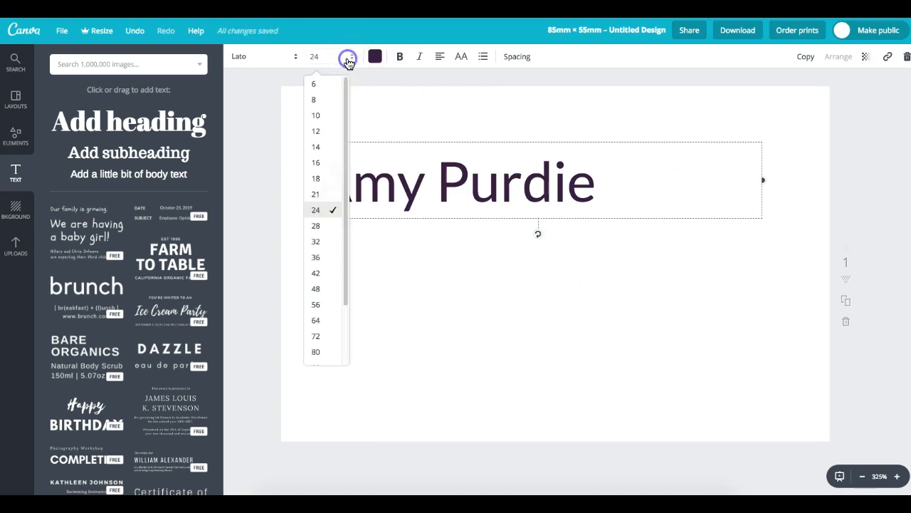
left_click(330, 164)
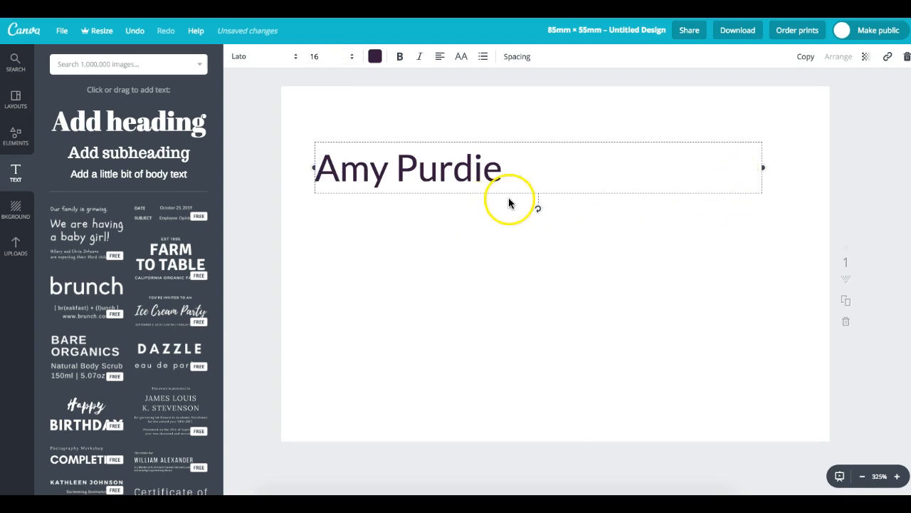
left_click(477, 227)
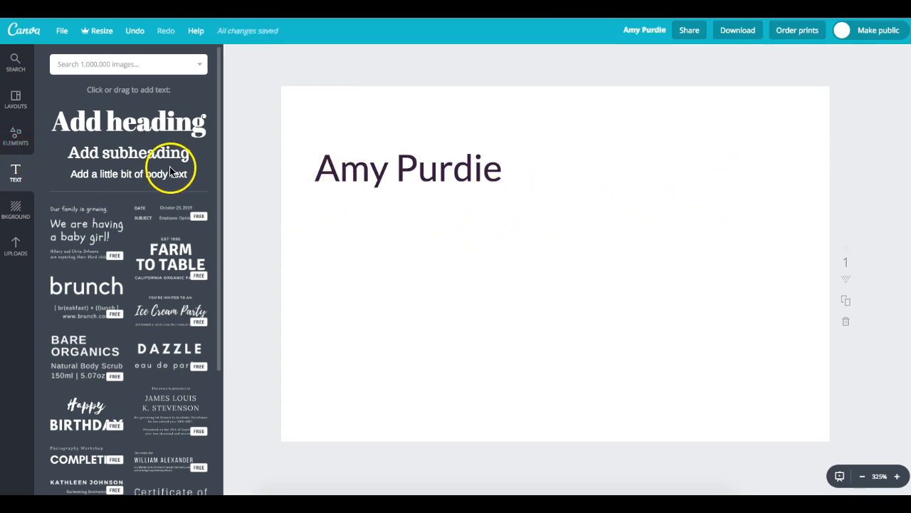
- Add a second subheading reading 'Founder/ Designer', left-aligned just below the name
left_click(151, 153)
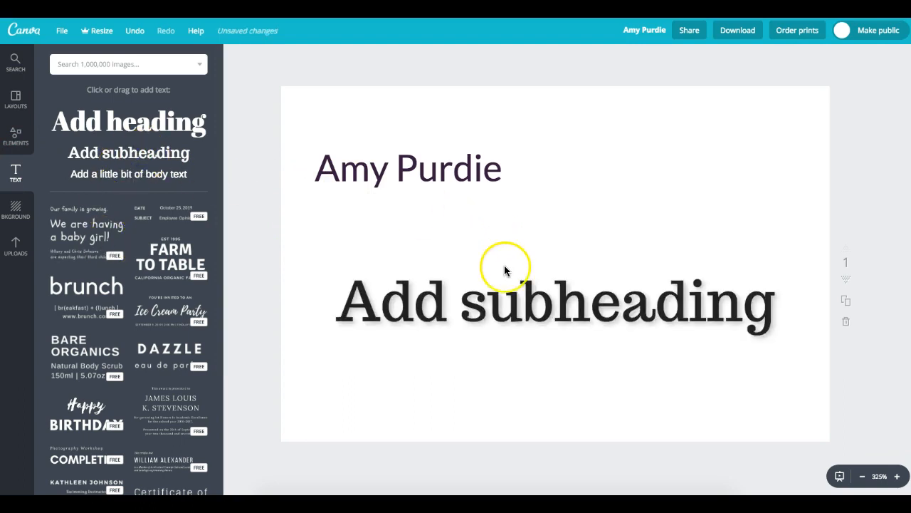
double_click(504, 270)
left_click(520, 314)
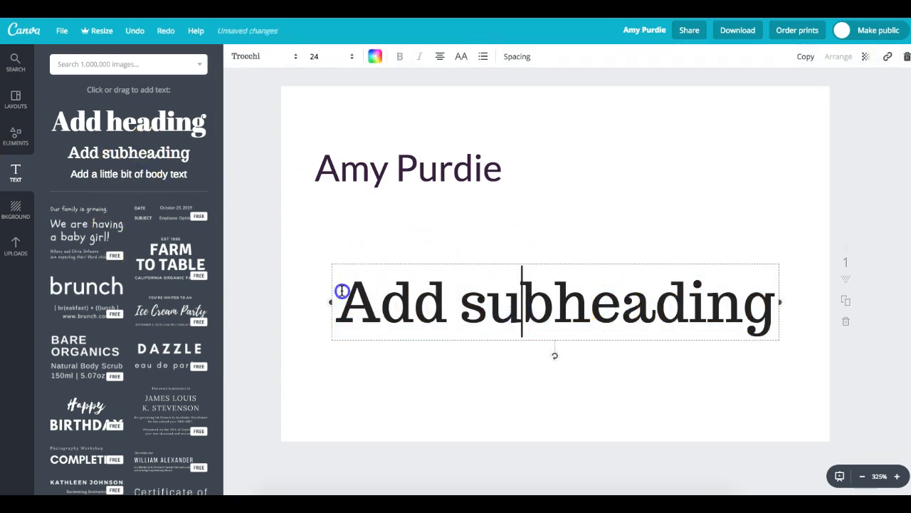
left_click_drag(341, 290, 820, 292)
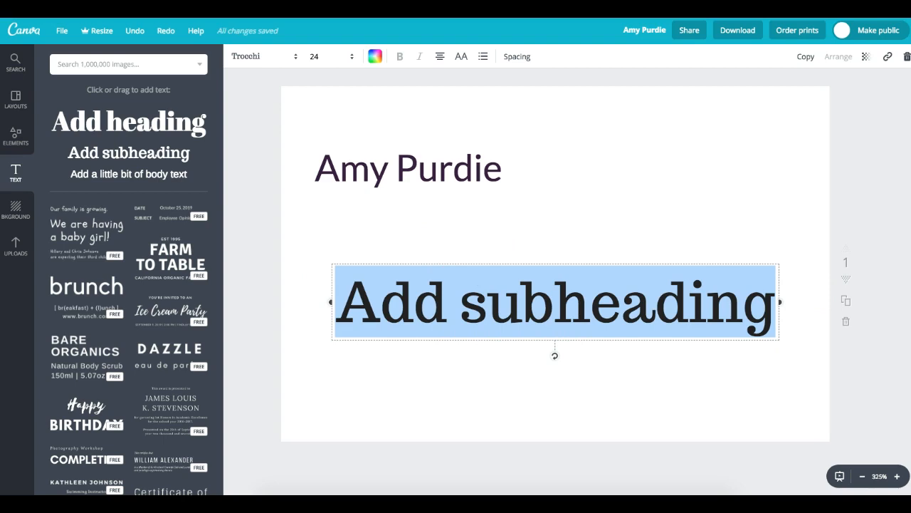
type("Founder/ F")
key("BackSpace")
type("Designer")
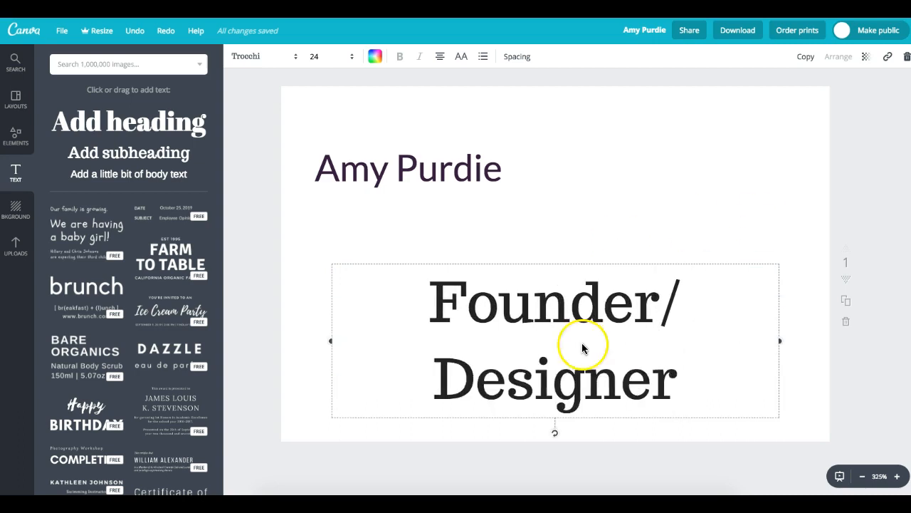
left_click(440, 56)
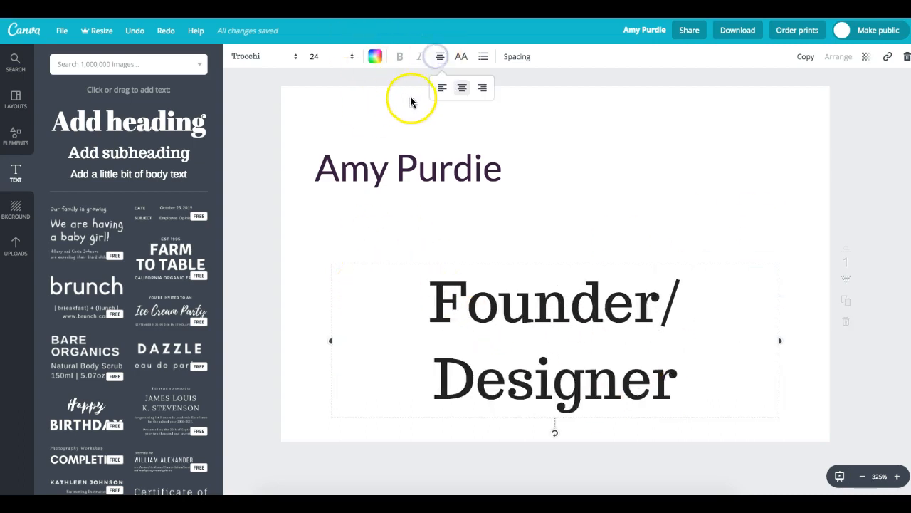
left_click(441, 87)
left_click_drag(332, 302, 315, 213)
left_click(764, 254)
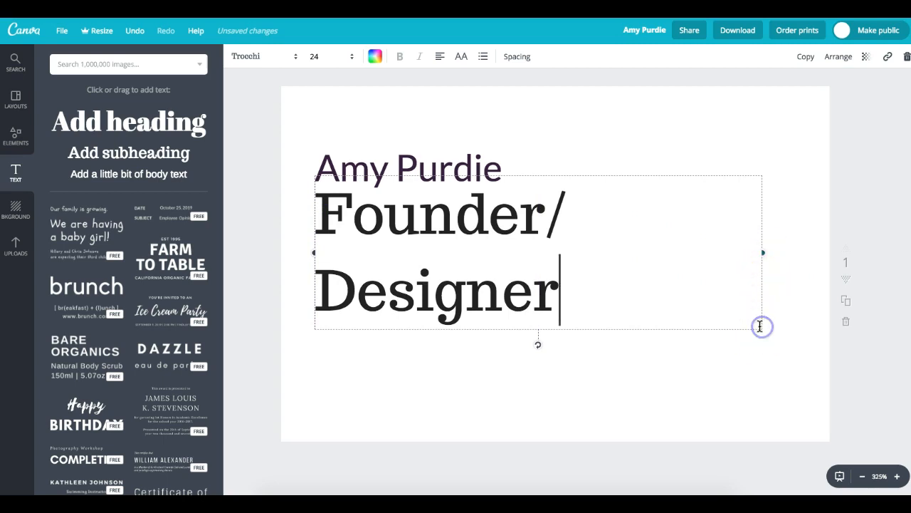
- Set the Founder/ Designer line to Lato at size 8
left_click_drag(324, 207, 610, 335)
left_click(262, 56)
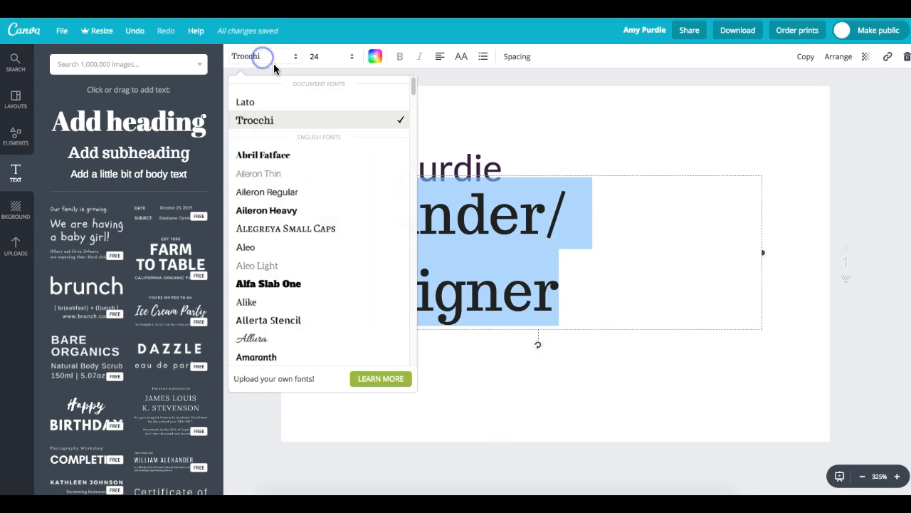
left_click(306, 100)
left_click(354, 57)
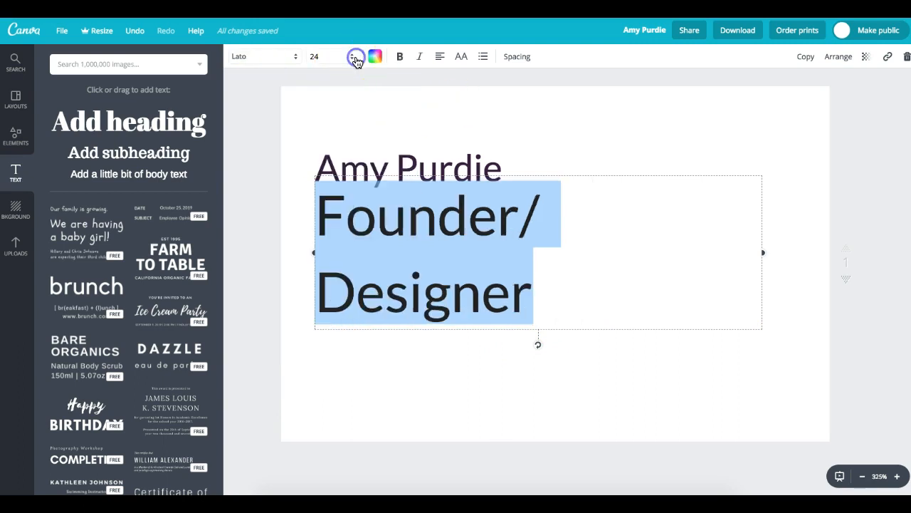
left_click(322, 178)
left_click(353, 58)
left_click(328, 148)
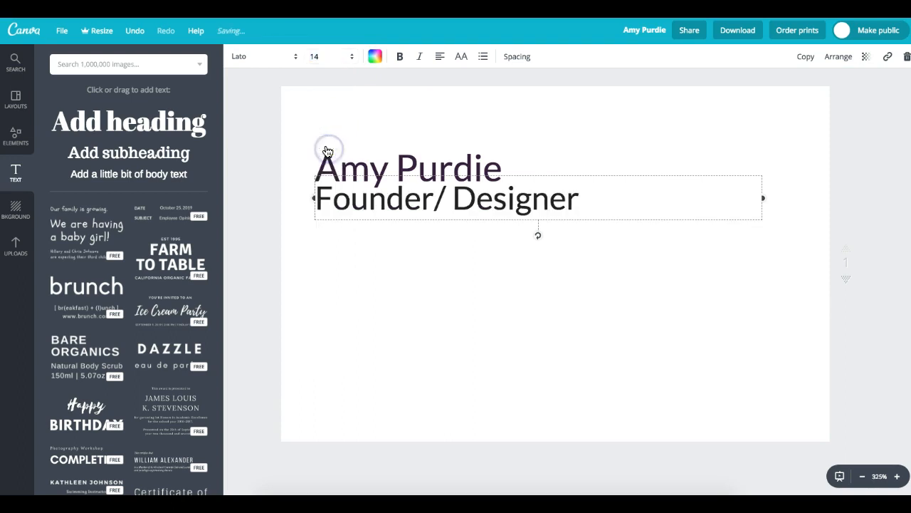
left_click(350, 58)
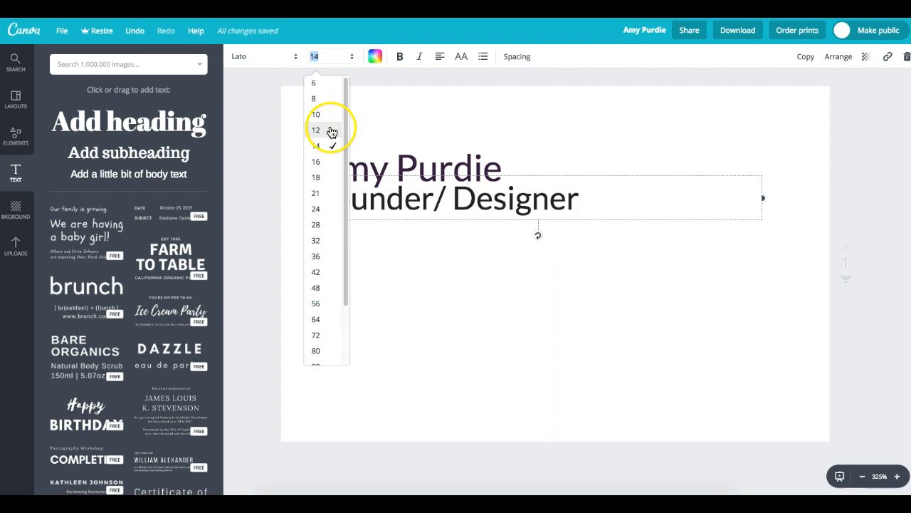
left_click(328, 102)
- Shrink the name heading to size 10
left_click(466, 171)
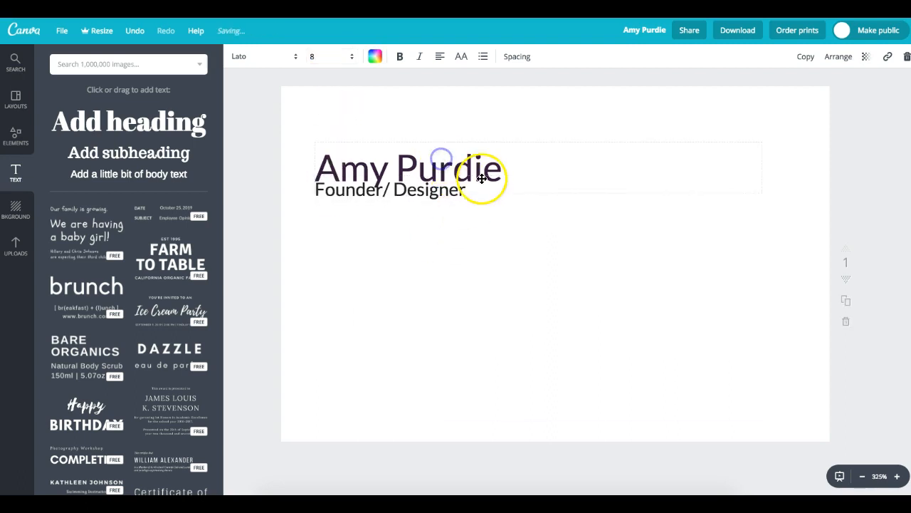
left_click(349, 57)
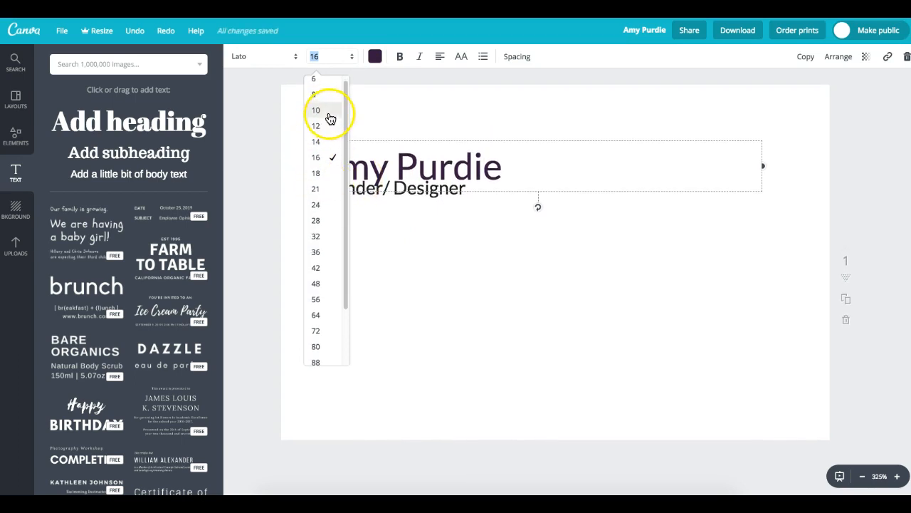
left_click(326, 117)
left_click(448, 240)
- Drag the Founder/ Designer line until it snaps just beneath the name heading
left_click_drag(403, 185, 404, 183)
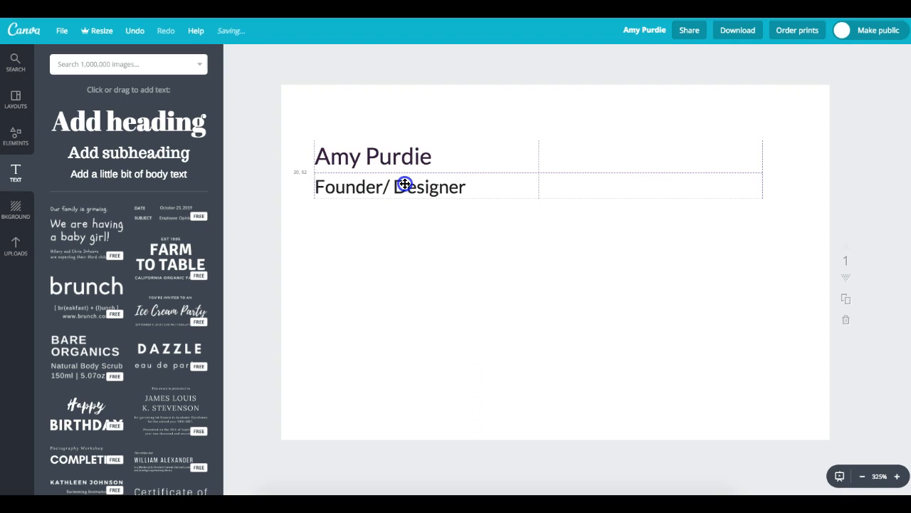
mouse_move(405, 183)
left_mouse_down()
mouse_move(395, 184)
mouse_move(405, 185)
left_mouse_up()
mouse_move(405, 184)
left_mouse_down()
mouse_move(401, 217)
mouse_move(404, 196)
left_mouse_up()
left_click_drag(404, 196, 376, 178)
left_click(490, 298)
left_click(388, 196)
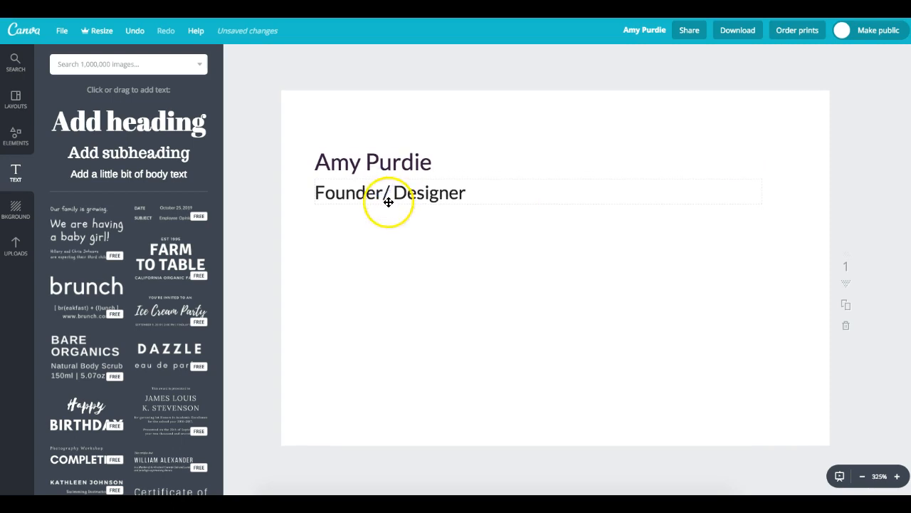
left_click(411, 221)
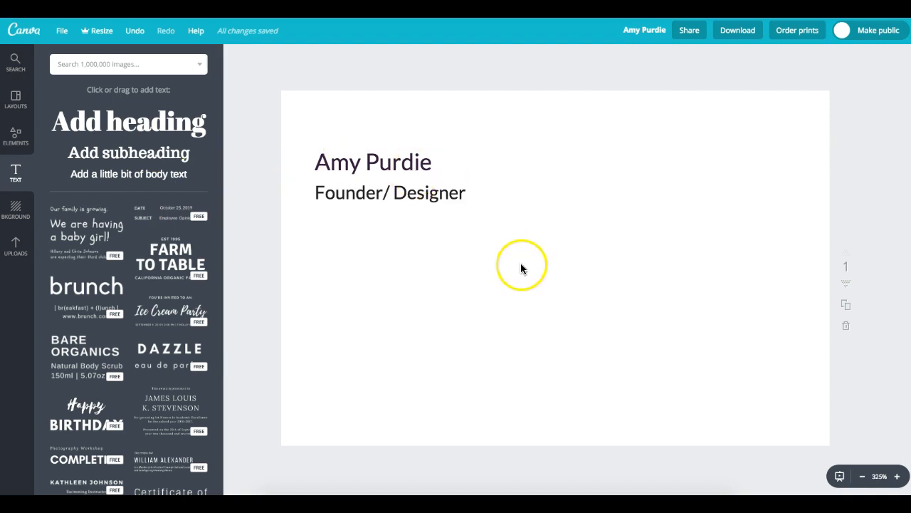
left_click(444, 197)
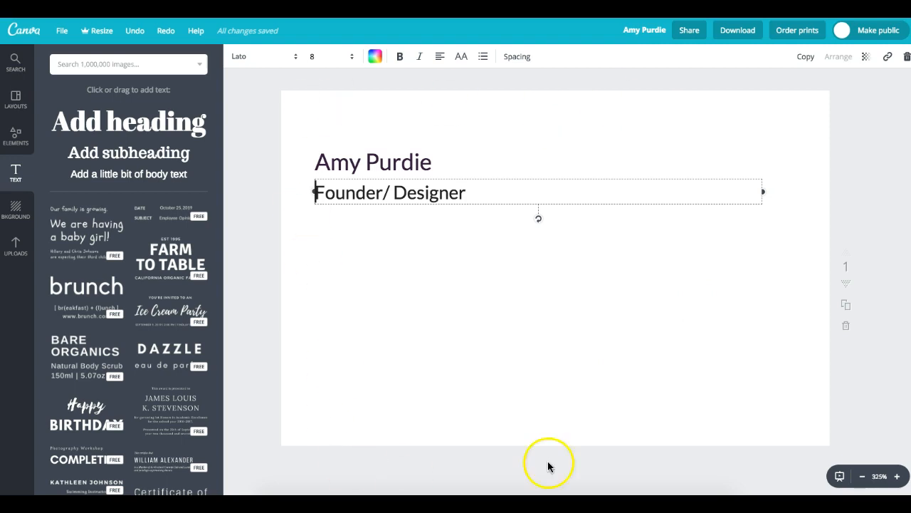
left_click(695, 388)
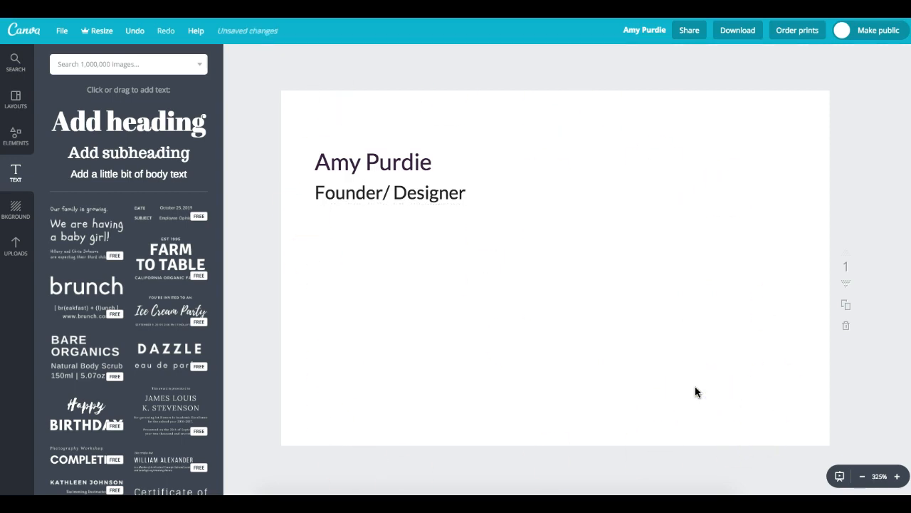
scroll(695, 386, "down", 5)
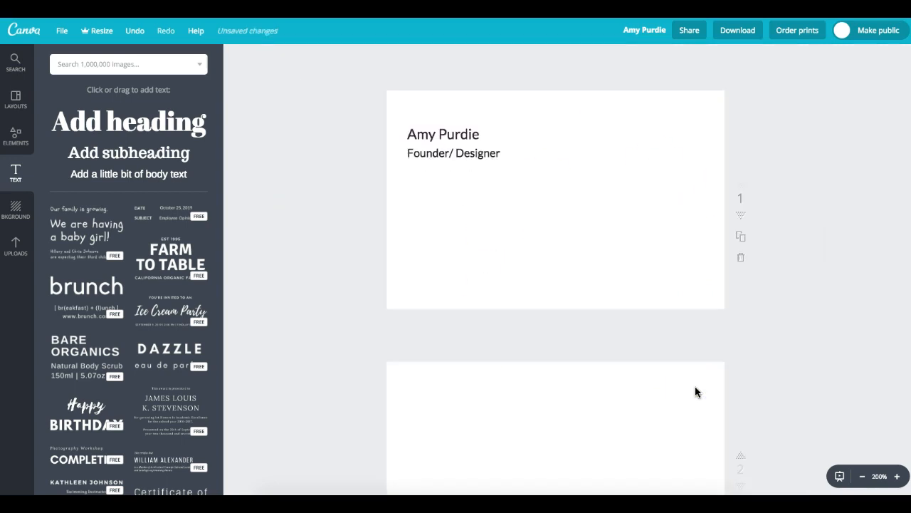
scroll(695, 386, "down", 2)
scroll(695, 386, "up", 1)
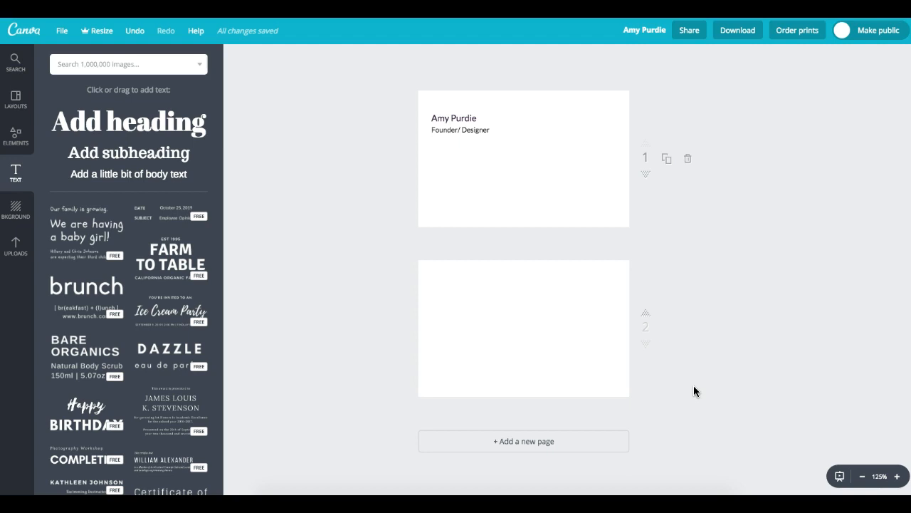
scroll(694, 391, "up", 3)
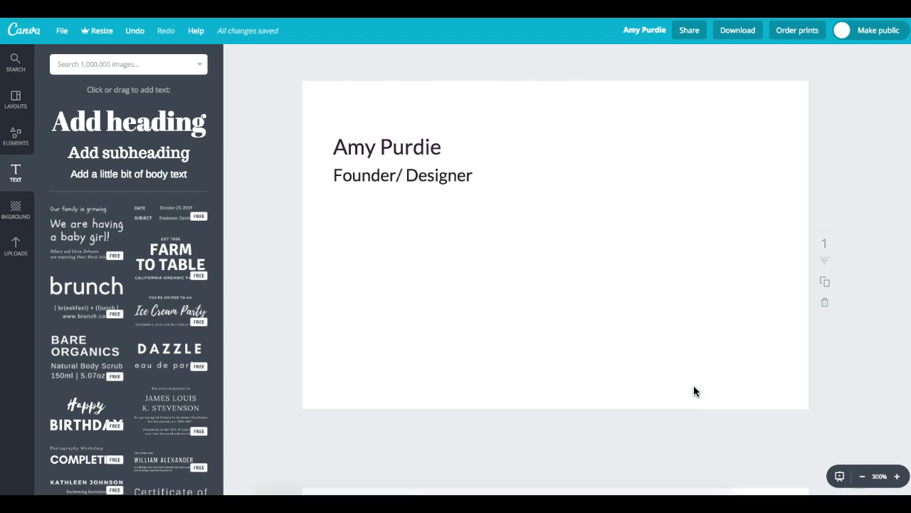
scroll(694, 391, "down", 3)
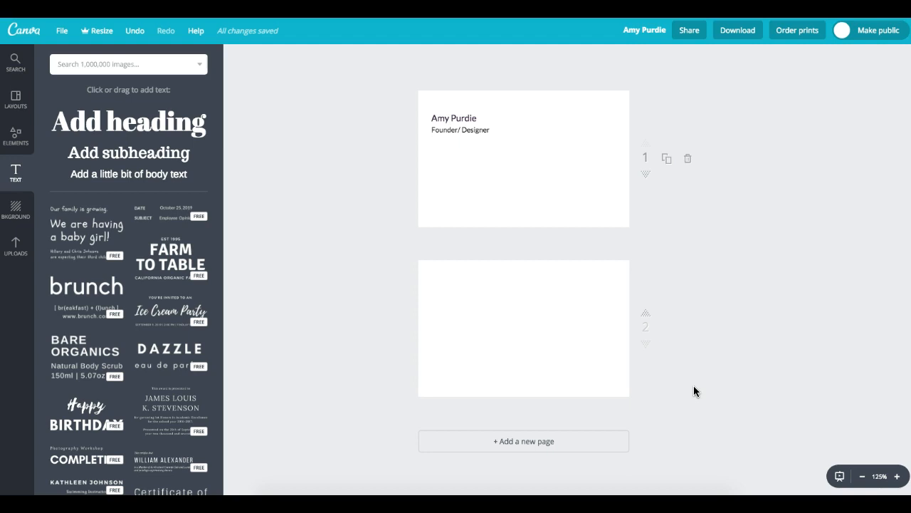
key("ctrl+minus")
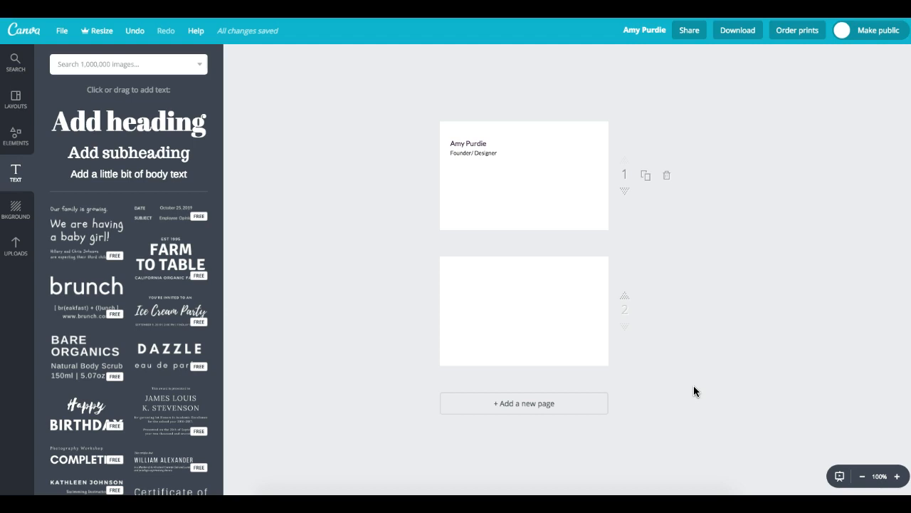
key("ctrl+plus")
key("ctrl+plus")
key("ctrl+plus")
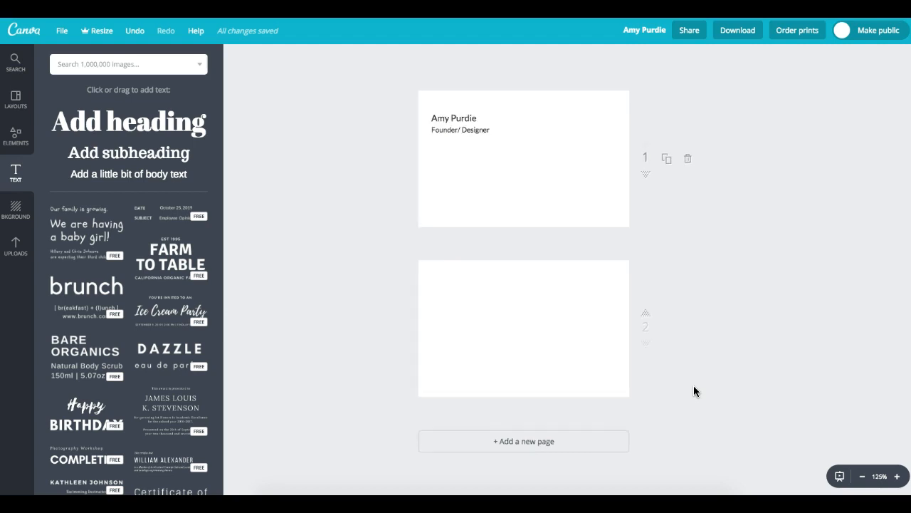
key("ctrl+plus")
key("ctrl+plus")
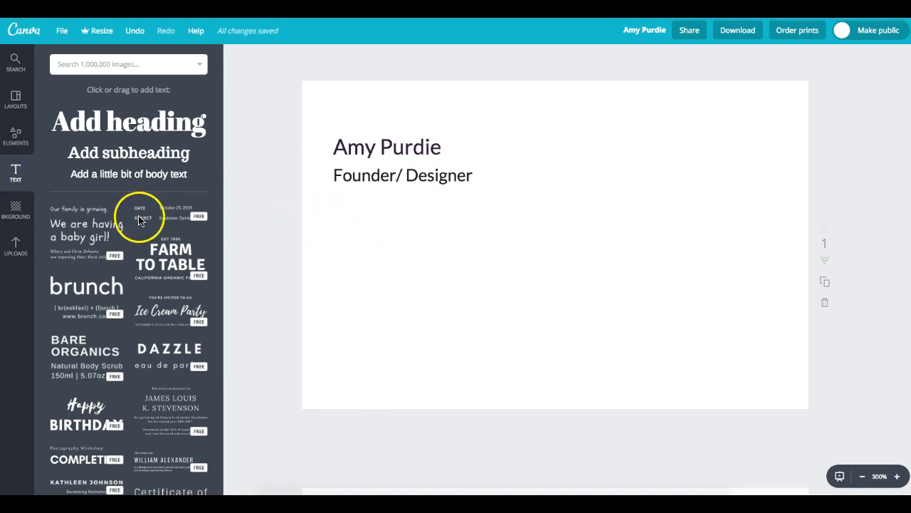
- Add a new subheading box and replace its placeholder with 'Email me:'
left_click(126, 151)
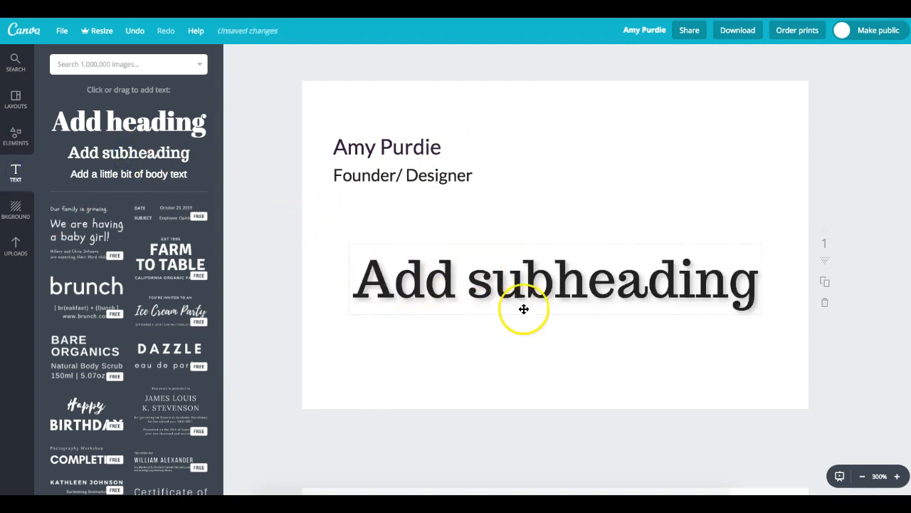
double_click(482, 289)
left_click(394, 281)
left_click_drag(354, 283, 797, 299)
type("Email ")
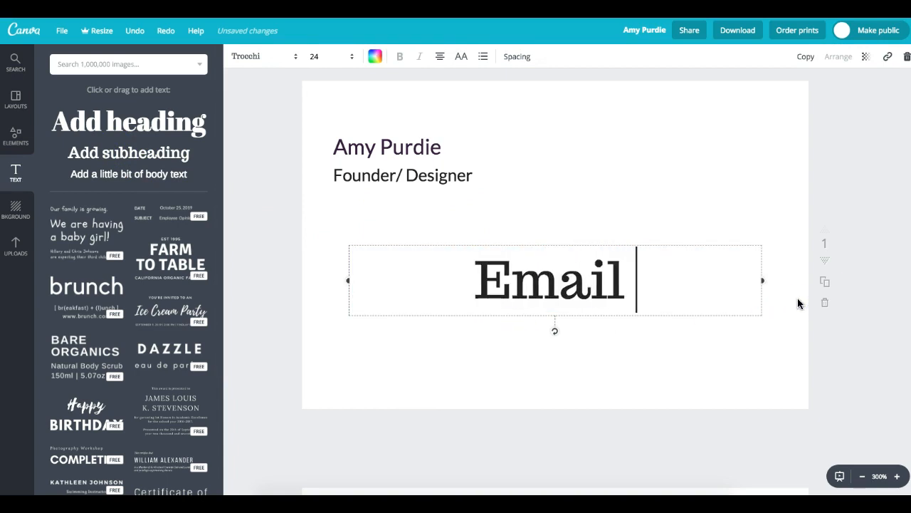
type("me:")
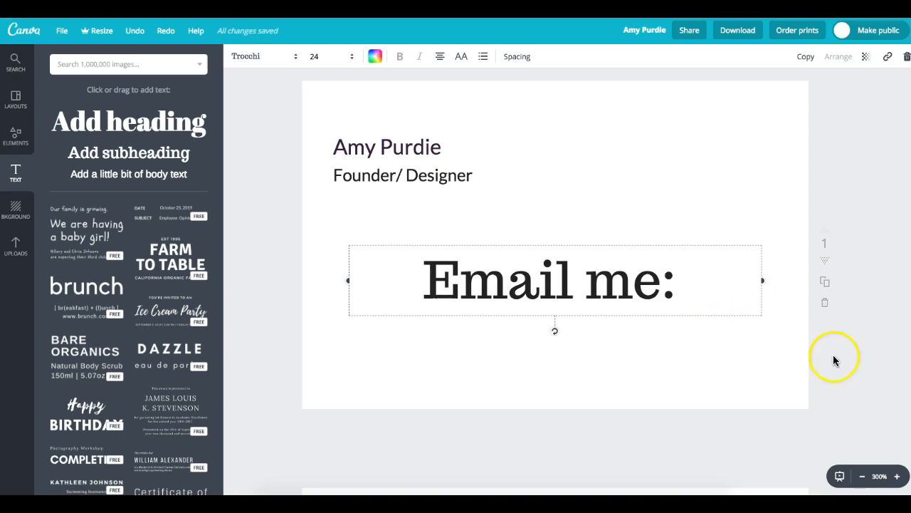
- Make 'Email me:' left-aligned Lato at size 8 in the document's dark purple
left_click_drag(712, 285, 362, 275)
left_click(436, 59)
left_click(441, 87)
left_click(294, 57)
left_click(278, 96)
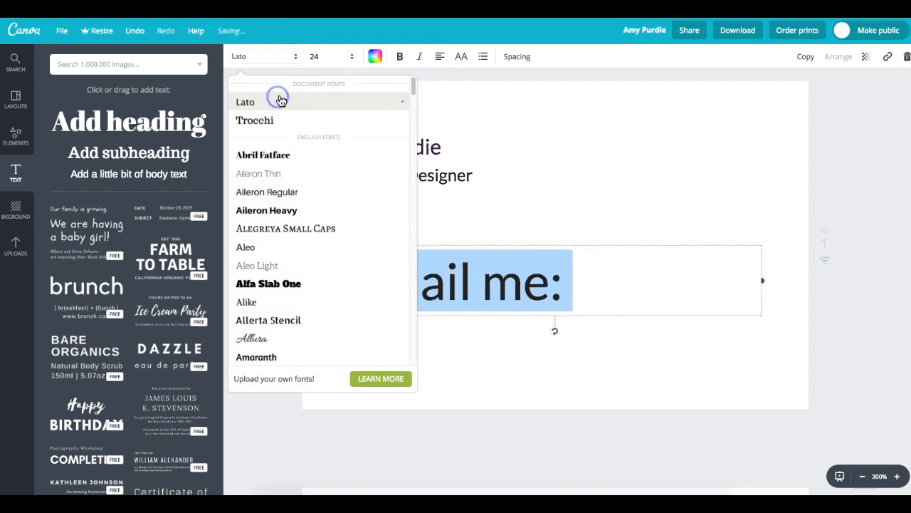
left_click(316, 57)
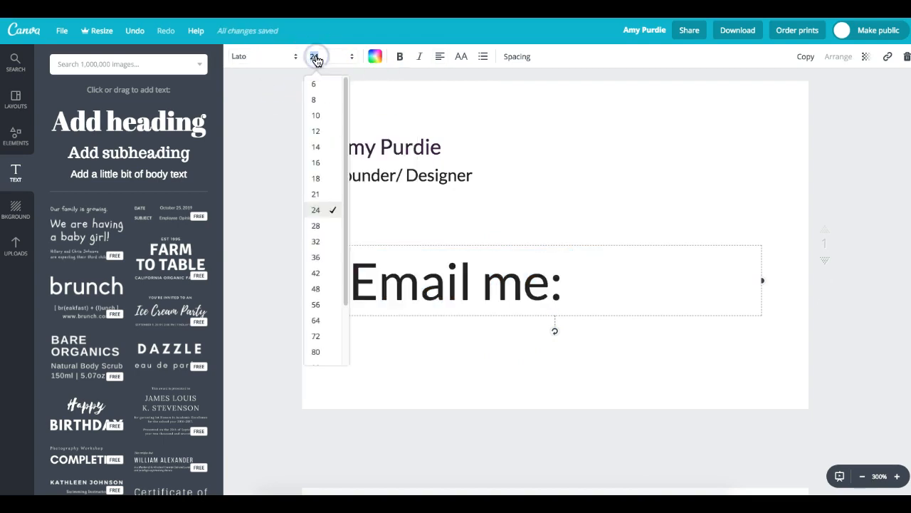
left_click(319, 99)
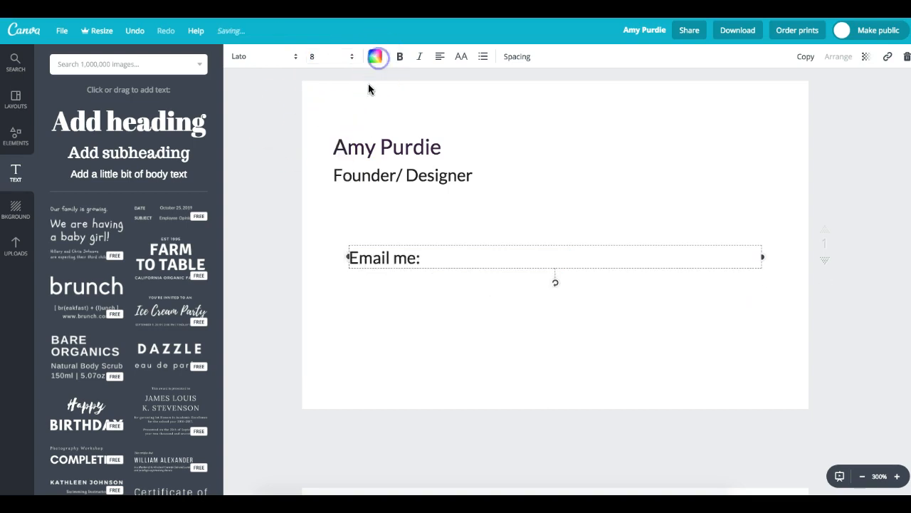
left_click(401, 105)
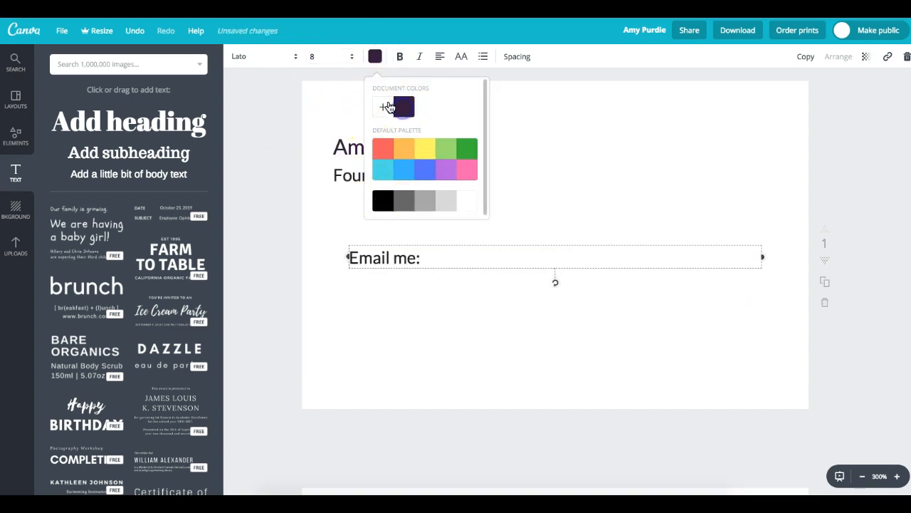
left_click(346, 173)
- Select all of the Founder/ Designer title text
left_click(503, 176)
left_click(373, 57)
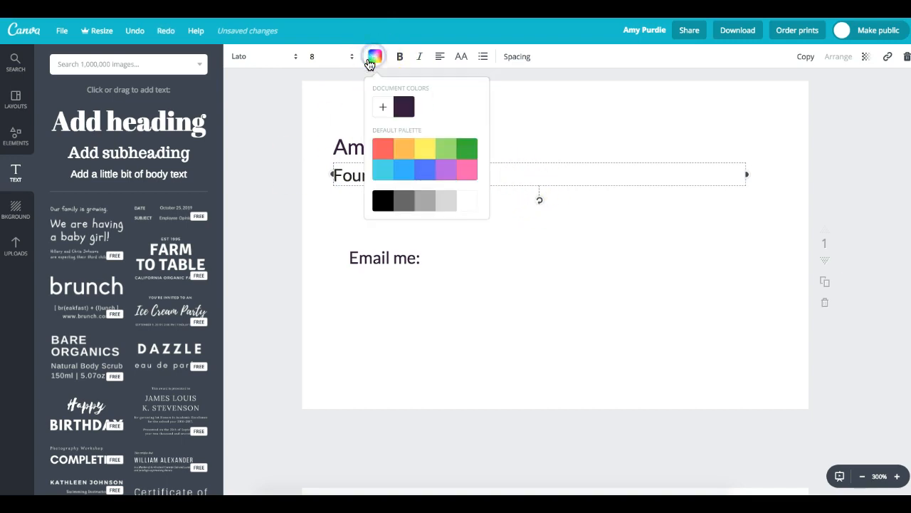
left_click_drag(518, 173, 346, 181)
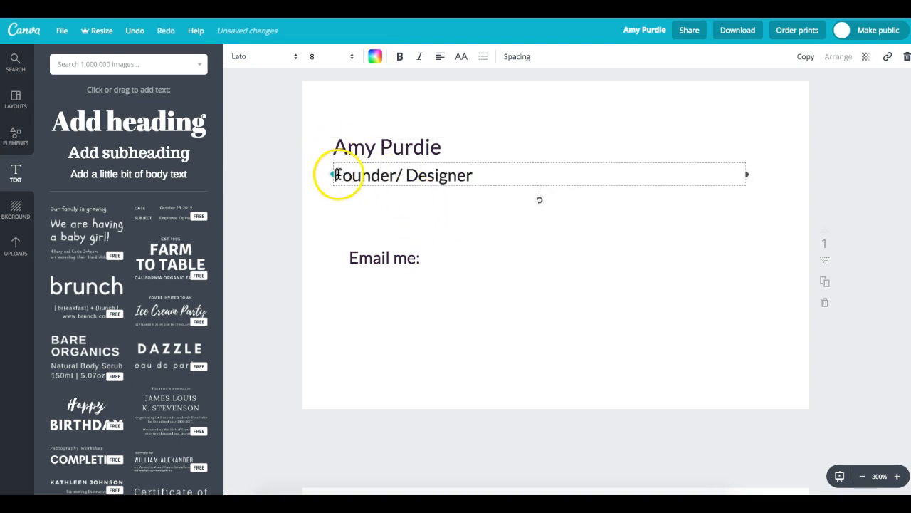
left_click(437, 177)
left_click_drag(435, 177, 327, 176)
left_click(387, 173)
left_click_drag(465, 173, 344, 171)
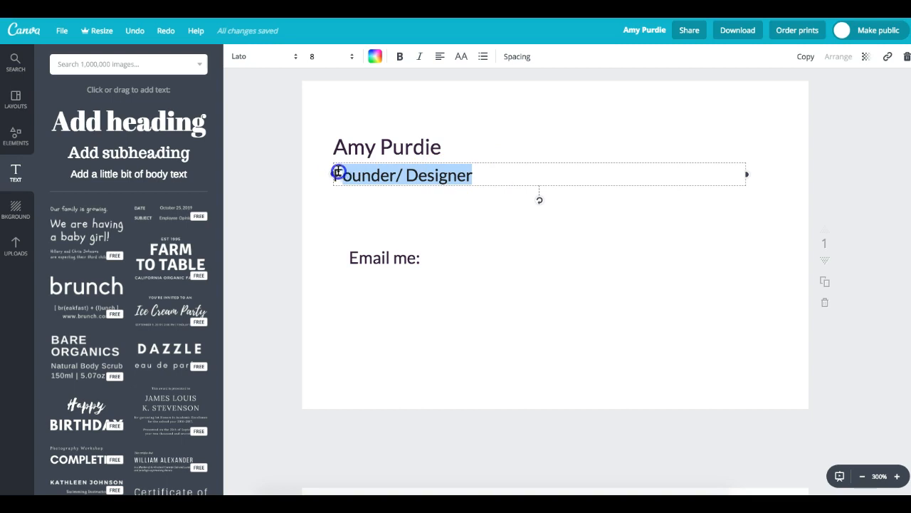
- Recolour the title gold with custom colour code c7912b
left_click(375, 56)
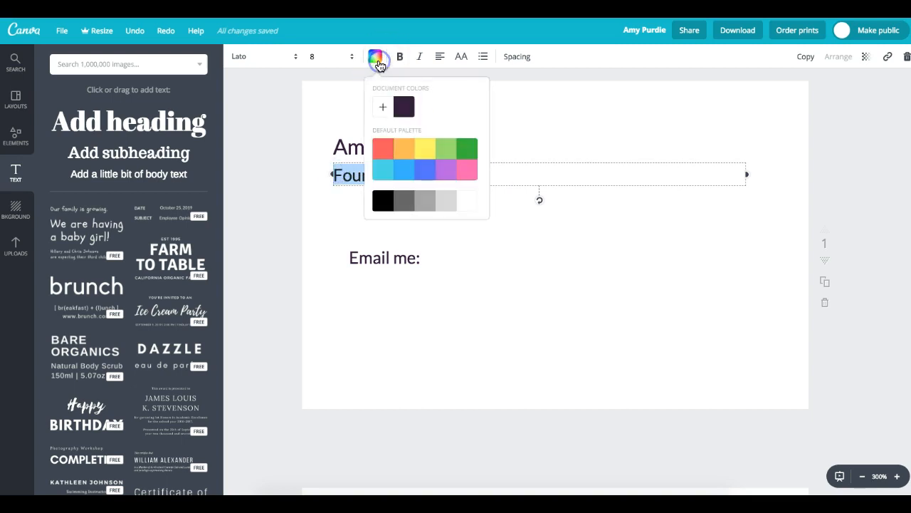
left_click(379, 109)
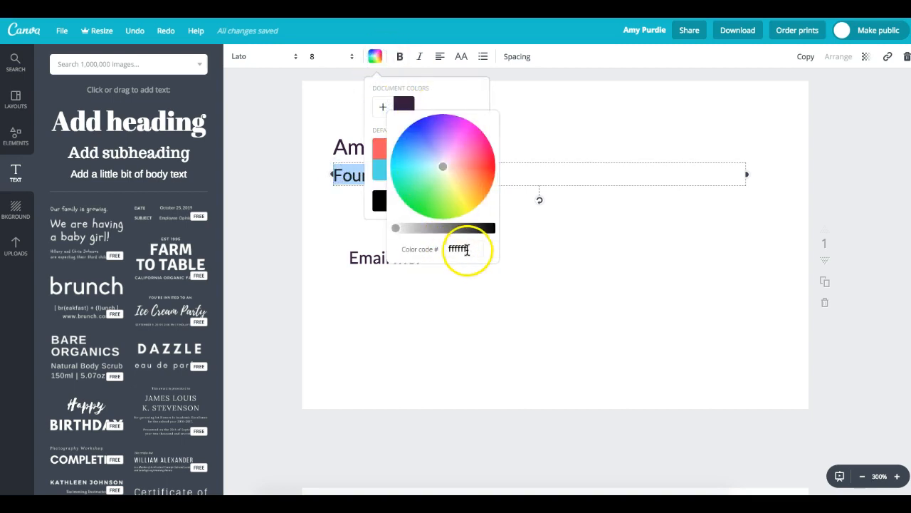
left_click_drag(464, 250, 430, 249)
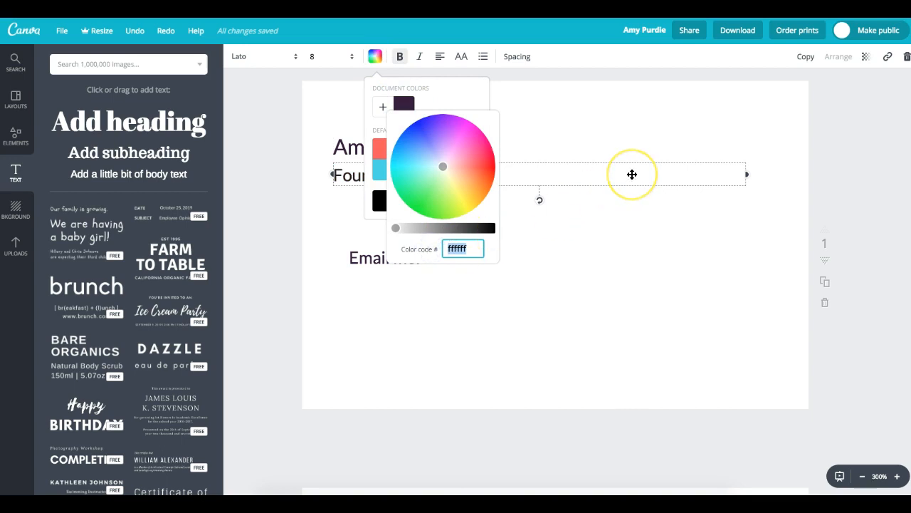
type("c7912b")
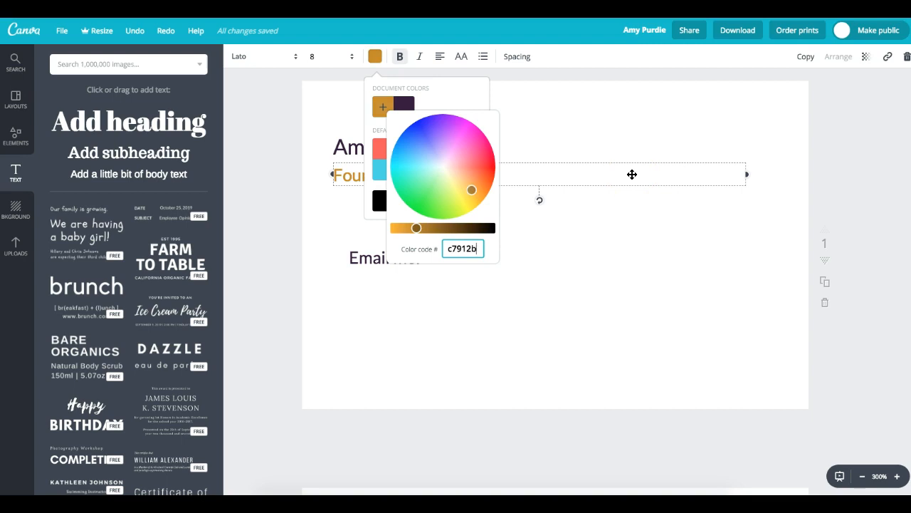
key("Return")
left_click(711, 233)
left_click(472, 291)
left_click(408, 259)
left_click(433, 299)
- Drop a new subheading beside Email me: and type the cardholder's email address into it
left_click_drag(161, 183, 455, 313)
double_click(472, 292)
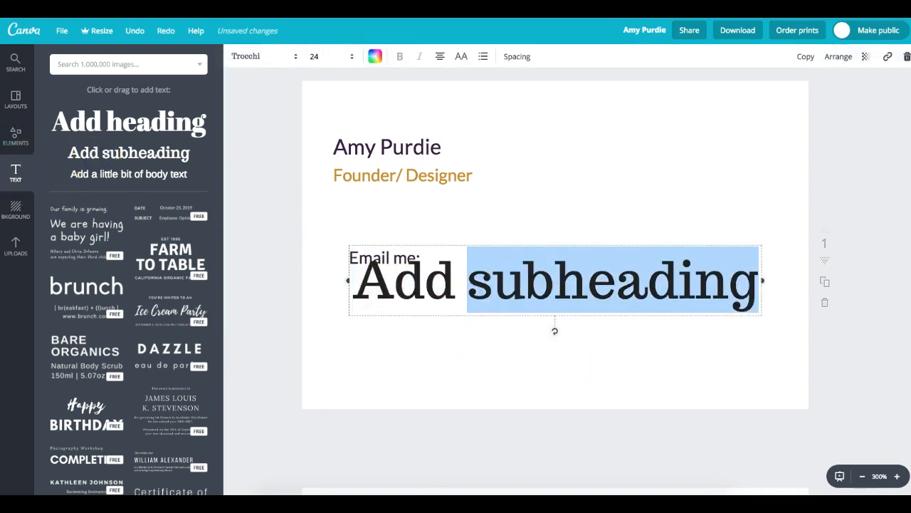
left_click_drag(756, 280, 350, 268)
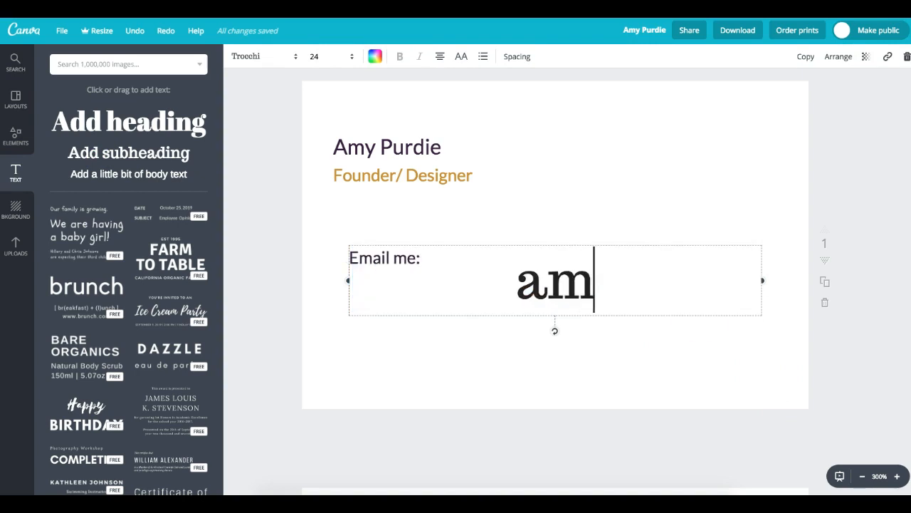
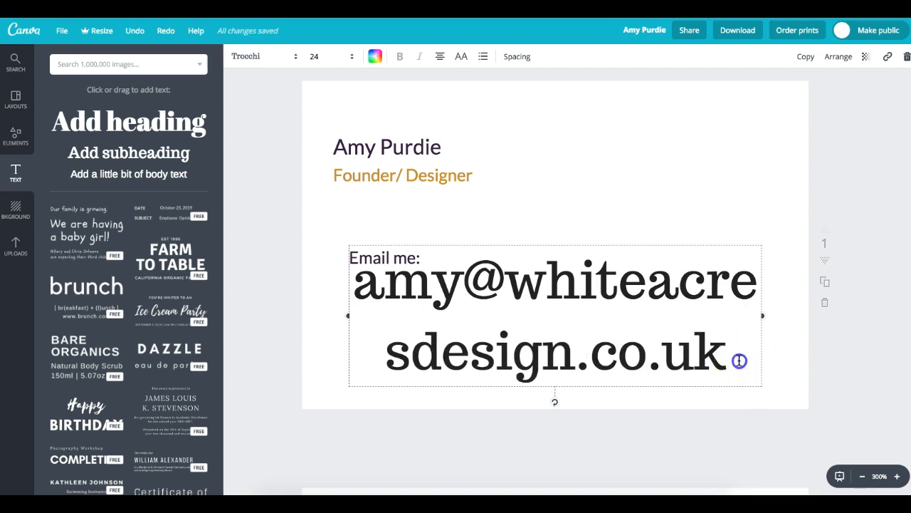
key("ctrl+a")
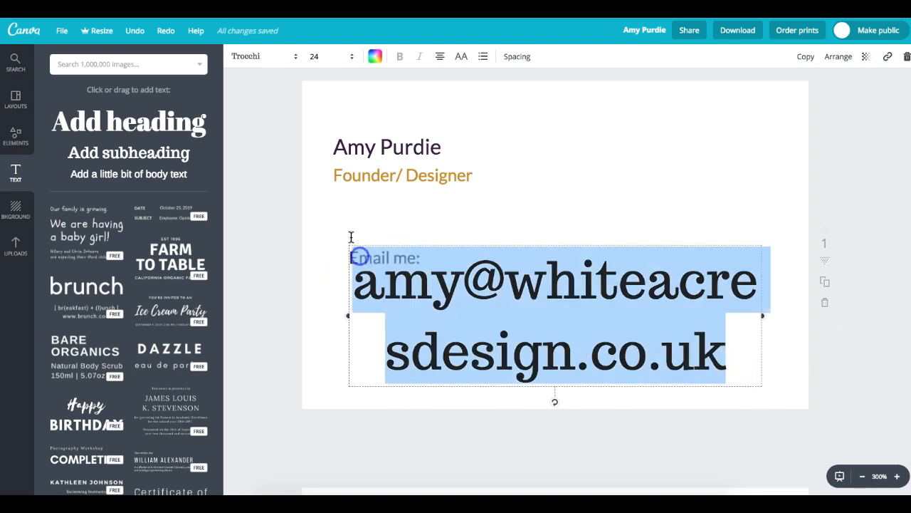
left_click(284, 59)
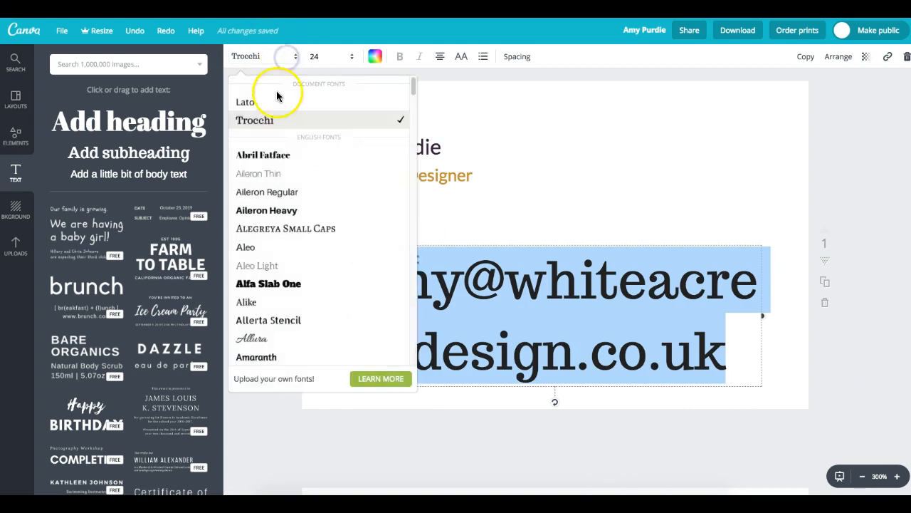
- Set the email address to Lato at size 8
left_click(289, 99)
left_click(347, 62)
left_click(332, 102)
left_click(515, 302)
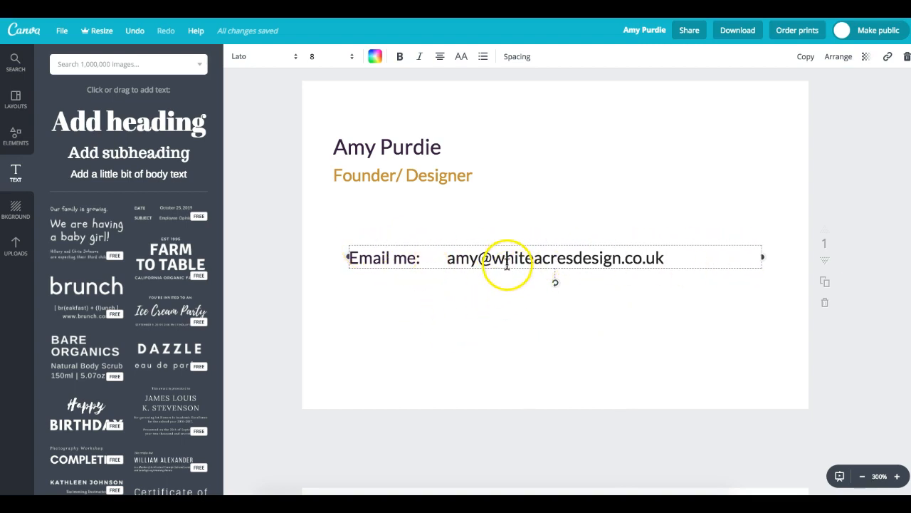
- Place the email address right after Email me: and left-align it
left_click_drag(525, 270, 593, 270)
left_click(439, 56)
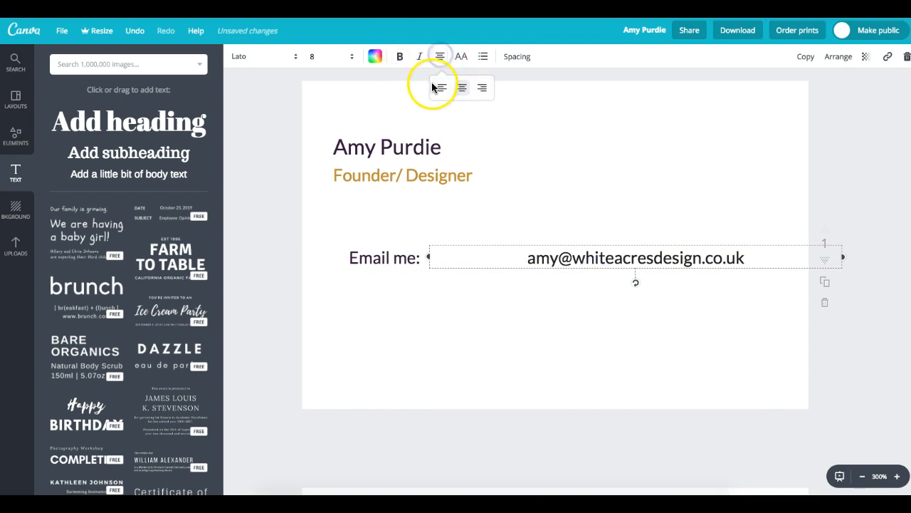
left_click(436, 88)
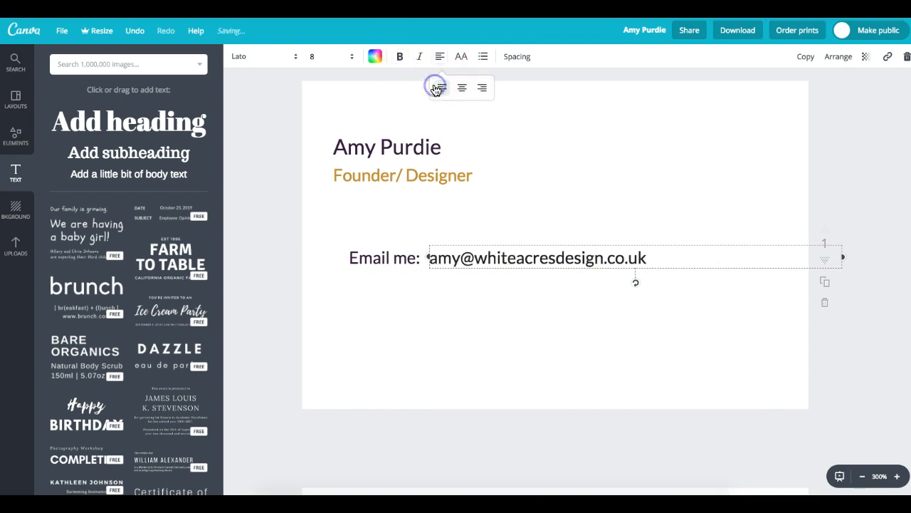
left_click(459, 353)
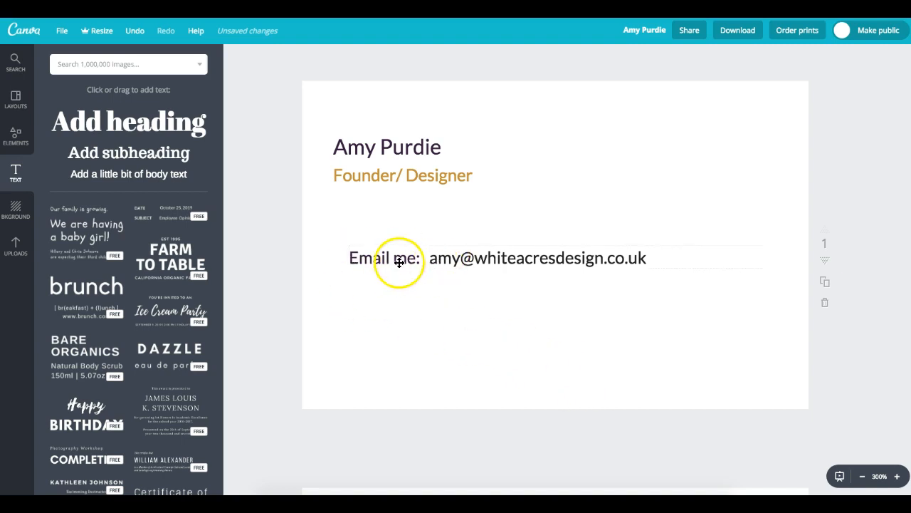
left_click(527, 272)
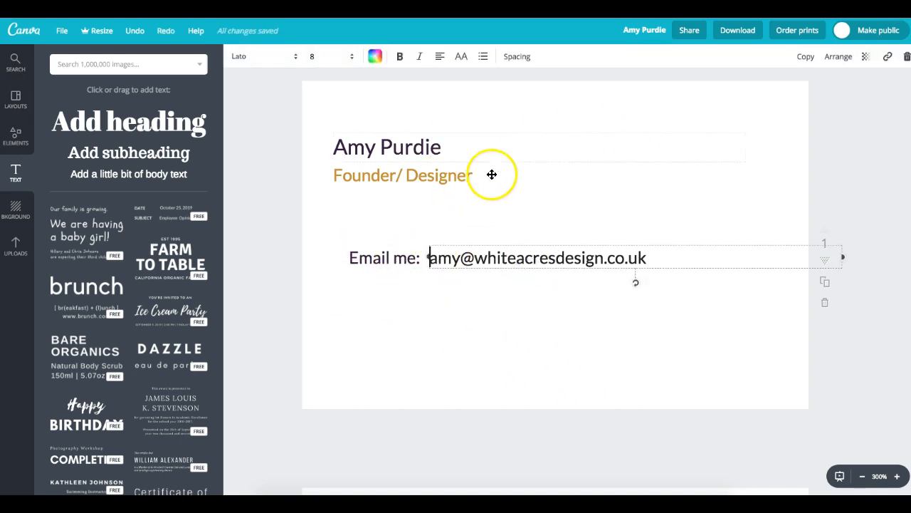
- Colour the email address gold, then move it and the Email me: label lower
left_click(373, 57)
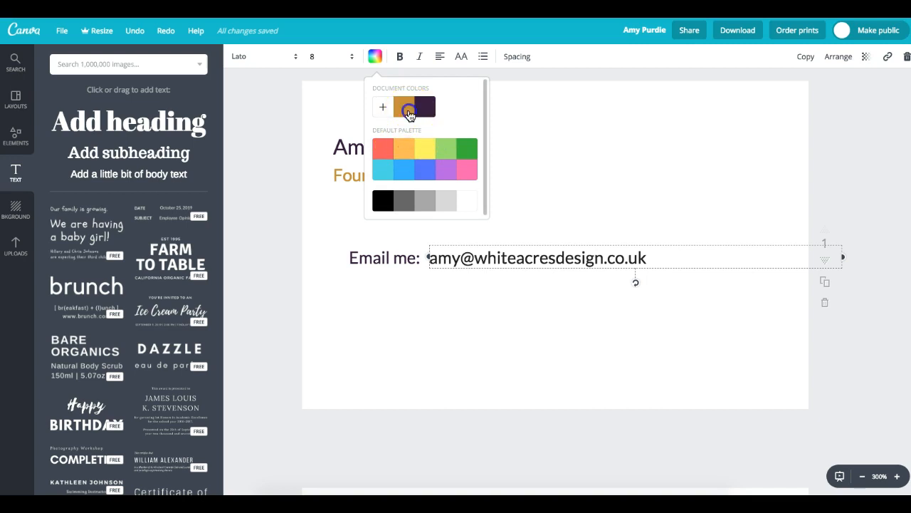
left_click(403, 106)
left_click(549, 341)
left_click(486, 331)
left_click_drag(404, 263, 413, 333)
left_click_drag(482, 273, 492, 331)
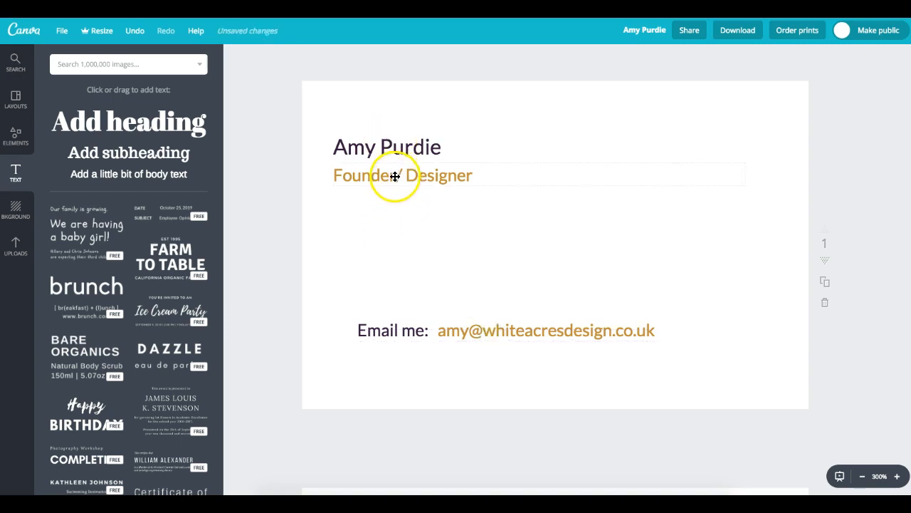
- Move the Email me: label up and snug it under the Founder/ Designer title
left_click_drag(395, 177, 395, 180)
left_click_drag(370, 321, 357, 209)
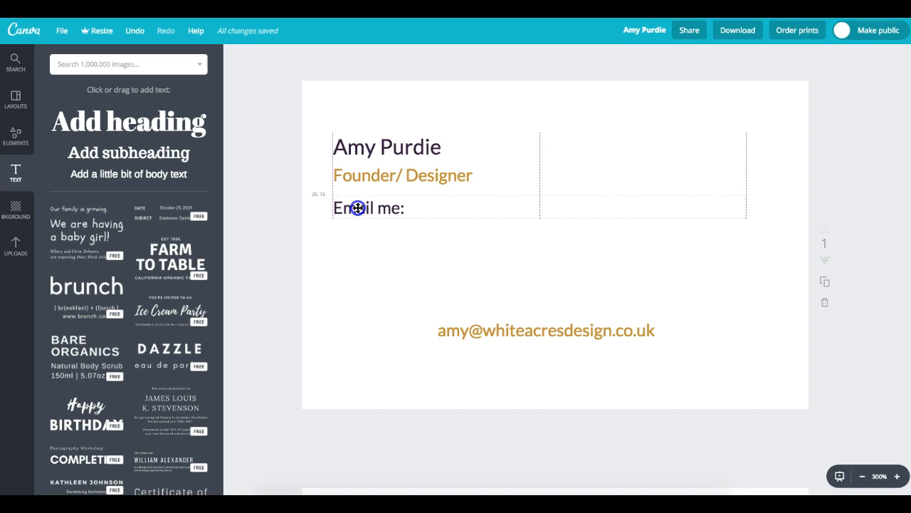
left_click_drag(358, 207, 361, 204)
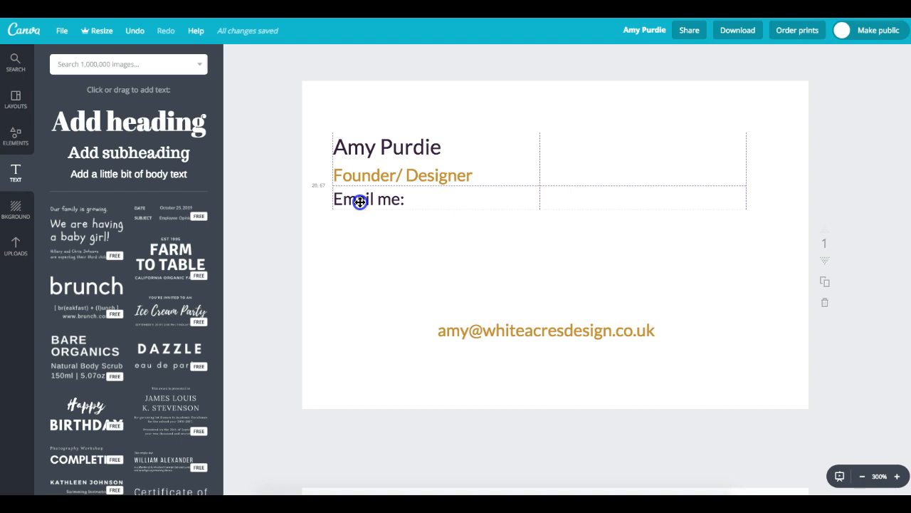
left_click_drag(360, 202, 359, 195)
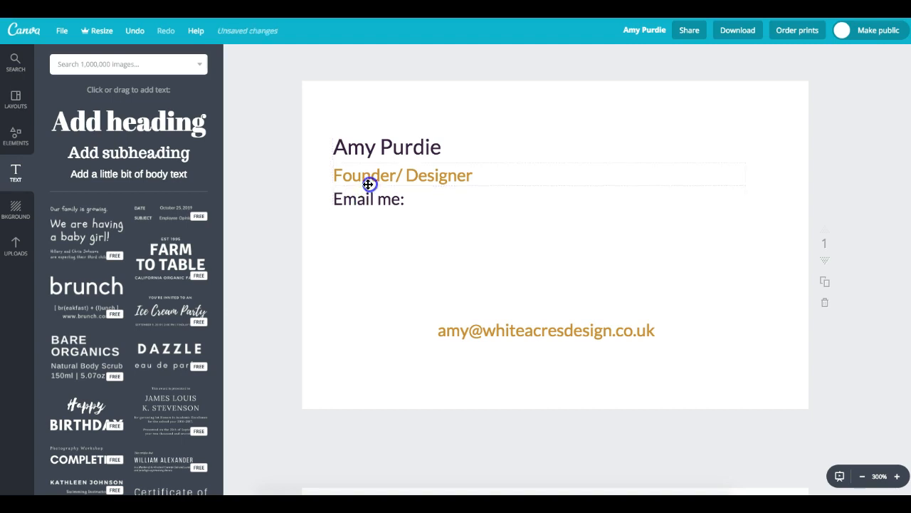
left_click(368, 184)
left_click(357, 196)
left_click(340, 216)
left_click(387, 247)
left_click(378, 200)
mouse_move(378, 201)
left_mouse_down()
mouse_move(373, 354)
mouse_move(376, 205)
left_mouse_up()
- Put the email line back at the bottom and stack the title and name just above it
left_click_drag(502, 332, 395, 226)
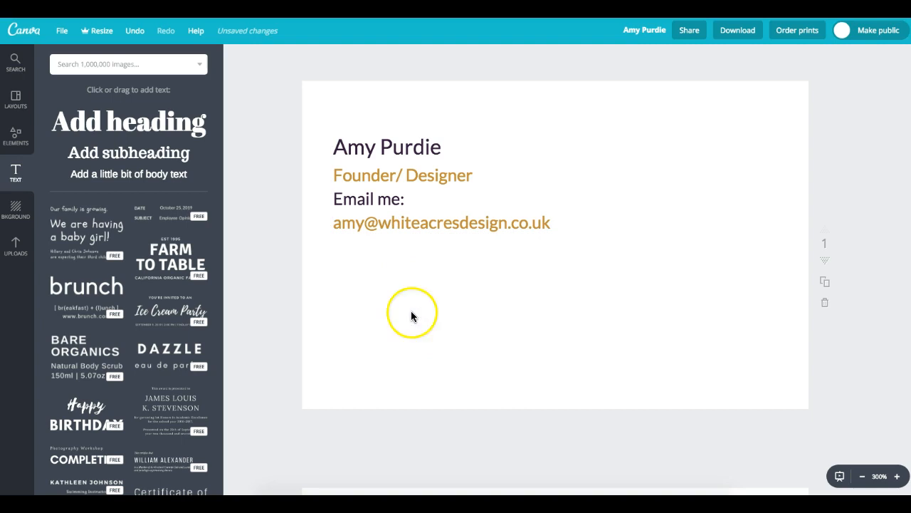
left_click_drag(386, 223, 525, 317)
left_click_drag(380, 202, 394, 341)
left_click_drag(463, 344, 456, 344)
left_click_drag(395, 190, 401, 288)
left_click_drag(367, 159, 429, 264)
scroll(433, 264, "down", 1)
left_click(437, 218)
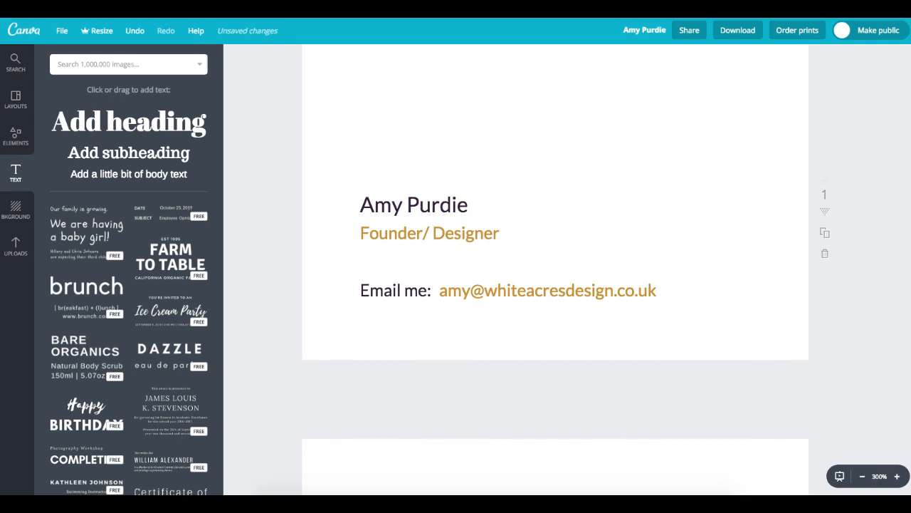
scroll(907, 179, "up", 1)
left_click(415, 270)
left_click_drag(415, 270, 415, 272)
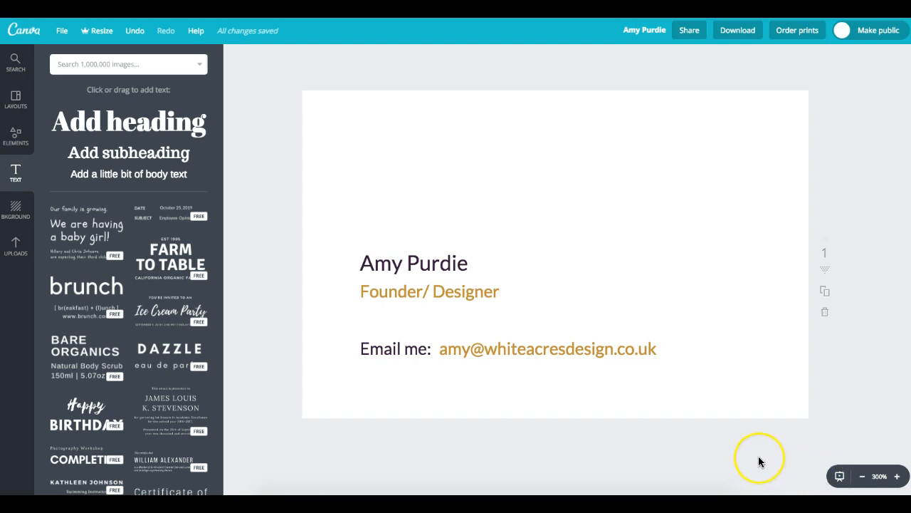
scroll(758, 456, "down", 1)
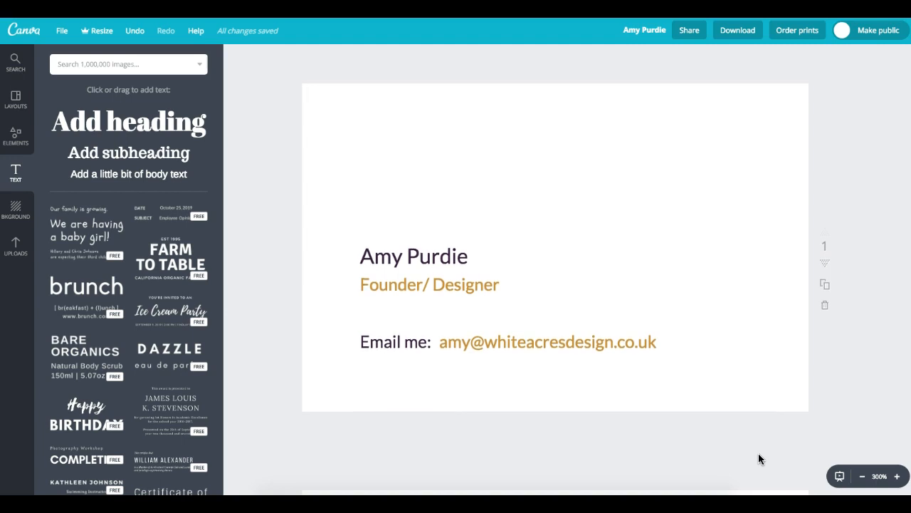
scroll(759, 456, "down", 1)
scroll(759, 455, "down", 1)
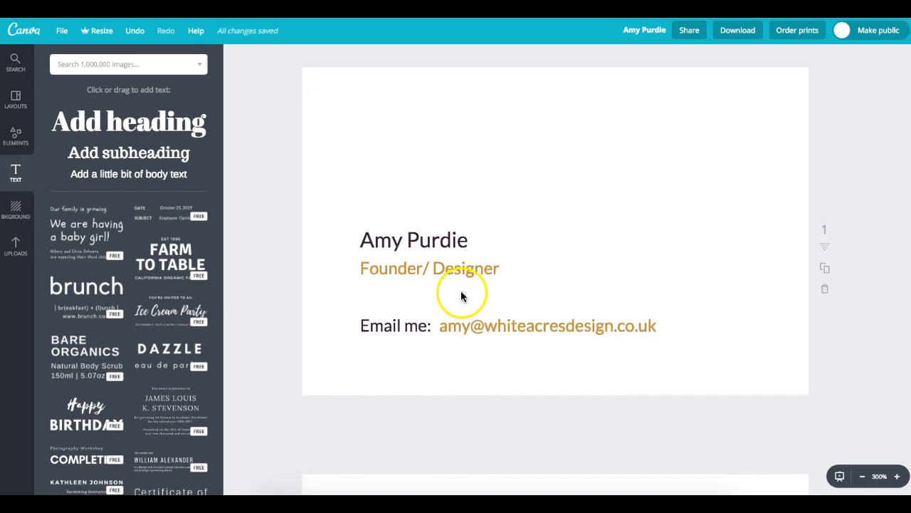
scroll(555, 267, "up", 1)
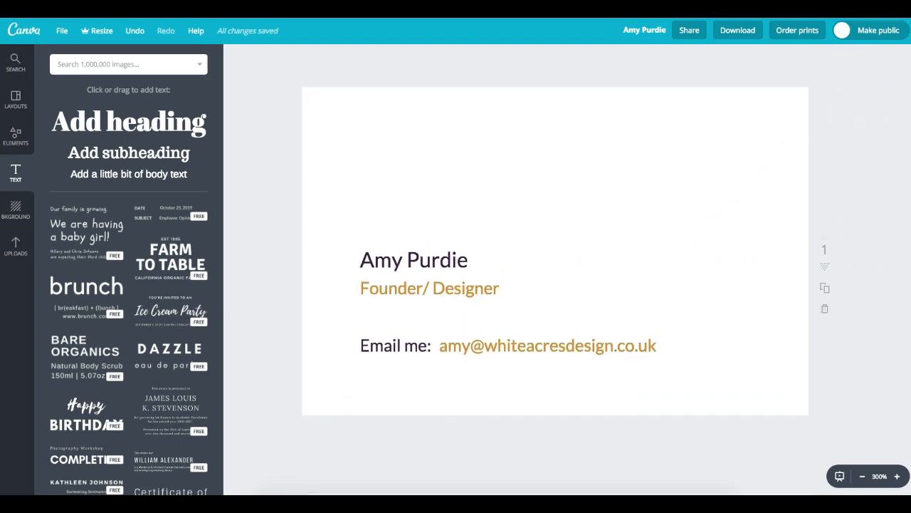
scroll(555, 267, "down", 1)
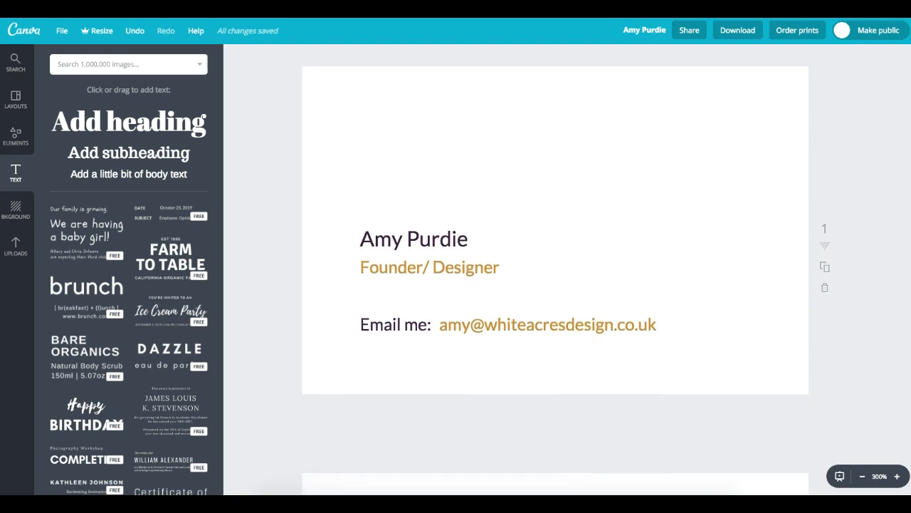
scroll(555, 267, "up", 1)
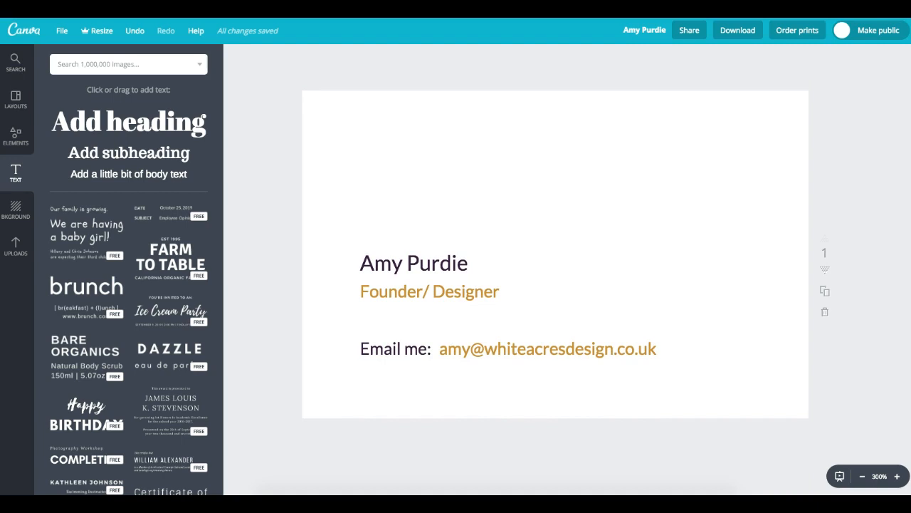
- Retype the gold title's second word as Brand Designer and delete 'Founder/' so it reads 'Brand Designer'
double_click(441, 290)
left_click(537, 289)
left_click_drag(537, 289, 370, 291)
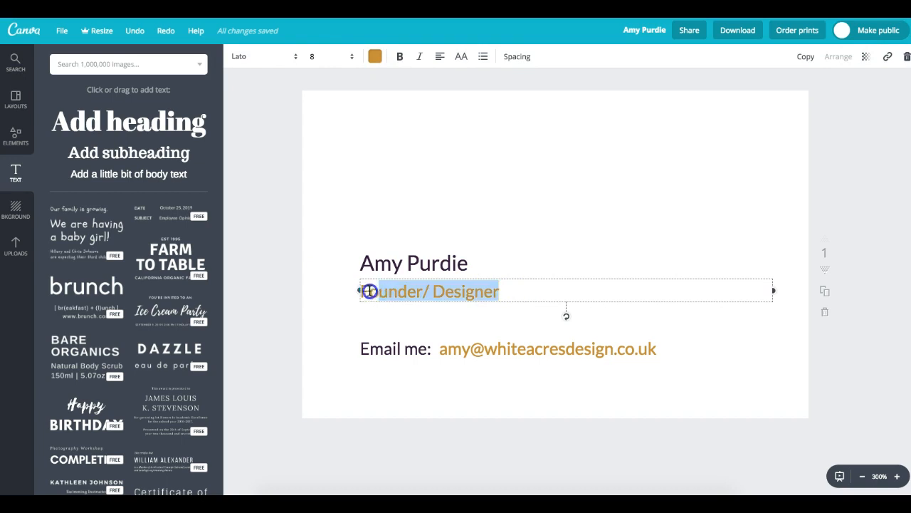
left_click(432, 292)
key("ctrl+shift+Right")
type("Brand")
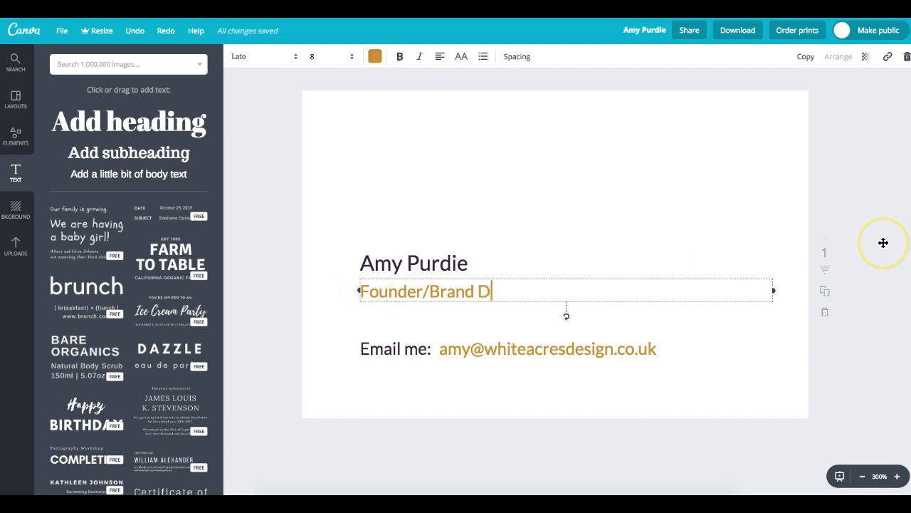
left_click_drag(430, 291, 358, 289)
key("BackSpace")
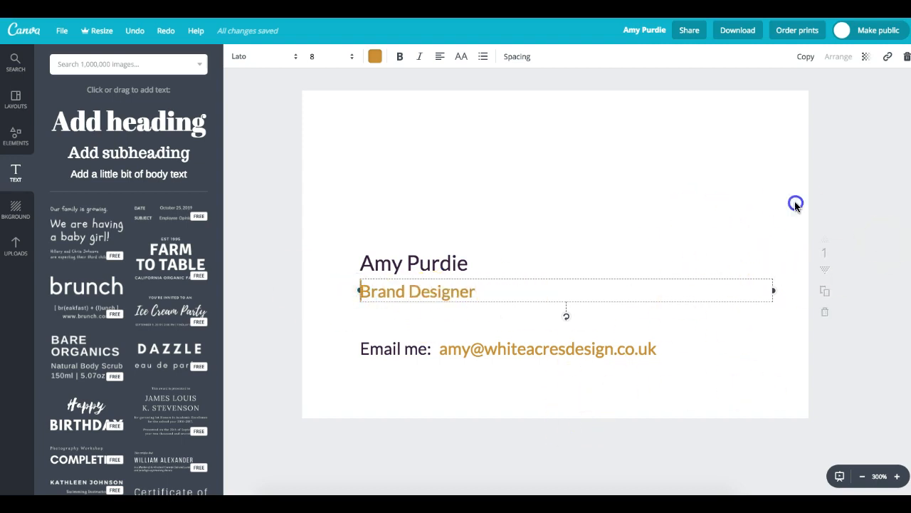
left_click(795, 205)
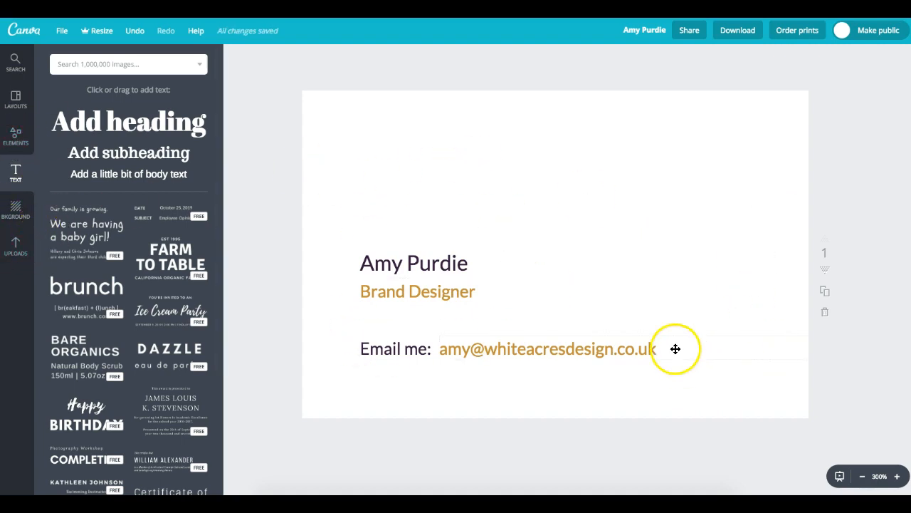
- Add the Whiteacres logo from Uploads to the card and shrink it to a small size
left_click(16, 249)
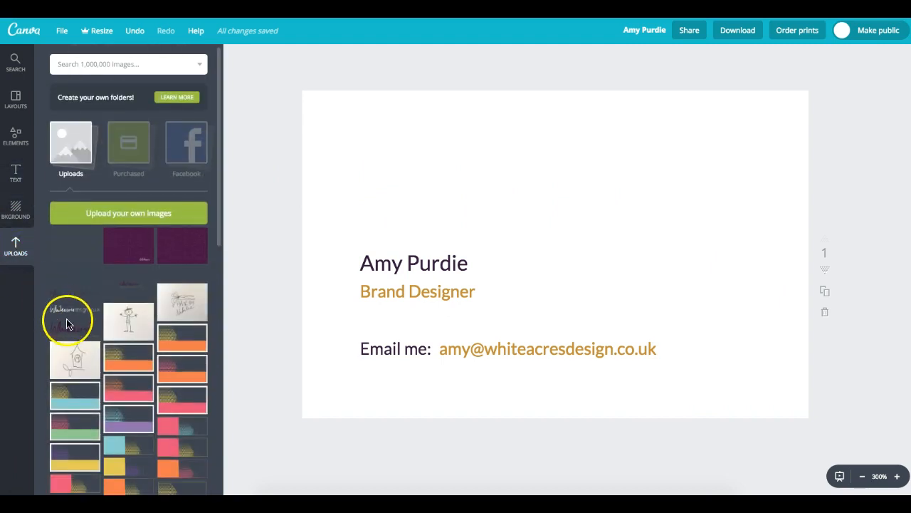
left_click(75, 336)
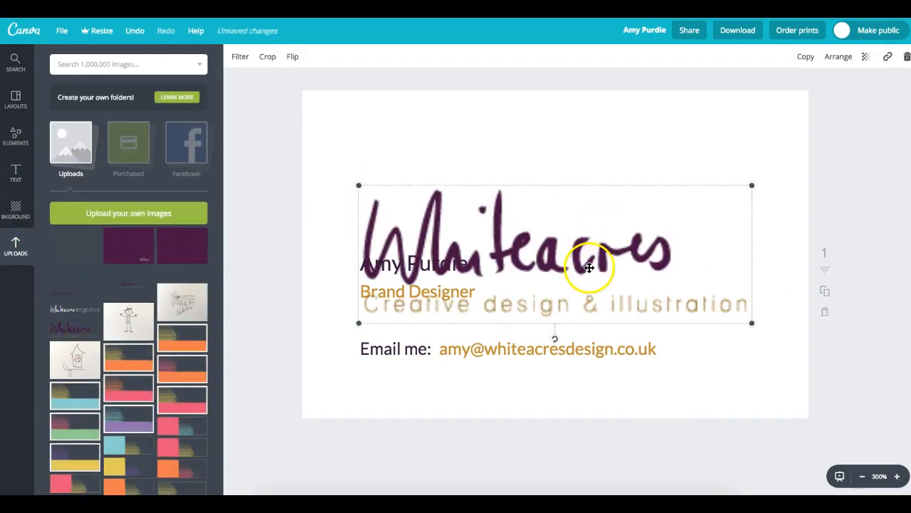
left_click_drag(751, 322, 655, 339)
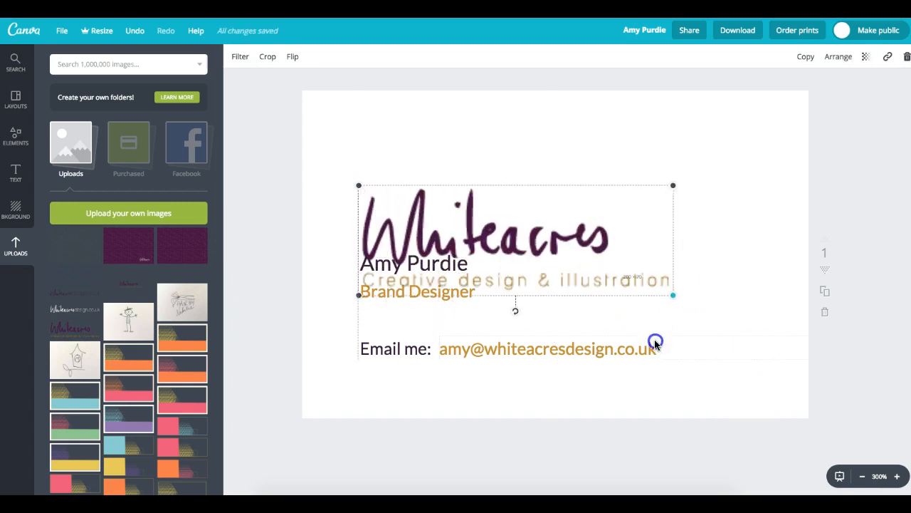
key("Delete")
left_click(63, 323)
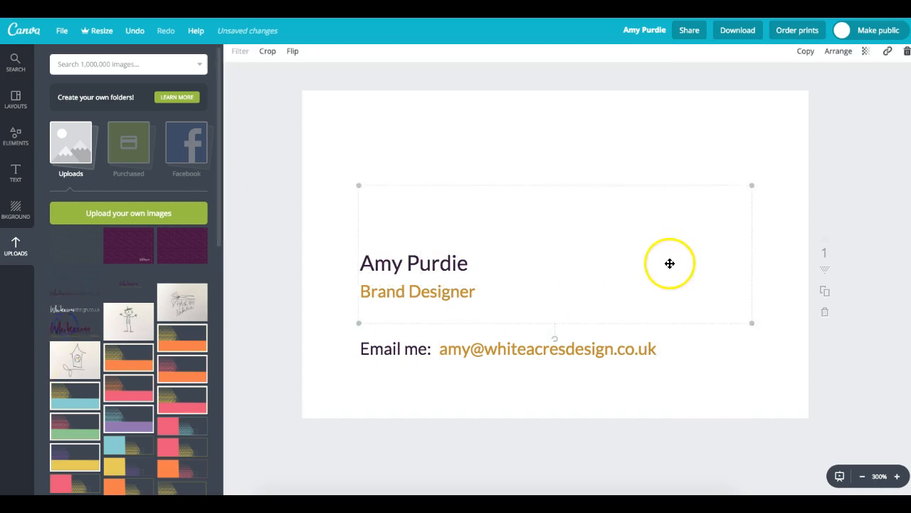
left_click_drag(756, 326, 439, 246)
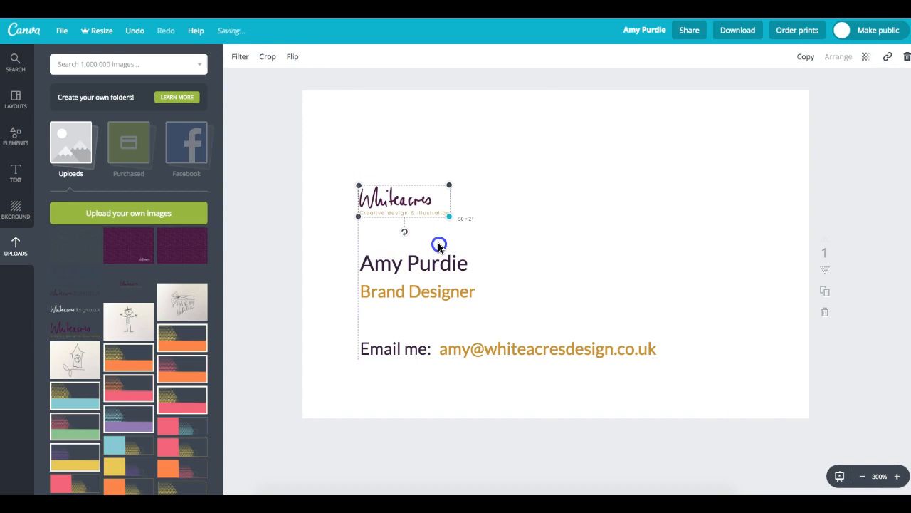
- Position the small logo at the top-left above the name, enlarging it slightly
left_click_drag(417, 214, 466, 191)
key("ctrl+z")
left_click(672, 200)
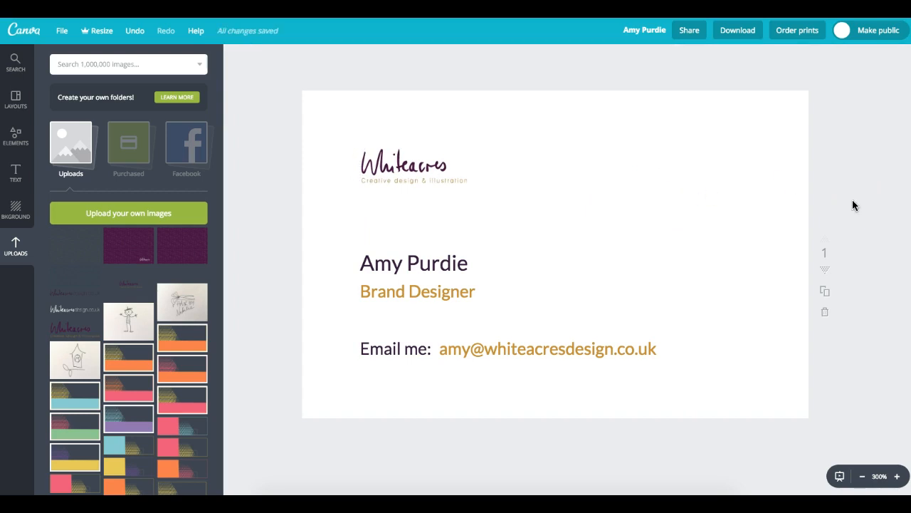
mouse_move(417, 174)
left_mouse_down()
mouse_move(712, 179)
mouse_move(422, 189)
mouse_move(413, 173)
left_mouse_up()
left_click(614, 202)
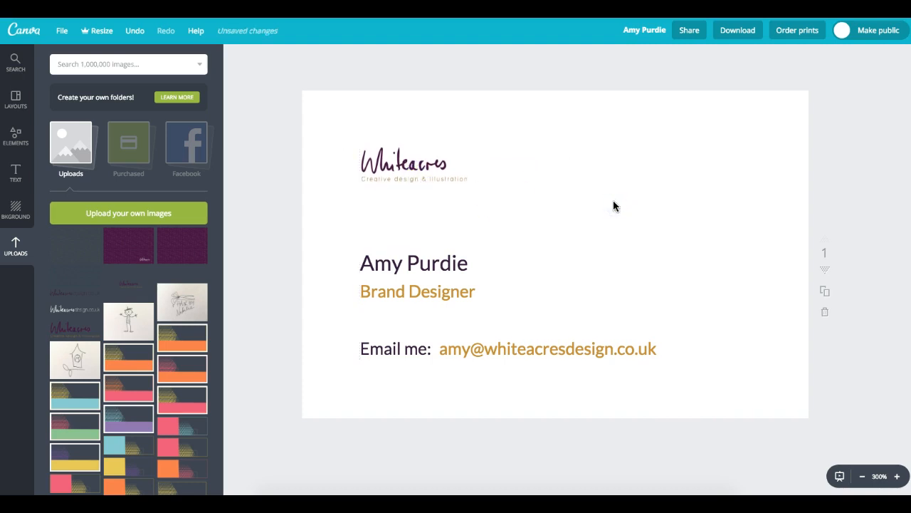
left_click(410, 174)
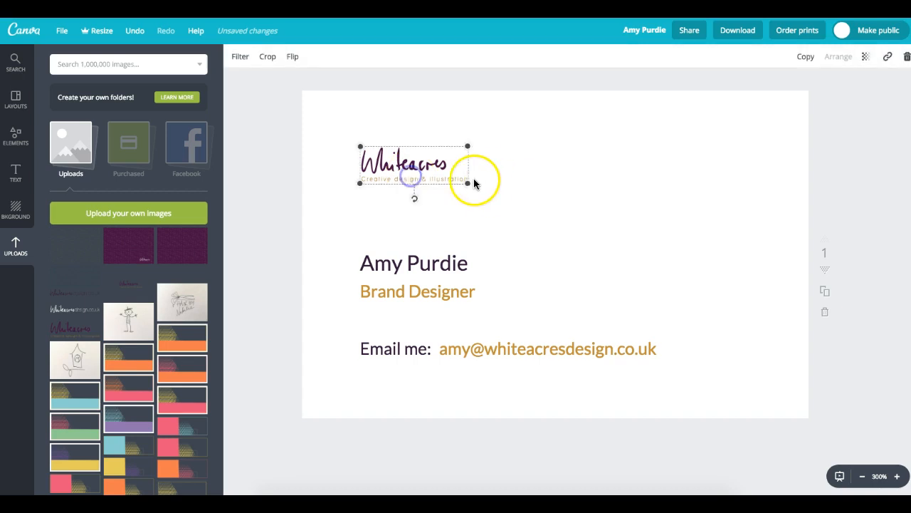
left_click_drag(469, 184, 490, 196)
left_click(565, 193)
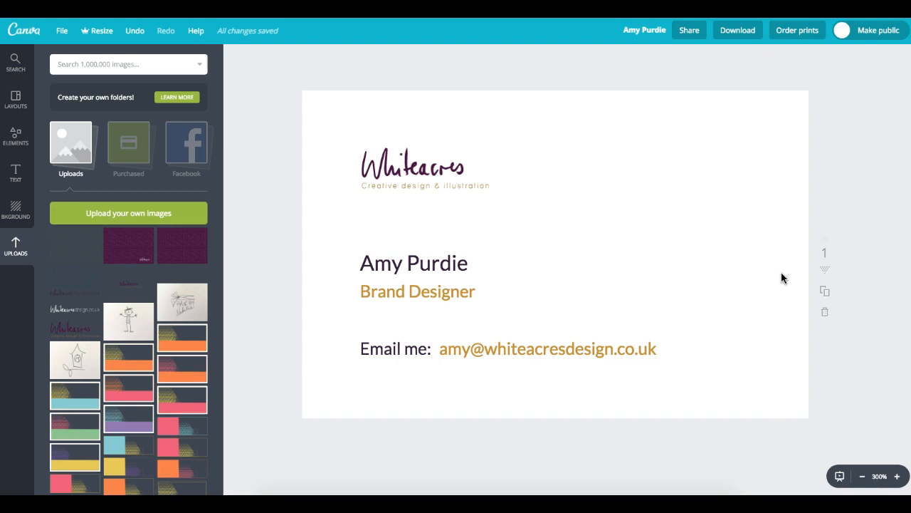
left_click(767, 347)
- Add the purple pencil pattern to page 2 and enlarge it to cover the page
scroll(556, 253, "down", 5)
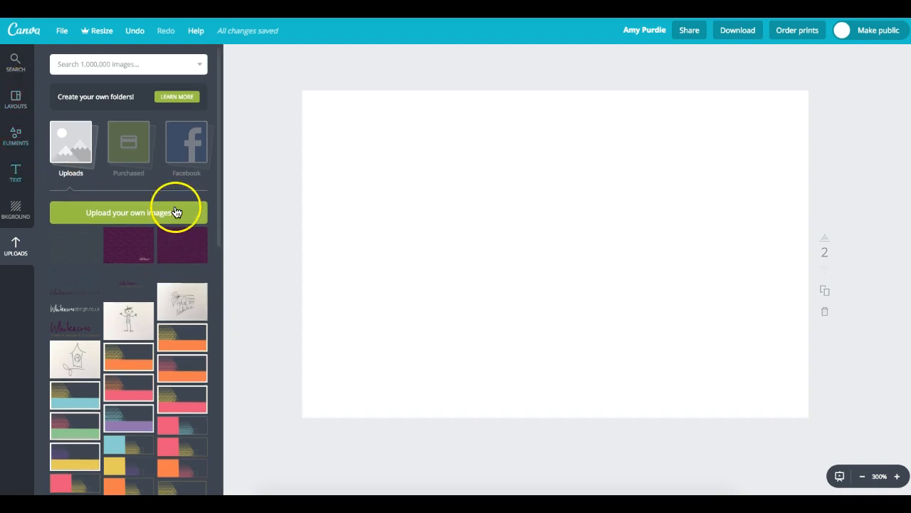
left_click(184, 250)
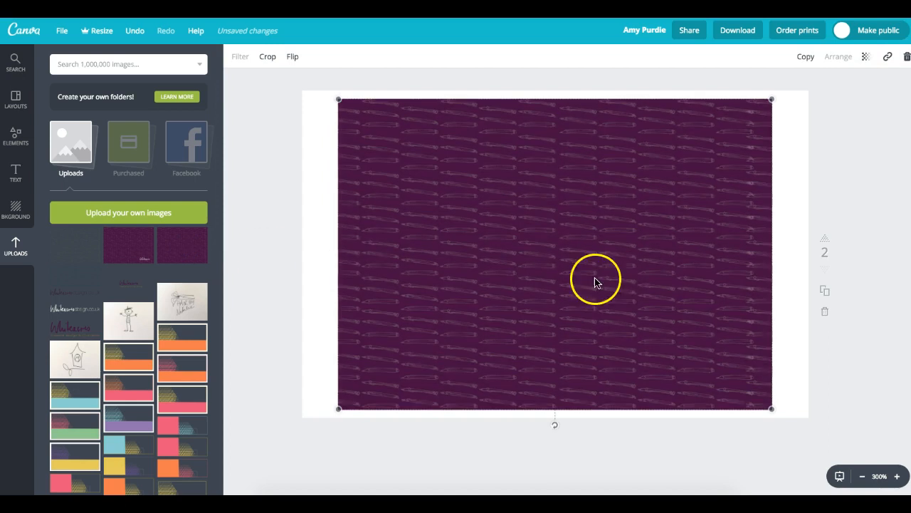
left_click_drag(338, 408, 287, 427)
left_click_drag(771, 429, 856, 459)
mouse_move(816, 405)
left_mouse_down()
mouse_move(824, 394)
mouse_move(833, 400)
left_mouse_up()
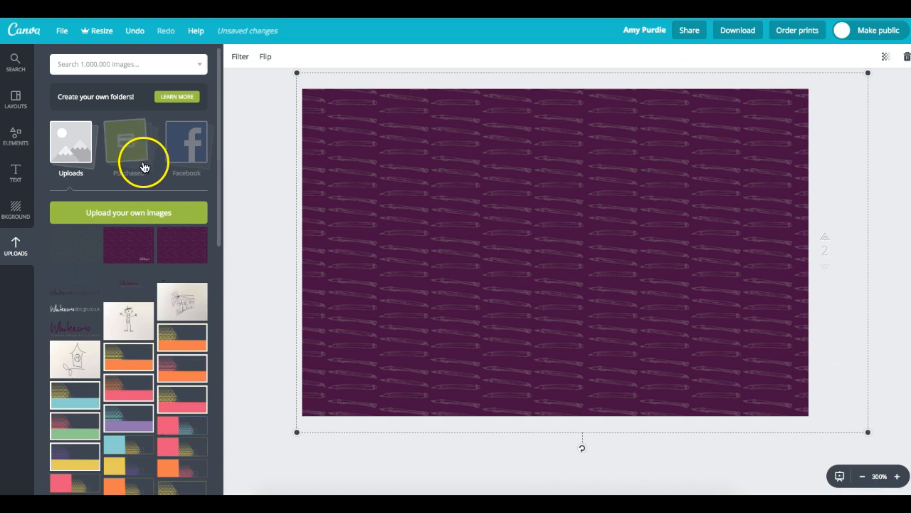
left_click(251, 93)
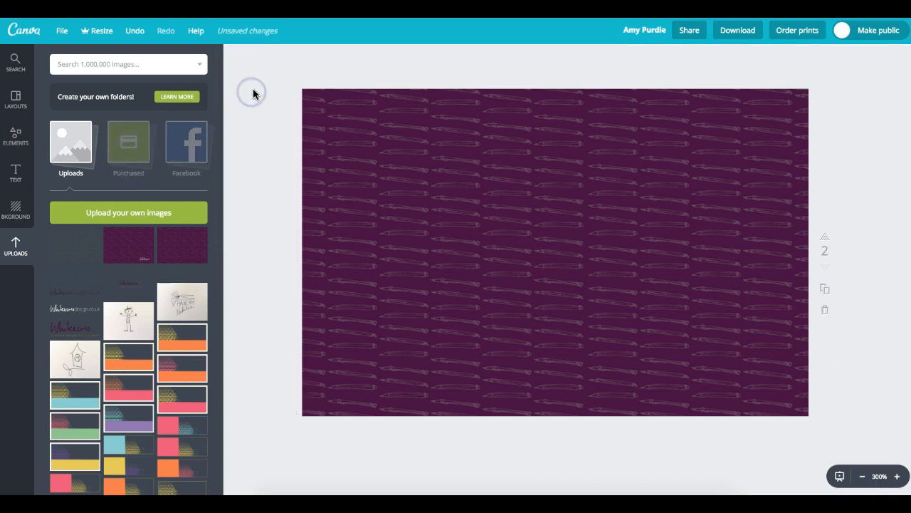
left_click(572, 151)
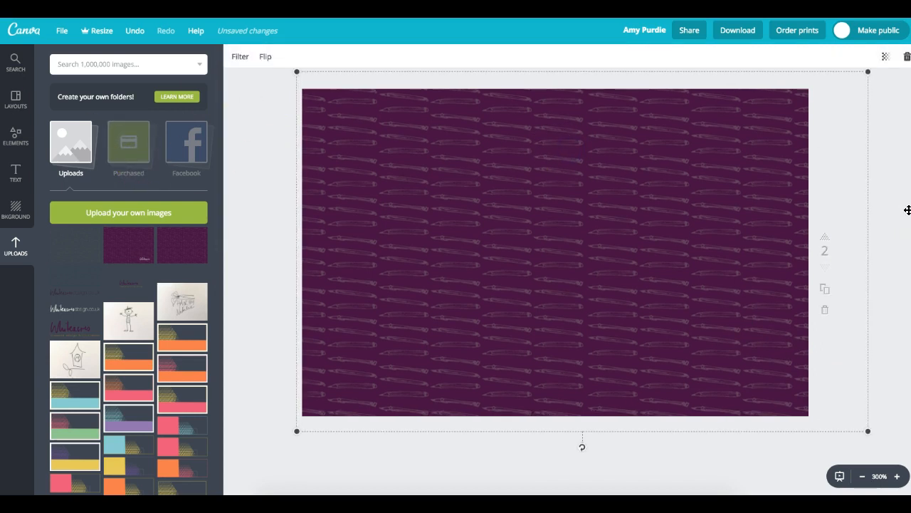
key("Up")
key("Up")
key("Up")
left_click(261, 118)
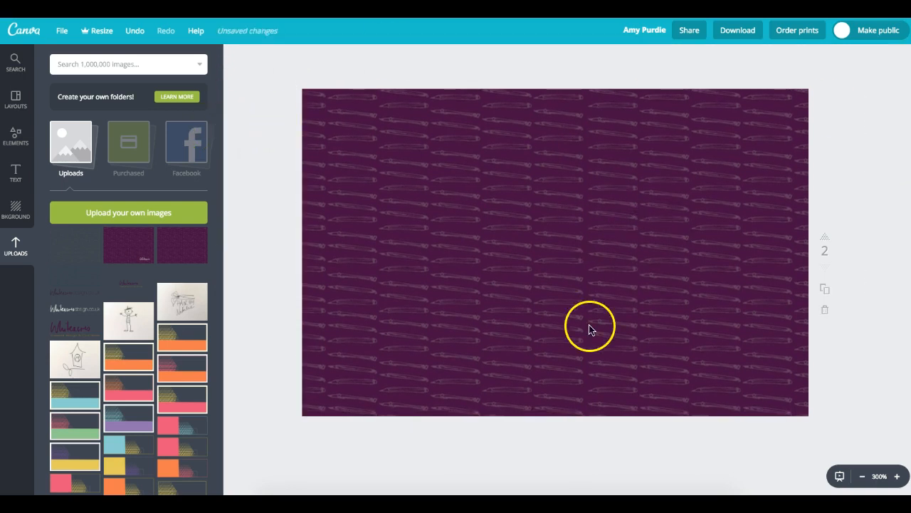
- Enlarge the pattern further and tilt it diagonally so no white corners show
left_click(406, 336)
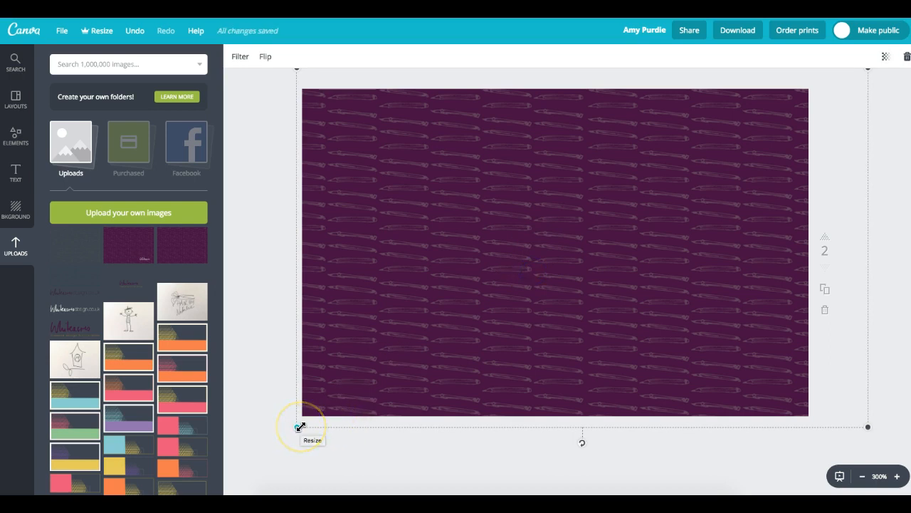
left_click_drag(298, 427, 228, 499)
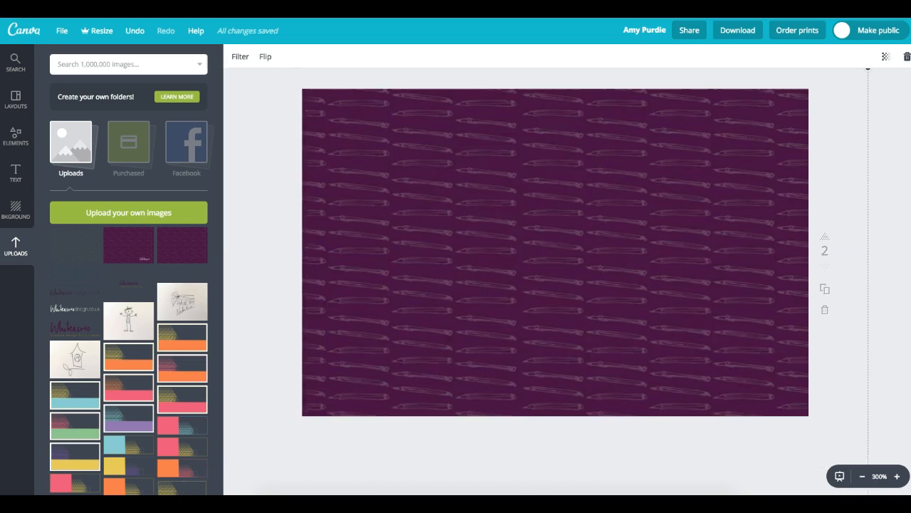
left_click_drag(256, 271, 711, 164)
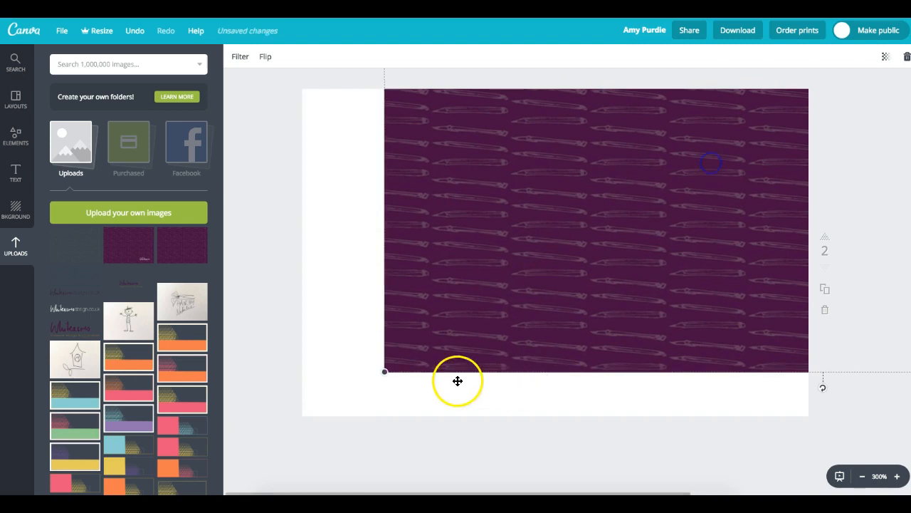
left_click_drag(385, 371, 158, 453)
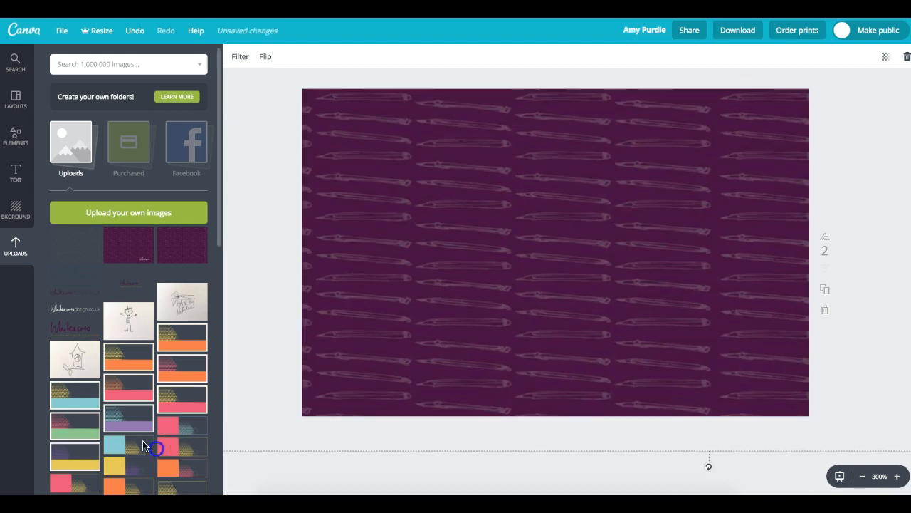
left_click_drag(625, 247, 576, 251)
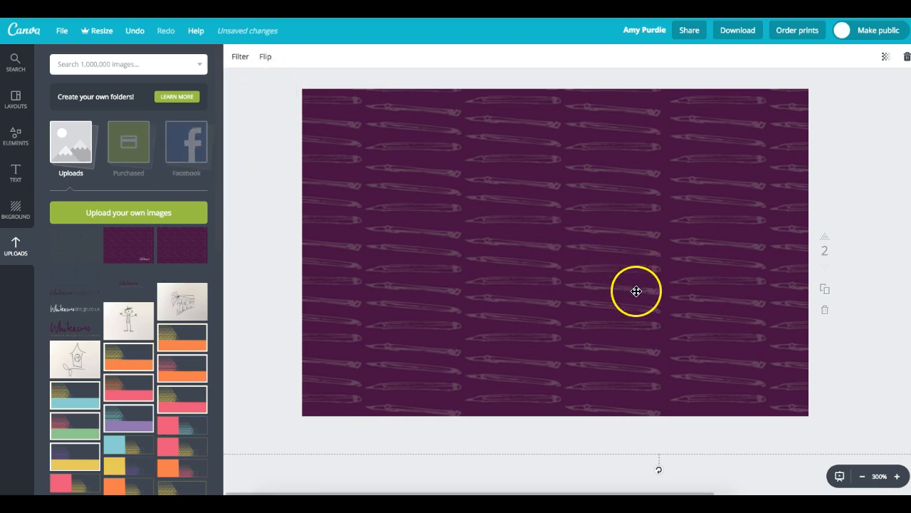
left_click_drag(650, 475, 624, 476)
left_click_drag(555, 341, 547, 351)
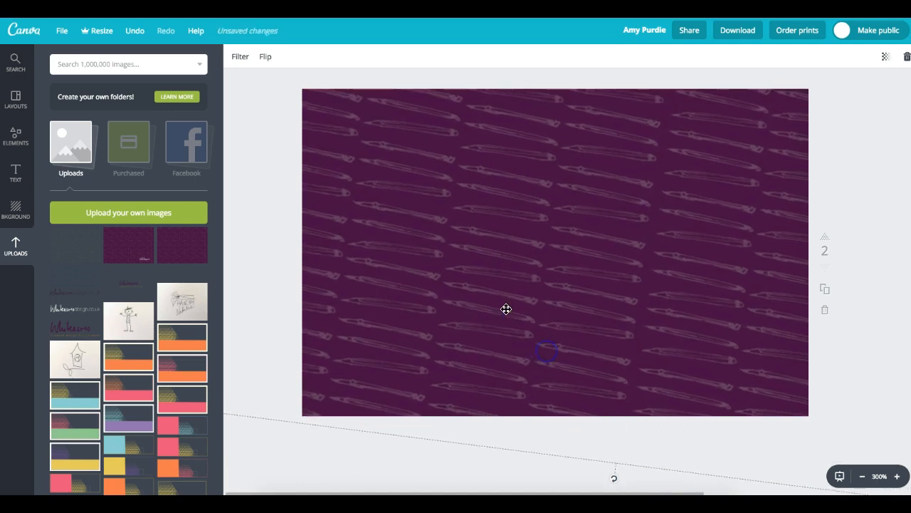
left_click_drag(614, 482, 541, 482)
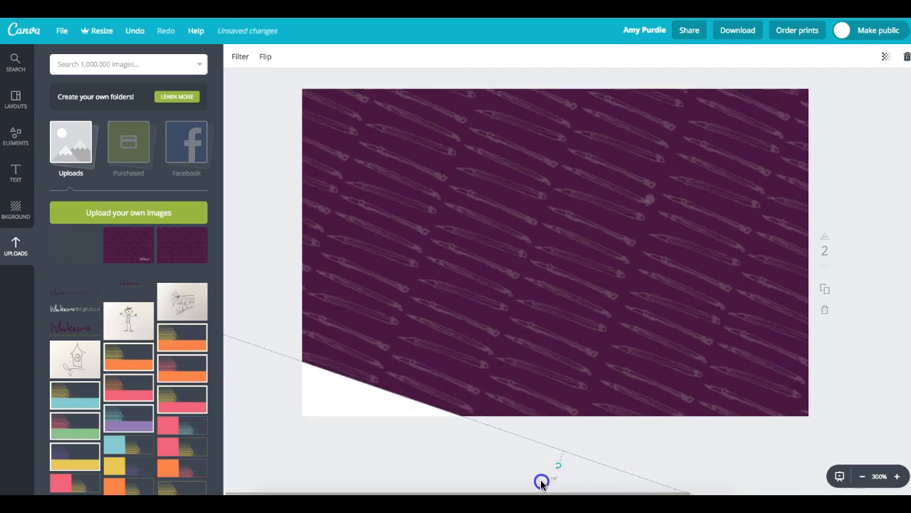
left_click_drag(577, 318, 550, 365)
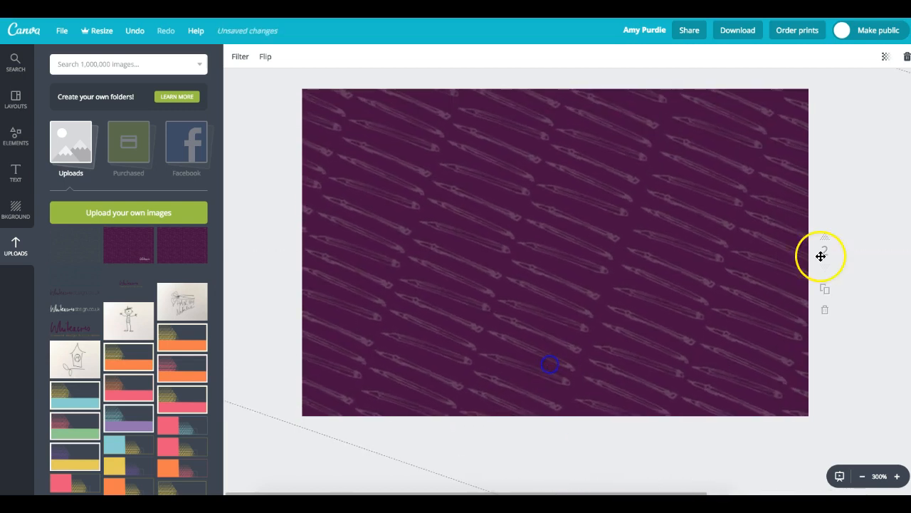
- Add the white Whiteacresdesign.co.uk logo to the card back and shrink it to size
left_click(75, 309)
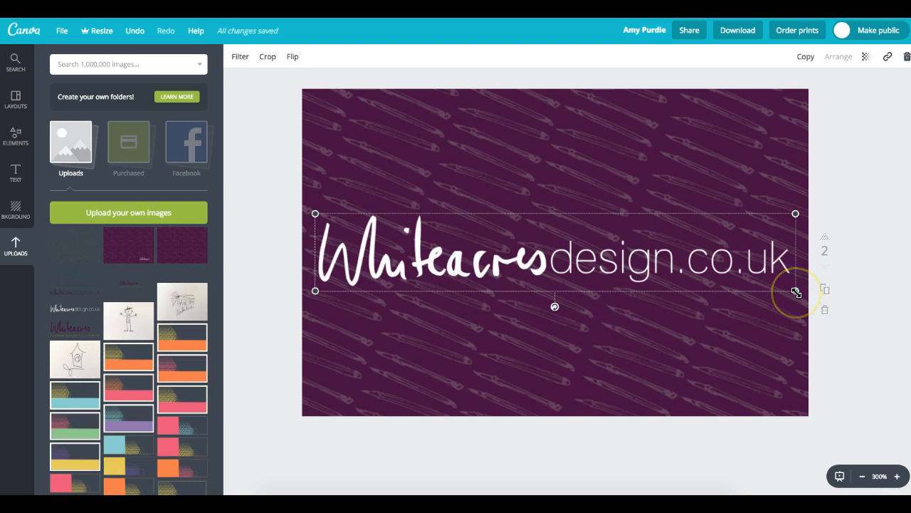
left_click_drag(785, 291, 656, 253)
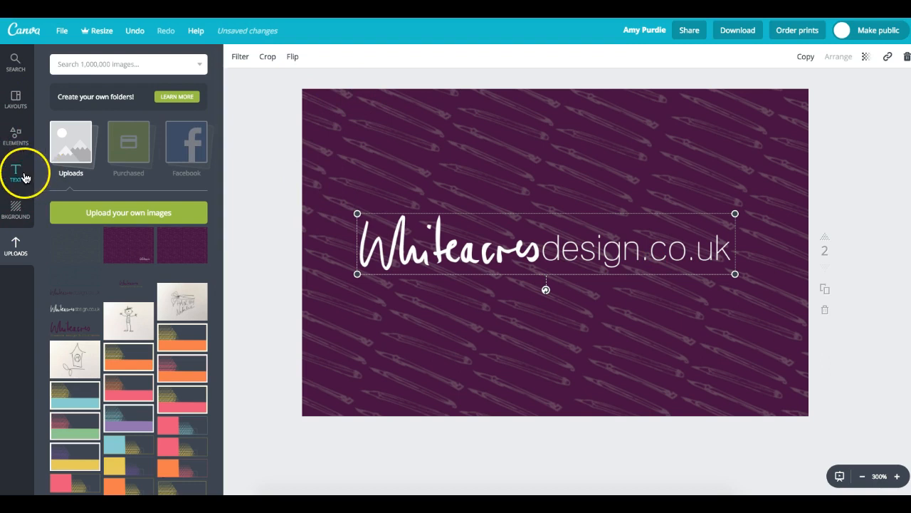
left_click(365, 406)
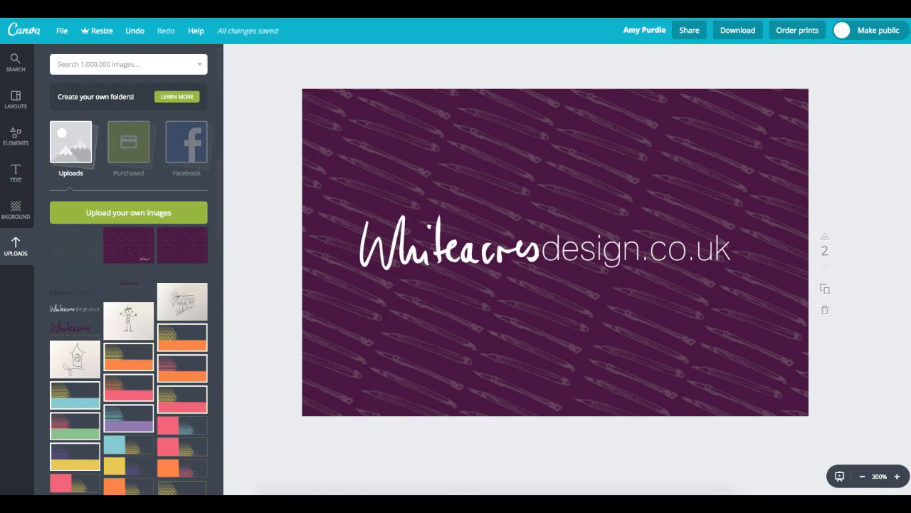
- Add the purple pencil pattern to the front card and stretch it over the whole card
scroll(556, 253, "up", 5)
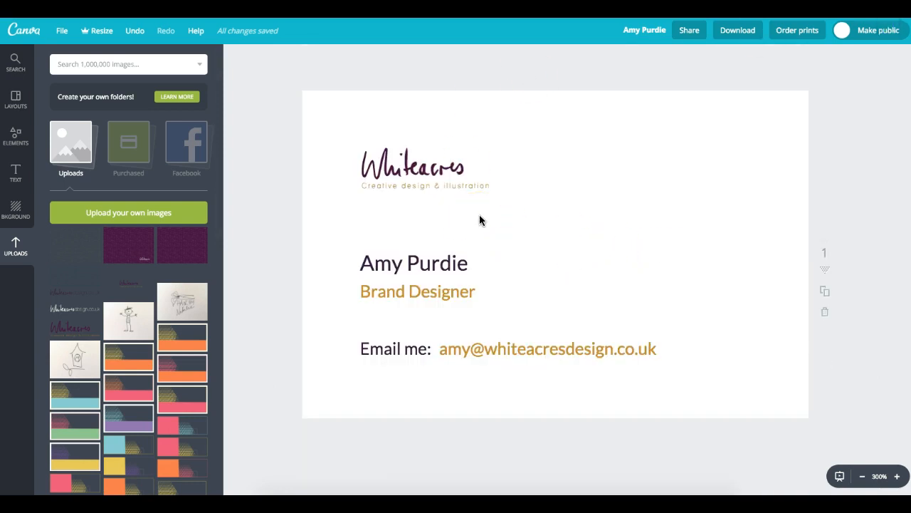
left_click(181, 256)
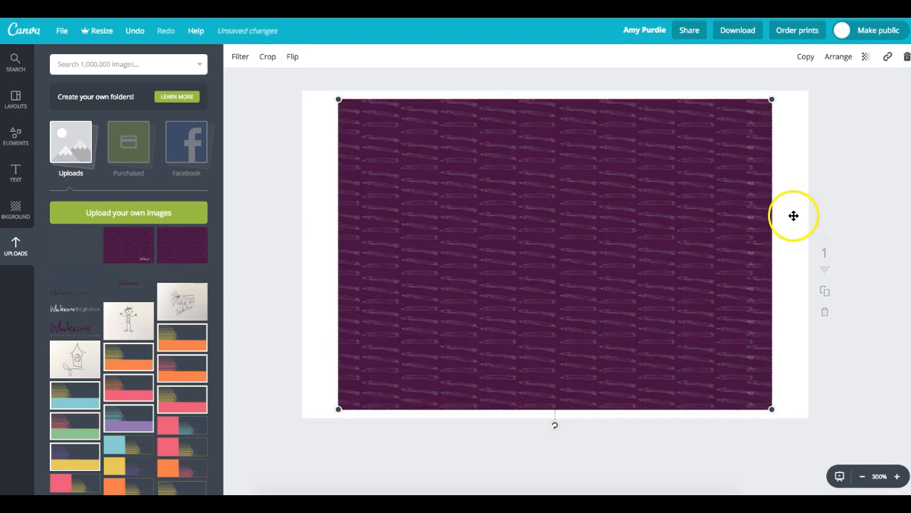
mouse_move(596, 197)
left_mouse_down()
mouse_move(291, 149)
mouse_move(253, 167)
mouse_move(751, 209)
mouse_move(689, 187)
mouse_move(698, 175)
left_mouse_up()
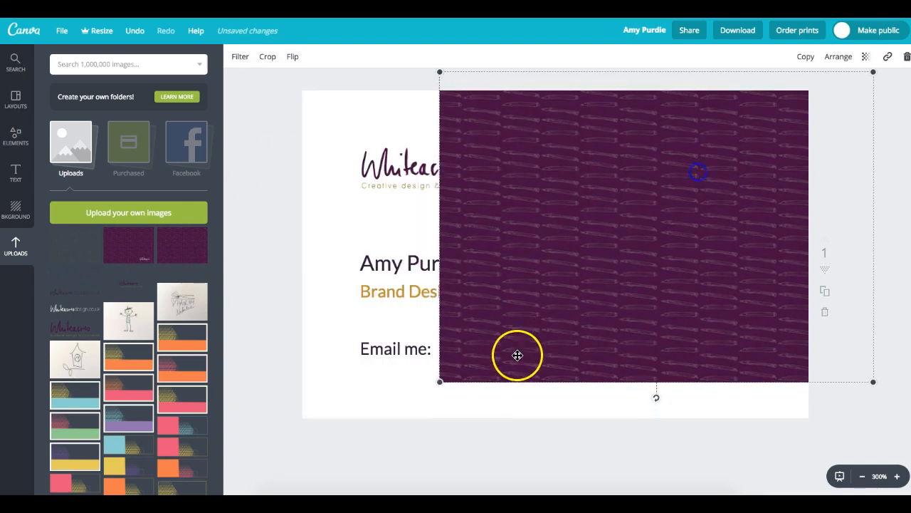
left_click_drag(439, 380, 230, 488)
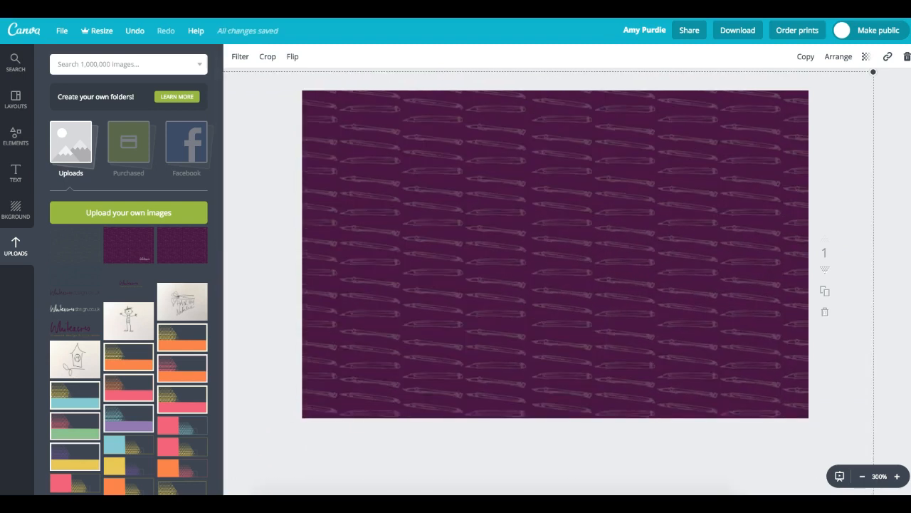
- Set the pencil pattern as the front background and tilt it diagonally to cover the card
left_click_drag(452, 284, 481, 195)
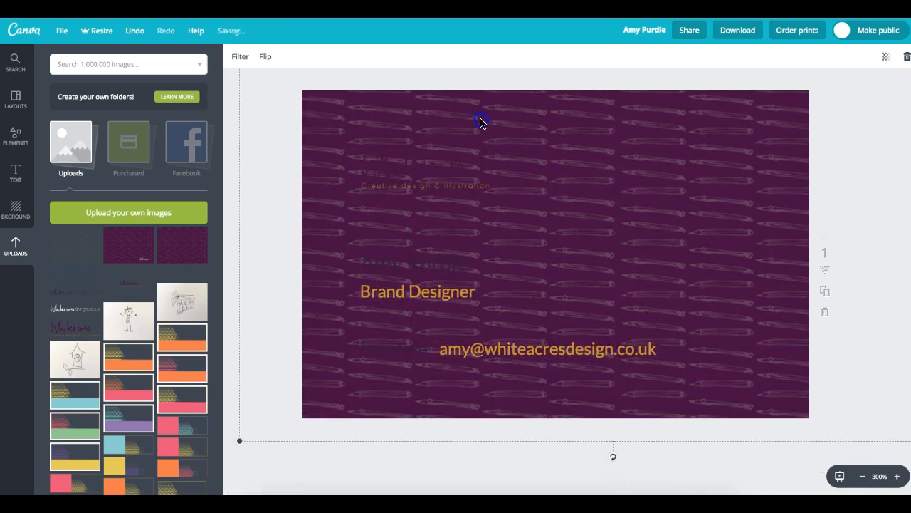
left_click_drag(613, 456, 593, 460)
left_click(657, 153)
left_click_drag(657, 151, 543, 193)
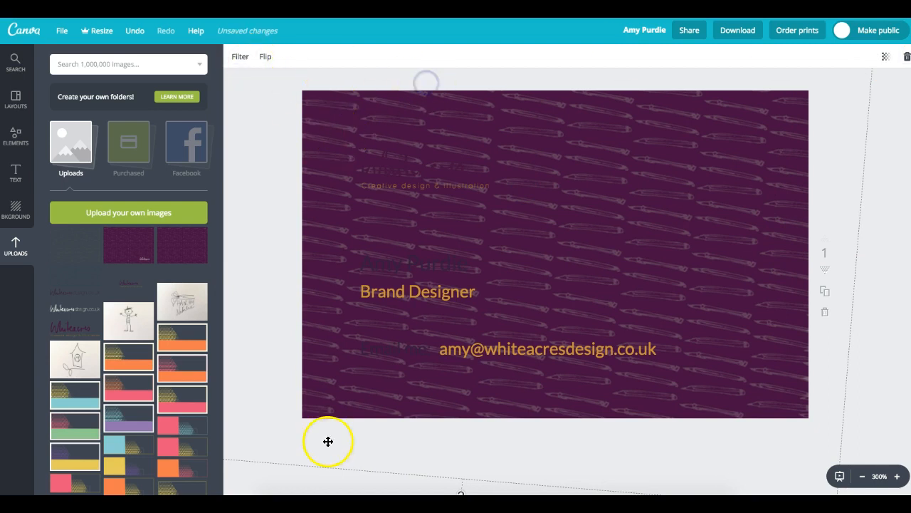
left_click(266, 481)
left_click(608, 271)
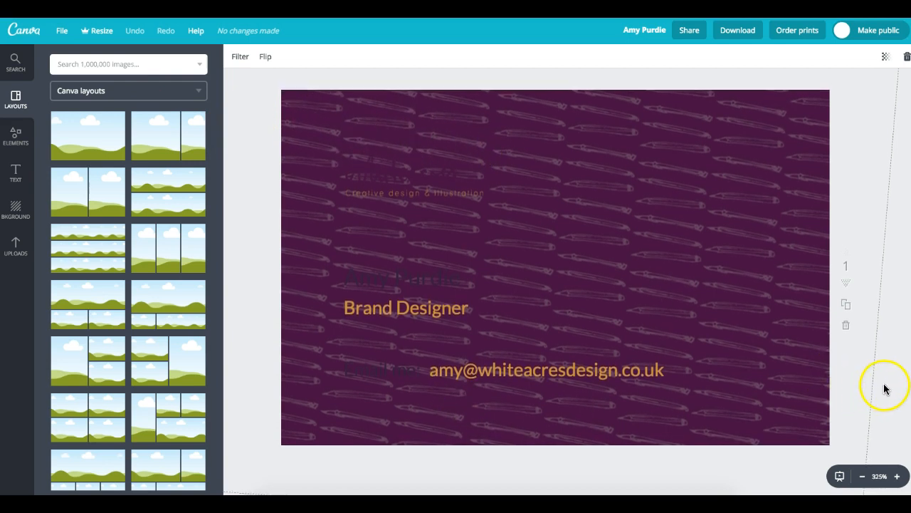
- Add a white square from Elements > Shapes and enlarge it across most of the card front
left_click(890, 414)
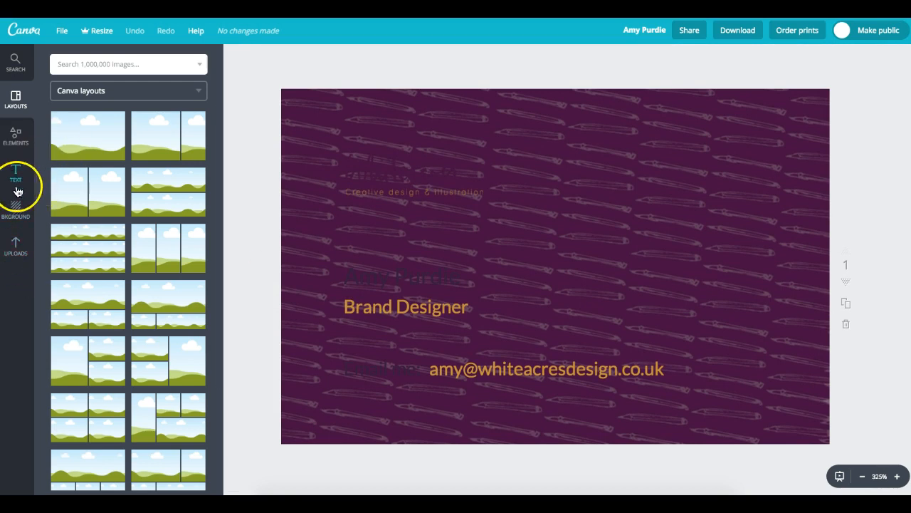
left_click(17, 140)
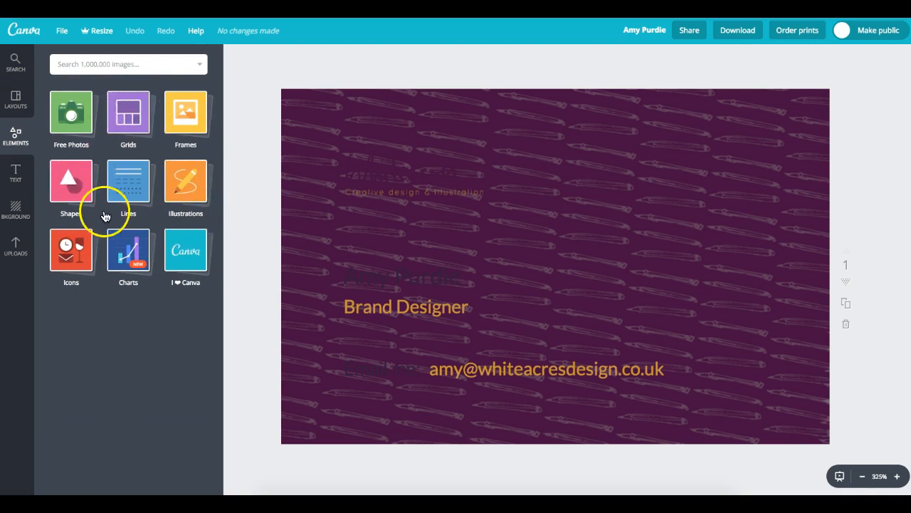
left_click(64, 188)
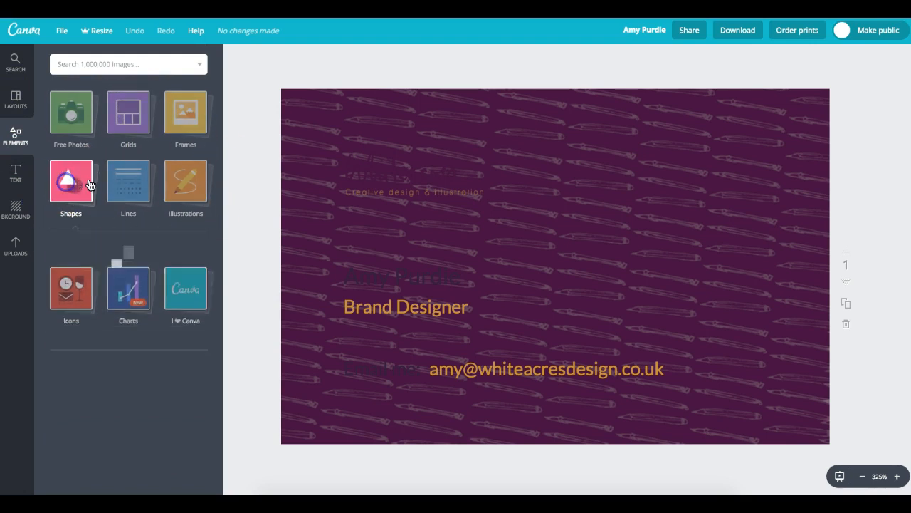
left_click(90, 286)
left_click_drag(444, 166, 431, 138)
left_click_drag(708, 404, 906, 464)
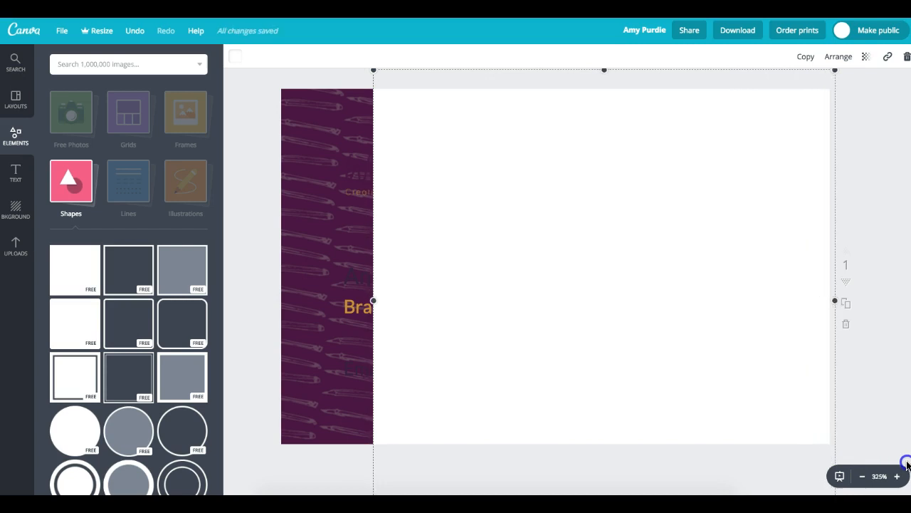
left_click(309, 197)
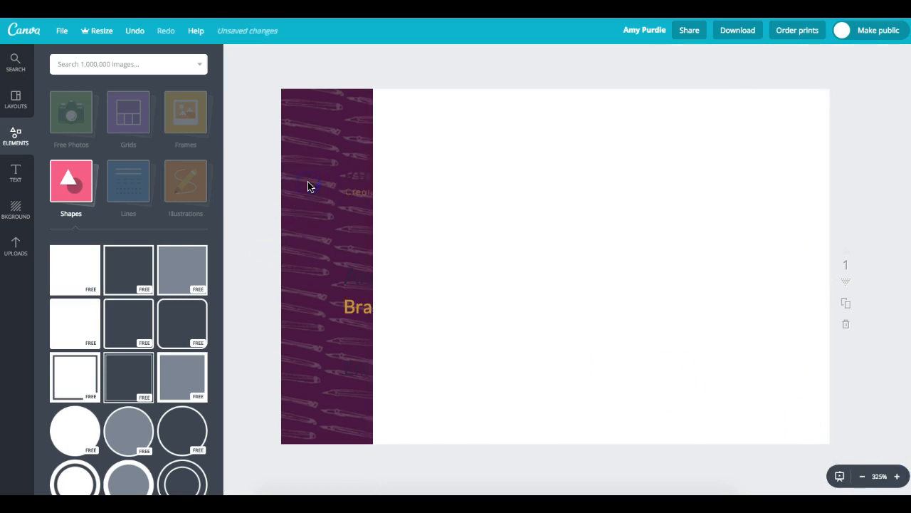
- Send the white square behind the logo, email, Brand Designer and name, then shift the logo onto it
left_click(749, 169)
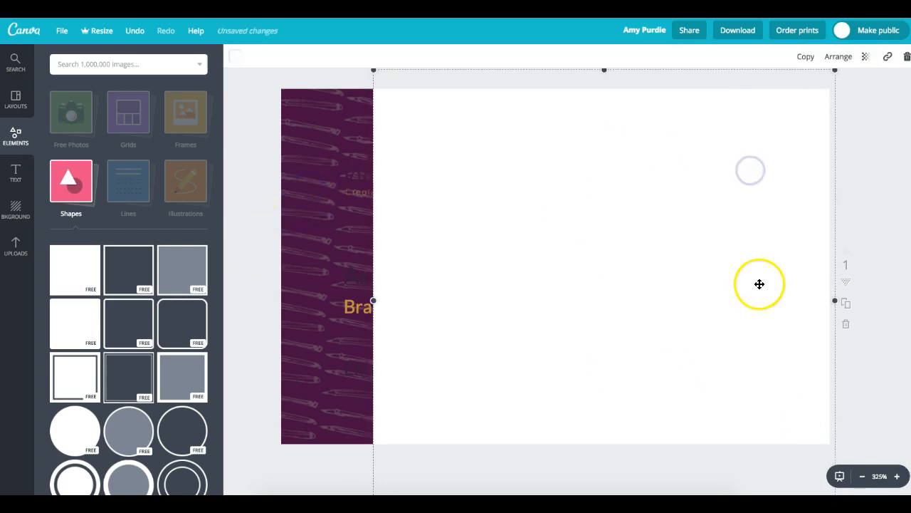
left_click(839, 58)
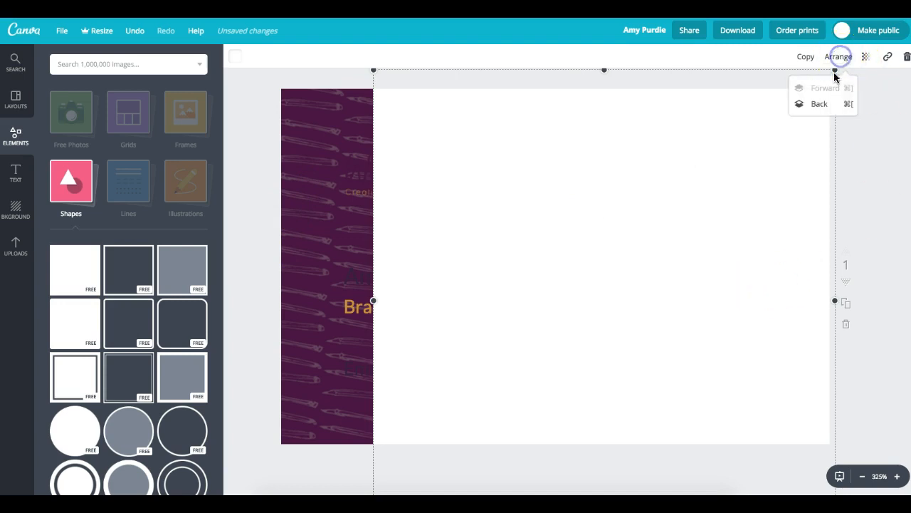
left_click(830, 109)
left_click(833, 109)
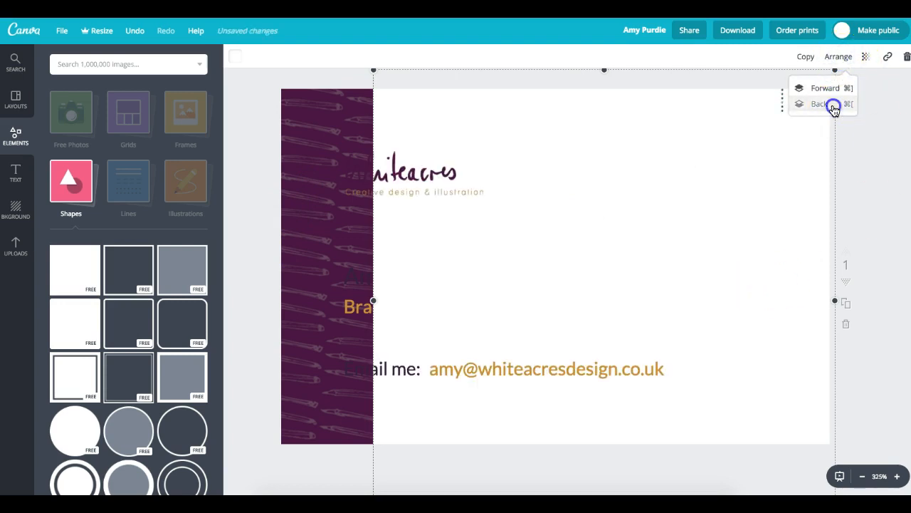
left_click(833, 108)
left_click(834, 110)
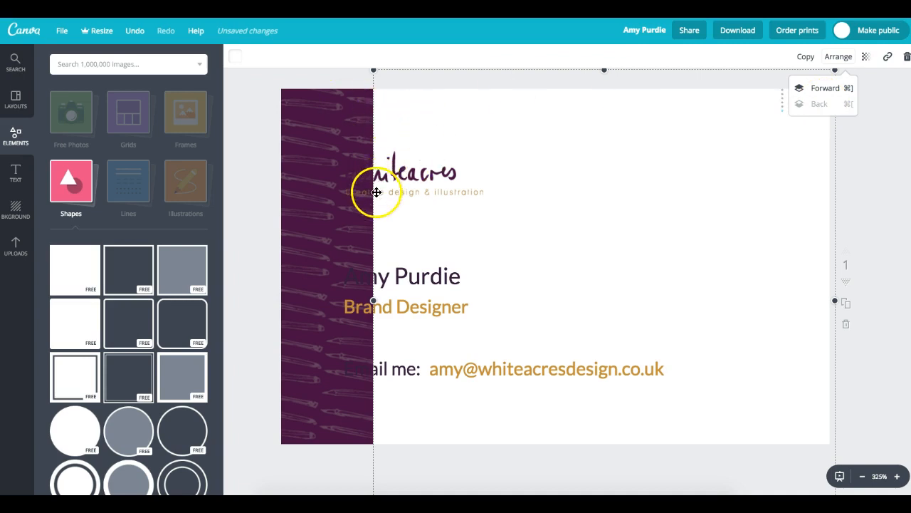
left_click_drag(409, 179, 468, 176)
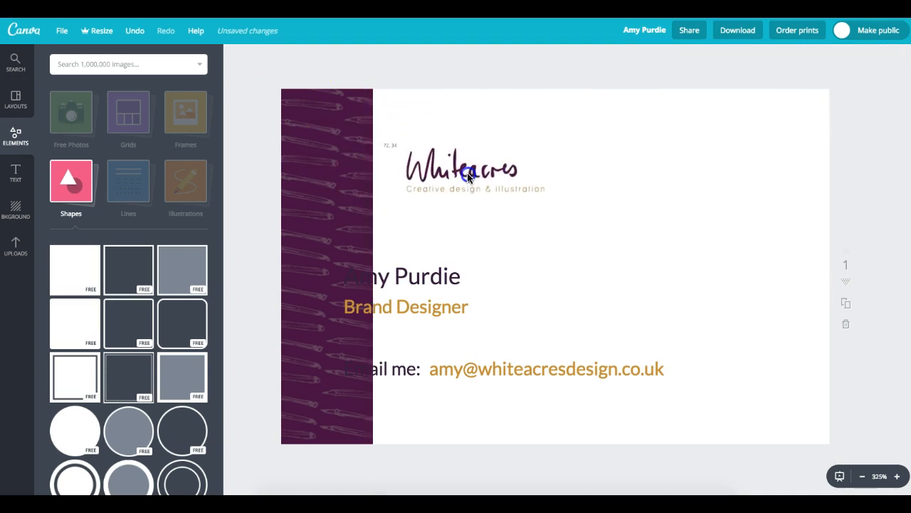
- Move the name, Brand Designer and email line onto the white panel, placing the address after 'Email me:'
left_click_drag(420, 292, 482, 273)
left_click_drag(411, 307, 443, 309)
left_click_drag(387, 373, 455, 375)
left_click(612, 378)
left_click_drag(553, 373, 630, 373)
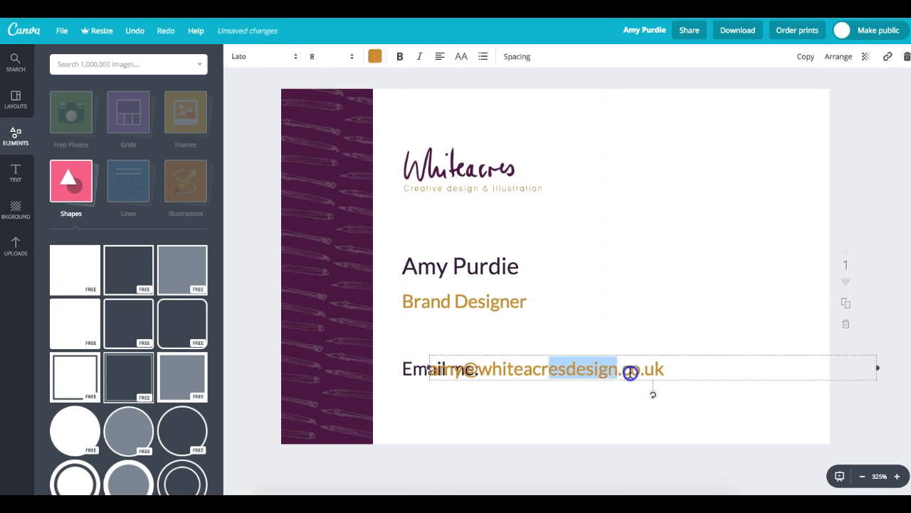
left_click(672, 398)
left_click(662, 373)
left_click(592, 373)
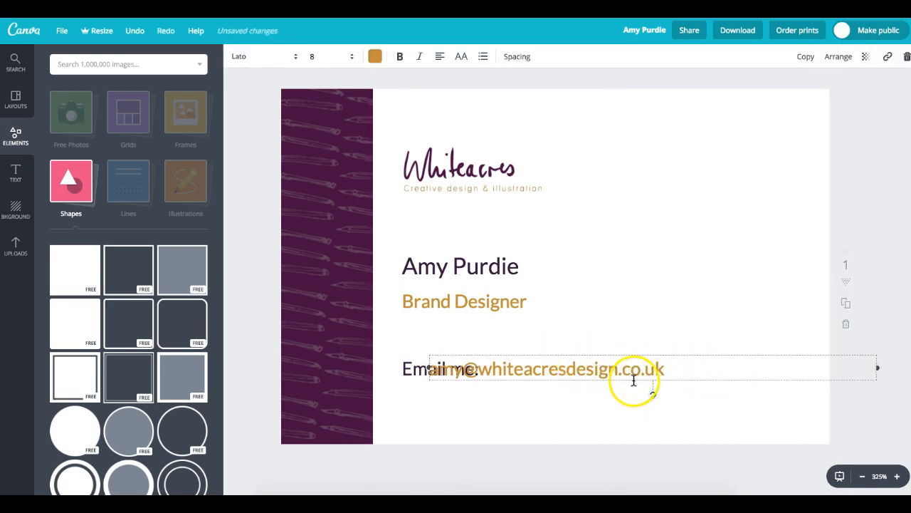
left_click_drag(632, 383, 681, 383)
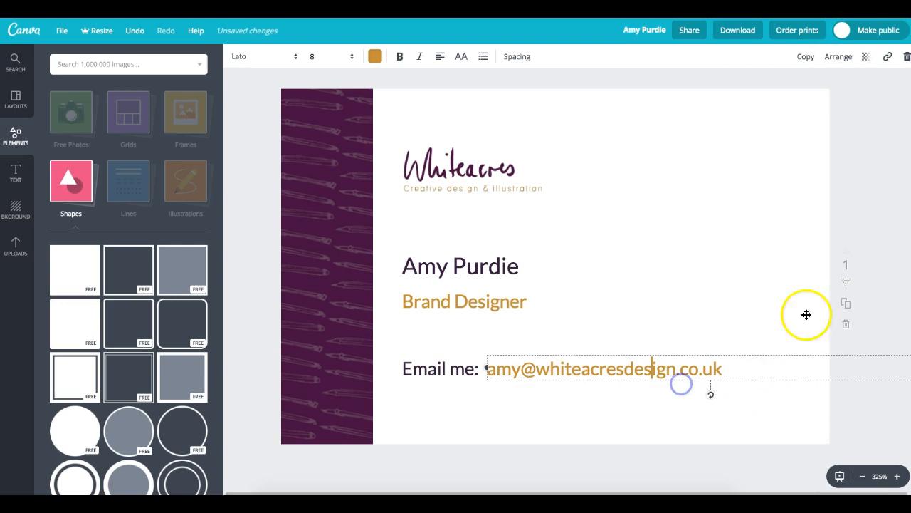
left_click(223, 205)
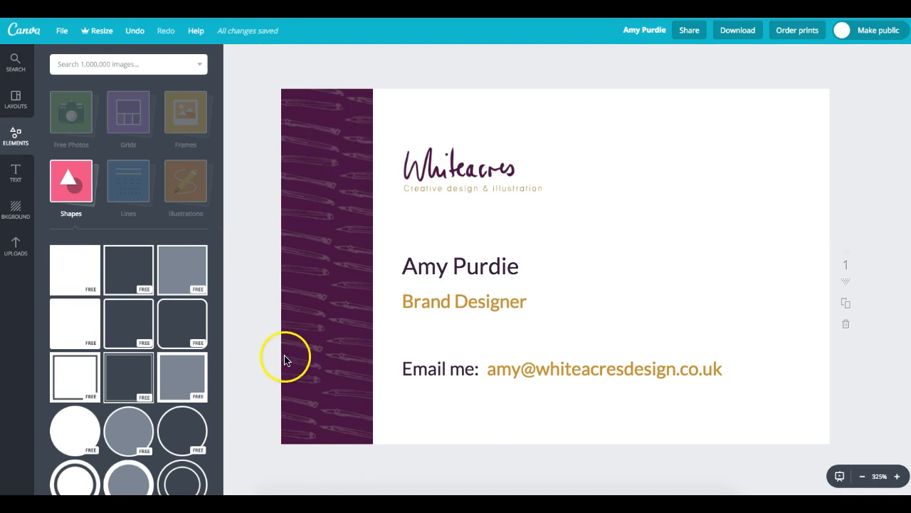
left_click(413, 143)
- Delete the purple patterned strip on the left of the card front
scroll(872, 396, "down", 7)
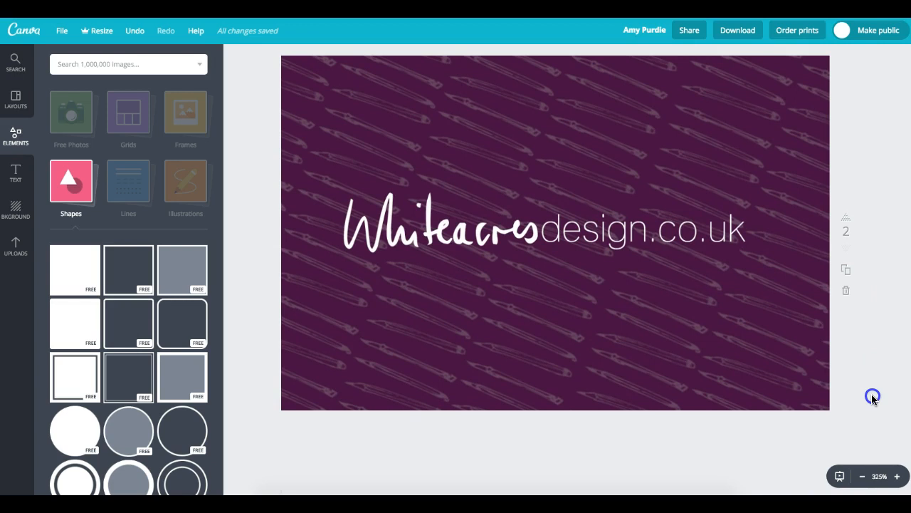
scroll(871, 397, "down", 1)
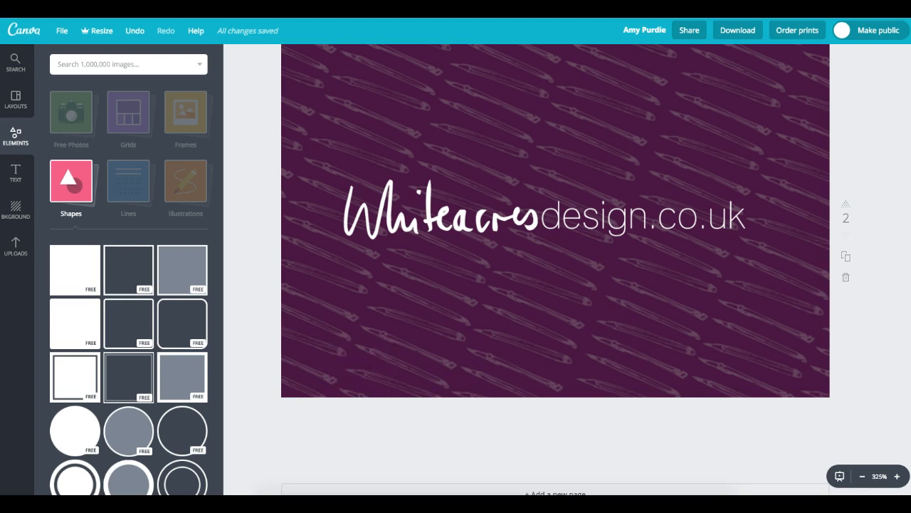
scroll(555, 271, "up", 1)
scroll(556, 271, "down", 1)
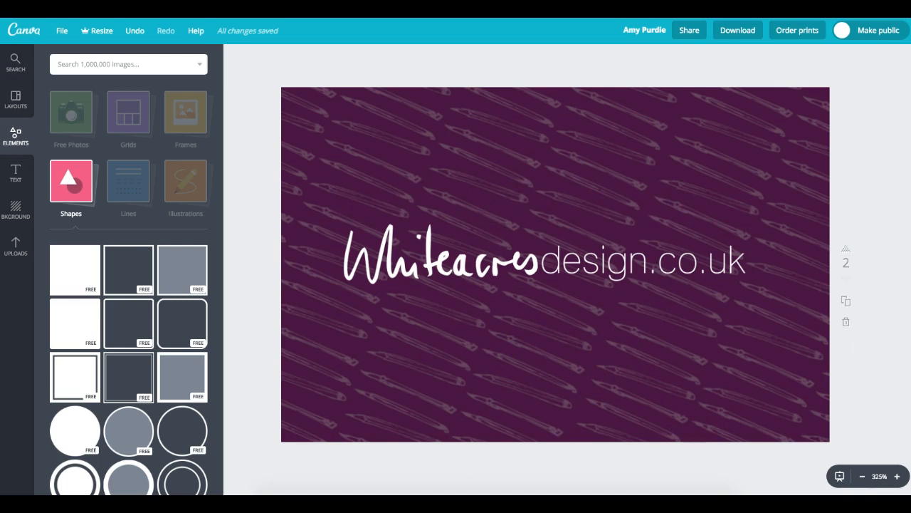
scroll(555, 285, "up", 2)
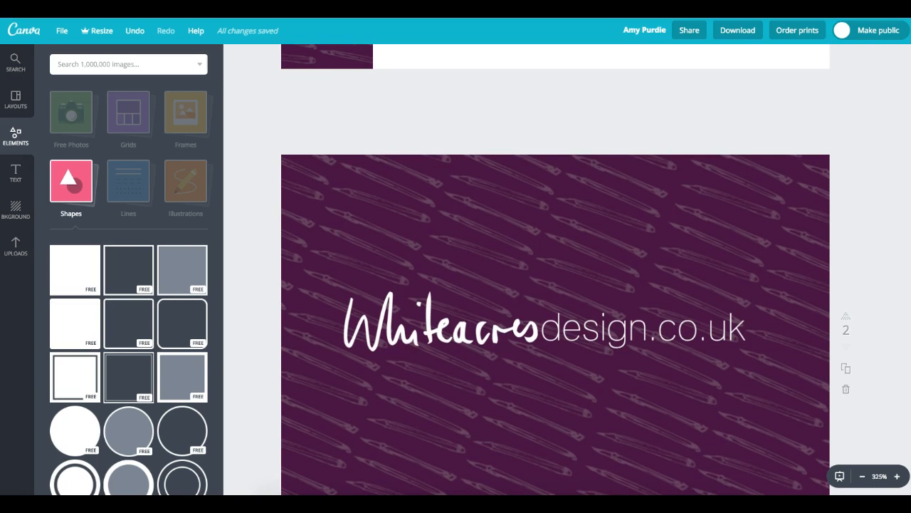
scroll(555, 271, "up", 10)
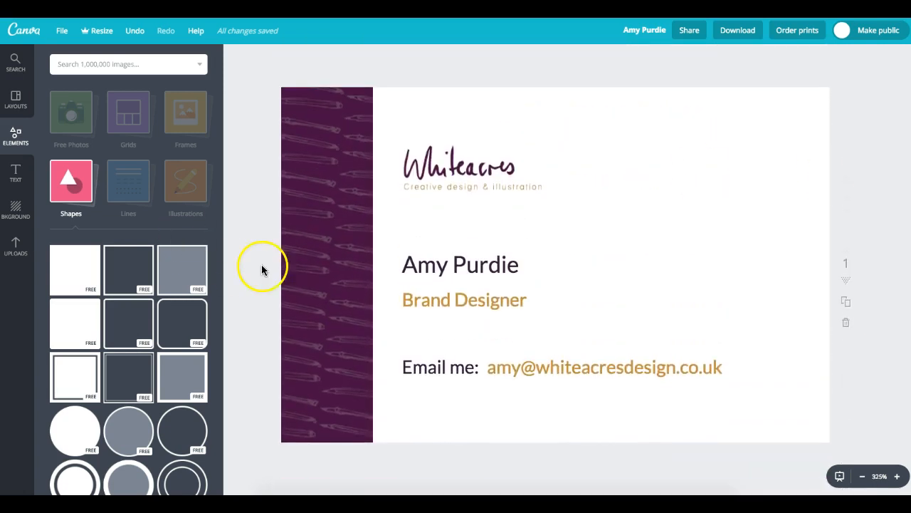
left_click(328, 217)
key("Delete")
- Align the logo, name, Brand Designer, 'Email me:' label and address to one left margin
left_click(381, 197)
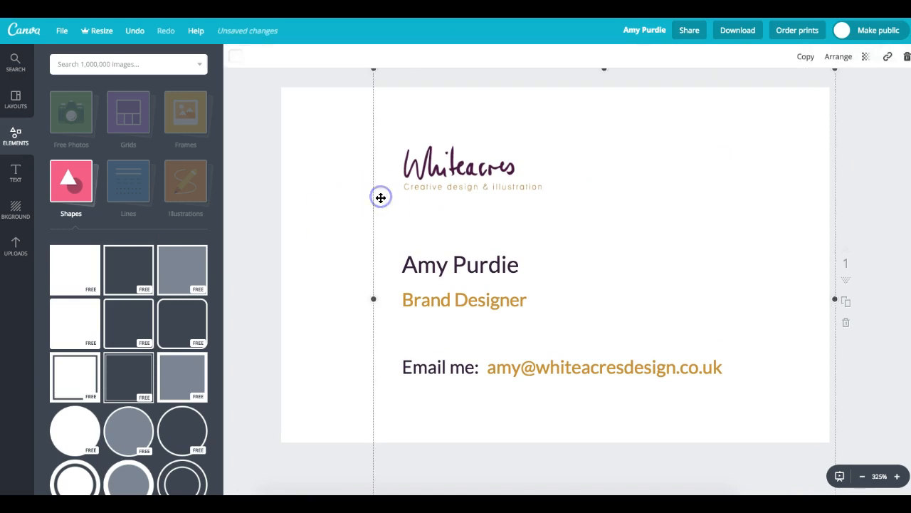
left_click_drag(438, 176, 382, 173)
left_click_drag(468, 268, 408, 265)
left_click_drag(448, 303, 404, 306)
left_click_drag(458, 366, 415, 363)
left_click_drag(534, 368, 482, 367)
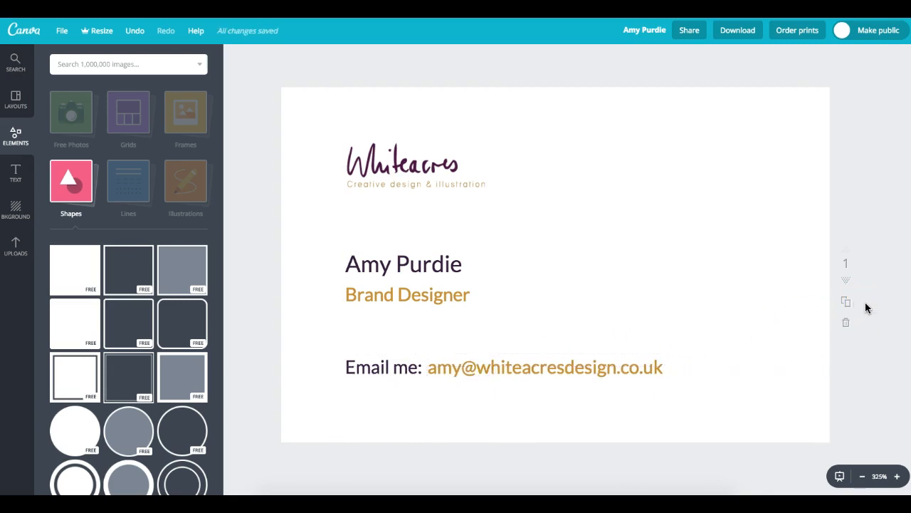
left_click(838, 301)
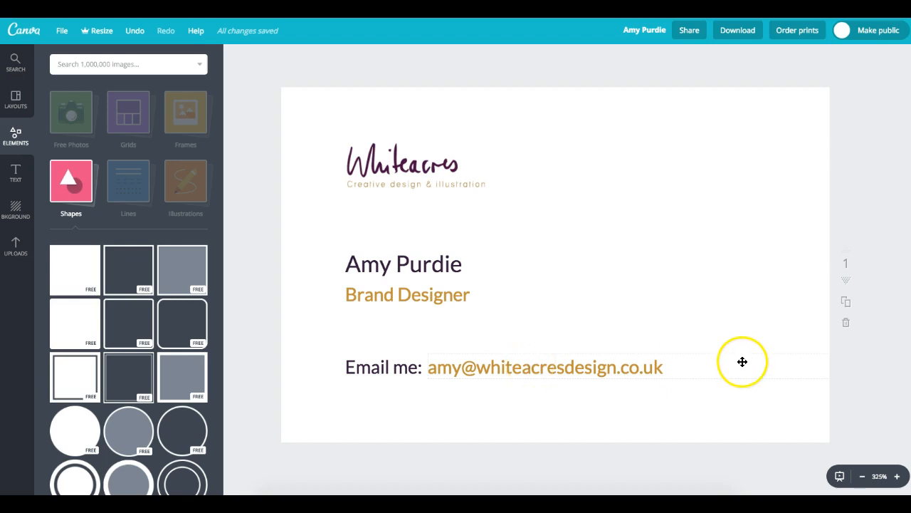
- Add a small binoculars illustration at the card's top-right from Elements > Illustrations
left_click(197, 188)
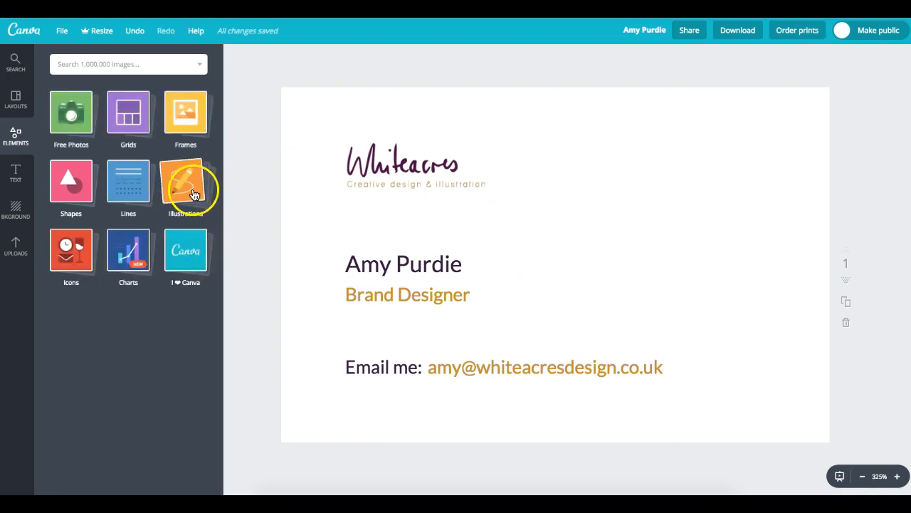
left_click(193, 189)
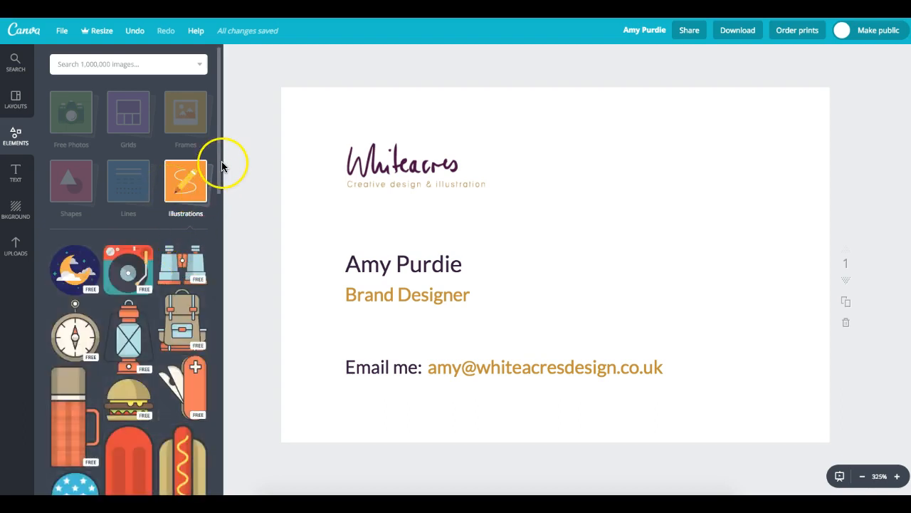
left_click_drag(218, 161, 221, 200)
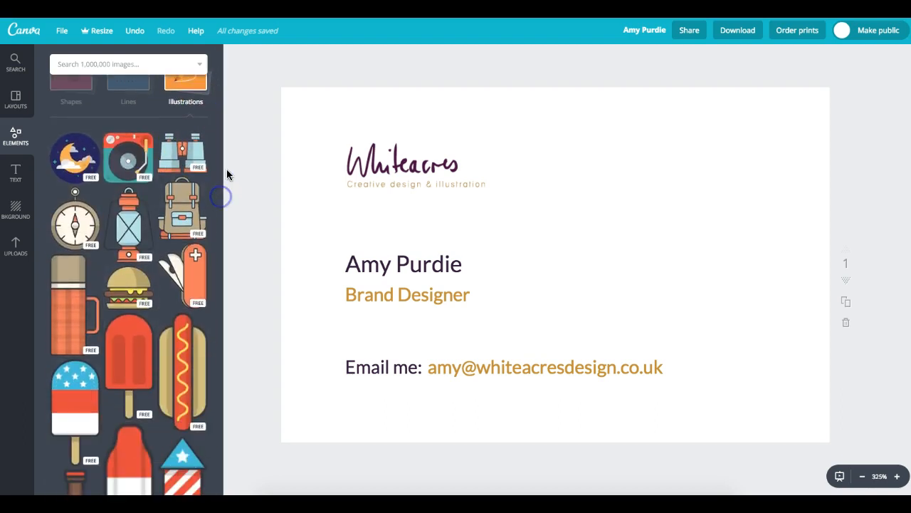
left_click(197, 149)
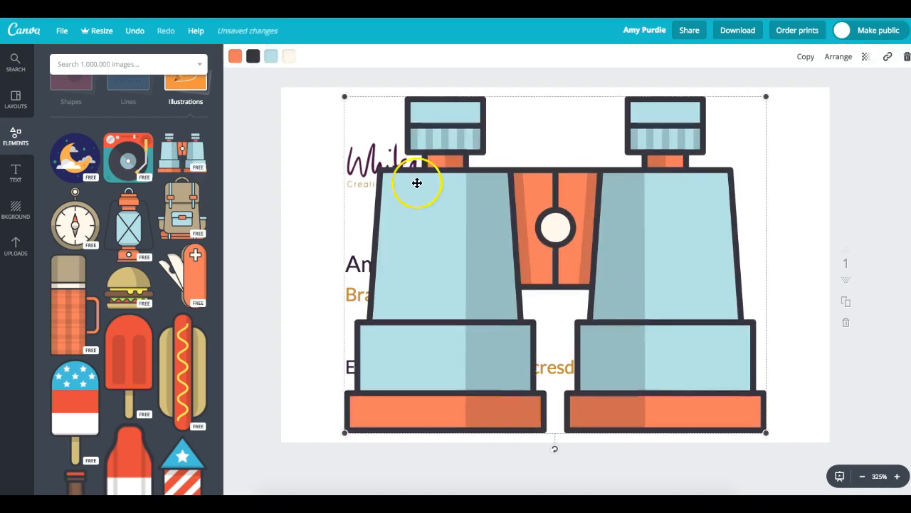
left_click_drag(342, 97, 763, 134)
left_click_drag(736, 173, 763, 158)
left_click(677, 289)
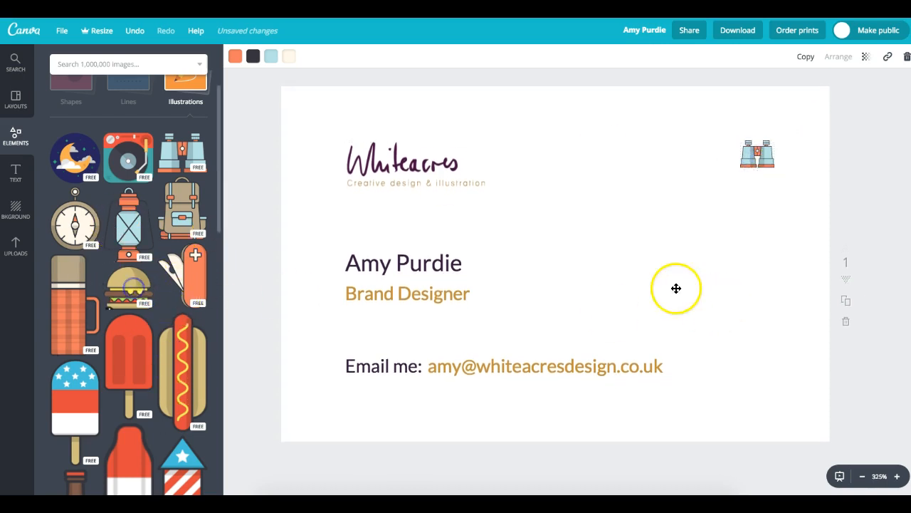
- Shrink a burger and a compass illustration and stack them below the binoculars
left_click_drag(361, 98, 696, 425)
left_click_drag(734, 402, 768, 200)
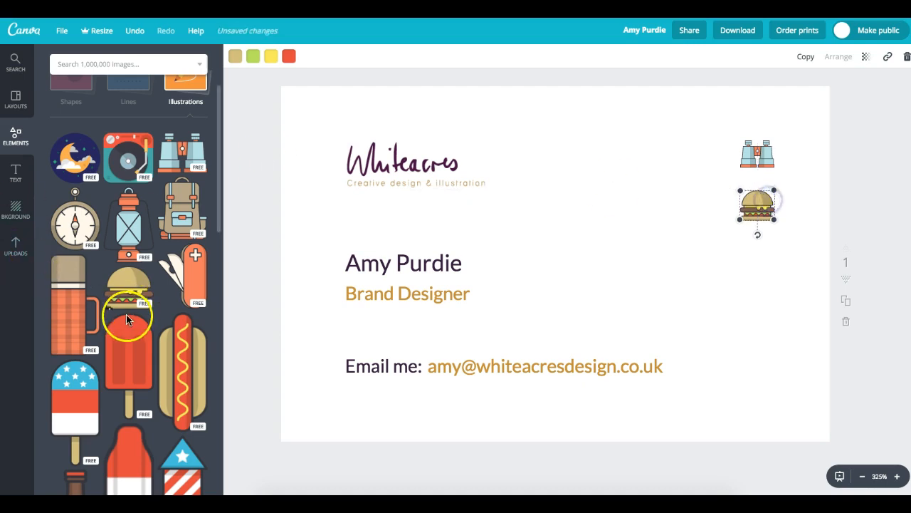
left_click(75, 222)
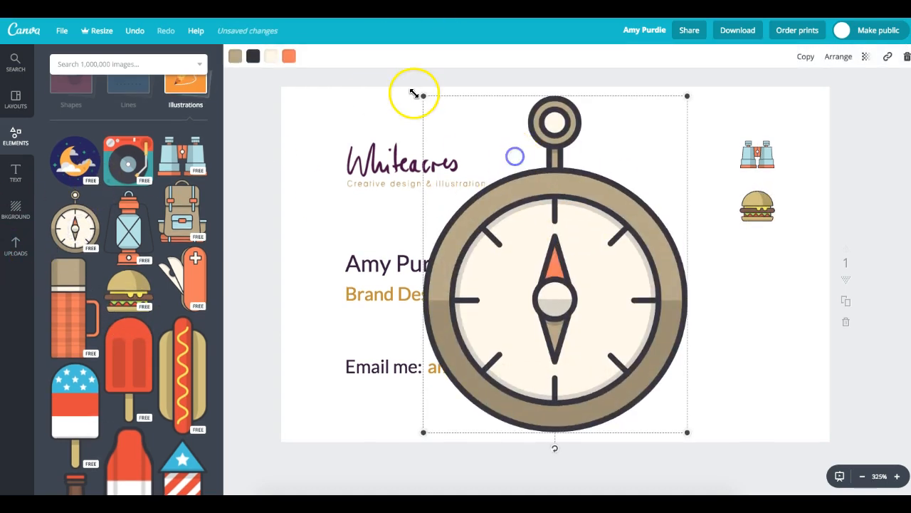
left_click_drag(426, 96, 740, 283)
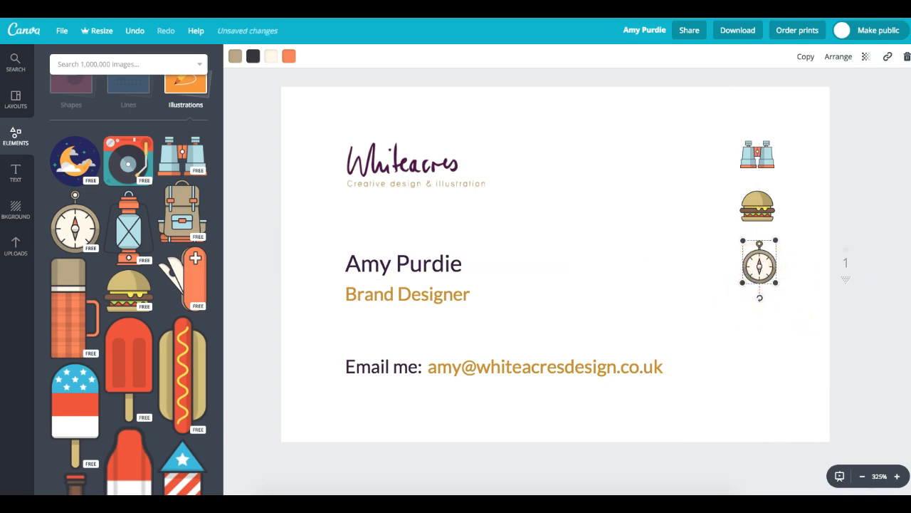
left_click(858, 142)
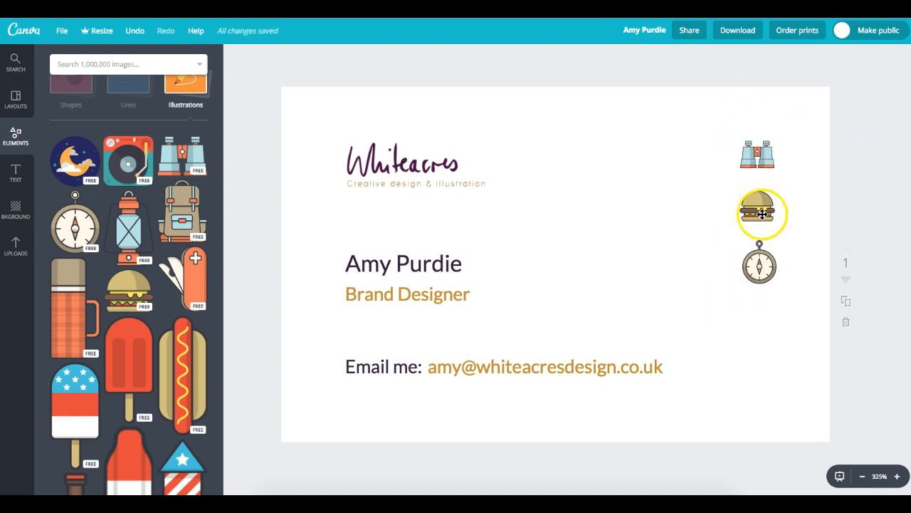
left_click(15, 103)
left_click(16, 136)
left_click_drag(220, 100, 219, 69)
left_click(111, 107)
left_click(85, 178)
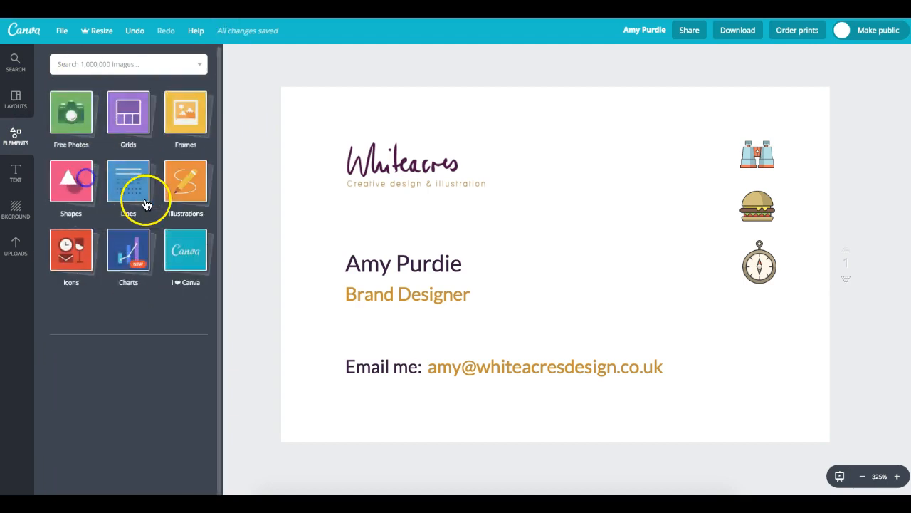
left_click_drag(217, 192, 228, 492)
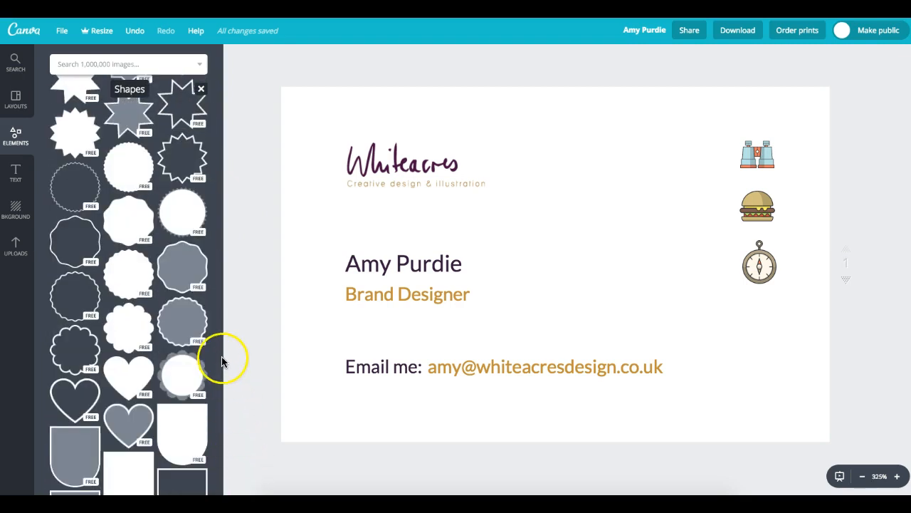
left_click_drag(219, 344, 220, 471)
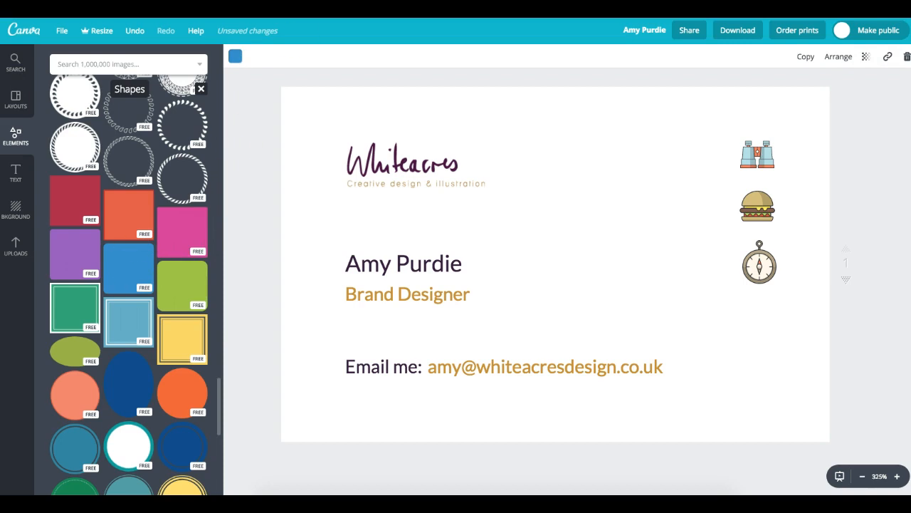
left_click(238, 57)
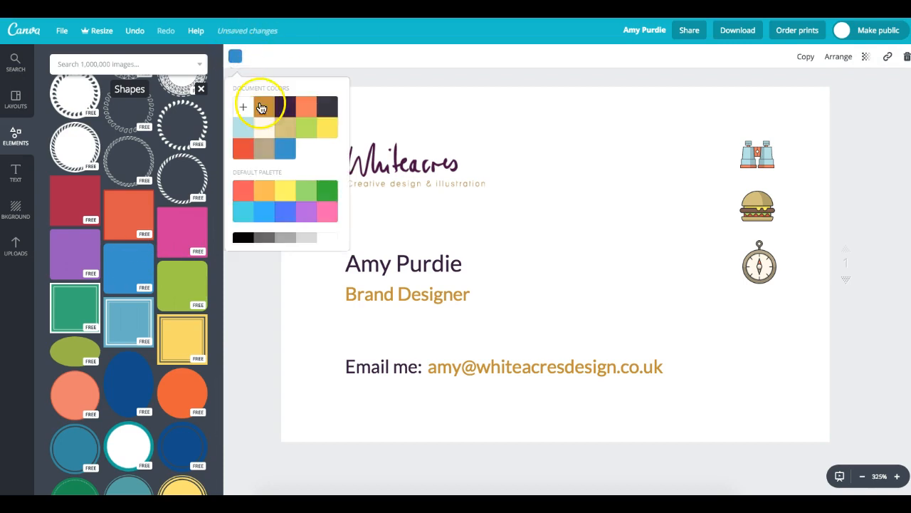
left_click(283, 106)
left_click_drag(134, 267, 520, 262)
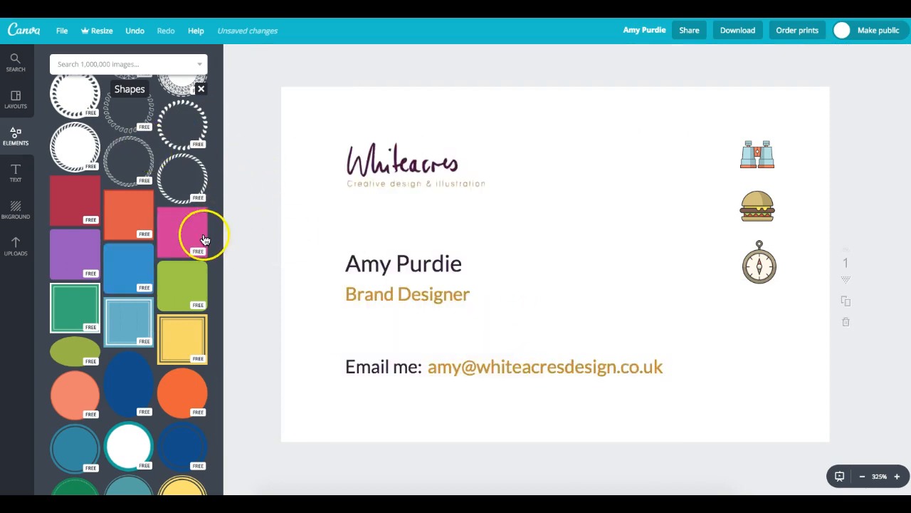
left_click(183, 283)
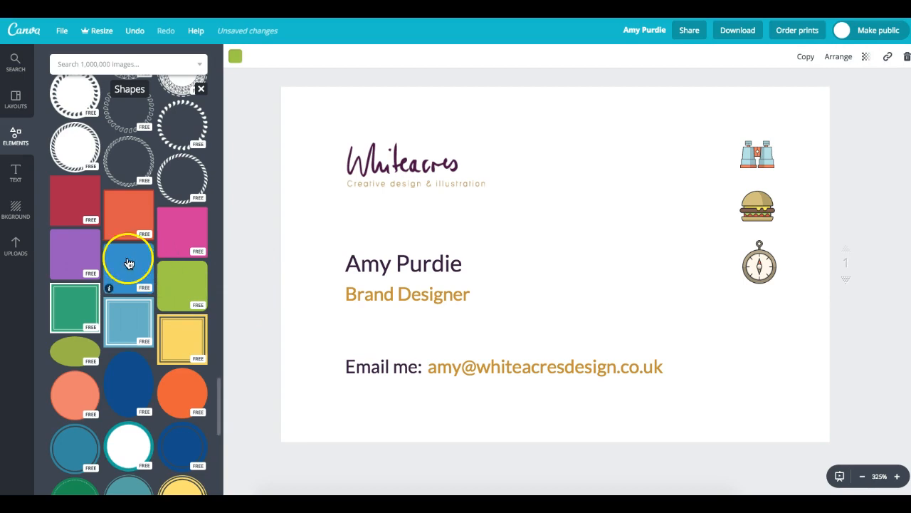
left_click(191, 229)
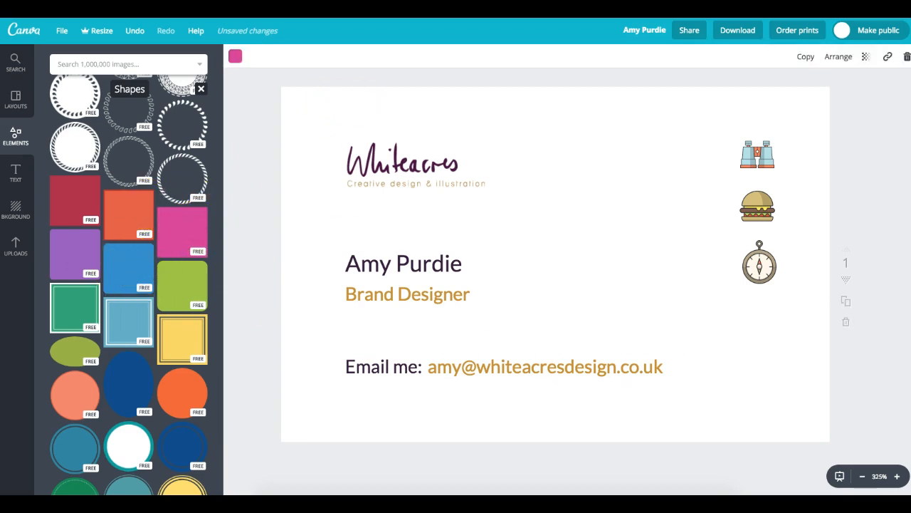
left_click(850, 198)
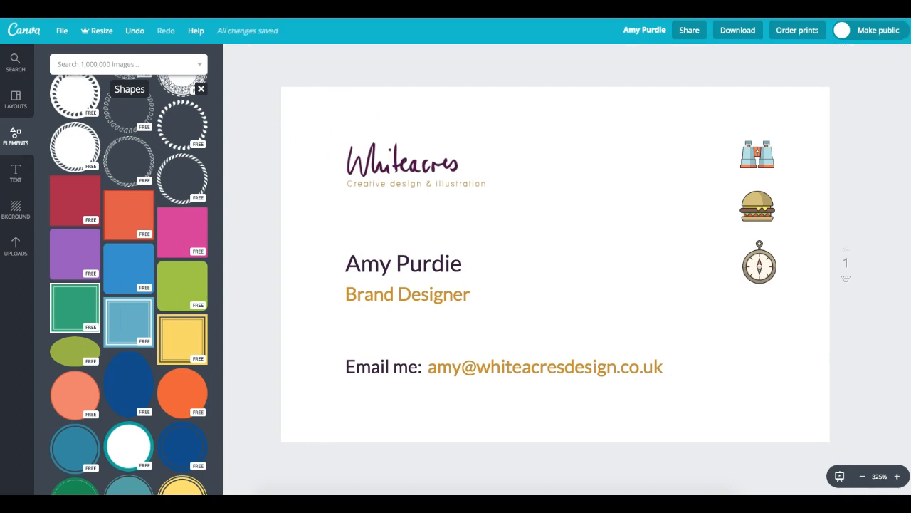
scroll(708, 363, "down", 5)
left_click(539, 299)
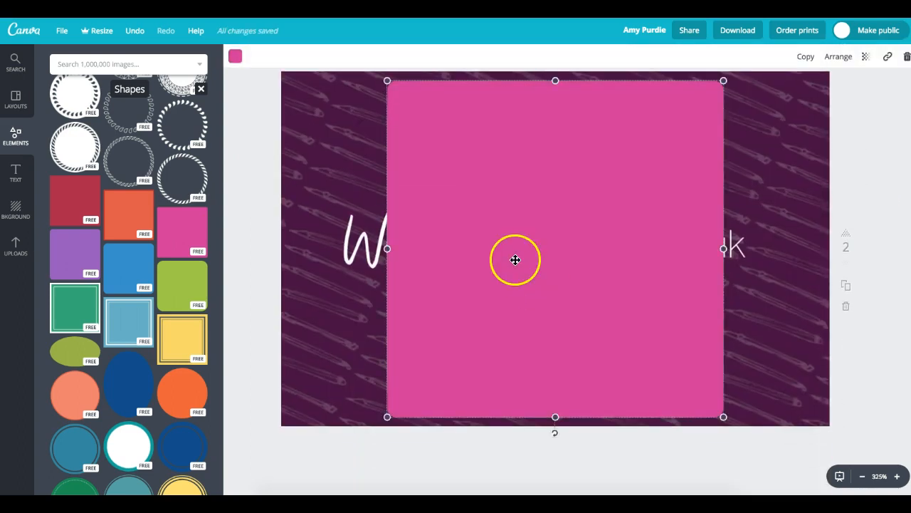
key("Delete")
left_click(526, 231)
key("Delete")
left_click(563, 241)
key("Delete")
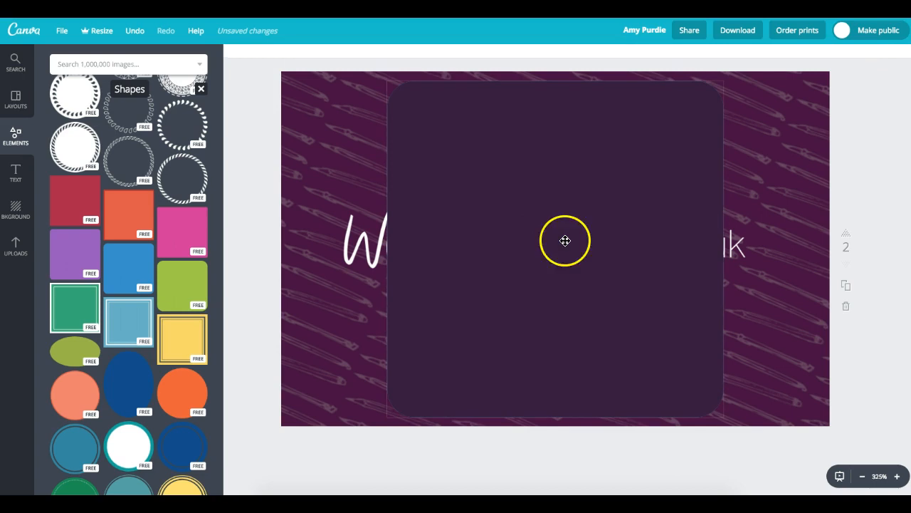
left_click(779, 289)
key("ctrl+z")
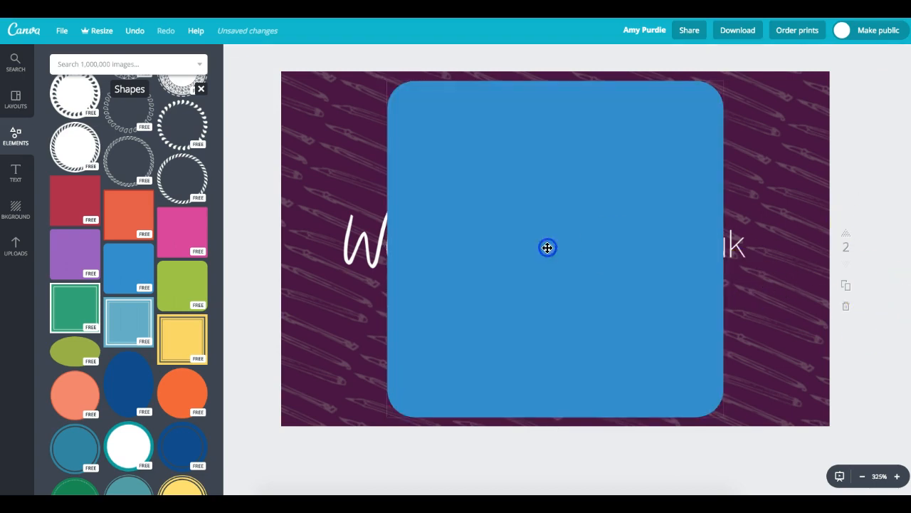
left_click(548, 247)
key("Delete")
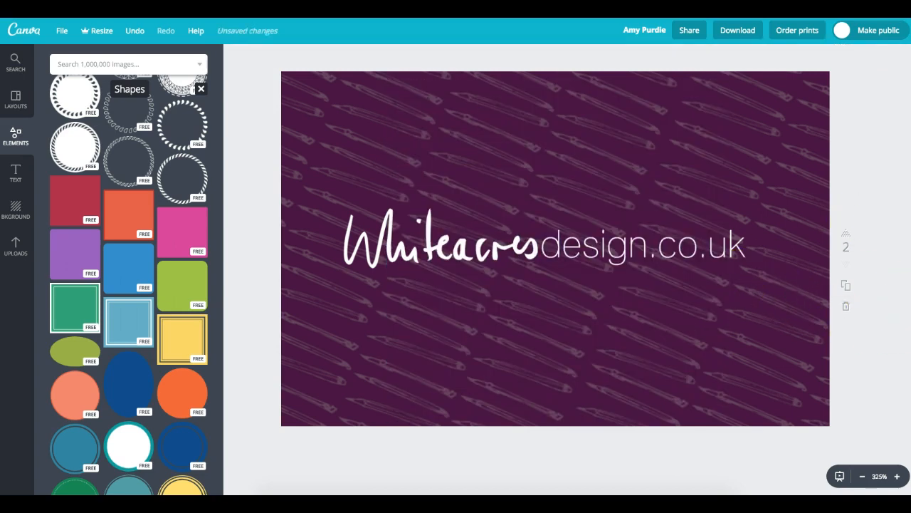
scroll(555, 250, "up", 5)
left_click(716, 269)
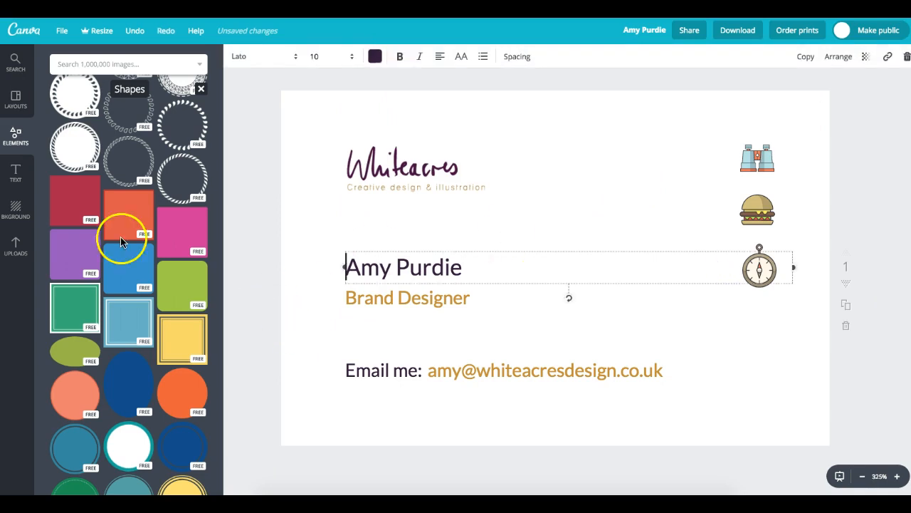
- Add a dark purple rounded square at the card's right edge and send it behind the three icons
left_click(117, 266)
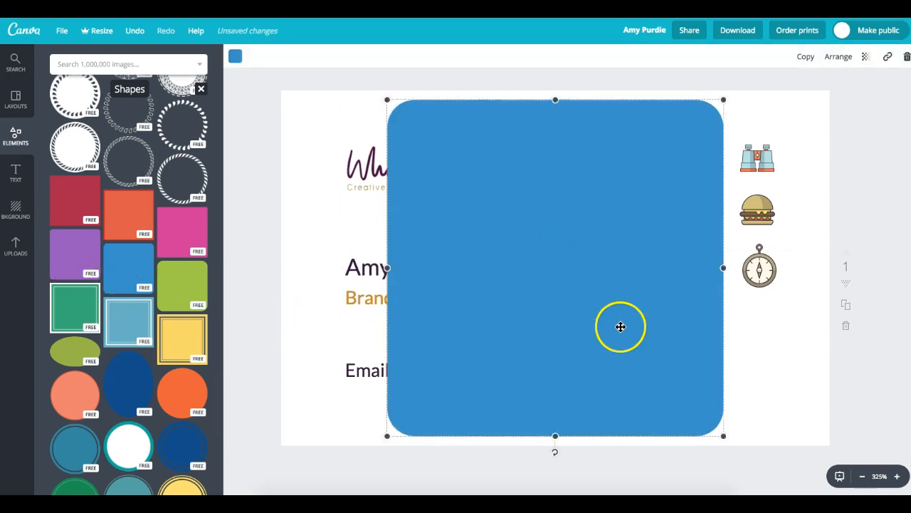
left_click(235, 56)
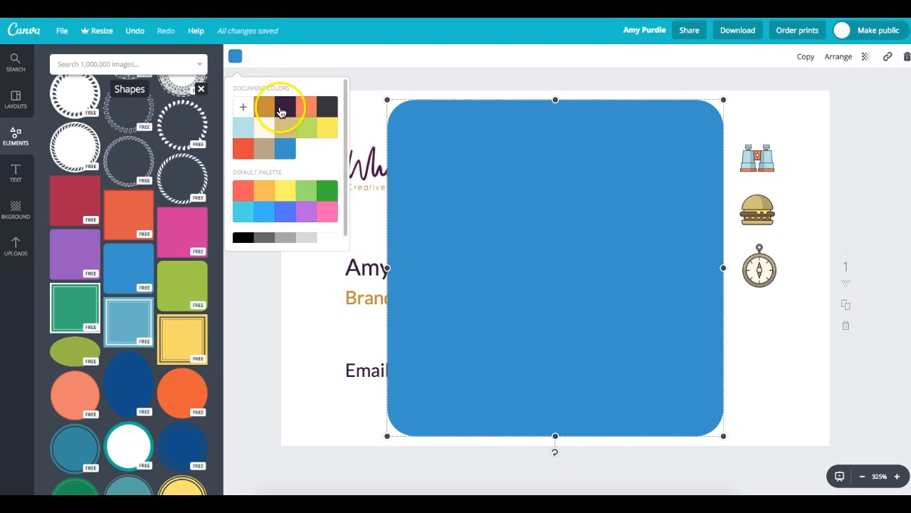
left_click(279, 113)
left_click_drag(560, 248, 762, 258)
left_click(838, 57)
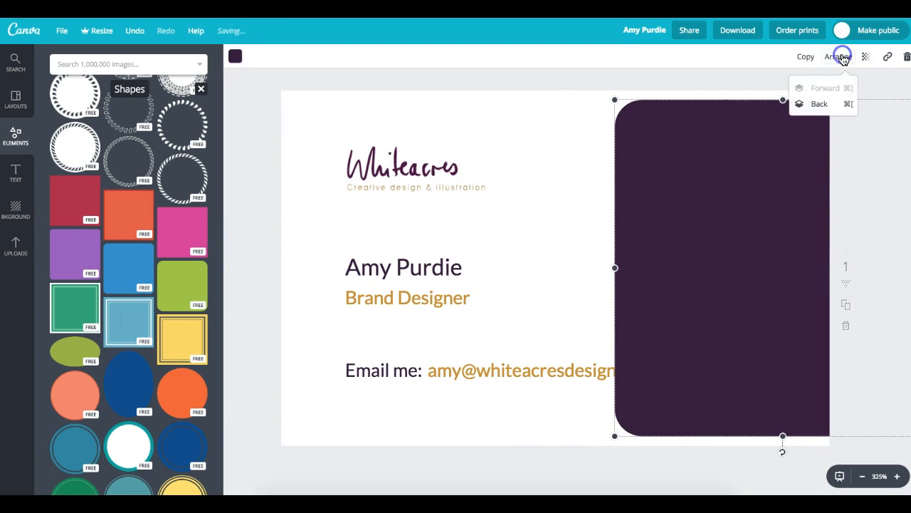
left_click(820, 105)
left_click(820, 104)
left_click(820, 105)
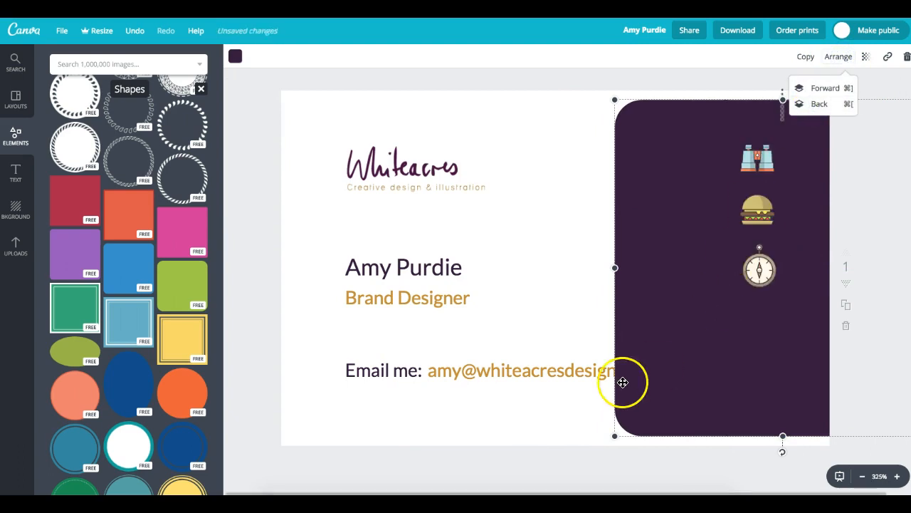
- Shrink the purple panel, lower the three icons onto it, and shorten the panel to fit
left_click_drag(613, 435, 726, 317)
left_click_drag(797, 138, 806, 183)
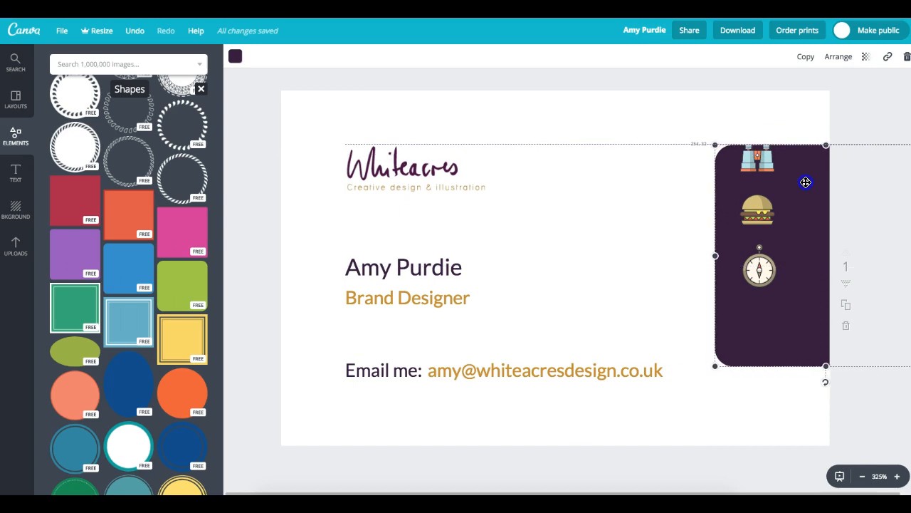
left_click(759, 211)
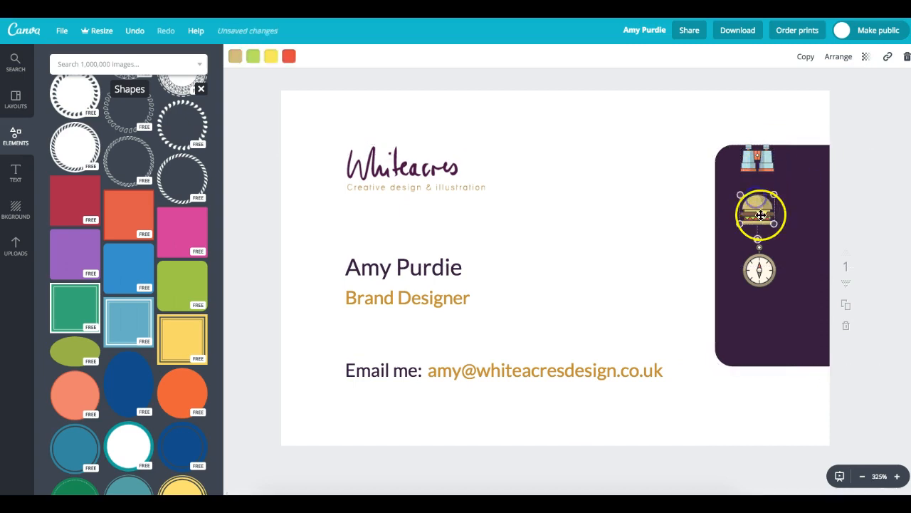
left_click(747, 160, "shift")
left_click_drag(762, 266, 784, 289)
left_click(793, 355)
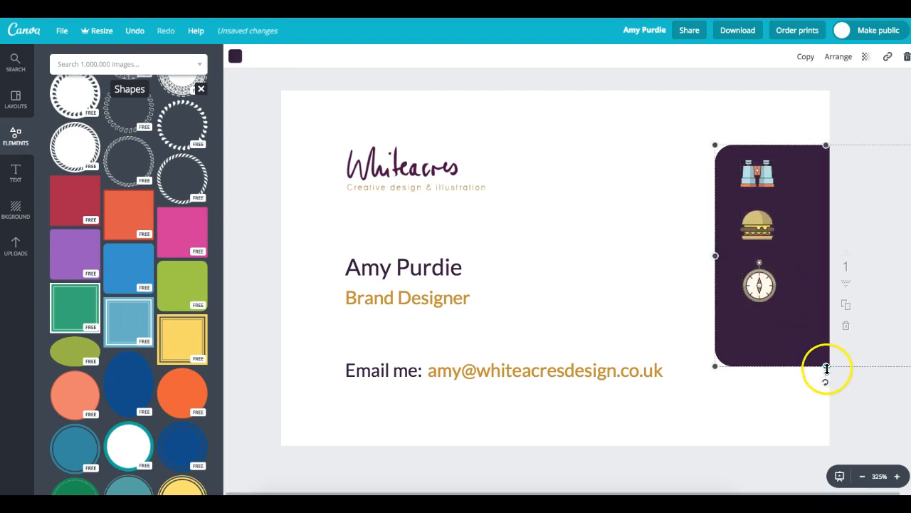
left_click_drag(826, 368, 825, 326)
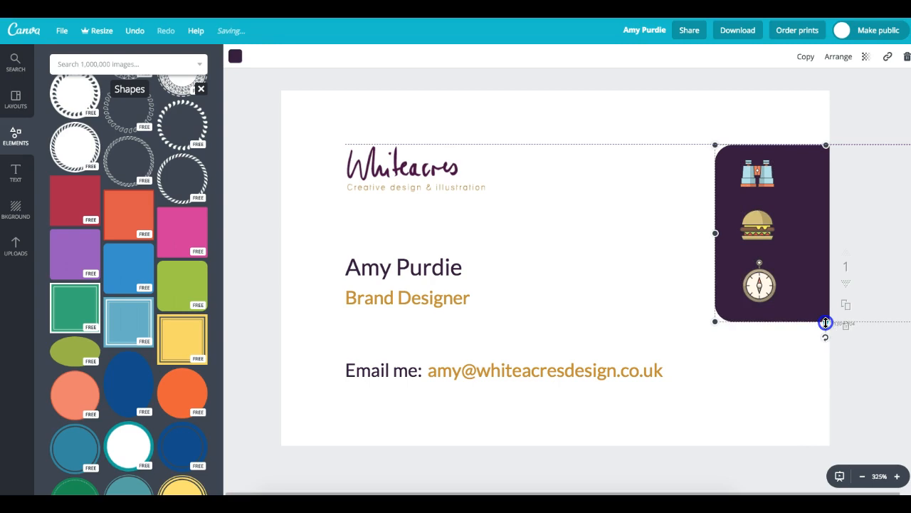
left_click(868, 380)
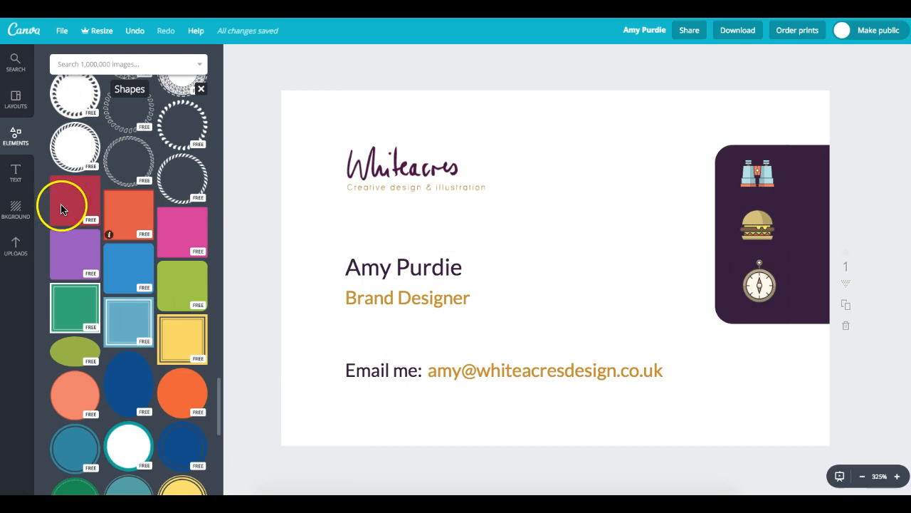
- Add a thin gold bar stretched across the top of the card front
left_click_drag(527, 181, 421, 138)
left_click_drag(450, 428, 435, 98)
left_click_drag(618, 102, 598, 80)
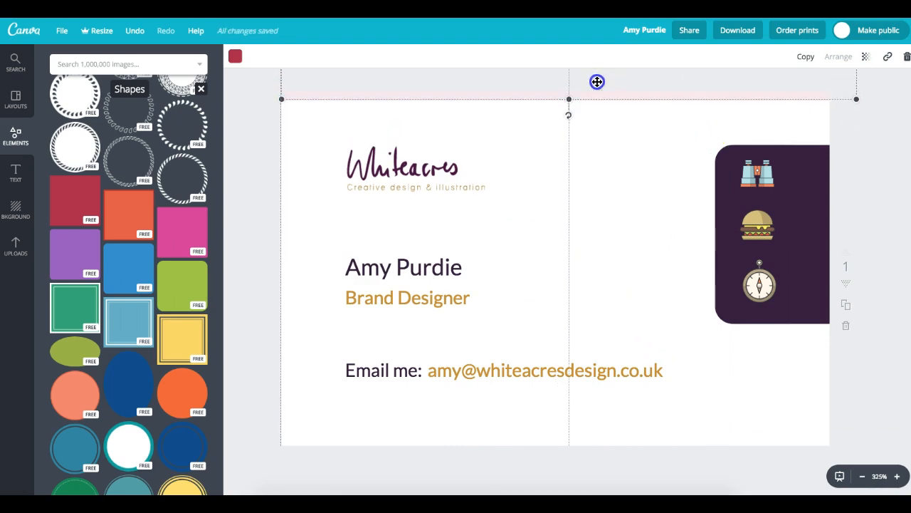
left_click(235, 57)
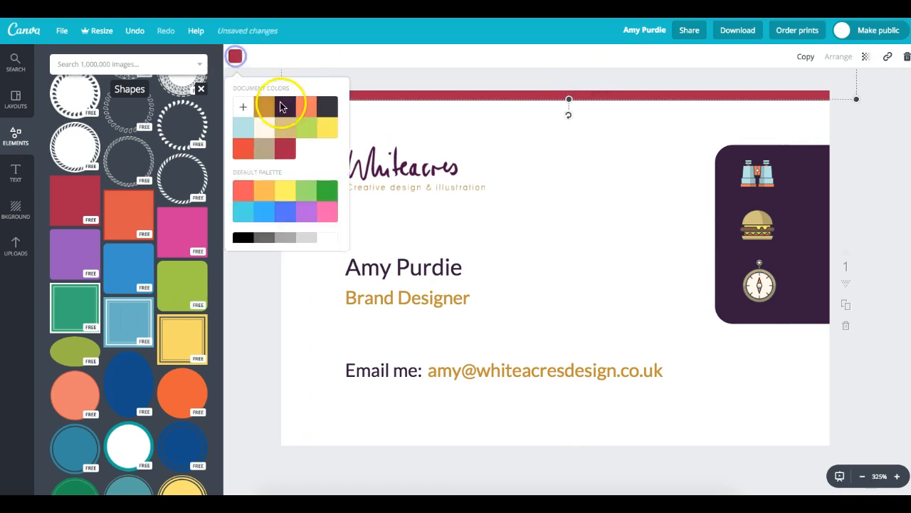
left_click(281, 106)
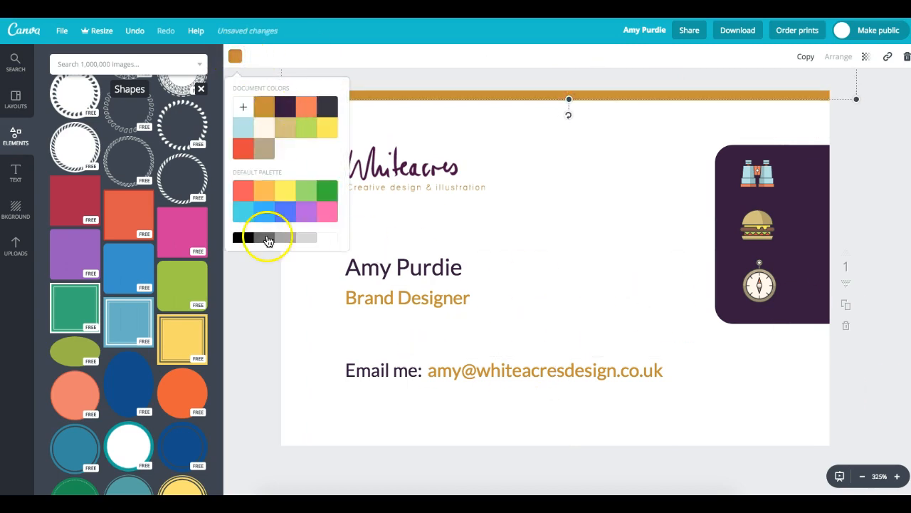
left_click(253, 363)
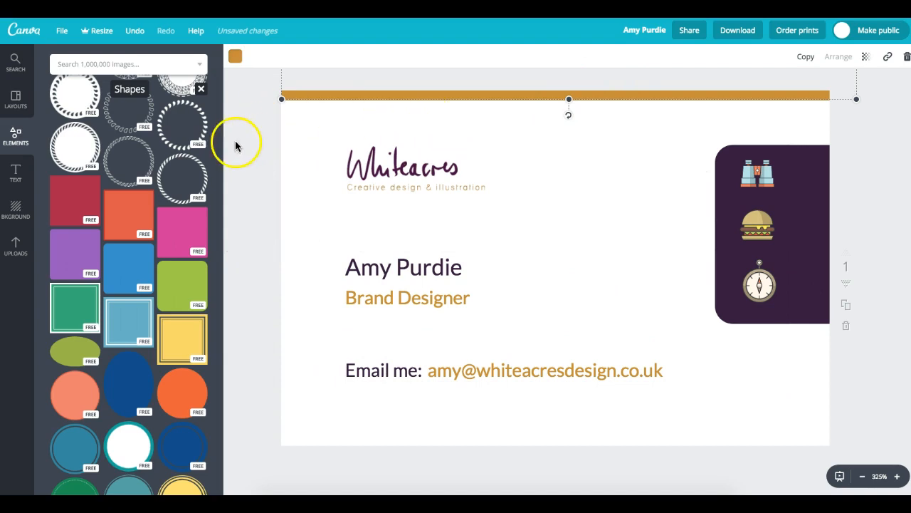
- Add a thin dark purple bar stretched across the bottom of the card front
left_click(75, 200)
left_click_drag(399, 409, 356, 459)
left_click_drag(582, 432, 850, 164)
left_click_drag(684, 231, 644, 479)
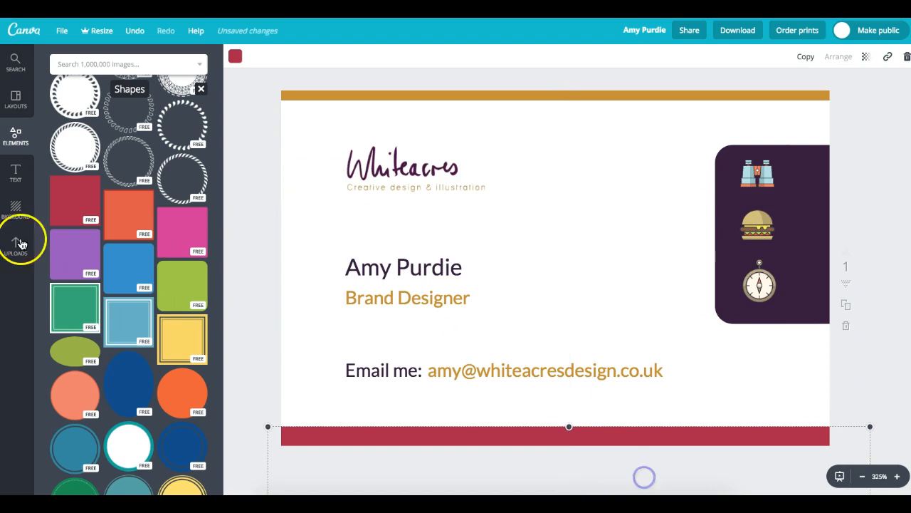
left_click(235, 56)
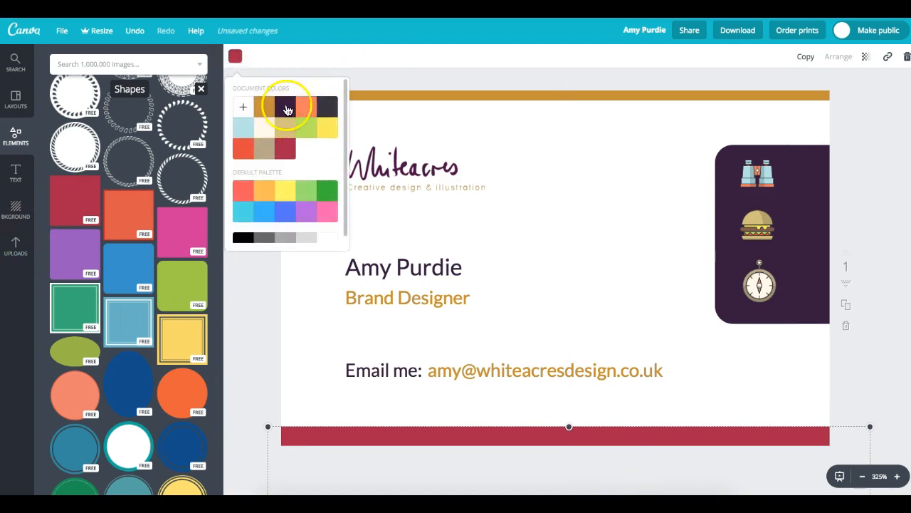
left_click(287, 109)
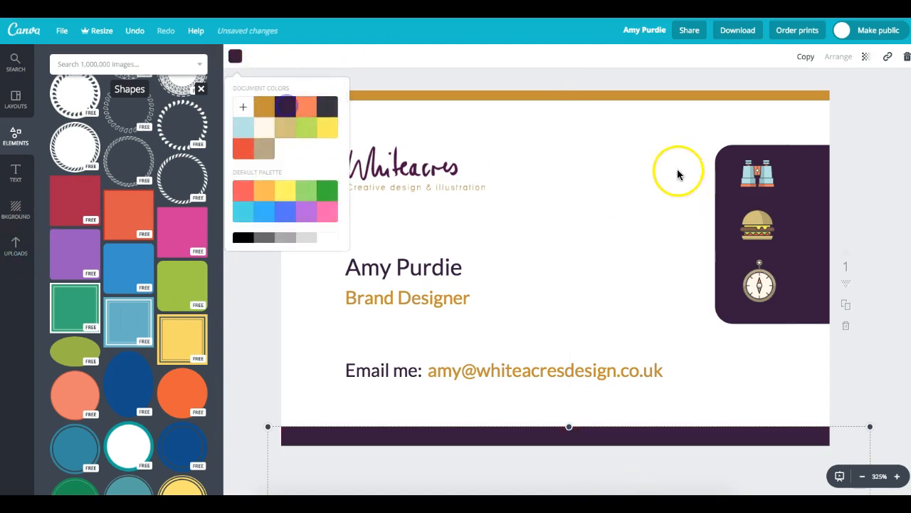
left_click(877, 143)
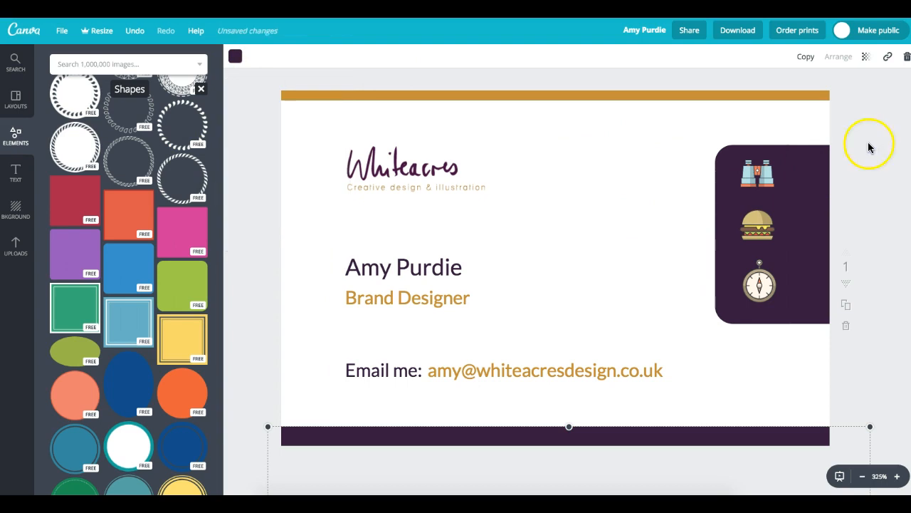
scroll(724, 383, "down", 1)
key("Down")
key("Down")
key("Down")
key("Down")
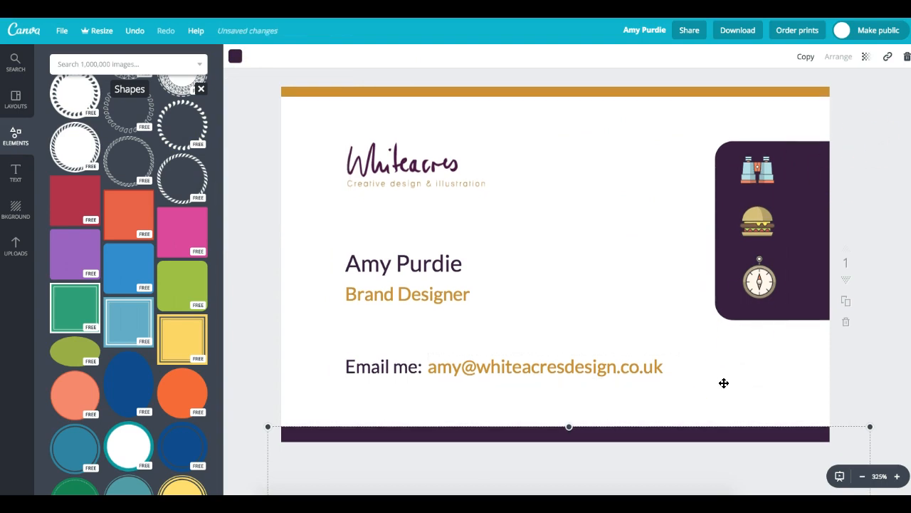
left_click_drag(219, 396, 229, 35)
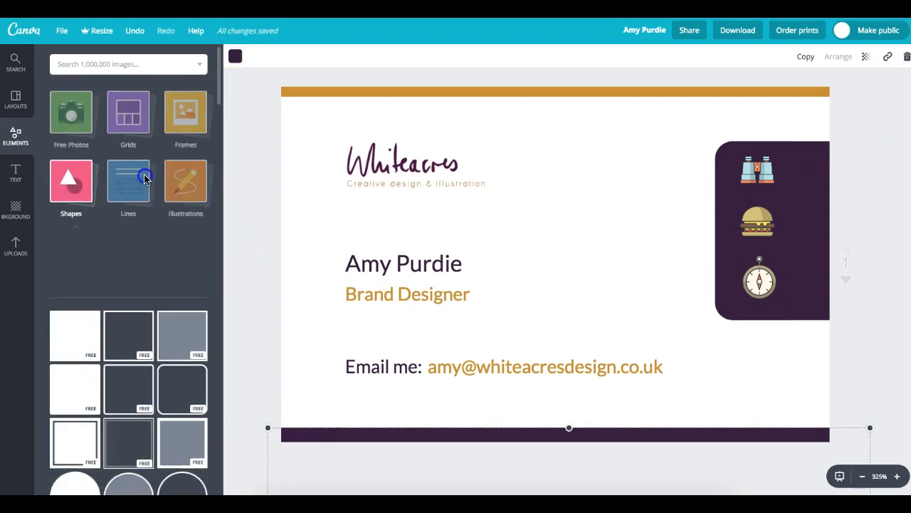
left_click(121, 188)
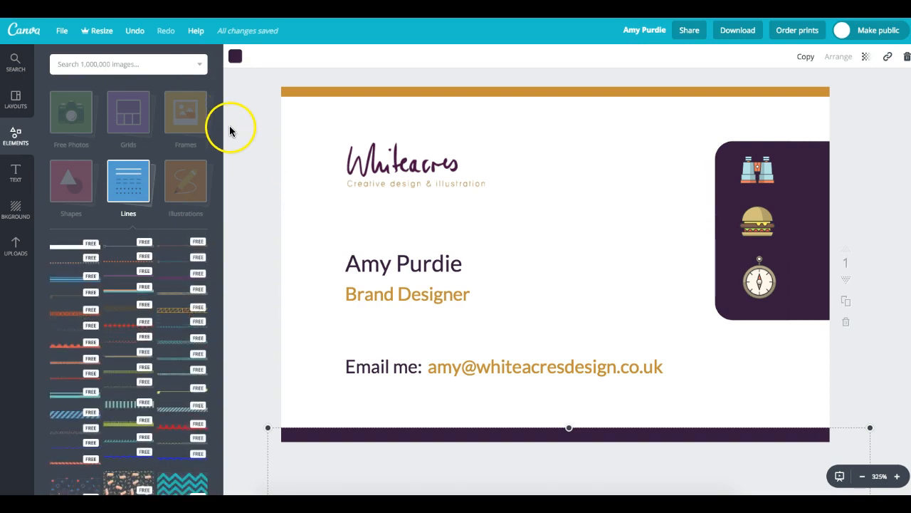
left_click_drag(224, 215, 227, 408)
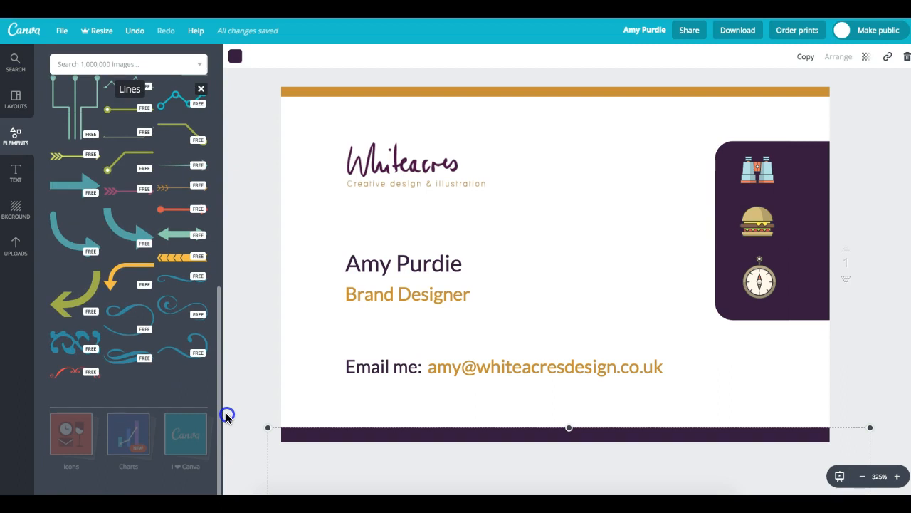
left_click_drag(225, 415, 246, 216)
left_click(123, 375)
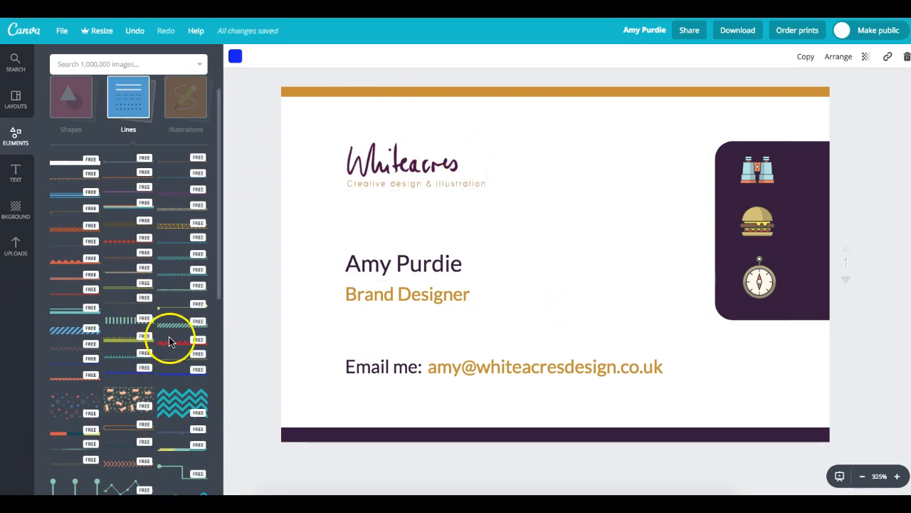
left_click(449, 298)
left_click(129, 378)
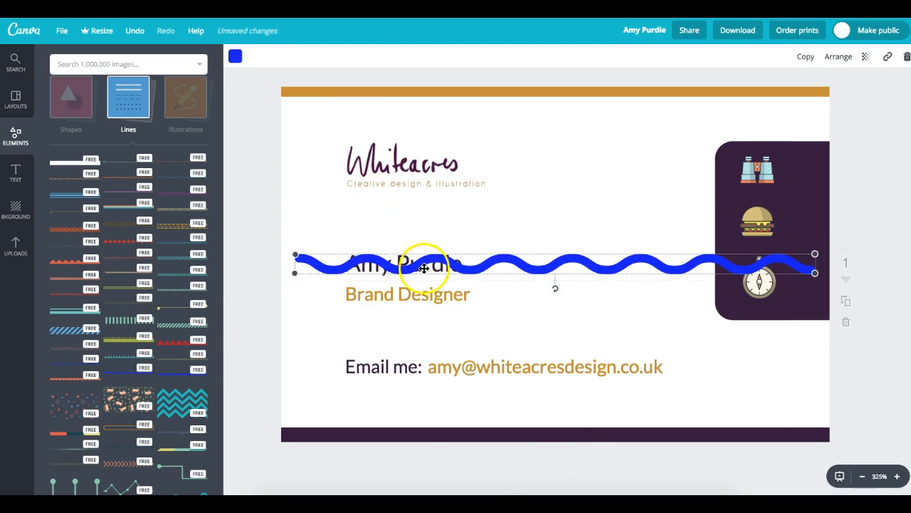
mouse_move(409, 259)
left_mouse_down()
mouse_move(417, 95)
mouse_move(389, 101)
left_mouse_up()
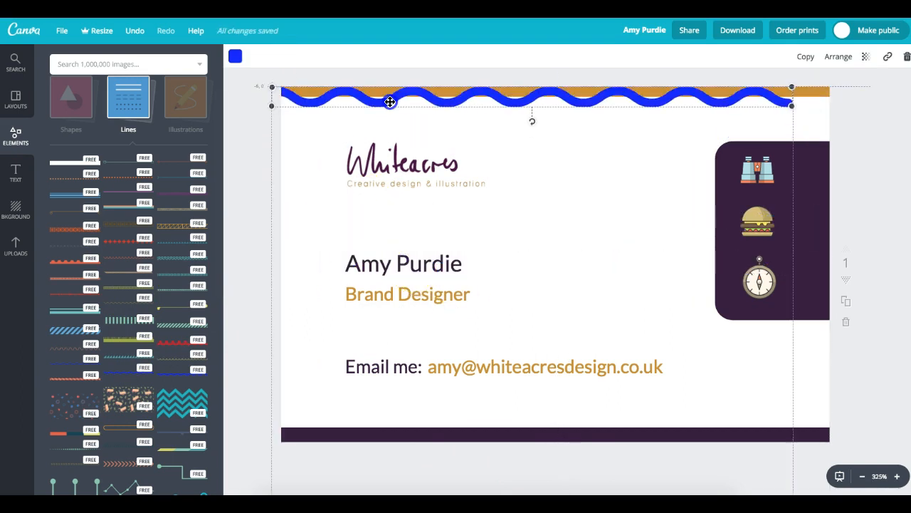
mouse_move(791, 106)
left_mouse_down()
mouse_move(824, 107)
mouse_move(844, 123)
left_mouse_up()
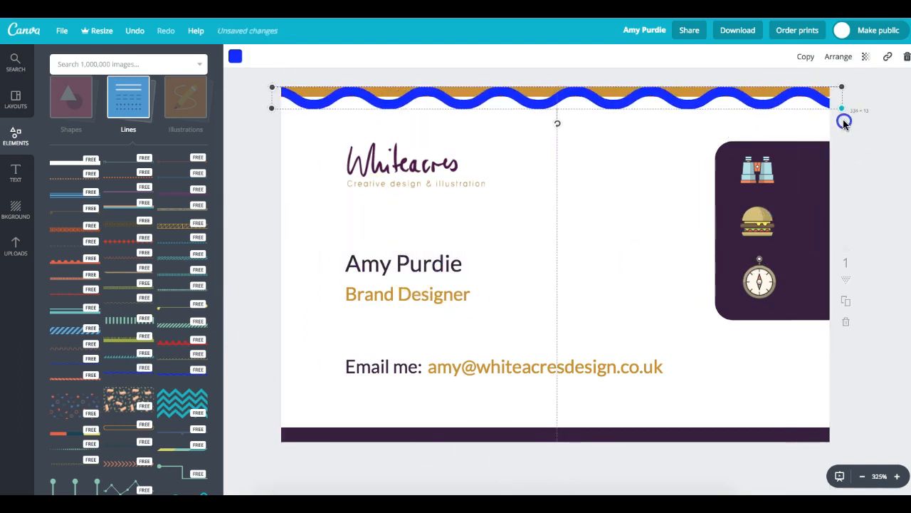
left_click(235, 55)
left_click(264, 107)
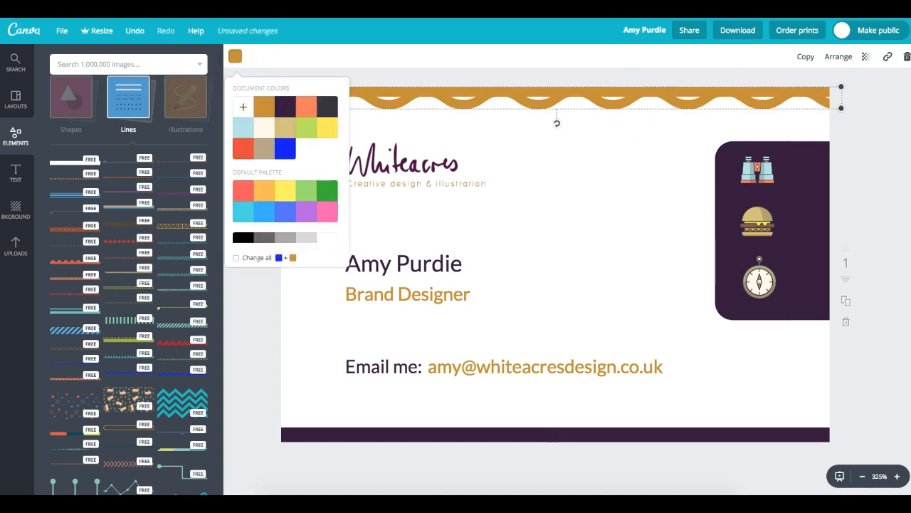
key("Up")
key("Up")
key("Up")
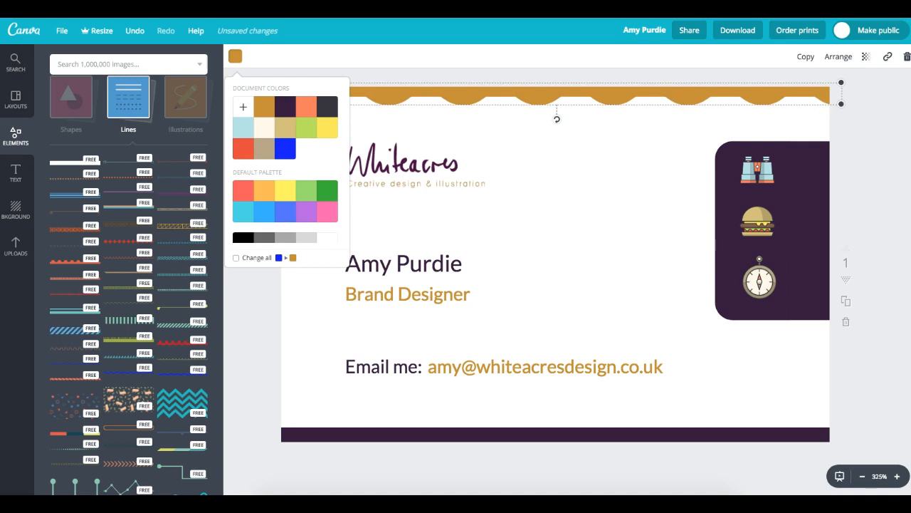
left_click(875, 136)
left_click(881, 135)
left_click(879, 136)
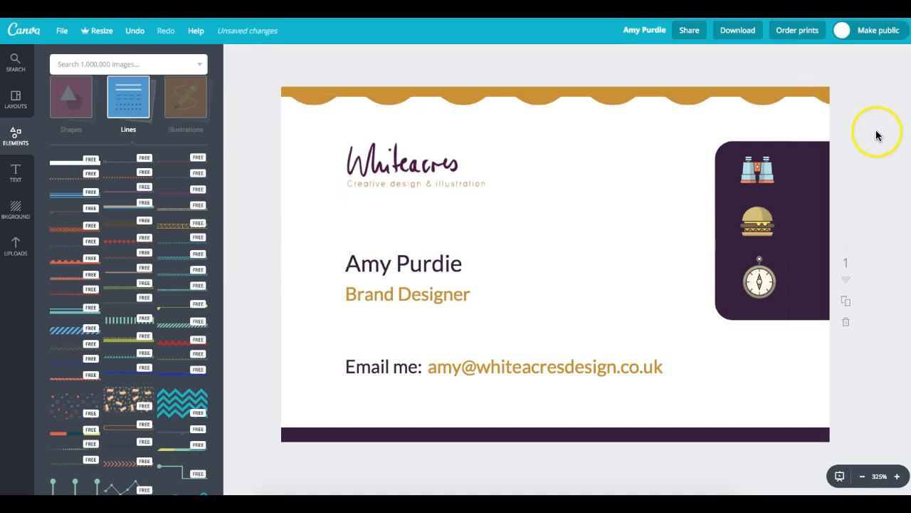
left_click(757, 102)
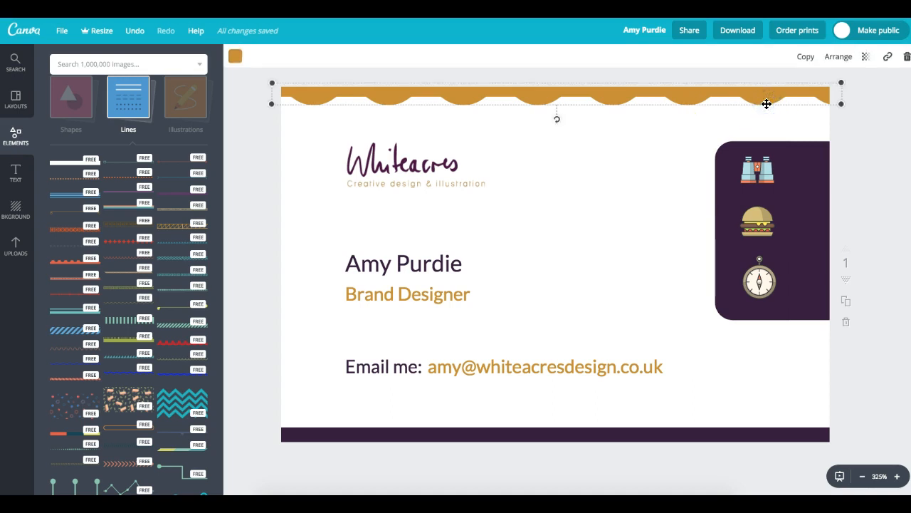
key("Delete")
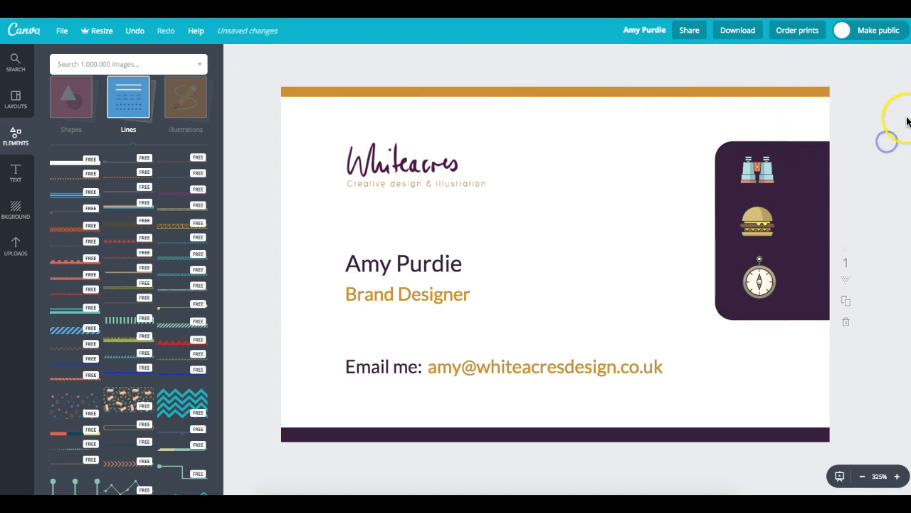
scroll(555, 285, "down", 1)
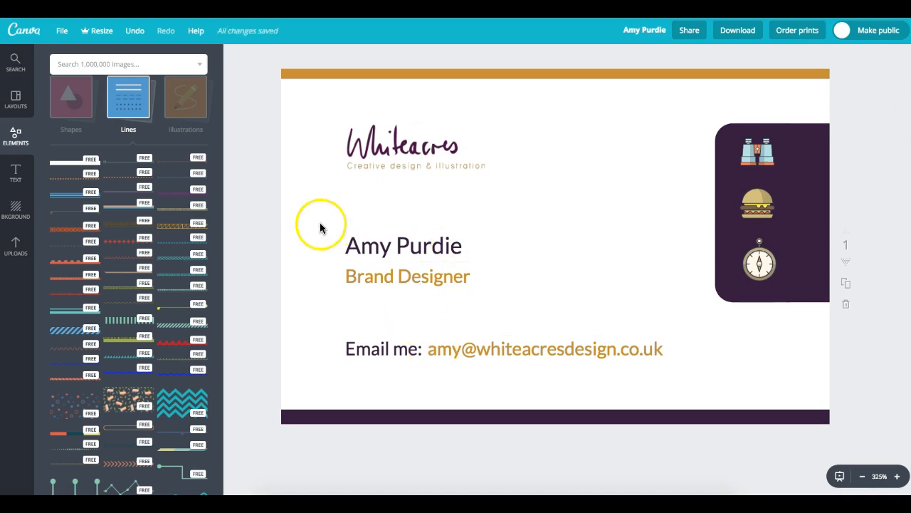
- Place 'Email me:' and the address beside the name, then delete the three icons and purple panel
left_click_drag(415, 334, 590, 250)
left_click_drag(462, 347, 592, 271)
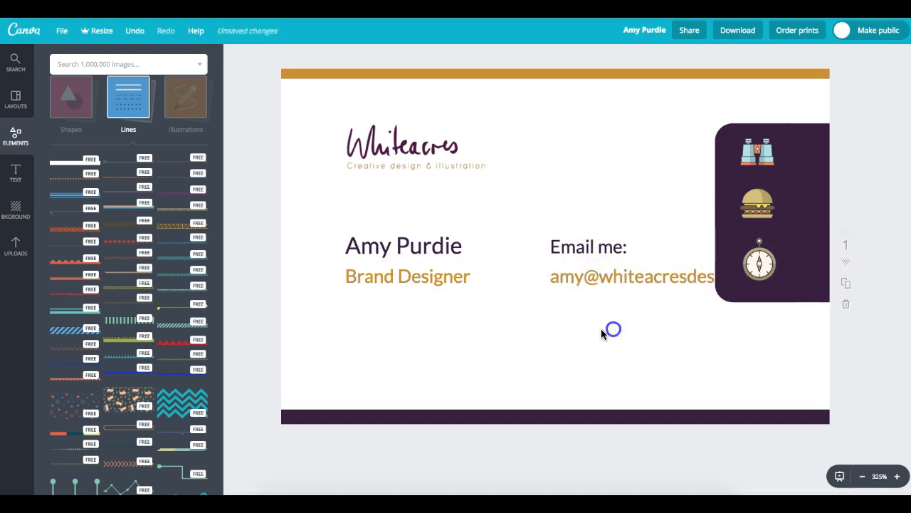
left_click(757, 204)
left_click(805, 205)
left_click(759, 155)
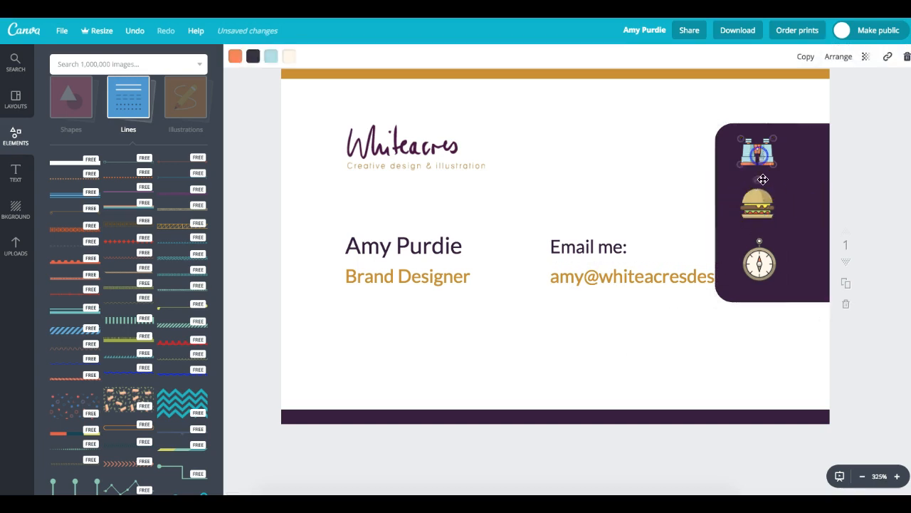
key("Delete")
left_click(762, 228)
left_click(773, 266)
key("Delete")
left_click(757, 205)
key("Delete")
left_click(777, 246)
key("Delete")
- Nudge the four text boxes down together and lower the Whiteacres logo slightly
left_click_drag(732, 208, 418, 301)
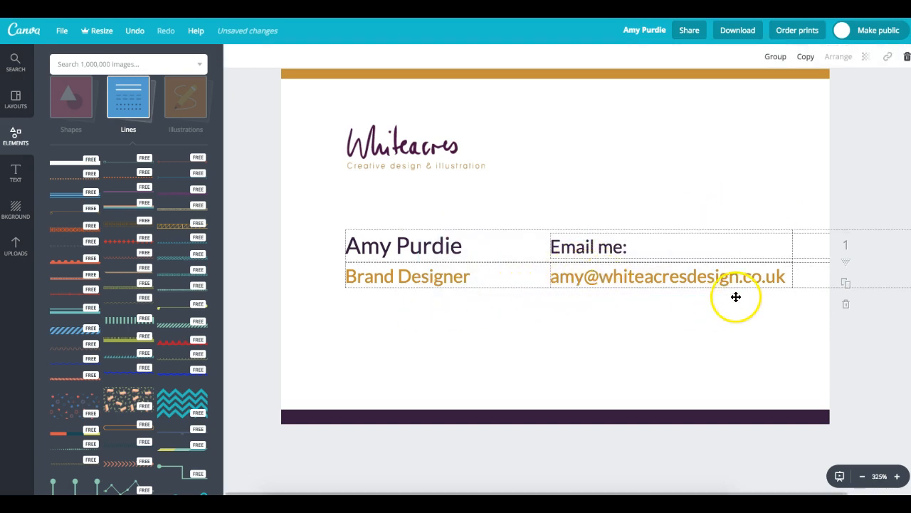
key("Down")
key("Down")
key("Down")
key("Down")
key("Down")
key("Down")
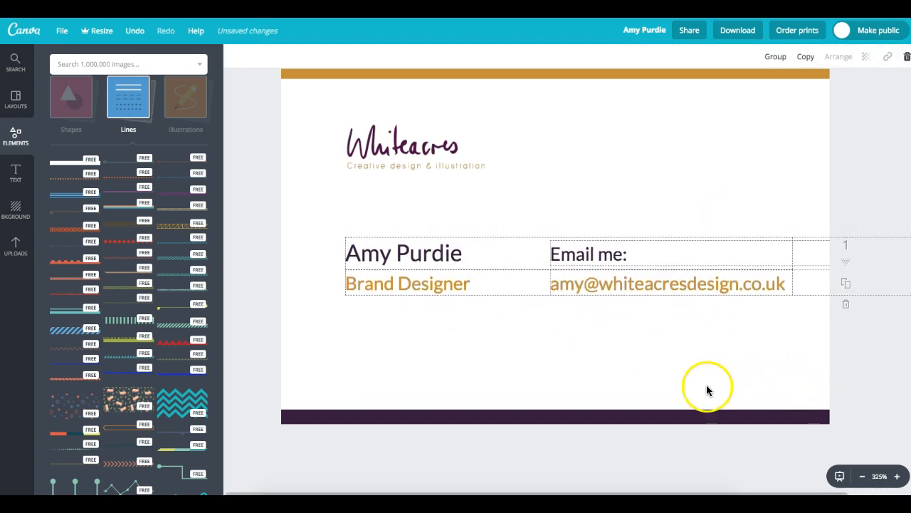
key("Down")
key("Down")
key("Down")
key("Down")
key("Down")
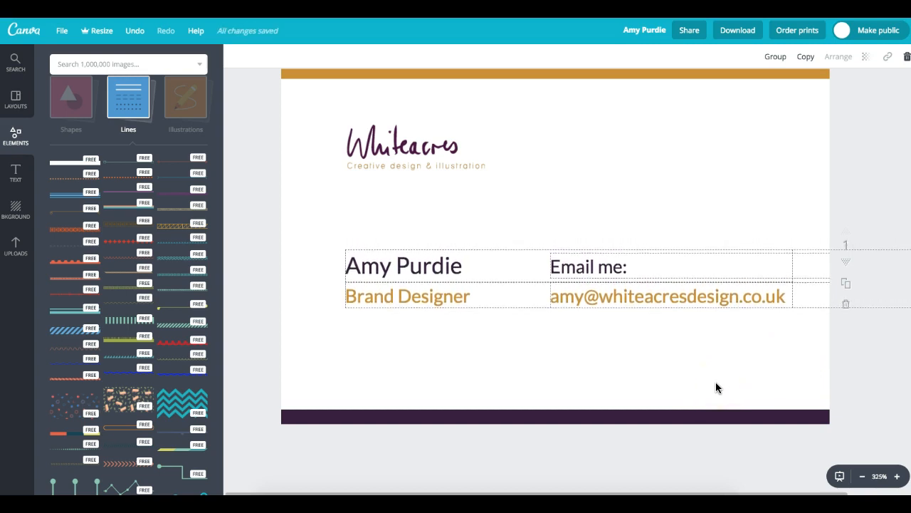
left_click_drag(392, 167, 392, 184)
left_click(586, 194)
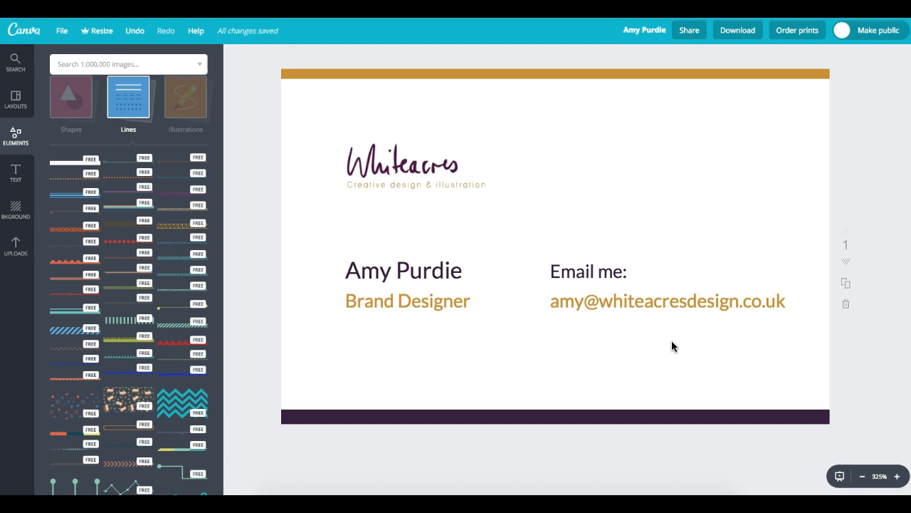
scroll(575, 290, "down", 1)
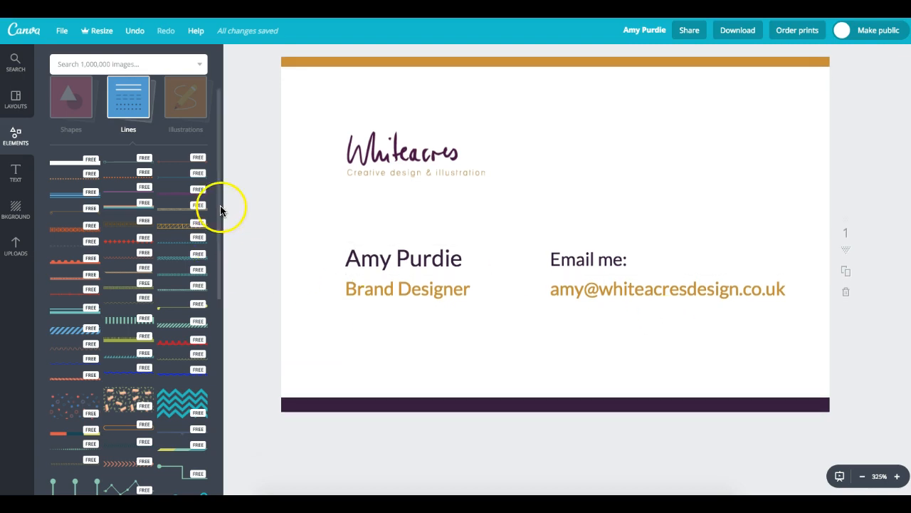
scroll(171, 214, "down", 1)
left_click_drag(81, 146, 433, 260)
left_click_drag(515, 249, 488, 310)
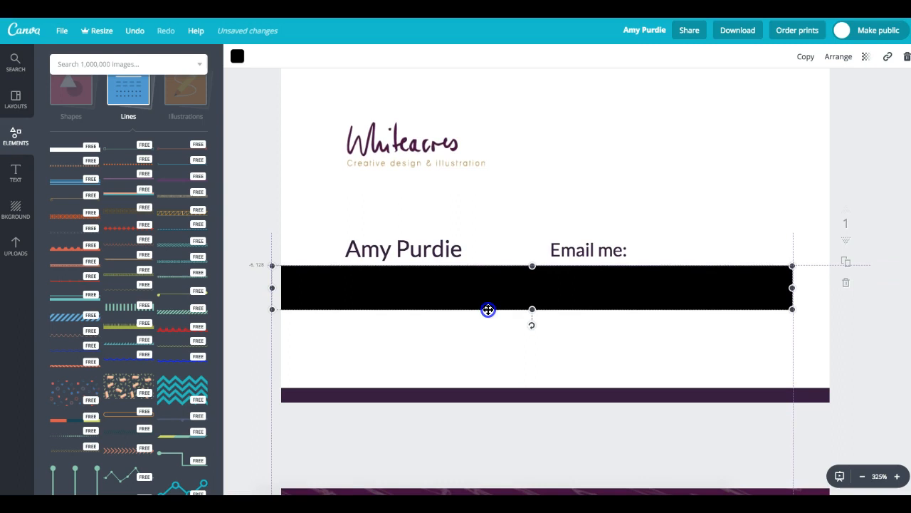
left_click_drag(791, 287, 868, 288)
left_click(851, 58)
left_click(816, 104)
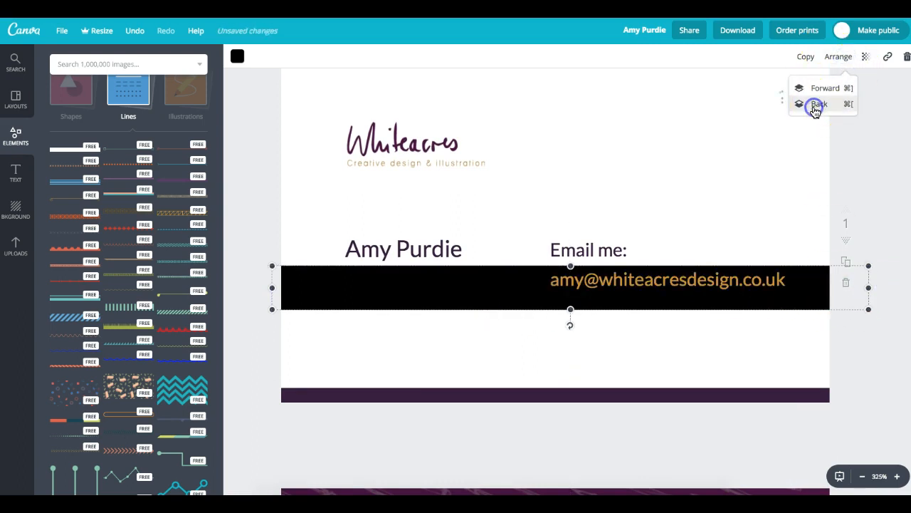
left_click(816, 107)
left_click_drag(570, 309, 572, 292)
left_click(861, 133)
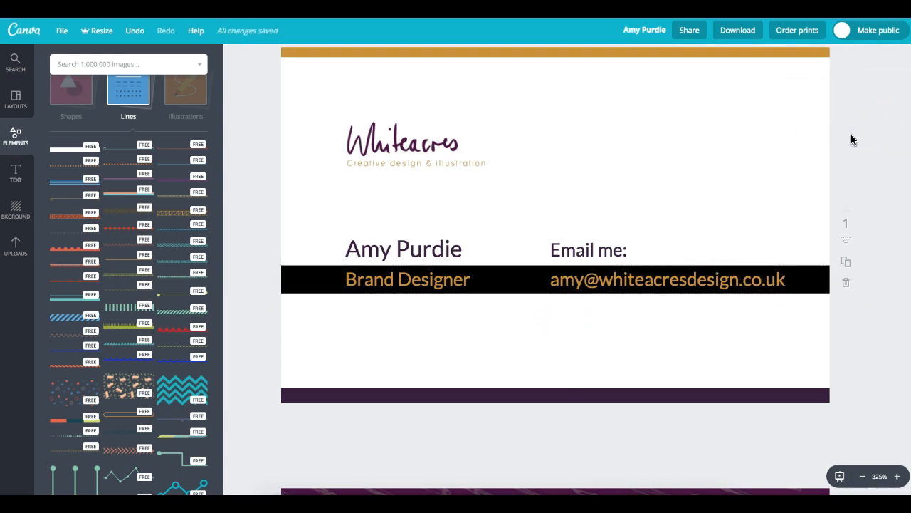
left_click(281, 273)
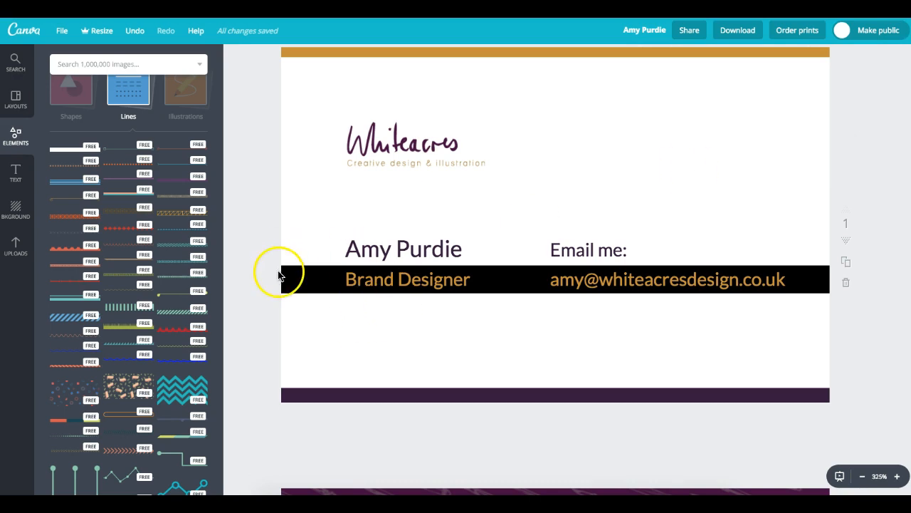
left_click(338, 285)
key("Delete")
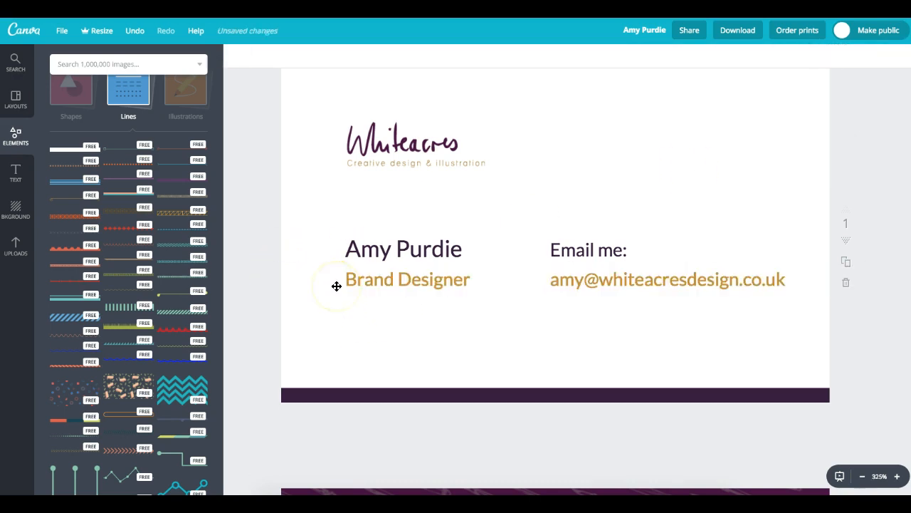
left_click(593, 163)
left_click(365, 139)
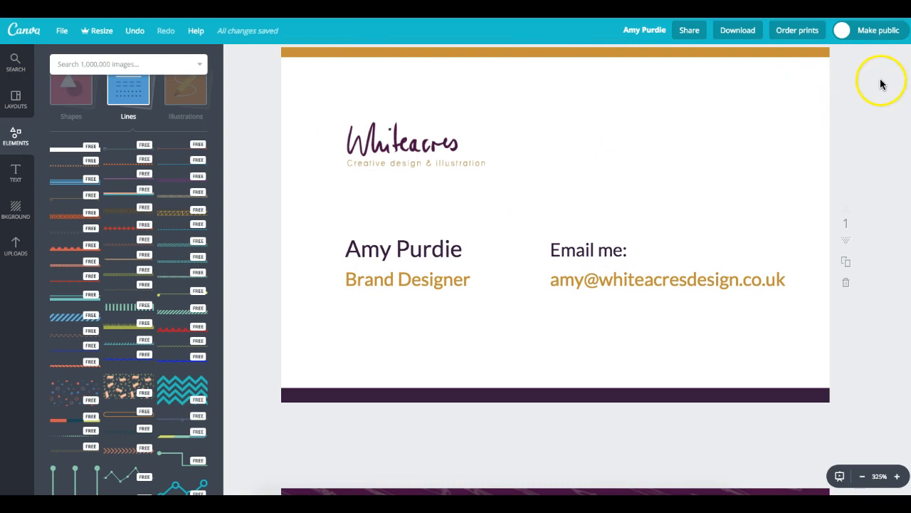
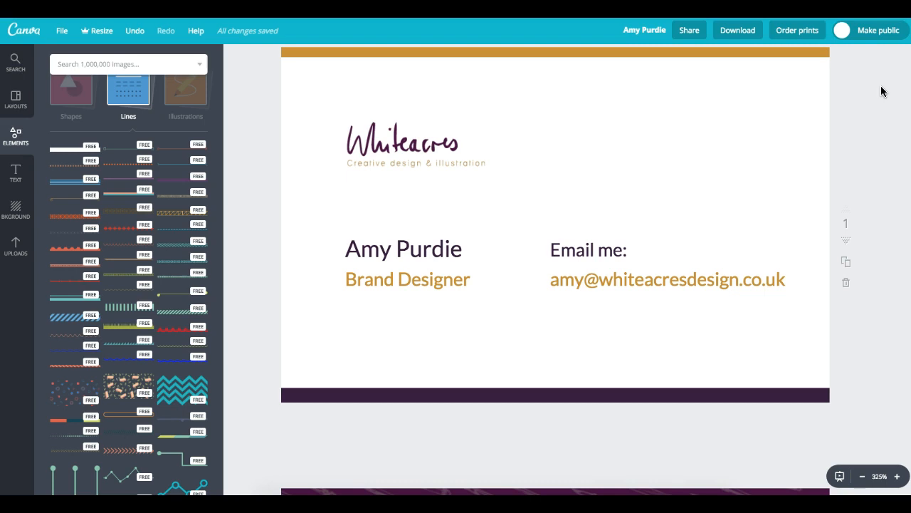
- Preview a PDF - Print download with crop marks and bleed, then close without downloading
left_click(738, 32)
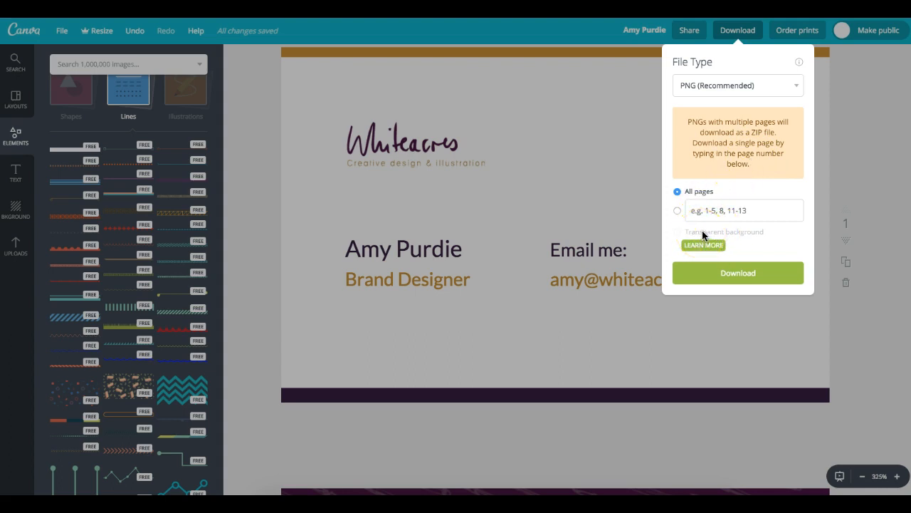
left_click(719, 86)
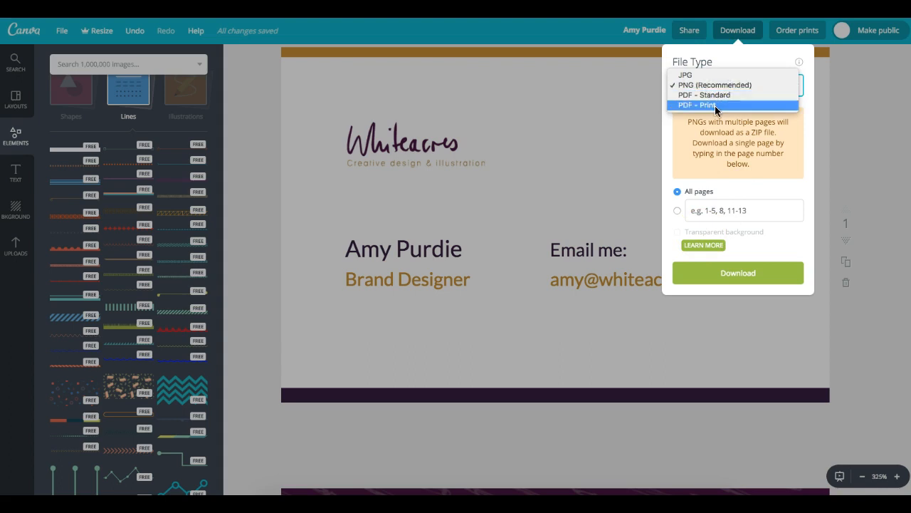
left_click(698, 105)
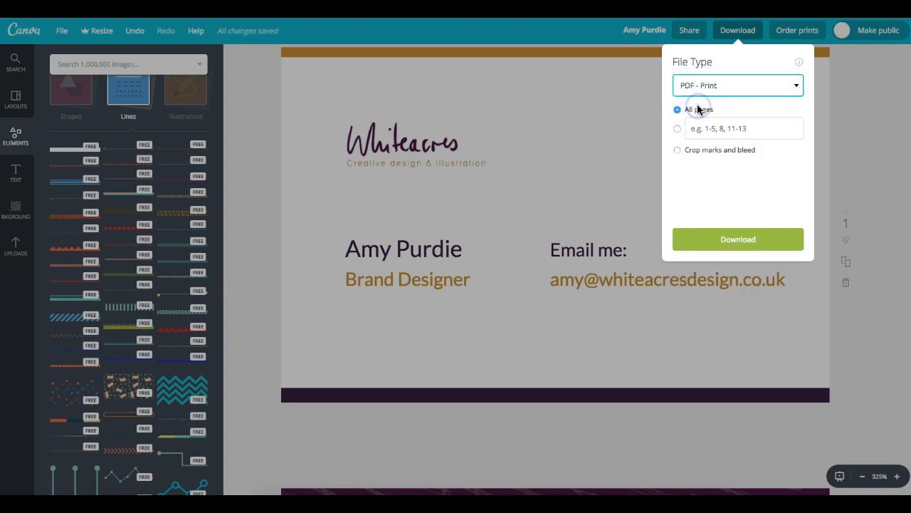
left_click(677, 150)
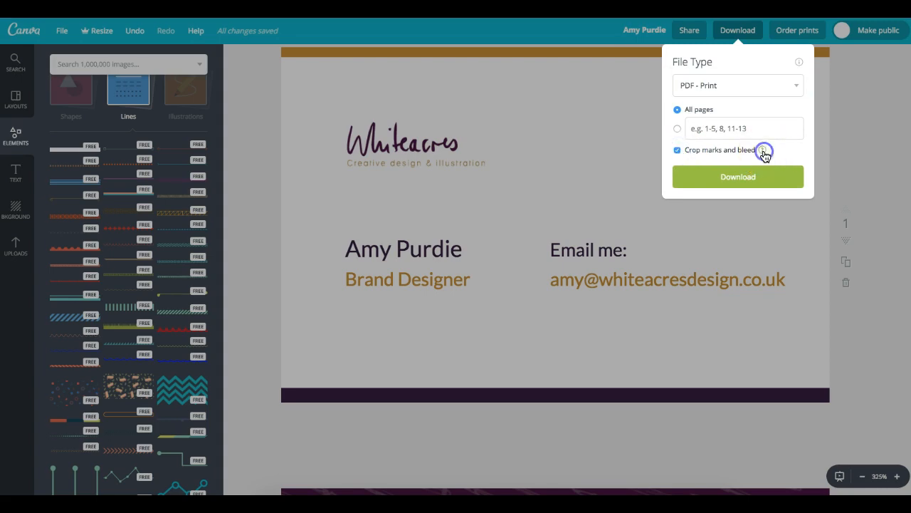
left_click(763, 151)
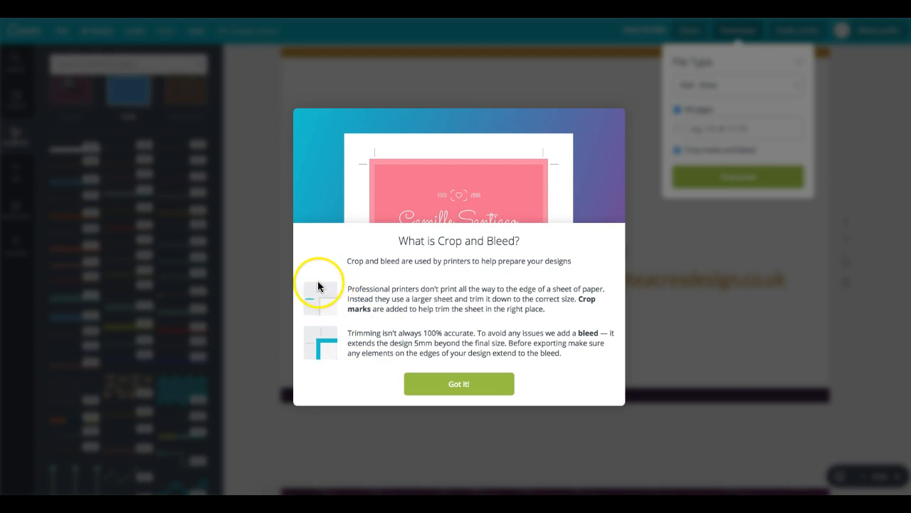
left_click(455, 393)
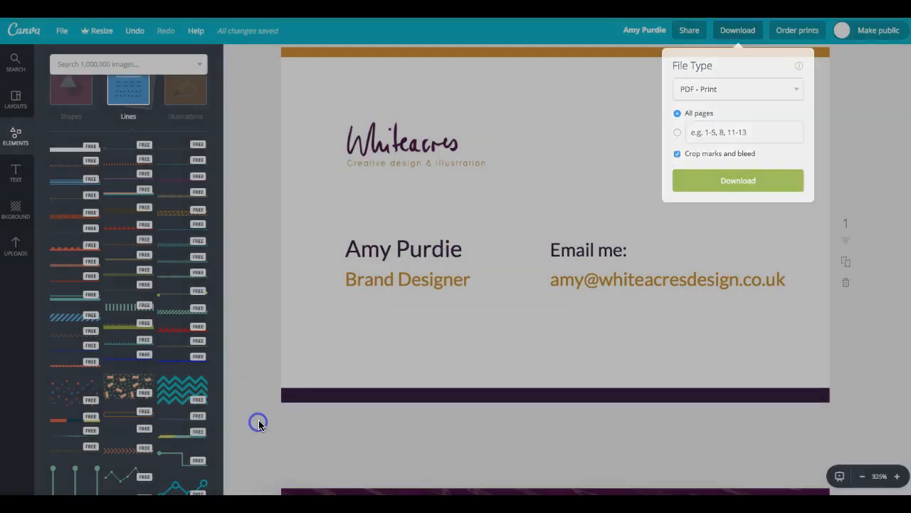
left_click(258, 423)
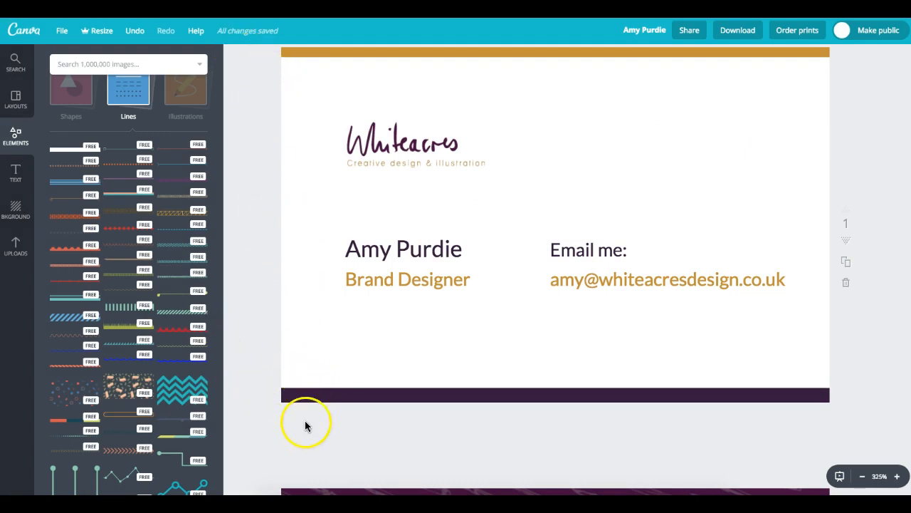
- Centre the dark purple bottom bar and stretch it past both page edges into the bleed
left_click(299, 393)
left_click_drag(335, 404, 313, 440)
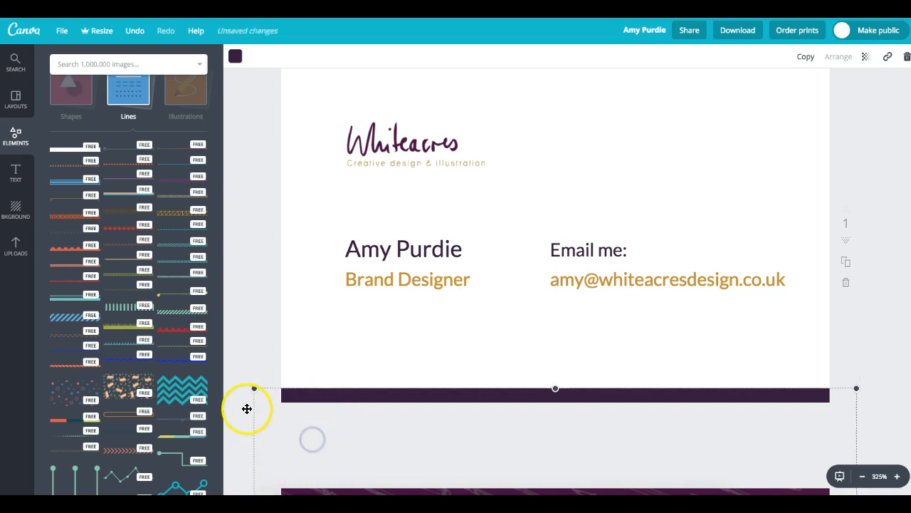
left_click_drag(256, 388, 284, 415)
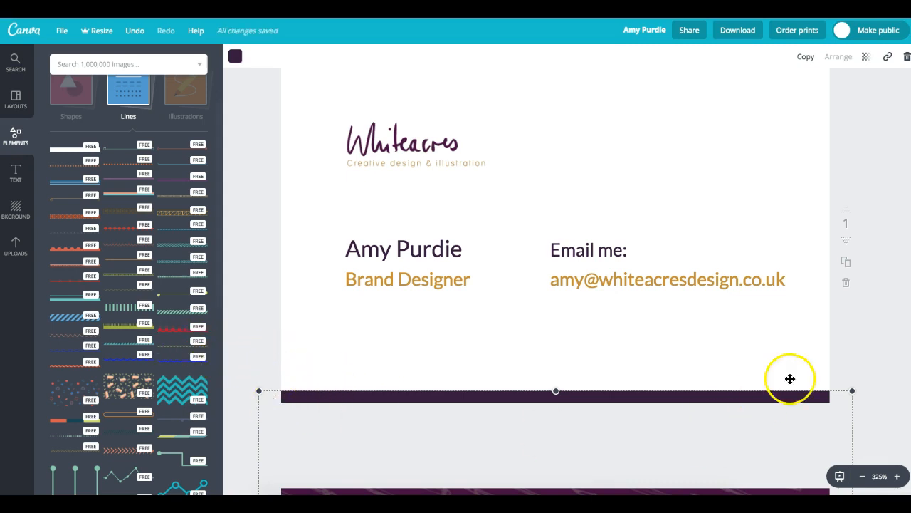
left_click(862, 114)
- Recheck the PDF - Print download with crop marks and bleed enabled, then close it
left_click(752, 36)
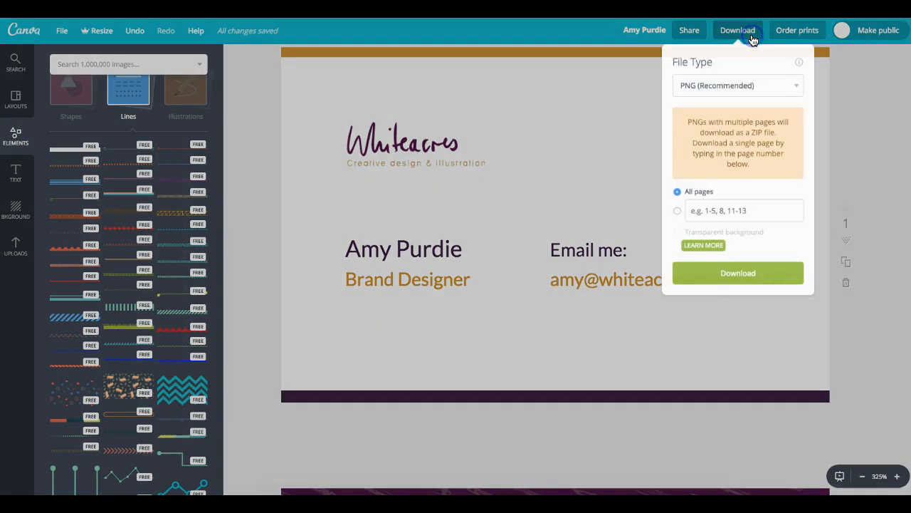
left_click(723, 85)
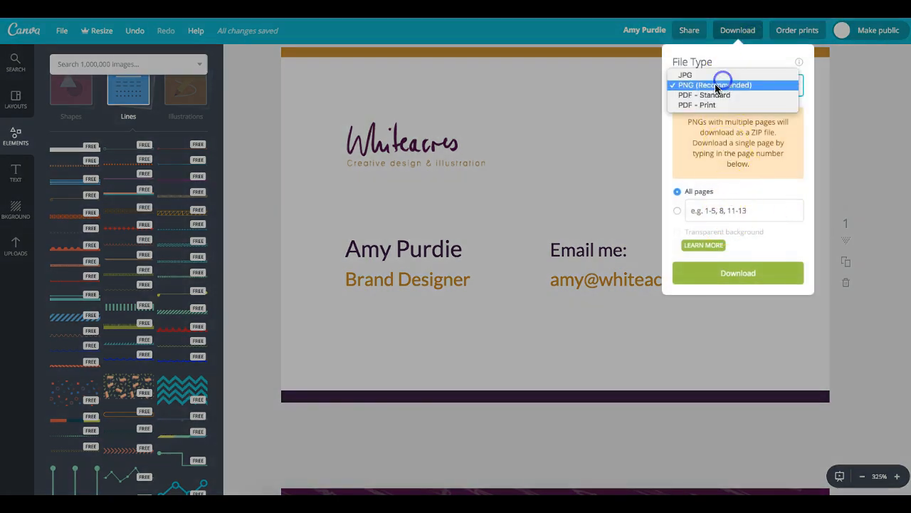
left_click(702, 107)
left_click(677, 150)
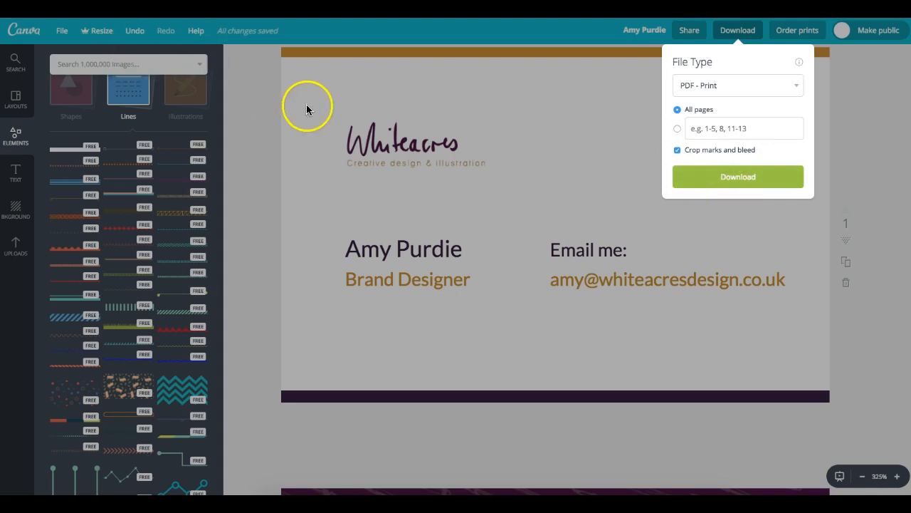
left_click(858, 81)
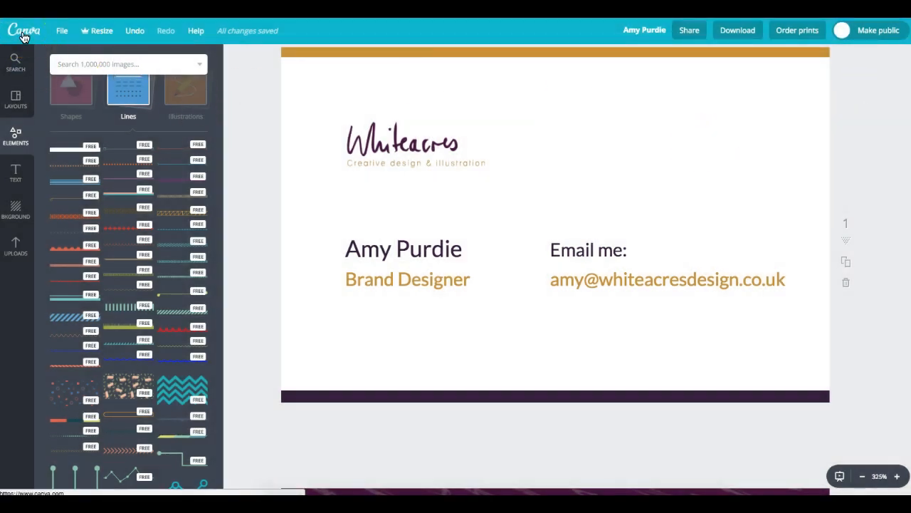
- Return to the designs home and rename the letterhead design to BUSINESS CARD
left_click(23, 36)
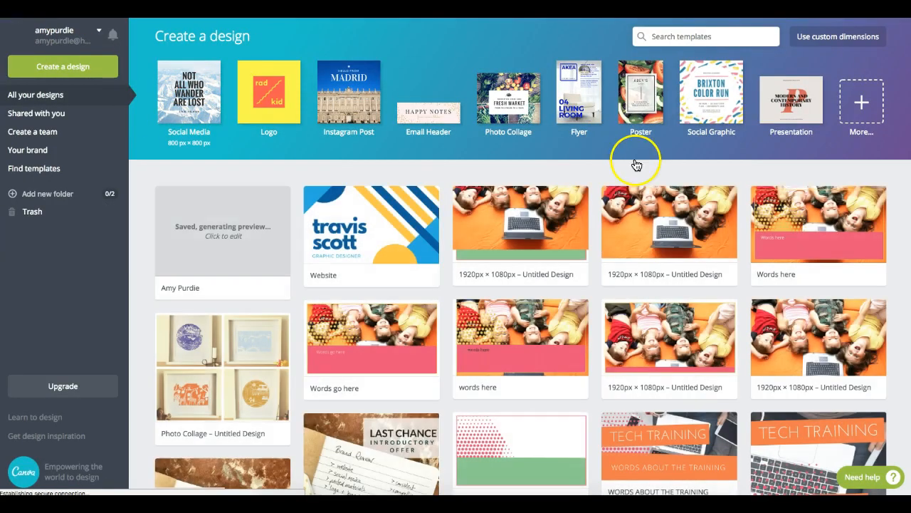
left_click(859, 127)
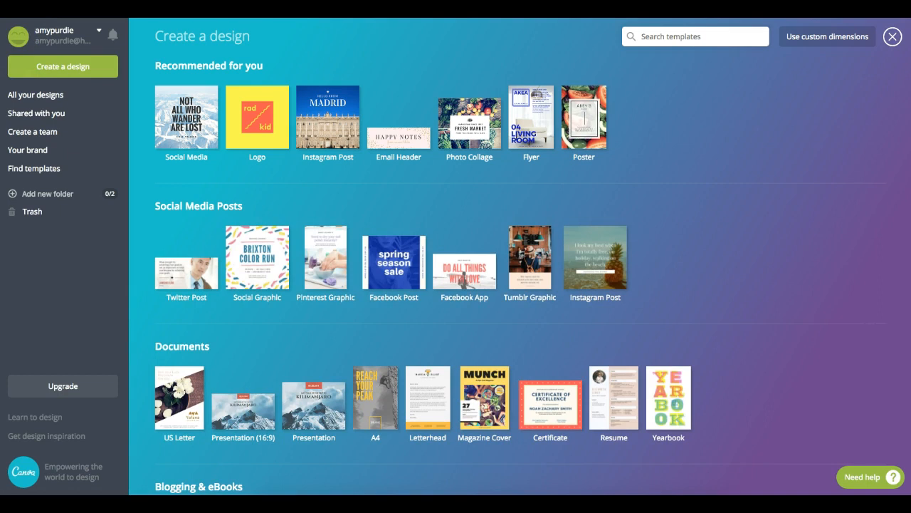
left_click(450, 61)
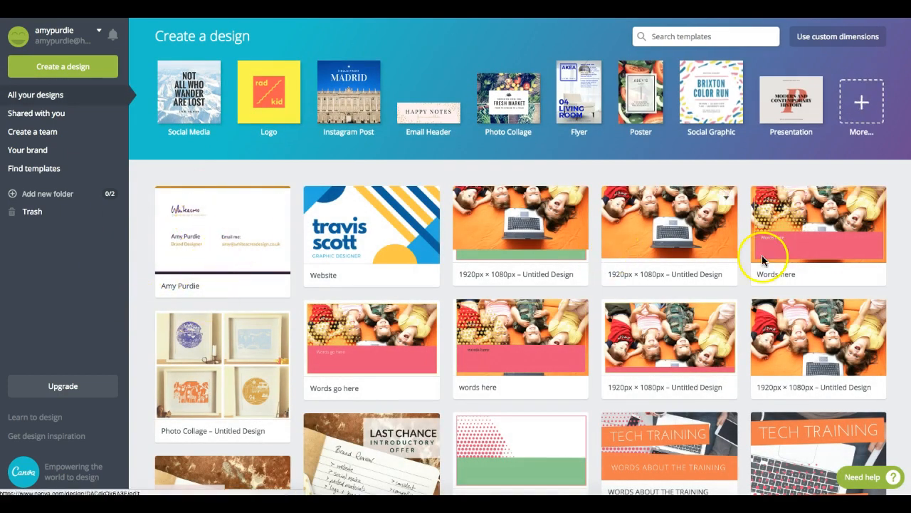
left_click(178, 285)
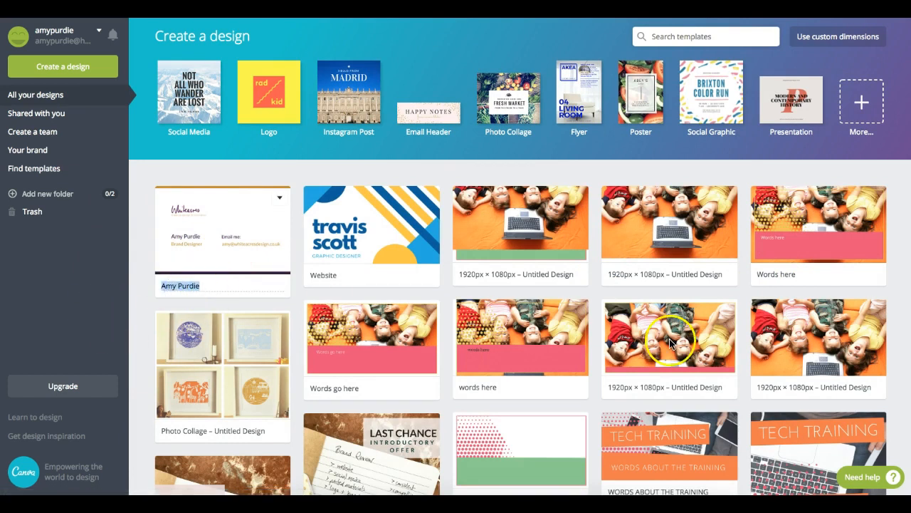
type("BUSINESS CAR")
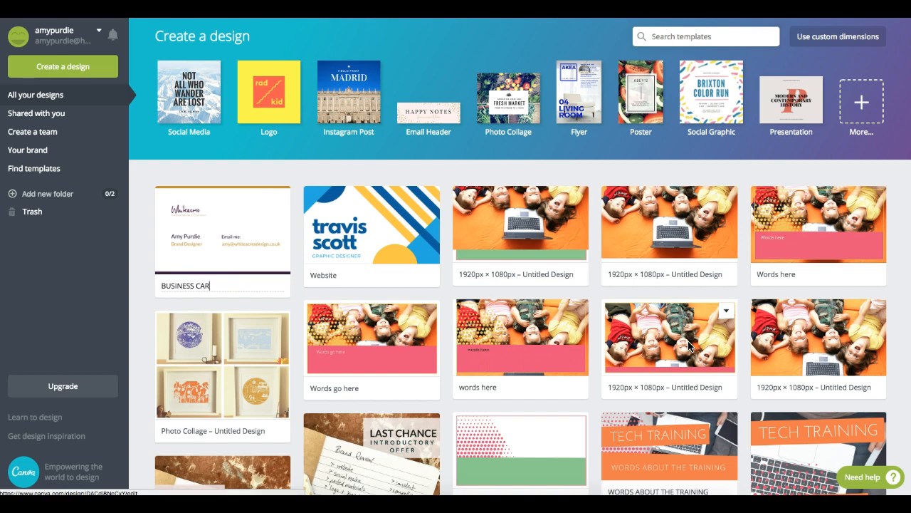
type("D")
key("Return")
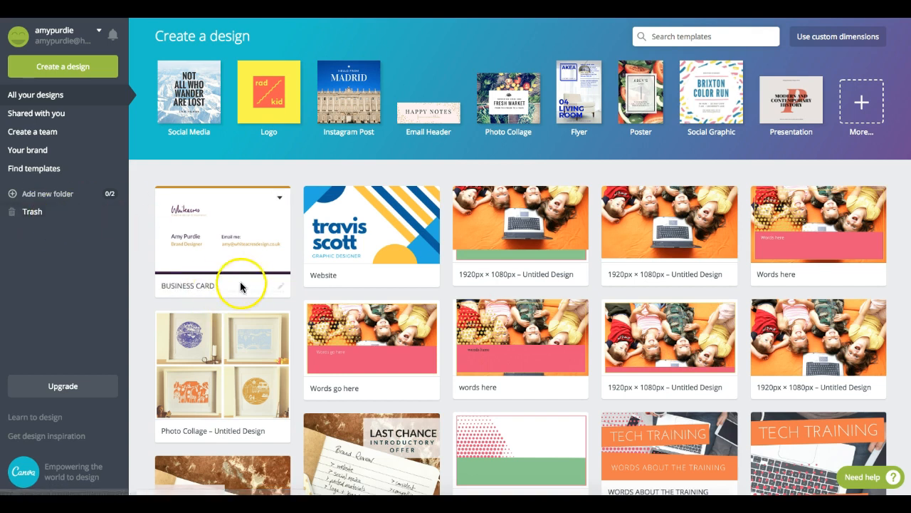
- Open and close the BUSINESS CARD design's options menu without trashing it
left_click(279, 199)
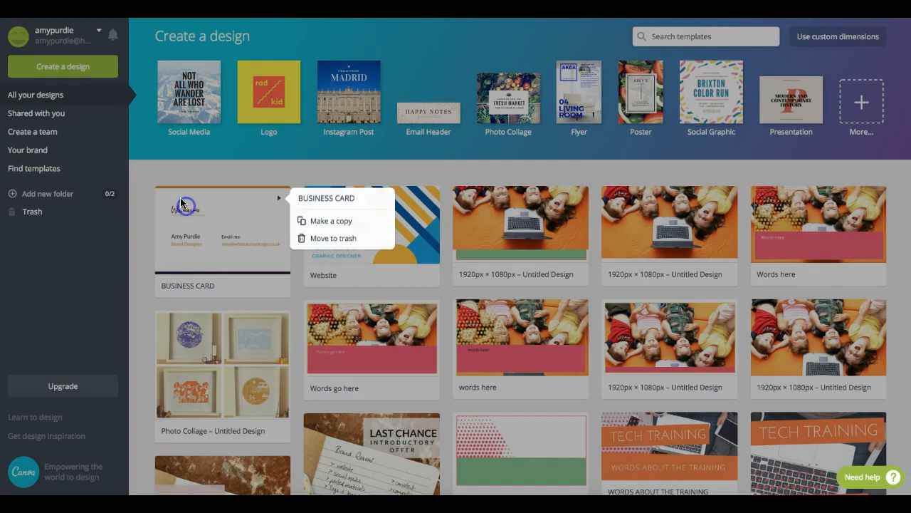
left_click(192, 202)
left_click(278, 200)
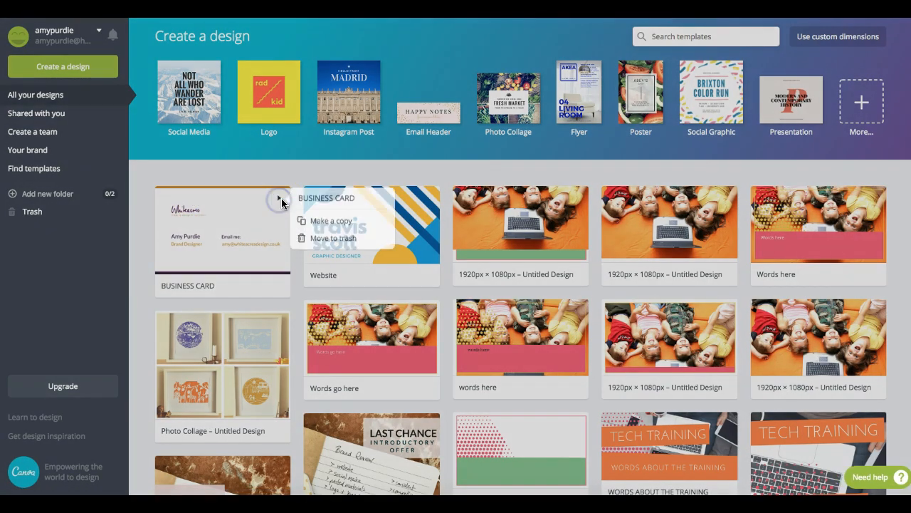
left_click(347, 223)
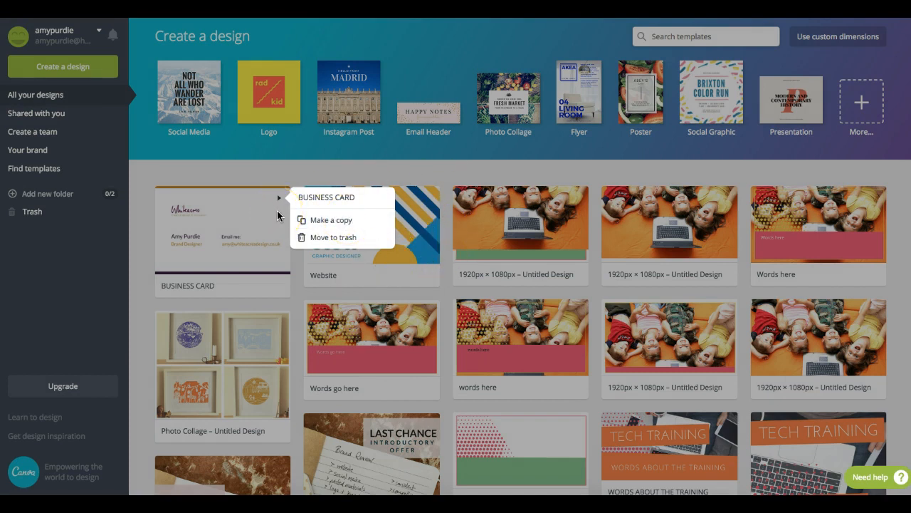
left_click(865, 137)
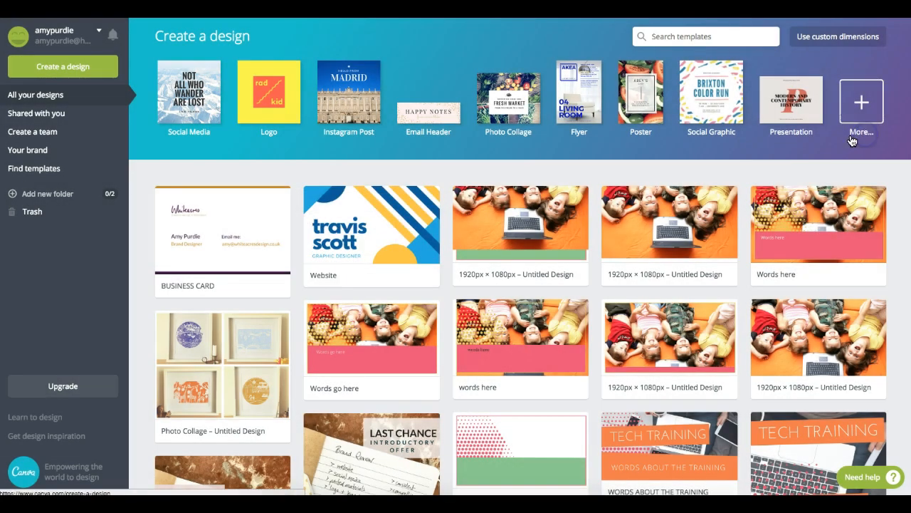
- Start a new blank A4 Letterhead design from the Documents design types
left_click(856, 137)
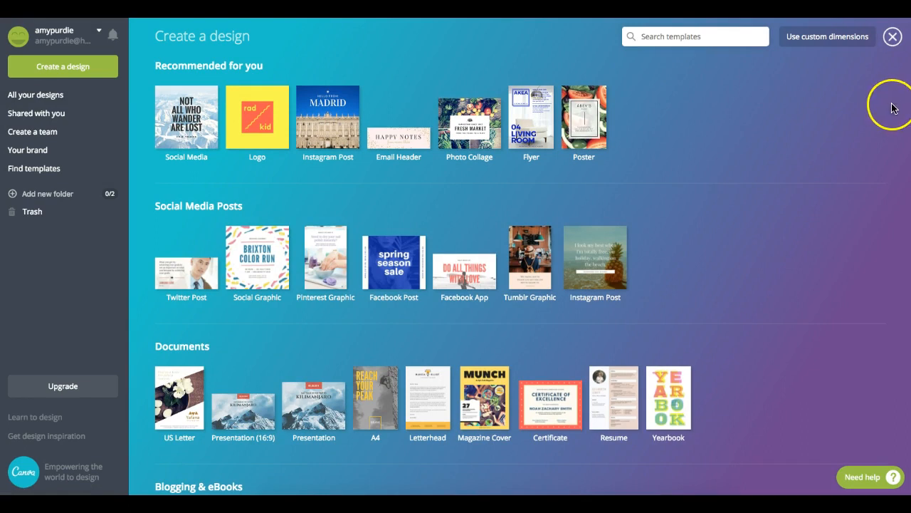
scroll(855, 130, "down", 3)
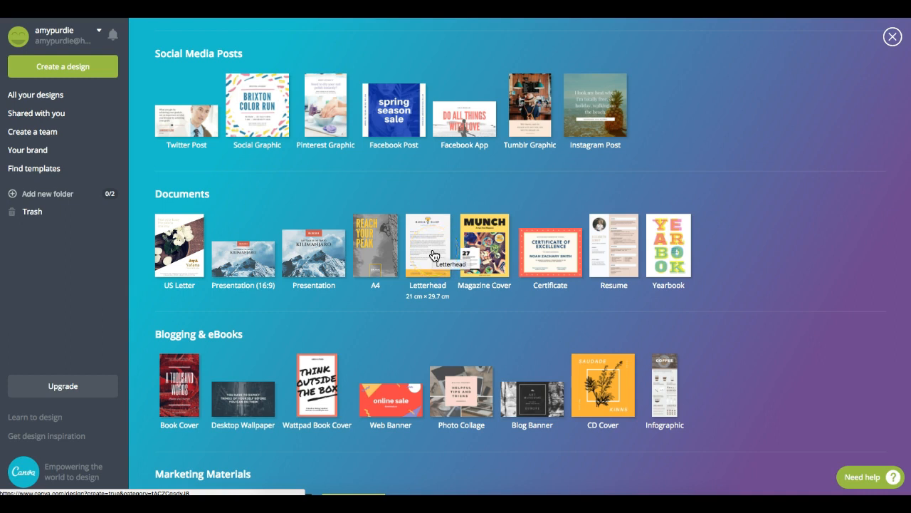
left_click(434, 255)
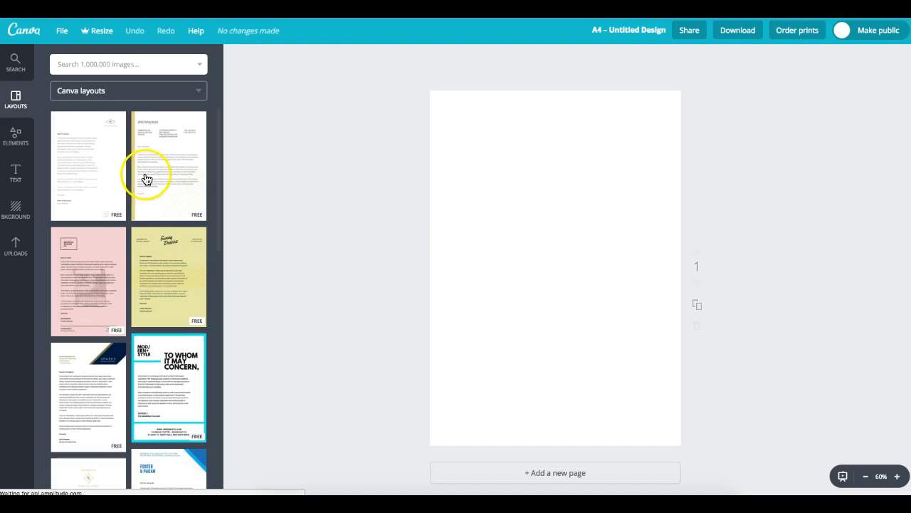
left_click_drag(218, 172, 220, 252)
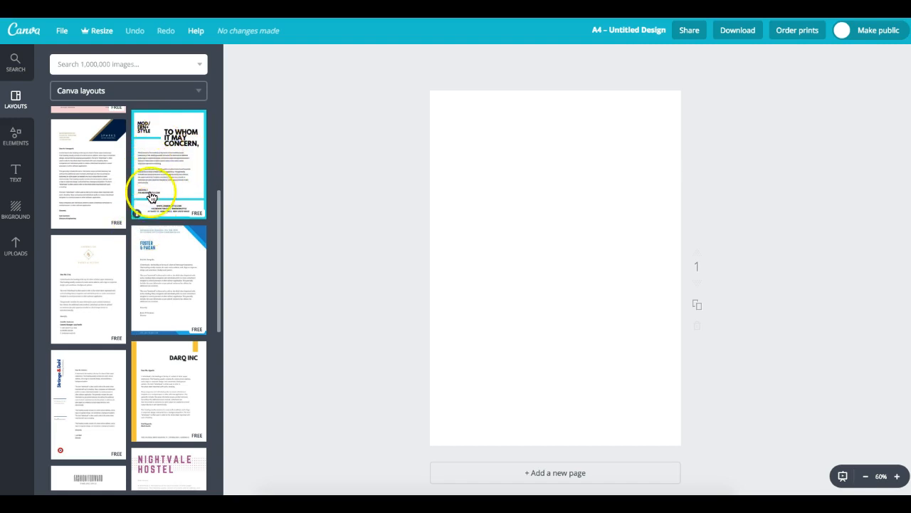
left_click_drag(221, 213, 220, 258)
left_click(183, 161)
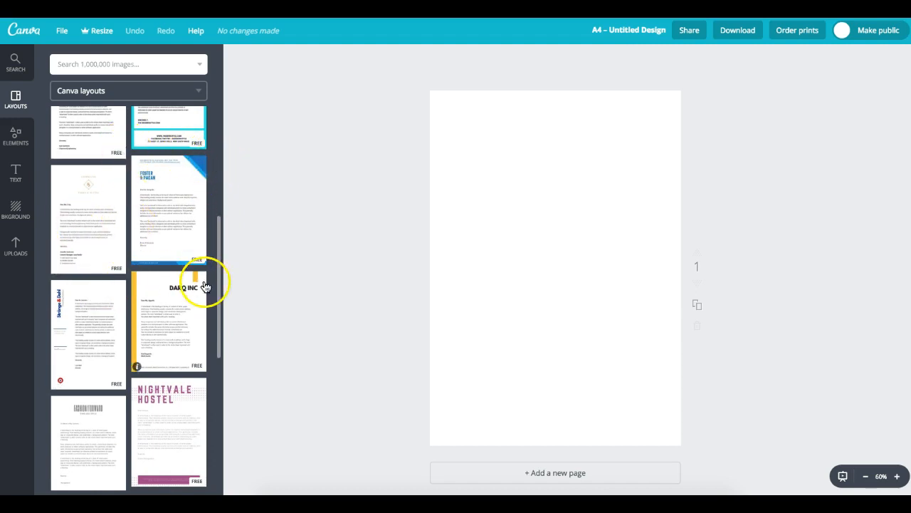
left_click_drag(220, 261, 219, 288)
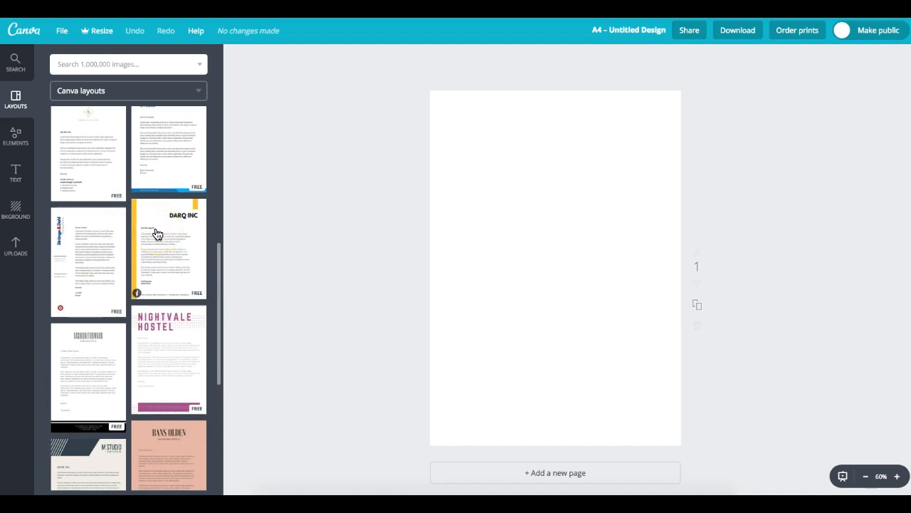
left_click_drag(220, 251, 220, 304)
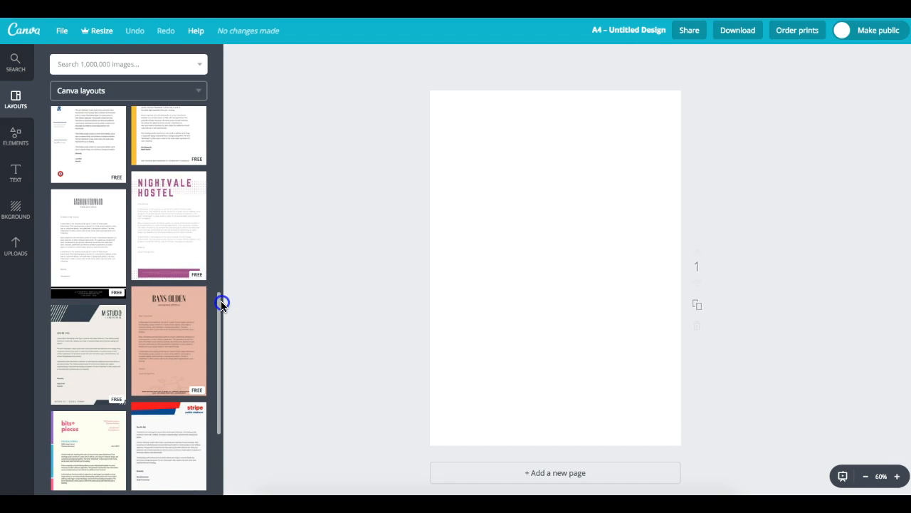
left_click_drag(220, 304, 218, 378)
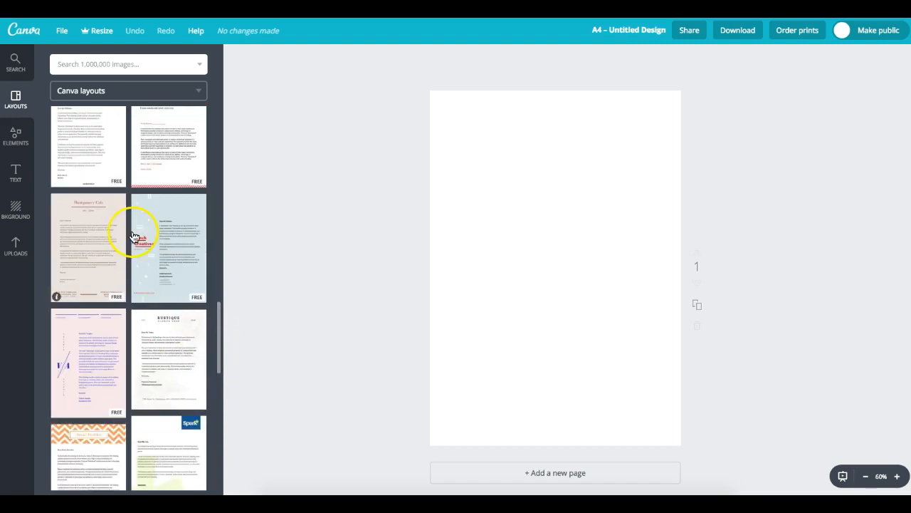
left_click_drag(219, 323, 220, 328)
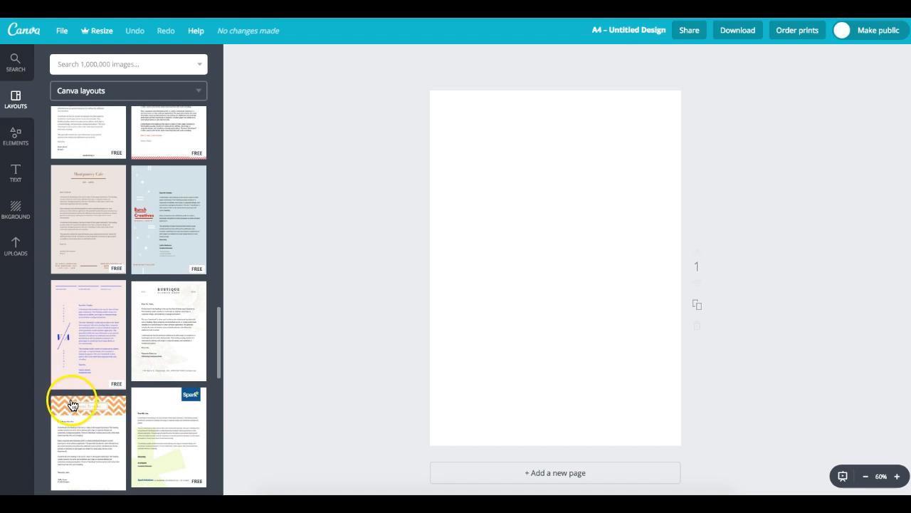
left_click_drag(220, 320, 217, 392)
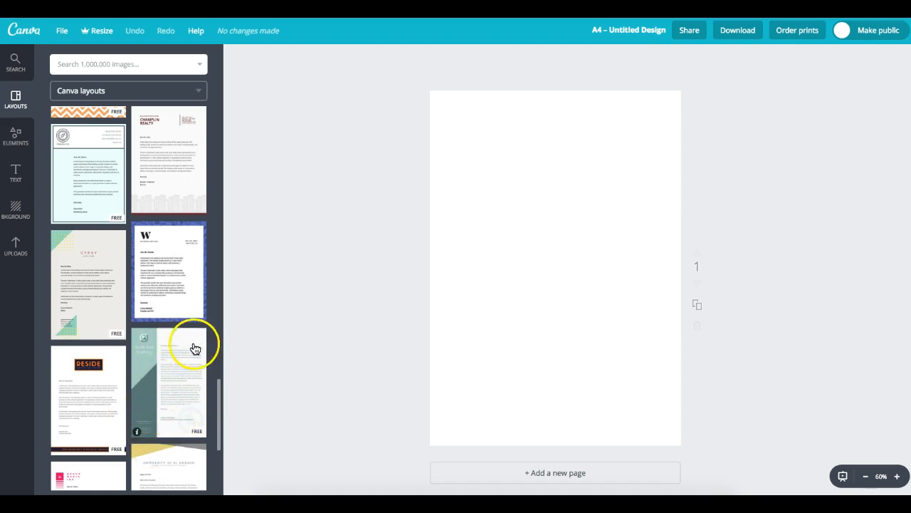
left_click_drag(220, 386, 218, 426)
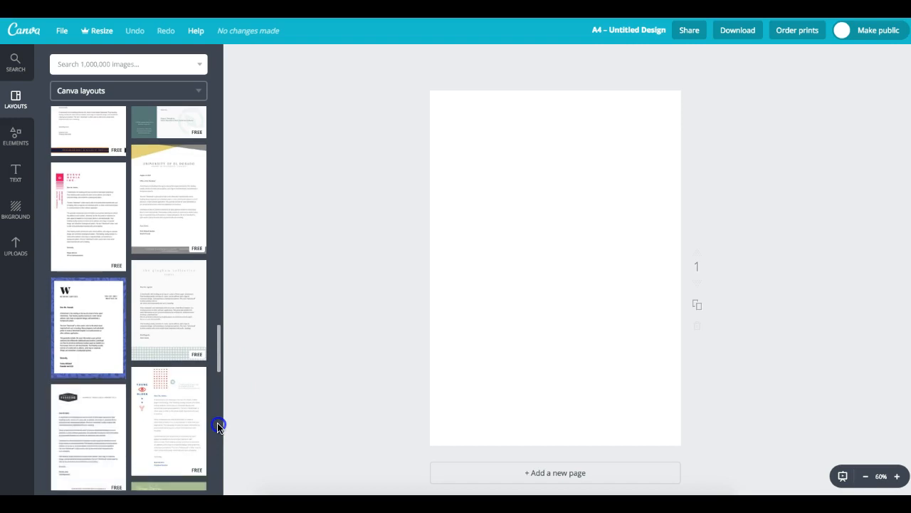
left_click_drag(217, 426, 218, 456)
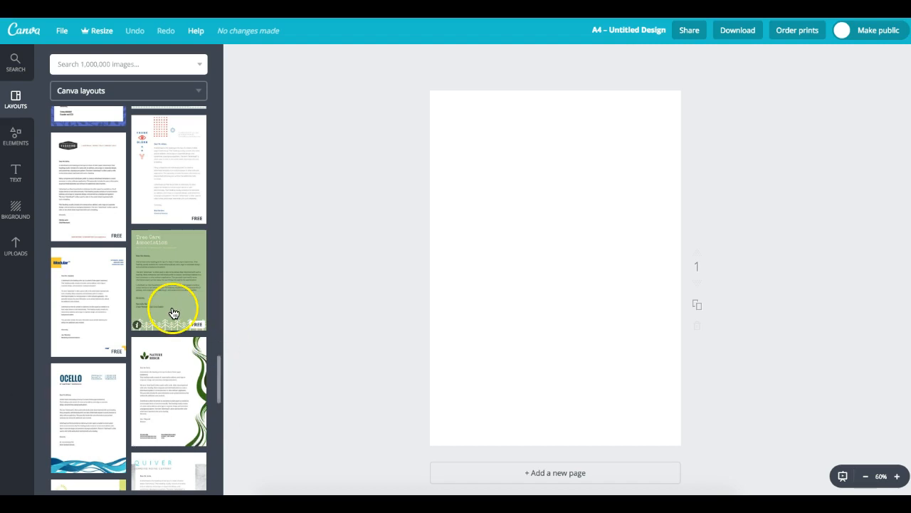
scroll(173, 313, "up", 1)
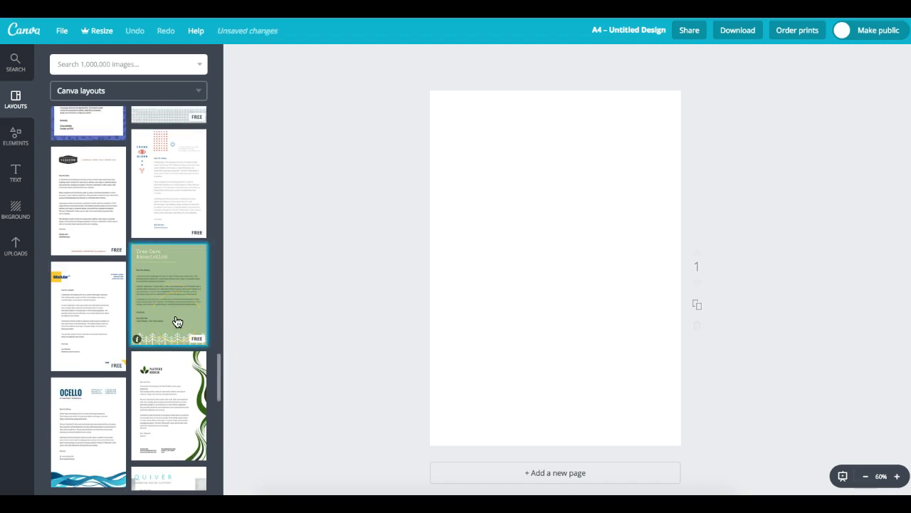
- Apply the Tree Care Association letterhead and drag its greeting, body and signature off the page
left_click(171, 318)
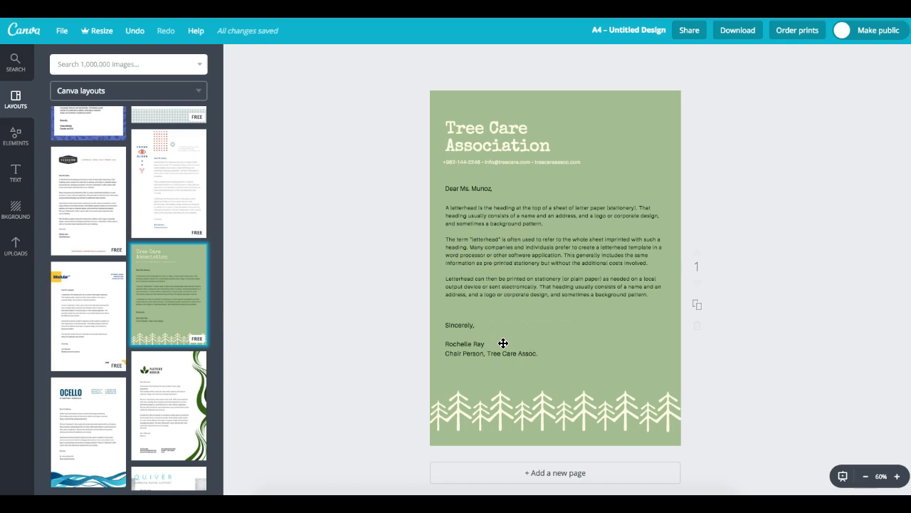
left_click(465, 186)
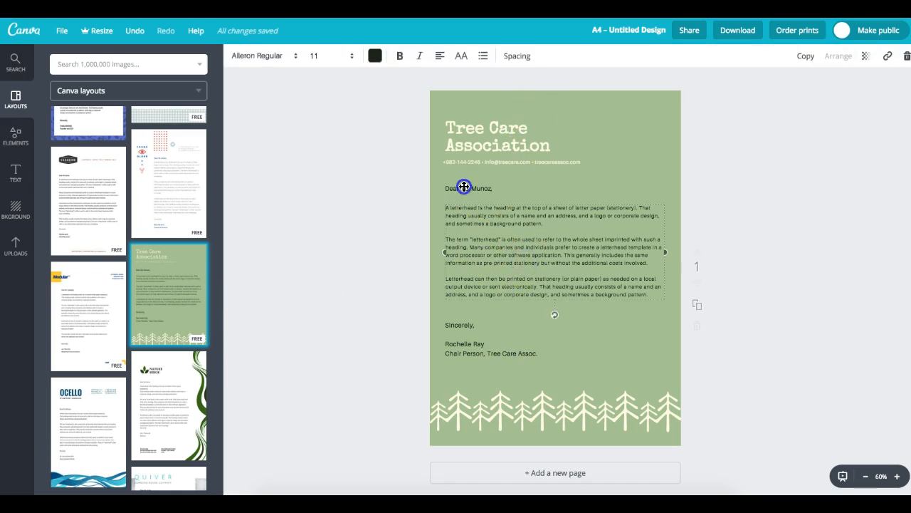
left_click(484, 189, "shift")
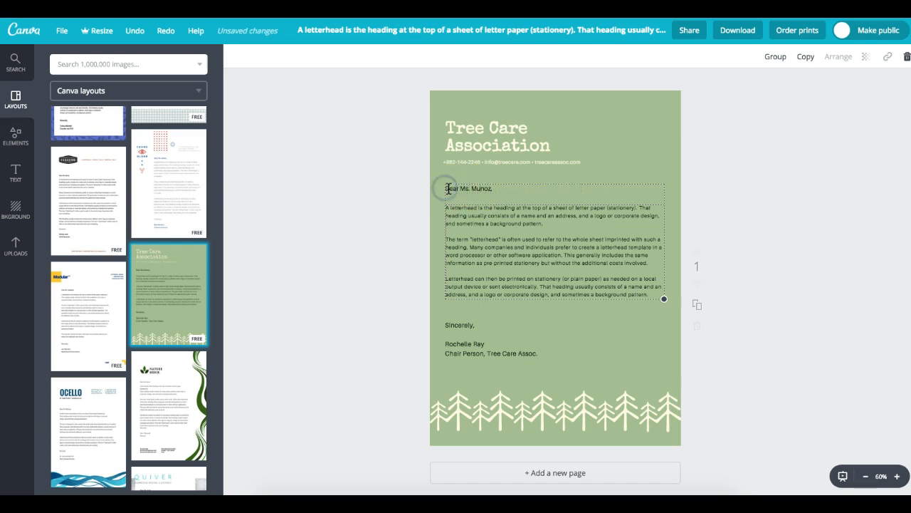
left_click_drag(451, 208, 763, 228)
left_click_drag(462, 330, 776, 321)
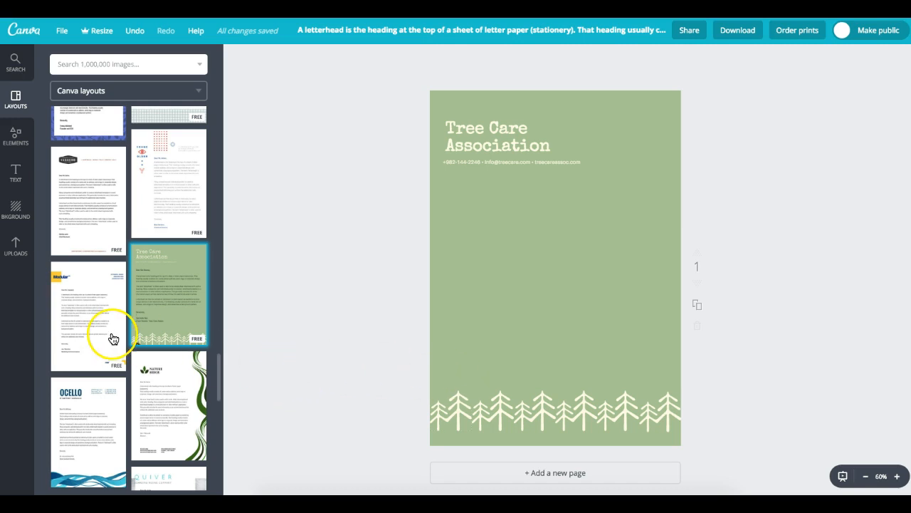
left_click(91, 213)
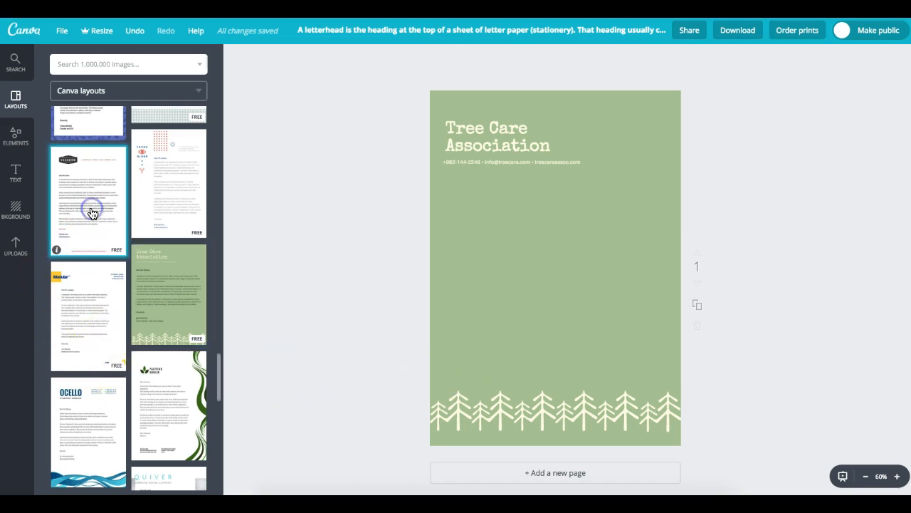
- Replace the page with Vagabond, then drag its body text, greeting and signature off the page
left_click(503, 272)
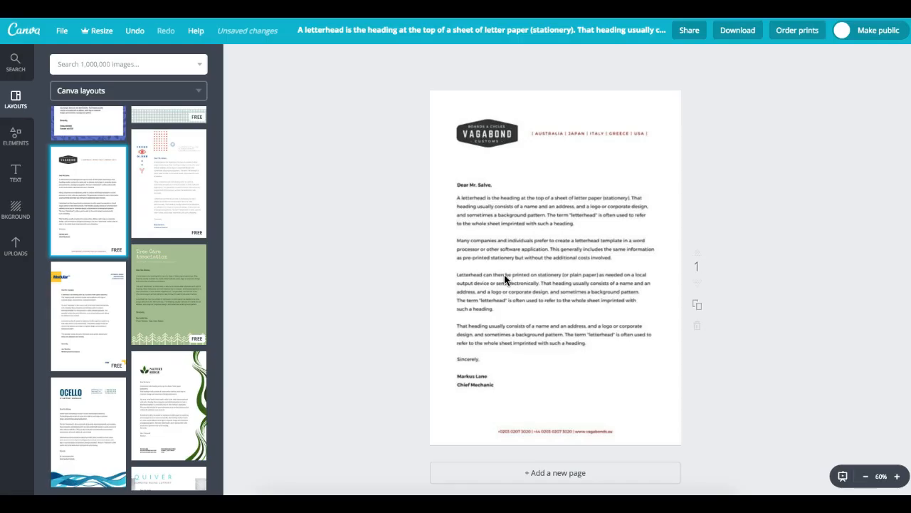
left_click_drag(514, 227, 826, 208)
left_click_drag(474, 185, 720, 185)
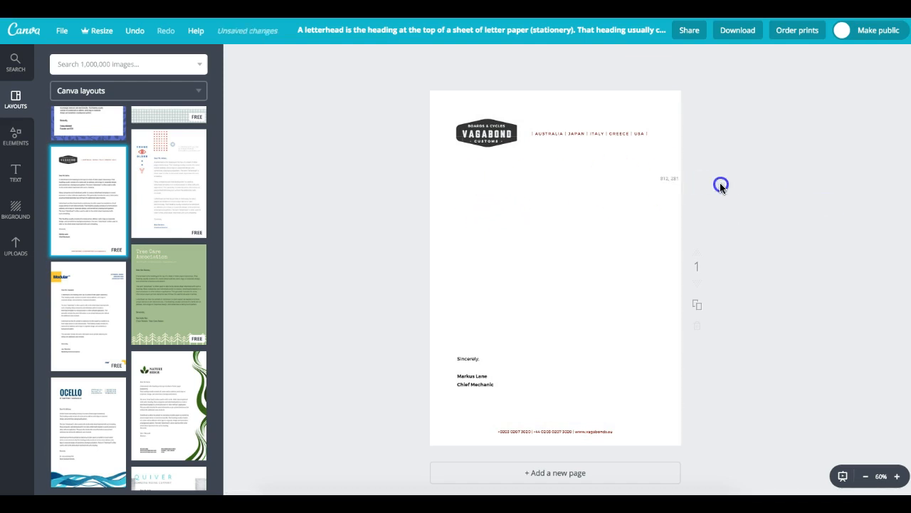
left_click(467, 360)
left_click_drag(467, 359, 746, 340)
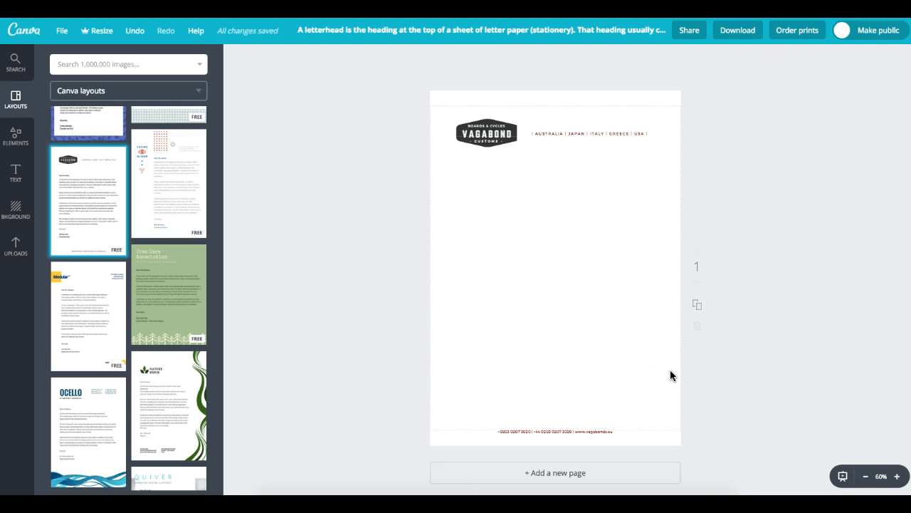
- Replace the page content with the SWITCH letterhead layout
left_click(698, 307)
left_click(686, 311)
left_click(217, 229)
left_click_drag(220, 387, 221, 420)
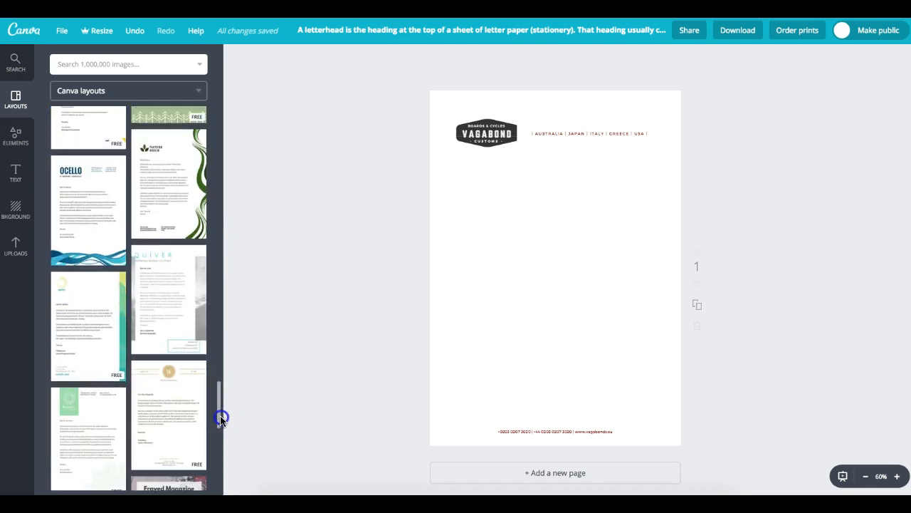
left_click(72, 348)
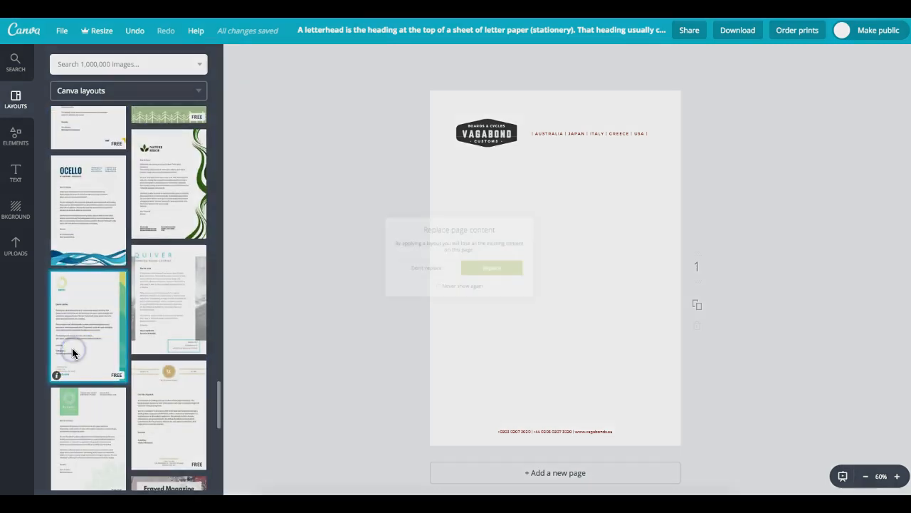
left_click(511, 276)
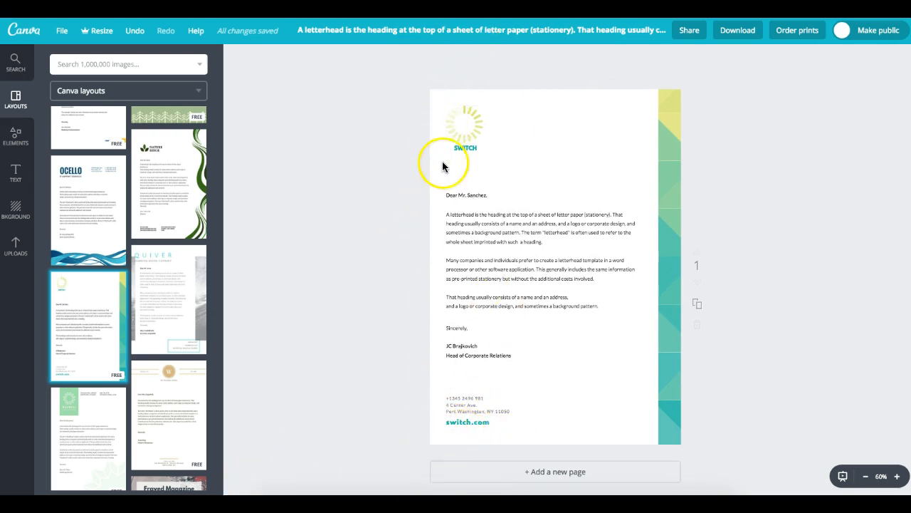
- Apply the Waldorf School letterhead layout and nudge its footer line slightly upward
scroll(446, 413, "down", 1)
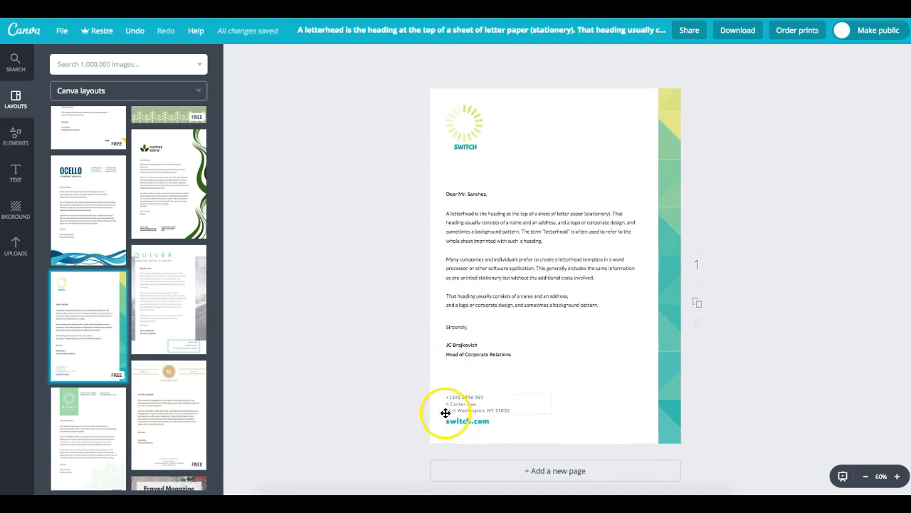
left_click(179, 373)
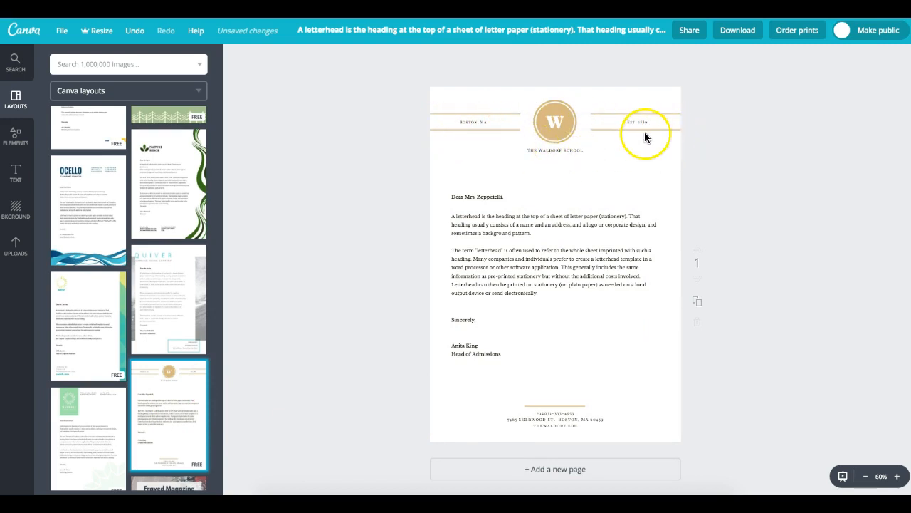
scroll(558, 414, "down", 1)
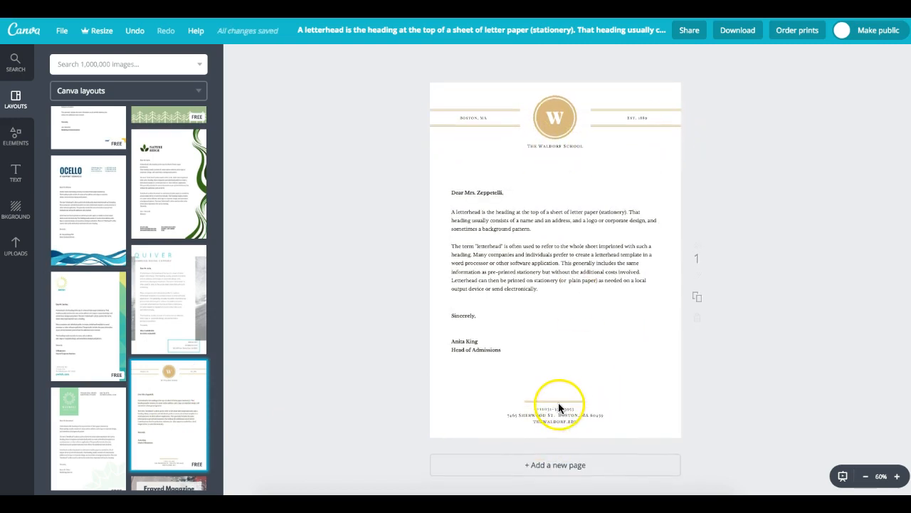
mouse_move(536, 401)
left_mouse_down()
mouse_move(535, 382)
mouse_move(534, 400)
left_mouse_up()
left_click_drag(219, 386, 209, 489)
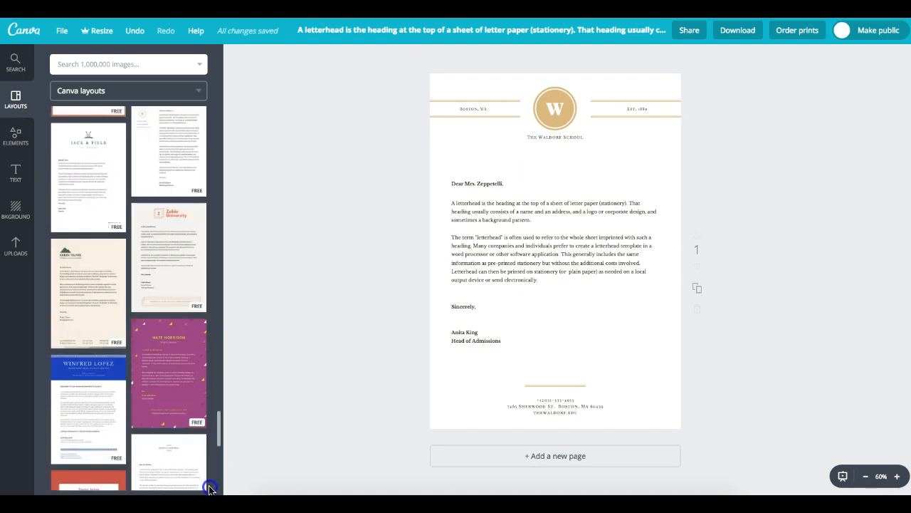
- Try the purple graphic-designer layout, then switch to the Marx Worldwide letterhead
left_click(176, 392)
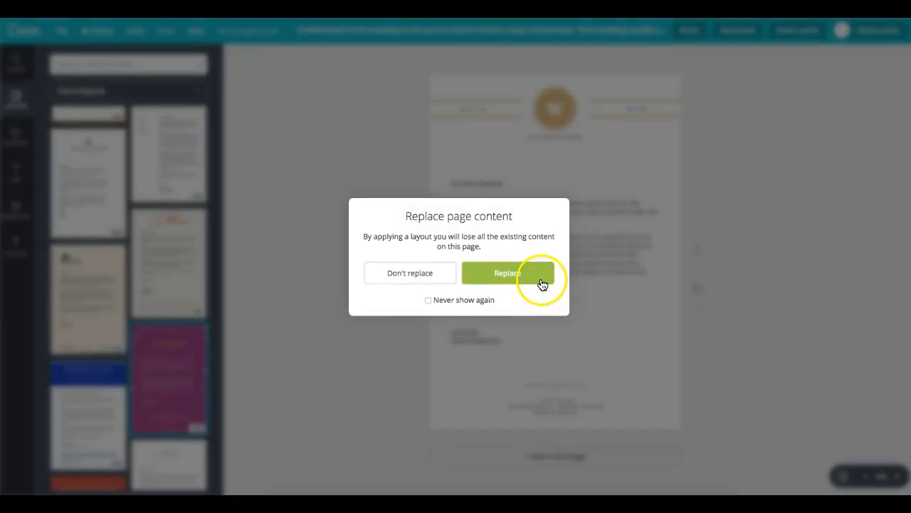
left_click(508, 273)
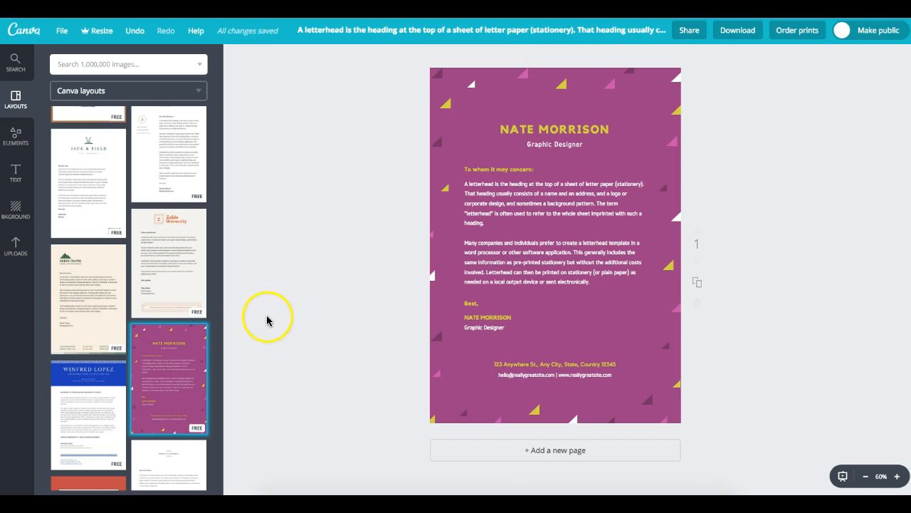
left_click_drag(218, 439, 282, 94)
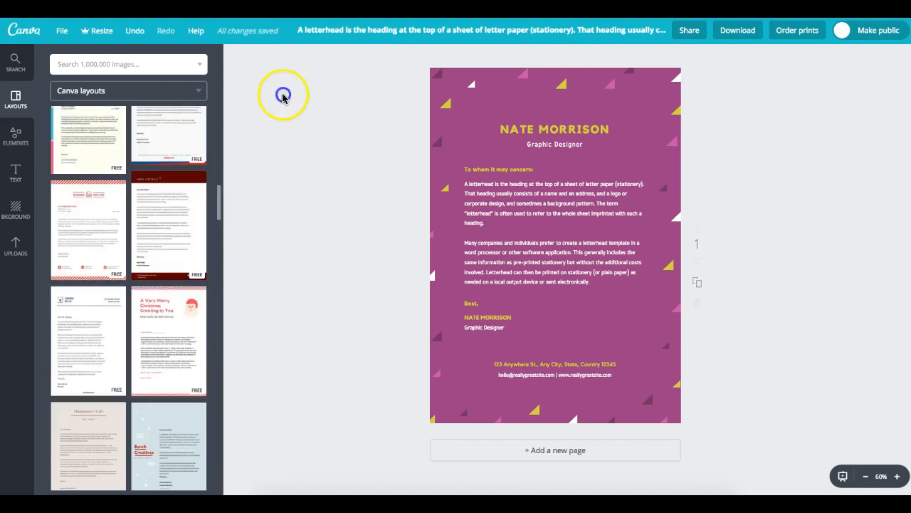
left_click(103, 148)
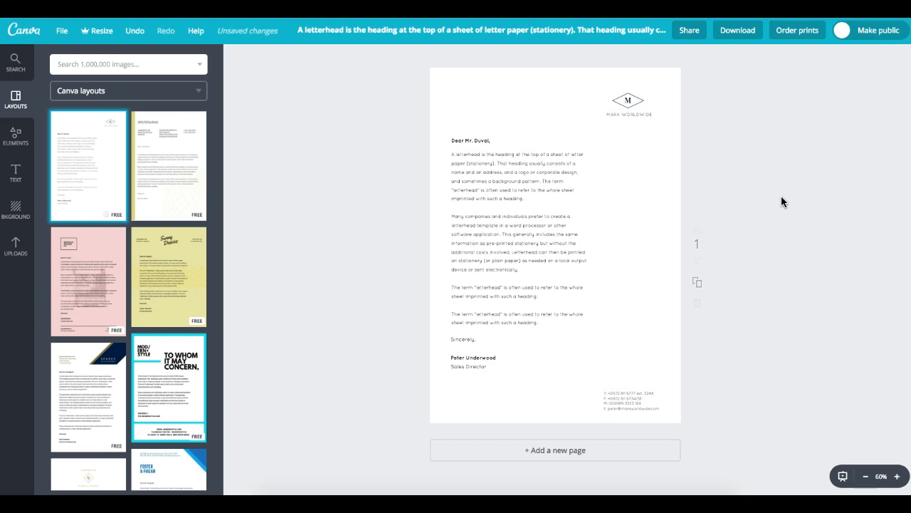
- Drag the greeting, body text, signature and M logo off the Marx Worldwide page
left_click(541, 203)
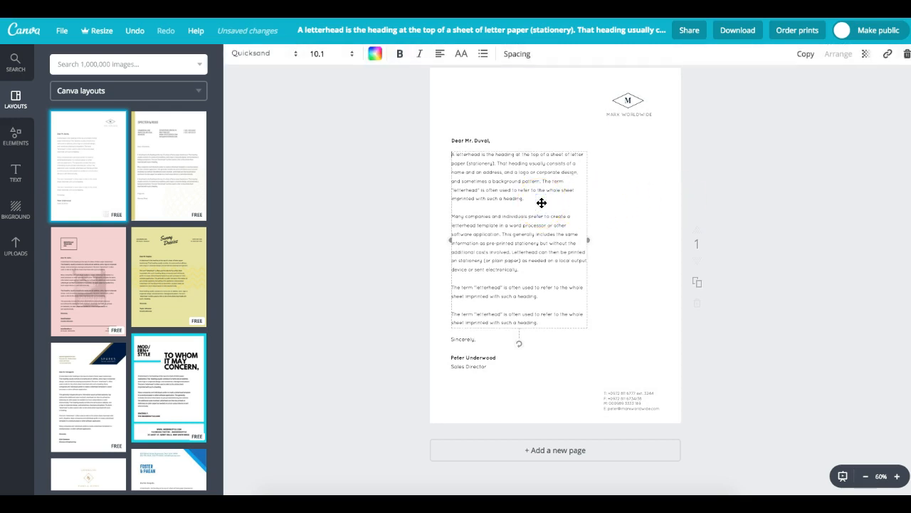
left_click(475, 139)
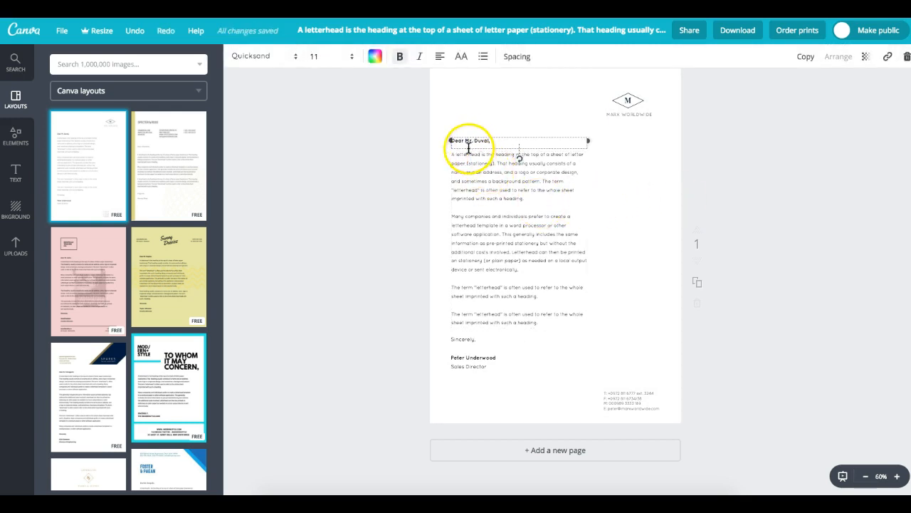
left_click_drag(541, 148, 306, 163)
left_click_drag(459, 183, 276, 243)
left_click_drag(466, 340, 275, 326)
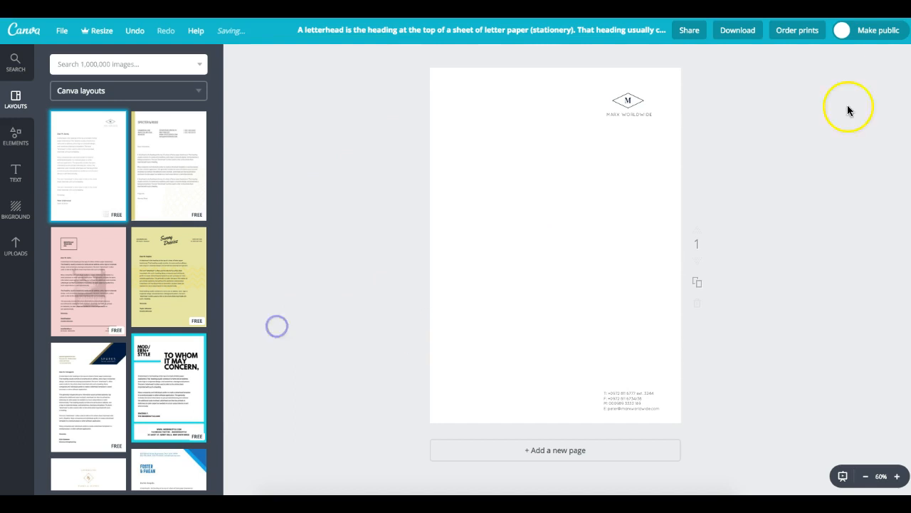
left_click(617, 111)
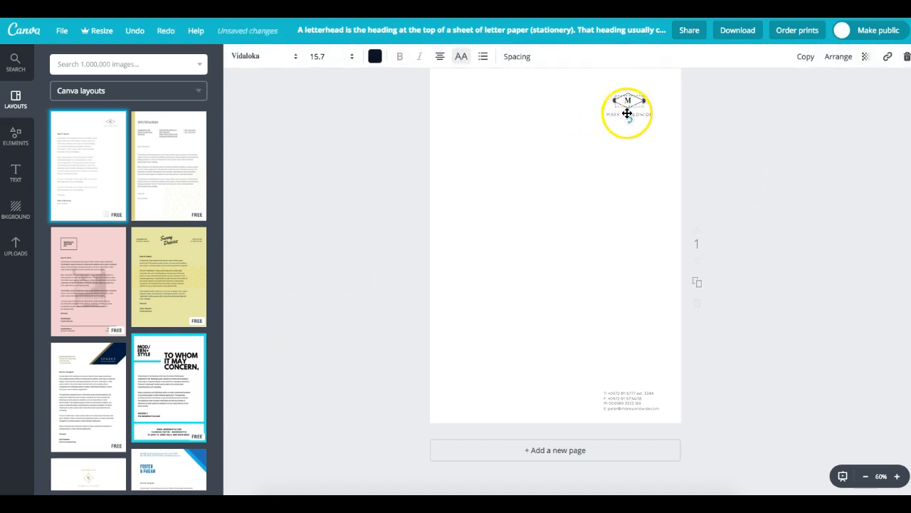
left_click_drag(627, 114, 746, 103)
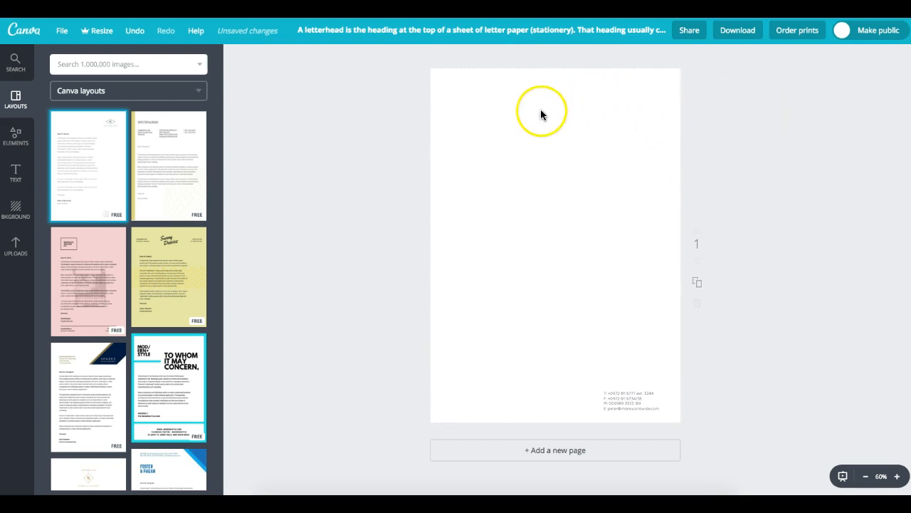
- Add the Whiteacres logo from Uploads, delete the large copy, and enlarge the small one top right
left_click(16, 258)
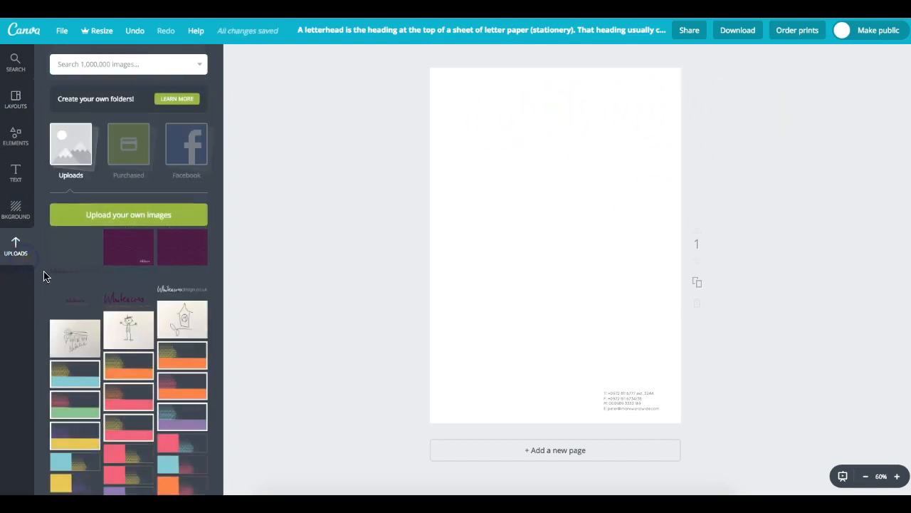
left_click(128, 296)
left_click_drag(517, 230, 627, 130)
key("ctrl+z")
left_click(570, 256)
key("Delete")
left_click(646, 146)
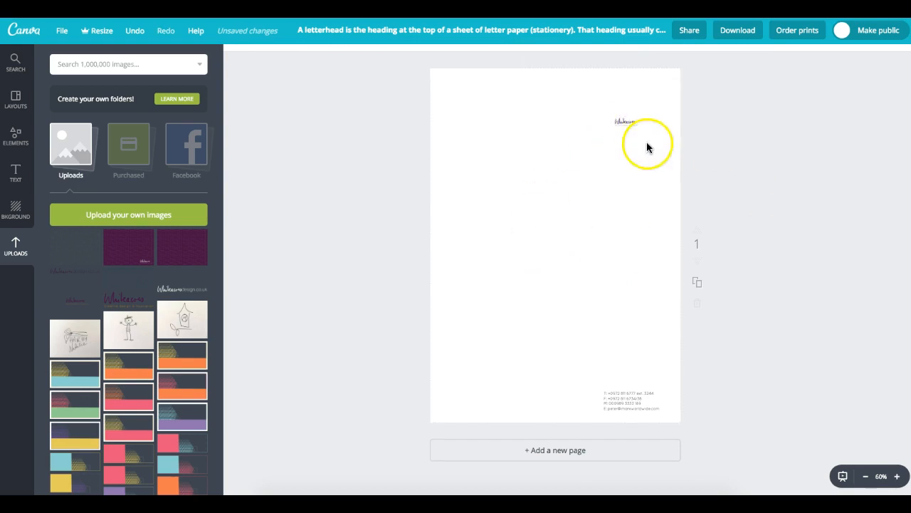
left_click(620, 130)
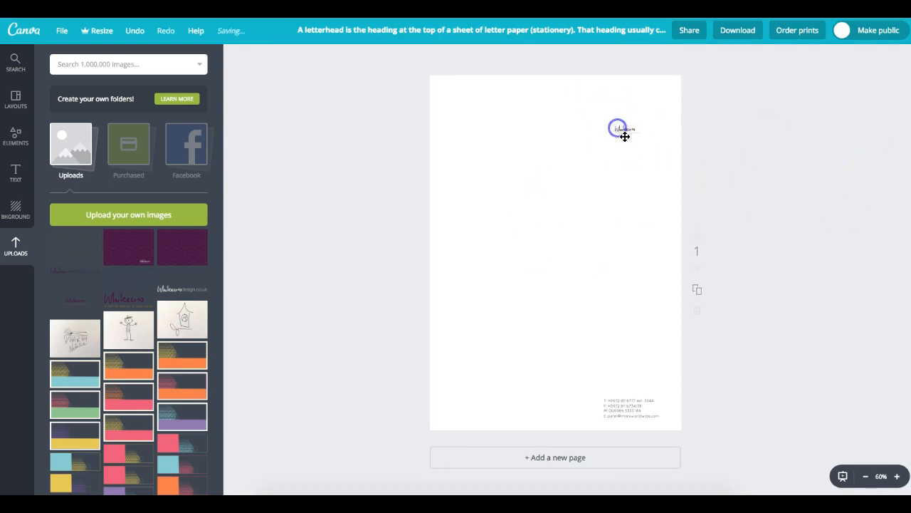
left_click_drag(616, 132, 631, 106)
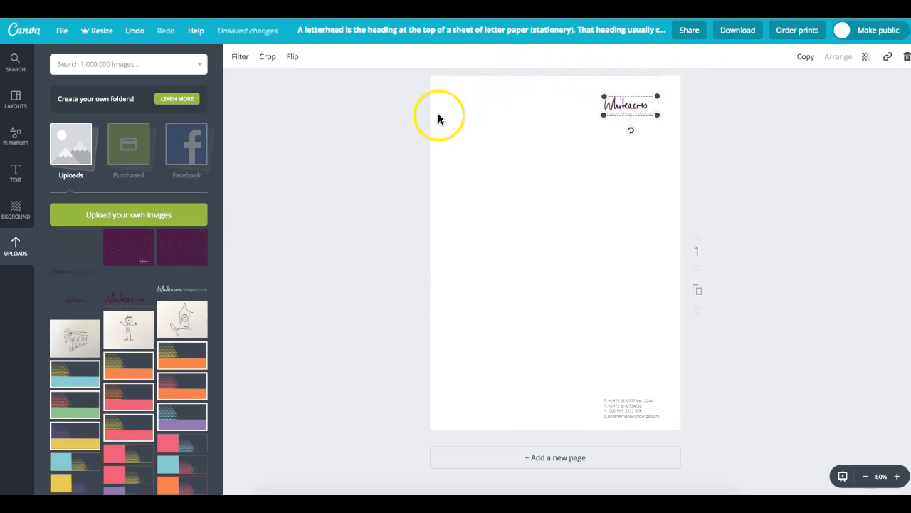
left_click(806, 84)
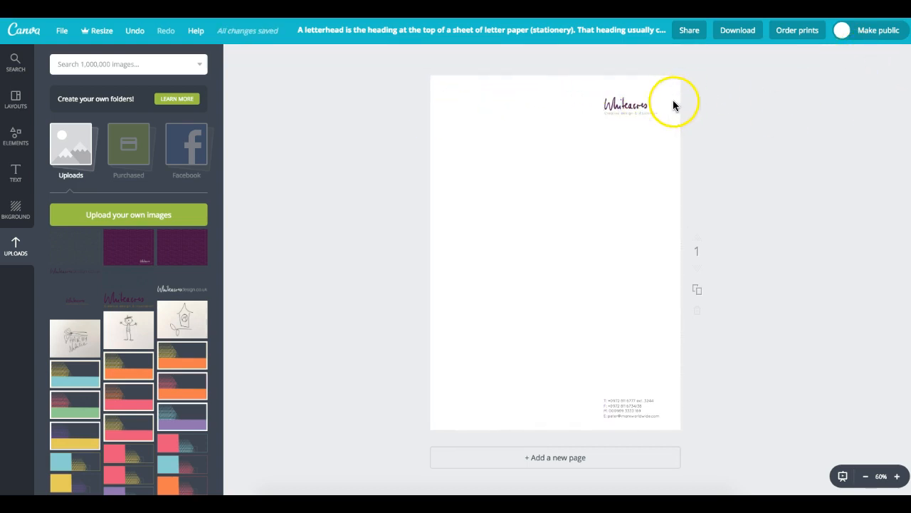
- Check the Whiteacres logo's transparency setting without changing it
left_click(629, 103)
left_click(865, 57)
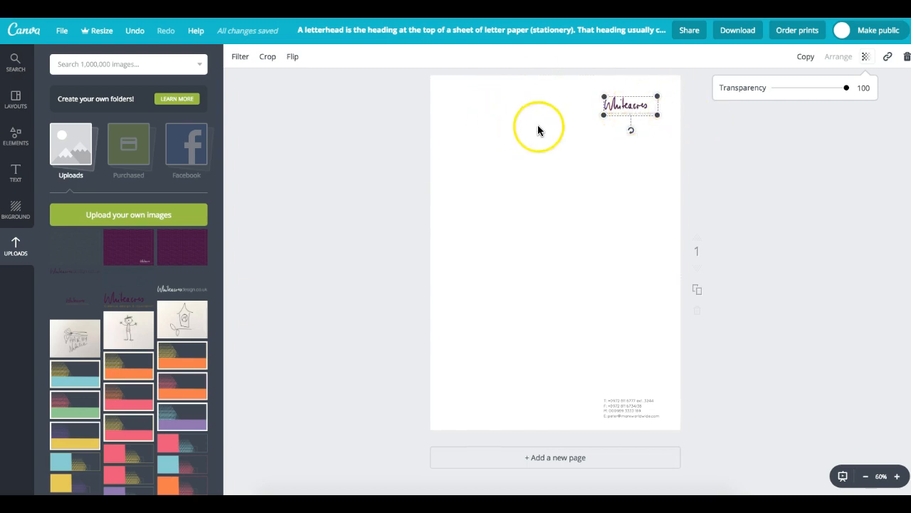
left_click(681, 166)
left_click(718, 160)
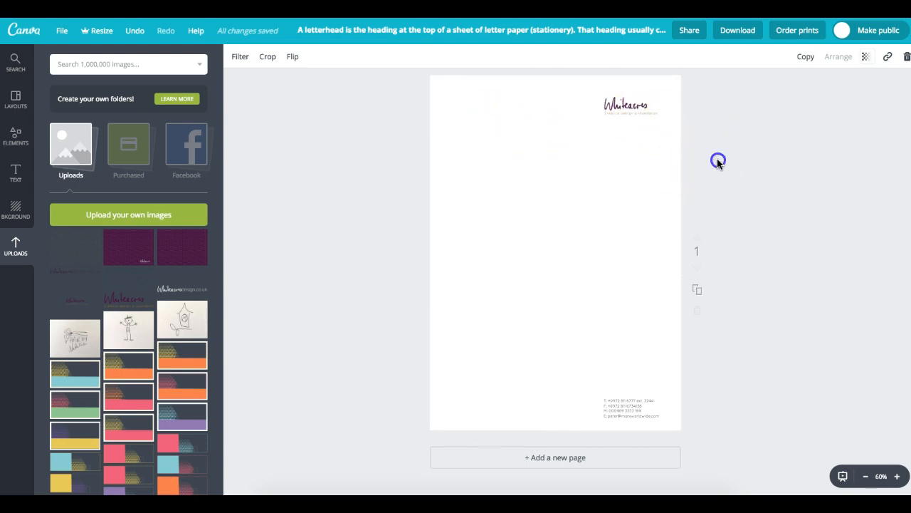
- Look at the logo's link and flip options, then begin cropping it
left_click(596, 116)
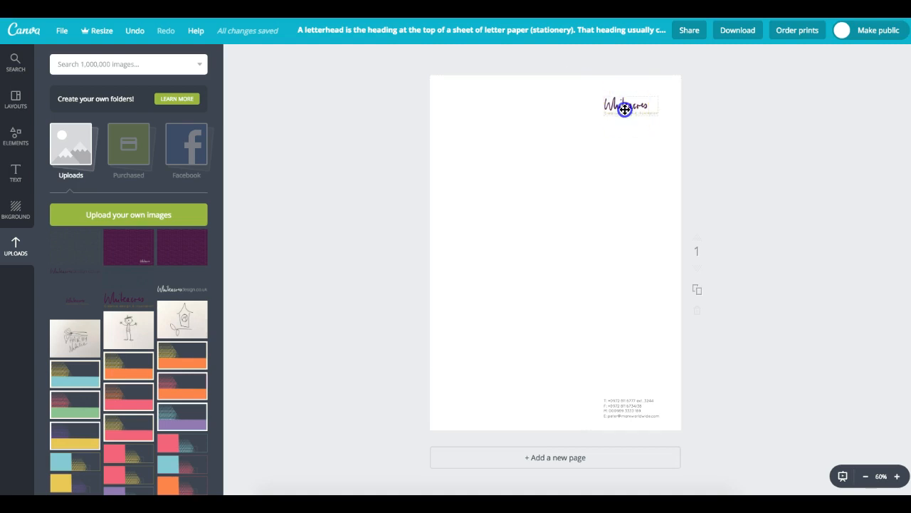
left_click(626, 106)
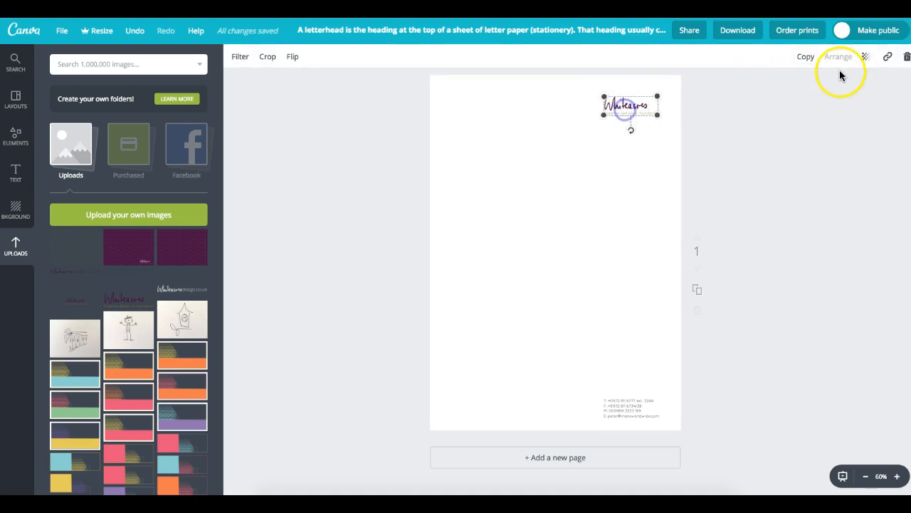
left_click(887, 58)
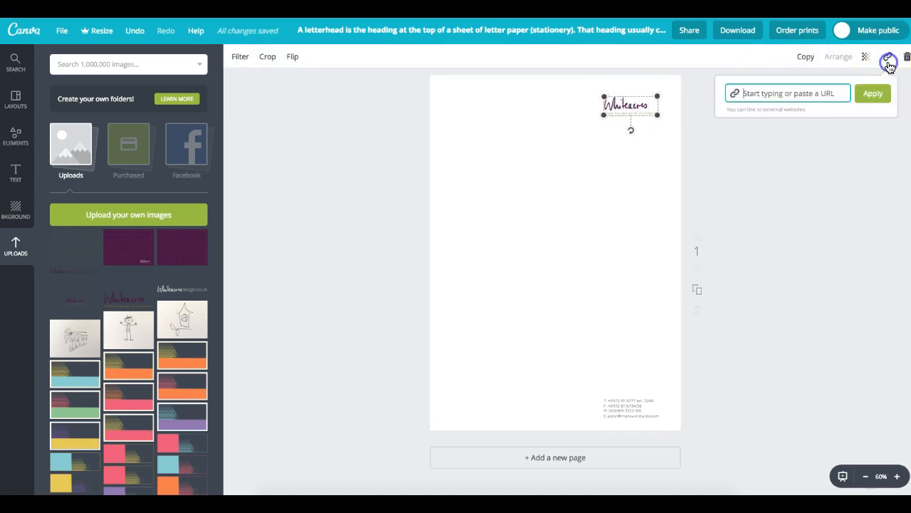
left_click(867, 138)
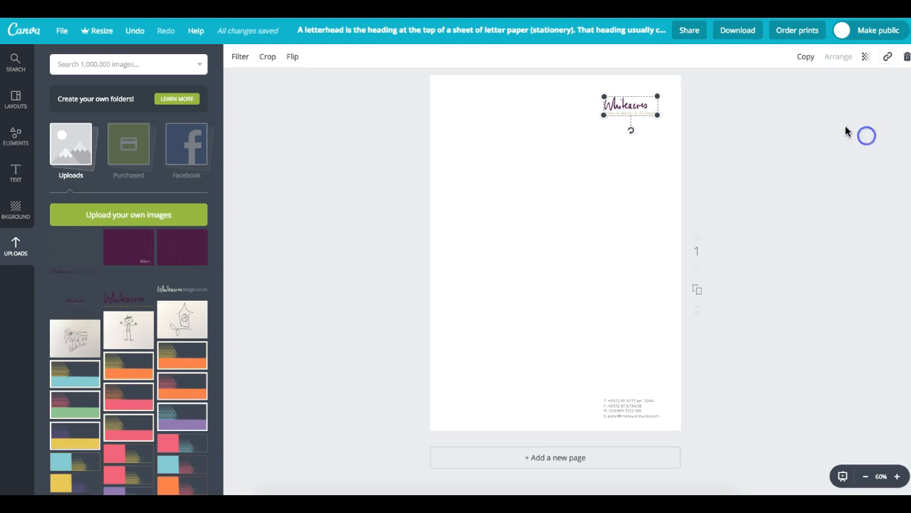
left_click(292, 60)
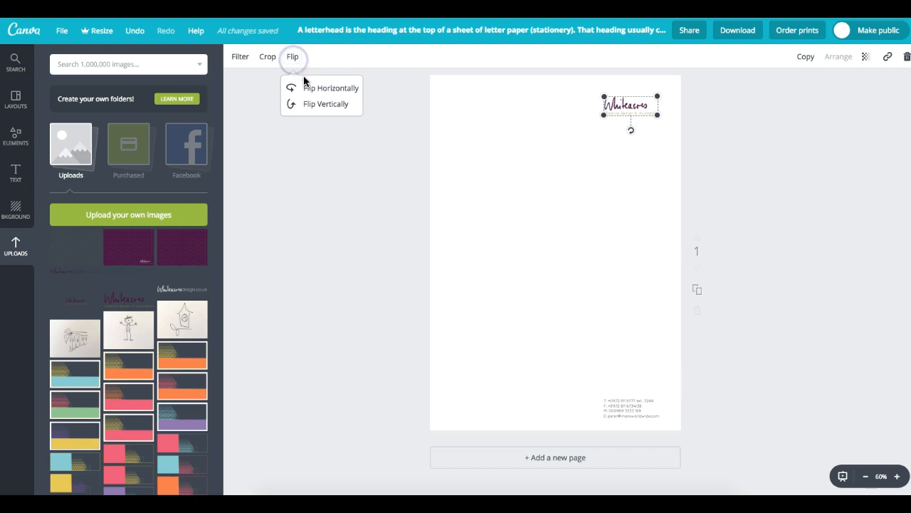
left_click(269, 59)
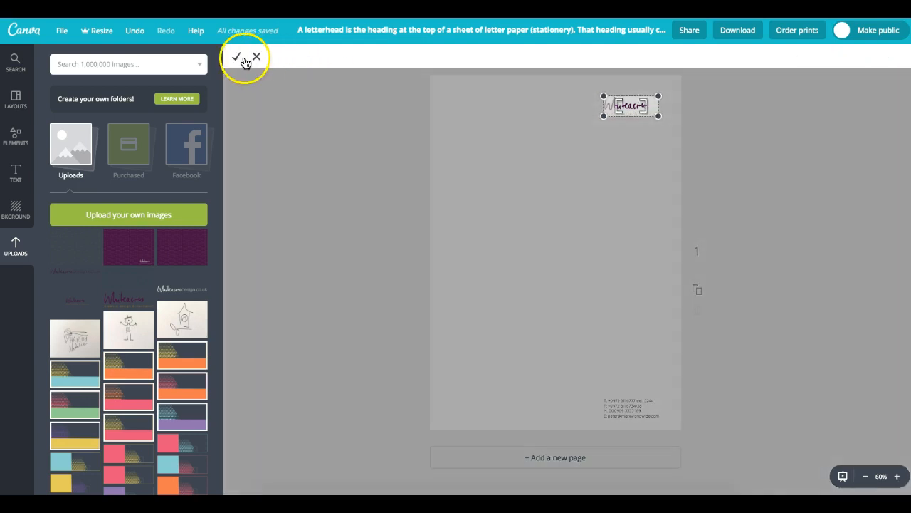
- Finish cropping the Whitacres logo and set its filter Contrast to +1
left_click(243, 60)
left_click(240, 58)
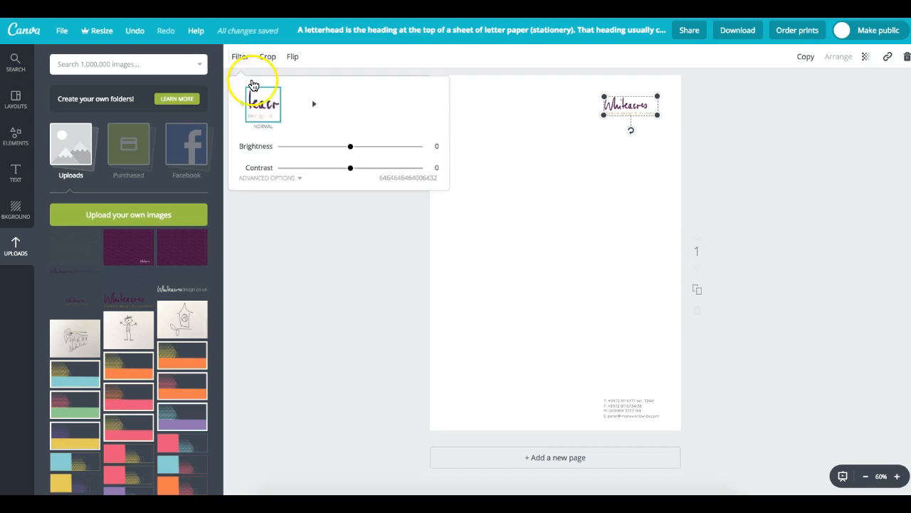
left_click_drag(353, 146, 352, 171)
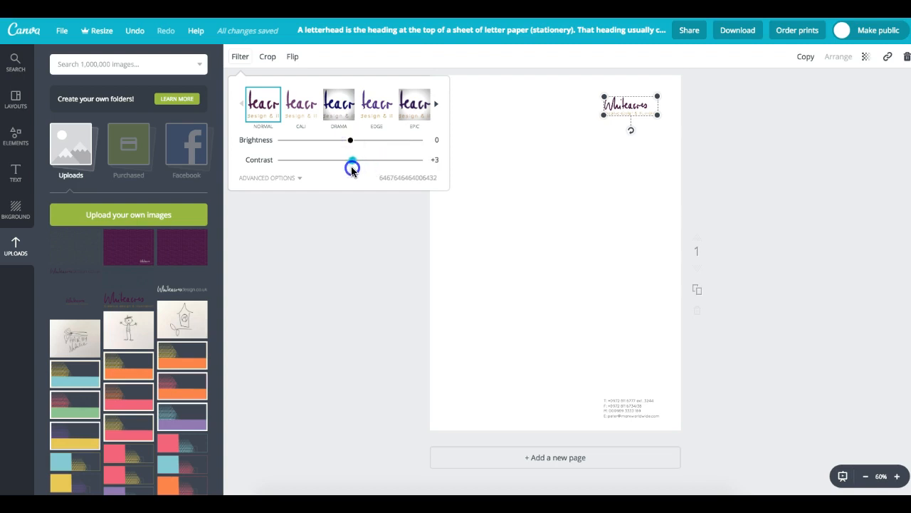
left_click(300, 179)
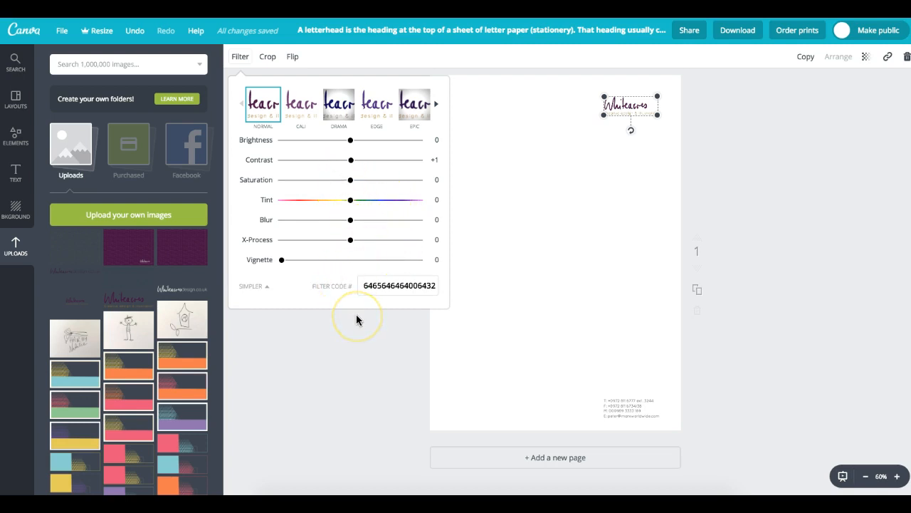
left_click_drag(362, 292, 490, 294)
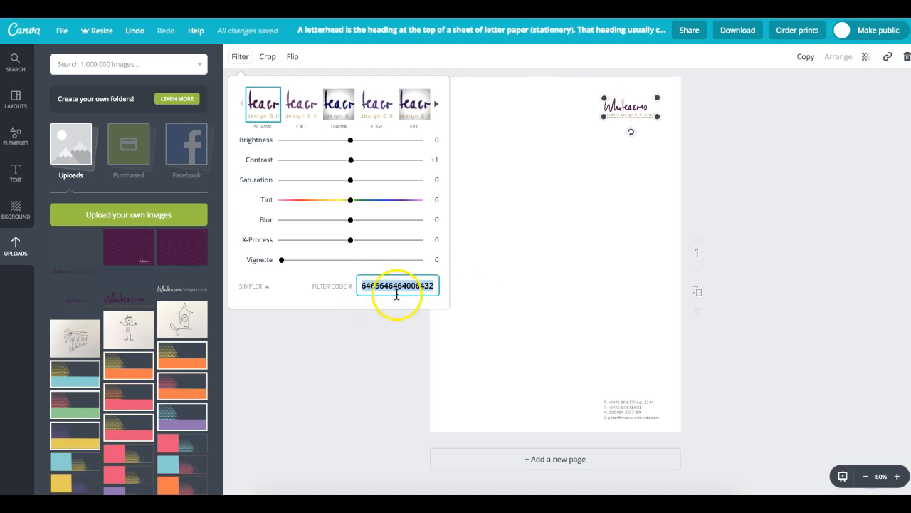
left_click(807, 147)
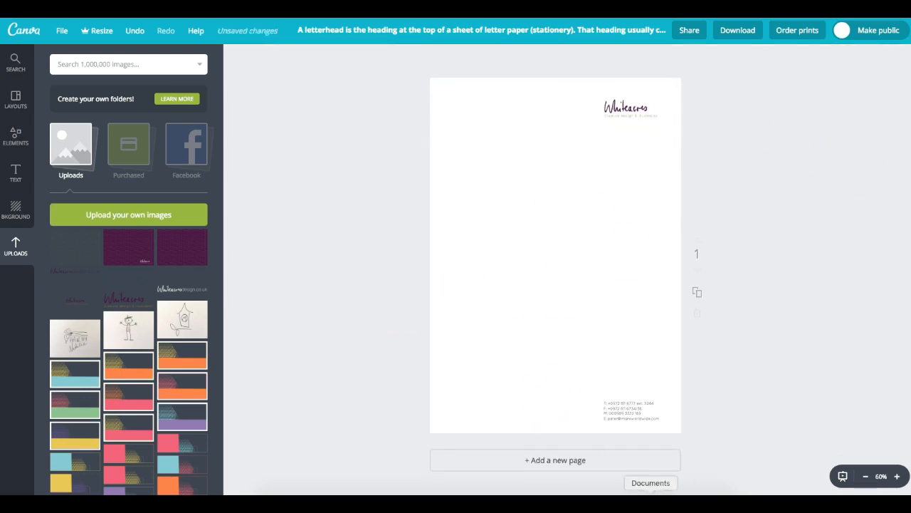
left_click(621, 415)
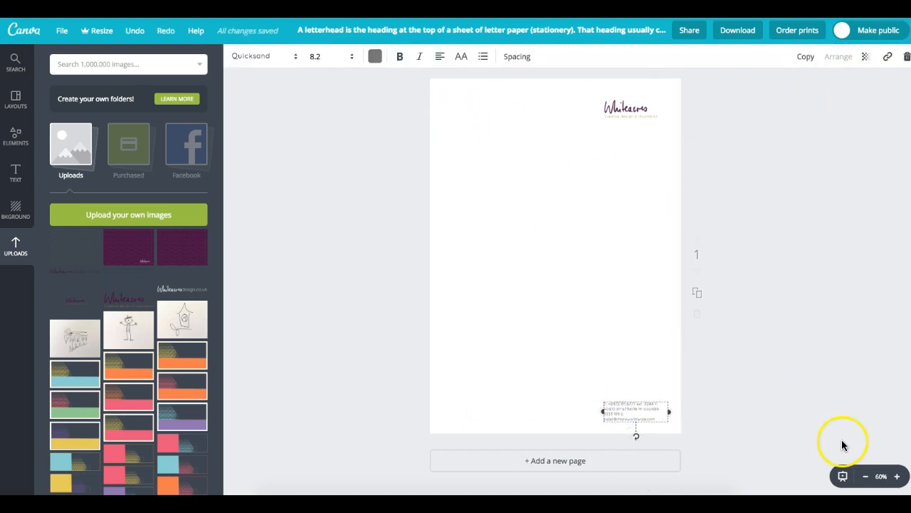
- Zoom the page to 125% and select the footer contact details text
left_click(898, 477)
left_click(898, 477)
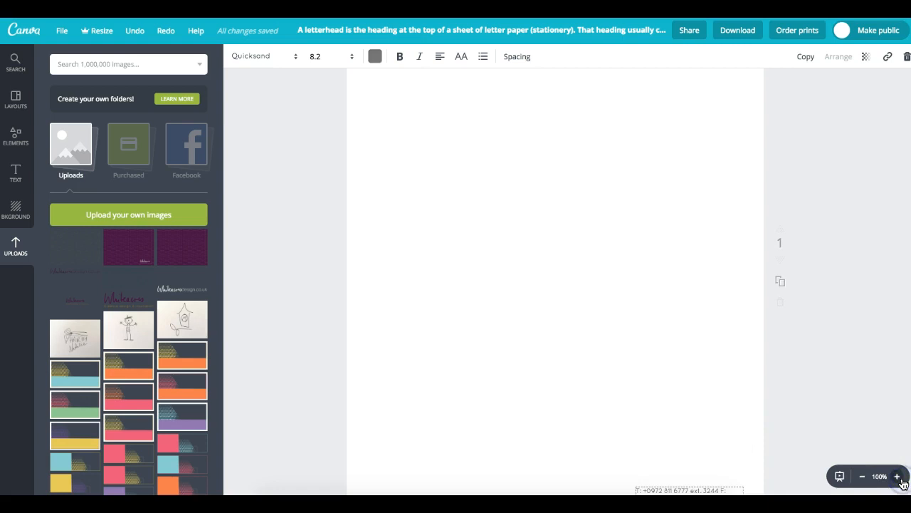
left_click(898, 476)
left_click_drag(550, 409, 356, 118)
left_click(746, 418)
left_click_drag(881, 420, 724, 309)
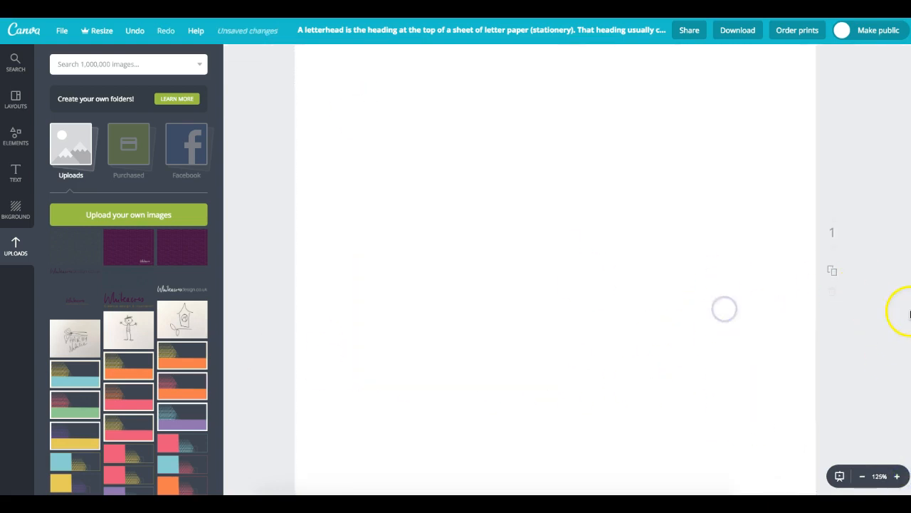
left_click(693, 286)
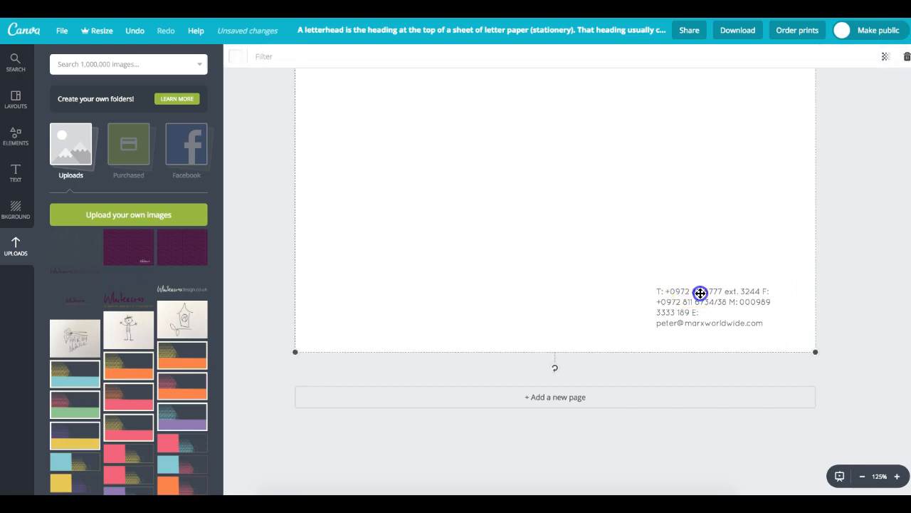
left_click(684, 292)
left_click_drag(665, 292, 773, 292)
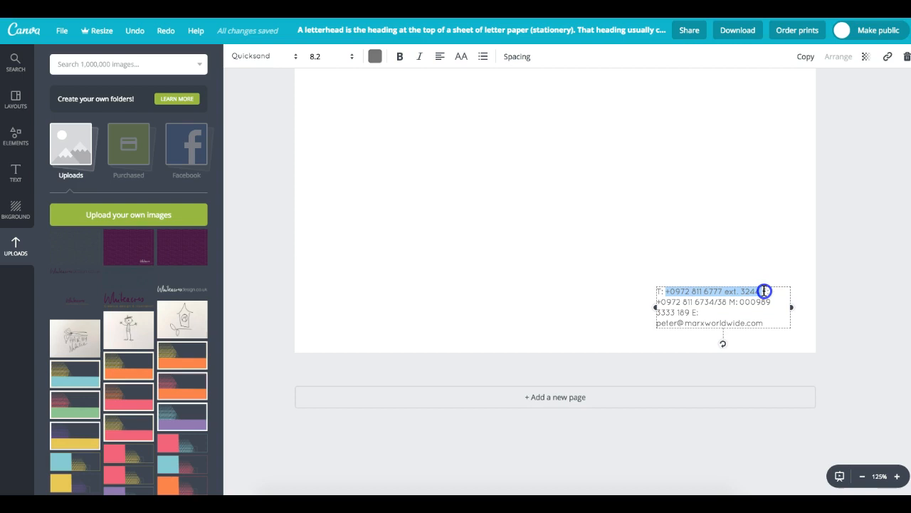
scroll(764, 291, "down", 1)
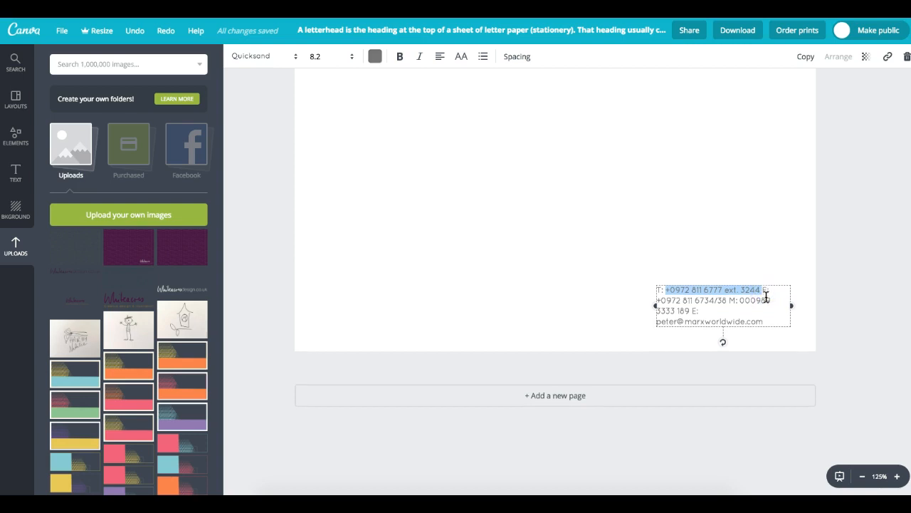
- Break the contact details so fax, mobile and e-mail each start a new line
left_click(762, 280)
key("Return")
left_click(739, 292)
key("Return")
left_click(739, 301)
key("Return")
- Delete the old phone, fax and mobile details and enter the new phone, e-mail and website lines
left_click_drag(761, 279, 683, 279)
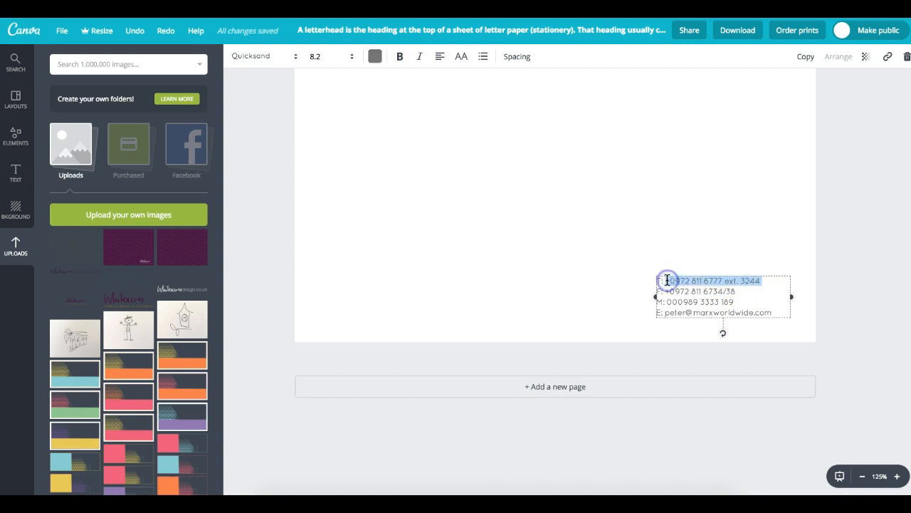
key("BackSpace")
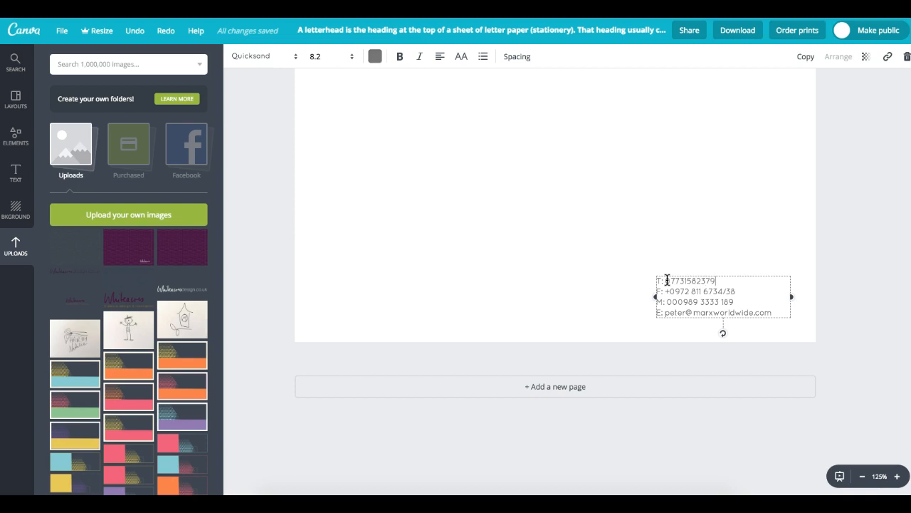
left_click(656, 290)
left_click_drag(741, 294, 796, 293)
key("BackSpace")
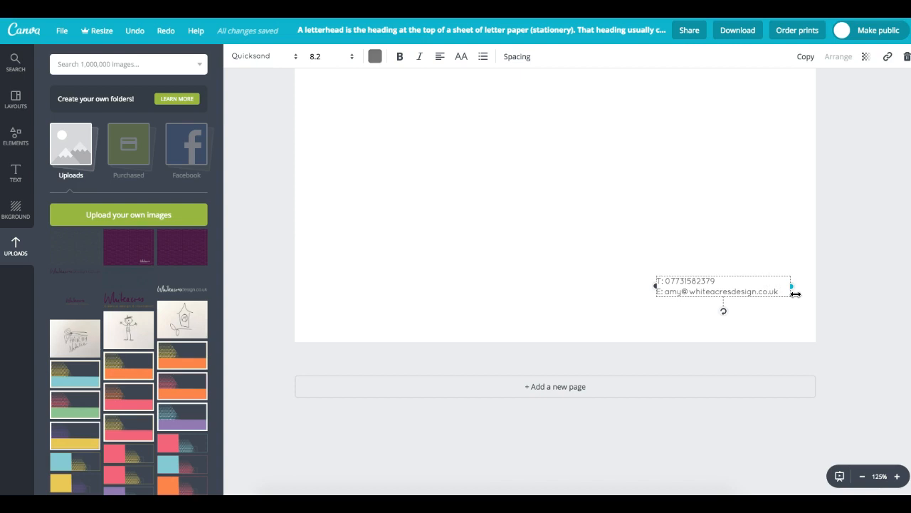
key("Return")
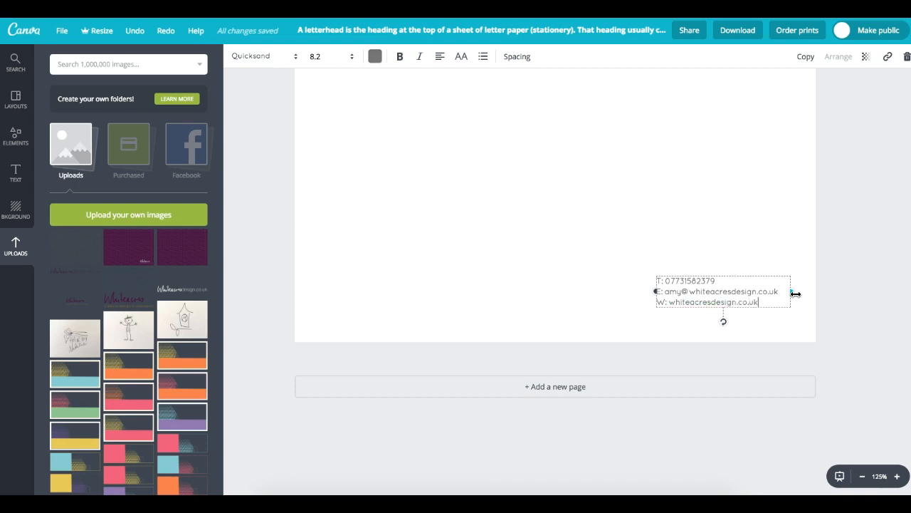
left_click(638, 273)
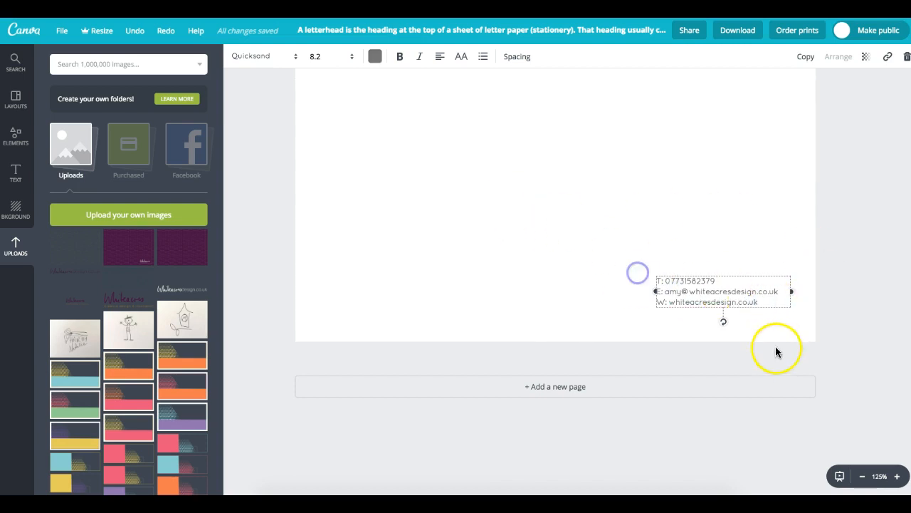
- Set all three contact lines in the Lato font
left_click_drag(765, 303, 665, 268)
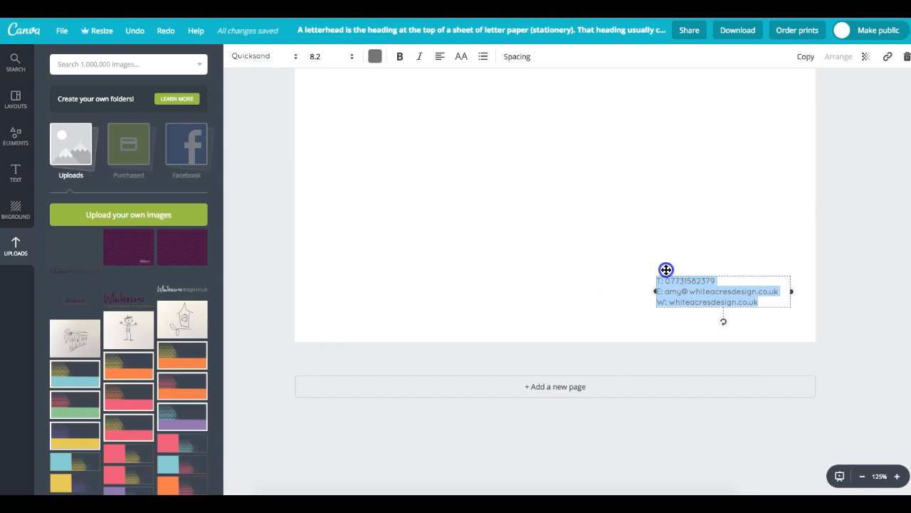
left_click(289, 59)
left_click_drag(417, 268, 409, 198)
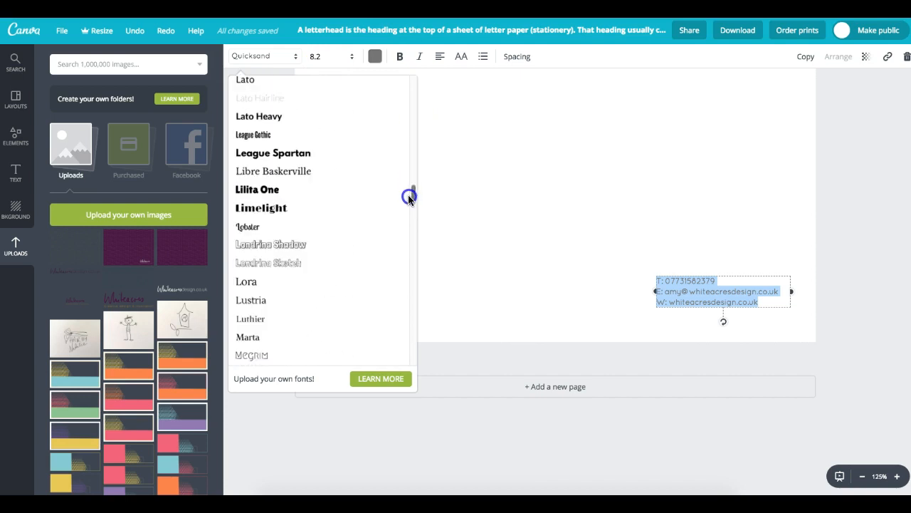
left_click(248, 79)
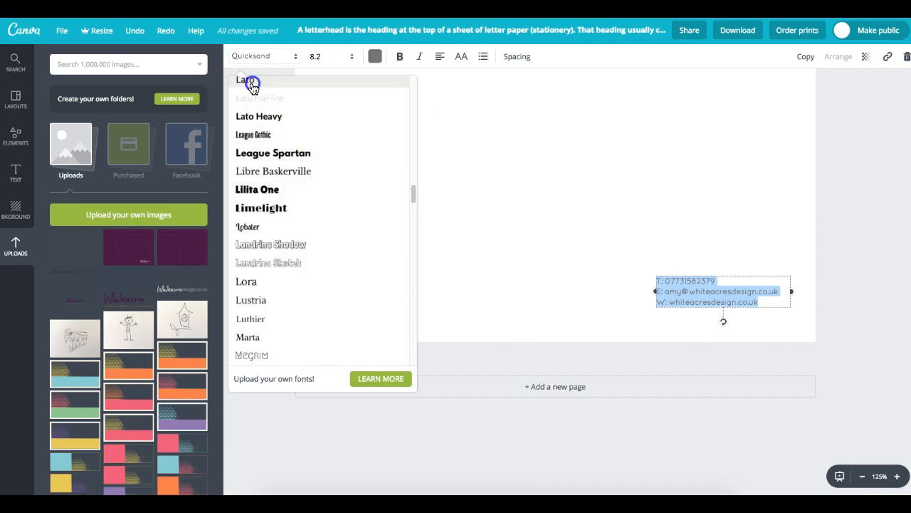
left_click(681, 305)
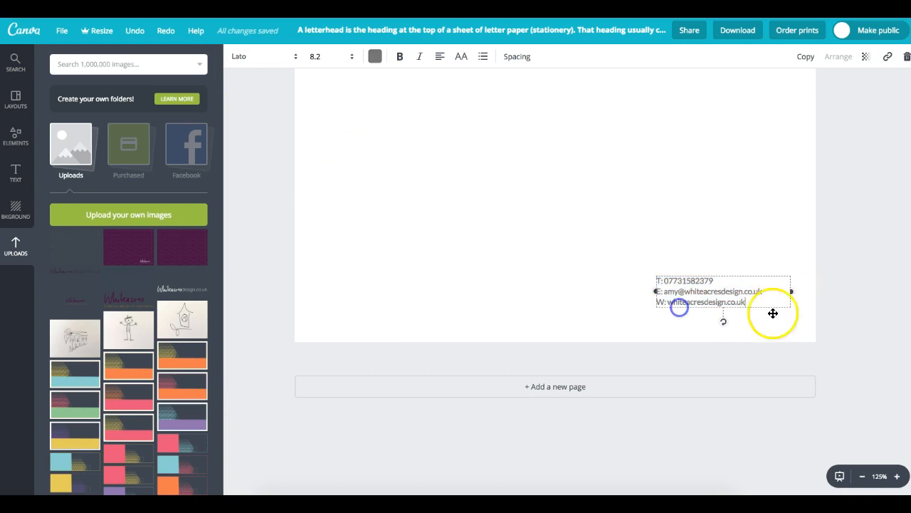
- Recolour the contact text dark blue with custom colour code 02486c
left_click(662, 280)
left_click_drag(656, 279, 664, 280)
left_click(375, 57)
left_click(383, 107)
left_click(477, 249)
left_click_drag(482, 251, 446, 248)
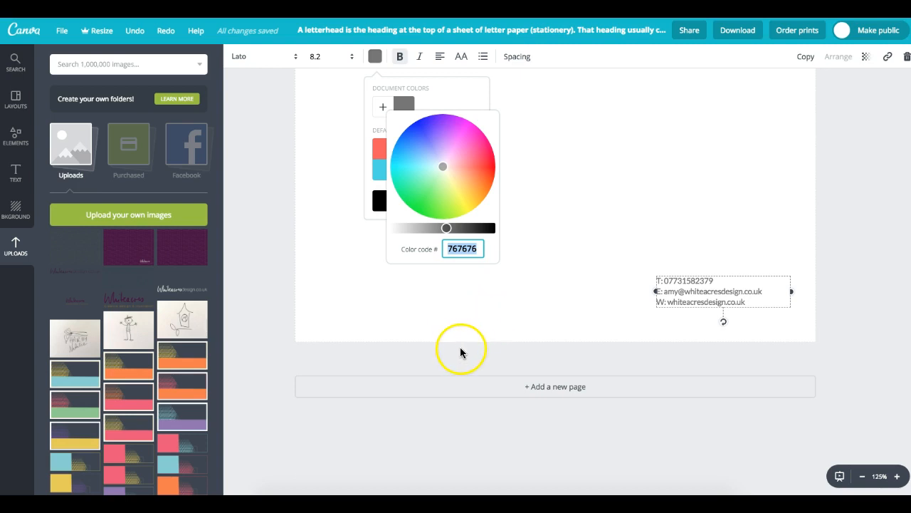
type("0248")
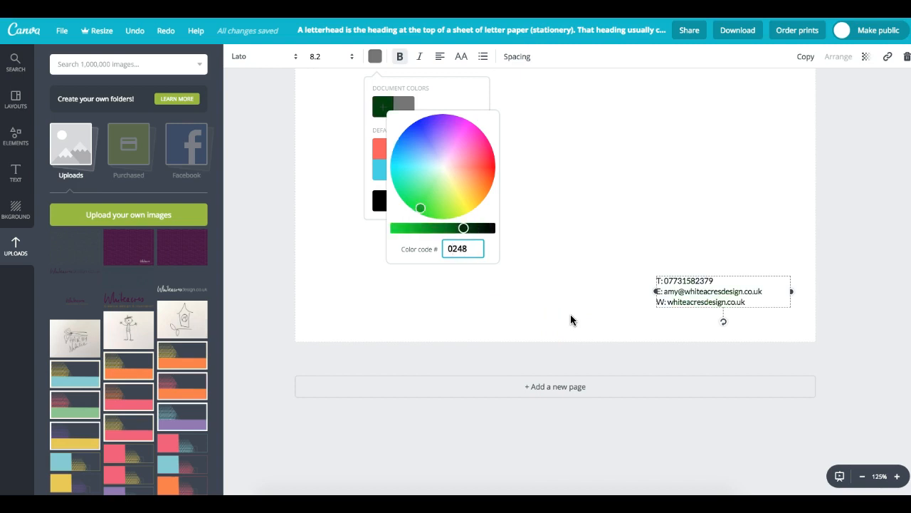
type("6c")
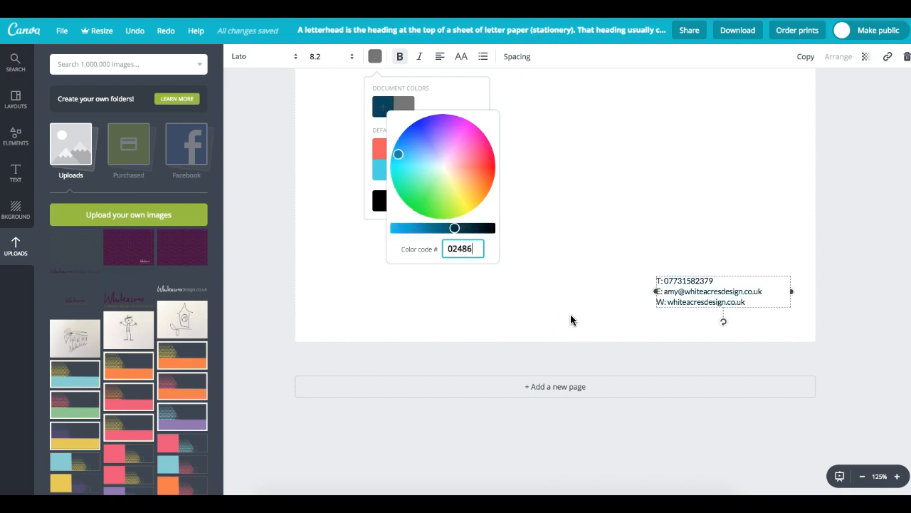
key("Return")
left_click(442, 251)
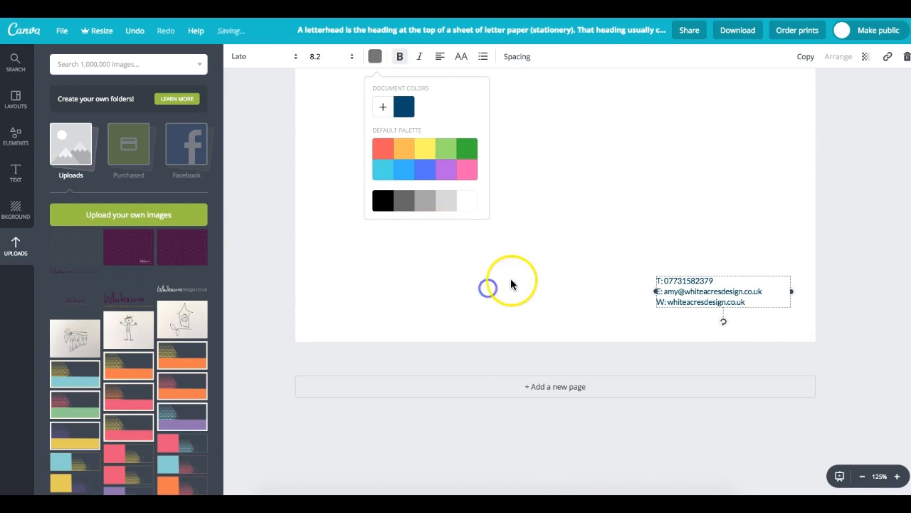
left_click(698, 303)
type("http://www.notifytechnology.com")
left_click(698, 310)
key("ctrl+z")
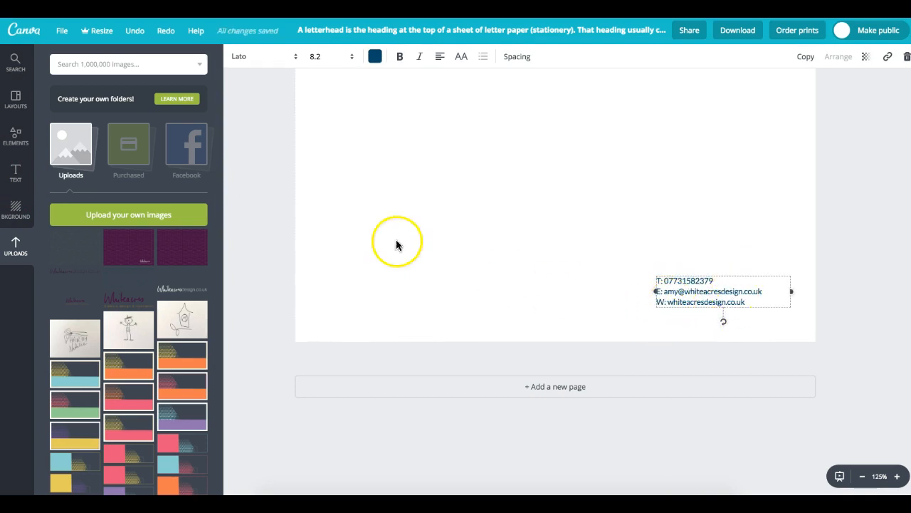
- Add a subheading text box with T, E: and W on three lines
left_click(16, 171)
left_click(622, 246)
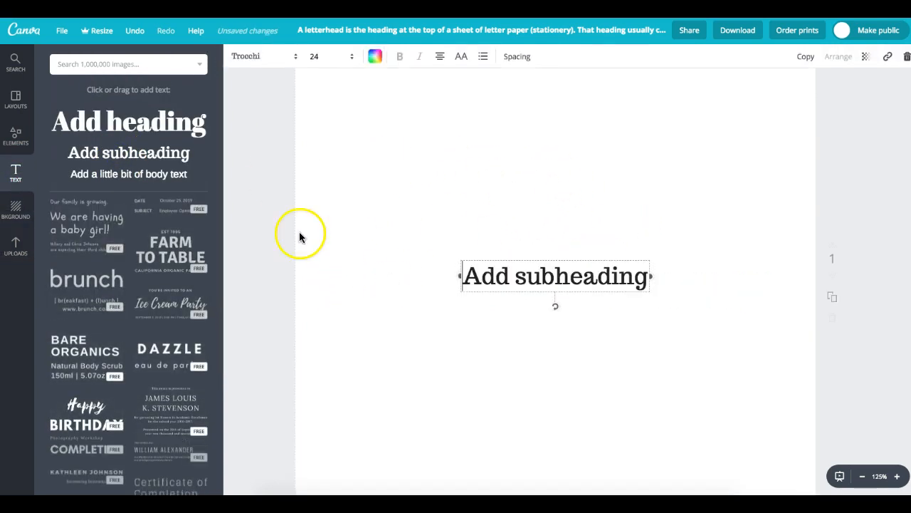
type("T")
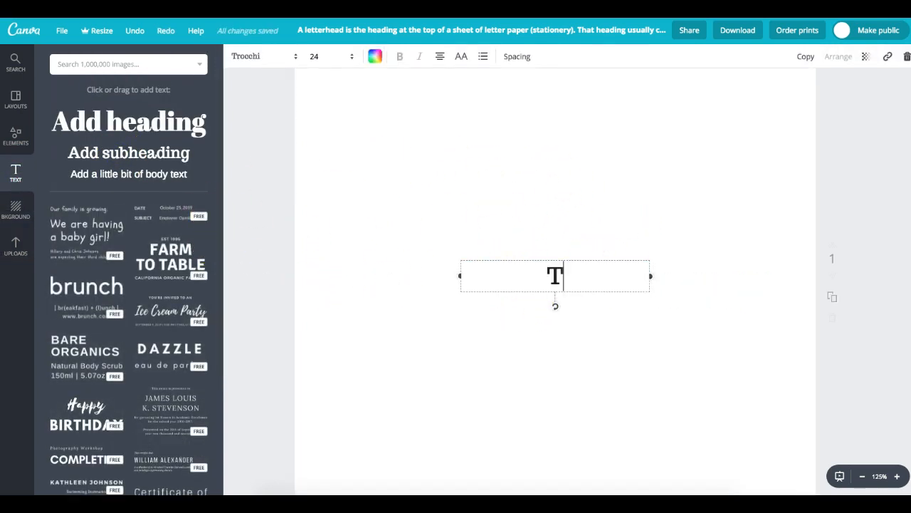
key("Return")
type("E:")
key("Return")
type("W:")
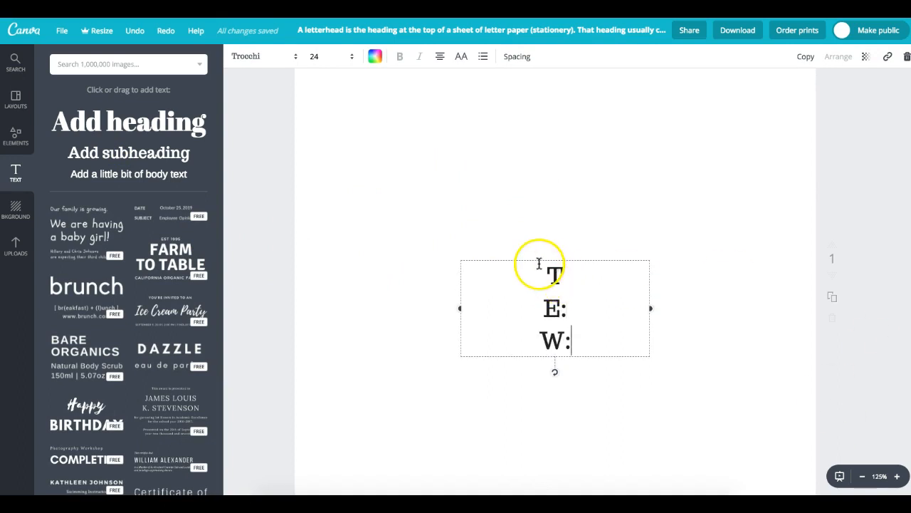
- Set the label text to Lato at font size 8.2
left_click_drag(614, 383, 494, 272)
left_click(298, 61)
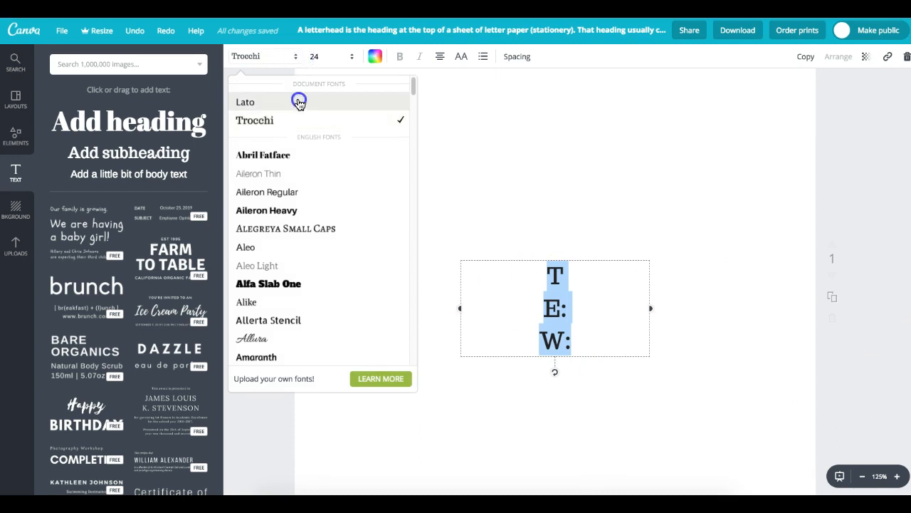
left_click(301, 100)
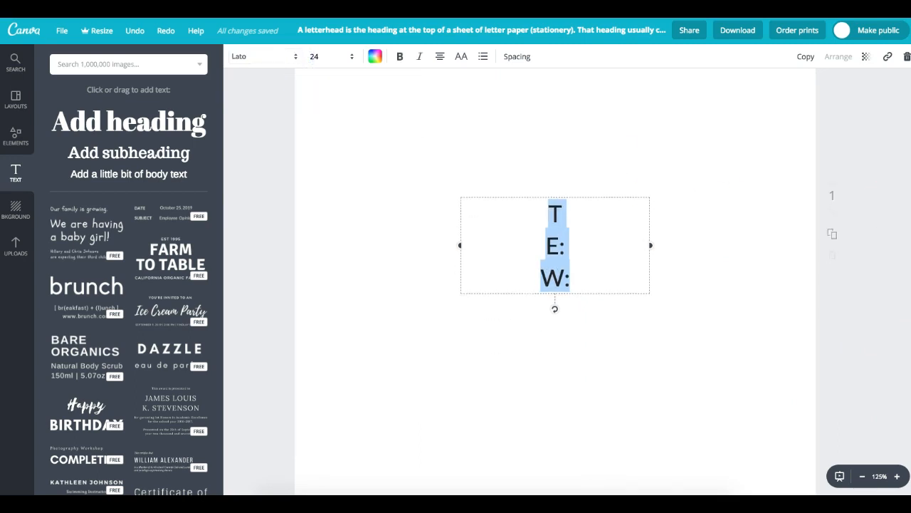
scroll(738, 309, "down", 3)
left_click(699, 381)
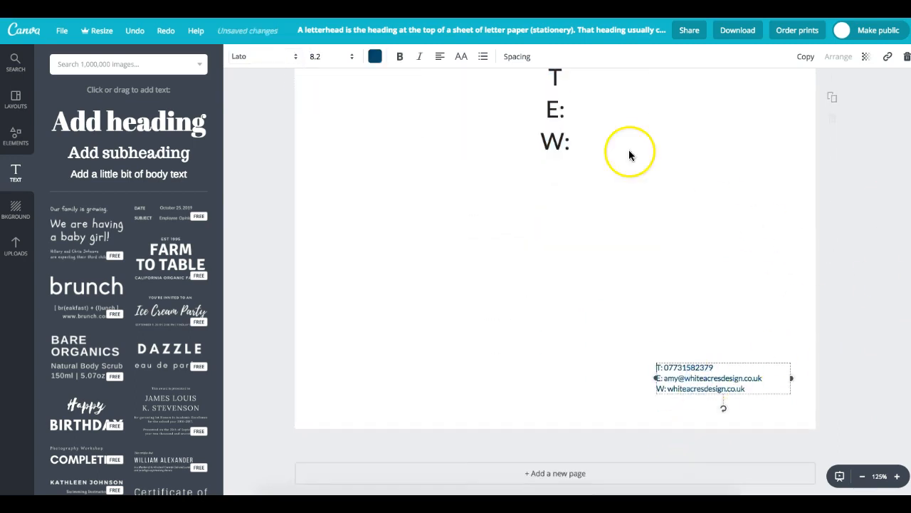
left_click(603, 147)
left_click(351, 58)
left_click(319, 99)
left_click(322, 58)
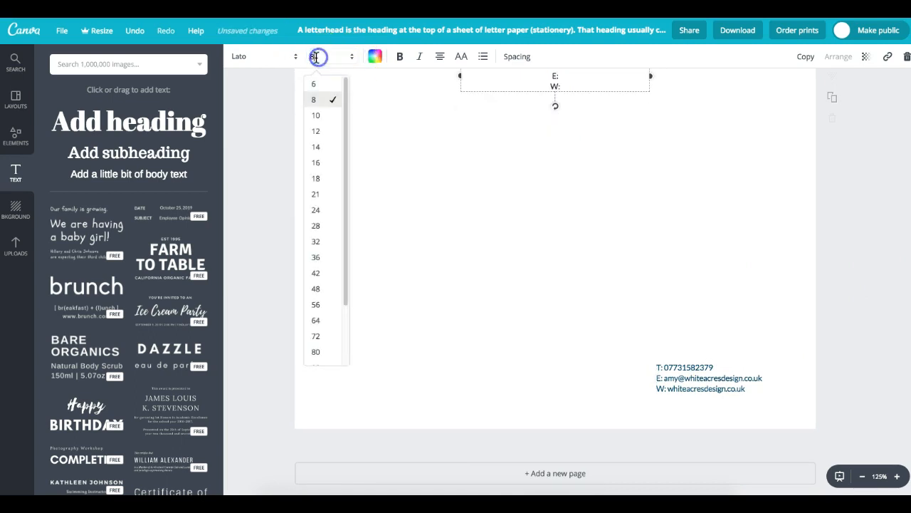
type(".2")
key("Return")
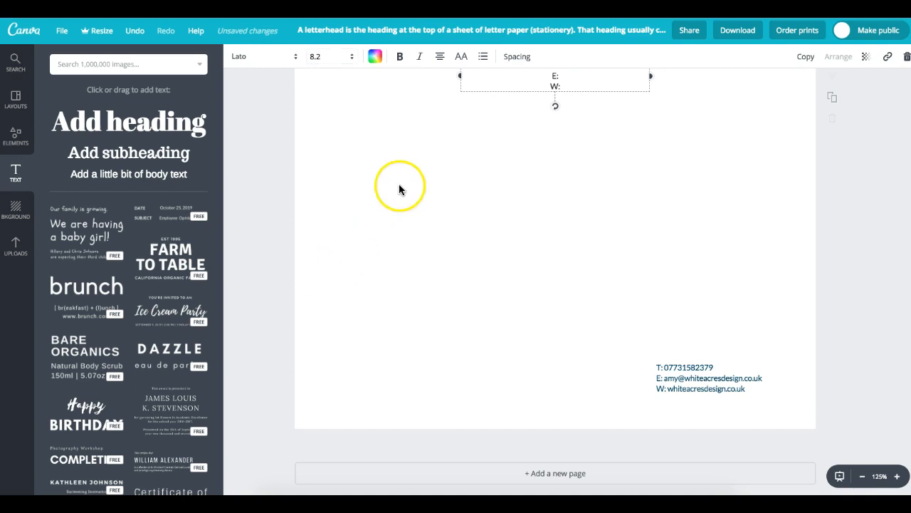
- Move the label box down the page and left-align its text
left_click_drag(610, 92, 624, 349)
left_click(440, 57)
left_click(440, 89)
- Colour the labels c7912b and place them beside the narrowed contact text box
left_click(375, 56)
left_click(380, 109)
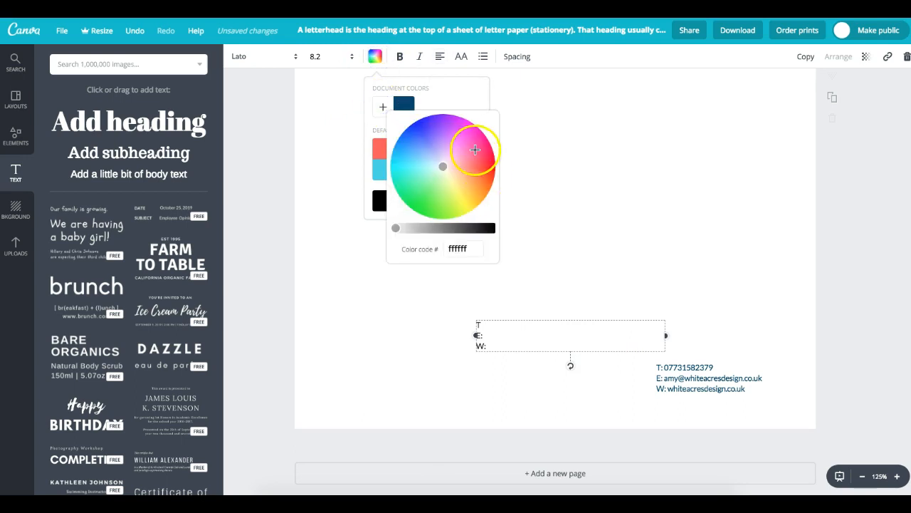
left_click(447, 250)
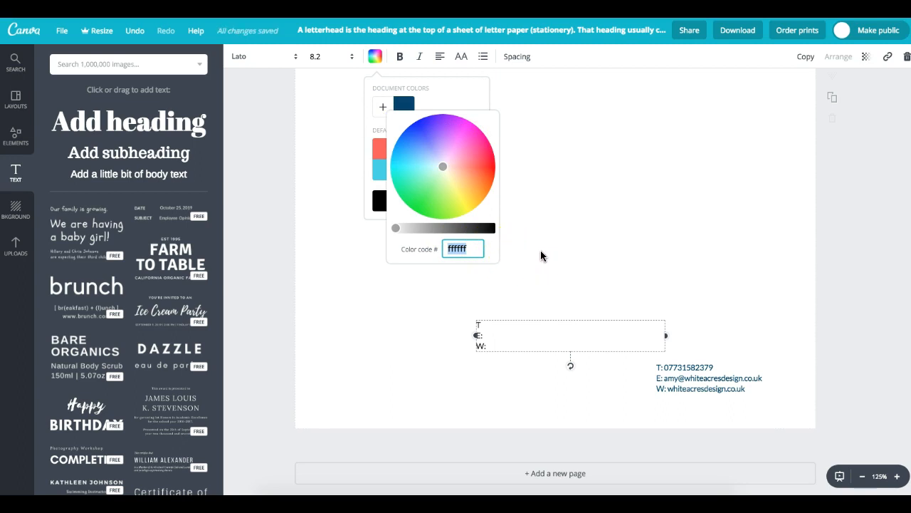
type("c791")
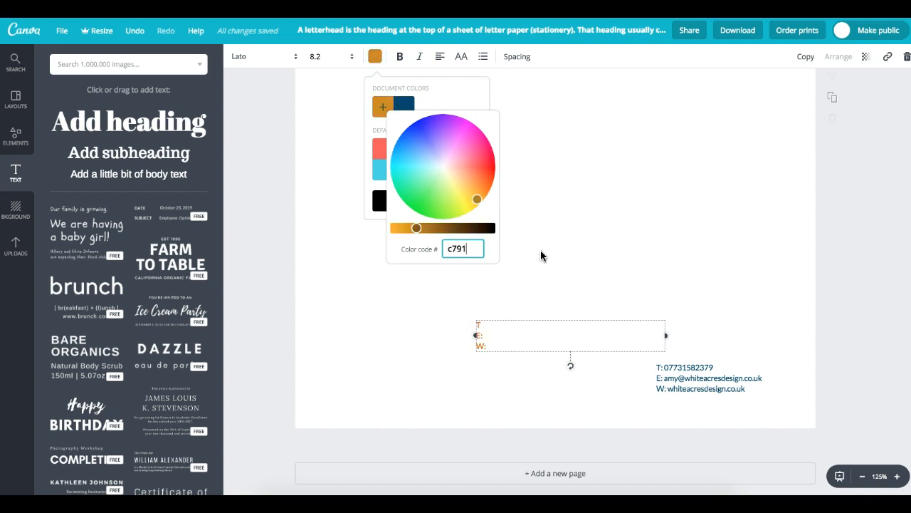
type("2b")
key("Return")
left_click_drag(533, 351, 716, 393)
left_click_drag(844, 378, 673, 388)
- Remove the T:, E: and W: prefixes from the contact details text
double_click(712, 378)
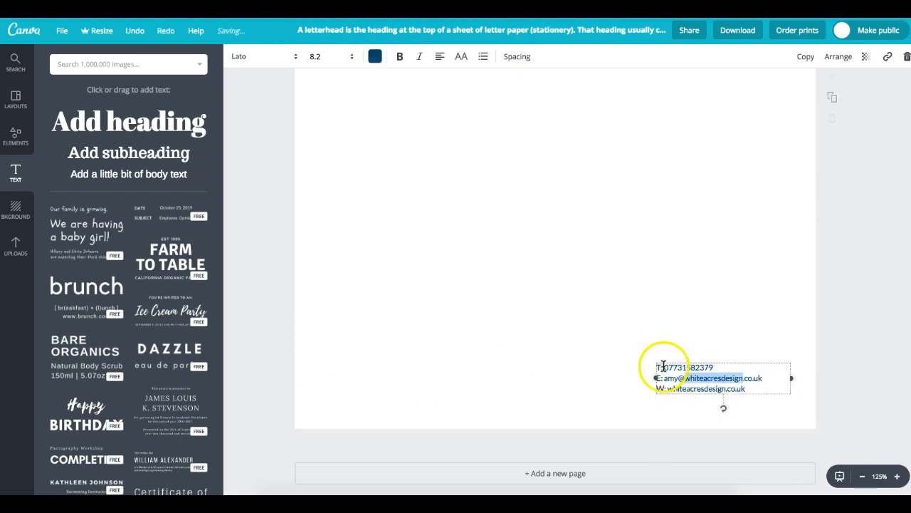
left_click(667, 366)
key("BackSpace")
key("BackSpace")
left_click_drag(664, 378, 648, 378)
key("BackSpace")
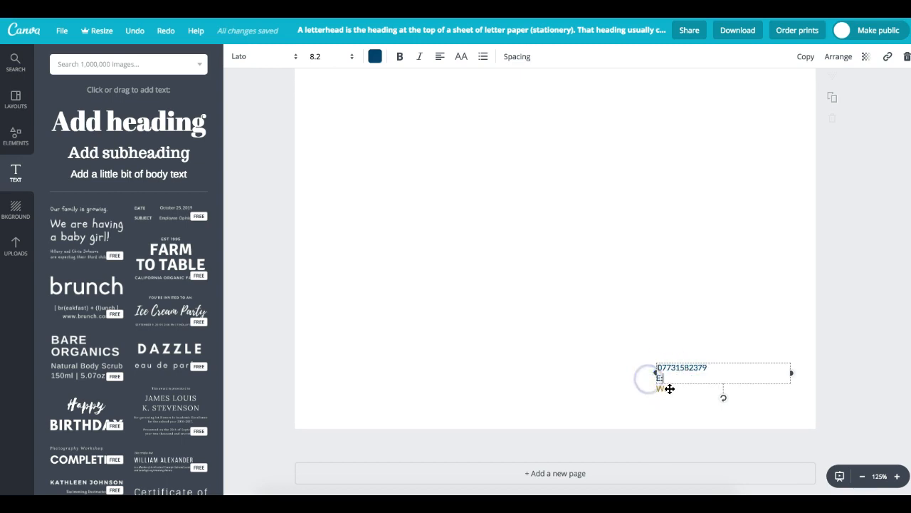
key("ctrl+z")
left_click(664, 378)
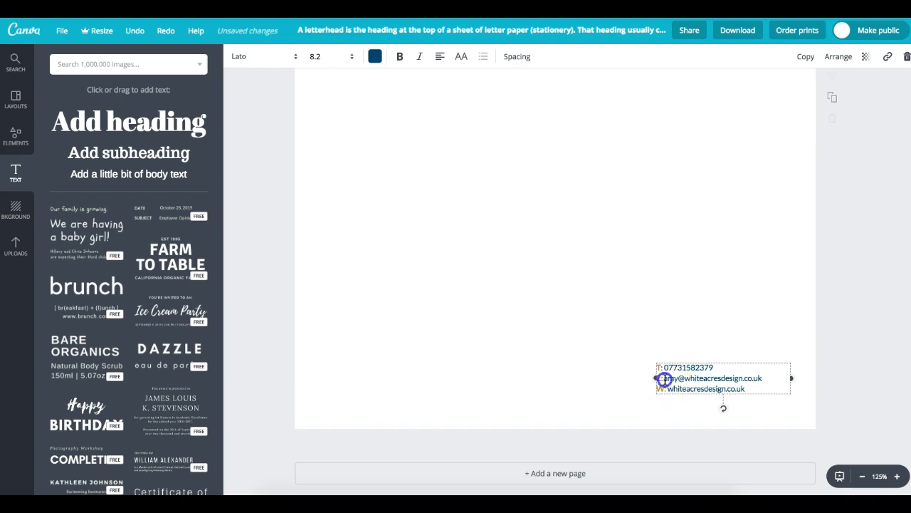
mouse_move(664, 379)
left_mouse_down()
mouse_move(656, 378)
mouse_move(669, 387)
left_mouse_up()
key("BackSpace")
left_click(670, 388)
key("BackSpace")
left_click_drag(749, 374, 761, 375)
- Align the contact text with the labels and put the web address on its own line
left_click(693, 376)
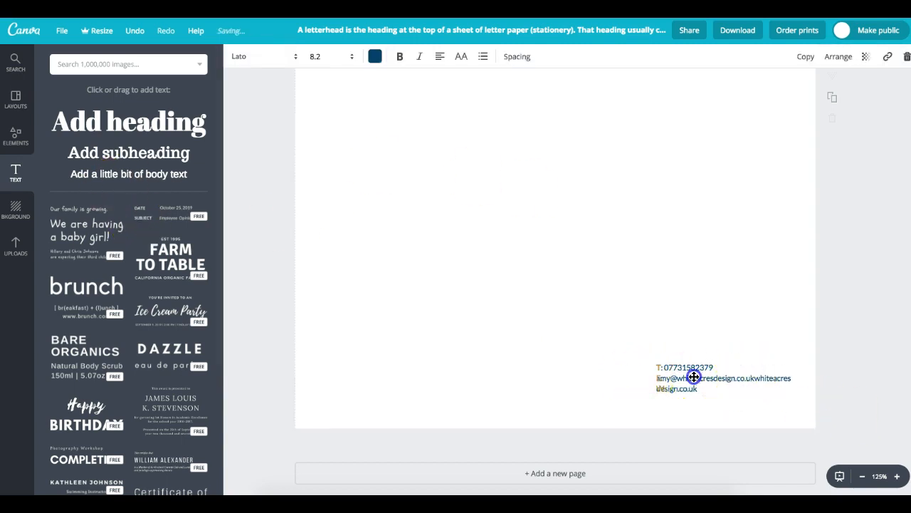
left_click(708, 367)
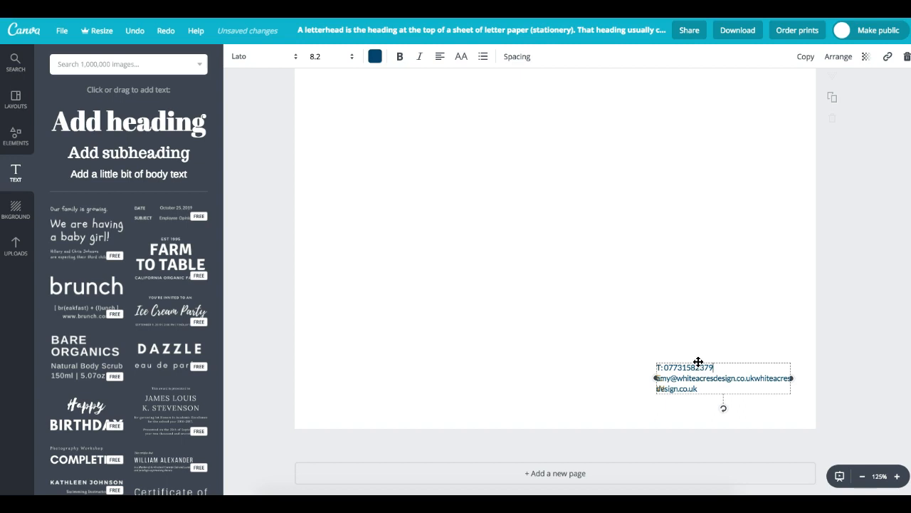
mouse_move(700, 362)
left_mouse_down()
mouse_move(678, 362)
mouse_move(711, 368)
left_mouse_up()
left_click(588, 390)
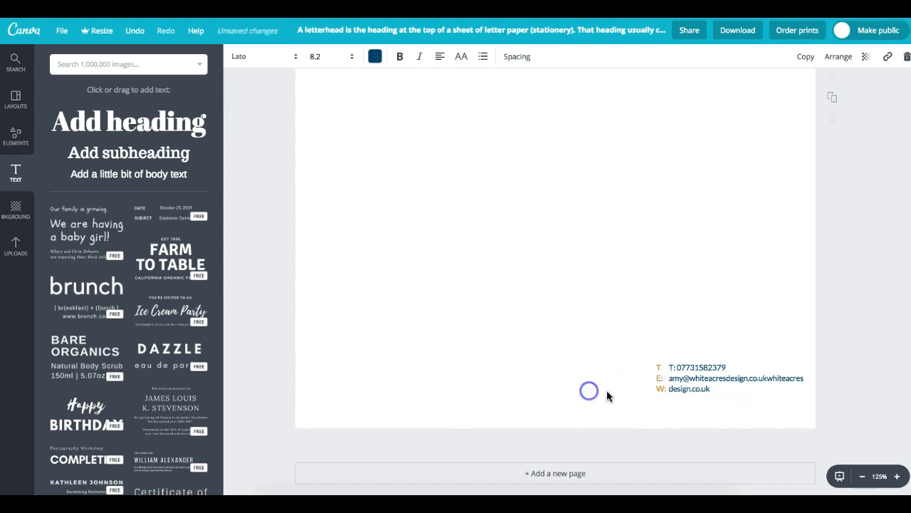
left_click(674, 368)
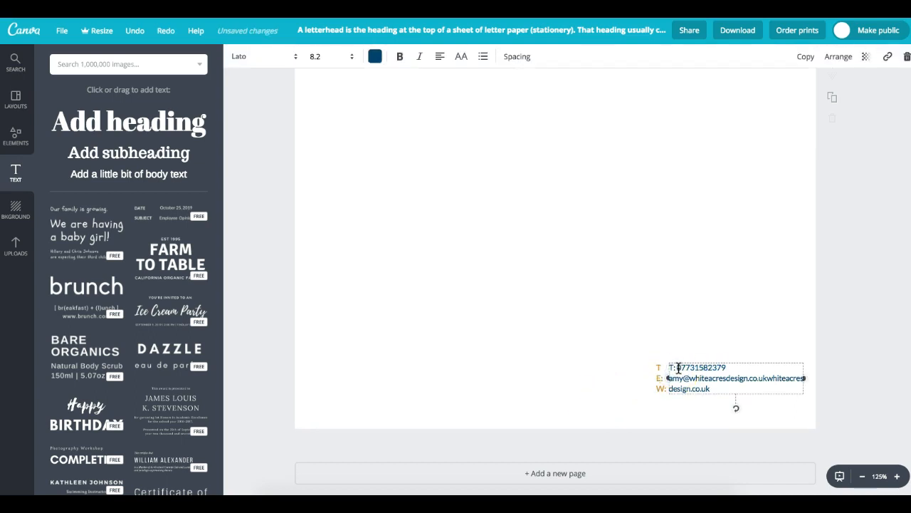
left_click(693, 367)
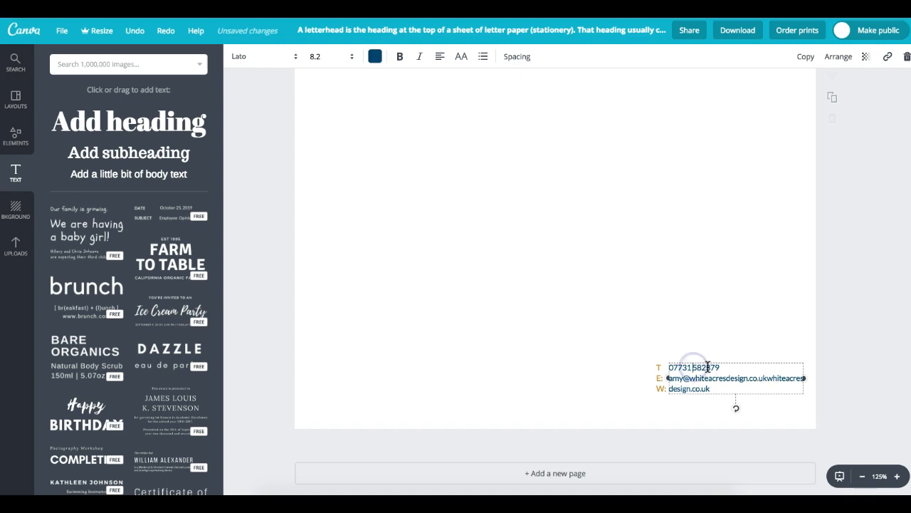
left_click(591, 393)
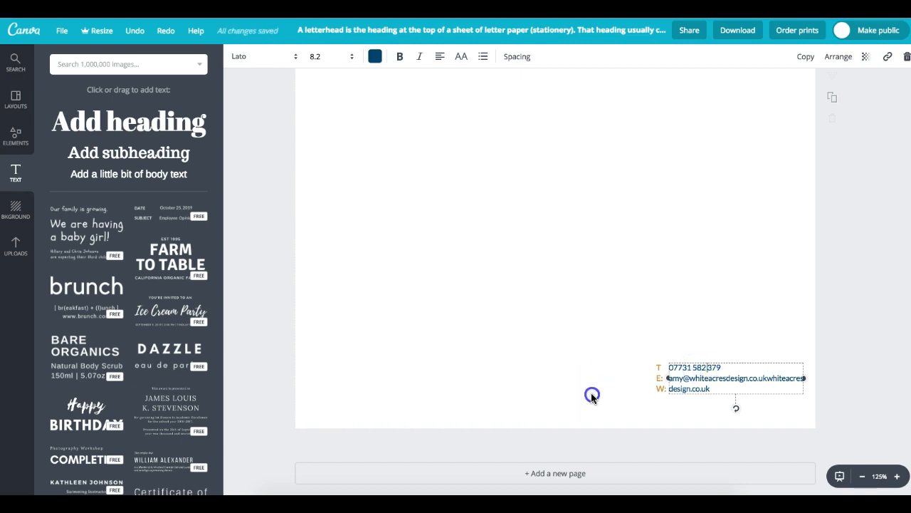
left_click(772, 385)
double_click(769, 378)
left_click(767, 378)
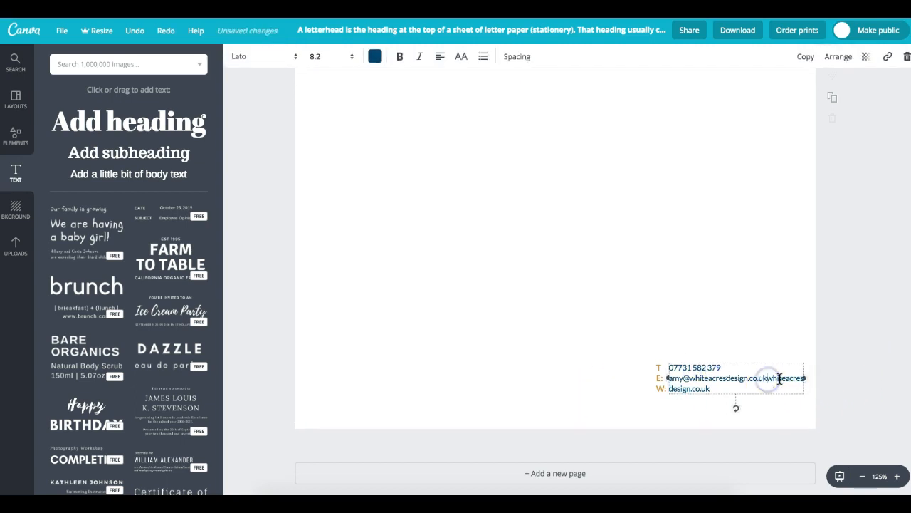
left_click(850, 376)
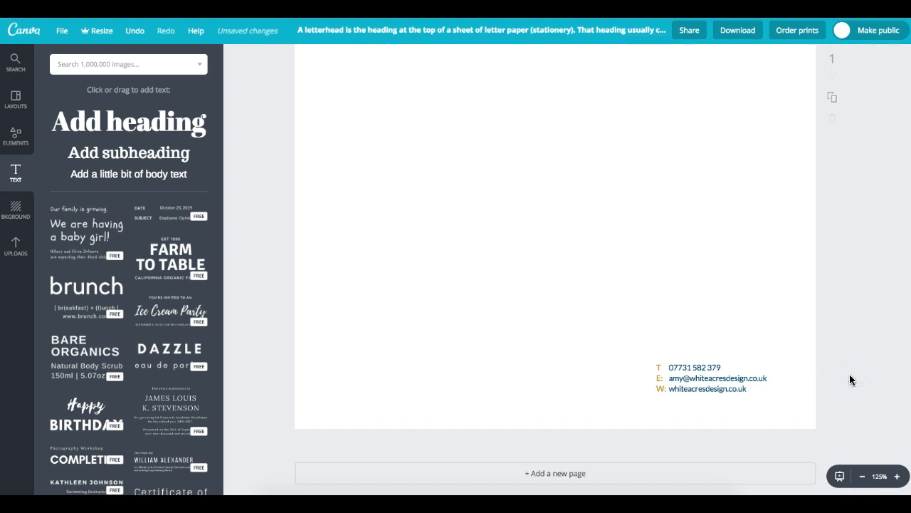
left_click(861, 474)
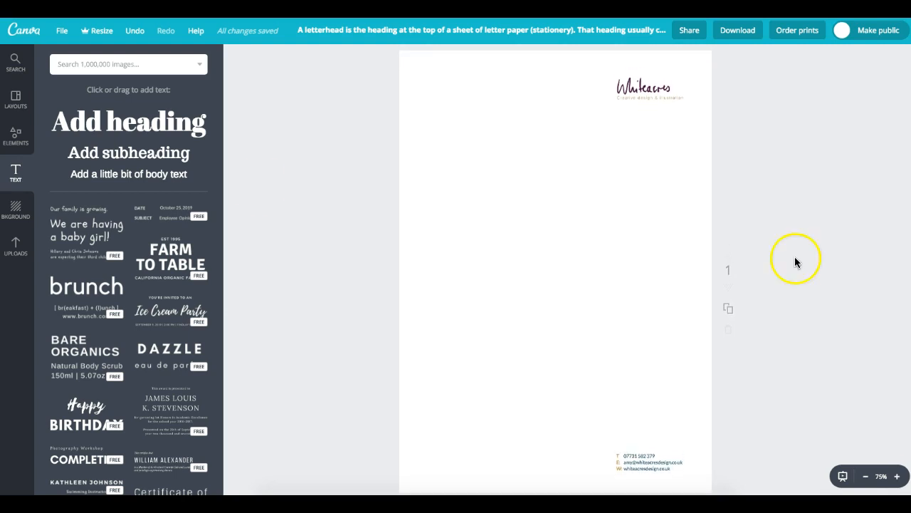
- Add the pale texture image from Uploads and widen it across the top of the page
left_click(27, 246)
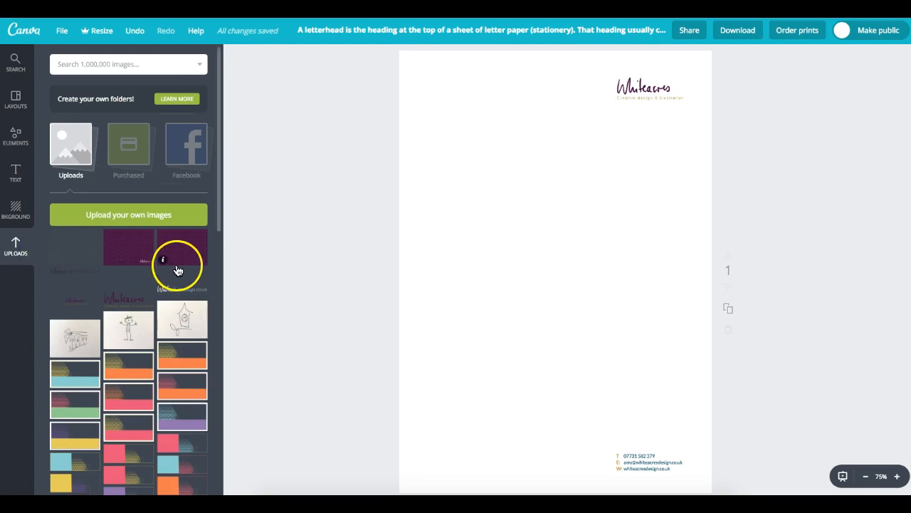
left_click(74, 243)
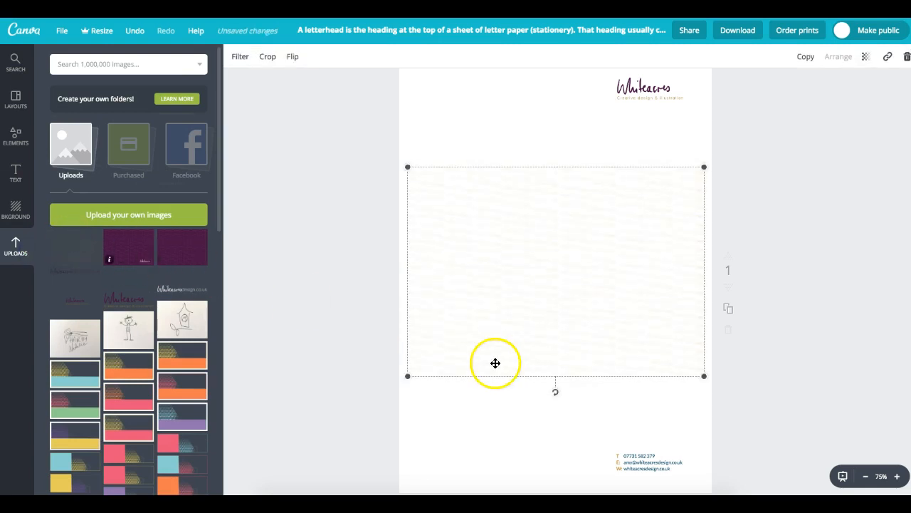
left_click_drag(408, 376, 214, 506)
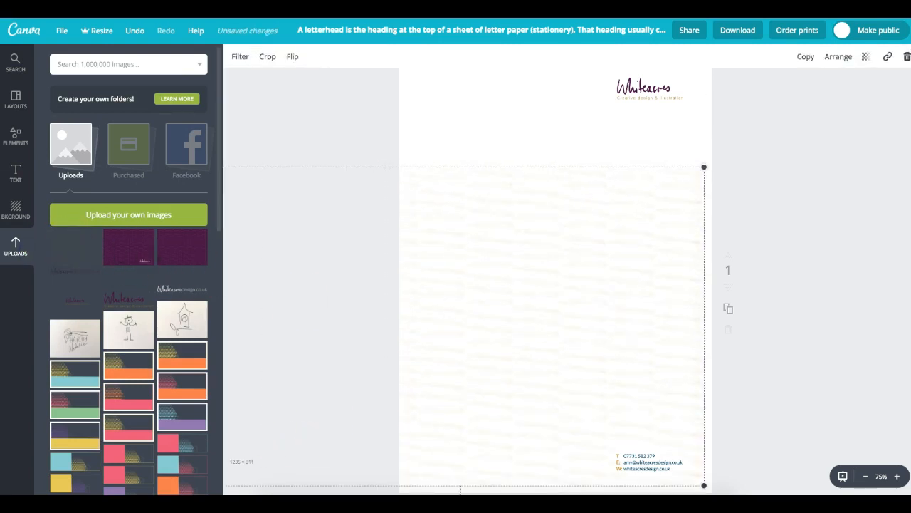
left_click_drag(341, 361, 366, 262)
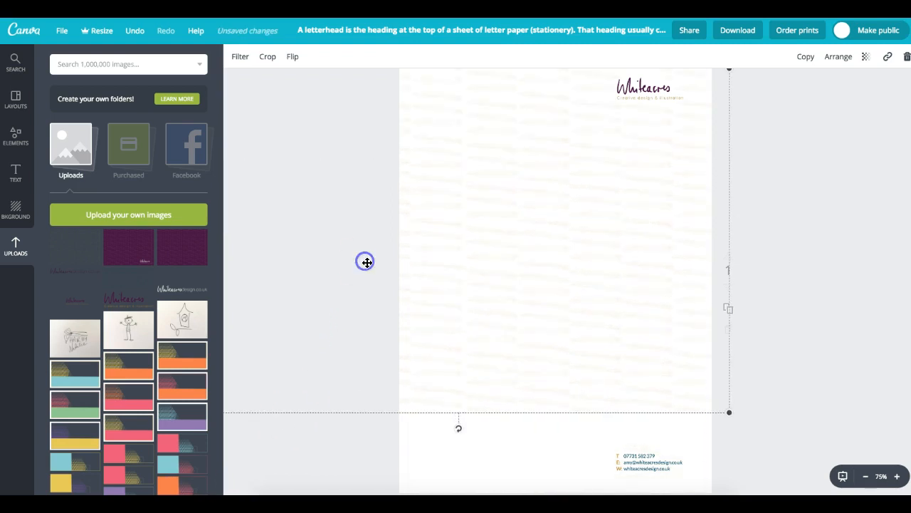
- Stretch the texture past the top, right and bottom edges so it covers the whole page
left_click(866, 476)
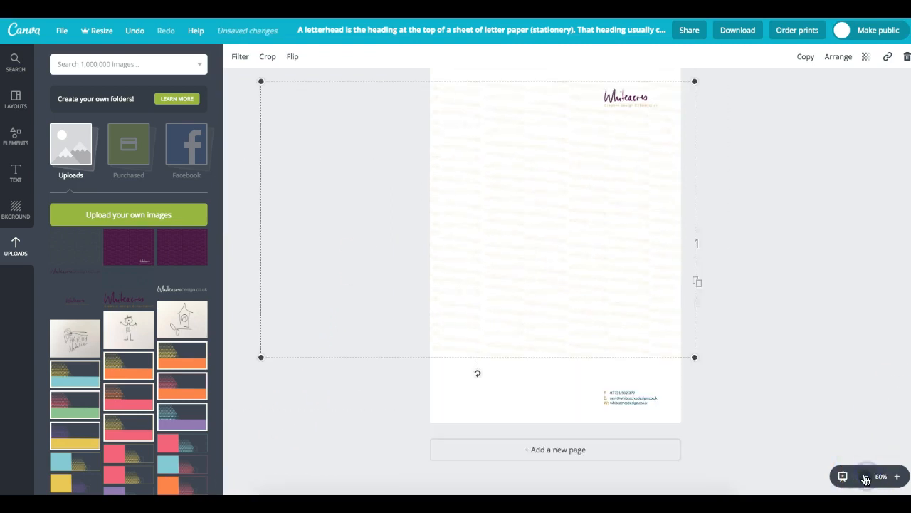
left_click(866, 477)
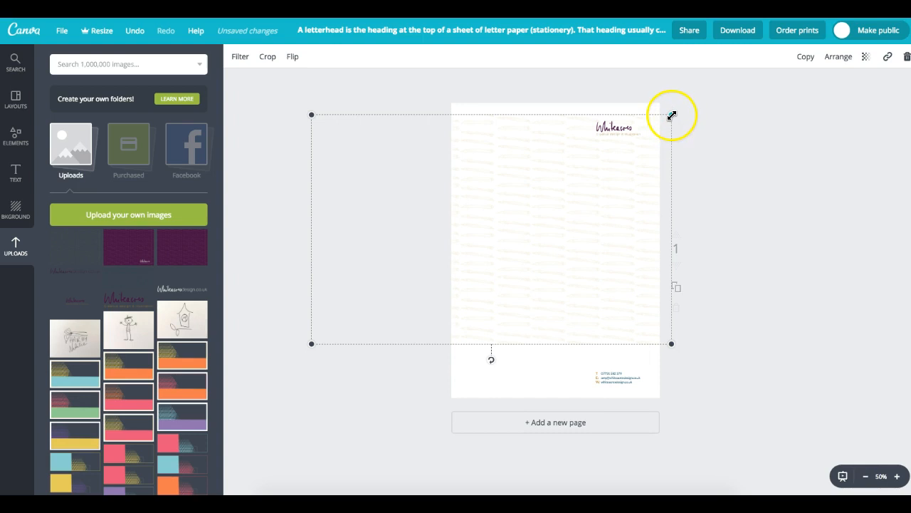
left_click_drag(672, 114, 692, 99)
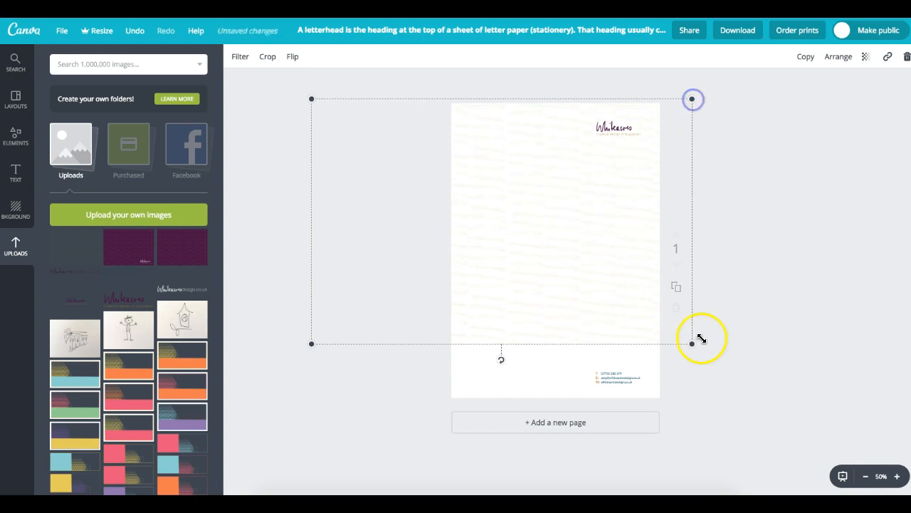
left_click_drag(691, 344, 761, 401)
left_click(807, 272)
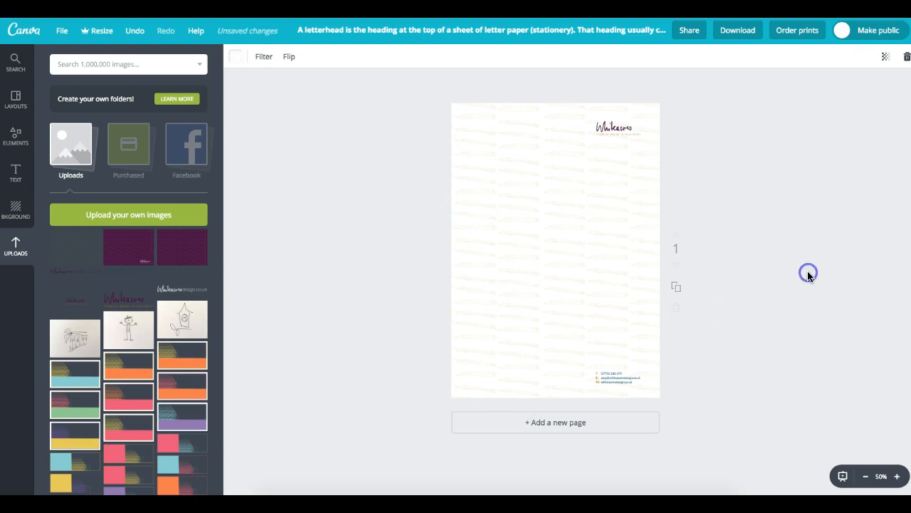
left_click(545, 236)
left_click(776, 227)
left_click(511, 213)
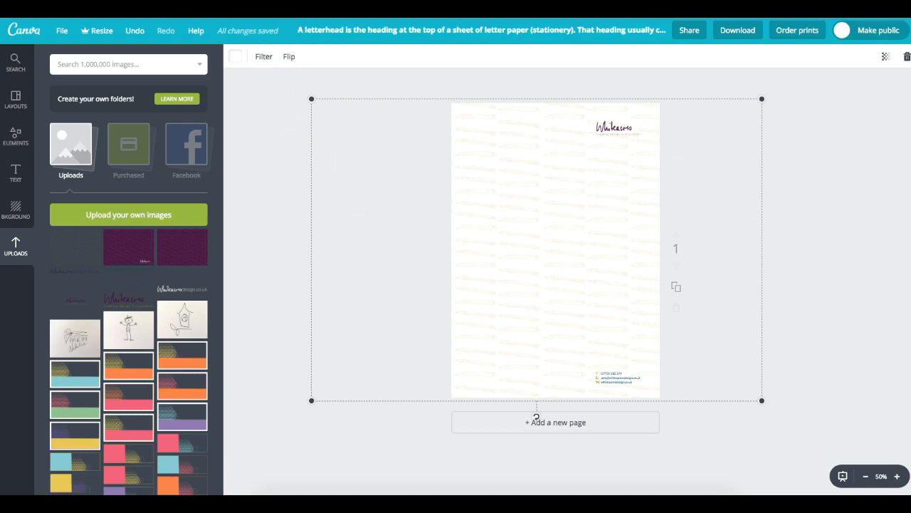
left_click(813, 150)
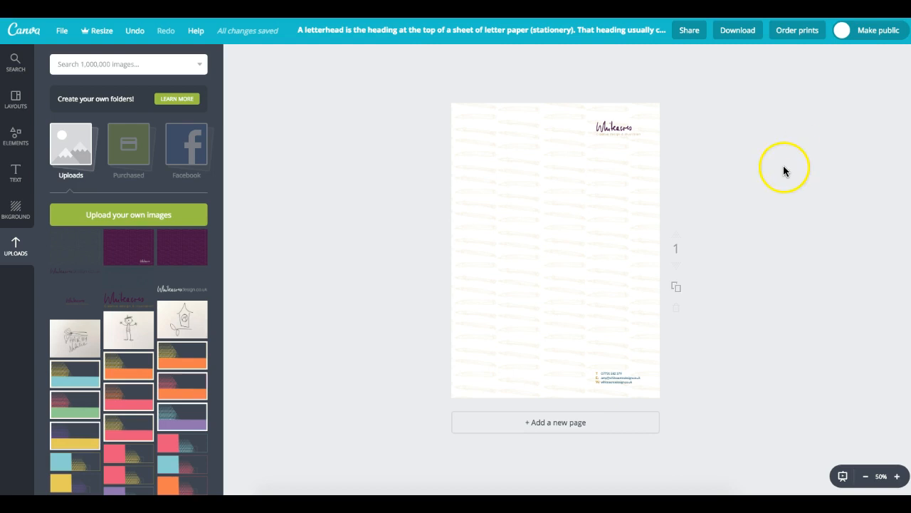
left_click(559, 207)
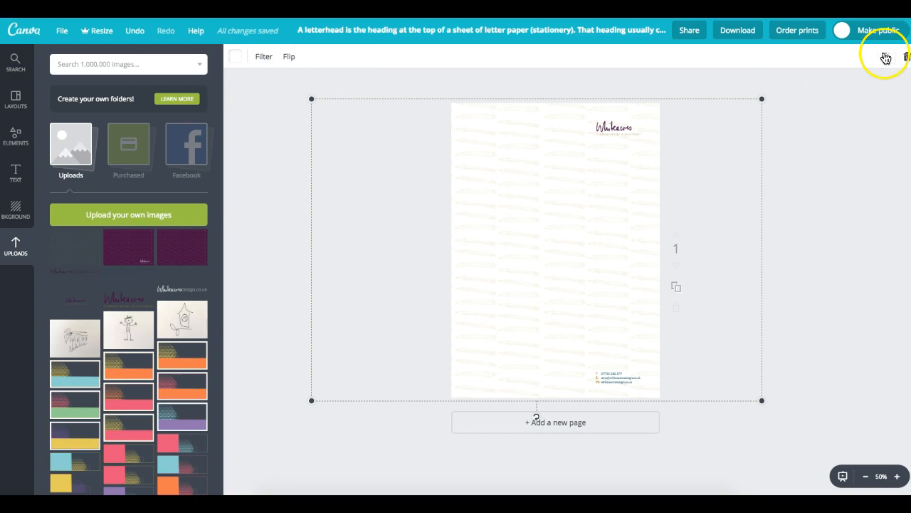
- Try a lower transparency on the background texture to compare the look
left_click(886, 57)
left_click_drag(866, 91, 851, 92)
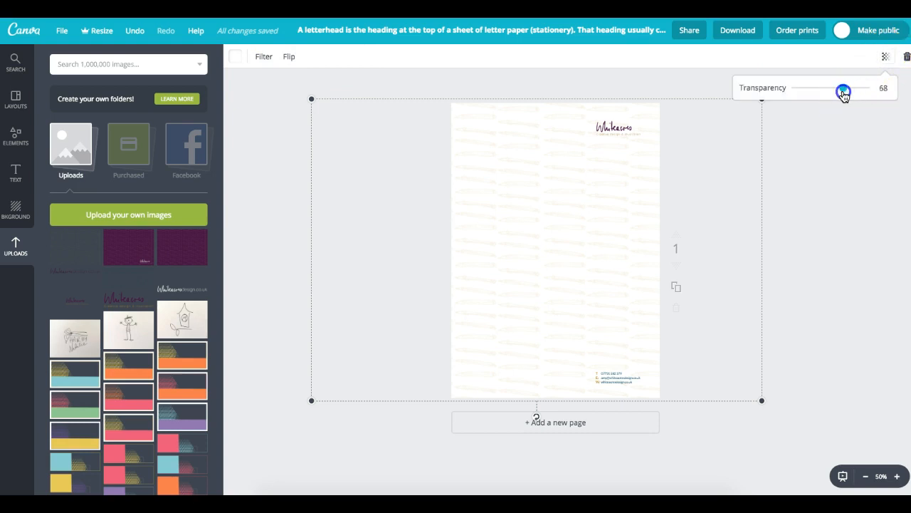
left_click(846, 162)
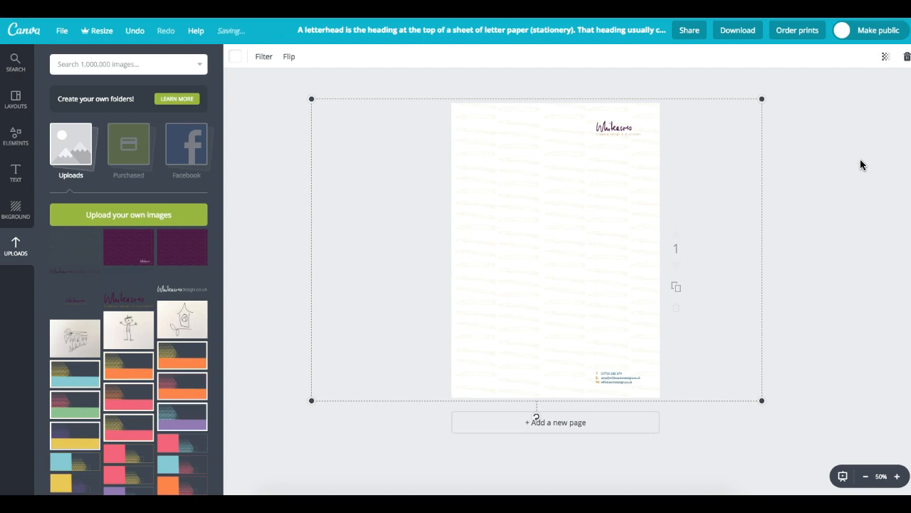
scroll(860, 164, "up", 3)
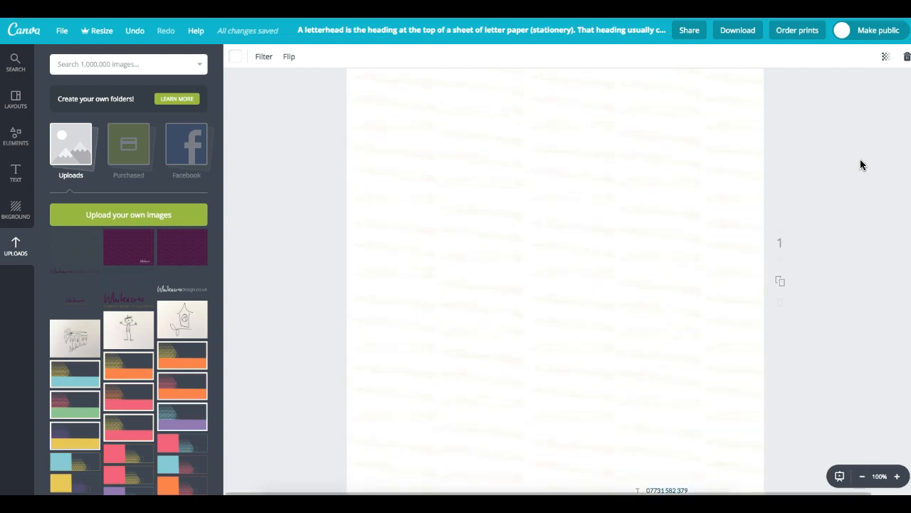
scroll(860, 164, "down", 3)
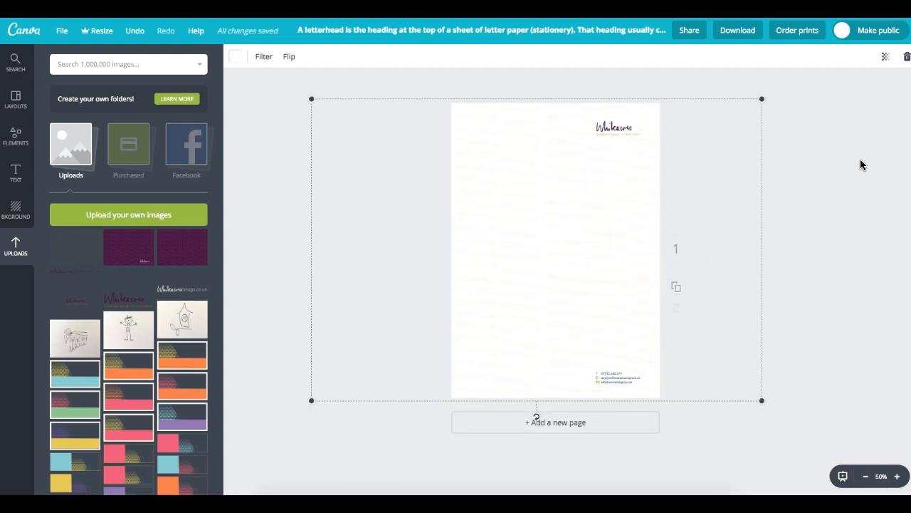
- Restore the texture to 100 transparency and duplicate the letterhead into a second page
left_click(884, 57)
left_click_drag(843, 89, 869, 89)
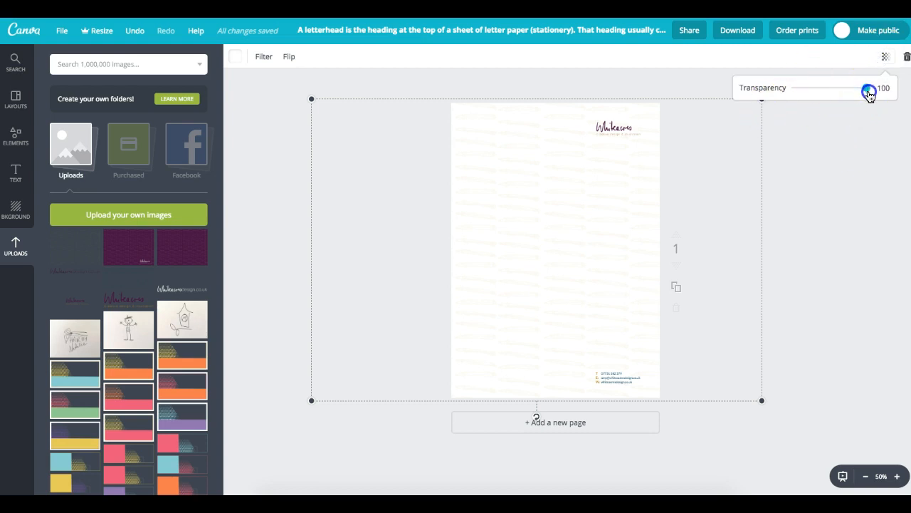
left_click(863, 149)
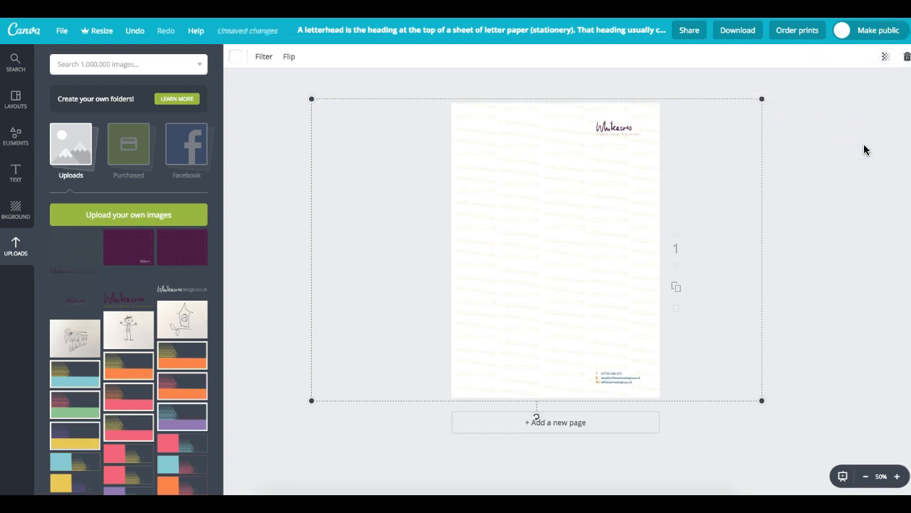
left_click(847, 375)
left_click(676, 288)
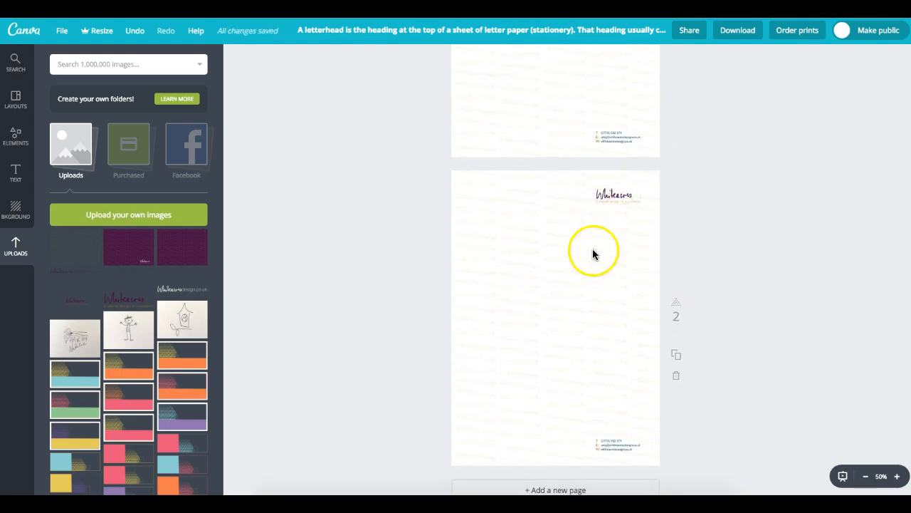
- Greatly enlarge the Whitacres logo on page 2 and drag it down to mid-page
left_click(610, 444)
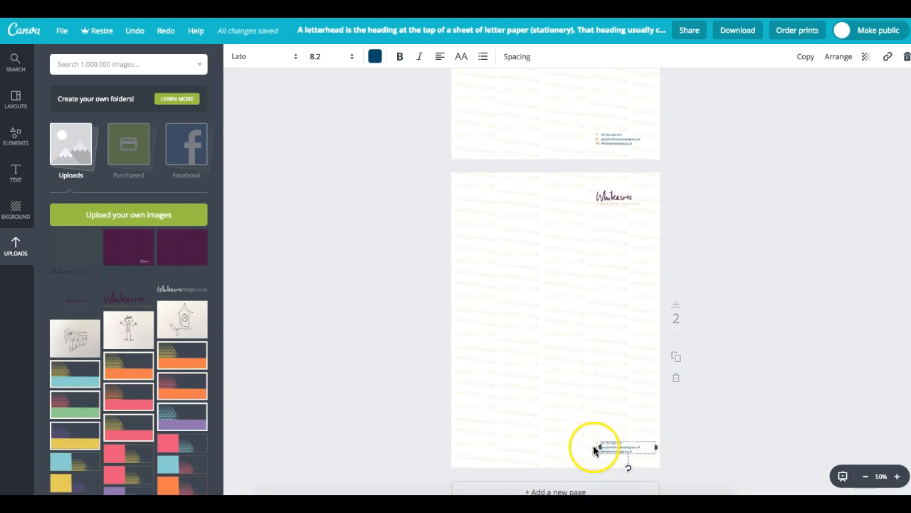
left_click(611, 197)
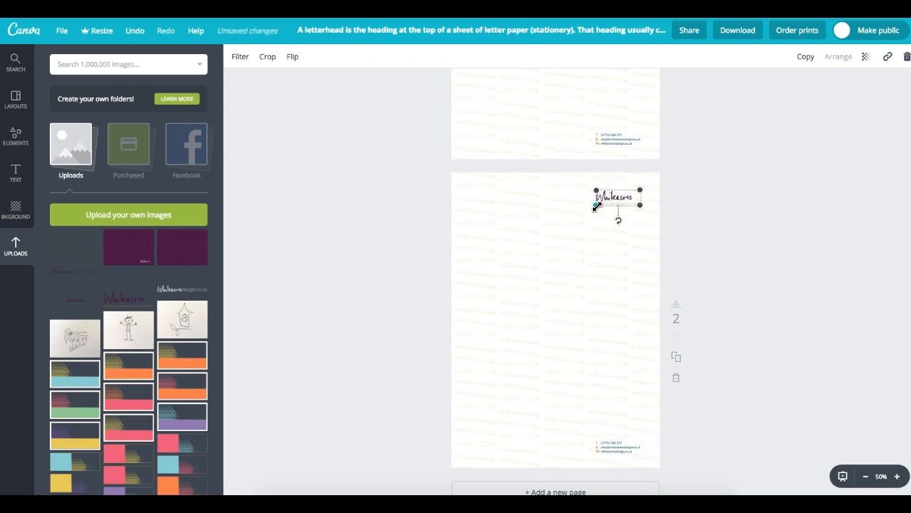
left_click_drag(597, 205, 487, 249)
left_click_drag(576, 235, 567, 324)
left_click(843, 286)
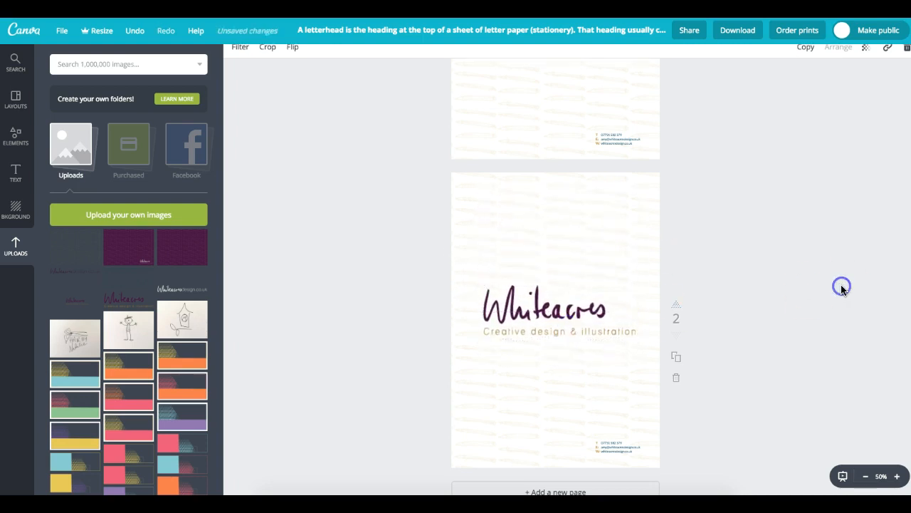
left_click_drag(565, 325, 574, 366)
left_click(609, 442)
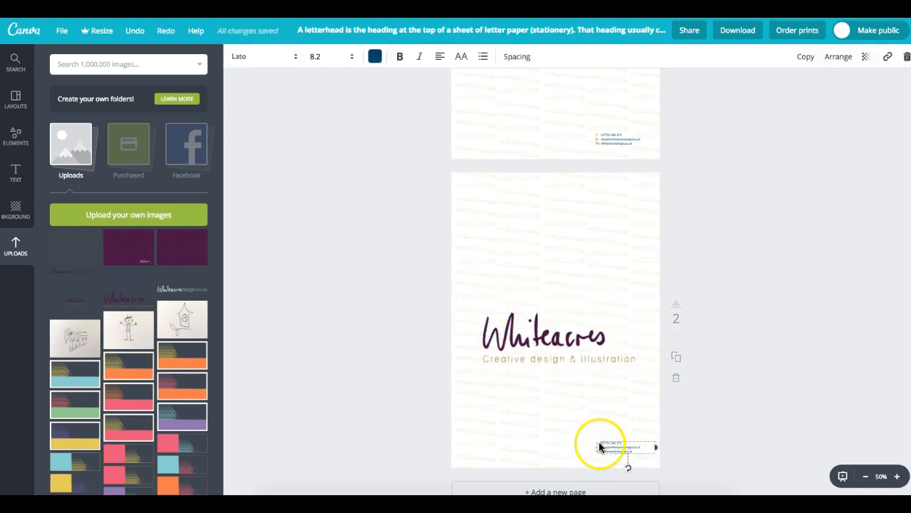
- Delete the contact details text and leftover labels from the bottom of page 2
left_click_drag(649, 441, 734, 452)
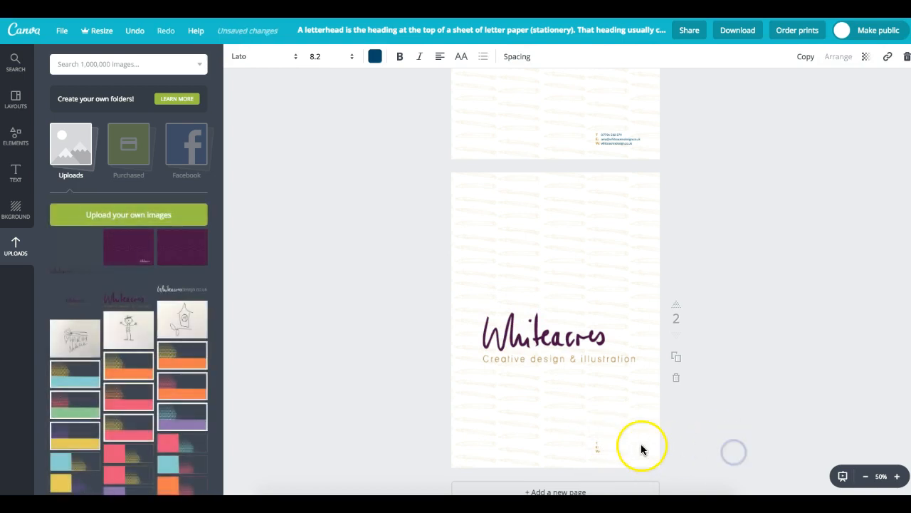
left_click_drag(595, 448, 744, 440)
left_click(591, 457)
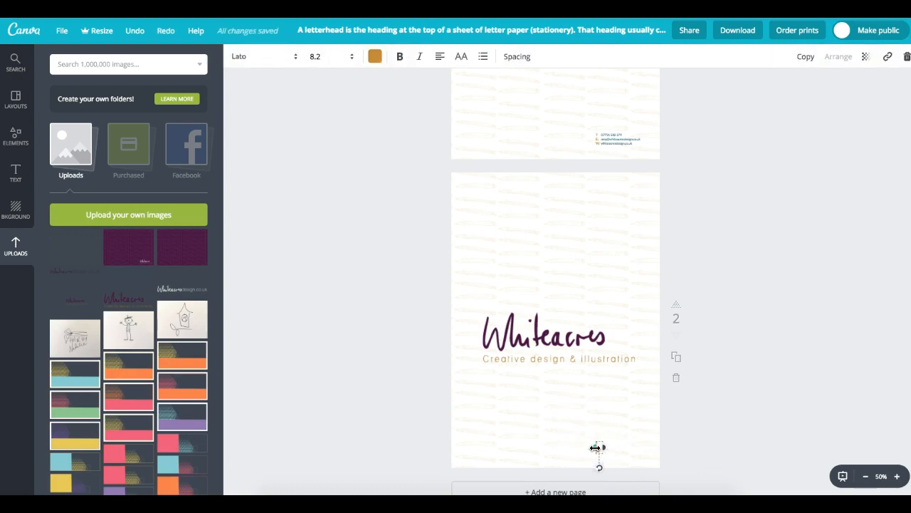
left_click(720, 427)
- Move the Whitacres logo to page 2's bottom-right corner, resized to about 170x61
left_click_drag(565, 332, 569, 381)
left_click(496, 377)
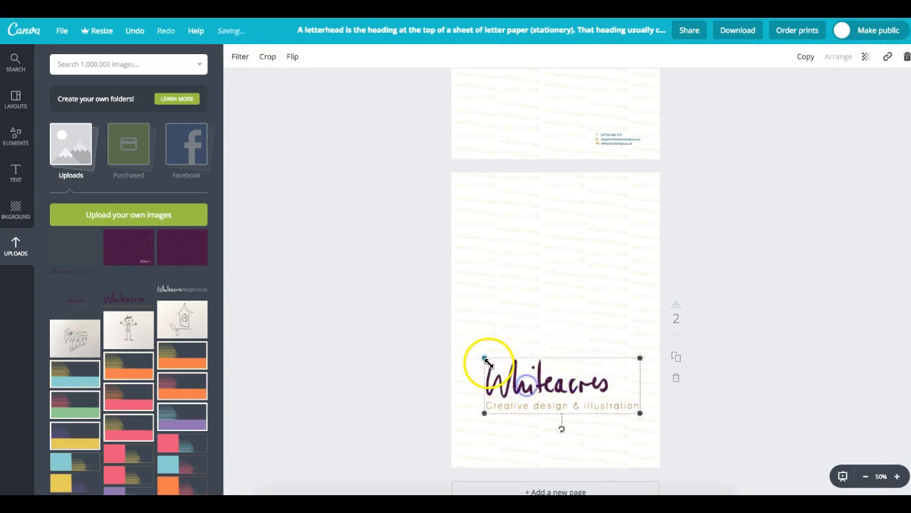
left_click_drag(486, 358, 596, 397)
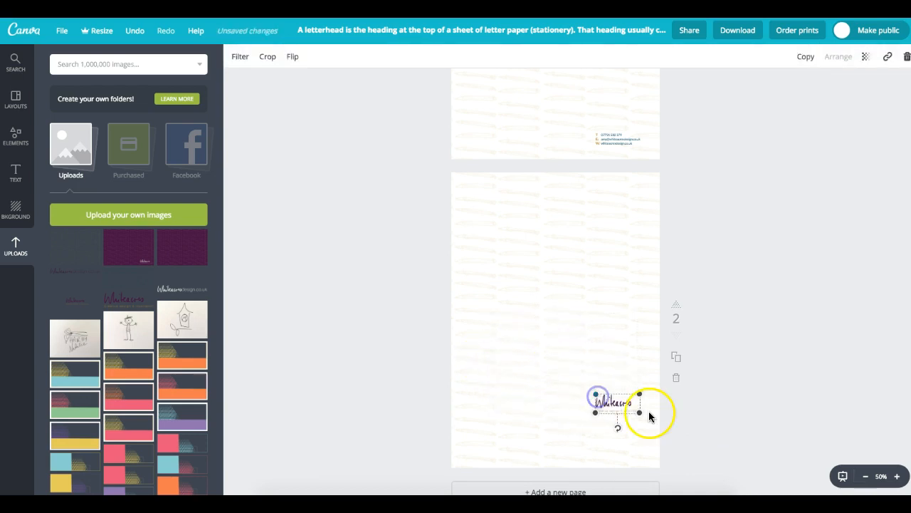
key("ctrl+z")
left_click_drag(482, 358, 636, 449)
left_click(717, 431)
left_click(750, 440)
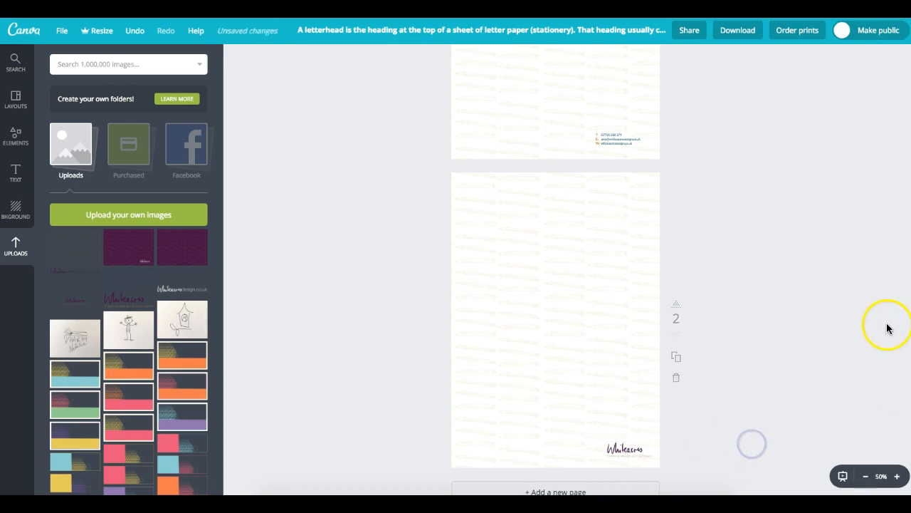
left_click_drag(910, 306, 909, 342)
- Add a third page and cover it with the slightly tilted purple pencil-pattern image
left_click(590, 434)
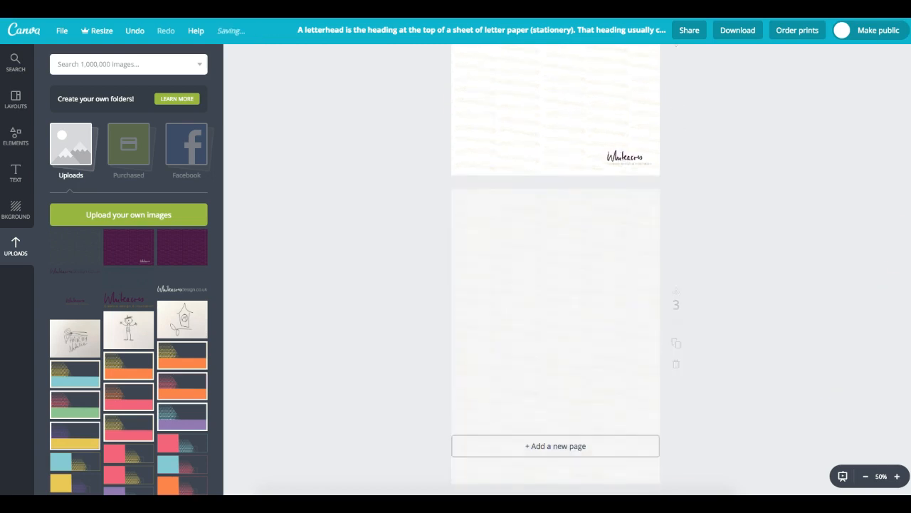
left_click(604, 291)
key("Delete")
left_click_drag(179, 267, 505, 283)
left_click_drag(647, 332, 708, 461)
left_click_drag(555, 299, 519, 175)
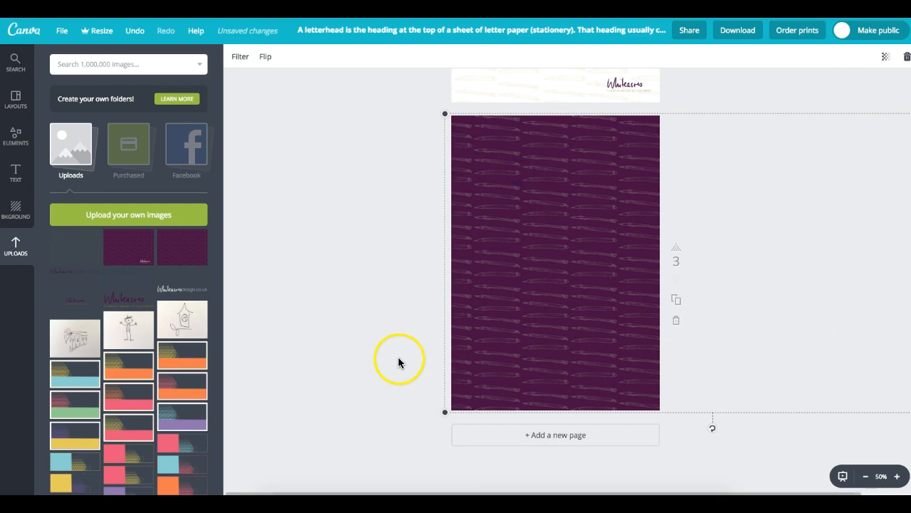
left_click_drag(712, 430, 697, 437)
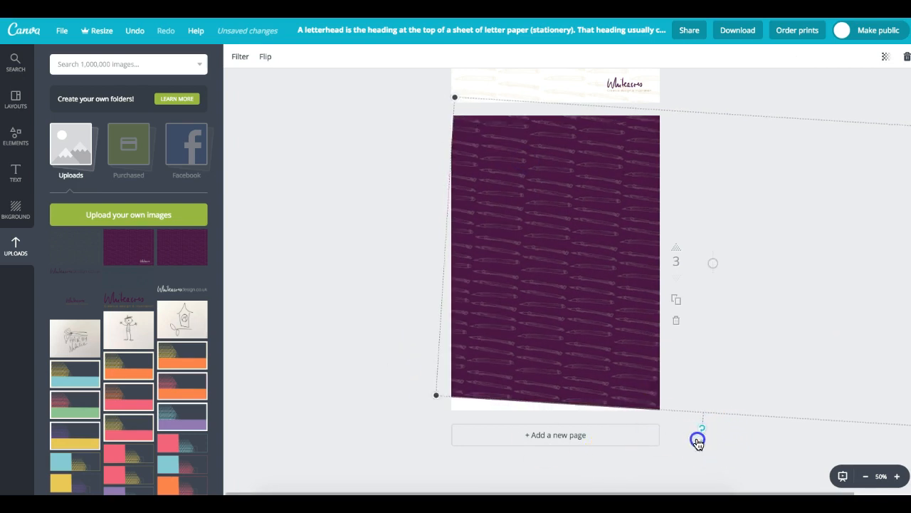
left_click_drag(431, 386, 376, 415)
left_click(321, 305)
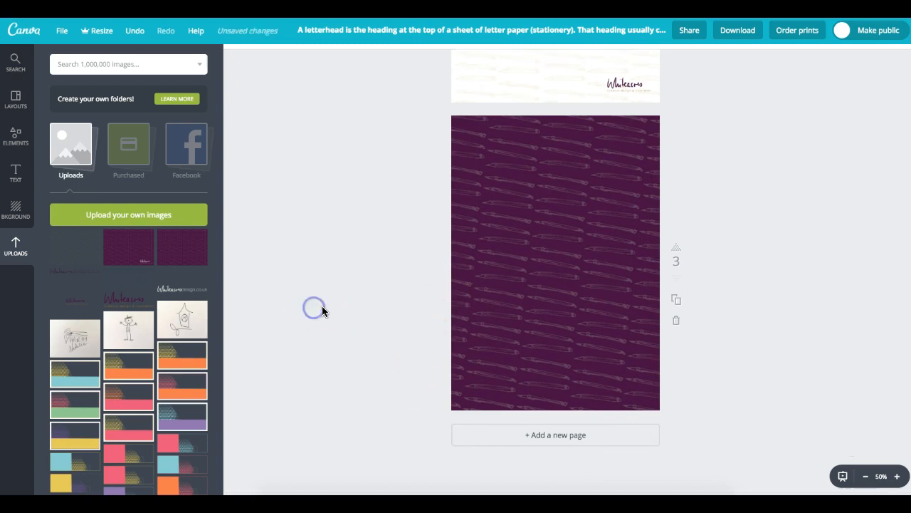
- Add the white Whitacres design logo to page 3 and shrink it near the bottom
left_click(208, 293)
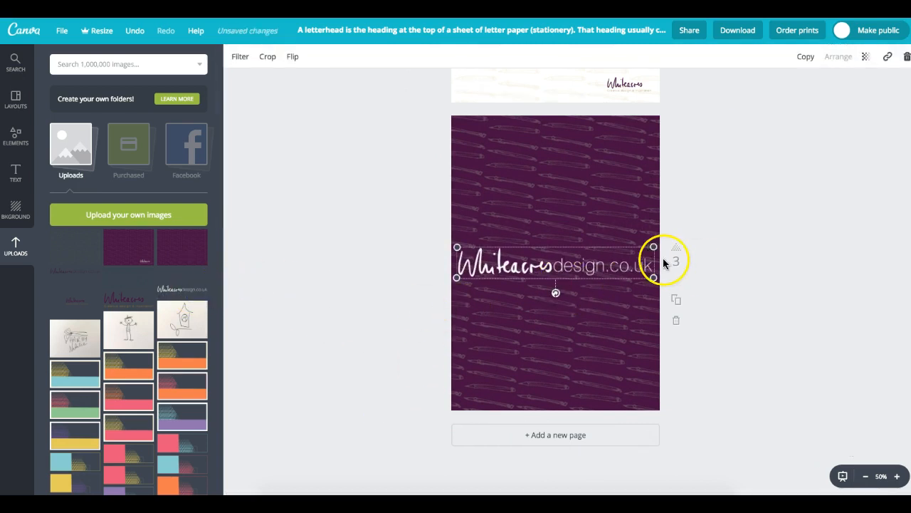
left_click_drag(655, 247, 560, 401)
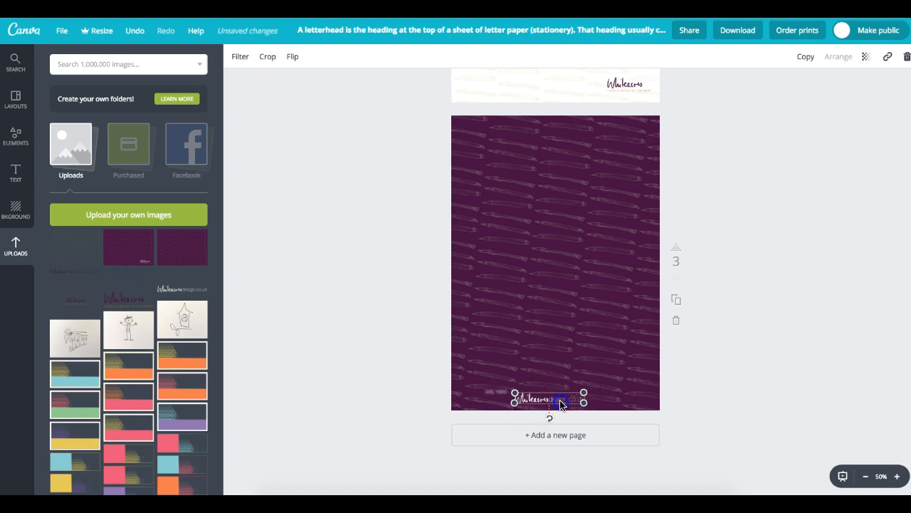
left_click(854, 365)
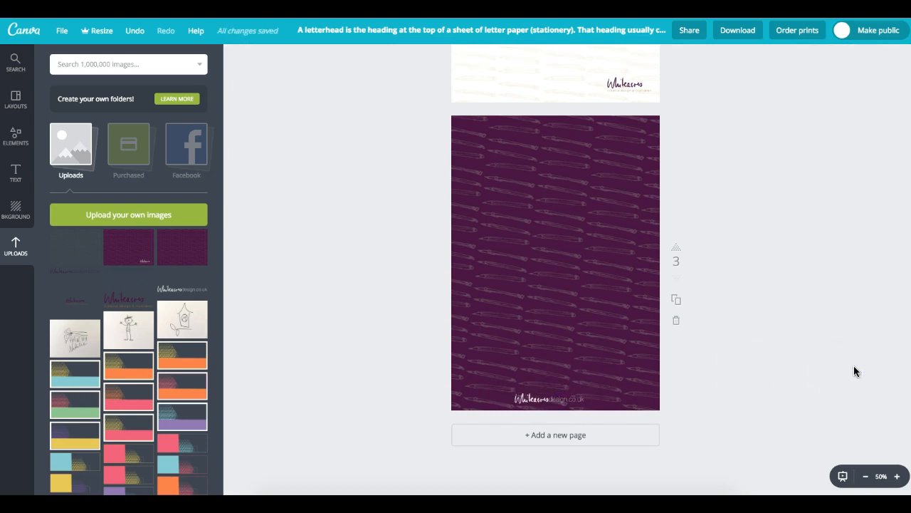
left_click(595, 243)
left_click(807, 248)
left_click(888, 117)
- On page 1, centre the Whitacres logo at the top and move the contact block beneath it
scroll(645, 306, "up", 4)
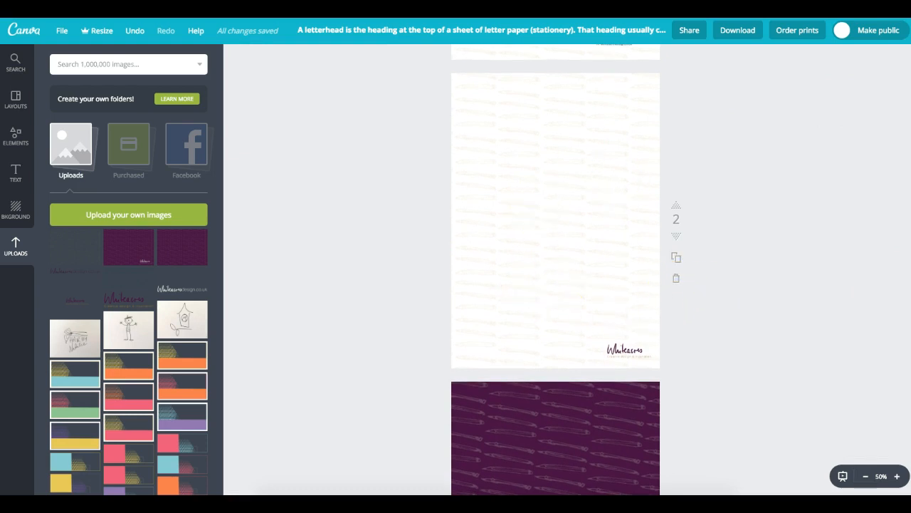
scroll(902, 203, "up", 5)
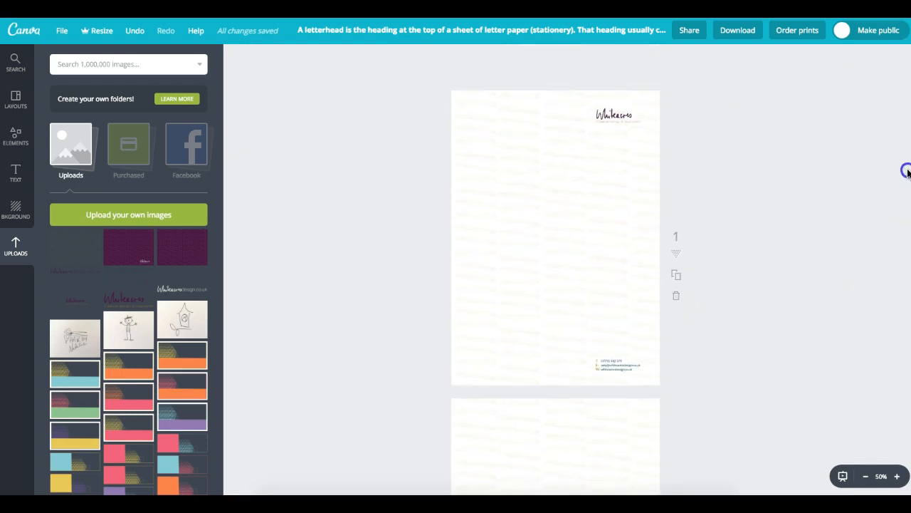
left_click_drag(615, 114, 548, 117)
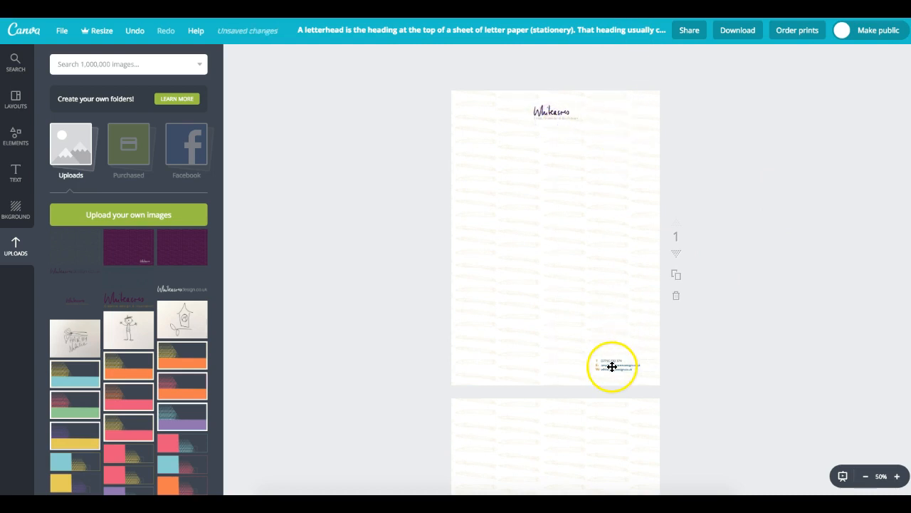
left_click_drag(612, 366, 532, 145)
left_click(533, 145)
left_click(513, 132)
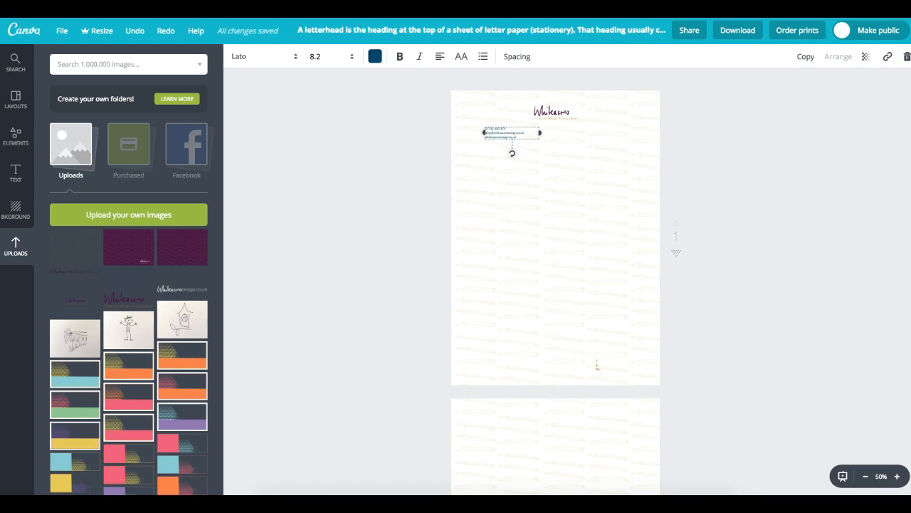
- At 100% zoom, join the e-mail onto the phone line with a | separator
left_click(898, 475)
left_click(898, 476)
left_click_drag(908, 307, 899, 140)
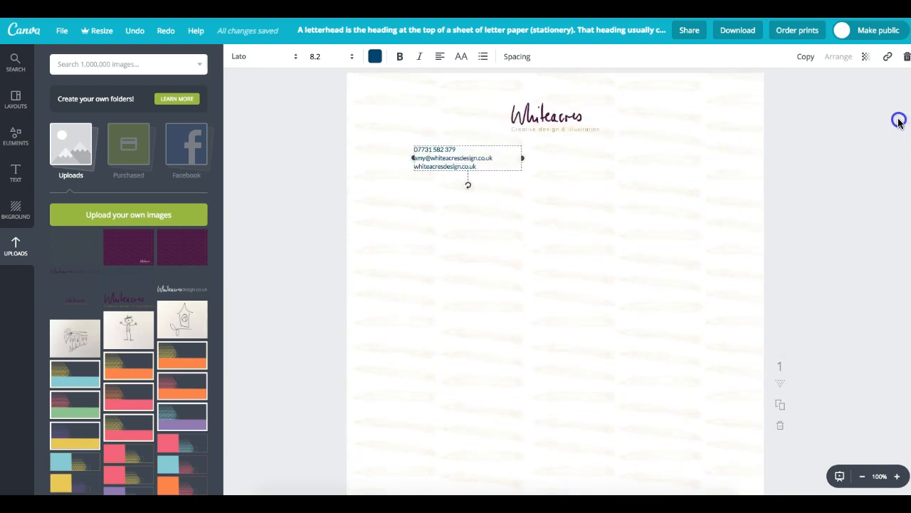
left_click_drag(482, 143, 479, 146)
left_click(475, 149)
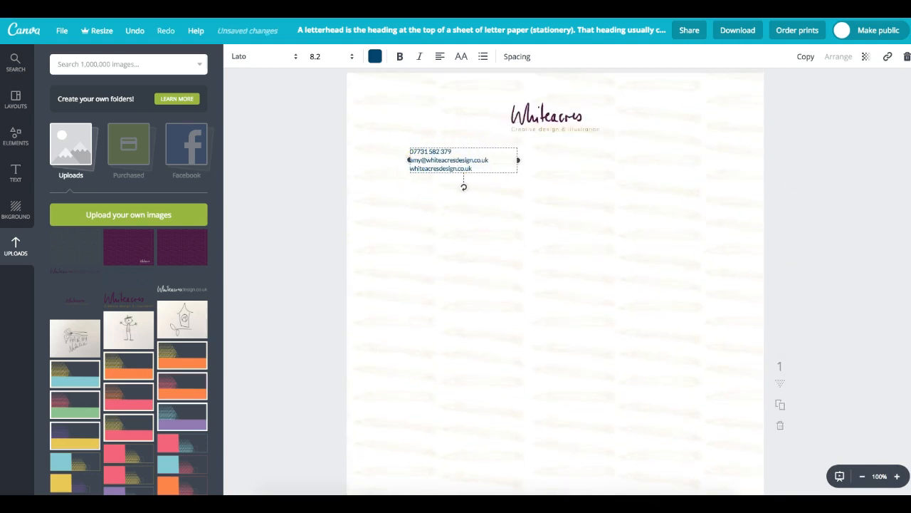
key("Delete")
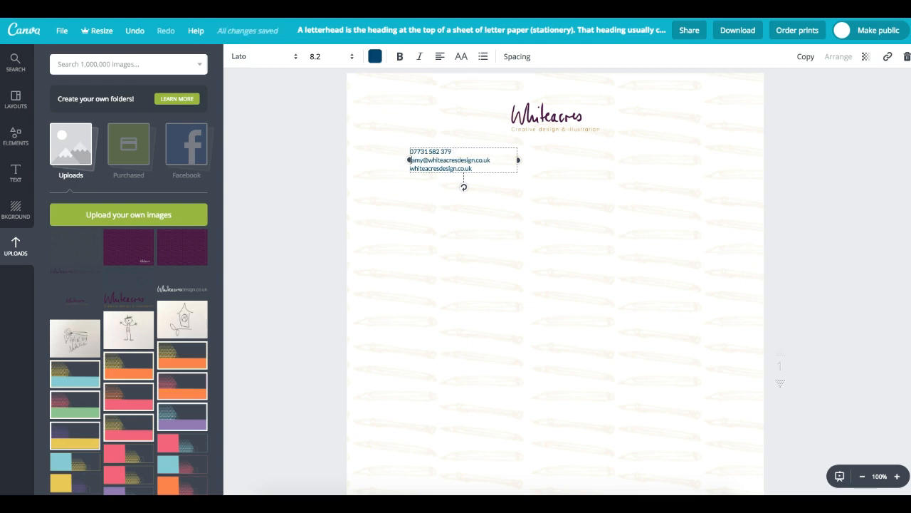
type("|")
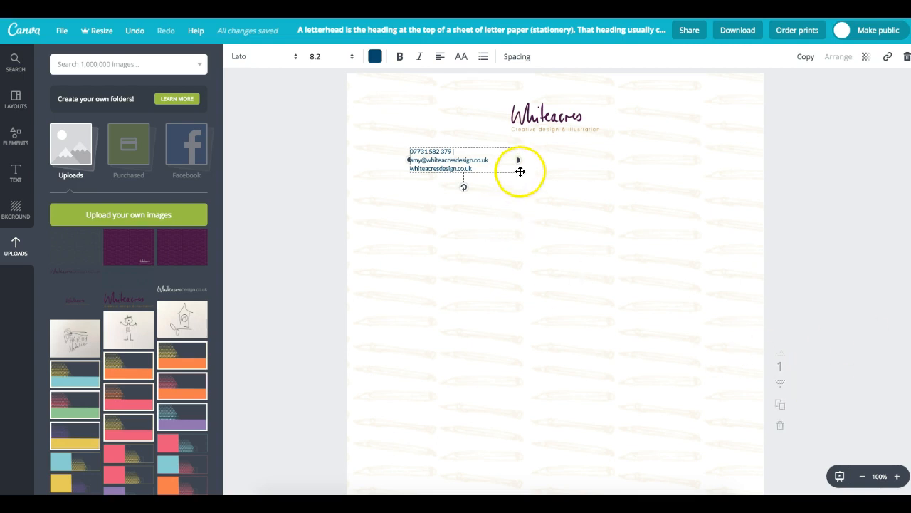
- Widen the text box and bring the web address onto the same line after a second | separator
left_click_drag(518, 160, 745, 179)
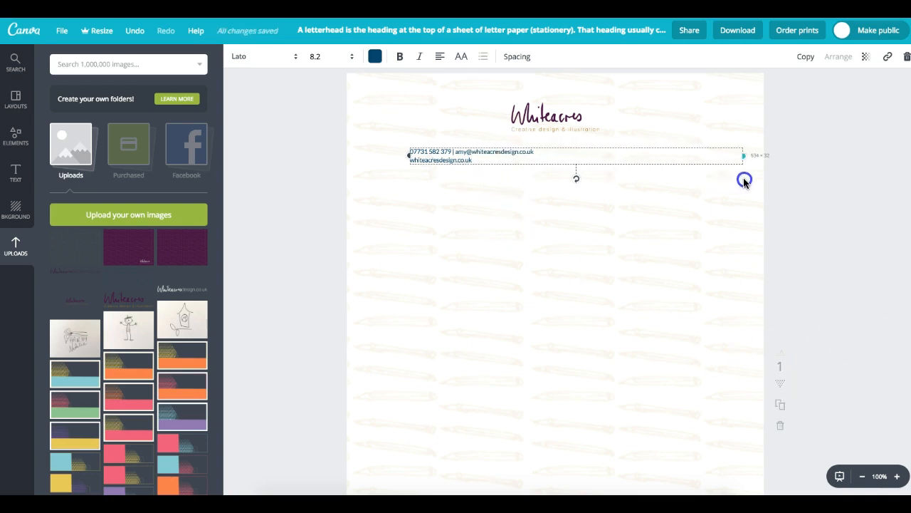
left_click(547, 151)
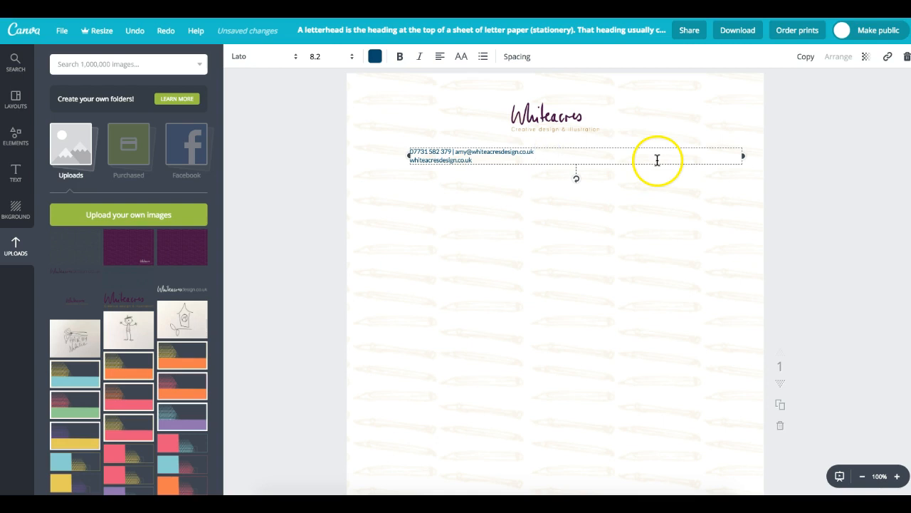
key("Delete")
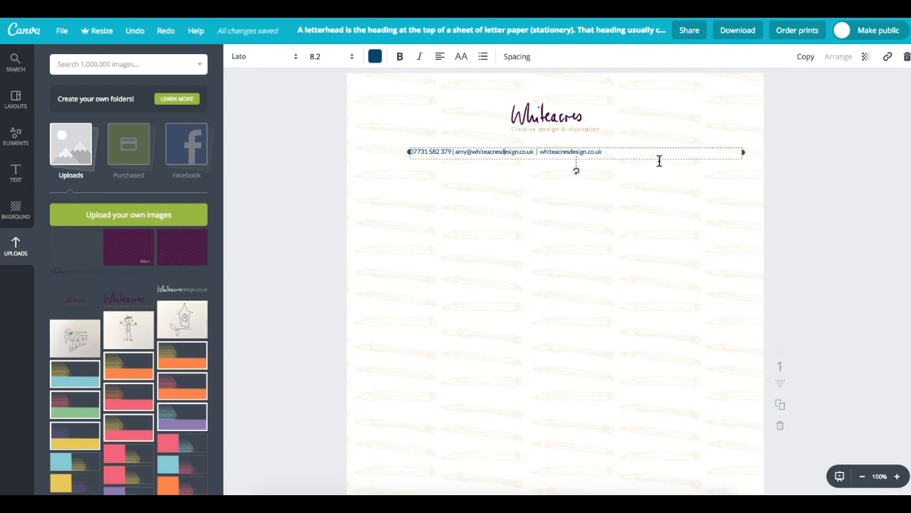
type("i")
key("Left")
key("Left")
type("|")
left_click(638, 163)
left_click(542, 153)
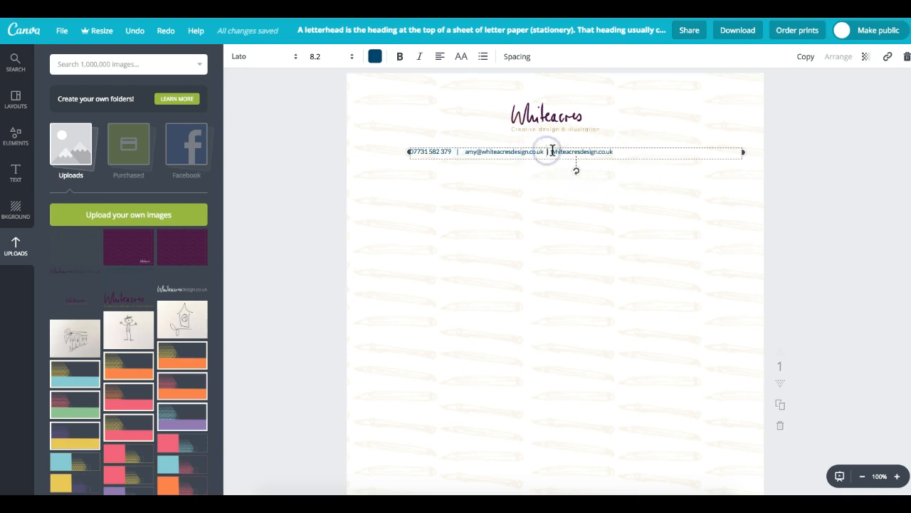
left_click(634, 150)
left_click(555, 151)
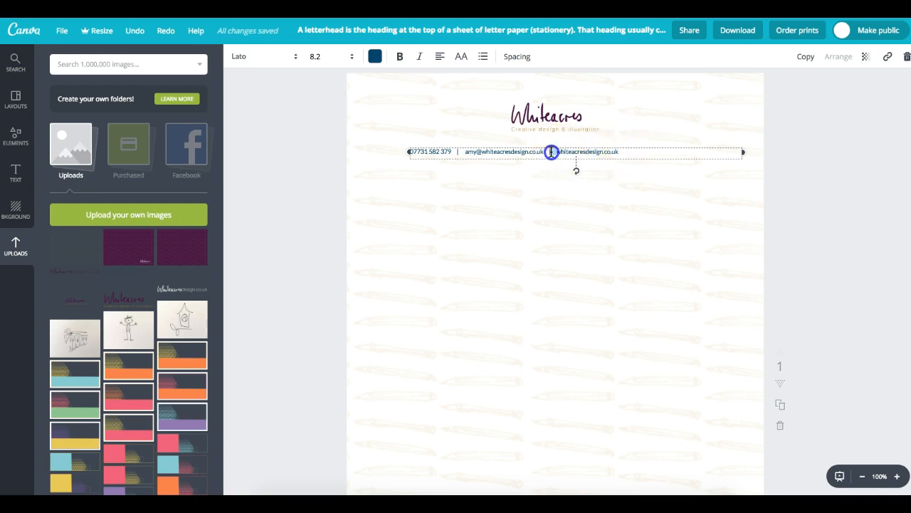
left_click(546, 151)
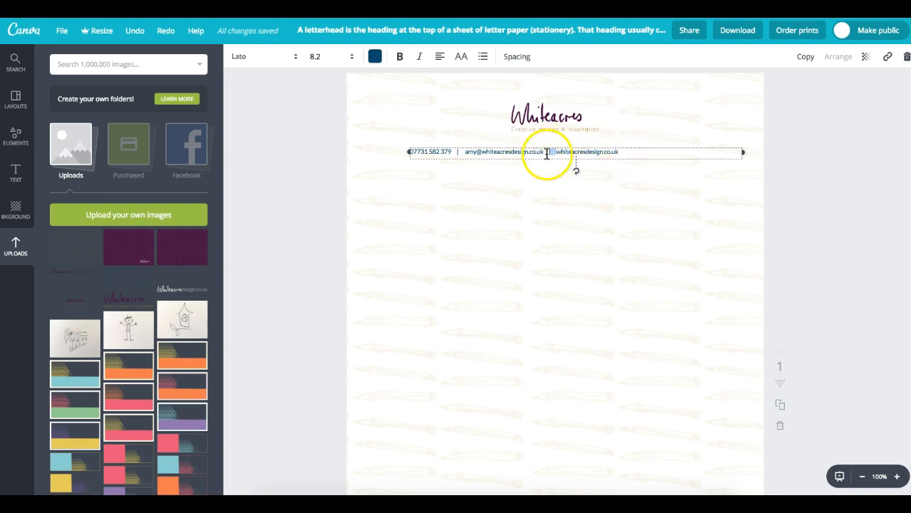
key("BackSpace")
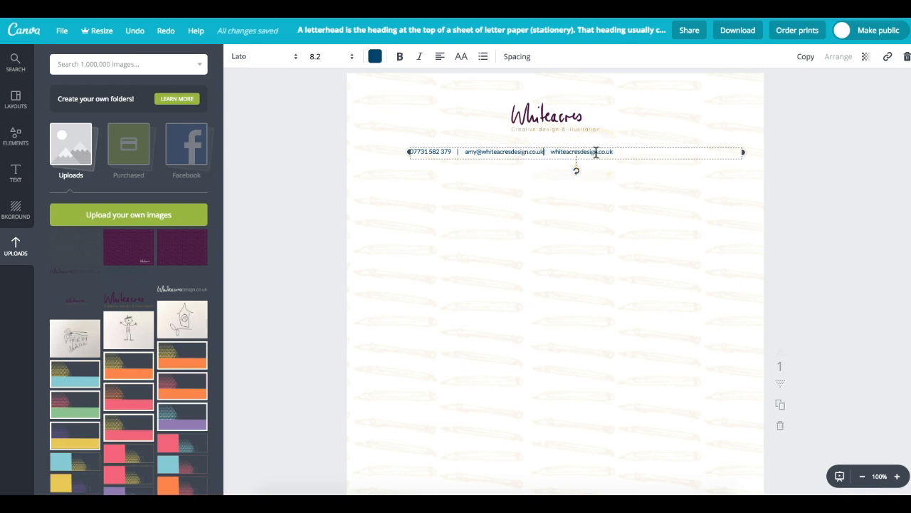
- Centre-align the contact line and position it centred under the logo
left_click_drag(647, 157, 408, 148)
left_click(439, 56)
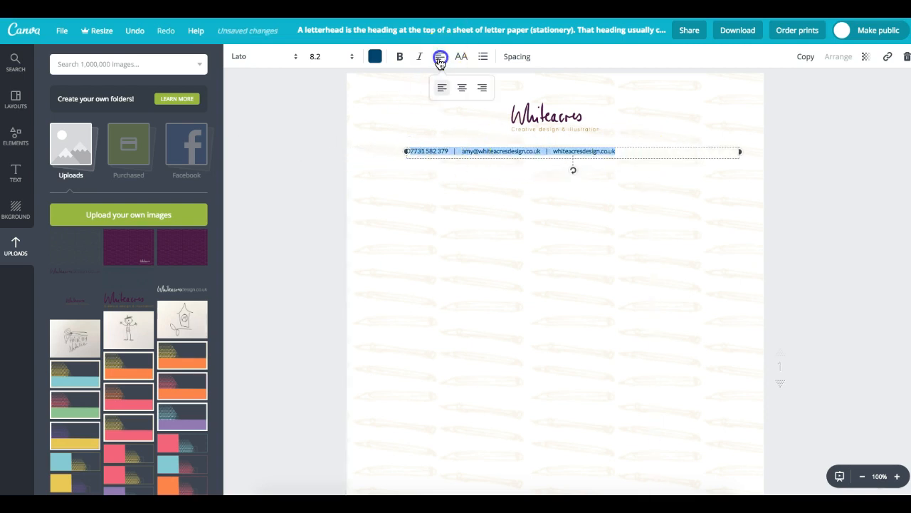
left_click(462, 87)
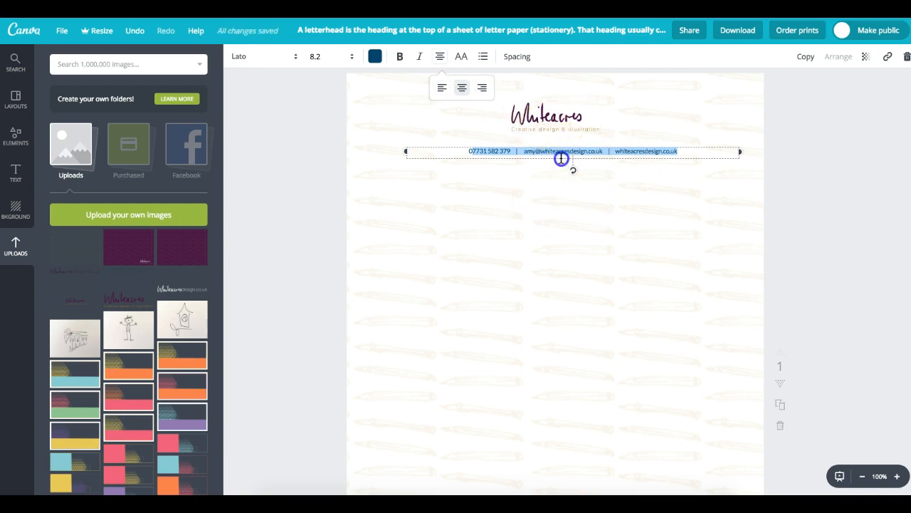
left_click(561, 158)
left_click_drag(552, 159, 544, 155)
left_click(798, 145)
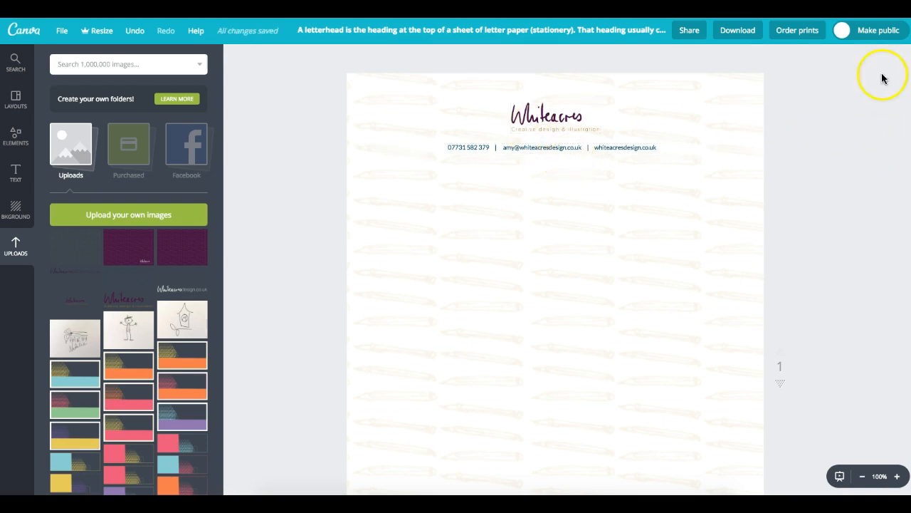
- Zoom out to 25% to view all pages and check the small text at page 1's bottom
left_click(862, 475)
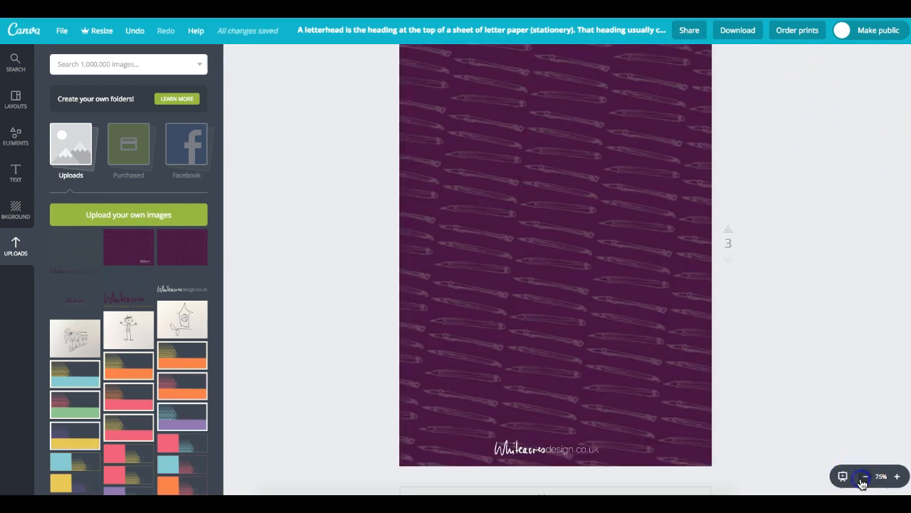
left_click(863, 477)
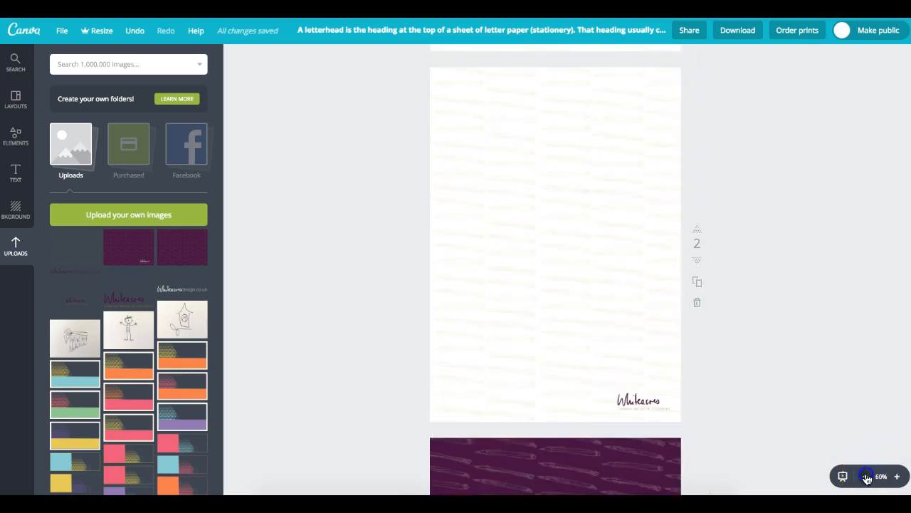
left_click(866, 476)
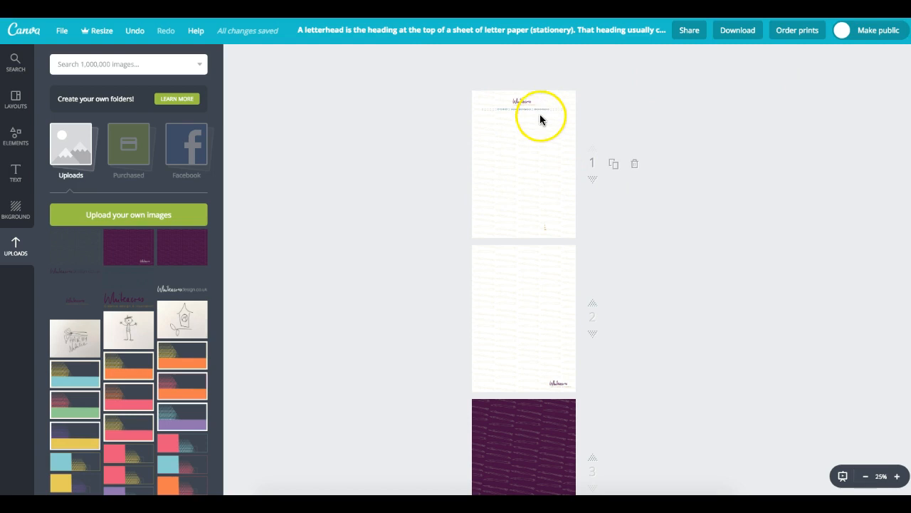
left_click(545, 228)
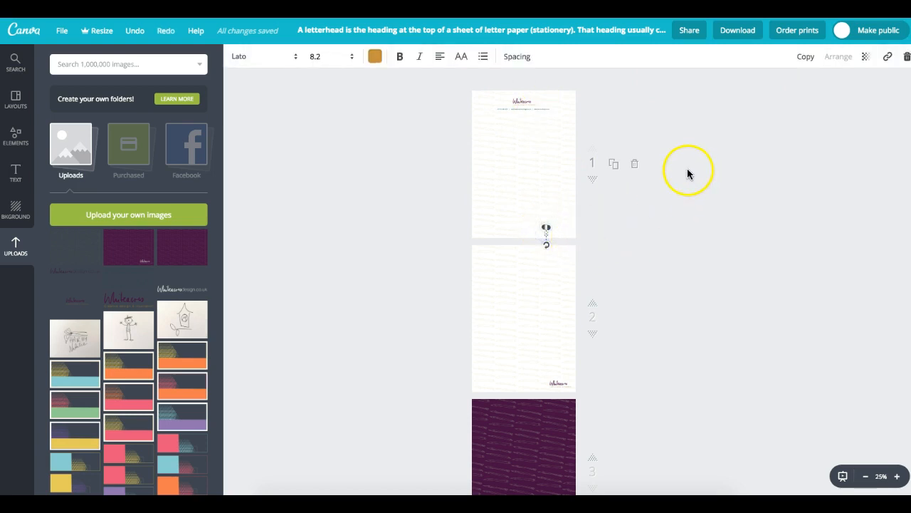
left_click(547, 237)
left_click(605, 213)
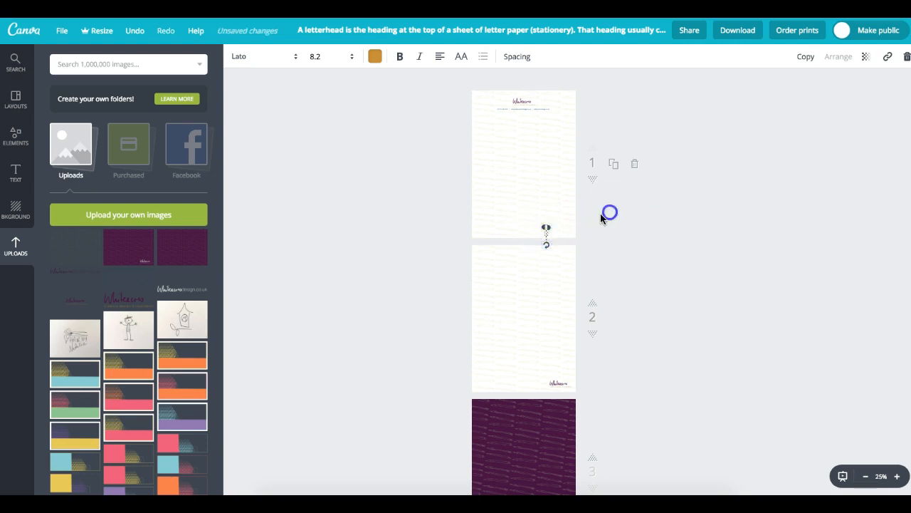
- Zoom back in and drag the contact details line down to the bottom of page 1
left_click(897, 475)
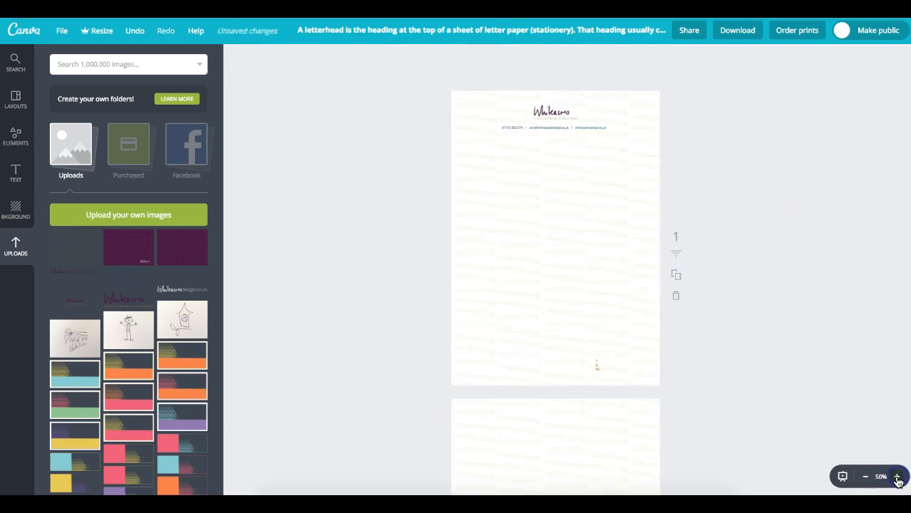
left_click(897, 475)
left_click_drag(603, 406, 749, 406)
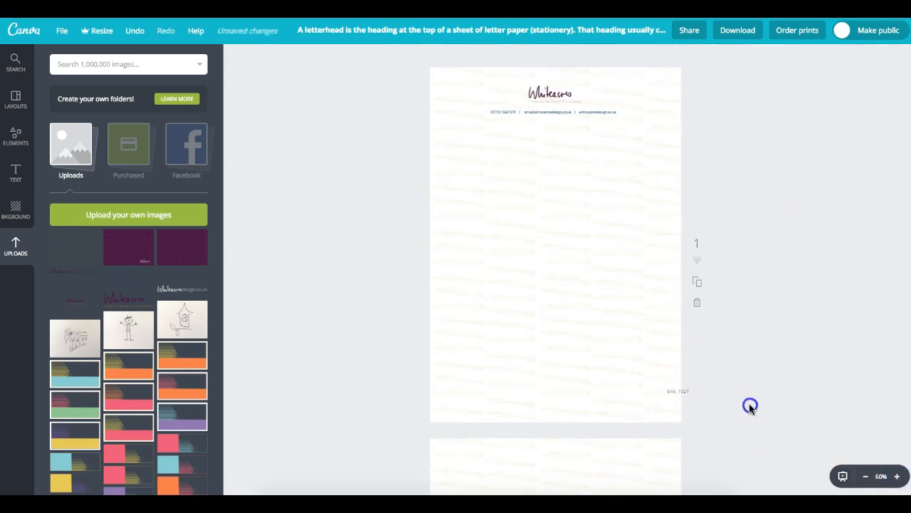
left_click_drag(569, 112, 569, 405)
left_click(784, 410)
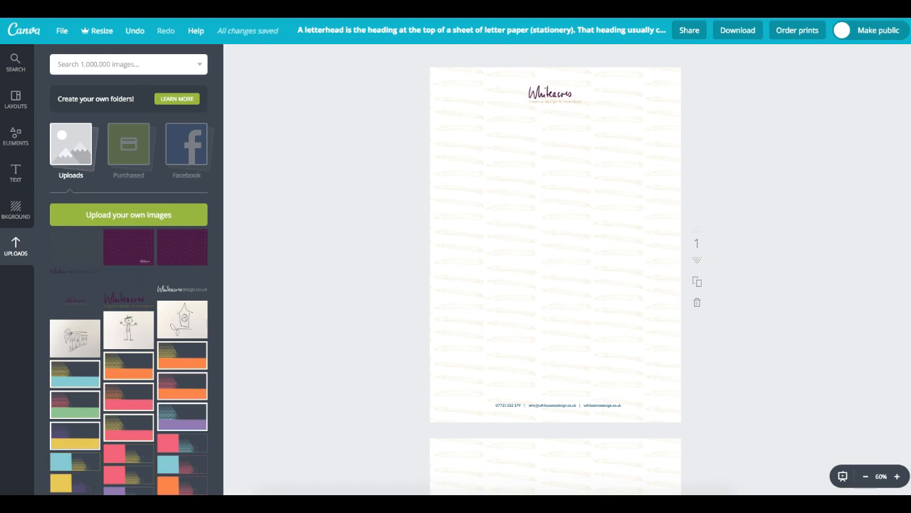
left_click(552, 405)
left_click(897, 476)
left_click(897, 476)
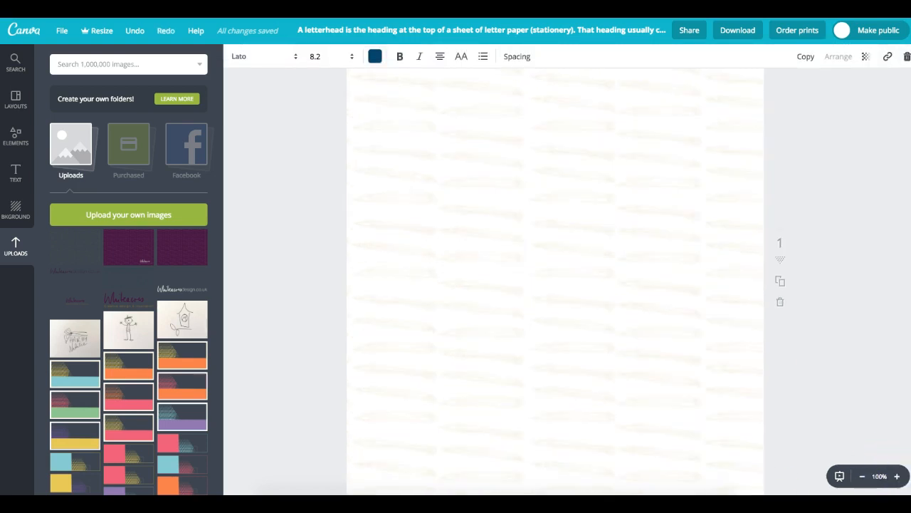
scroll(555, 285, "down", 4)
- Duplicate the footer contact line below it and retype it as the company registration and office address
left_click(509, 230)
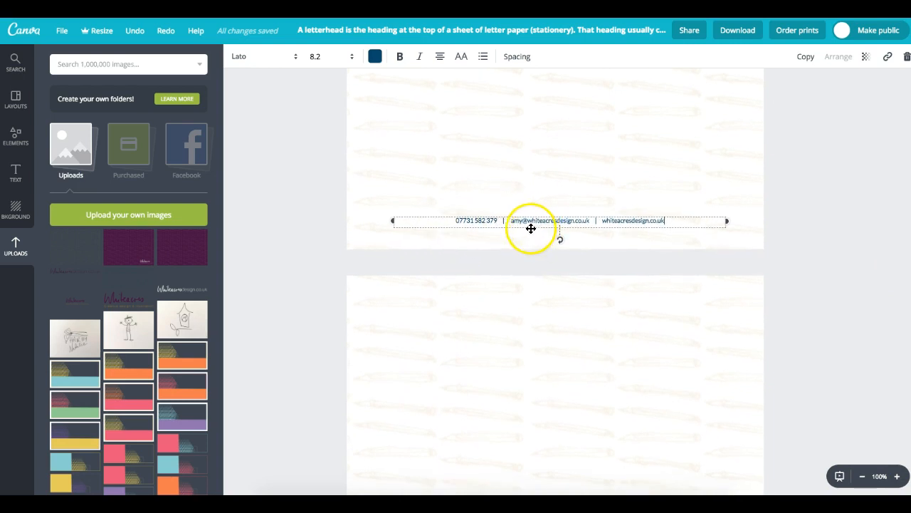
left_click(804, 57)
left_click_drag(467, 235, 655, 230)
key("BackSpace")
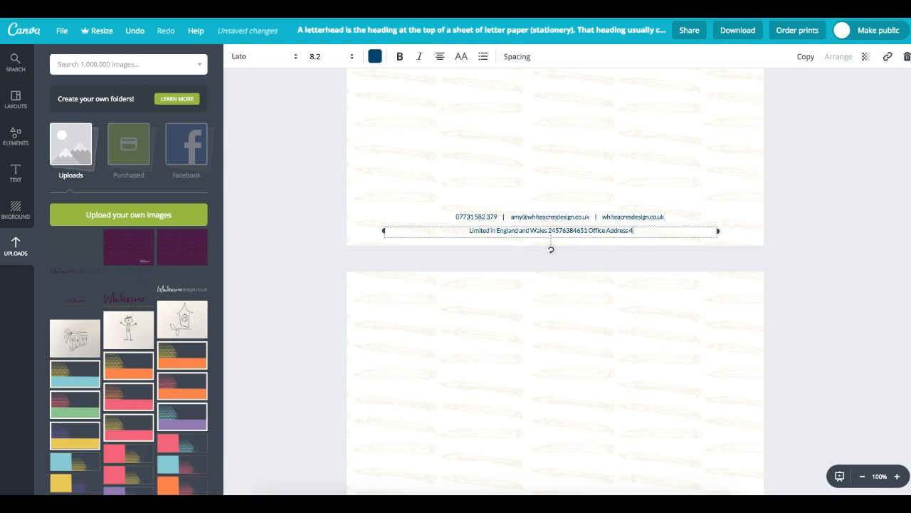
type("dor G")
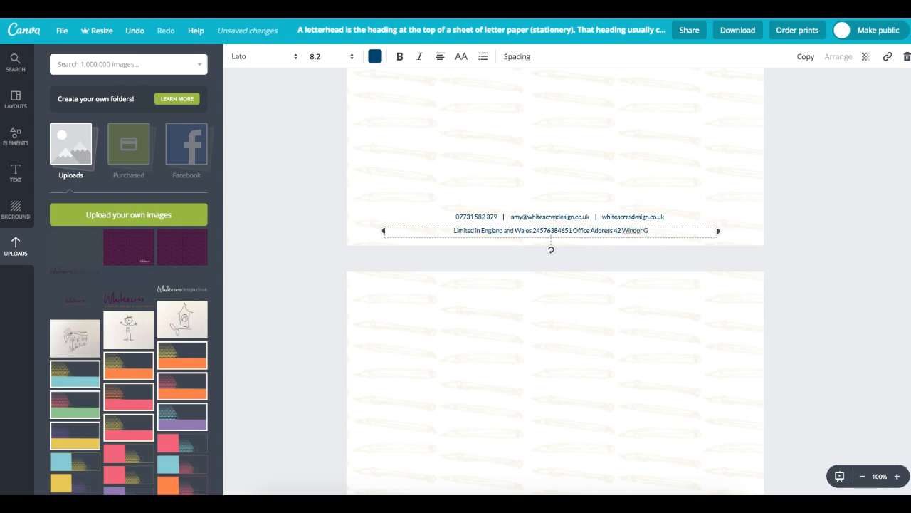
type("ardens.")
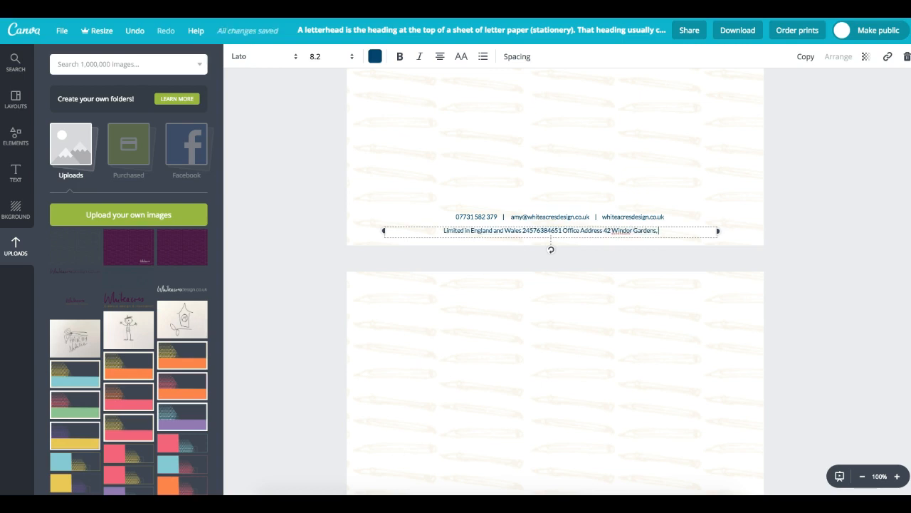
type(" LONSON")
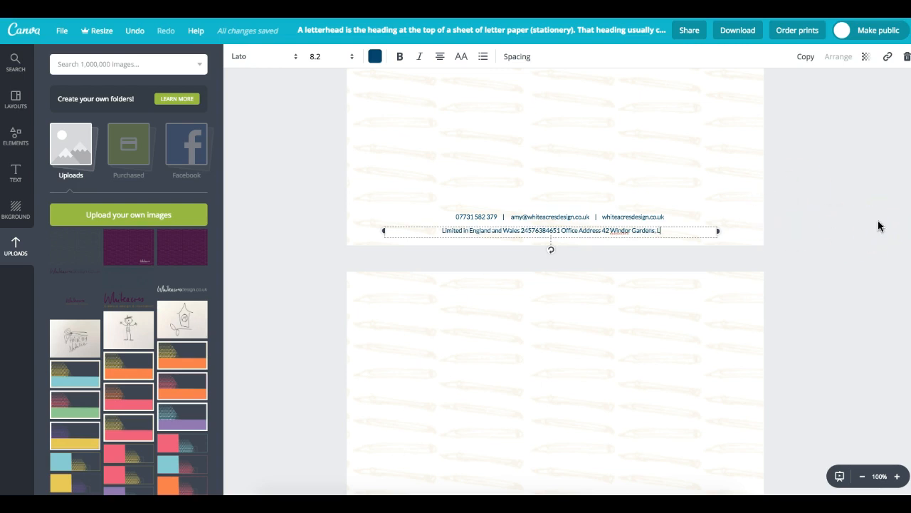
key("BackSpace")
key("BackSpace")
key("BackSpace")
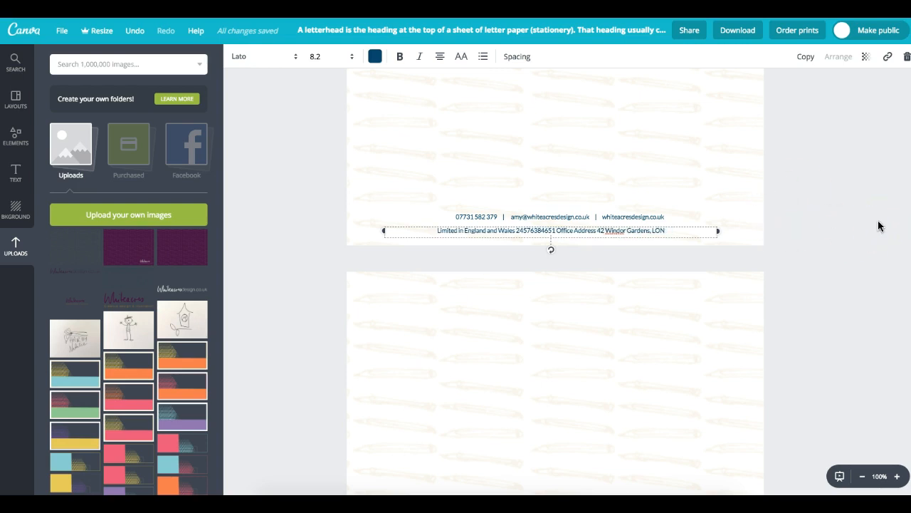
type("DON")
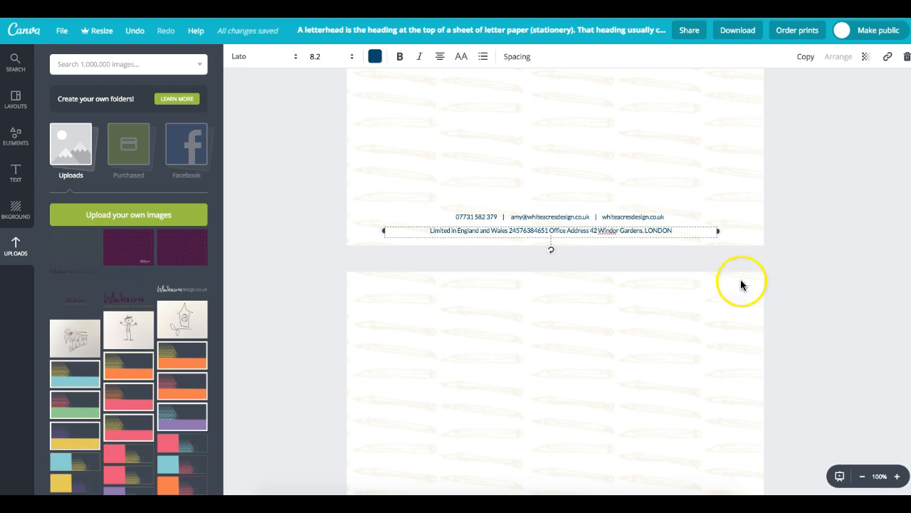
- Set the address line to font size 6 and nudge it up closer to the contact line
left_click_drag(696, 230, 397, 229)
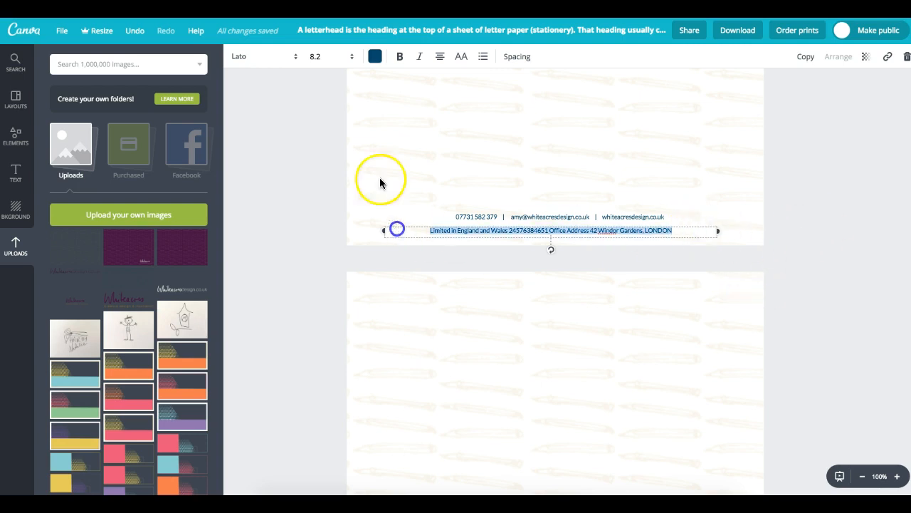
left_click(344, 57)
left_click(334, 83)
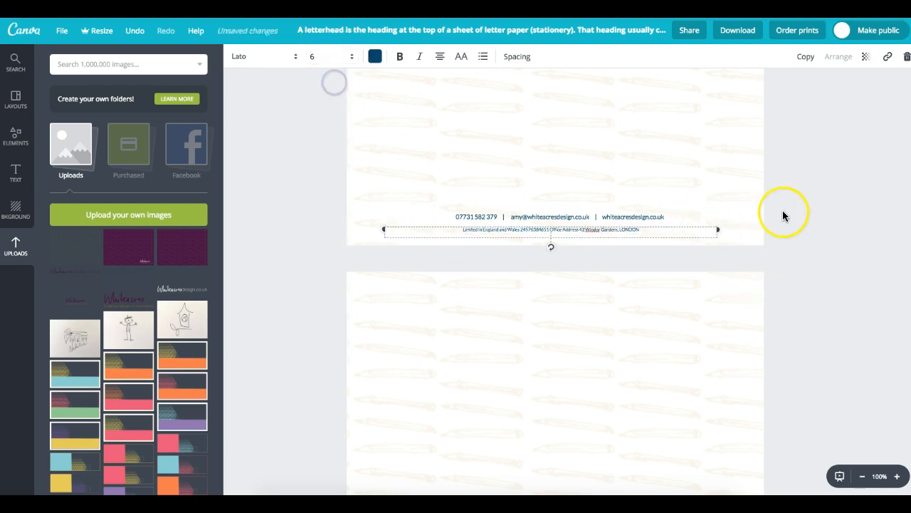
left_click(823, 230)
left_click(604, 228)
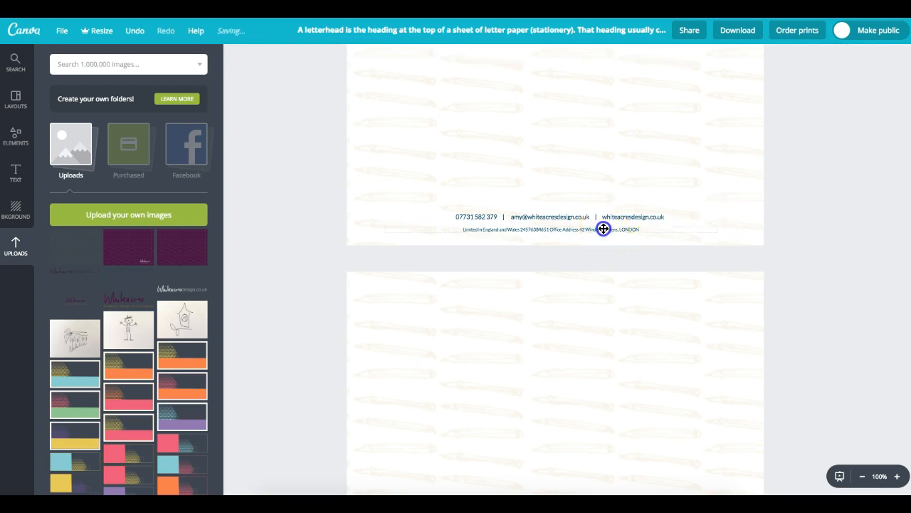
left_click_drag(604, 228, 604, 224)
left_click(728, 192)
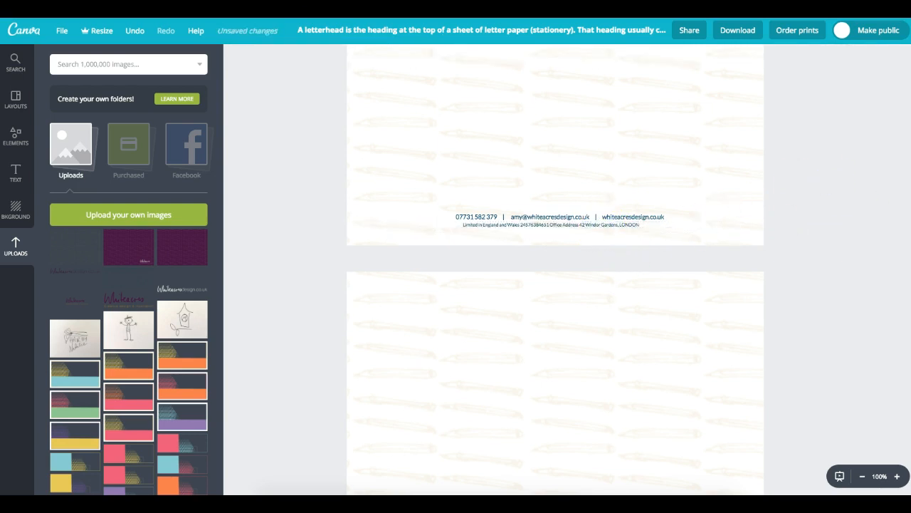
- Nudge the contact line slightly up and zoom out to view the whole letterhead page
left_click(613, 217)
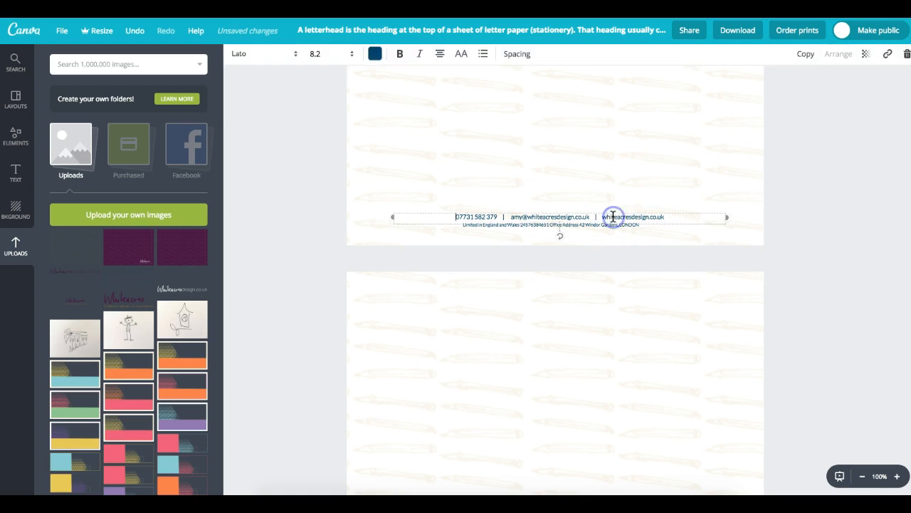
left_click(674, 212)
left_click(789, 197)
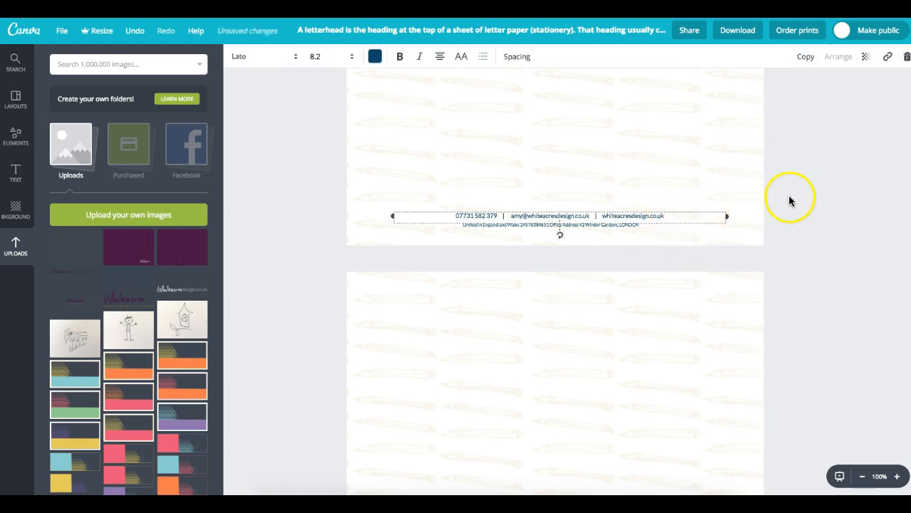
scroll(907, 163, "up", 4)
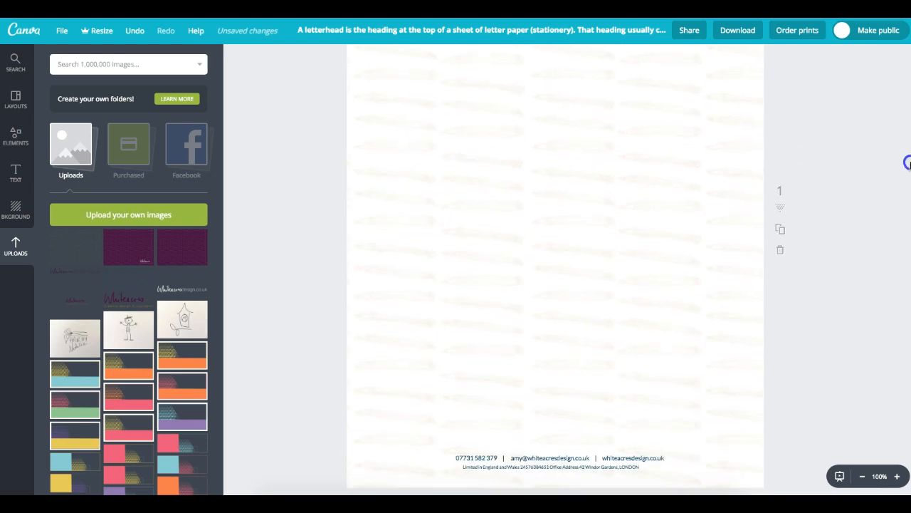
scroll(908, 163, "up", 3)
left_click(861, 486)
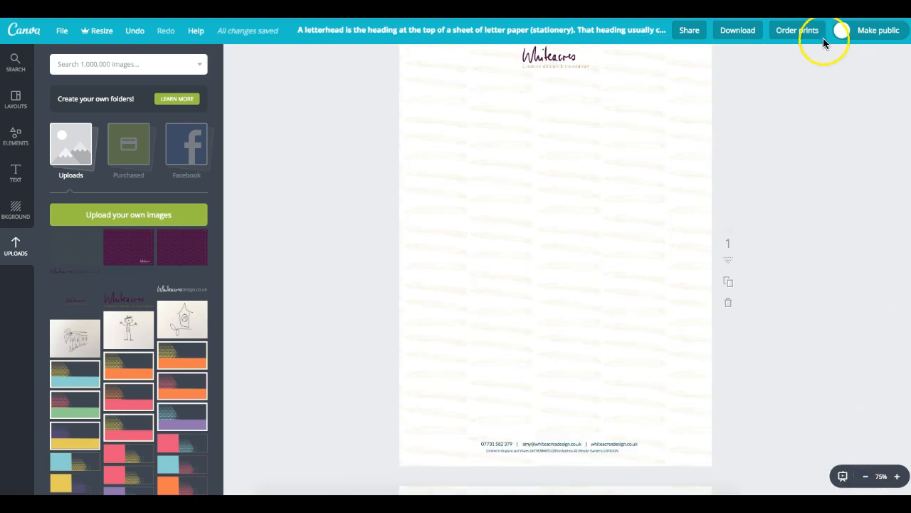
- In Download options, leave crop marks and bleed off and keep PDF - Print as file type
left_click(738, 30)
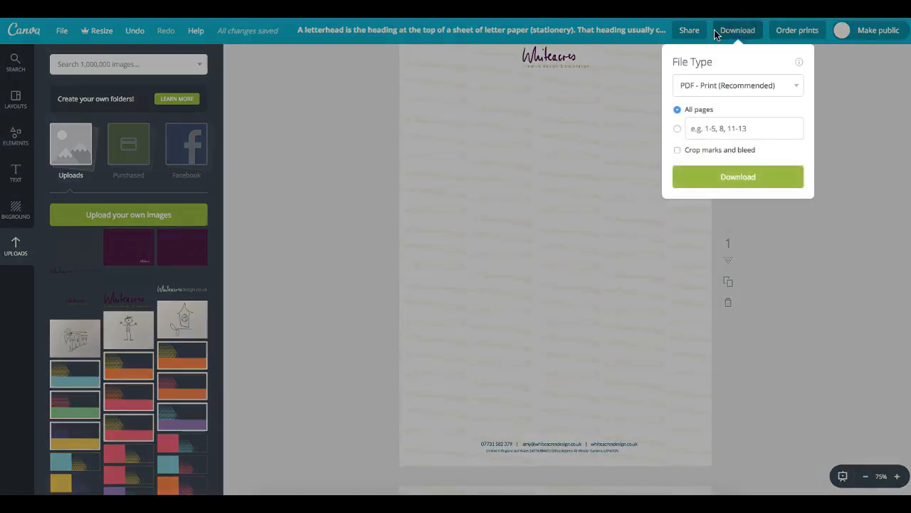
left_click(677, 151)
left_click(677, 151)
left_click(723, 86)
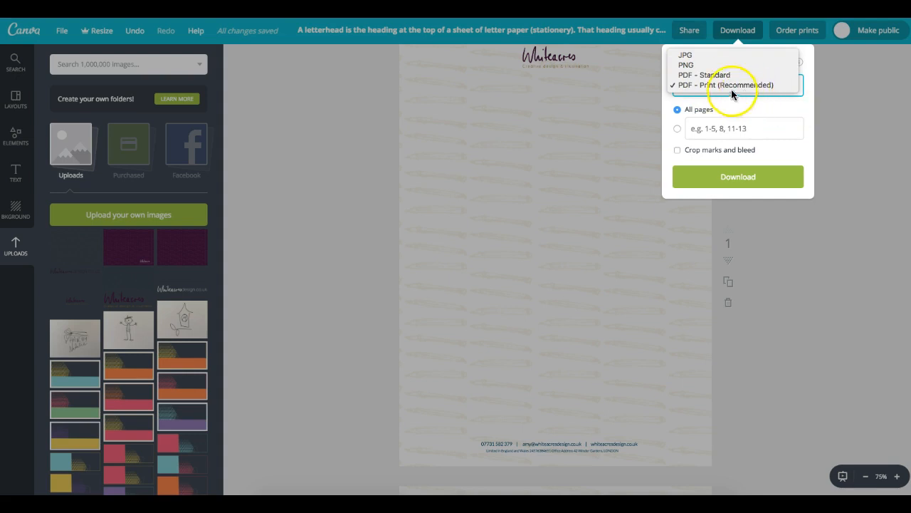
left_click(47, 78)
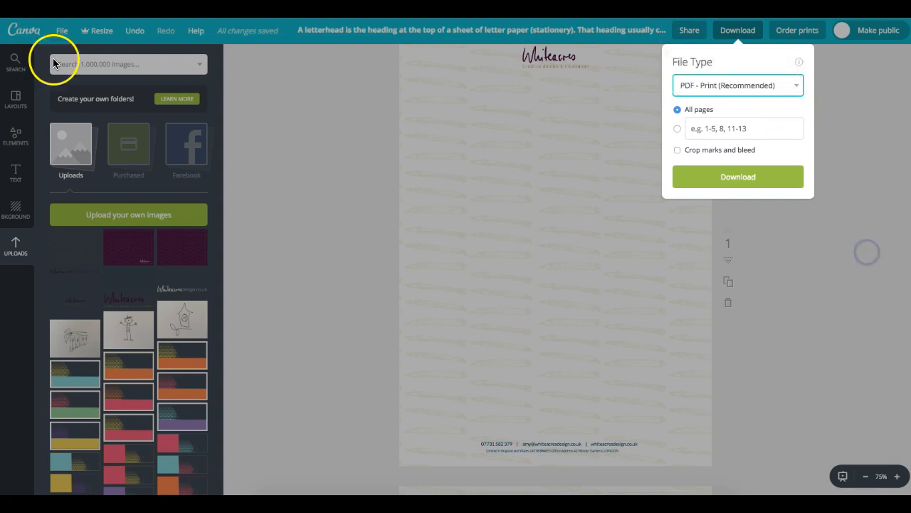
left_click(260, 105)
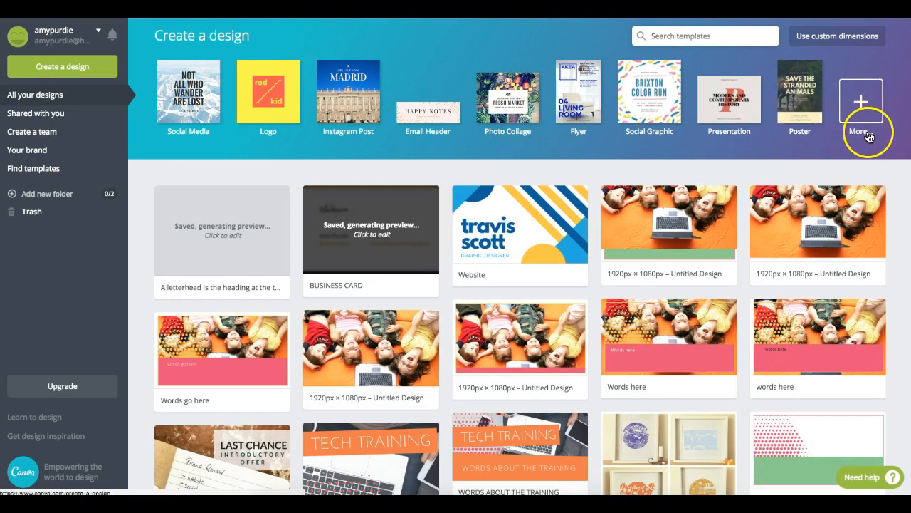
- Create a new blank 5 × 7 in Flyer design from the home dashboard
left_click(585, 133)
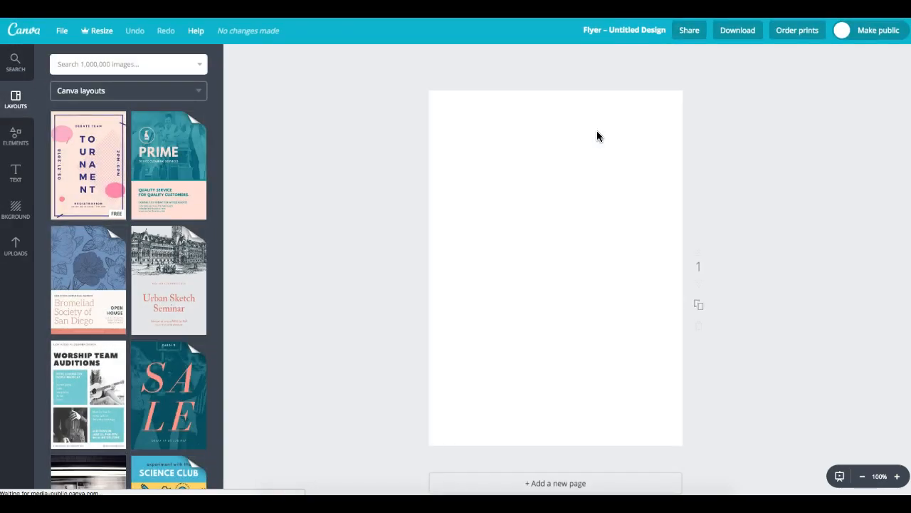
- Apply the blue Ice Cream Party layout to the blank flyer page
left_click_drag(220, 120, 219, 289)
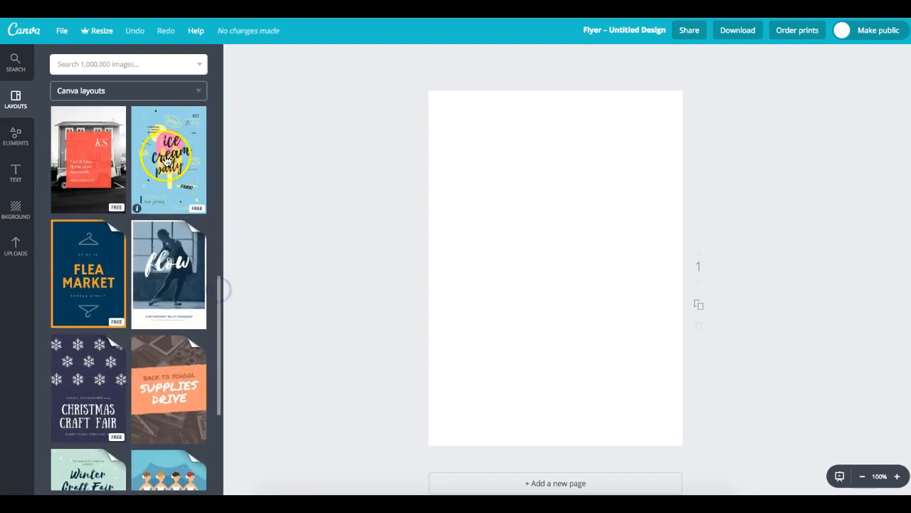
left_click(165, 161)
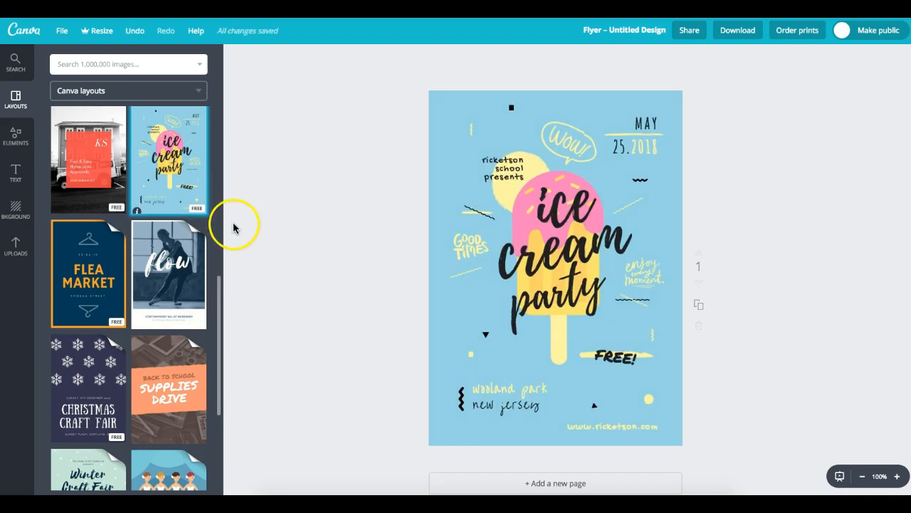
left_click_drag(216, 296, 220, 307)
- Scroll down the Layouts list and expand the Illustrated Owl Babysitting Agency Flyer layout group
scroll(211, 381, "down", 10)
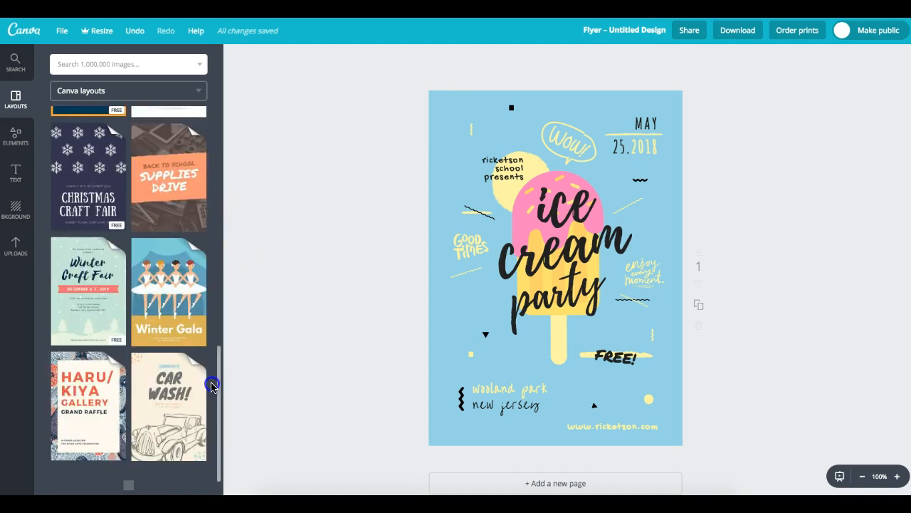
scroll(210, 417, "down", 10)
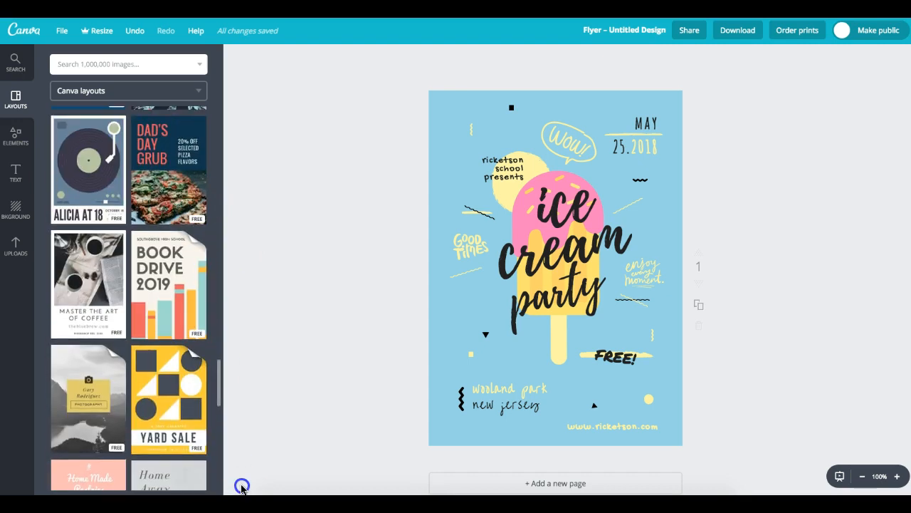
left_click_drag(239, 455, 230, 510)
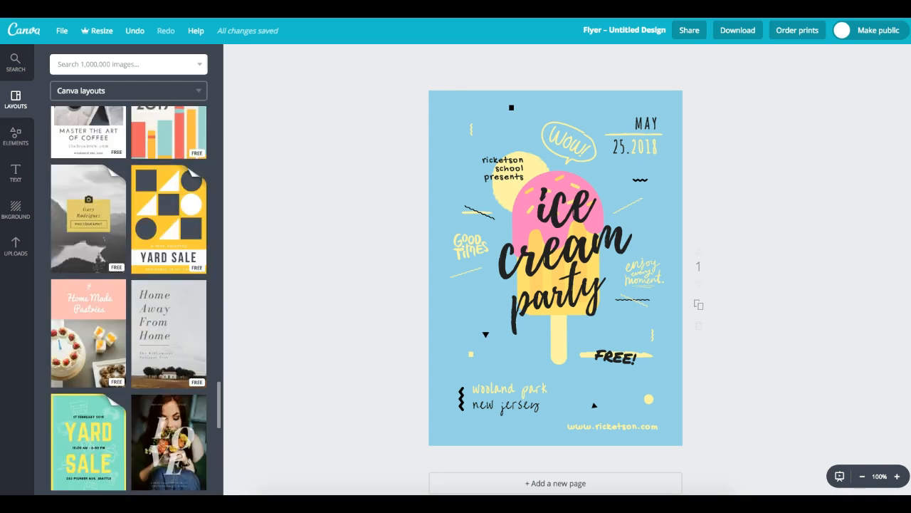
scroll(129, 299, "down", 3)
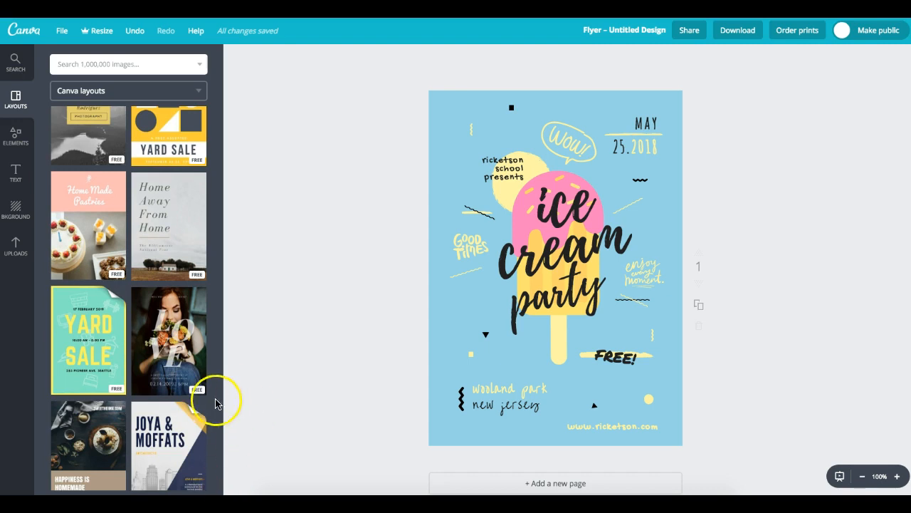
left_click_drag(216, 406, 219, 460)
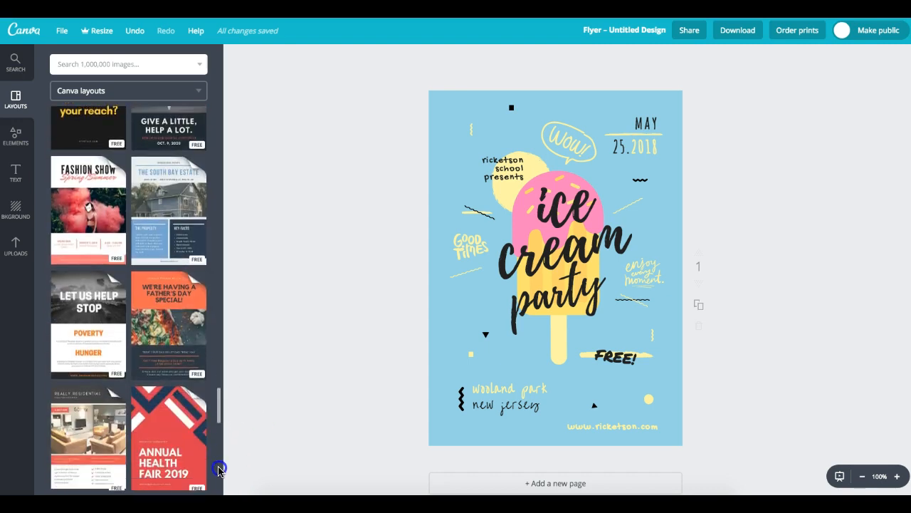
left_click_drag(220, 428, 223, 459)
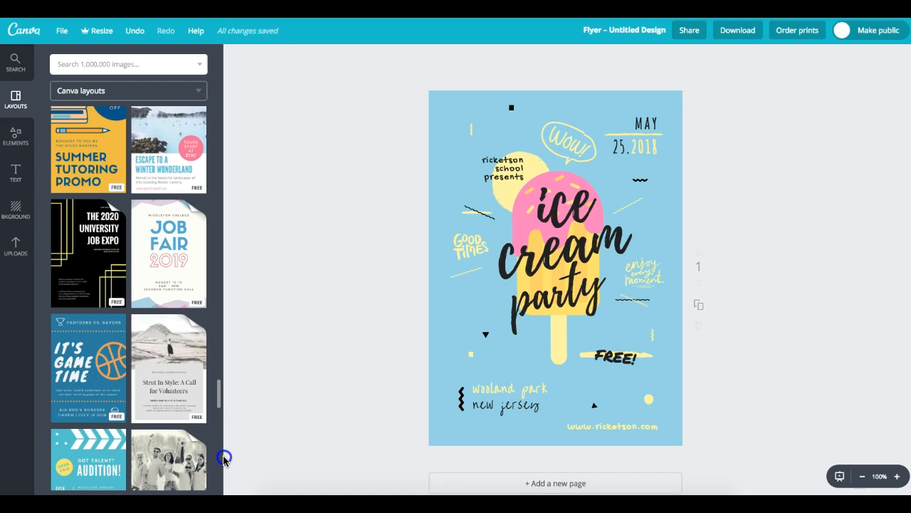
mouse_move(223, 459)
left_mouse_down()
mouse_move(214, 472)
mouse_move(216, 503)
left_mouse_up()
scroll(129, 299, "down", 1)
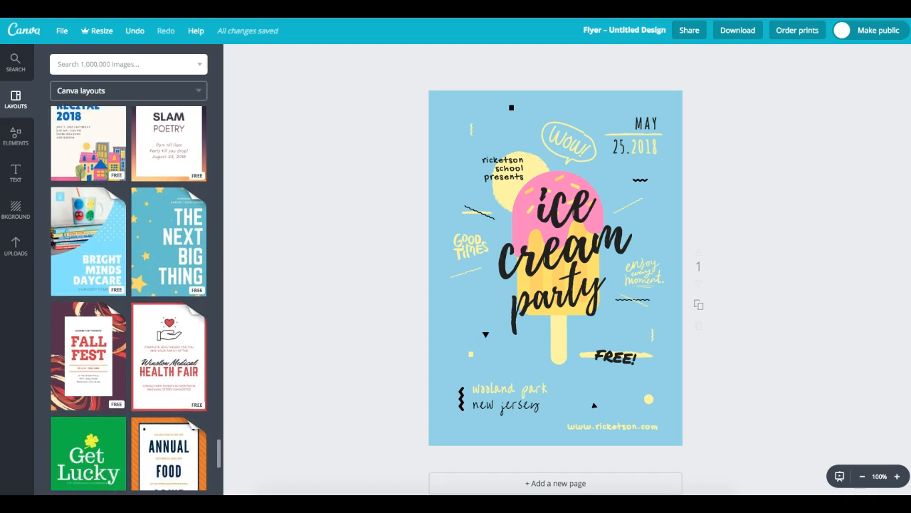
scroll(128, 299, "down", 1)
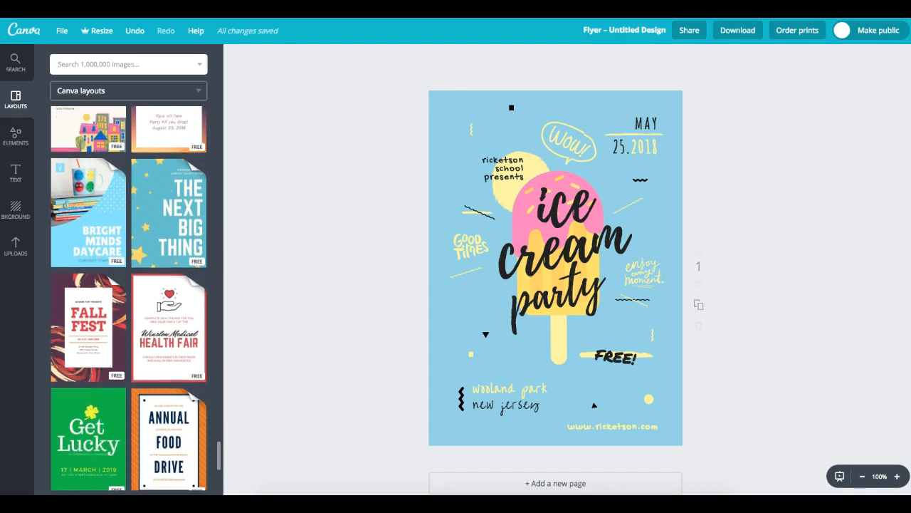
scroll(129, 299, "down", 2)
scroll(129, 299, "down", 4)
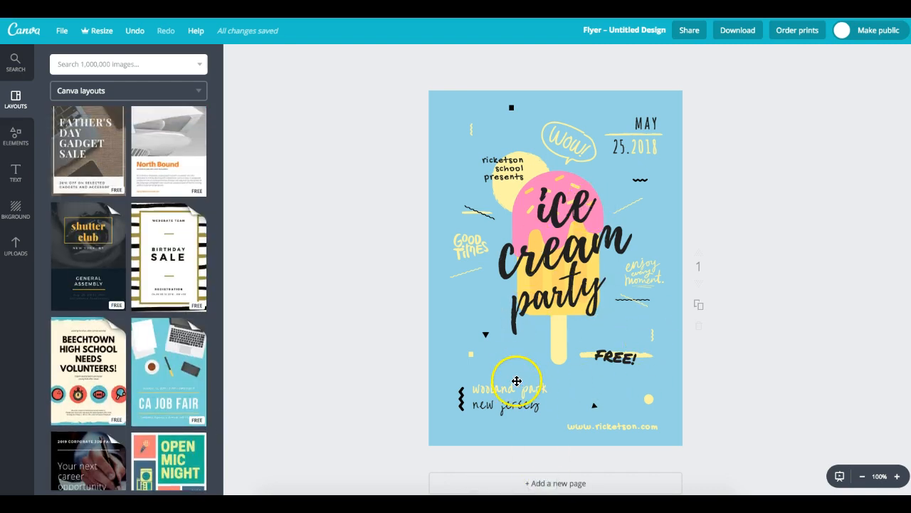
left_click_drag(224, 421, 220, 452)
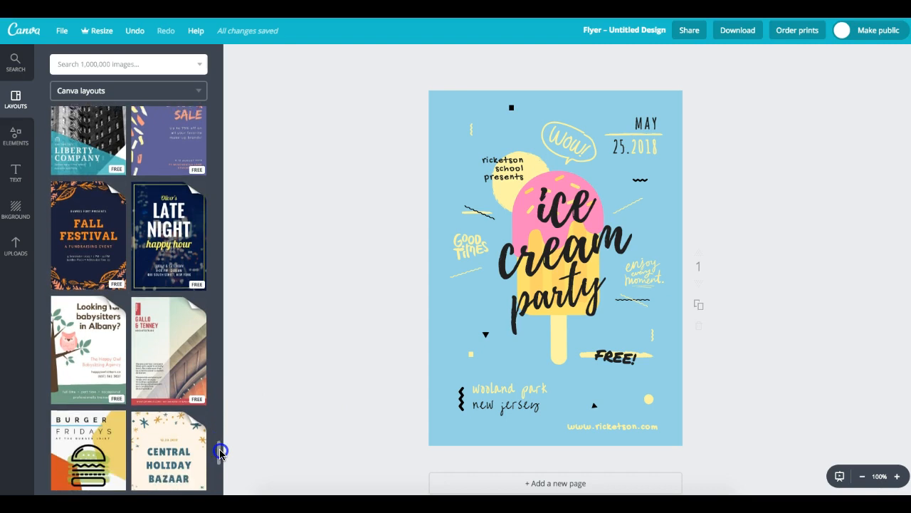
left_click(77, 336)
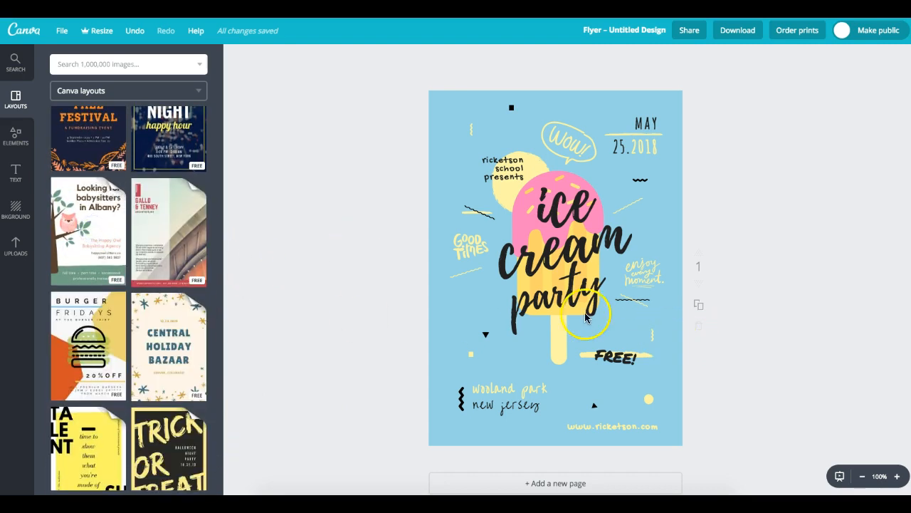
left_click(82, 243)
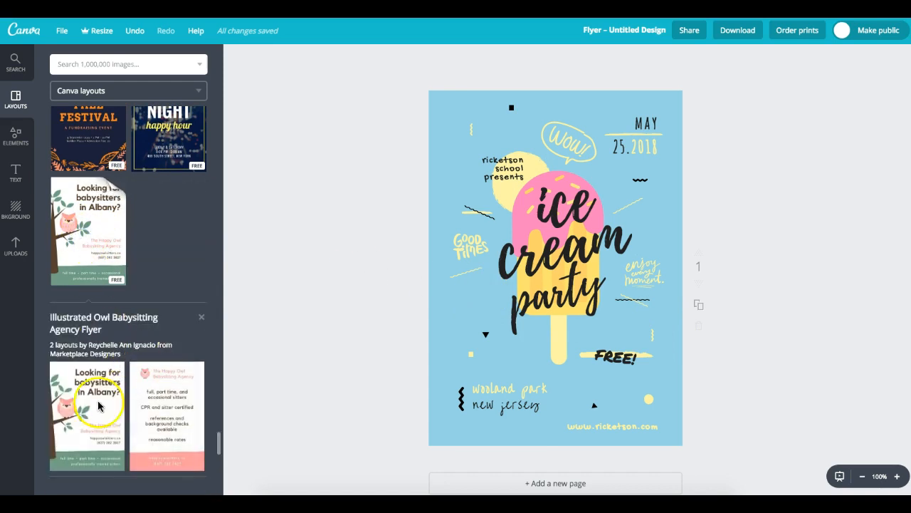
- Apply the owl babysitting layout and retype its heading as 'Wise owls buy stationery at Stationery Plus'
left_click(84, 412)
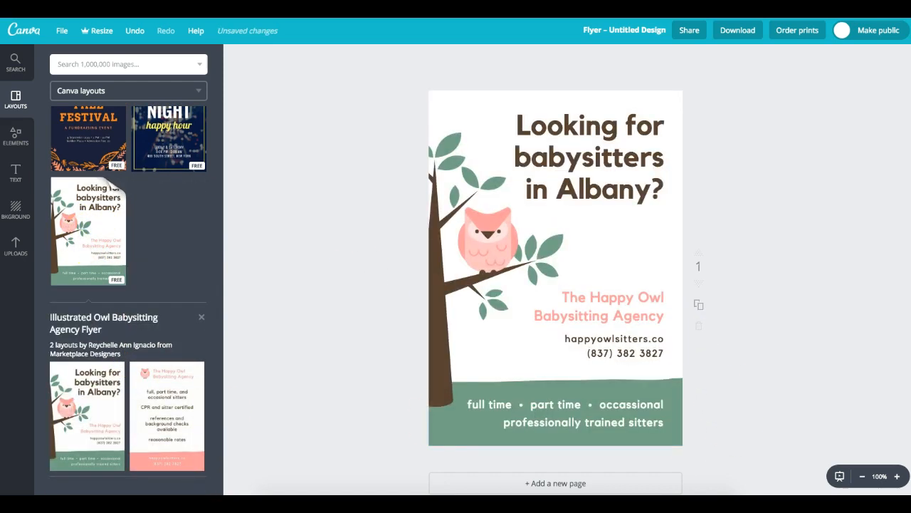
double_click(625, 164)
left_click_drag(659, 189, 475, 122)
type("Wisw")
key("BackSpace")
type("e w")
key("BackSpace")
type("o")
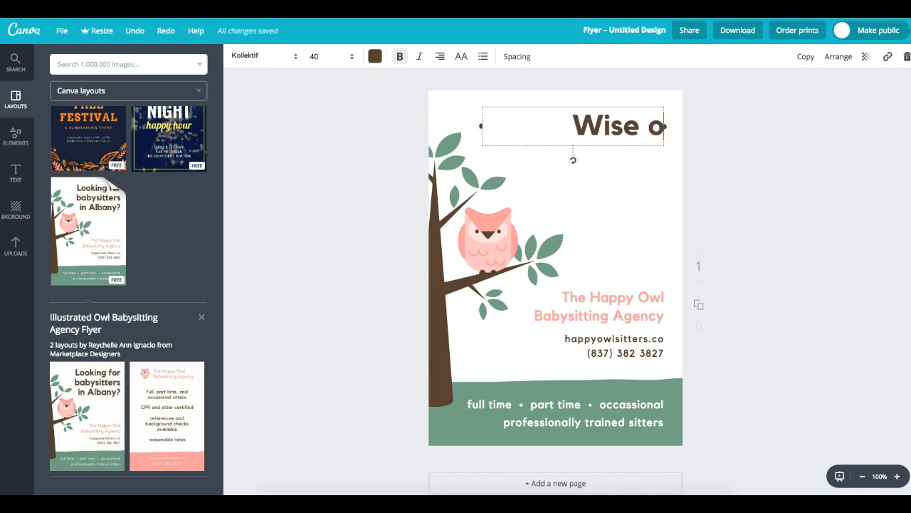
type("wls buy stationery at ")
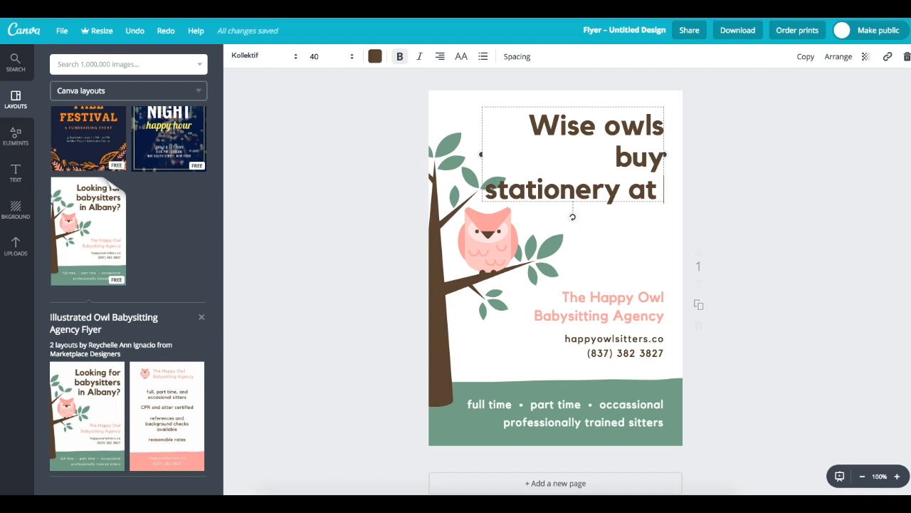
type("Stationery Plus")
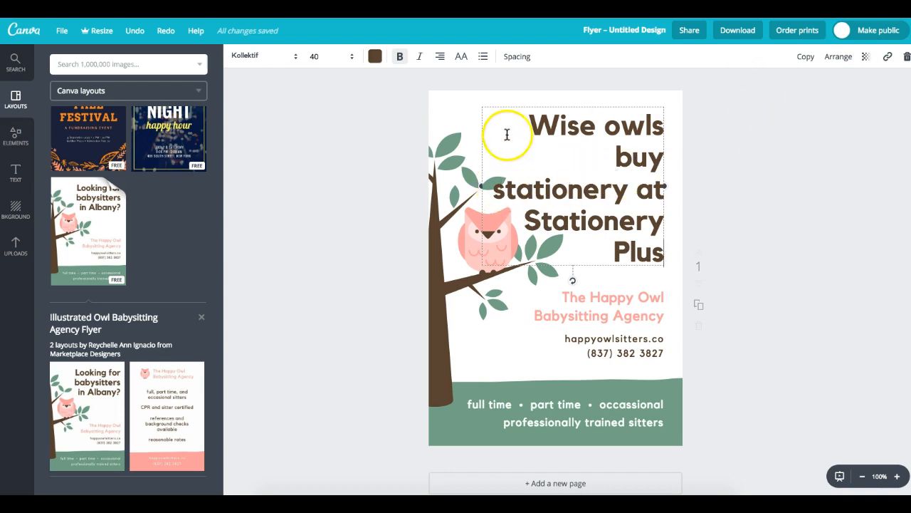
- Set the whole heading to font size 32
left_click_drag(506, 135, 672, 128)
left_click(684, 247, "shift")
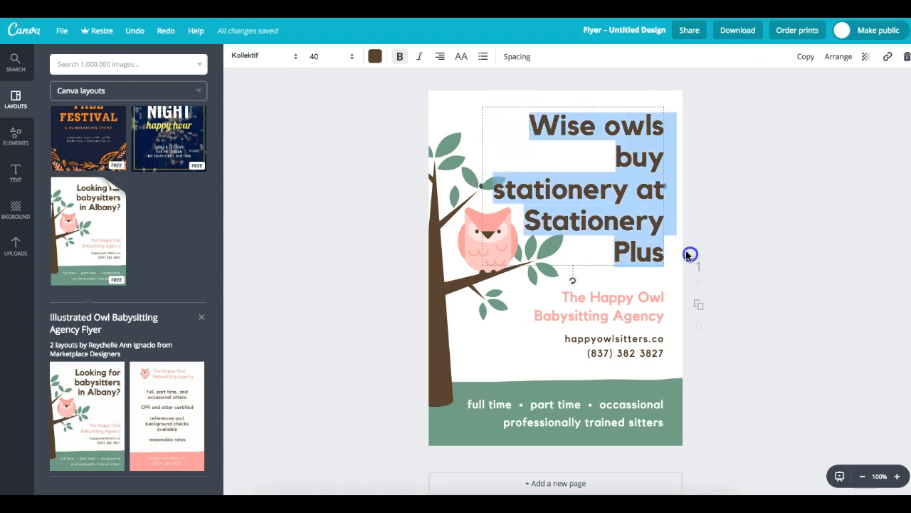
left_click(349, 56)
left_click(324, 213)
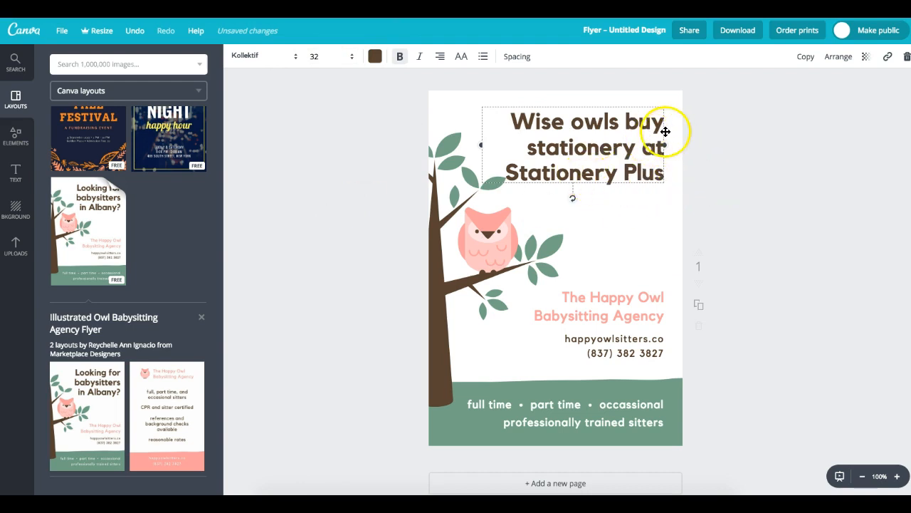
left_click(699, 156)
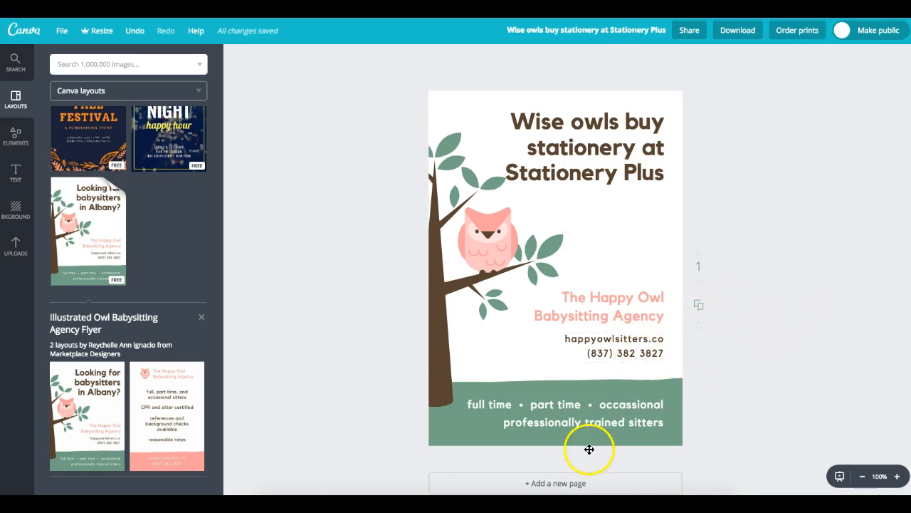
- Add page 2 and apply the companion owl layout listing the babysitting services
left_click(580, 482)
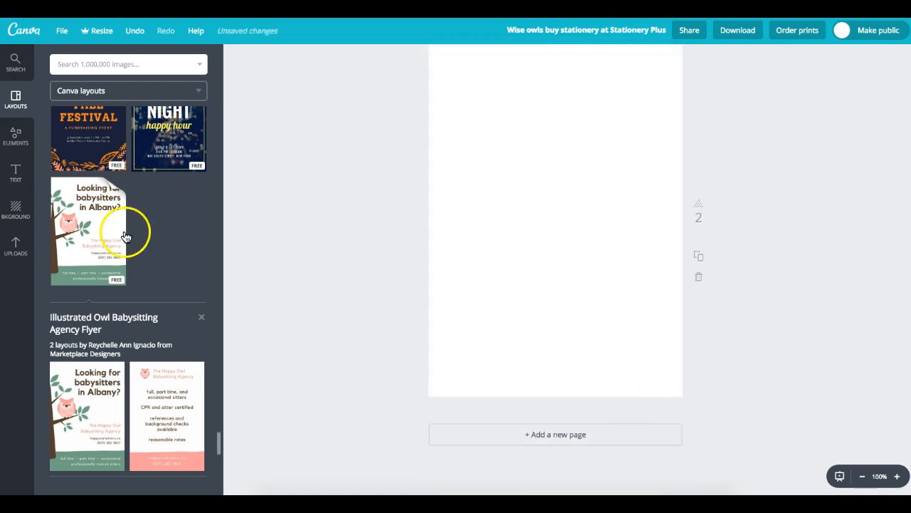
left_click_drag(169, 388, 189, 388)
left_click(185, 395)
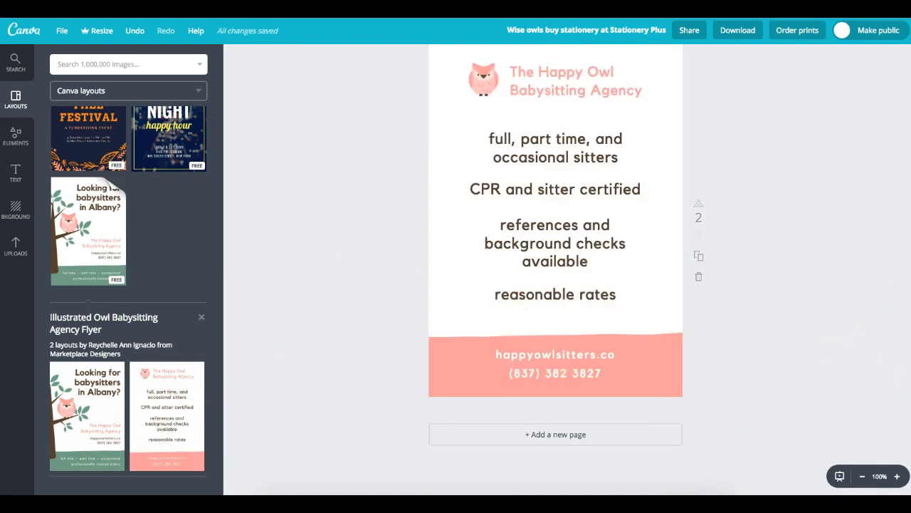
scroll(556, 271, "up", 4)
scroll(555, 271, "down", 2)
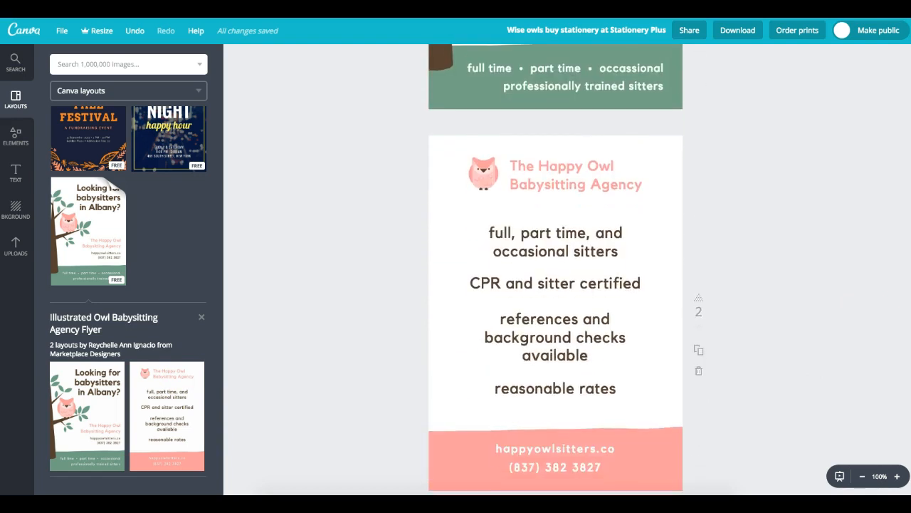
scroll(556, 271, "down", 2)
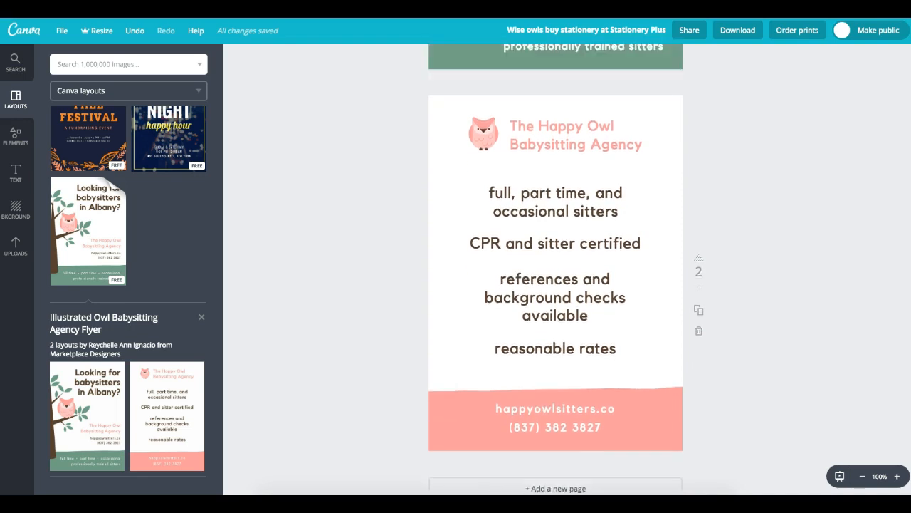
scroll(878, 149, "up", 5)
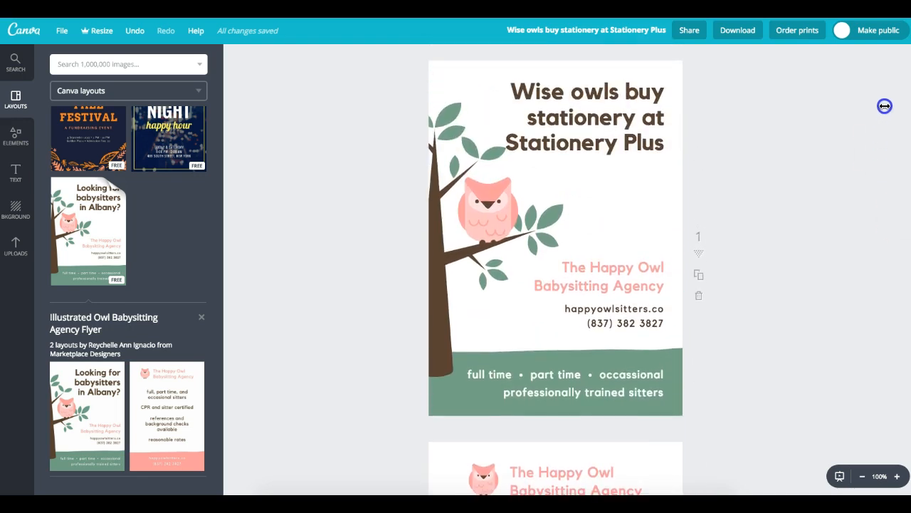
scroll(883, 111, "down", 1)
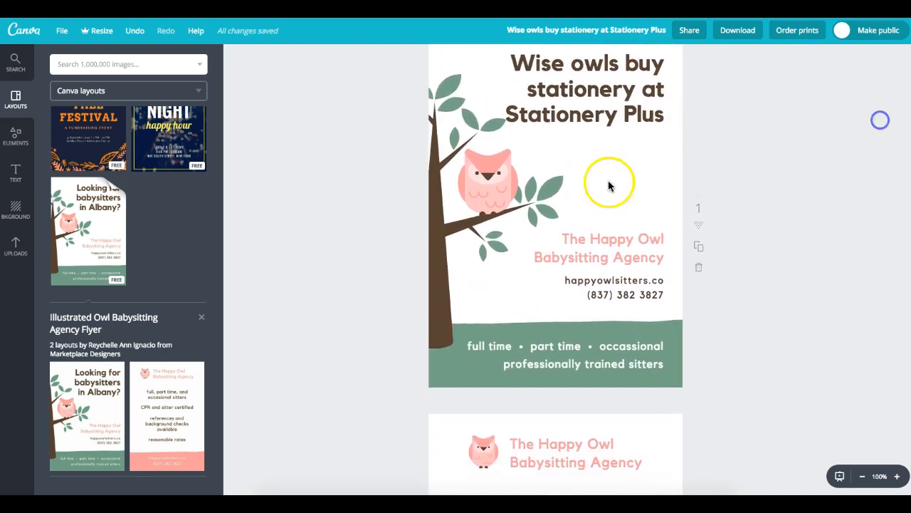
left_click_drag(221, 445, 222, 495)
- Apply the Spanish Style Home real estate layout to page 1, replacing the owl design
scroll(169, 470, "down", 3)
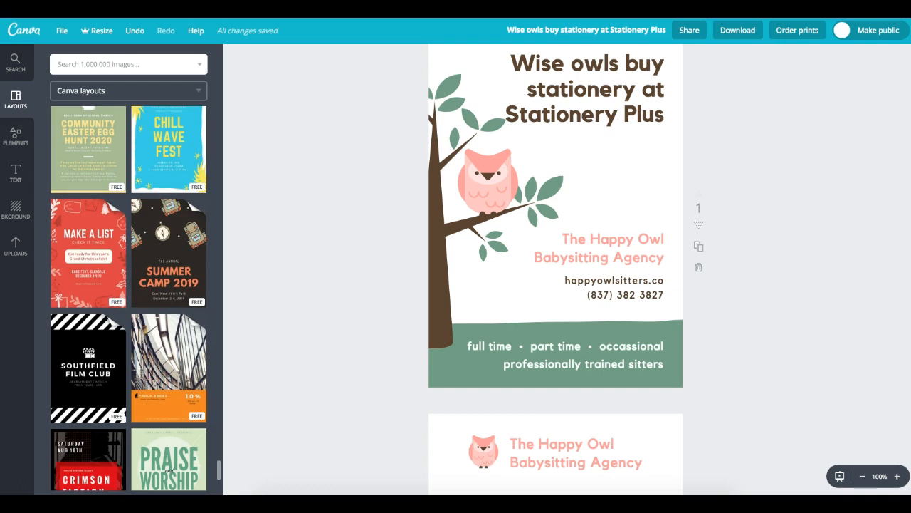
scroll(168, 470, "down", 5)
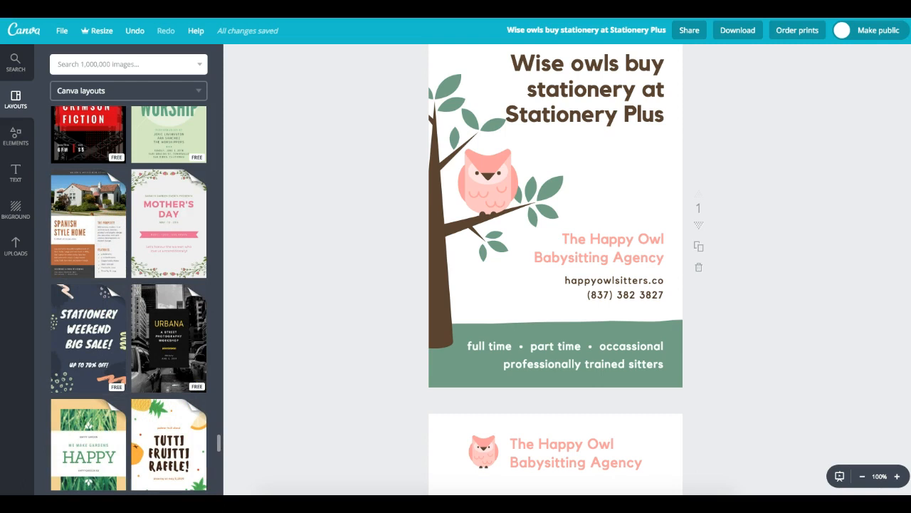
left_click(93, 214)
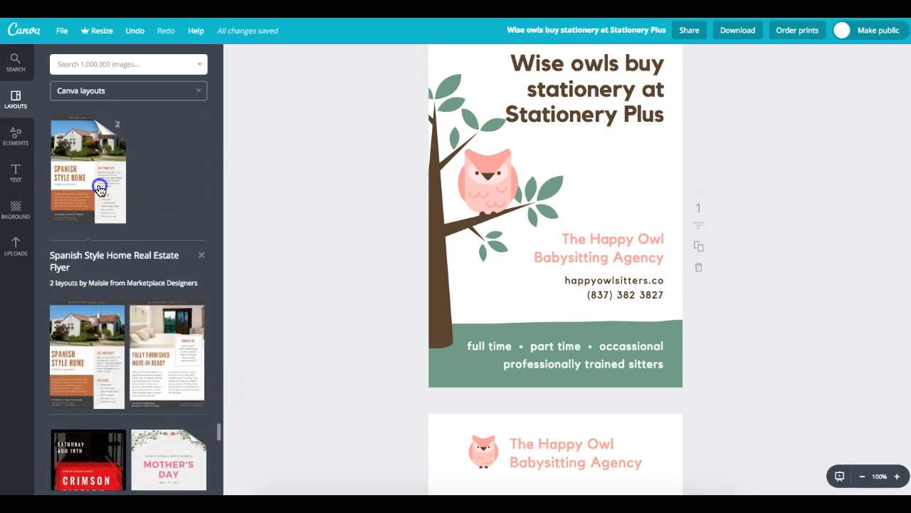
left_click(100, 190)
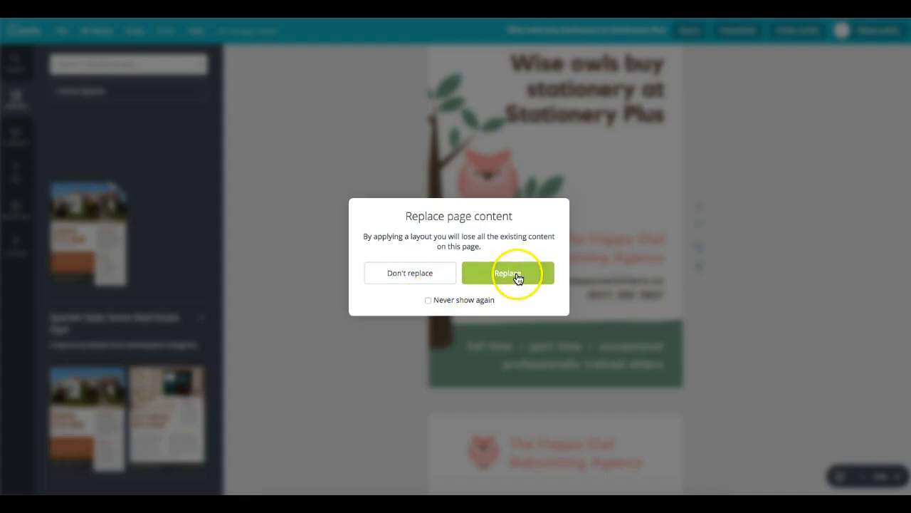
left_click(515, 276)
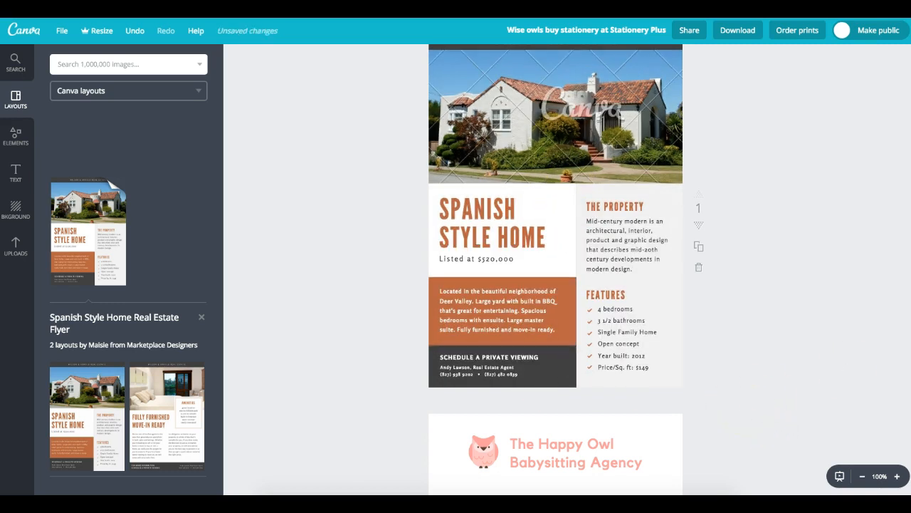
scroll(555, 269, "up", 1)
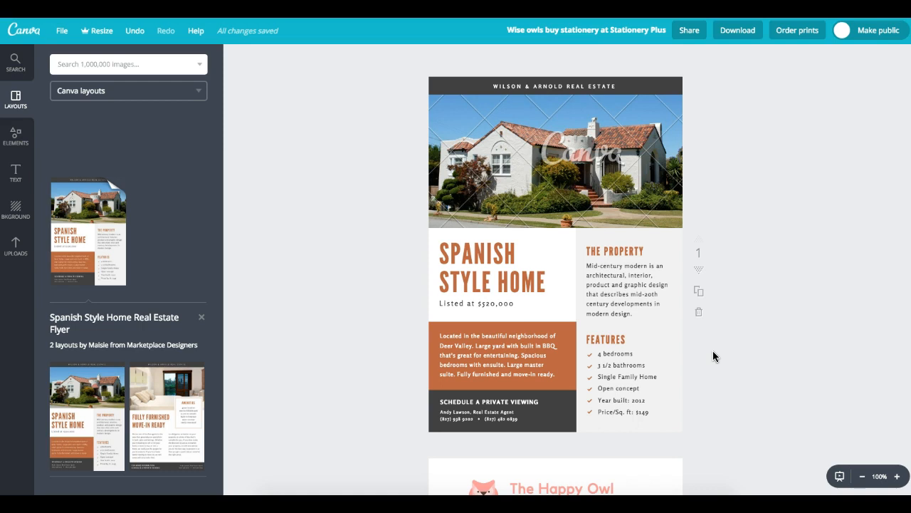
- Leave the layout source list, go back to all layouts, and bring up the Elements collection
left_click(96, 96)
left_click(97, 98)
left_click(17, 97)
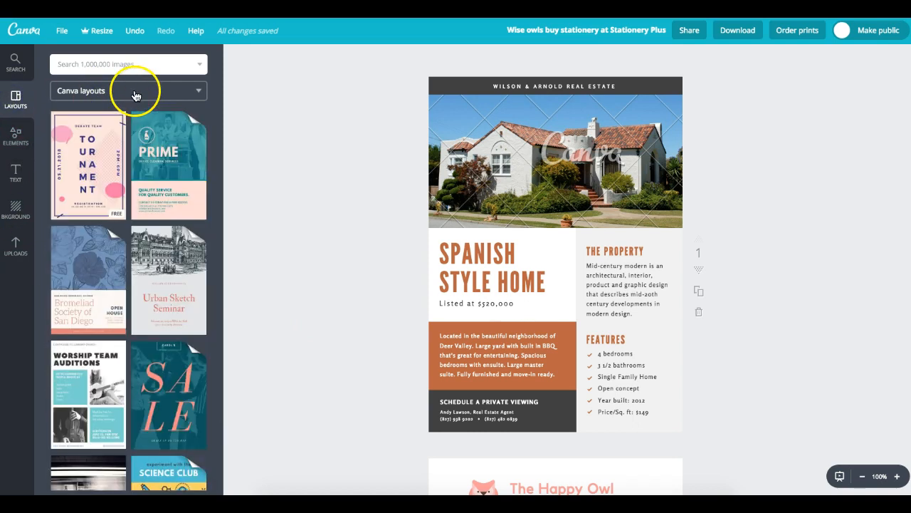
left_click(111, 93)
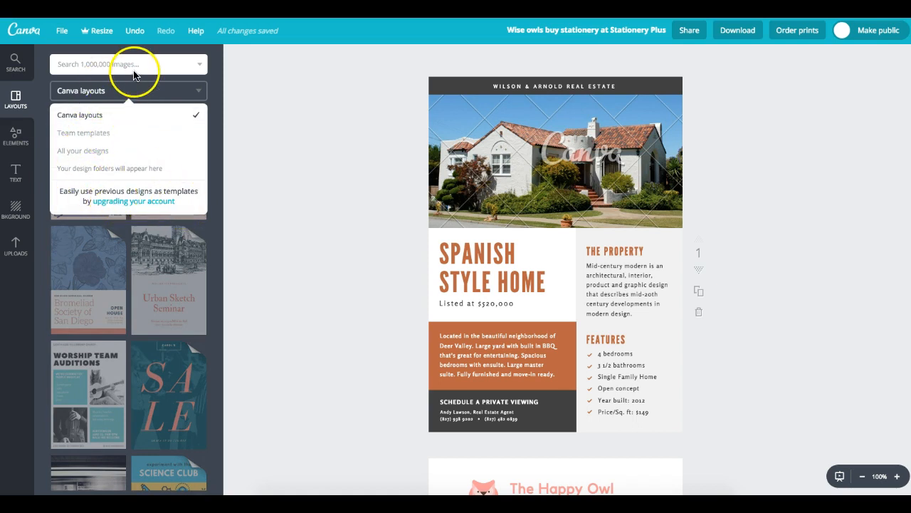
left_click(16, 135)
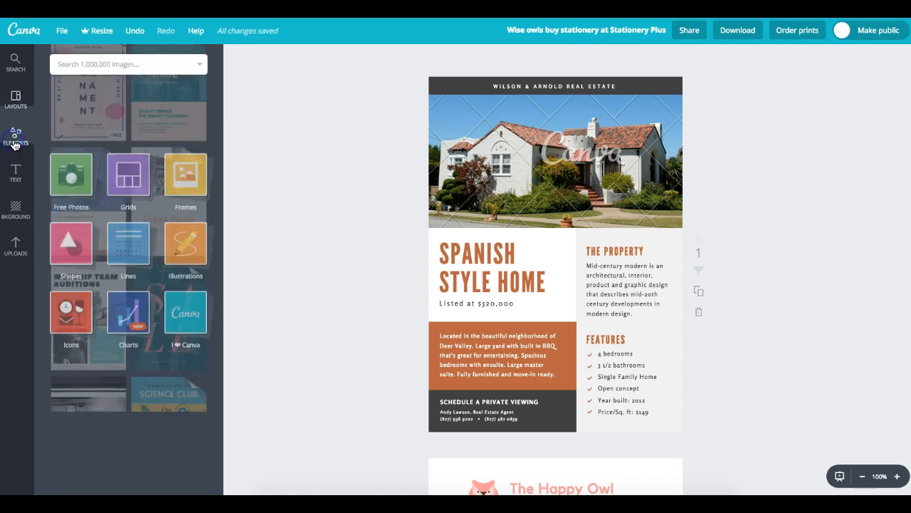
- Place the five-strip photo grid over the real estate flyer
left_click(135, 101)
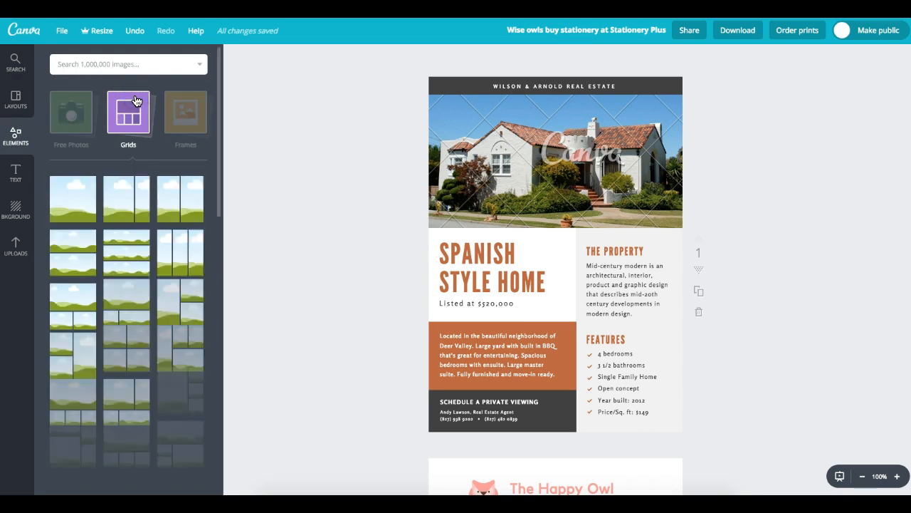
left_click_drag(220, 163, 192, 278)
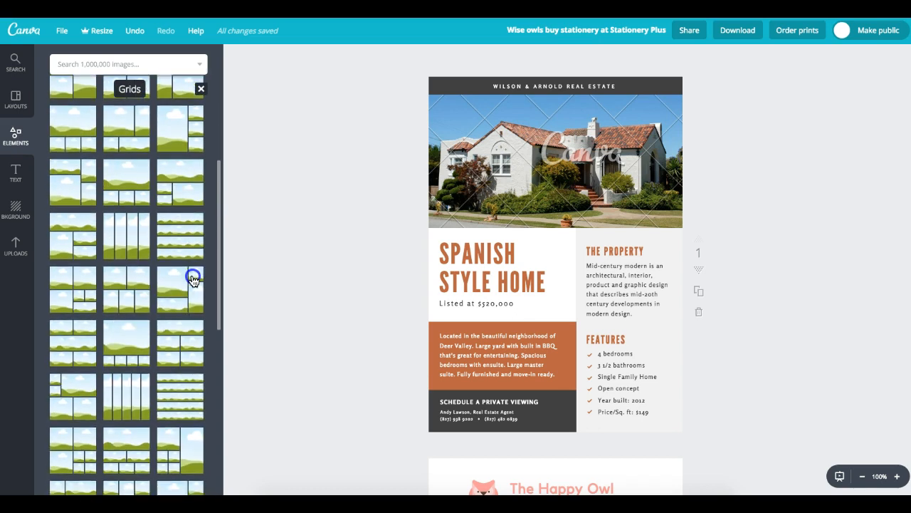
scroll(192, 277, "down", 4)
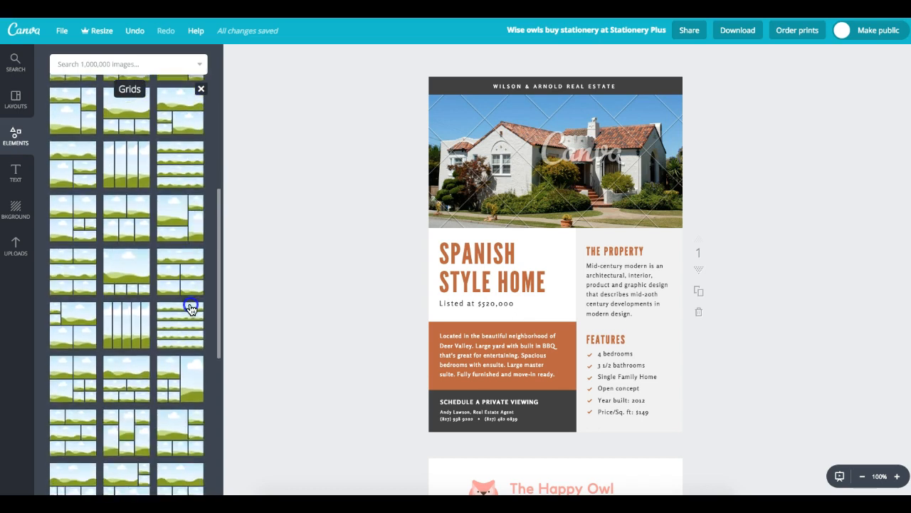
left_click(128, 289)
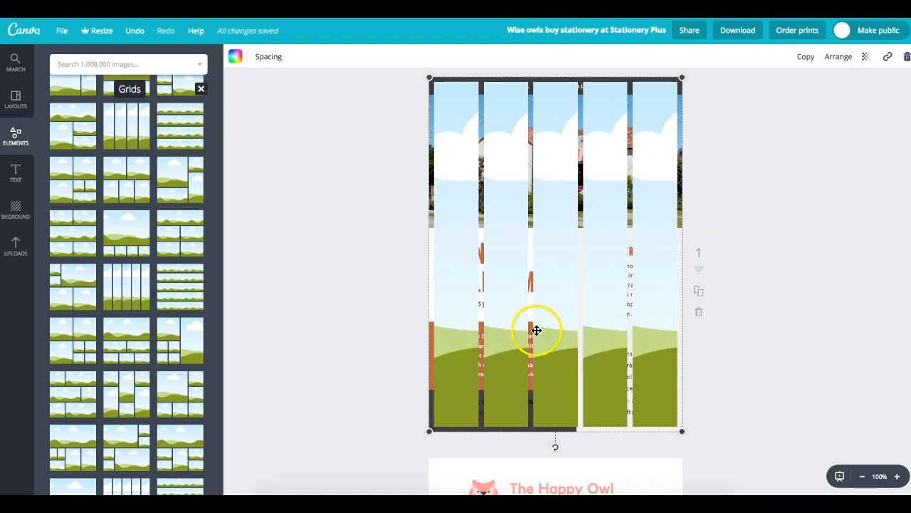
- Send the grid back a layer so The Property text shows through
left_click(835, 64)
left_click(828, 106)
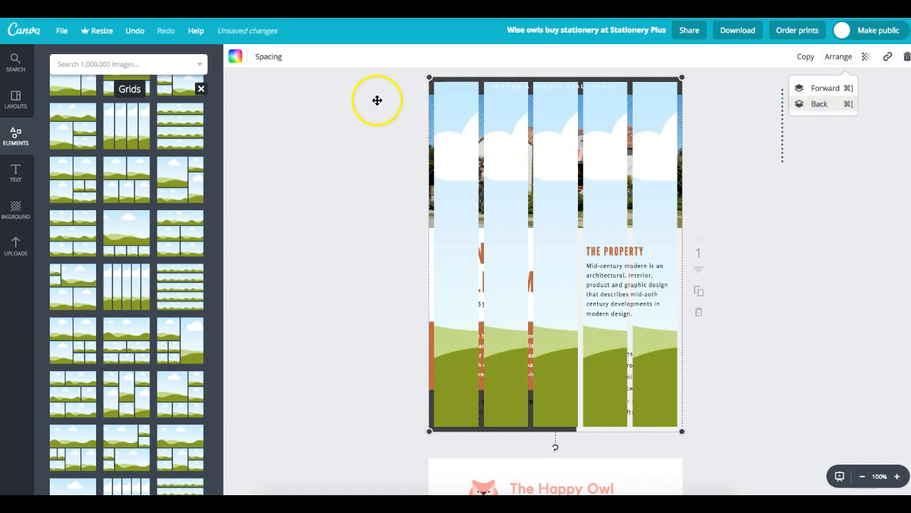
left_click(15, 99)
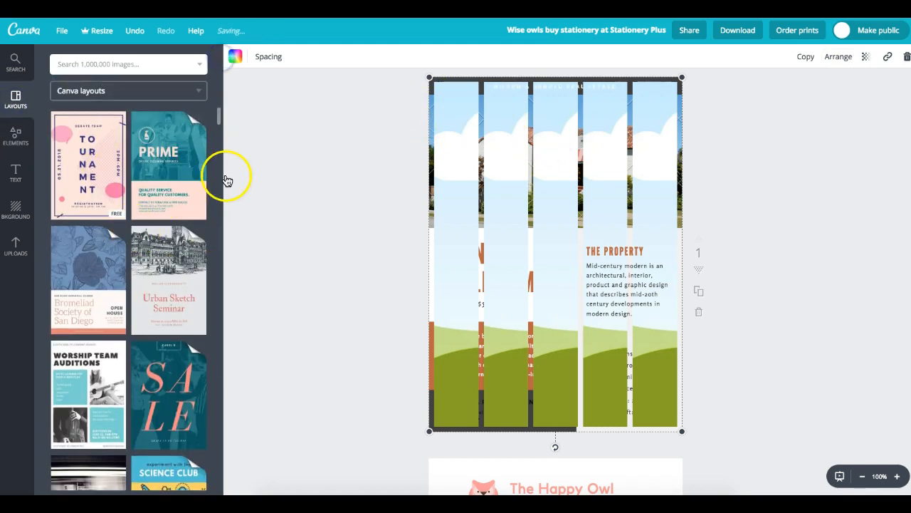
- Replace page 1 with the first Book Drive 2019 flyer layout
left_click_drag(220, 118, 223, 214)
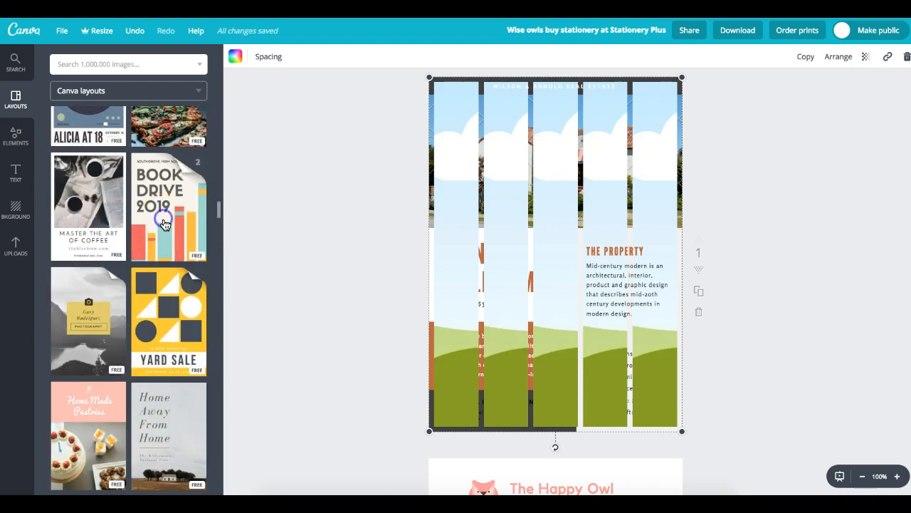
left_click(164, 215)
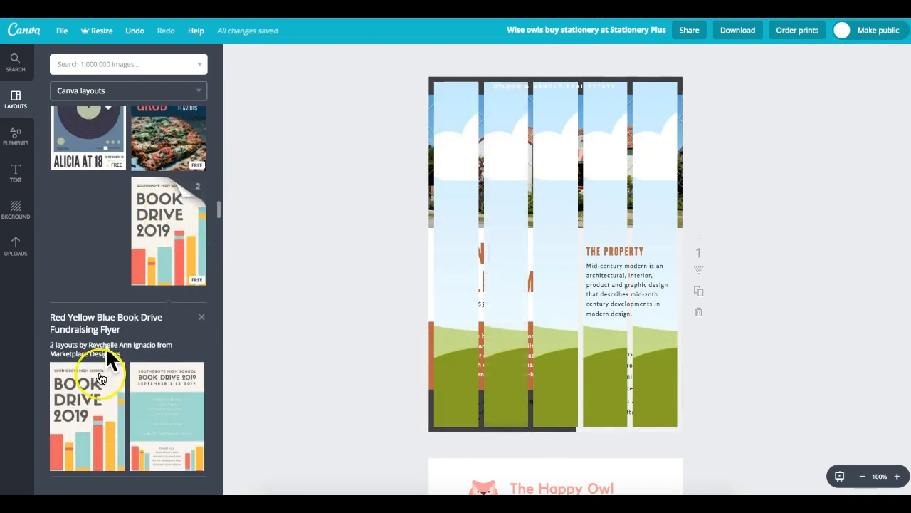
left_click(87, 399)
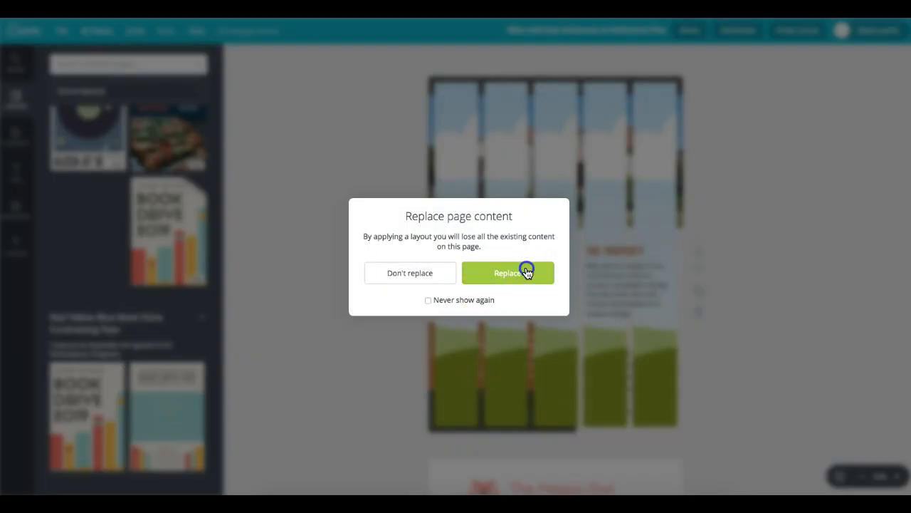
left_click(527, 272)
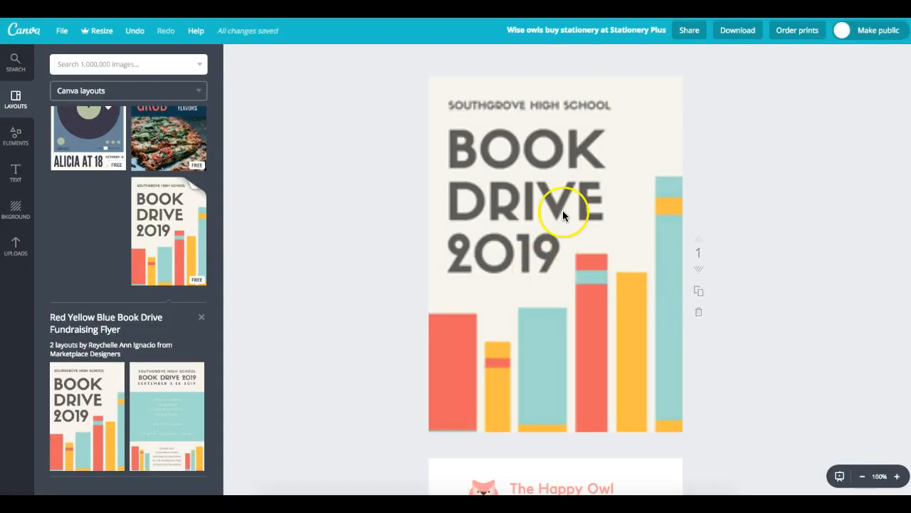
- Delete the BOOK DRIVE 2019 heading and the remaining bars, leaving a blank cream page
left_click(567, 179)
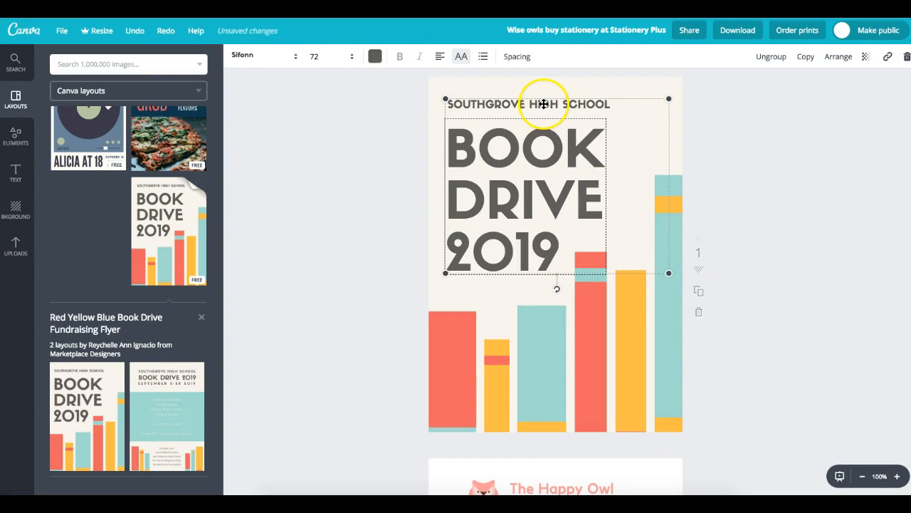
left_click(907, 56)
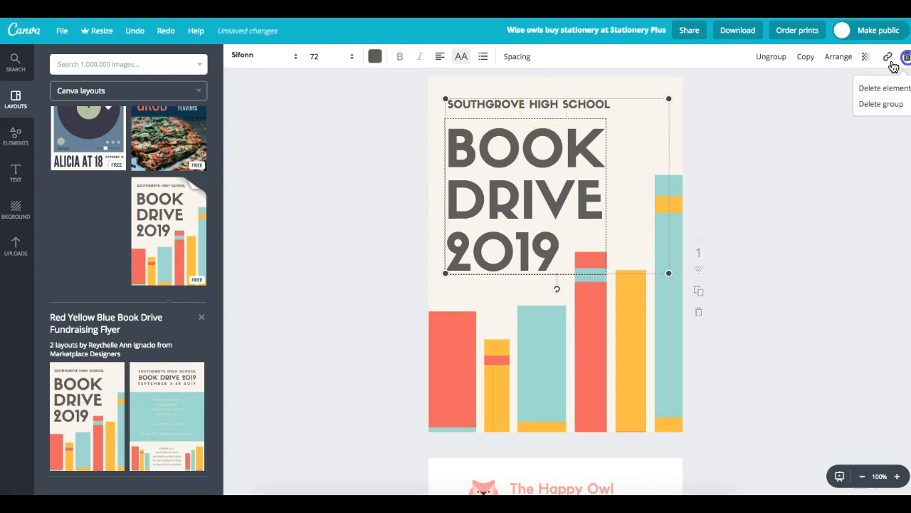
left_click(890, 91)
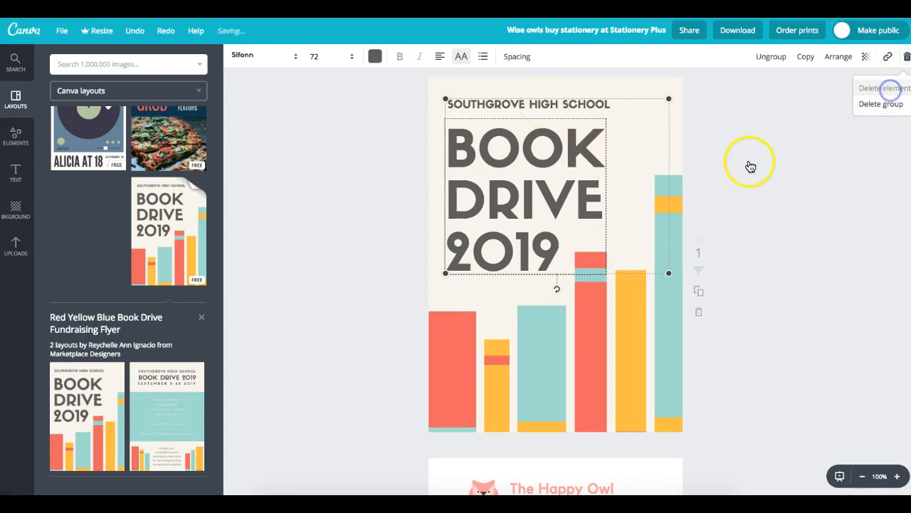
left_click_drag(736, 98, 414, 431)
left_click(904, 56)
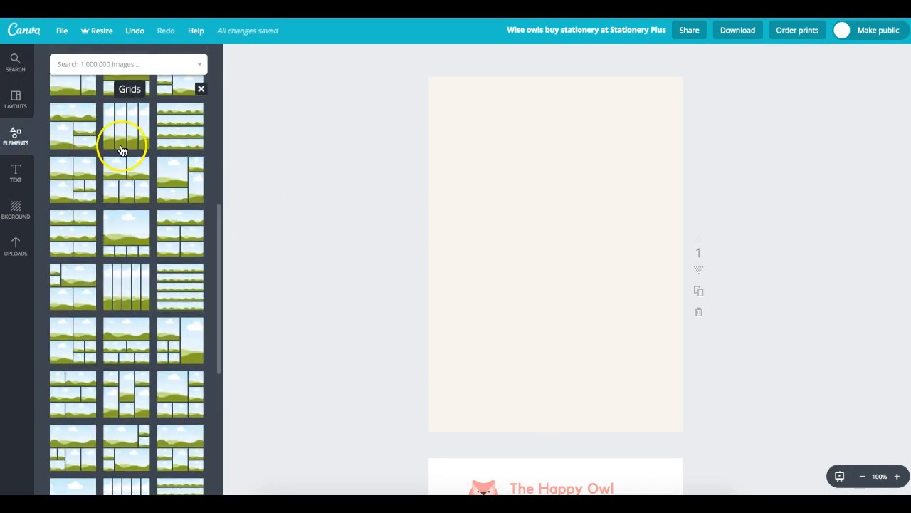
- Add a four-strip photo grid and place the framed giraffe print from Uploads
left_click(121, 148)
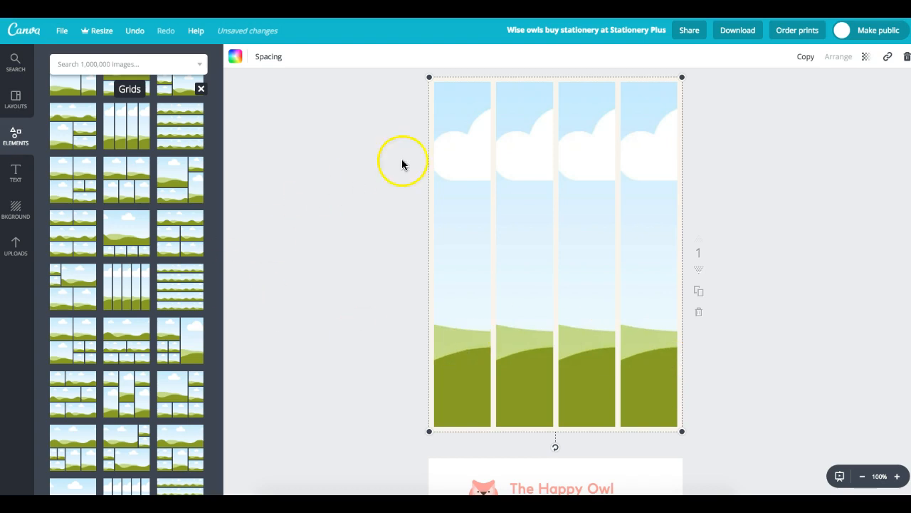
left_click(773, 271)
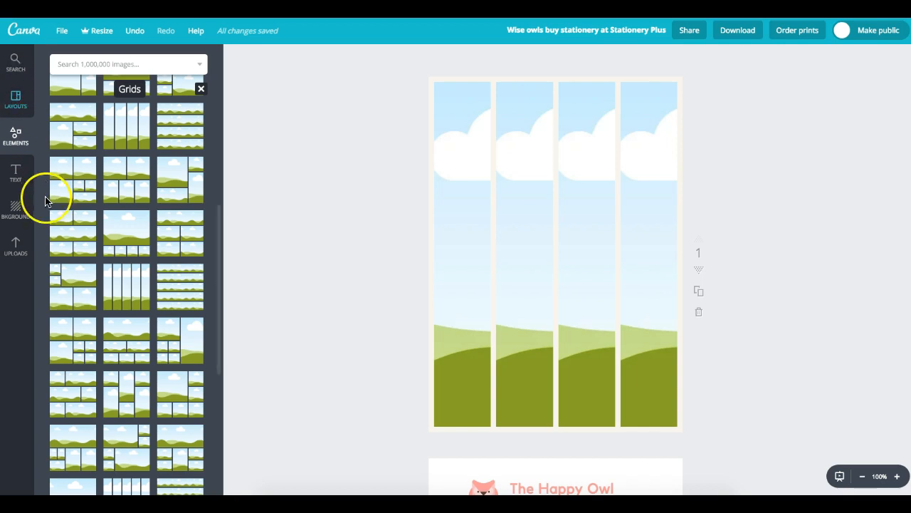
left_click(16, 246)
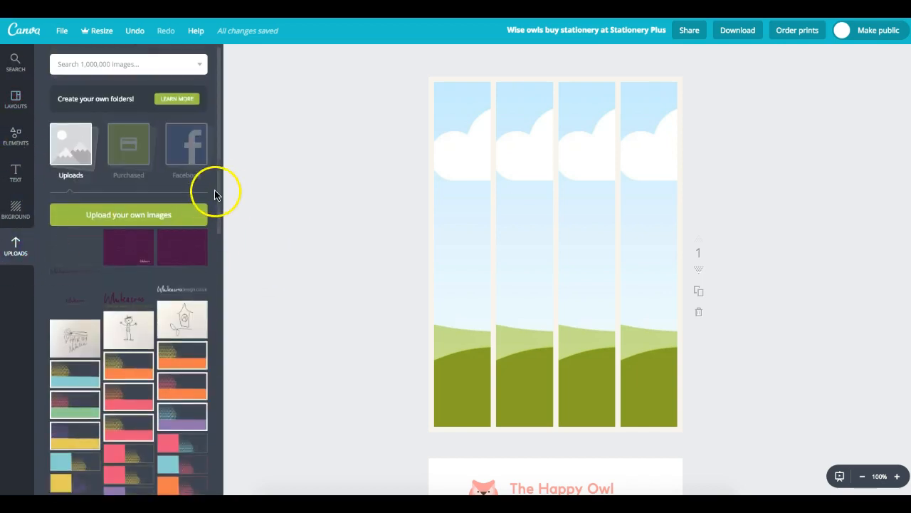
left_click_drag(220, 187, 226, 334)
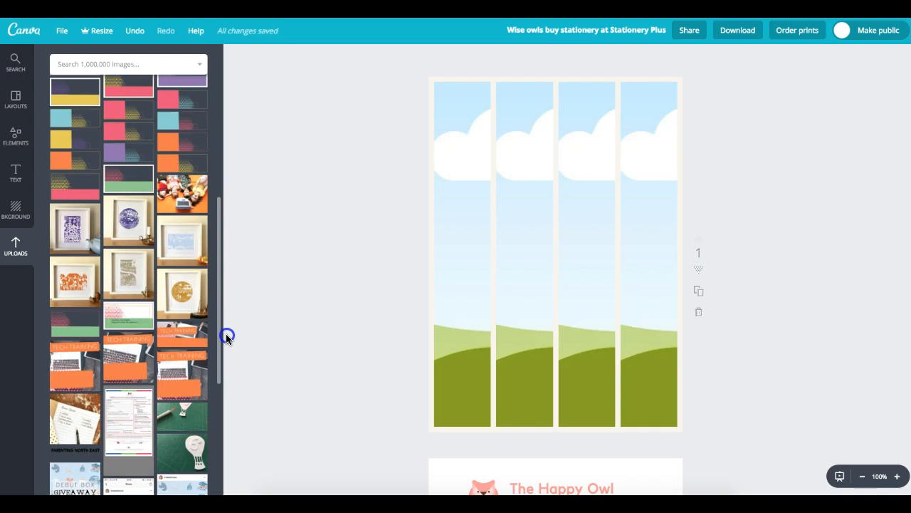
left_click(78, 283)
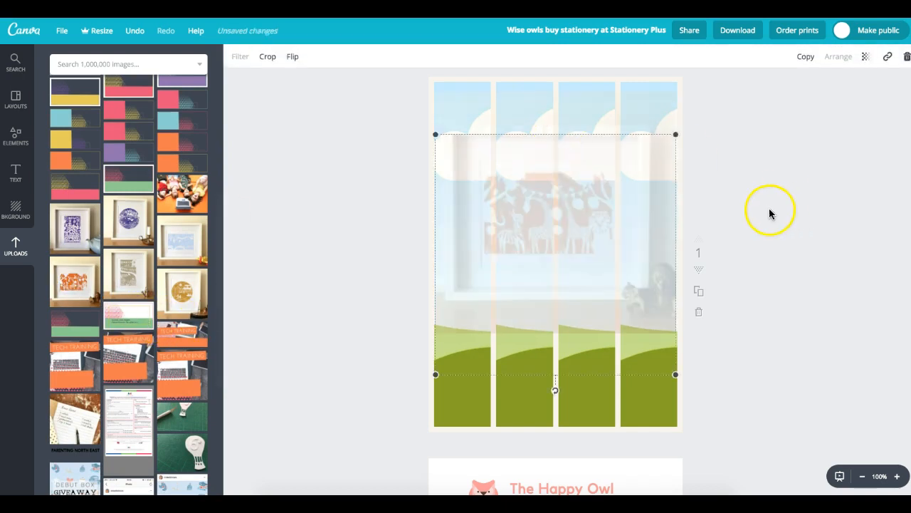
- Drop the giraffe photo into the grid strips and adjust its crop
left_click_drag(530, 211, 530, 182)
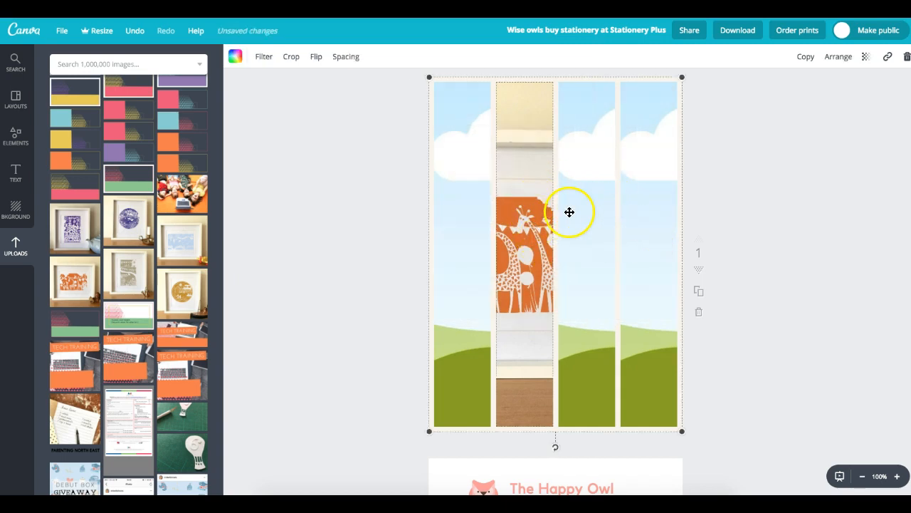
double_click(506, 220)
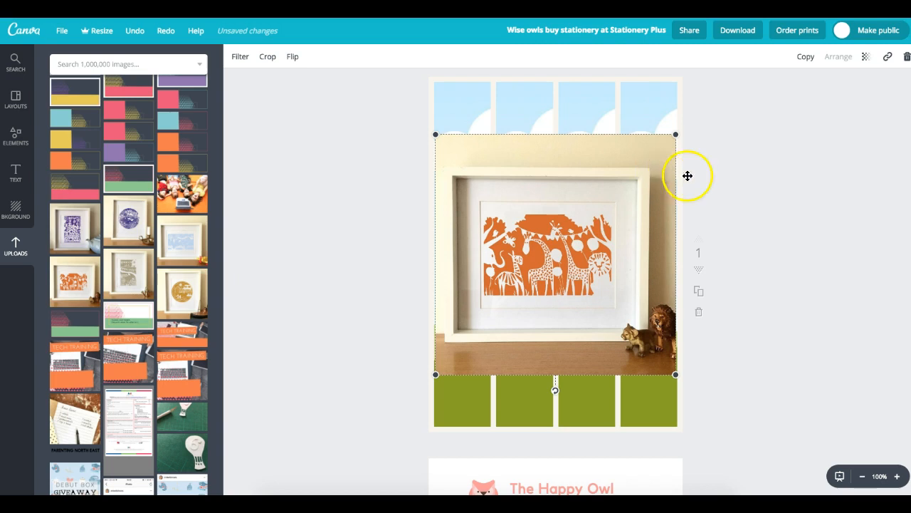
left_click_drag(669, 161, 643, 104)
left_click_drag(597, 162, 689, 239)
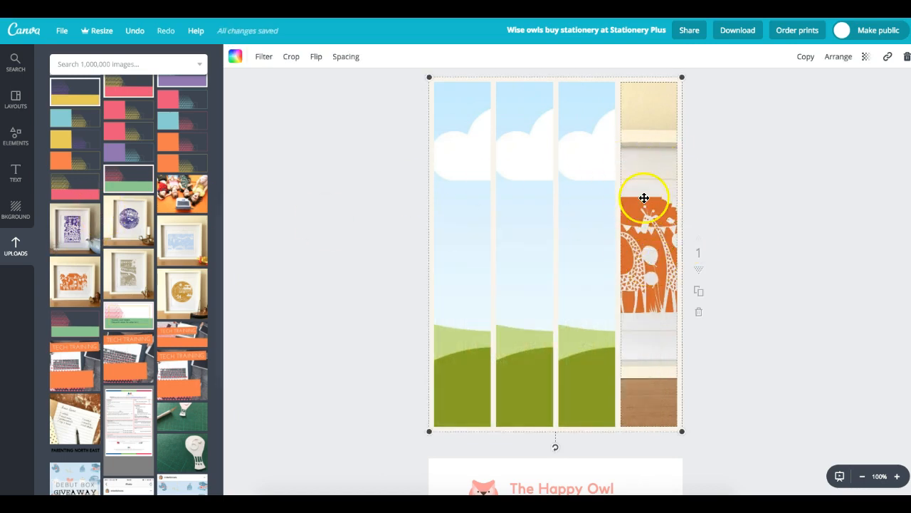
double_click(671, 252)
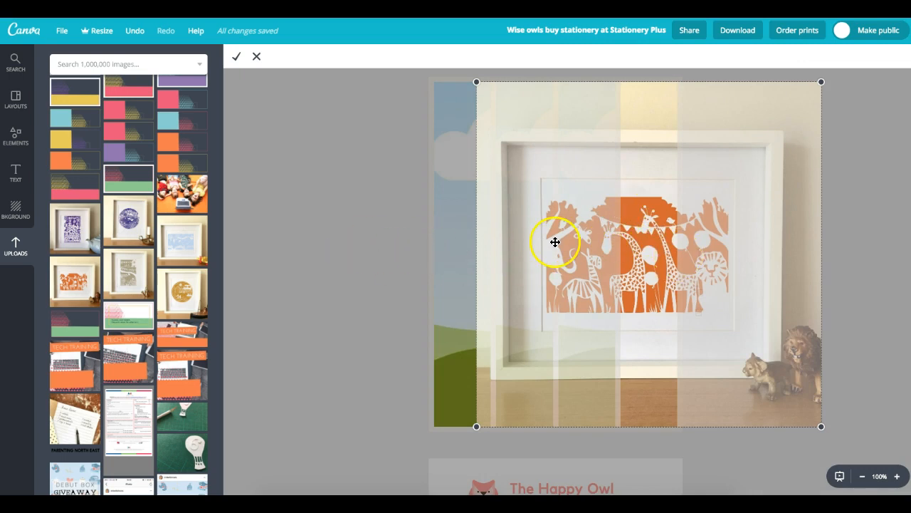
left_click(255, 57)
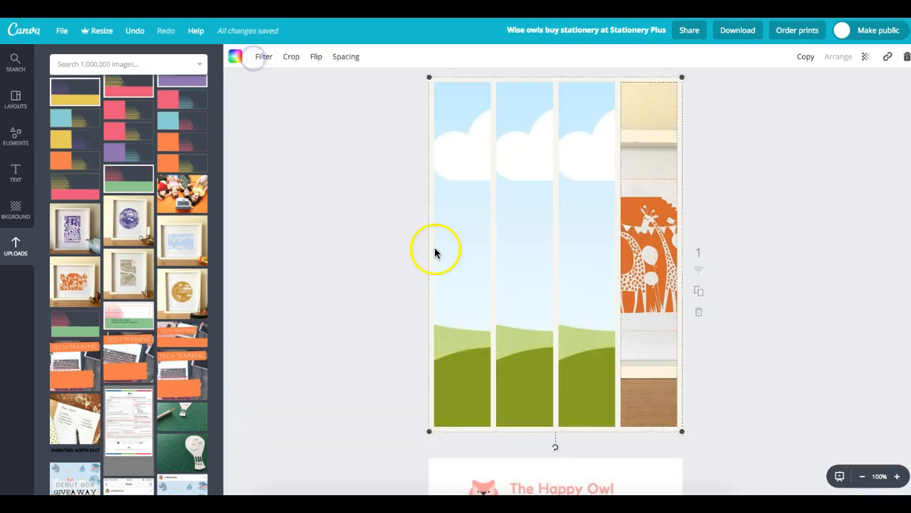
- Reposition the giraffe photo across the grid's middle, undoing its drop into the fourth strip
left_click_drag(625, 252, 566, 306)
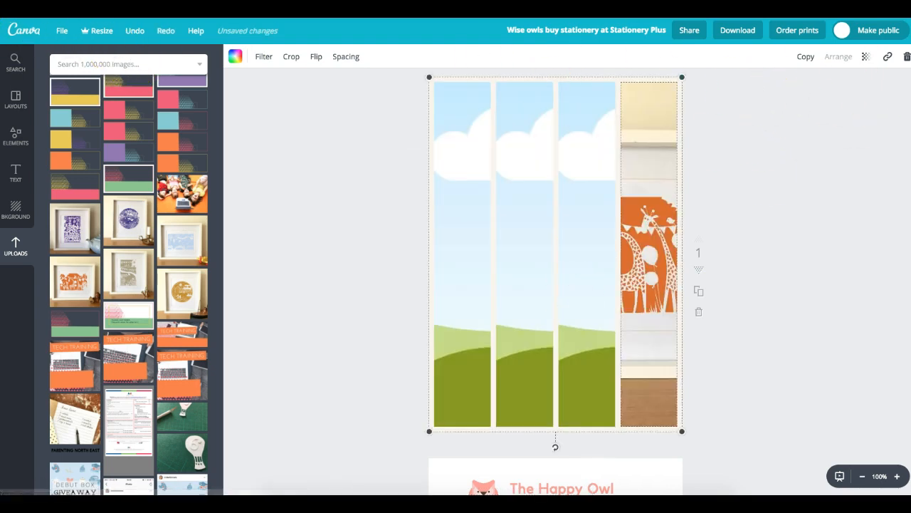
left_click(735, 175)
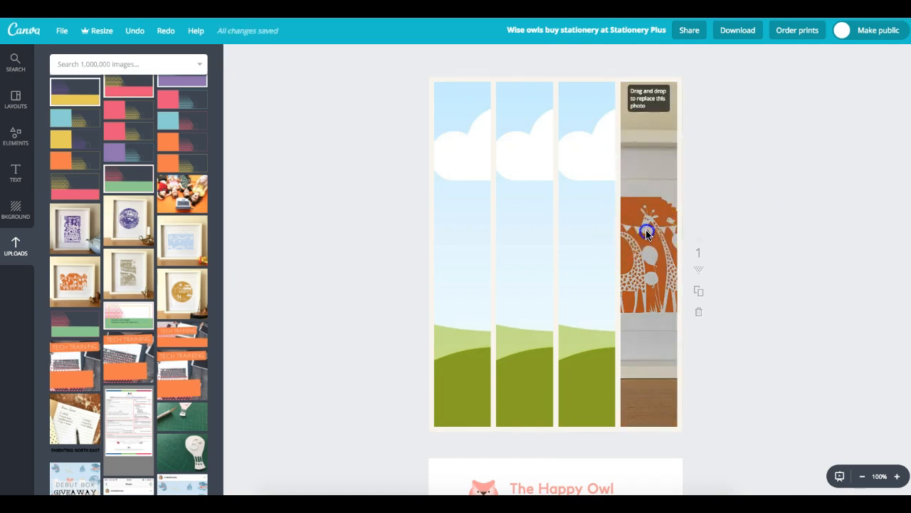
left_click_drag(682, 227, 651, 240)
key("ctrl+z")
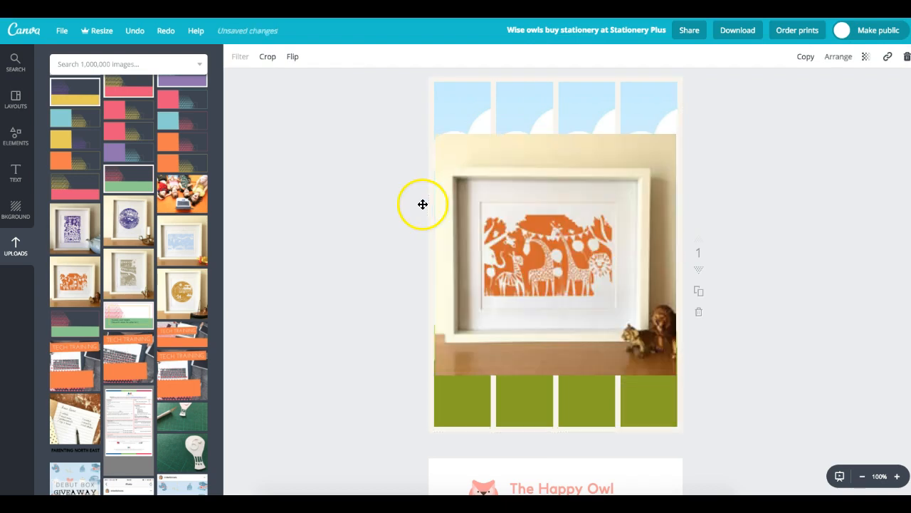
left_click(801, 171)
left_click(651, 176)
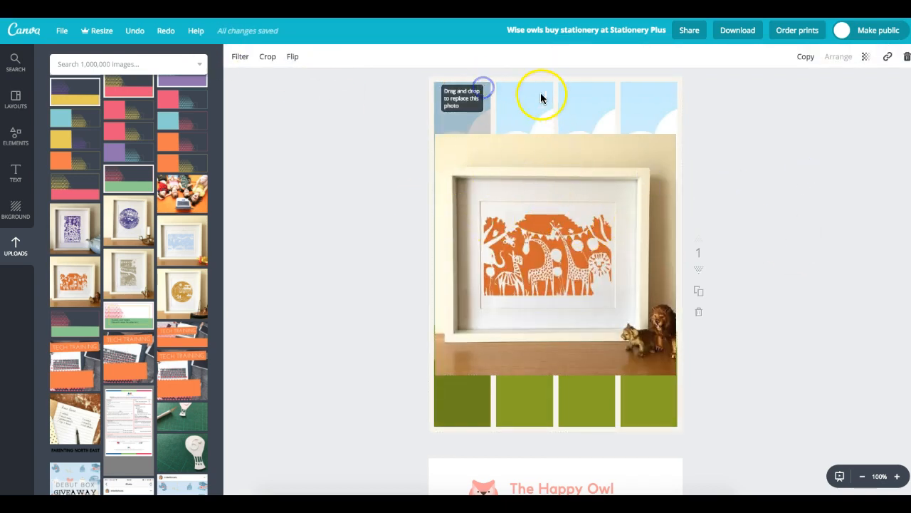
left_click(566, 99)
left_click(600, 99)
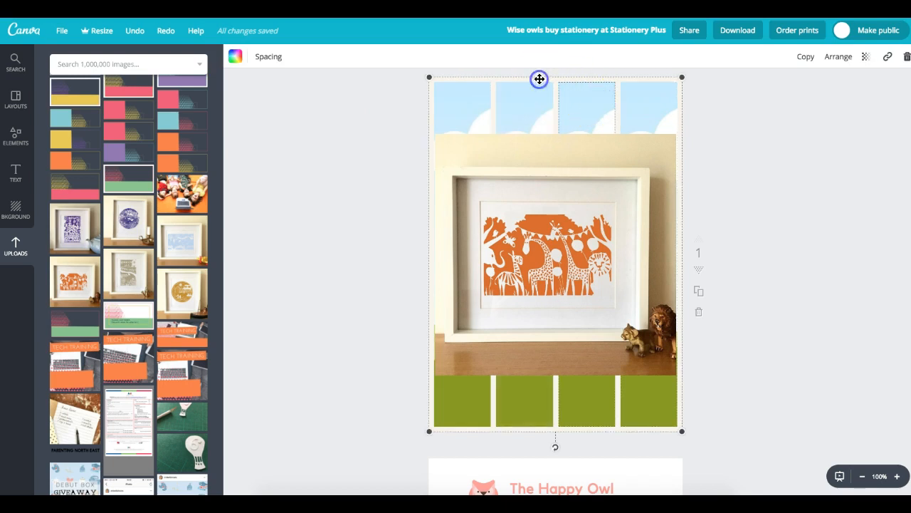
- Apply the grid with one large top cell above four narrow cells, then scroll the grid list
left_click(9, 131)
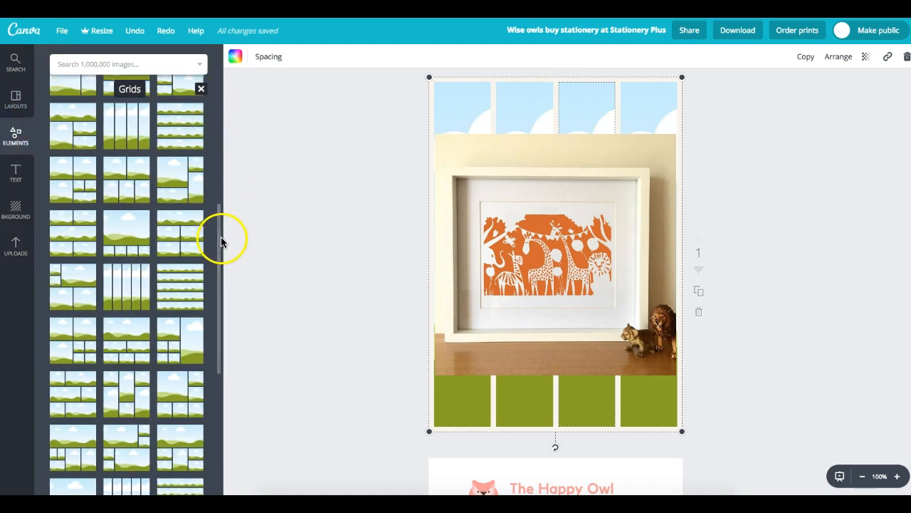
left_click_drag(220, 228, 218, 252)
left_click(122, 174)
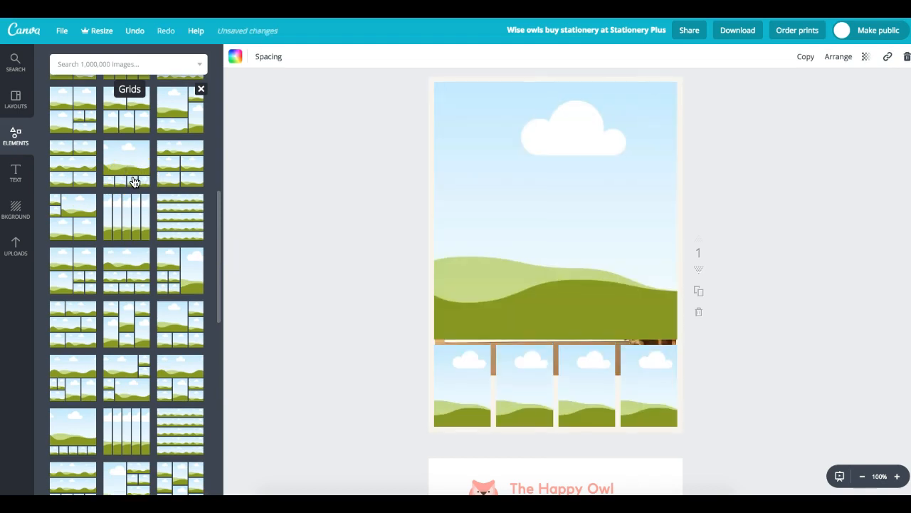
left_click(565, 317)
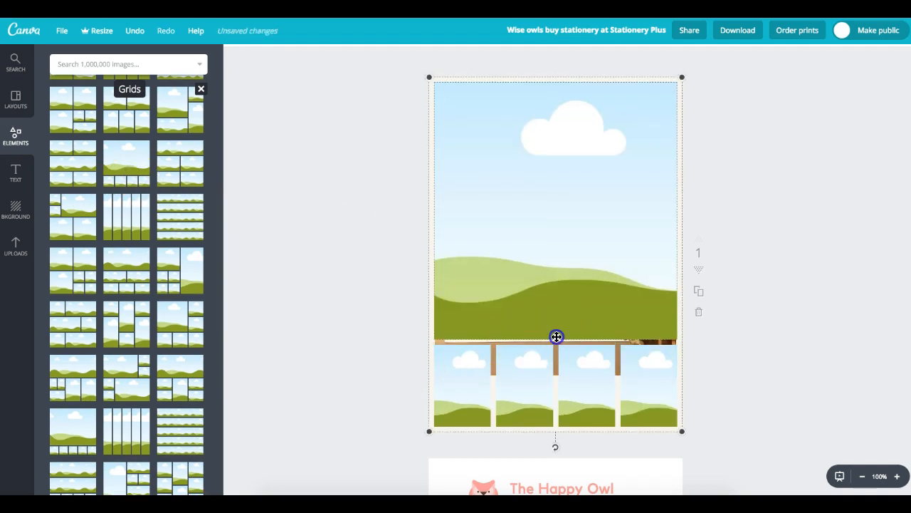
left_click_drag(218, 292, 236, 452)
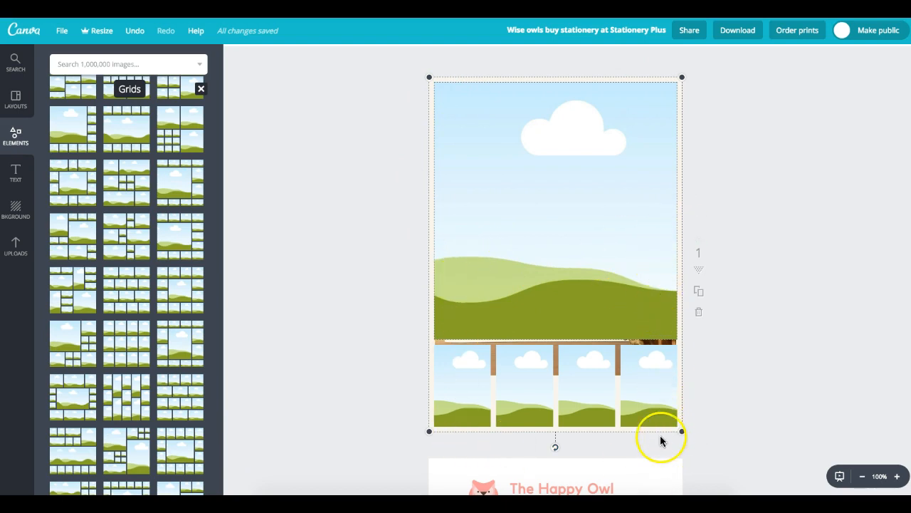
left_click_drag(220, 377, 220, 112)
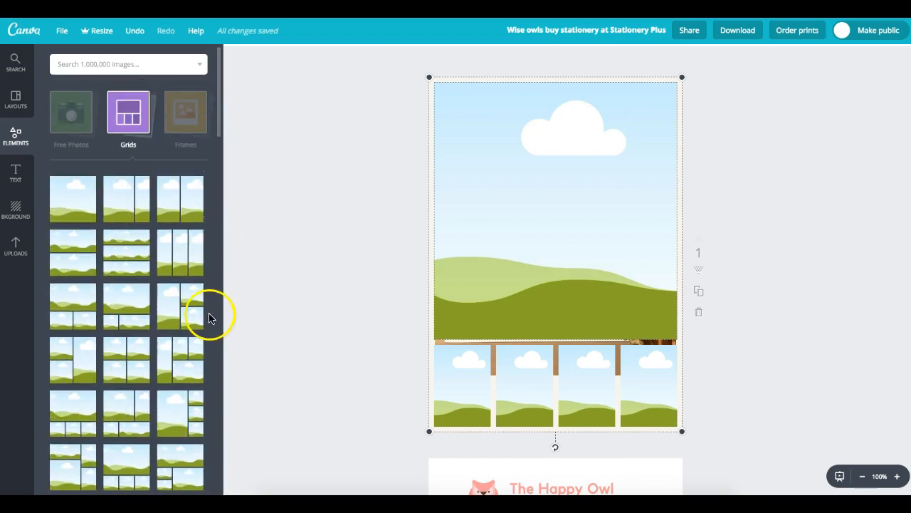
left_click_drag(220, 124, 222, 141)
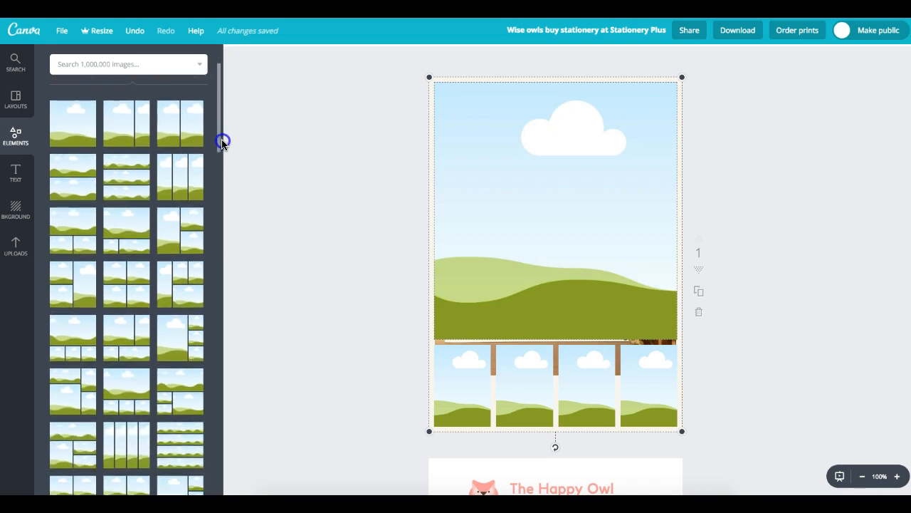
left_click_drag(221, 142, 220, 168)
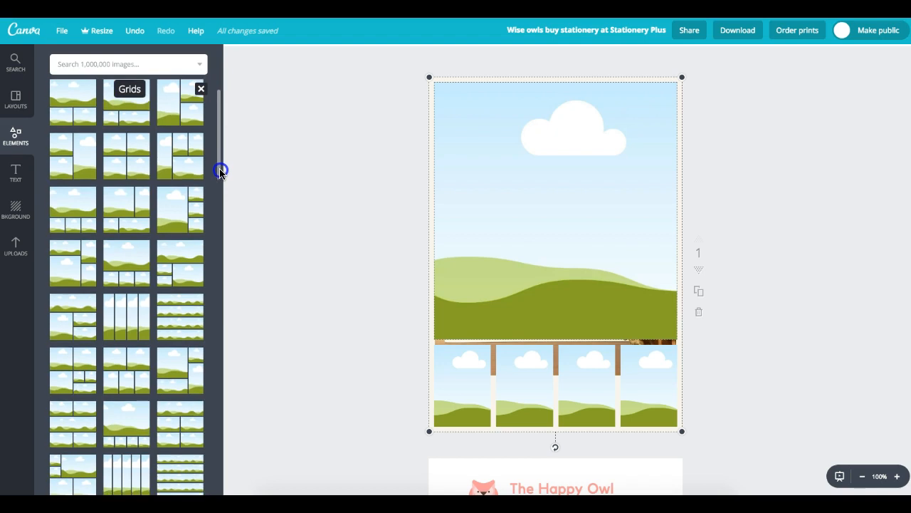
- Apply a grid with a wide top cell and send it behind the giraffe photo
scroll(221, 168, "down", 1)
left_click(73, 295)
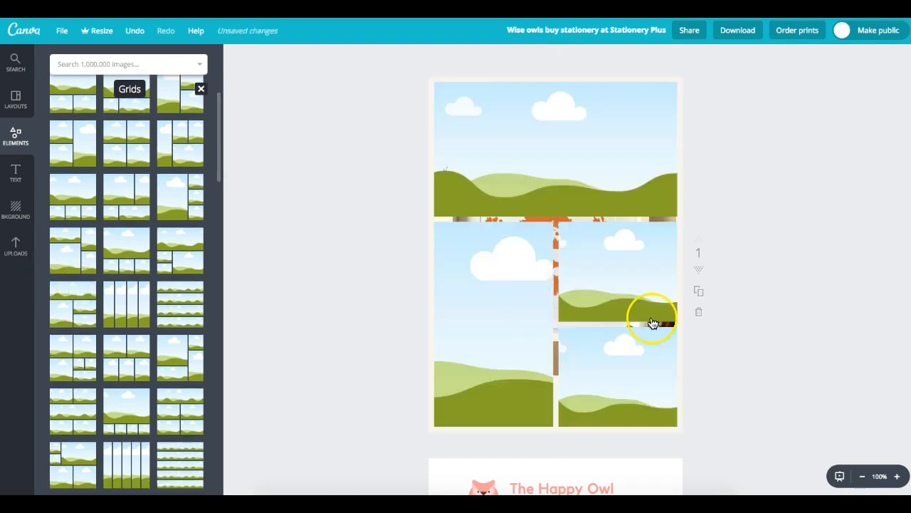
left_click(643, 312)
left_click(838, 57)
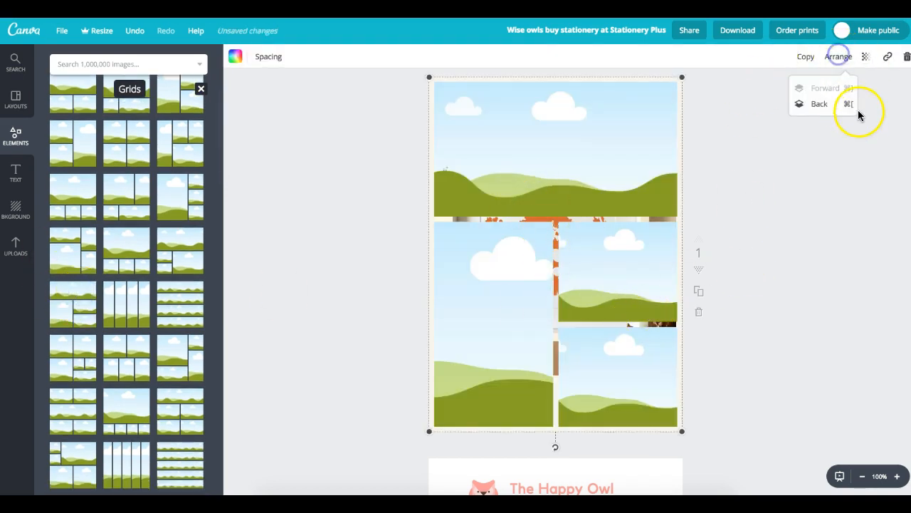
left_click(823, 106)
left_click(779, 152)
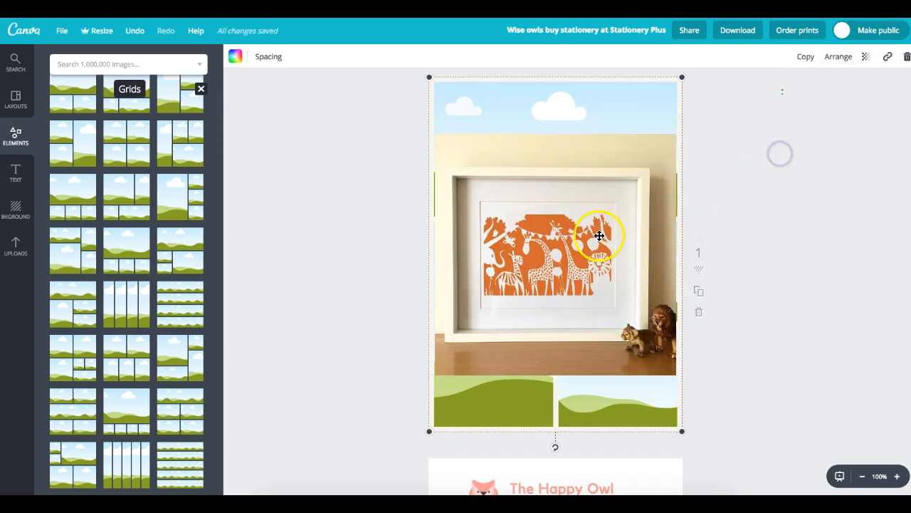
- Fill the top cell with the giraffe photo and shift it upward inside the cell
left_click(647, 244)
left_click_drag(575, 177, 616, 136)
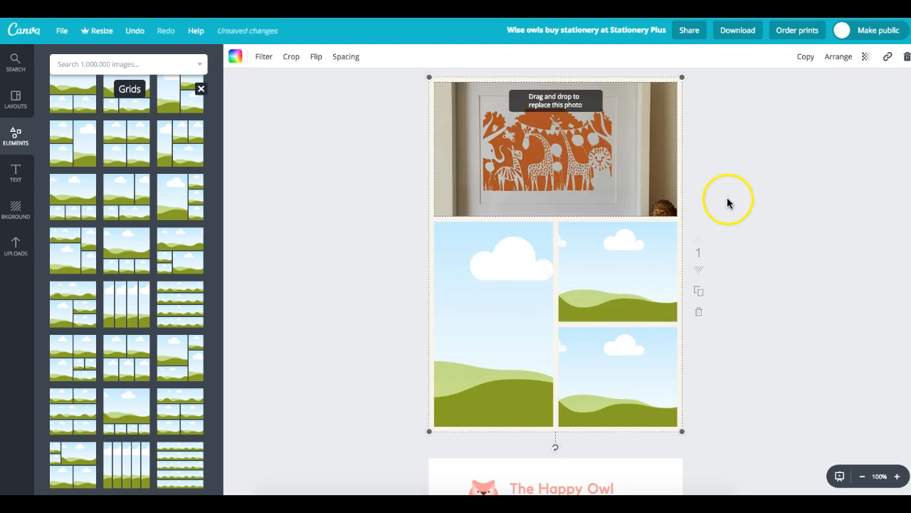
double_click(541, 139)
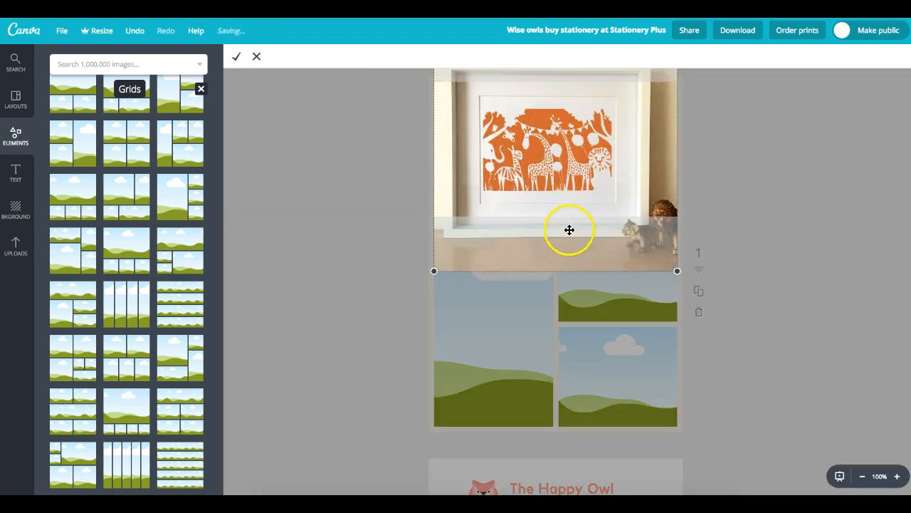
left_click(254, 56)
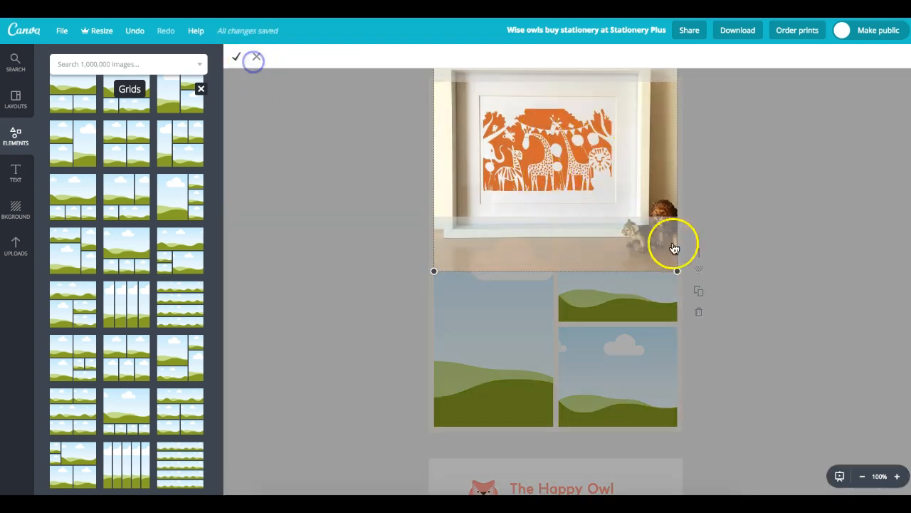
left_click(763, 188)
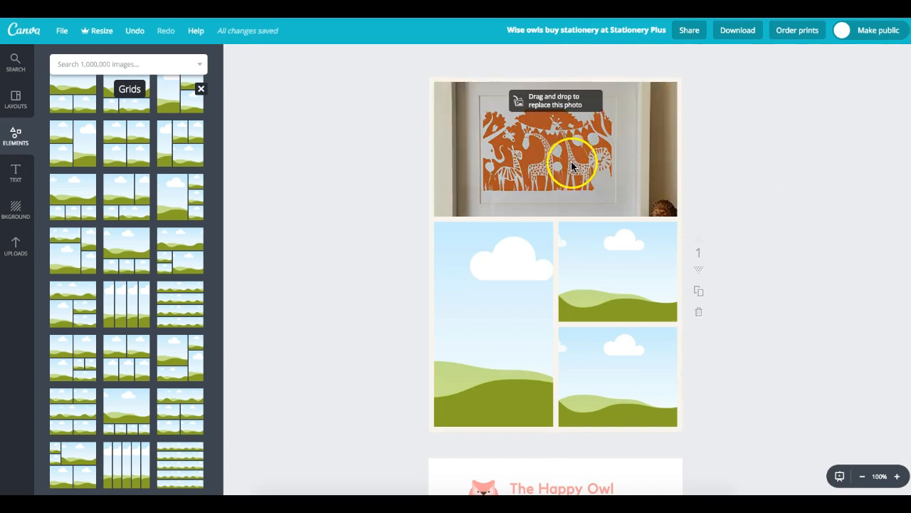
double_click(594, 200)
left_click_drag(590, 195, 589, 164)
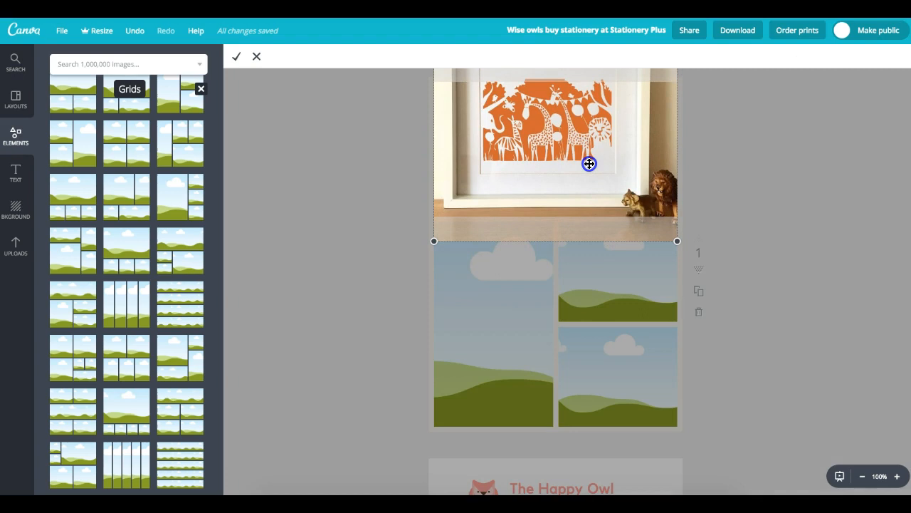
left_click(708, 161)
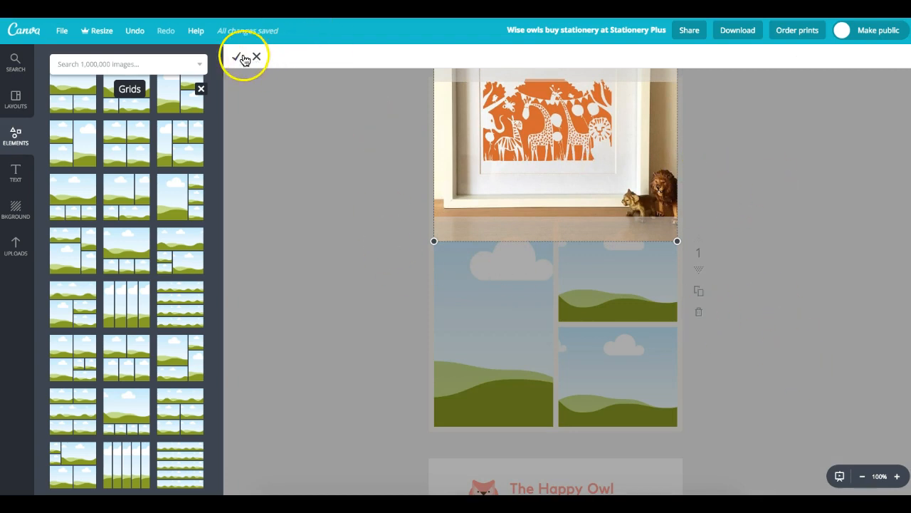
left_click(449, 189)
double_click(496, 209)
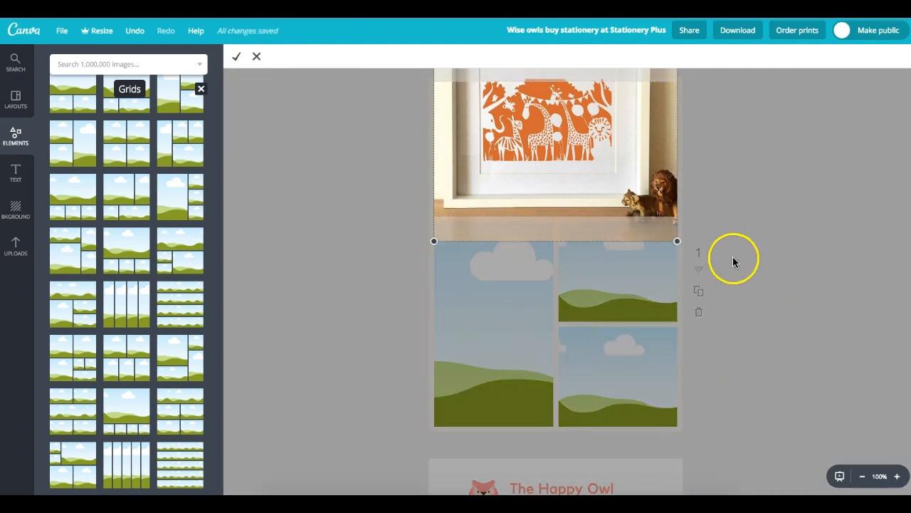
- Add a heading text box at the top of the large lower-left cell
left_click(511, 304)
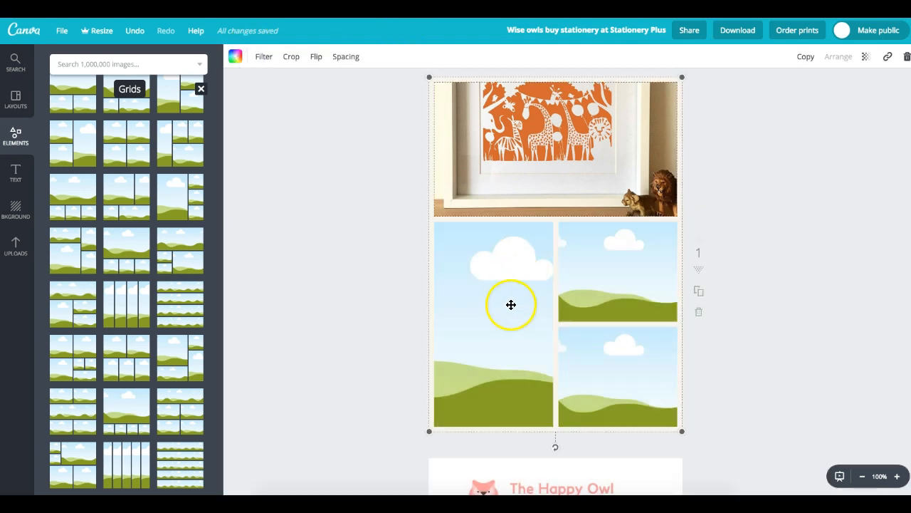
left_click(510, 305)
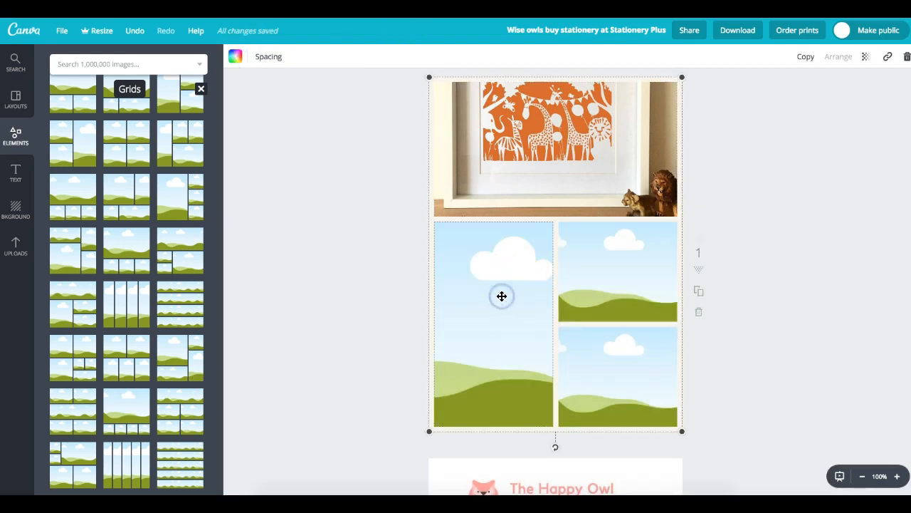
left_click(23, 173)
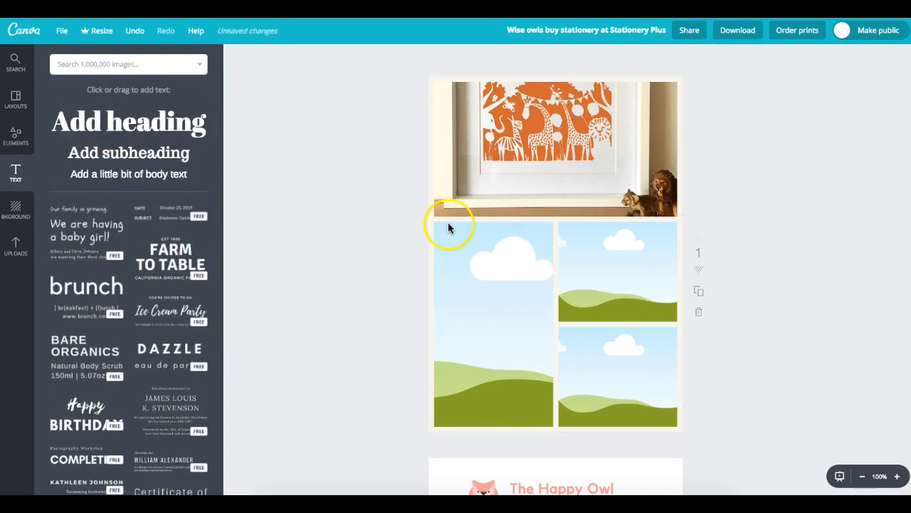
left_click(105, 123)
left_click(509, 258)
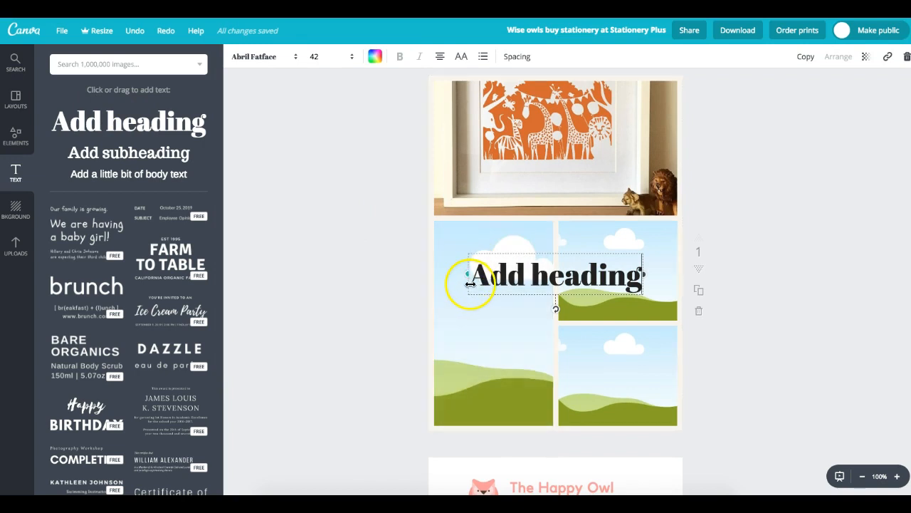
left_click_drag(492, 247, 467, 222)
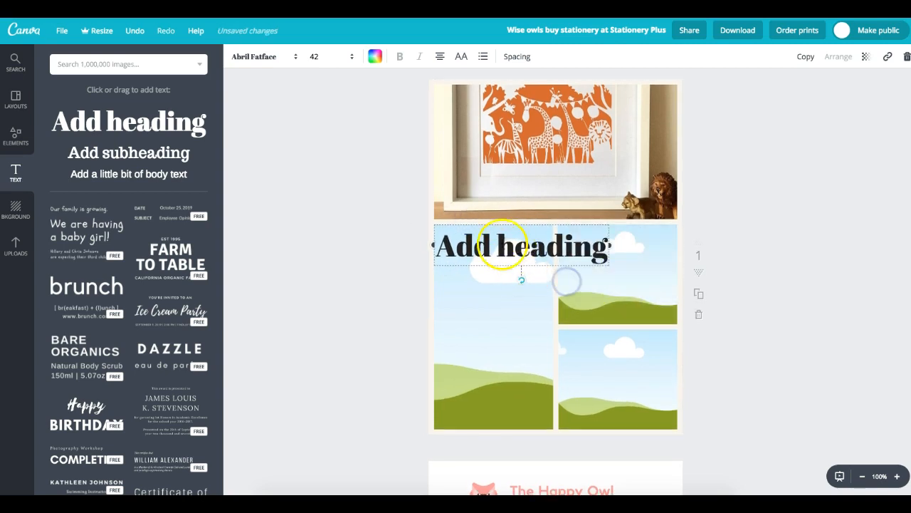
- Replace the heading text with 'Papercut designs'
double_click(506, 246)
left_click_drag(487, 231, 437, 244)
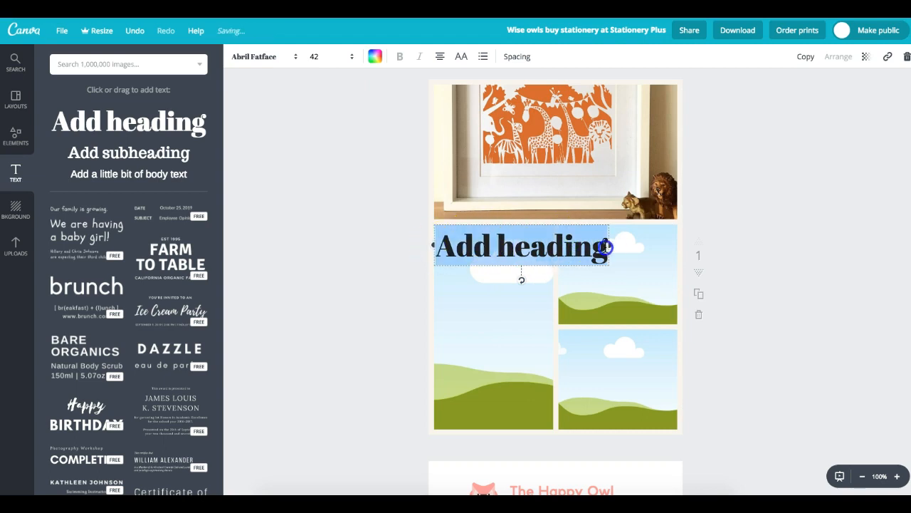
type("Paper")
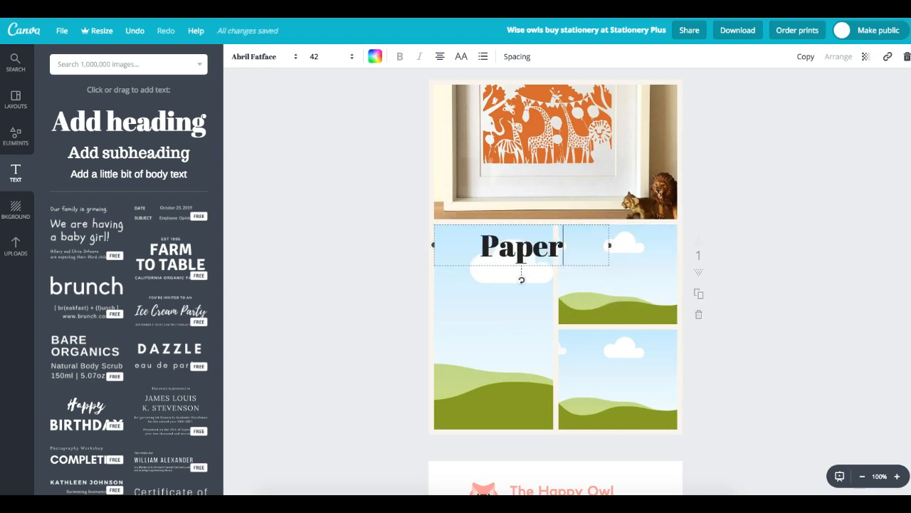
type("cut dsigine")
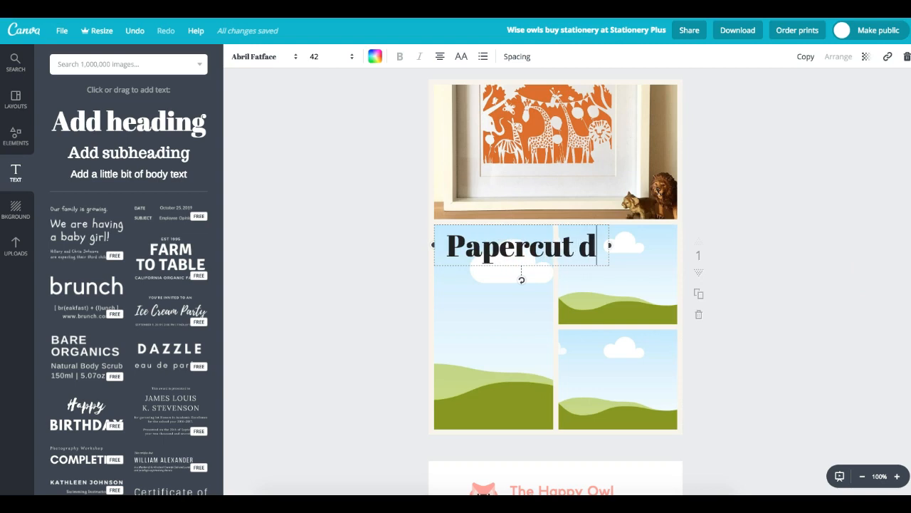
key("BackSpace")
key("BackSpace")
key("BackSpace")
key("BackSpace")
key("BackSpace")
key("BackSpace")
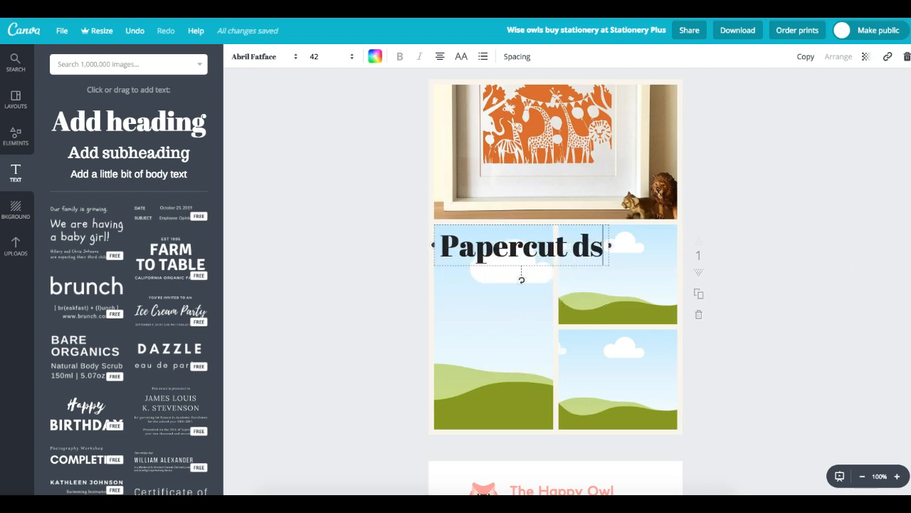
type("esigns")
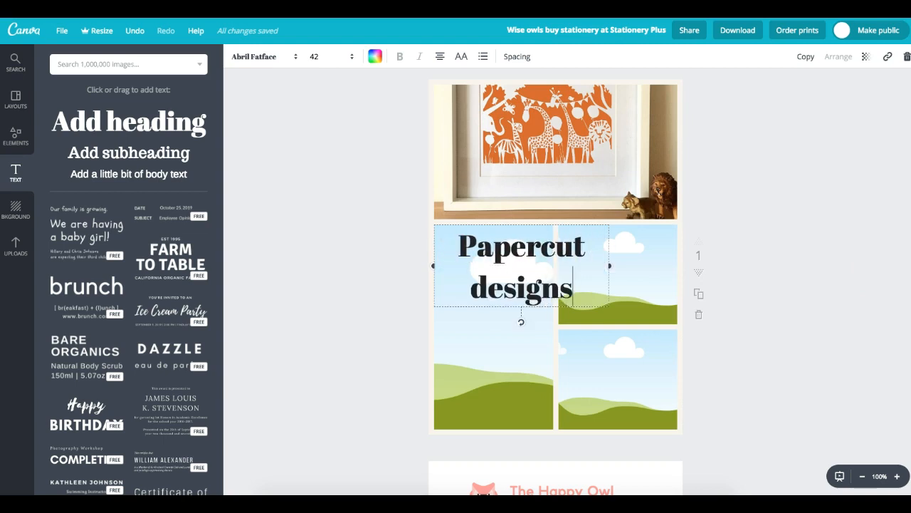
- Left-align the heading, set it to size 32, and narrow its box to the cell
left_click_drag(463, 244, 586, 309)
left_click(441, 57)
left_click(442, 87)
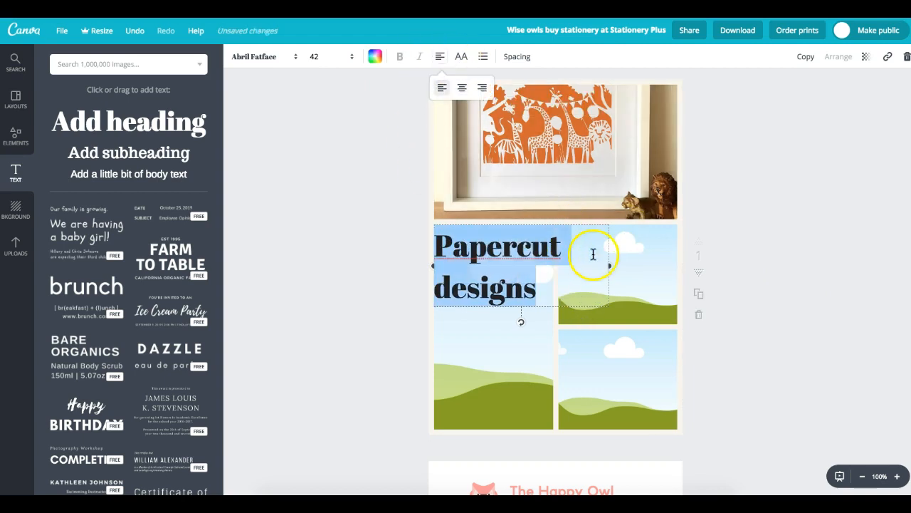
left_click(352, 57)
left_click(321, 204)
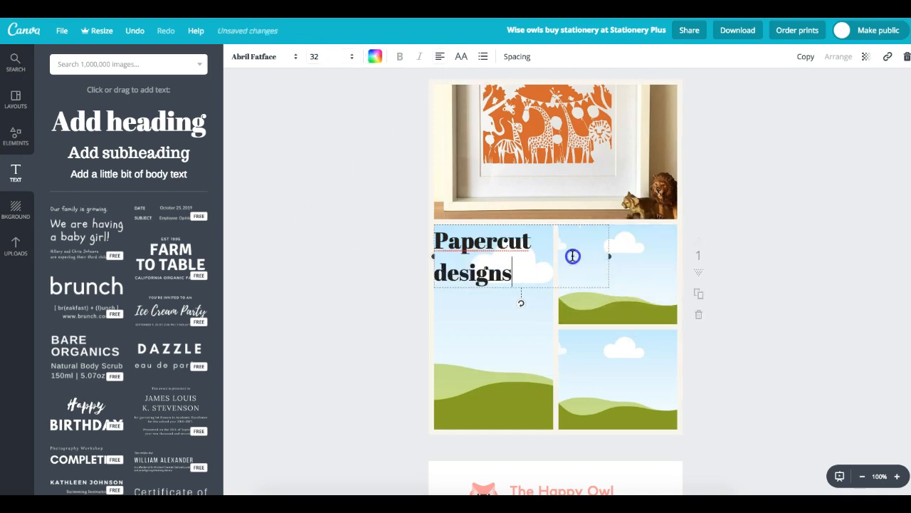
left_click_drag(606, 255, 560, 256)
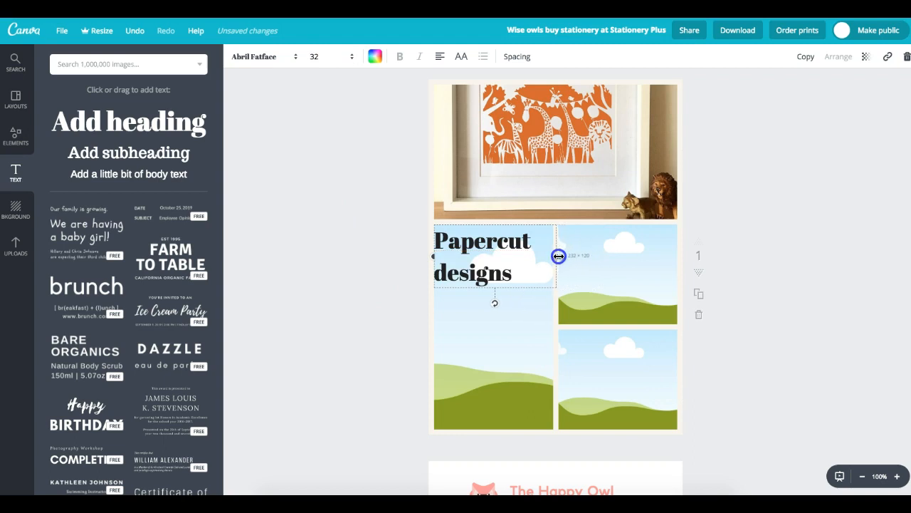
left_click_drag(555, 254, 553, 255)
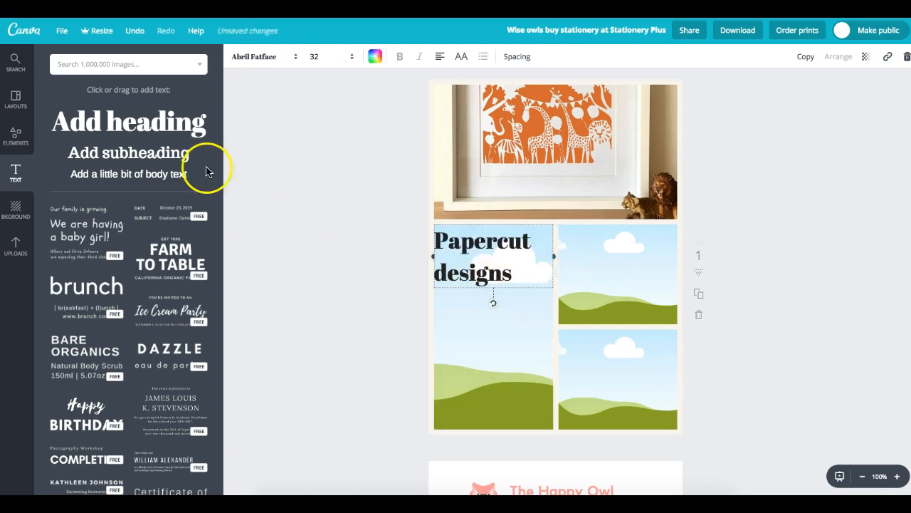
- Add a subheading text box beneath the Papercut designs heading
left_click(320, 221)
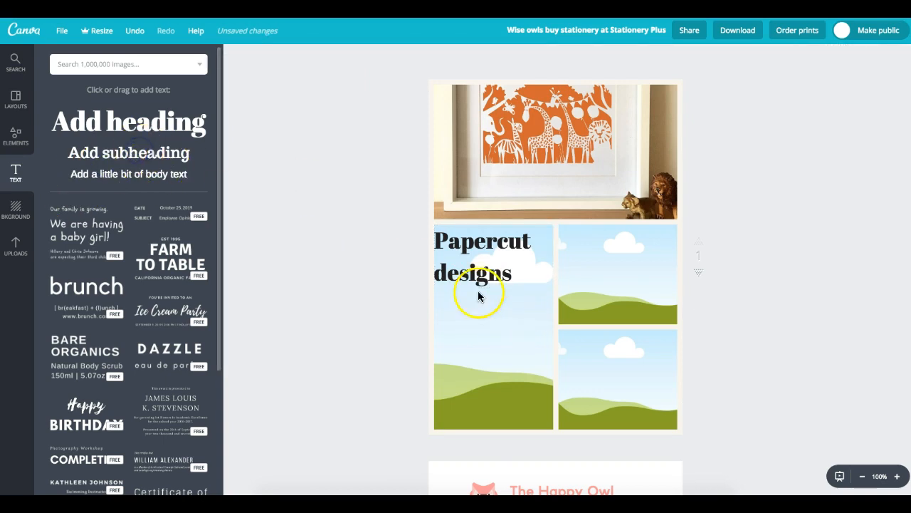
left_click(93, 155)
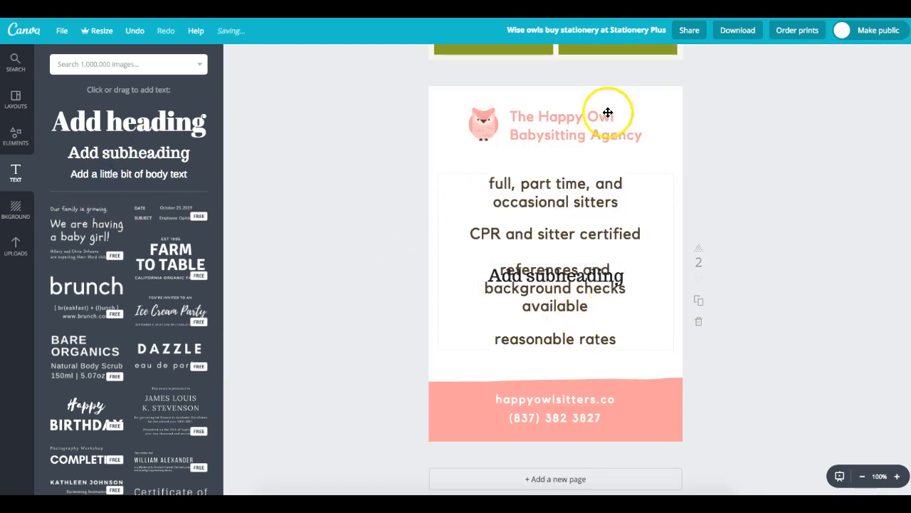
scroll(568, 292, "up", 5)
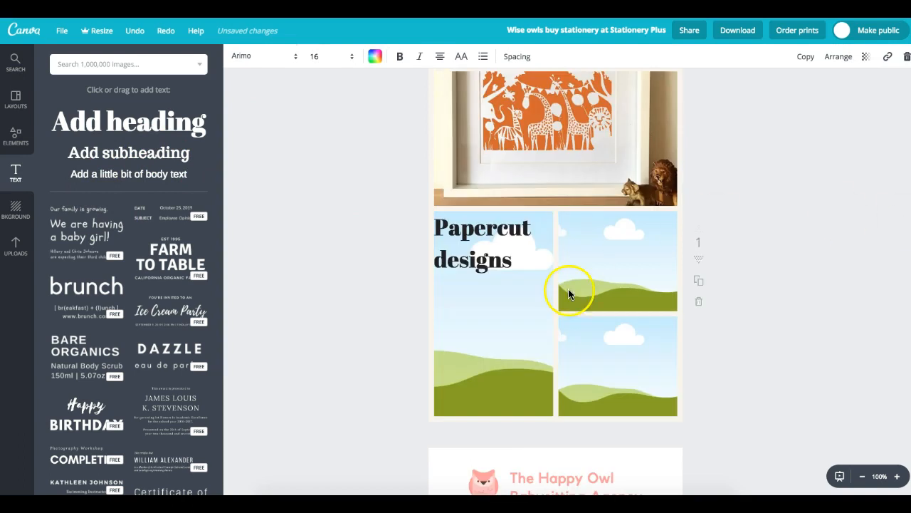
left_click_drag(124, 151, 522, 286)
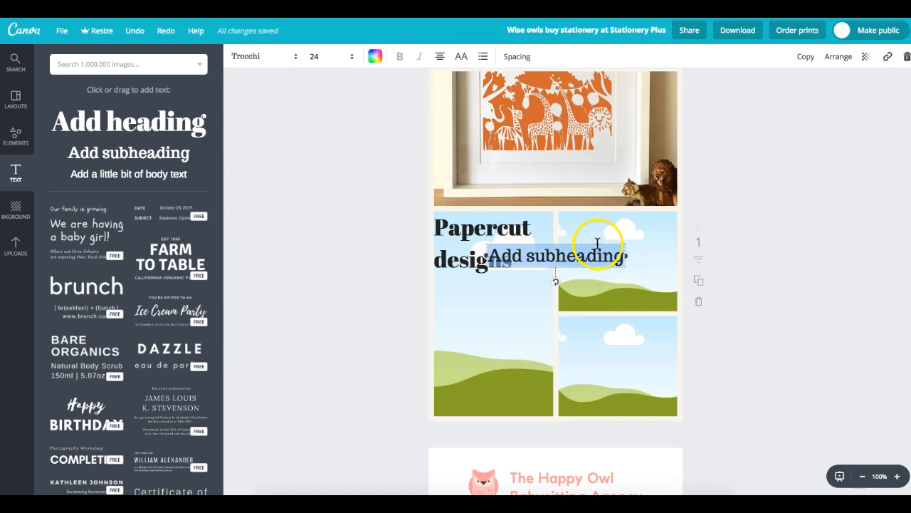
left_click_drag(590, 274, 557, 302)
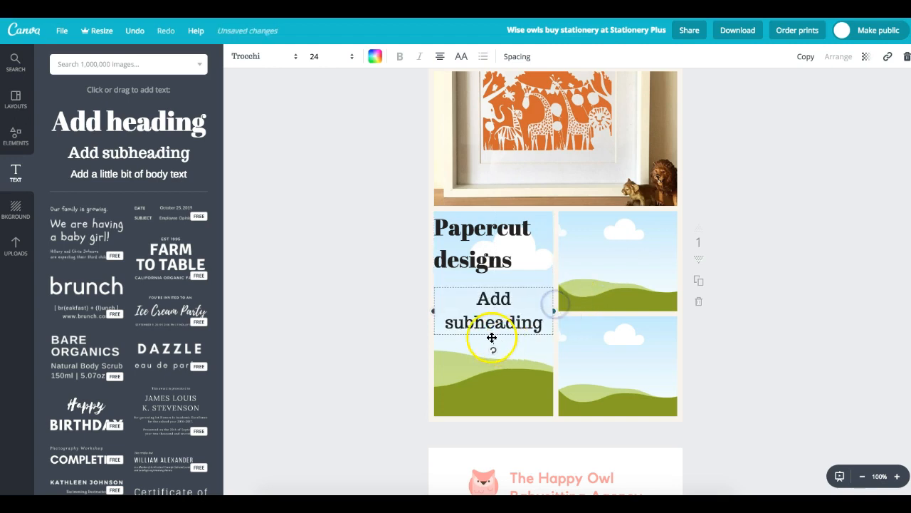
- Replace the placeholder with random filler body text
left_click(494, 291)
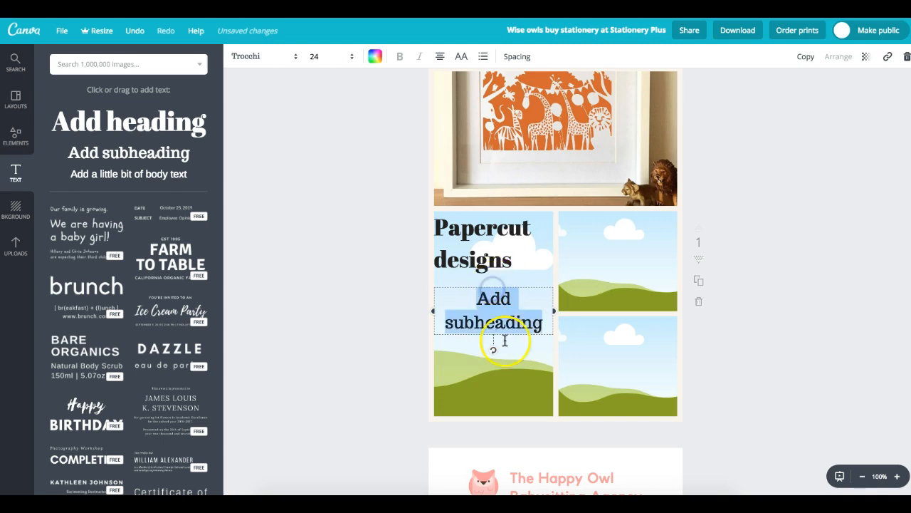
left_click(468, 294)
key("ctrl+a")
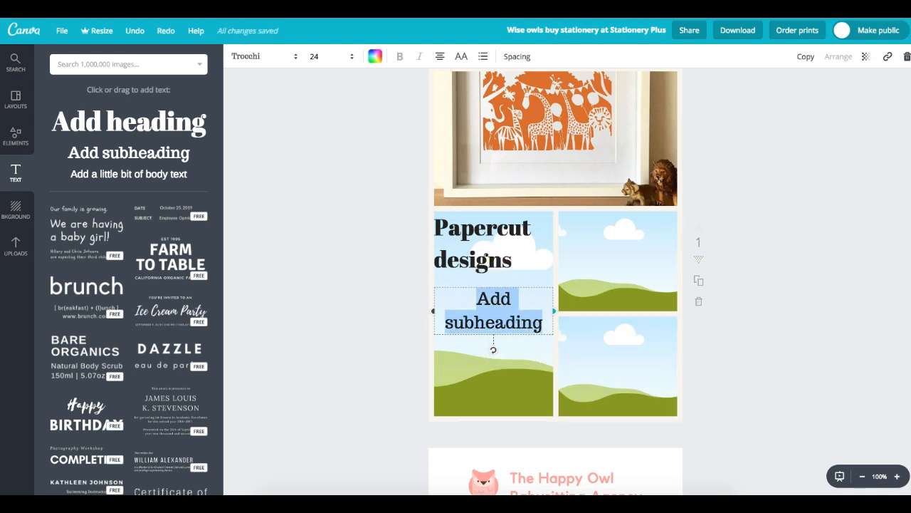
type("egwepbgk 3qugwesq3igqear gbdvsn")
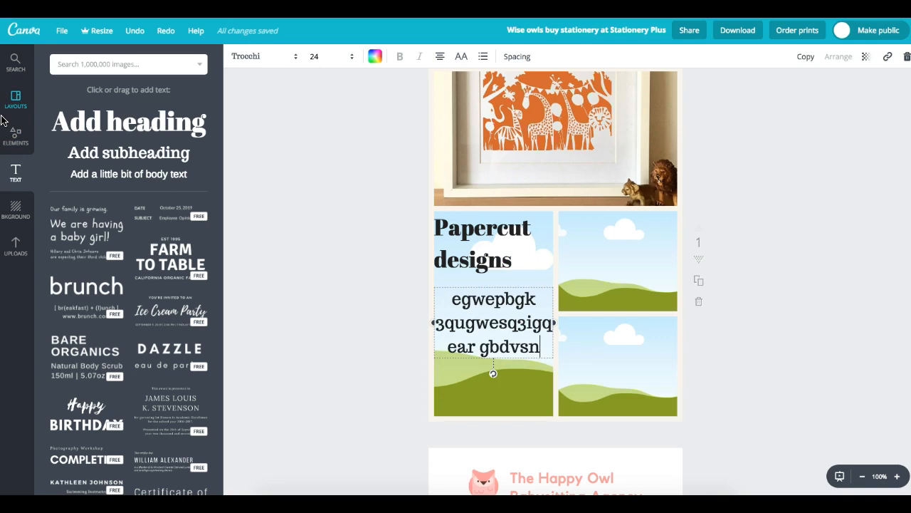
type("dbviaegviaegeiagegeagsufgsig")
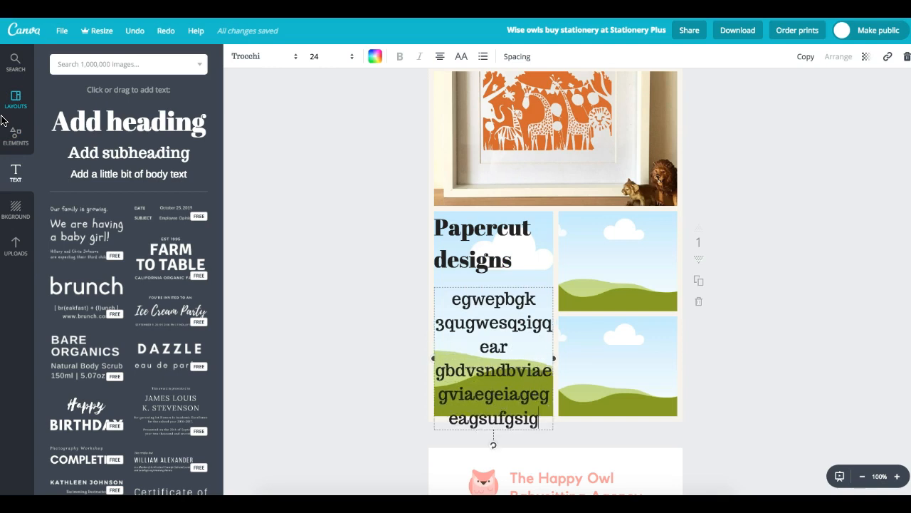
type("sugsrhrshrsh")
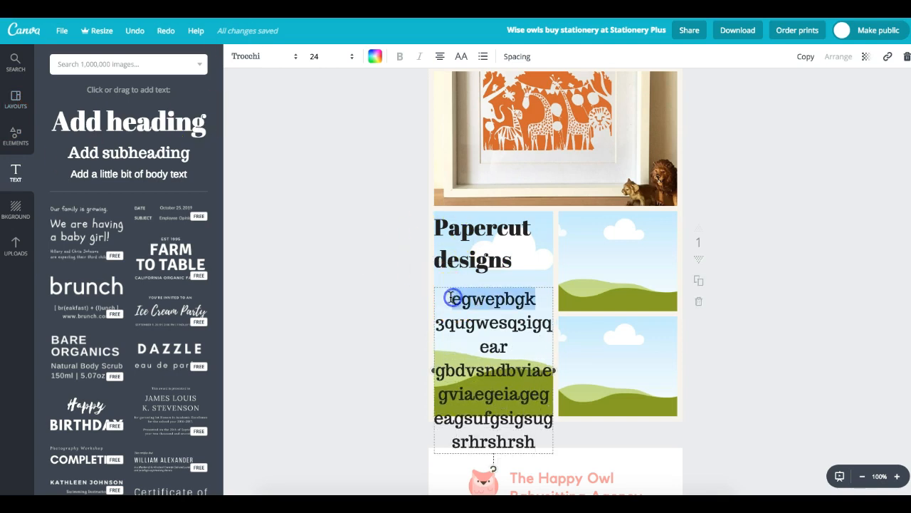
- Left-align the body text and set its font size to 11
left_click_drag(439, 295, 585, 436)
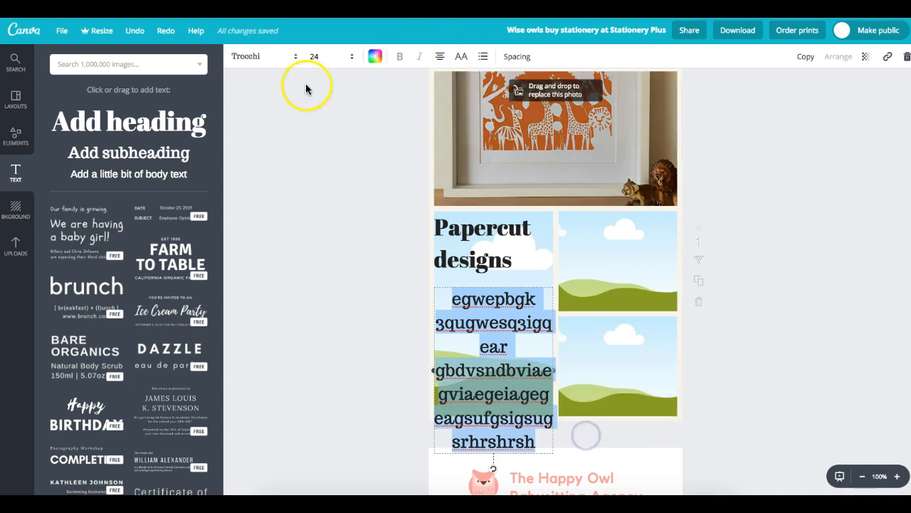
left_click(436, 58)
left_click(441, 87)
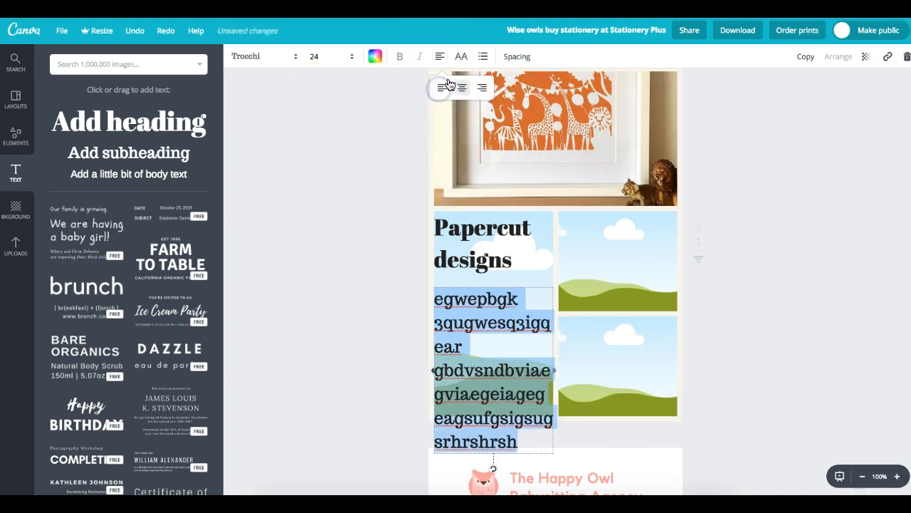
left_click(350, 57)
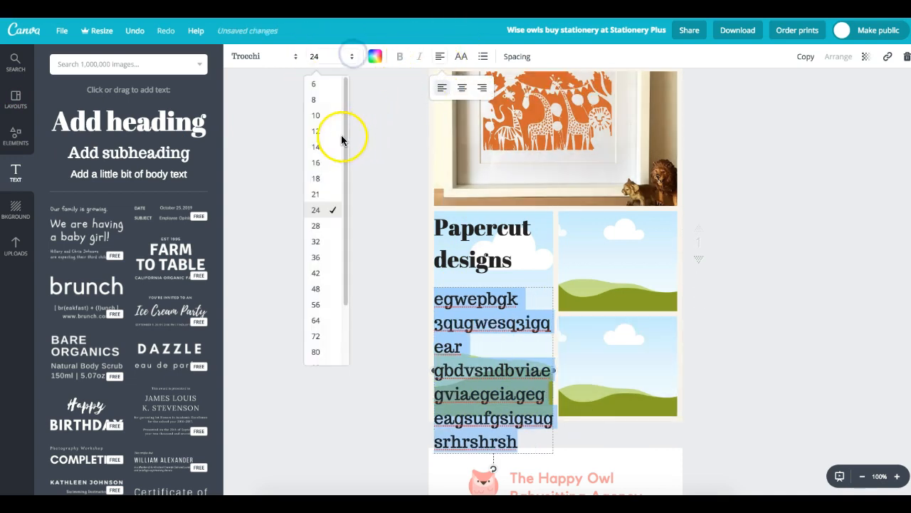
left_click(330, 164)
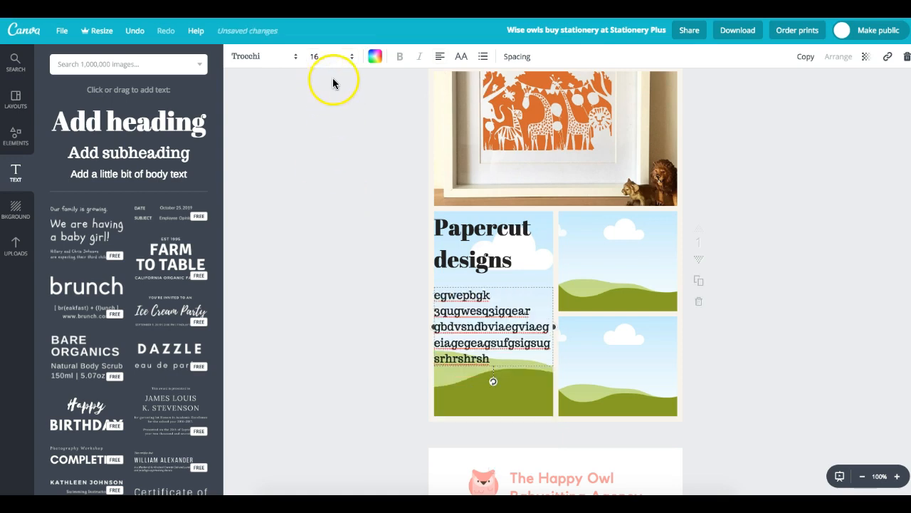
left_click(357, 57)
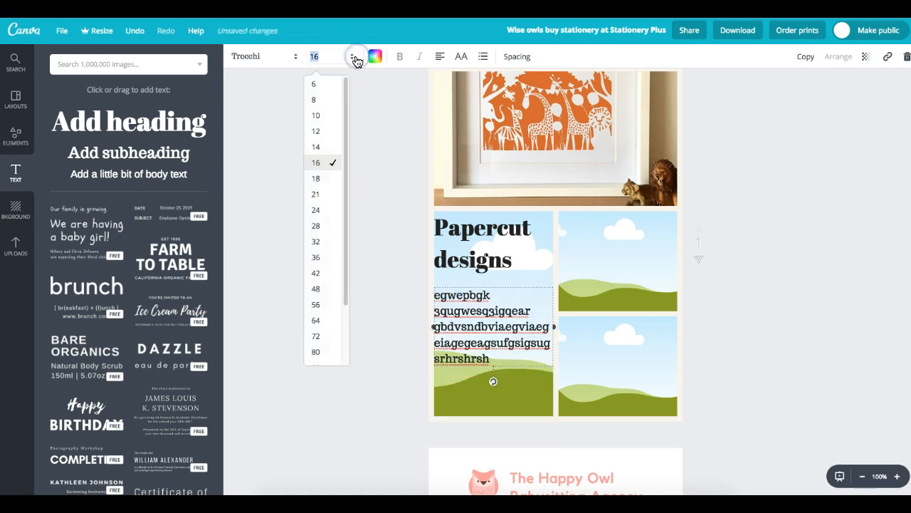
left_click(348, 133)
left_click(350, 57)
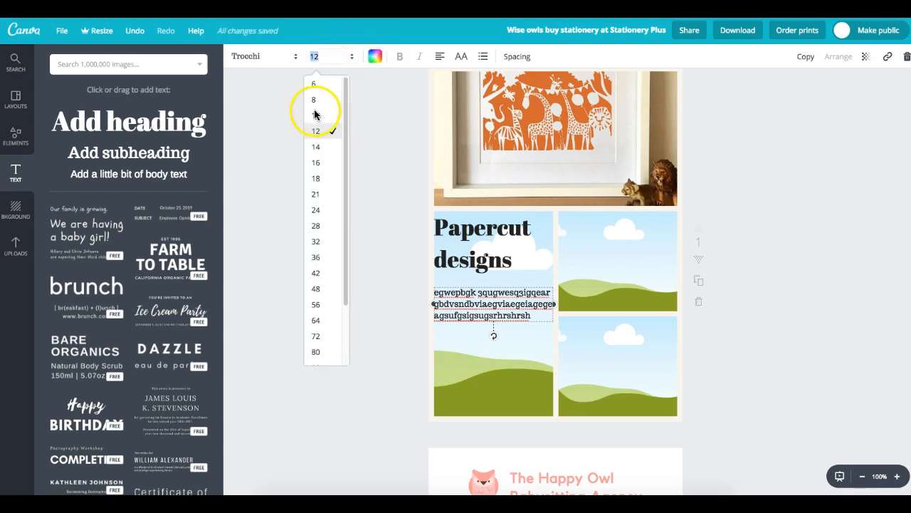
left_click(324, 63)
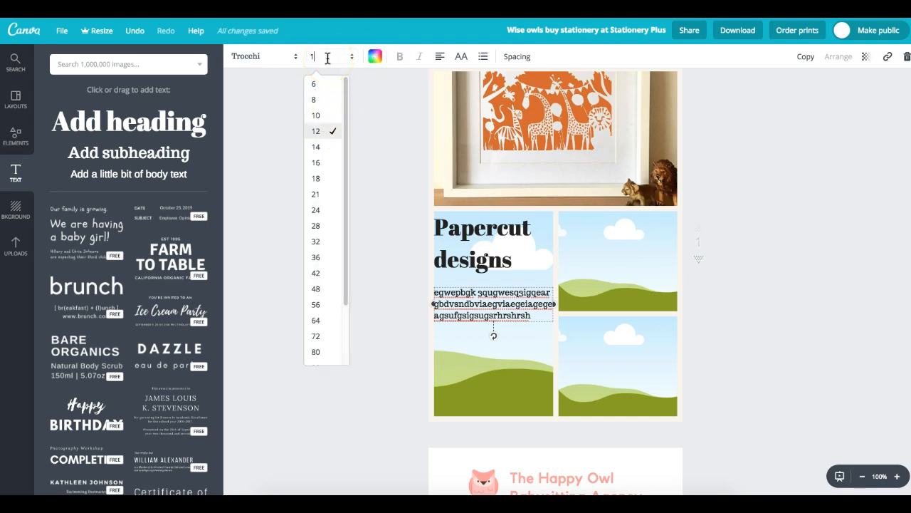
key("Return")
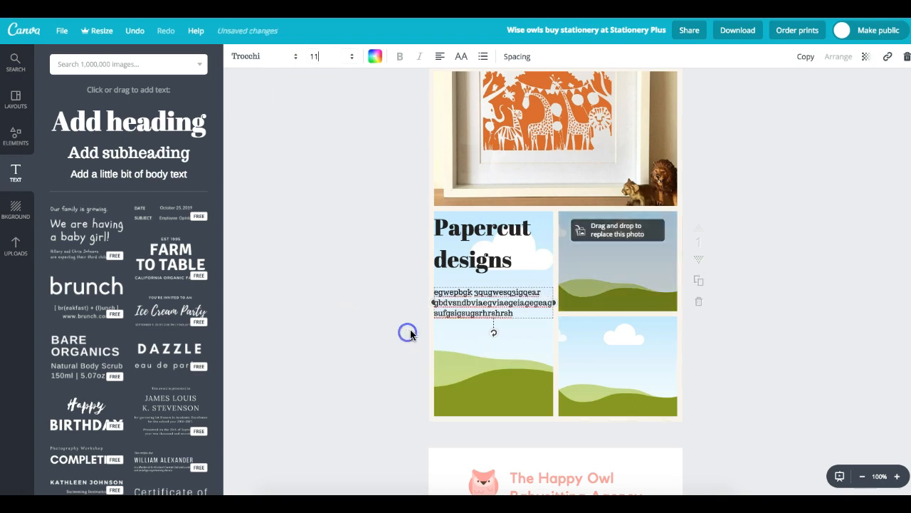
- Append 'd daf daf' to the end of the body text's third line
left_click(527, 311)
double_click(511, 313)
left_click(512, 313)
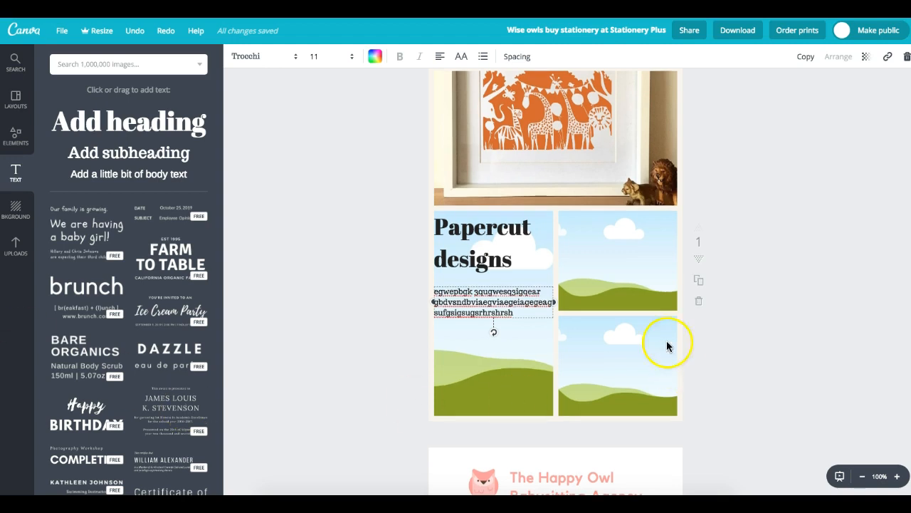
type("d daf daf")
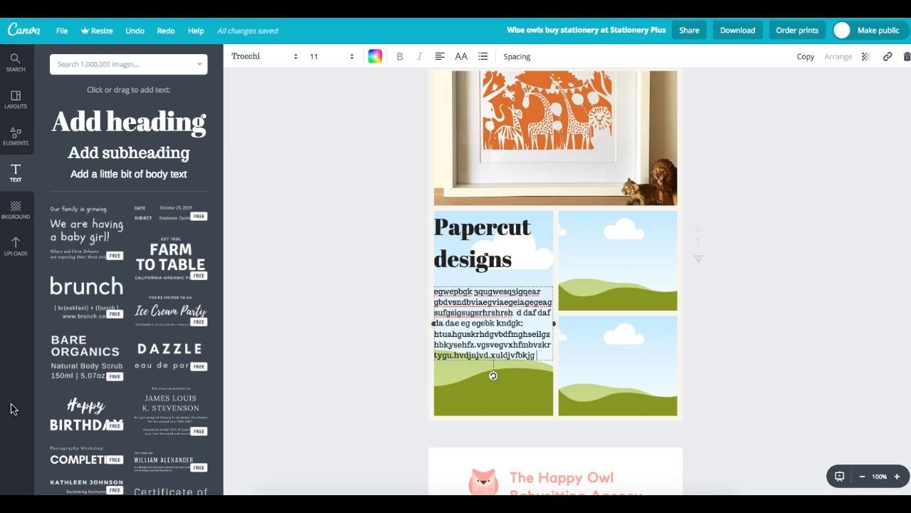
- Add more filler words and reload the Canva page
type("xjf bfnbxjdkb")
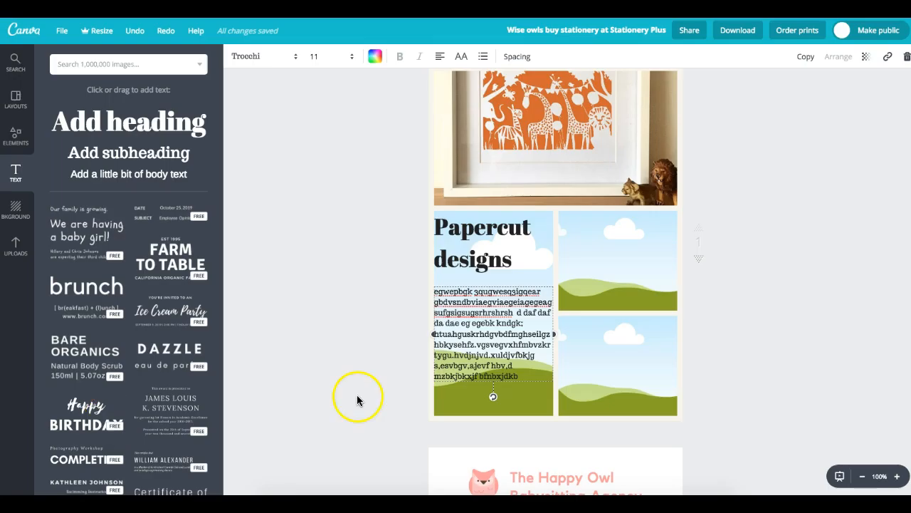
key("super+f")
key("super+r")
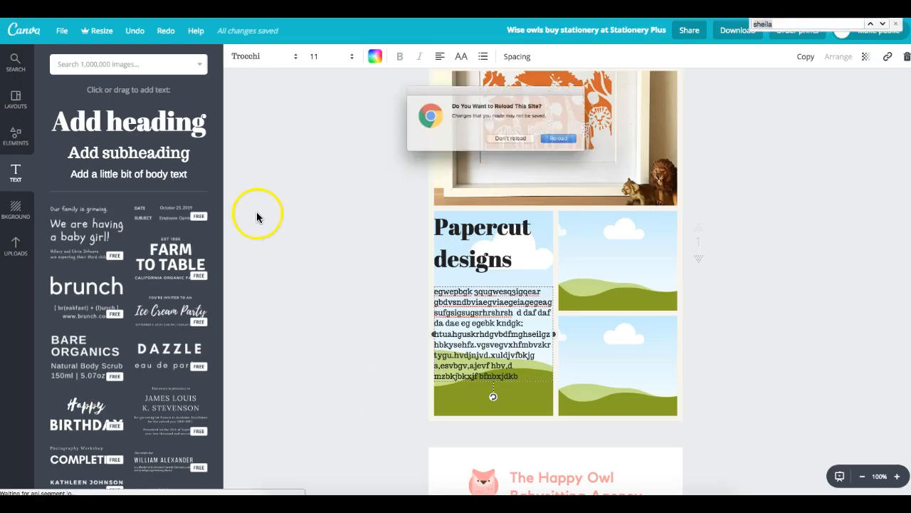
left_click(571, 142)
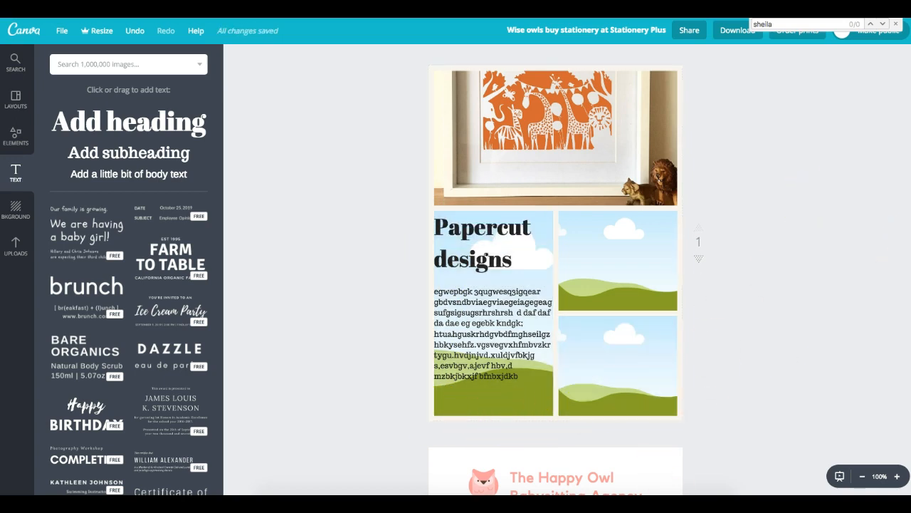
- Select the whole photo grid and delete it
scroll(555, 278, "up", 1)
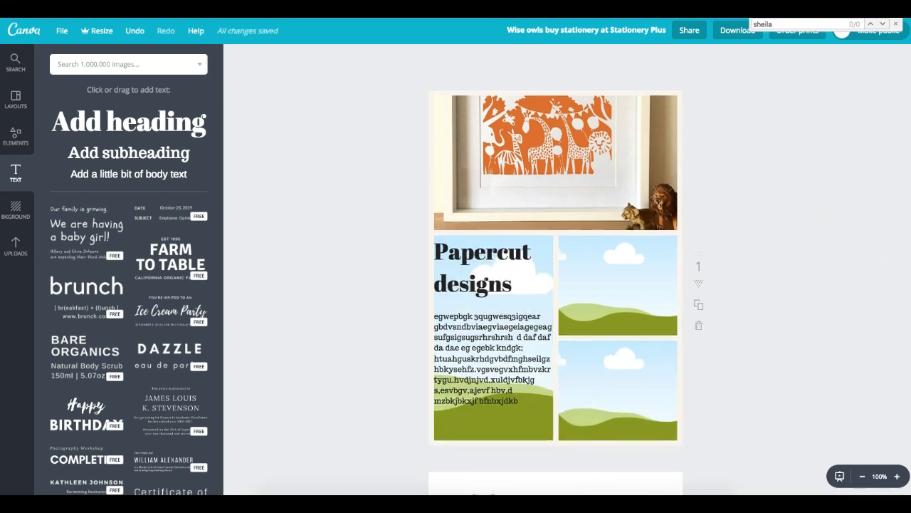
left_click(658, 272)
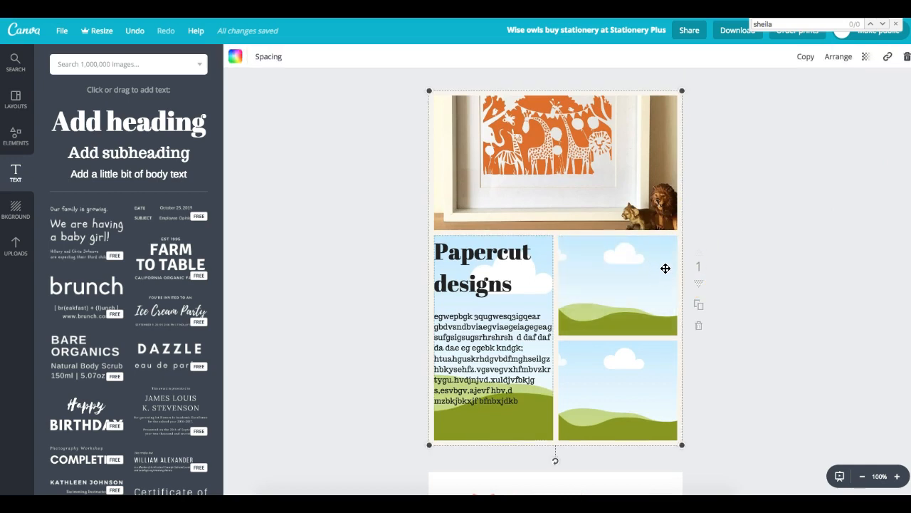
key("Delete")
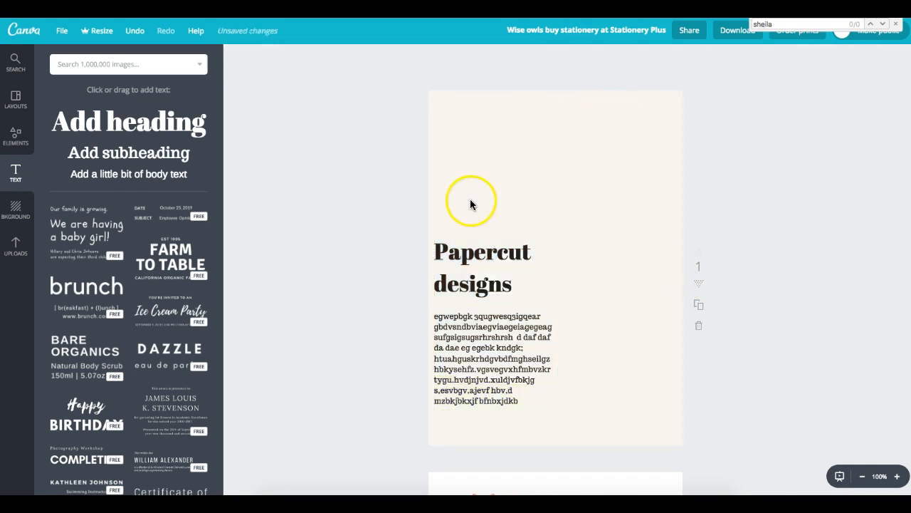
- Place the orange giraffe papercut photo from Uploads at the top of the page
left_click(15, 242)
left_click(84, 276)
left_click_drag(546, 149, 550, 175)
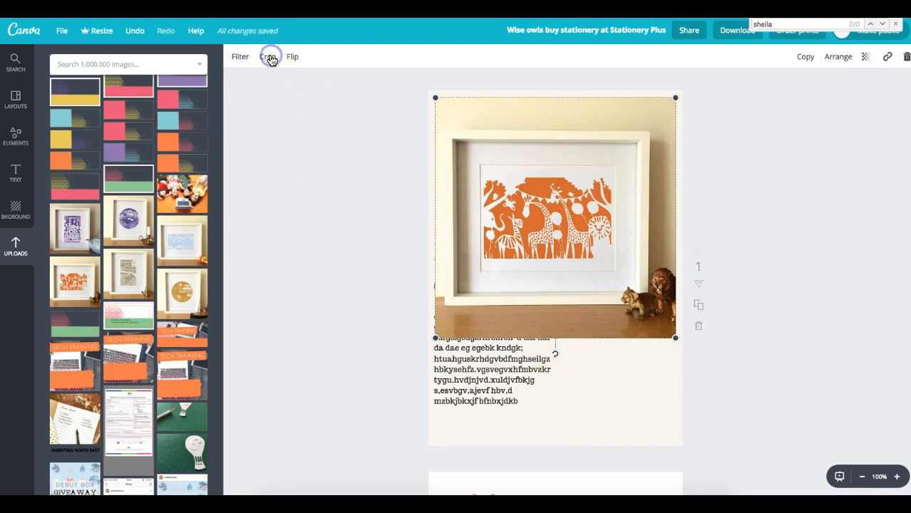
- Widen the photo's crop to the left, bottom and right edges to show the whole frame
double_click(553, 163)
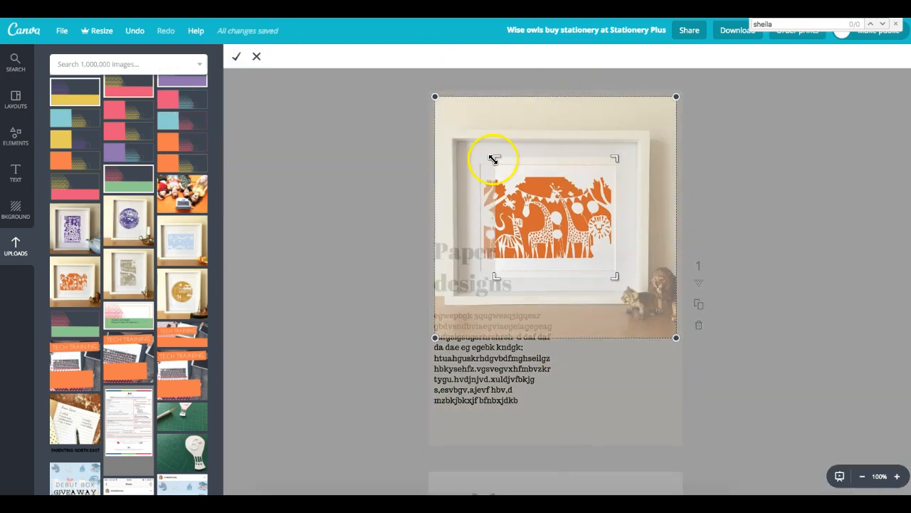
left_click_drag(487, 151, 434, 123)
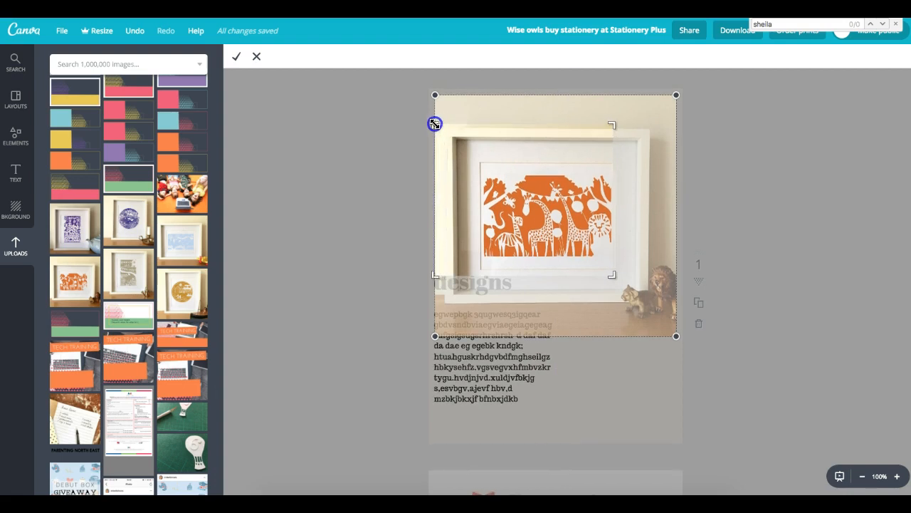
left_click_drag(617, 277, 689, 311)
left_click_drag(614, 306, 692, 303)
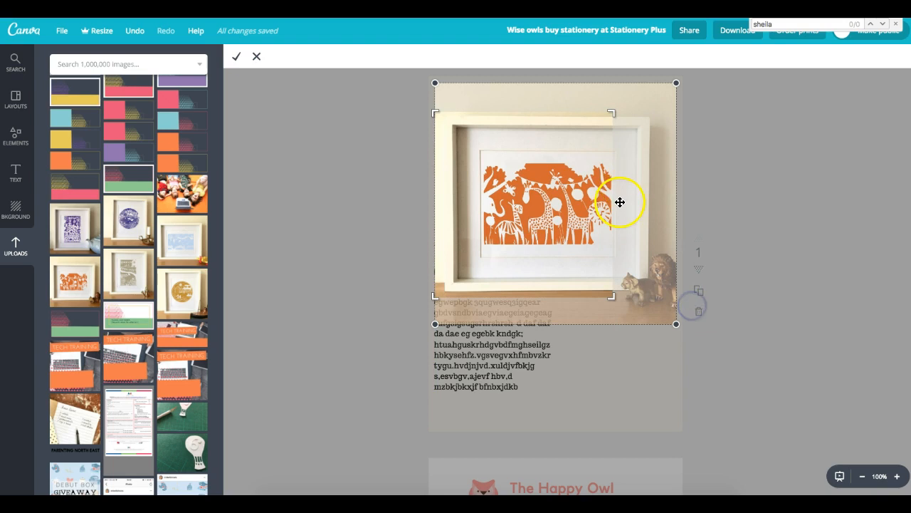
left_click_drag(636, 201, 635, 200)
left_click(613, 108)
left_click_drag(663, 97, 681, 112)
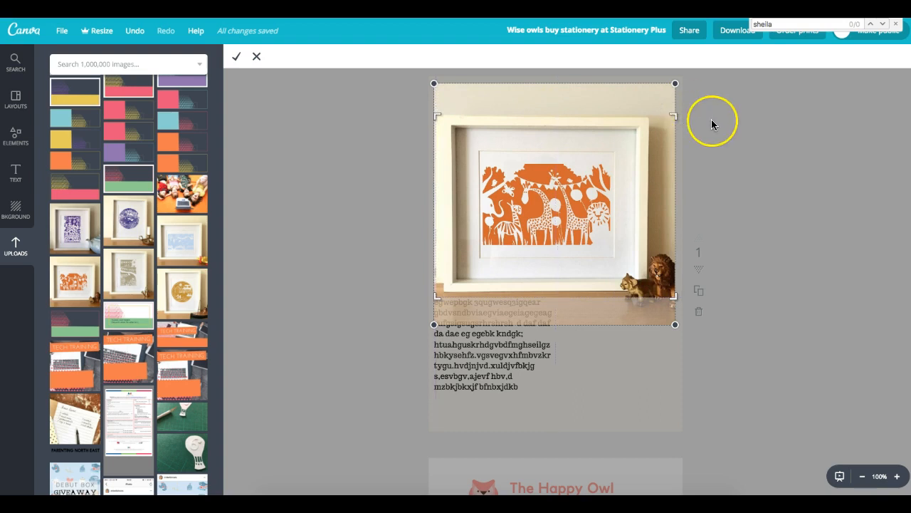
- Apply the crop, raise the photo to the page top, and move the heading below it with the body text underneath
left_click(230, 58)
left_click_drag(528, 207, 526, 182)
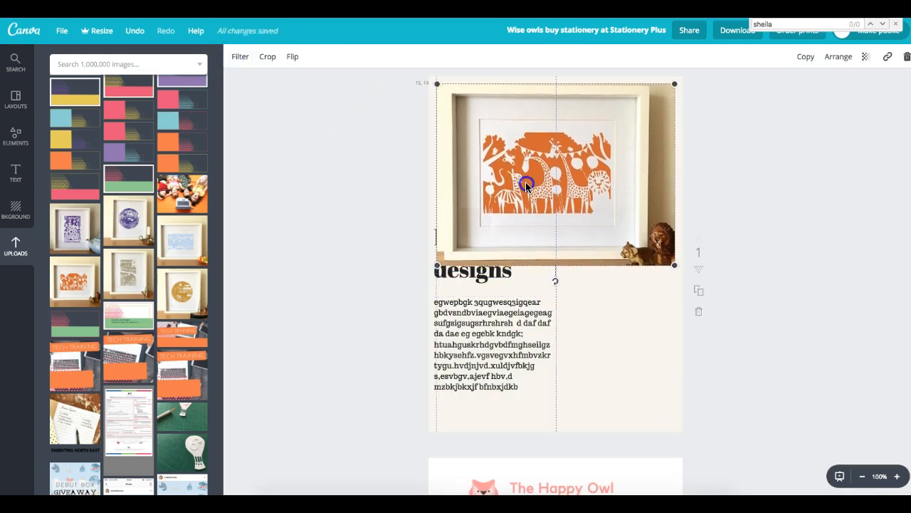
left_click_drag(472, 332, 474, 358)
left_click_drag(474, 365, 474, 371)
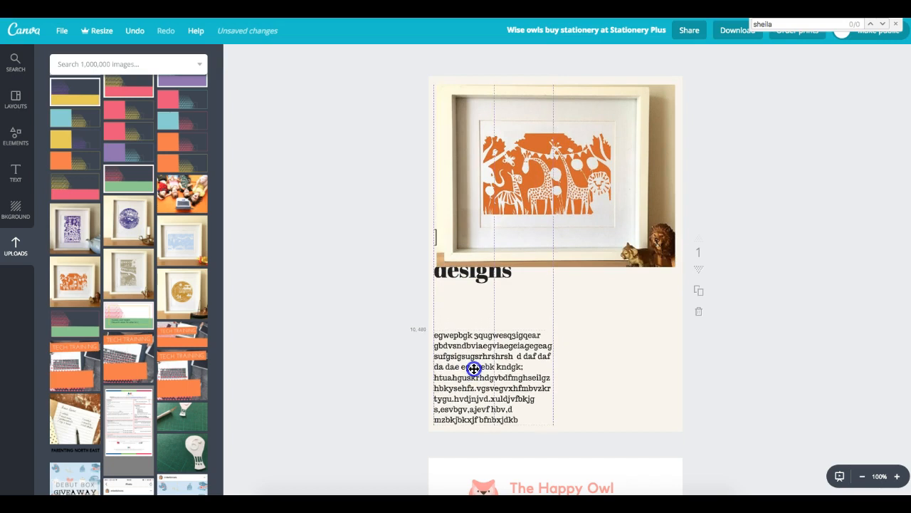
left_click_drag(462, 273, 467, 315)
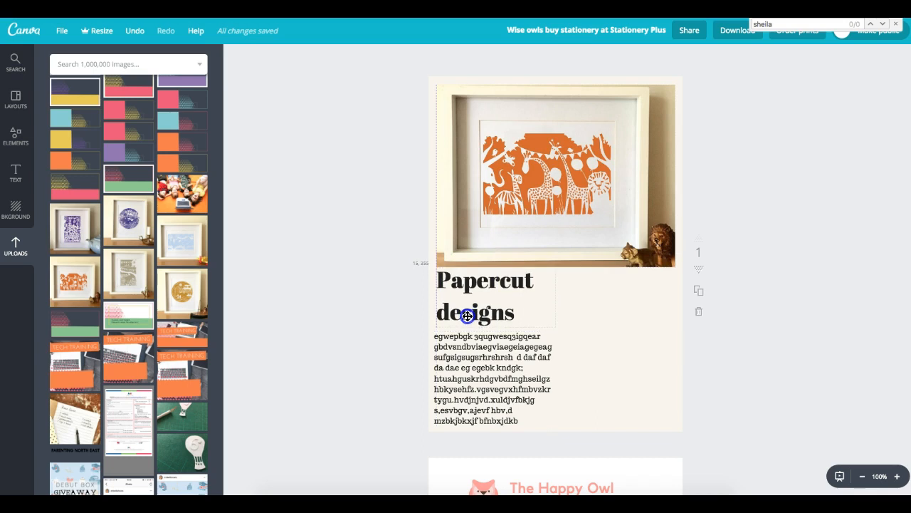
left_click_drag(454, 360, 461, 356)
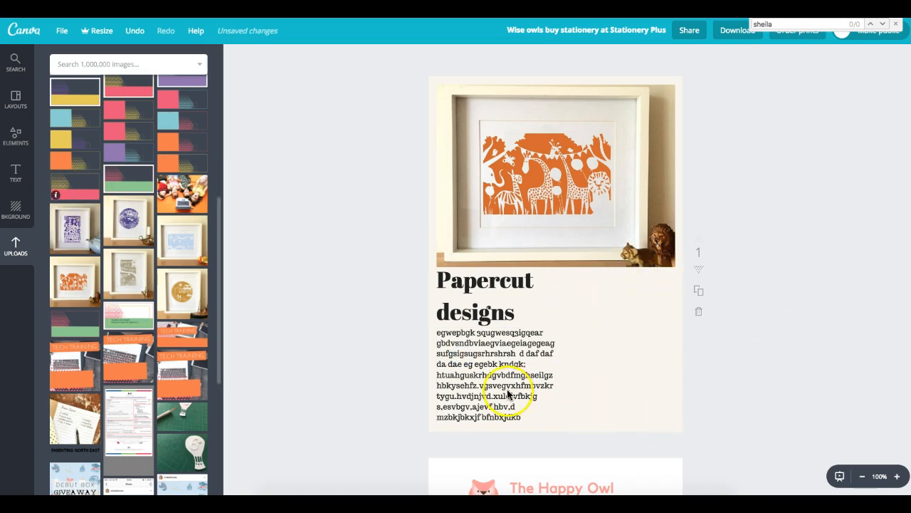
left_click(453, 398)
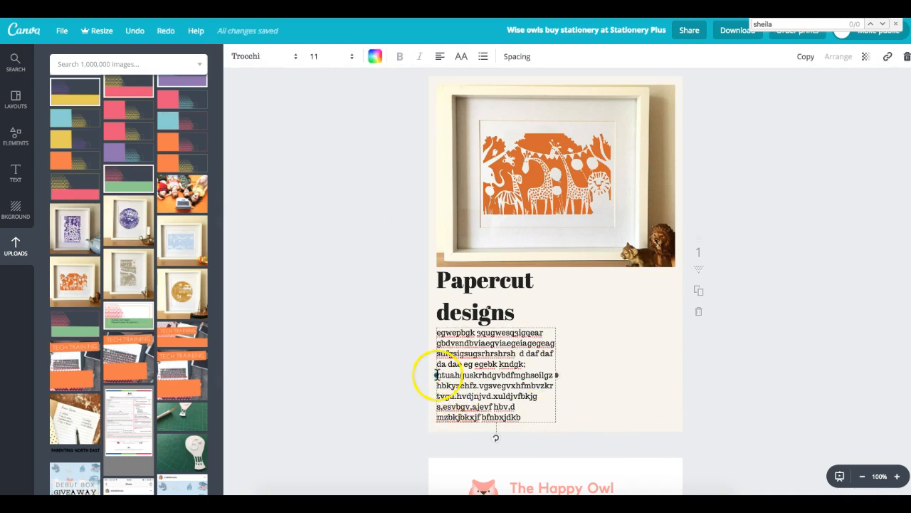
- Narrow the body text block from its left edge, undoing two stray moves
left_click_drag(437, 374, 449, 373)
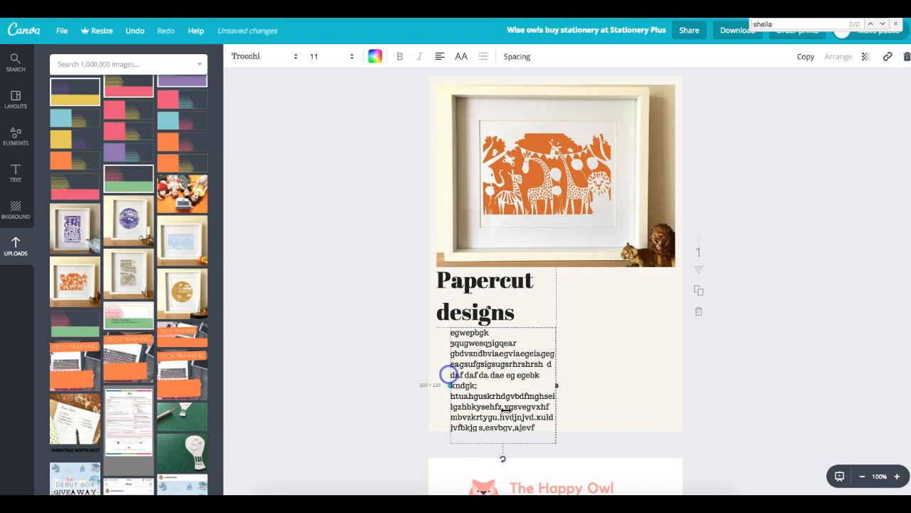
left_click_drag(538, 427, 455, 415)
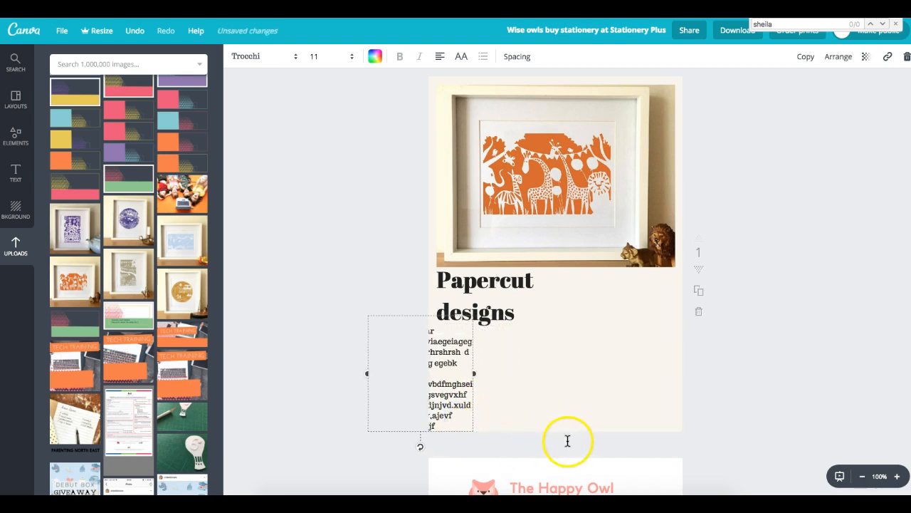
key("ctrl+z")
mouse_move(563, 430)
left_mouse_down()
mouse_move(565, 440)
mouse_move(549, 415)
mouse_move(559, 418)
left_mouse_up()
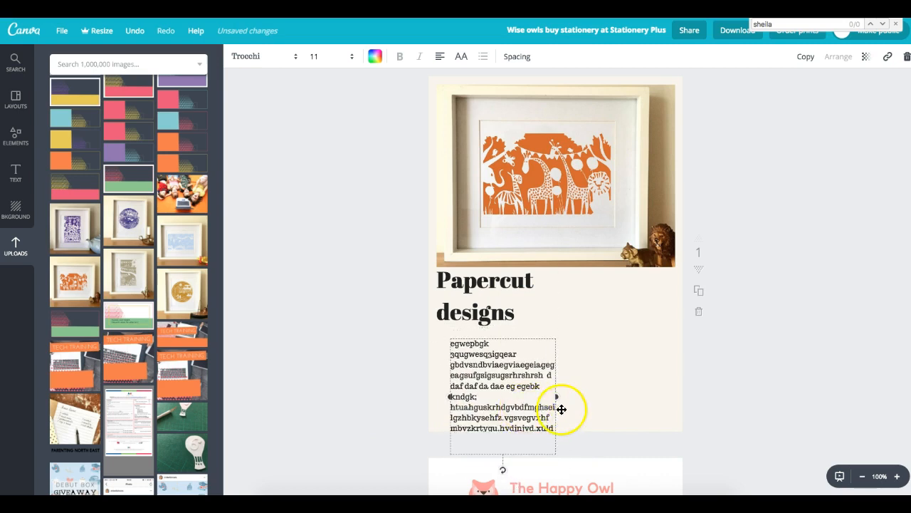
key("ctrl+z")
- Delete the last few lines of the body text
double_click(551, 407)
left_click(553, 406)
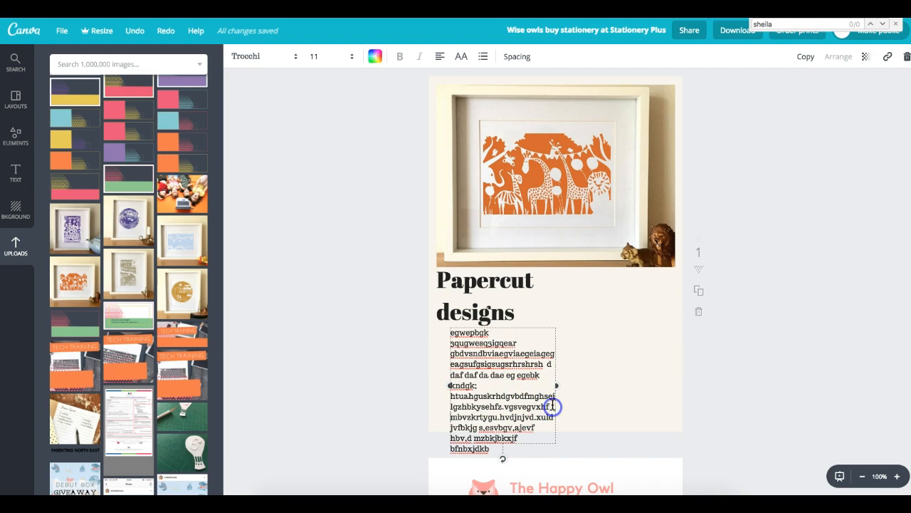
left_click_drag(484, 450, 450, 411)
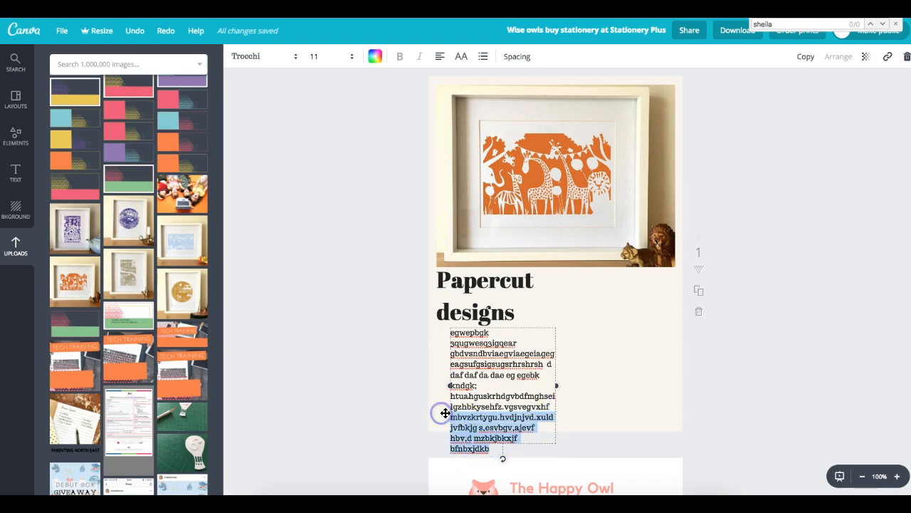
key("BackSpace")
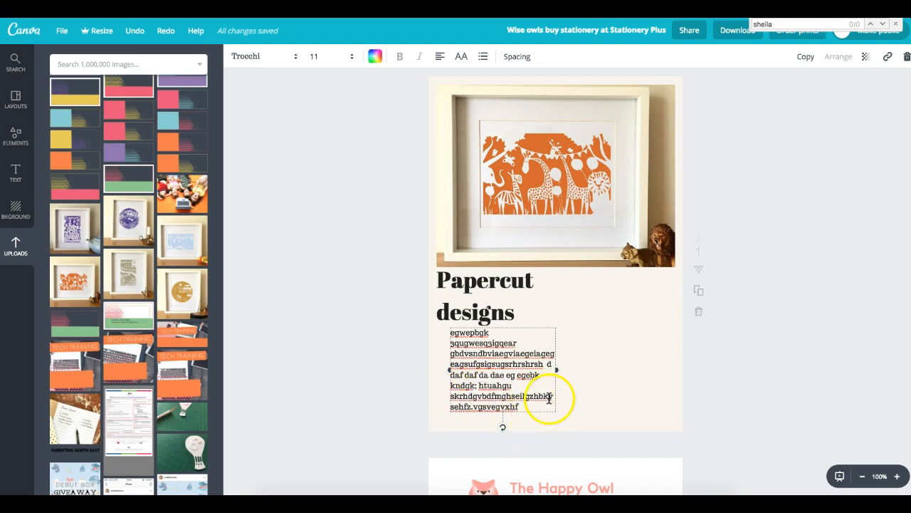
- Line up the Papercut designs heading with the body text's left edge
mouse_move(481, 309)
left_mouse_down()
mouse_move(489, 316)
mouse_move(479, 317)
left_mouse_up()
left_click(470, 283)
left_click_drag(457, 279, 449, 297)
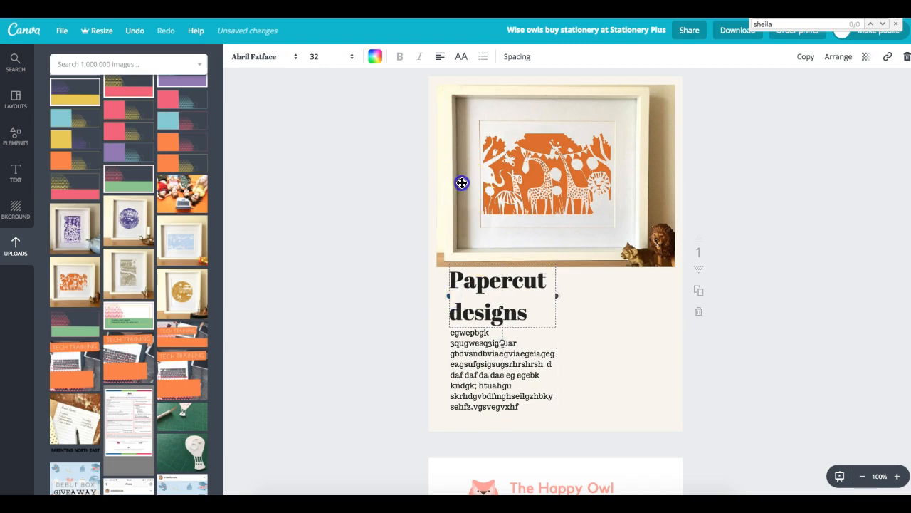
- Shrink the giraffe photo from its top-left and bottom-right corners to align with the heading
left_click(463, 183)
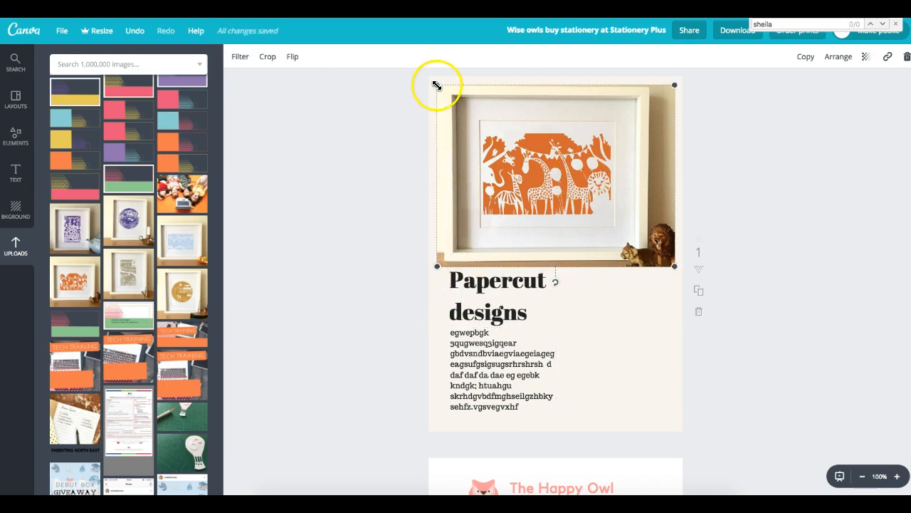
left_click_drag(441, 88, 450, 94)
left_click(672, 266)
left_click_drag(669, 264, 661, 257)
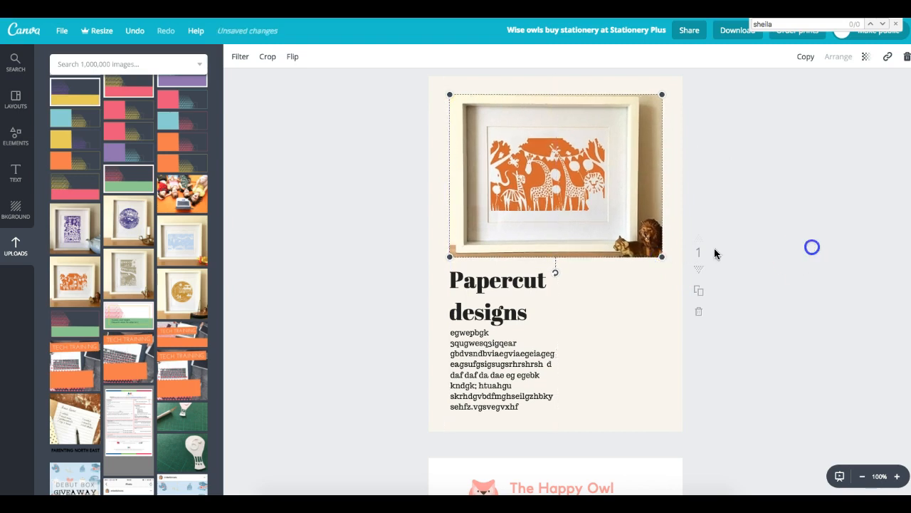
left_click(500, 282)
left_click(502, 354)
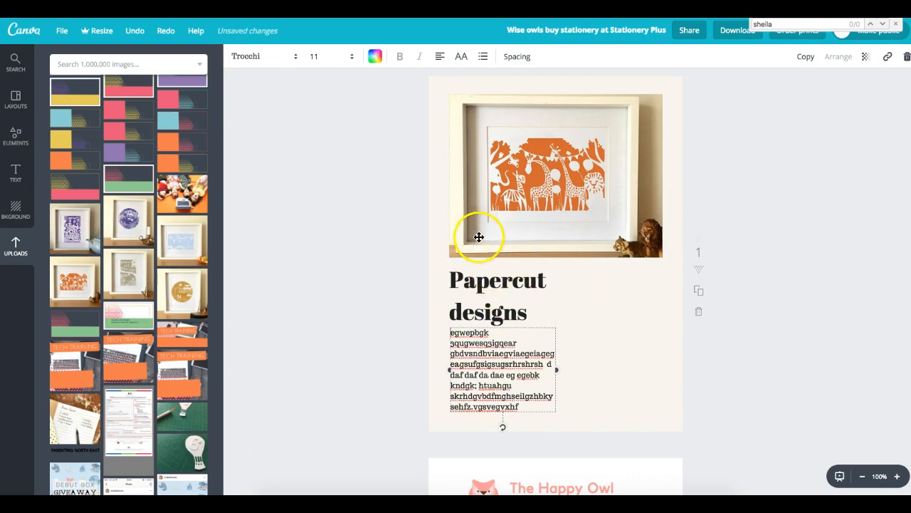
- Give the Papercut designs heading a line height of 1.12 and letter spacing of 40
left_click(485, 295)
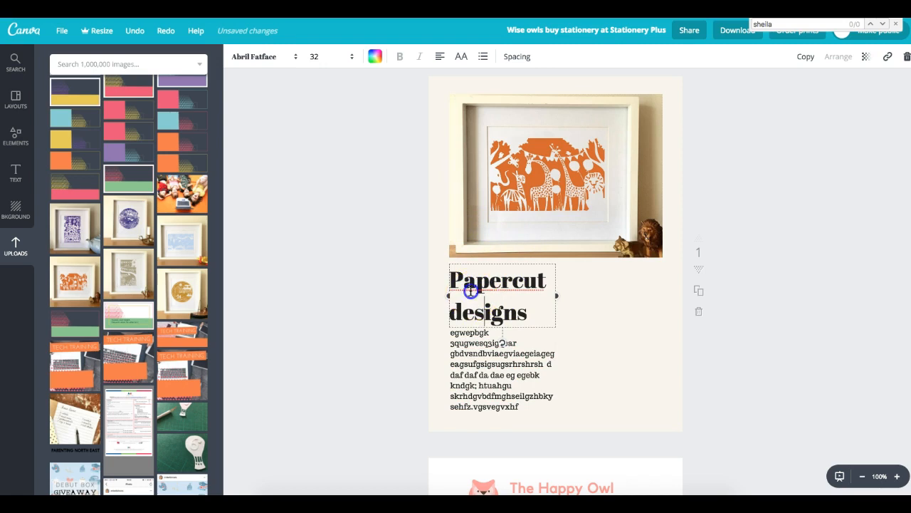
left_click_drag(450, 279, 544, 305)
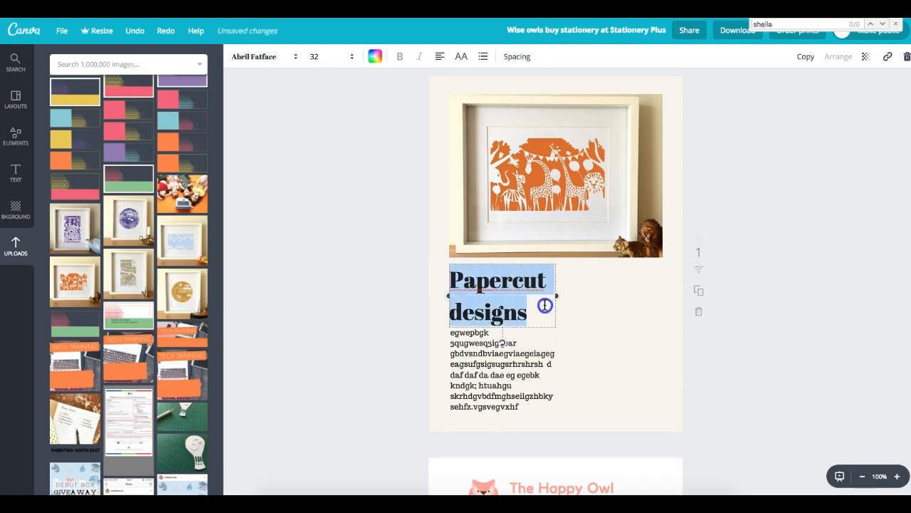
left_click(520, 60)
left_click(523, 62)
left_click(523, 63)
left_click_drag(593, 111, 586, 112)
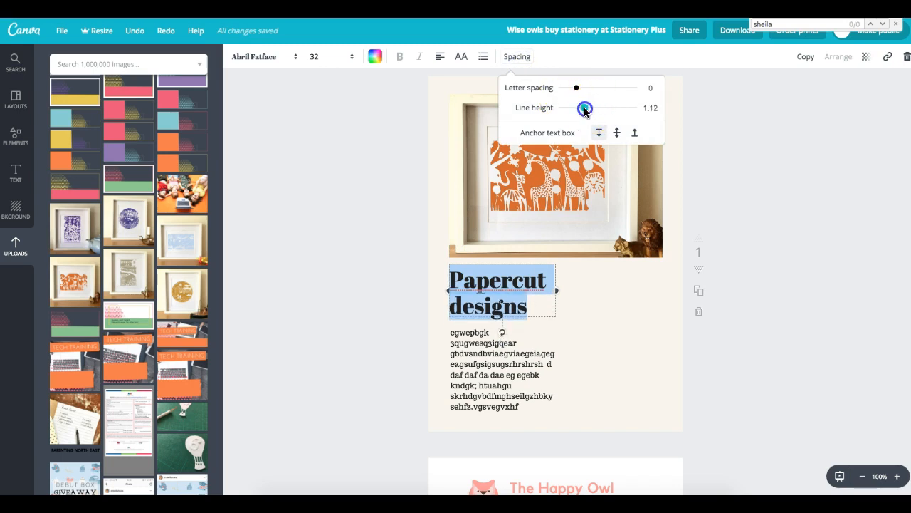
left_click_drag(586, 92, 580, 92)
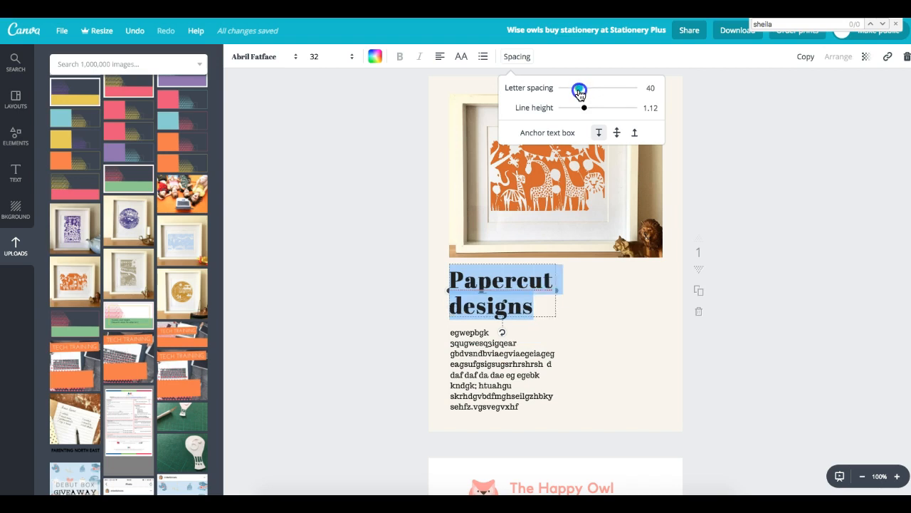
left_click(734, 137)
left_click(801, 202)
left_click(691, 381)
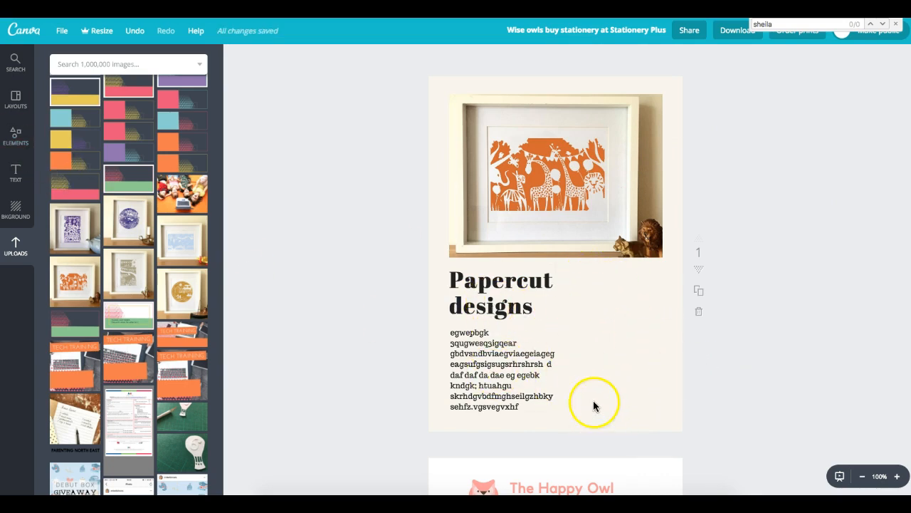
- Return the side panel to the Elements category tiles
left_click(7, 147)
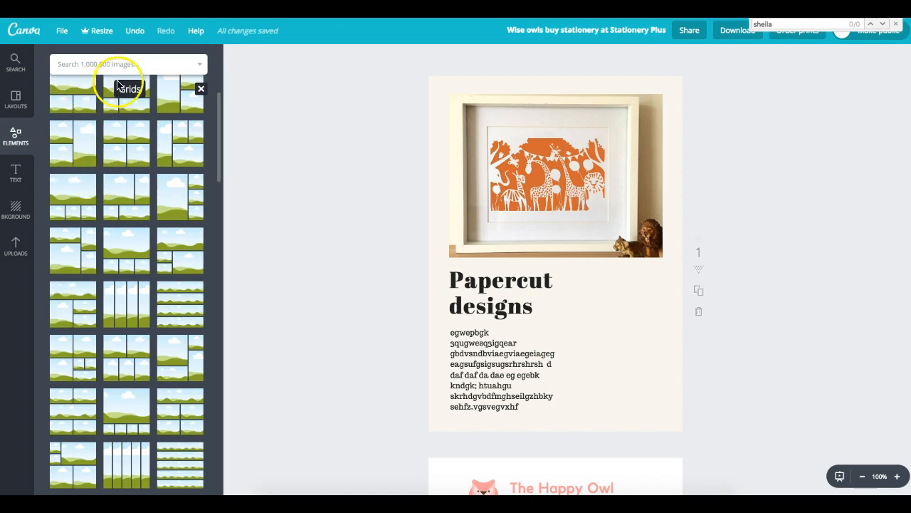
left_click(148, 64)
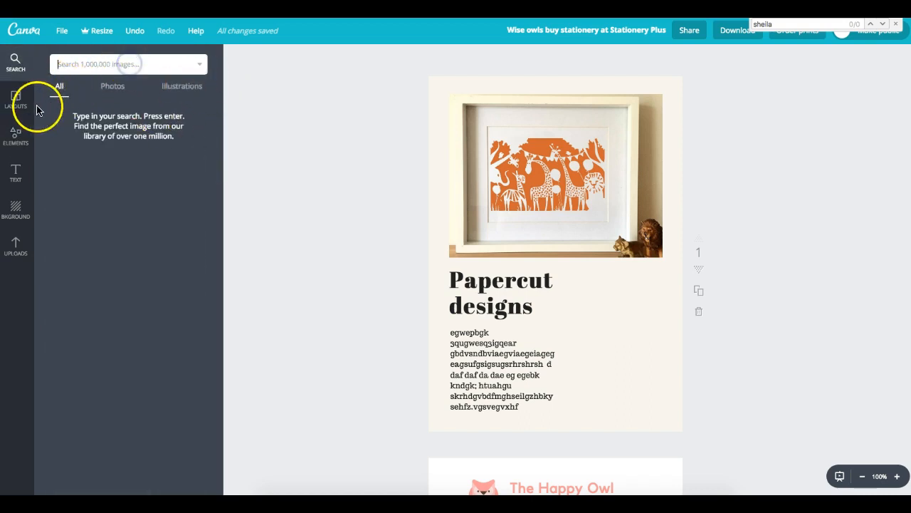
left_click(16, 136)
left_click(201, 91)
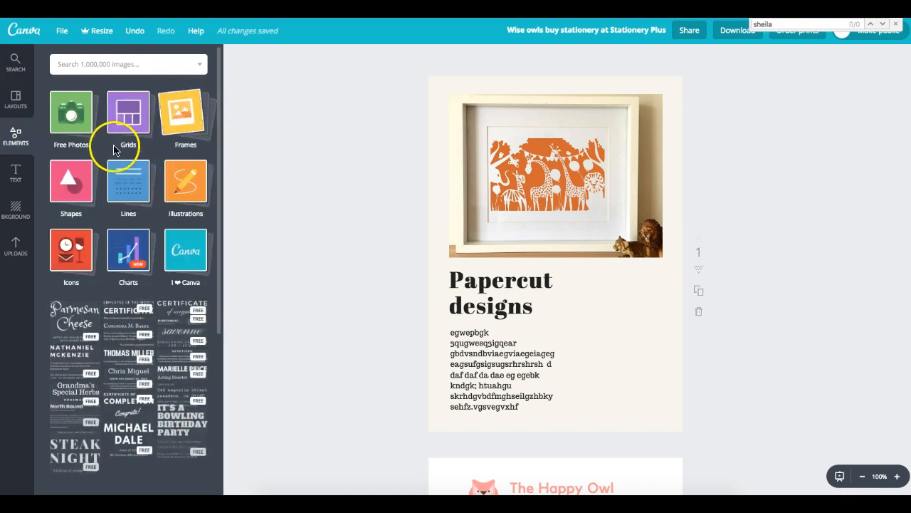
- Add a square shape and resize it into a tall rectangle beside the body text
left_click(85, 192)
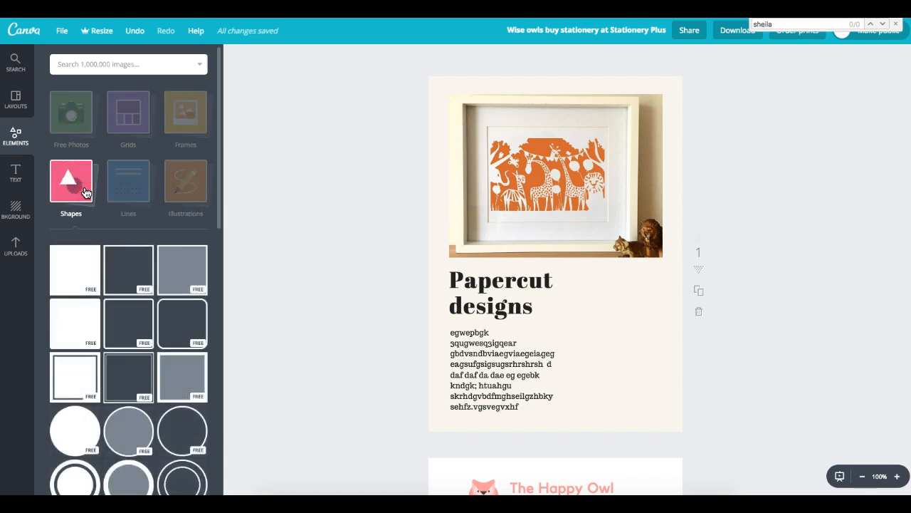
left_click_drag(63, 279, 669, 354)
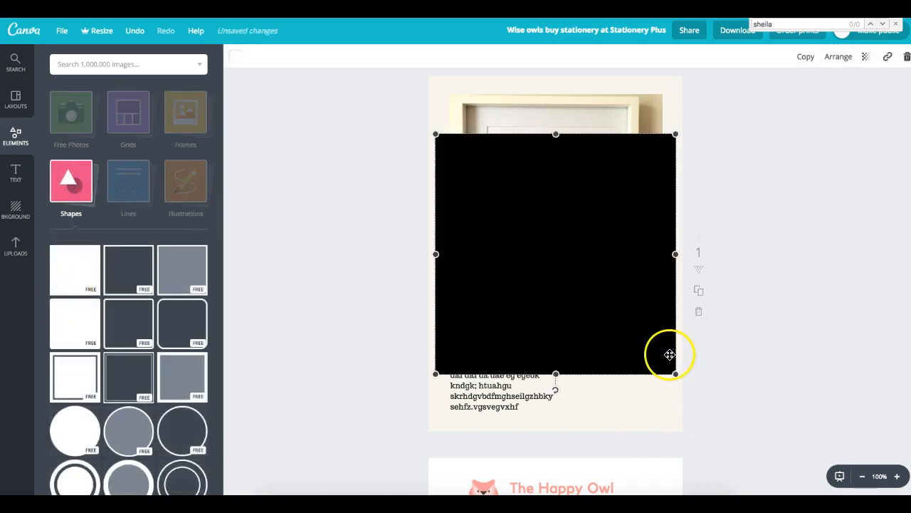
left_click_drag(436, 254, 579, 254)
left_click_drag(616, 211, 605, 250)
left_click_drag(605, 170, 608, 271)
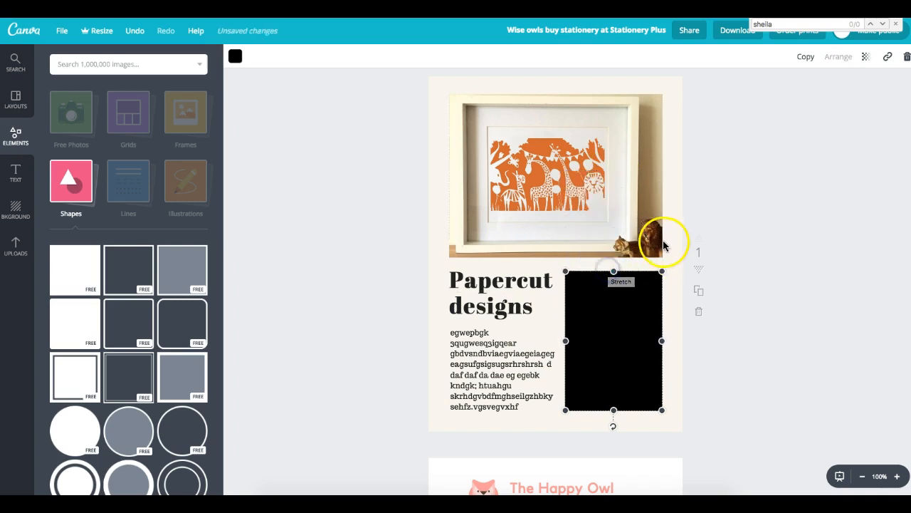
left_click(542, 274)
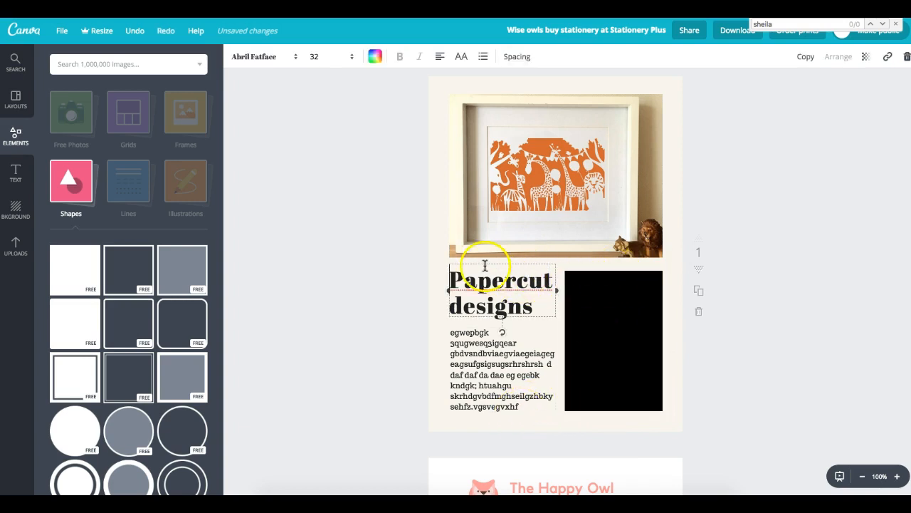
- Colour the rectangle pink and lower its transparency so it looks pale
left_click(593, 288)
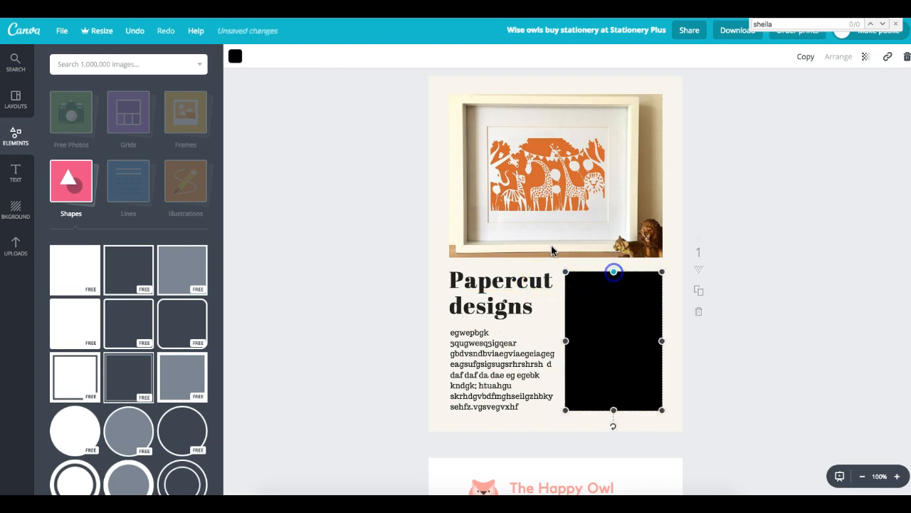
left_click(235, 57)
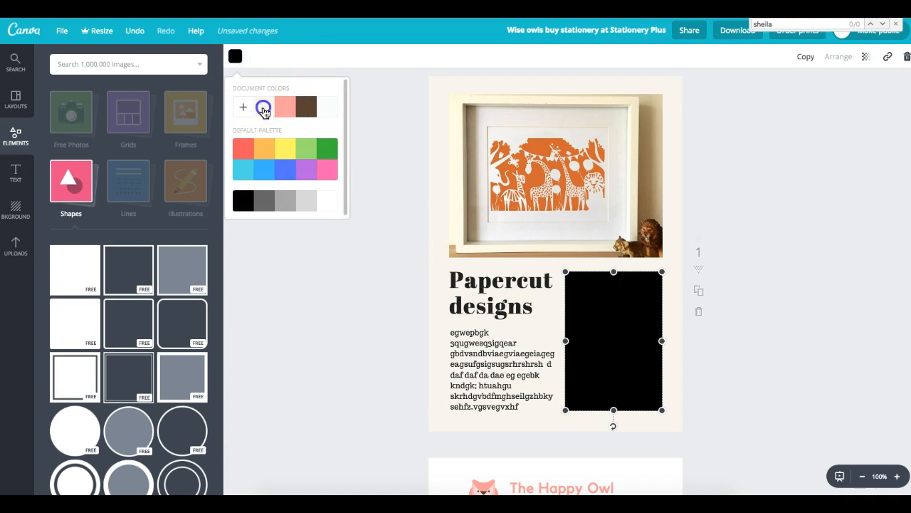
left_click(284, 106)
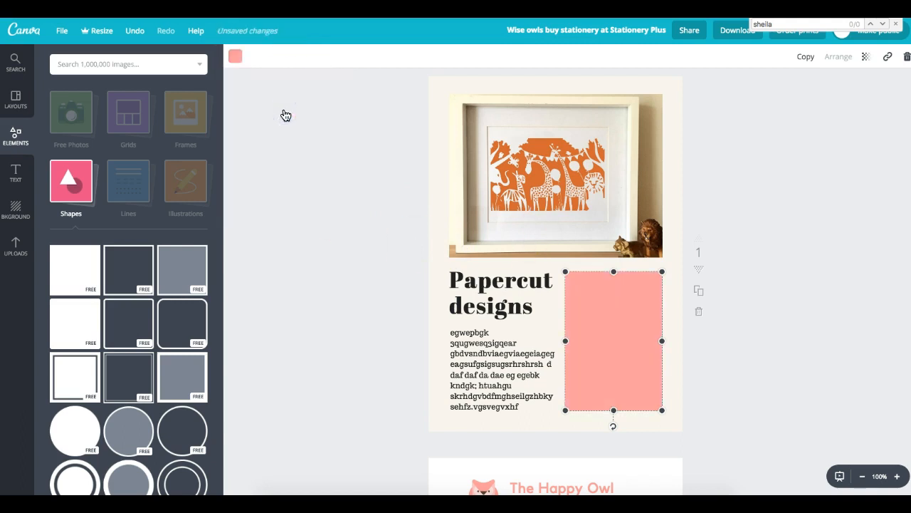
left_click(795, 148)
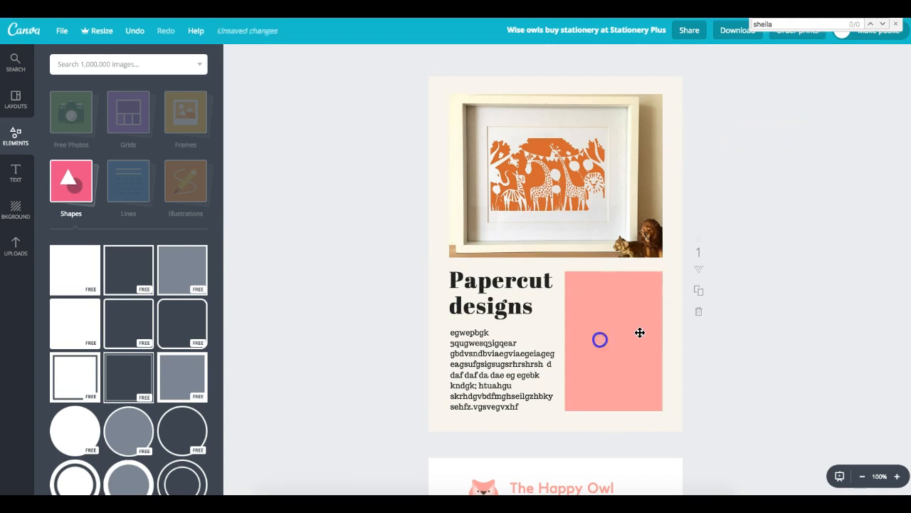
left_click(640, 333)
left_click(866, 57)
left_click_drag(845, 89, 814, 95)
left_click(807, 157)
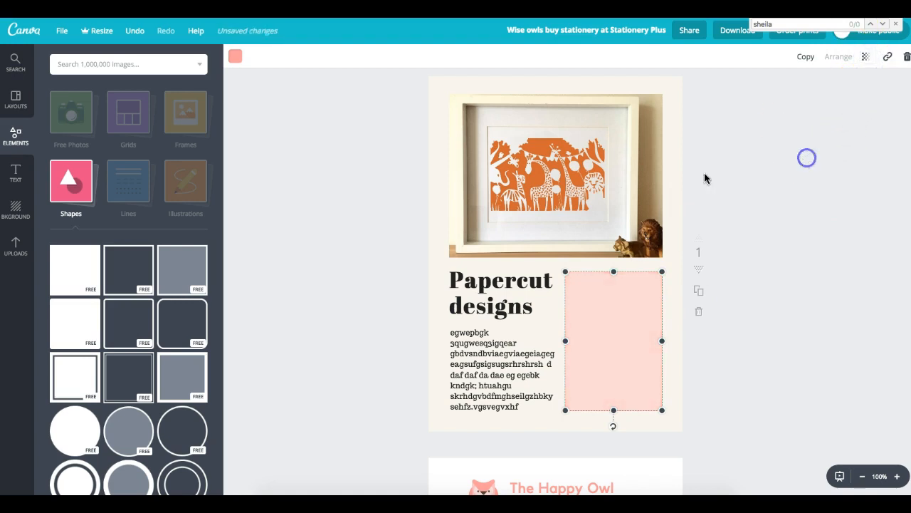
left_click(718, 119)
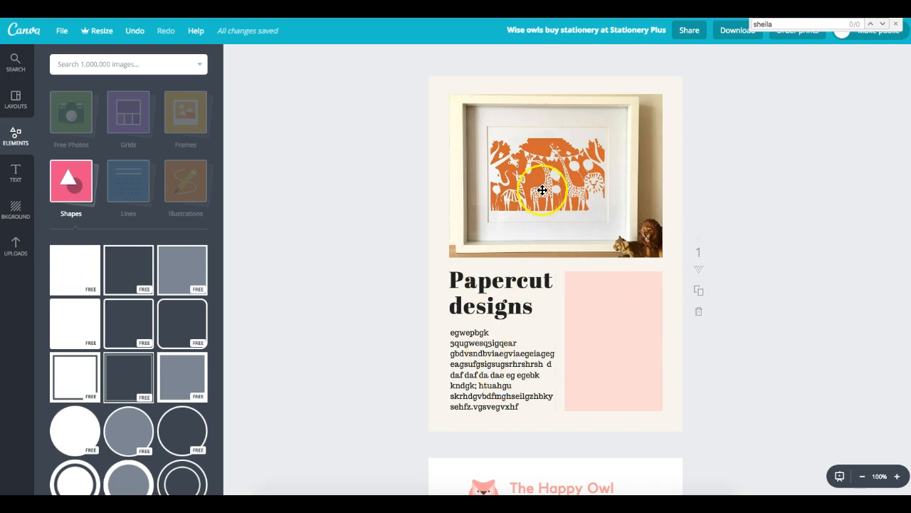
- Widen the Papercut designs heading onto one line and set its alignment to center
left_click_drag(498, 307, 493, 114)
left_click_drag(607, 176, 605, 230)
left_click(527, 116)
left_click_drag(616, 121, 656, 124)
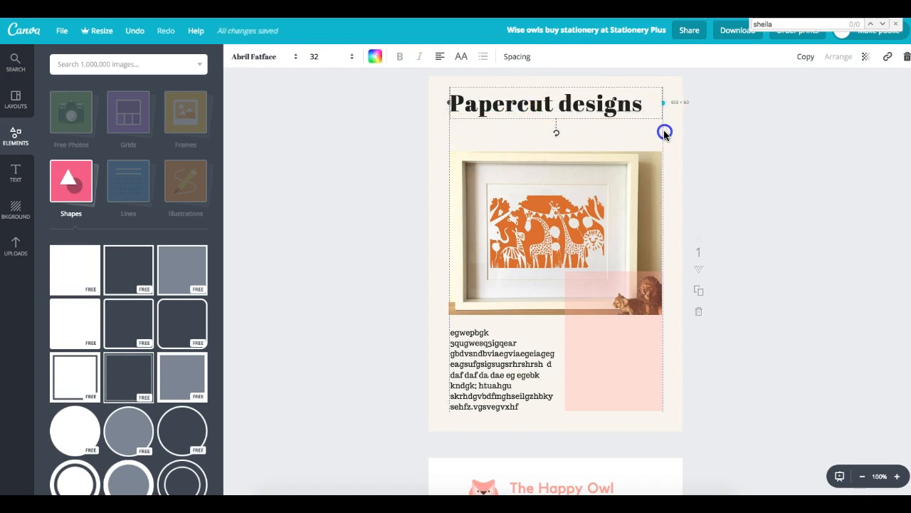
left_click_drag(655, 98, 432, 87)
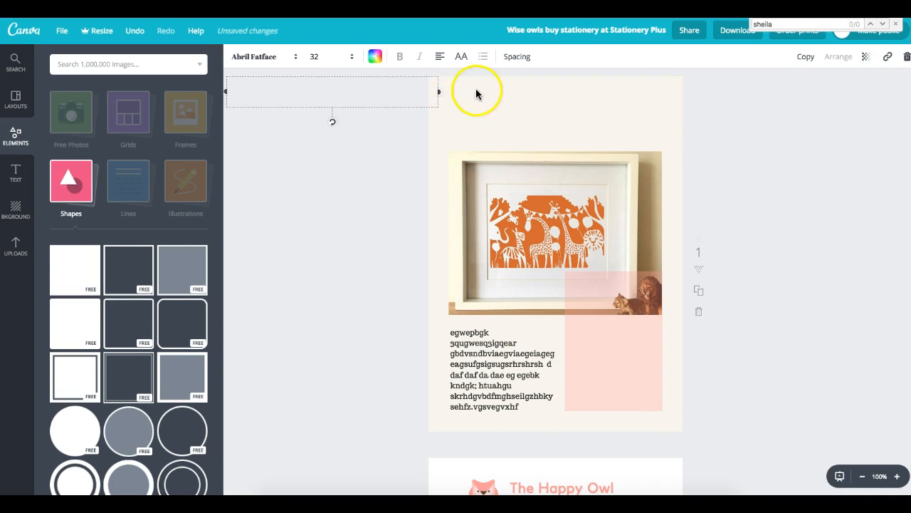
key("ctrl+z")
left_click(427, 56)
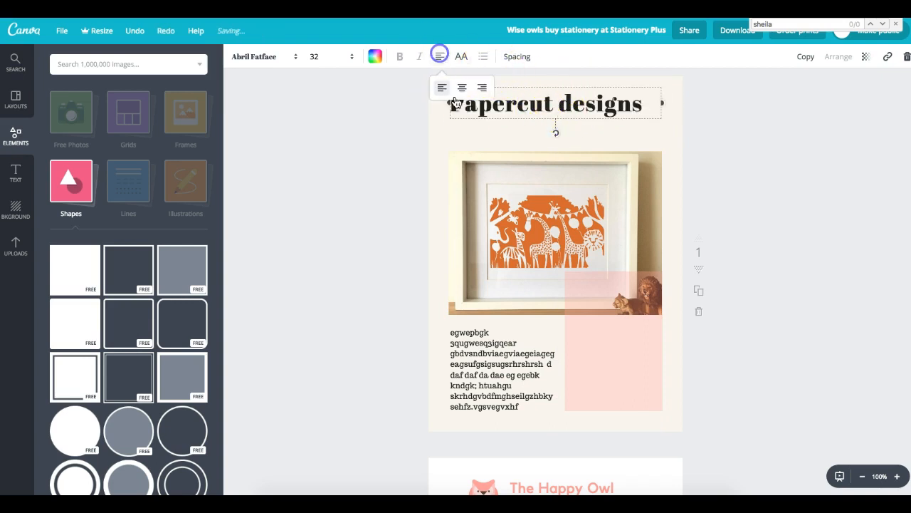
left_click(462, 87)
- Move the framed photo and the body text block up slightly
left_click_drag(625, 182, 624, 155)
left_click(488, 326)
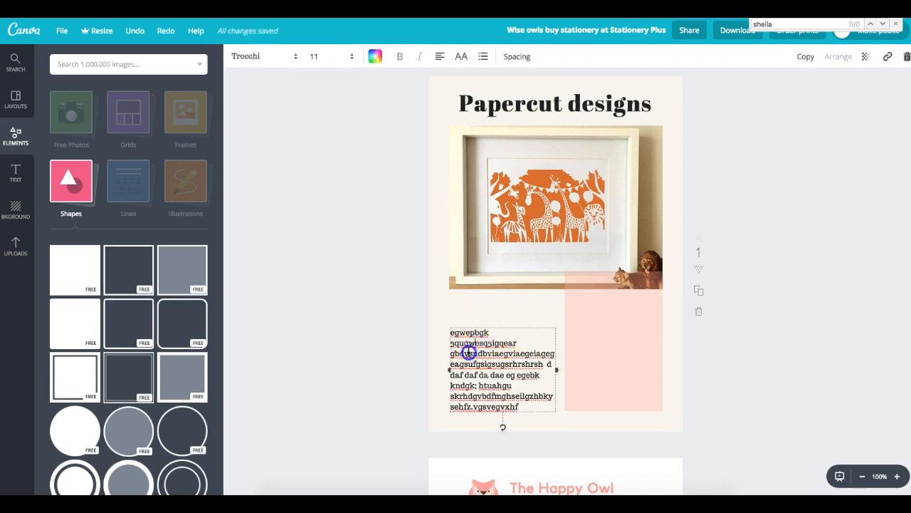
left_click_drag(468, 351, 466, 325)
left_click(452, 354)
left_click_drag(450, 356, 452, 328)
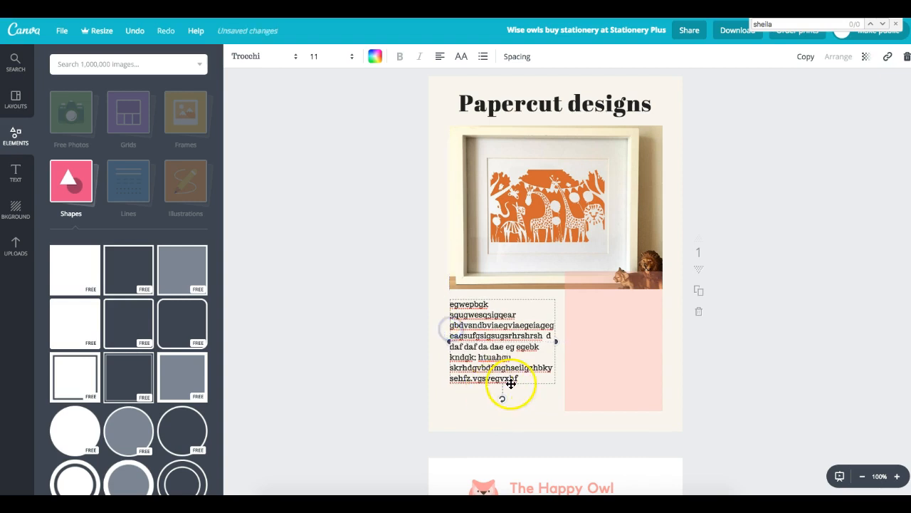
- Shorten the pale pink block from its top edge so it starts below the photo
left_click(614, 336)
left_click_drag(611, 272, 613, 302)
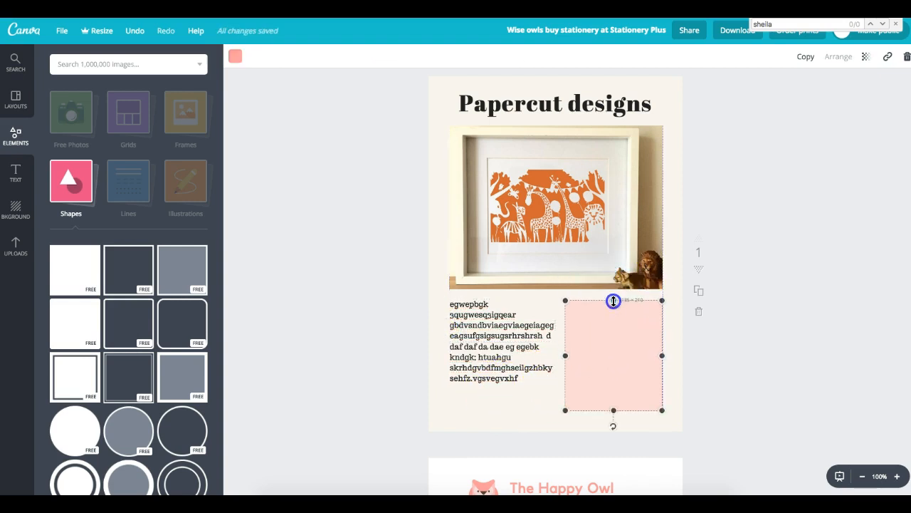
left_click(773, 272)
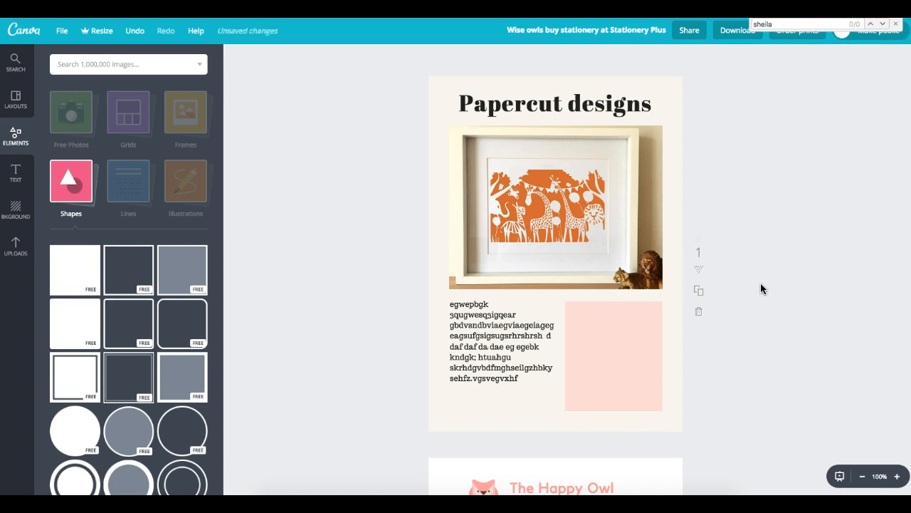
scroll(491, 279, "up", 1)
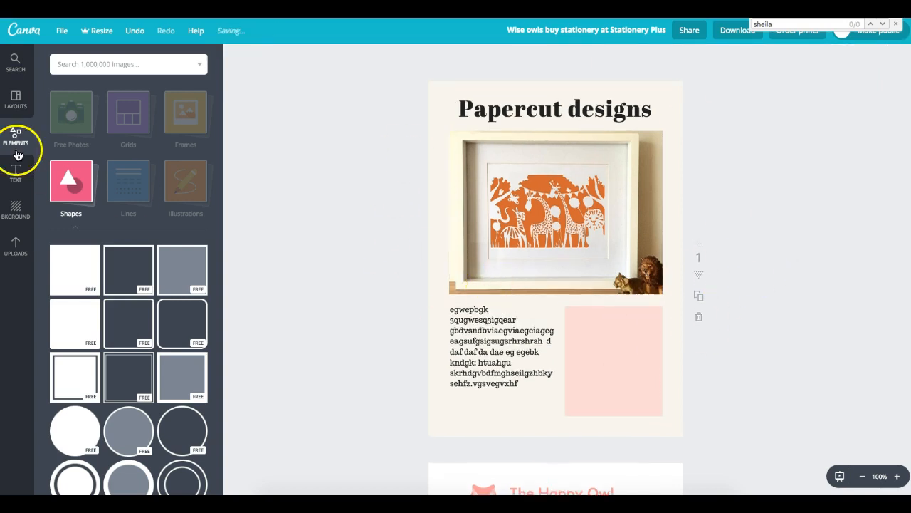
- Add a square and stretch it into a thin bar along the page bottom
left_click(75, 269)
left_click_drag(506, 205, 486, 451)
left_click_drag(648, 427, 758, 416)
left_click_drag(701, 380, 697, 435)
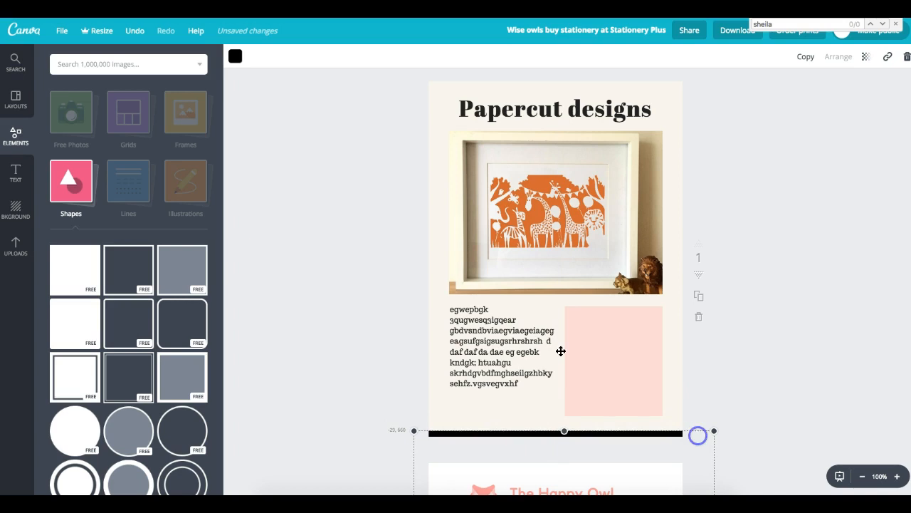
- Colour the bottom bar blue from the colour swatches
left_click(239, 60)
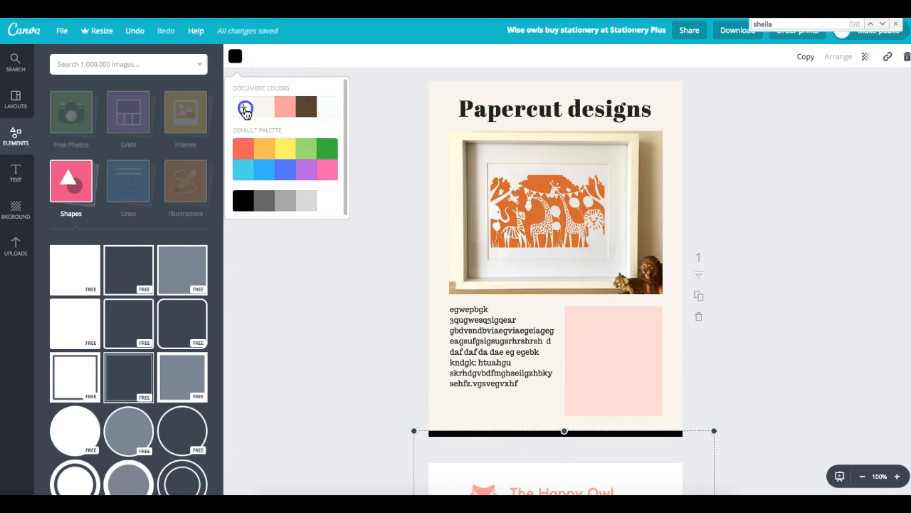
left_click(243, 107)
left_click(310, 248)
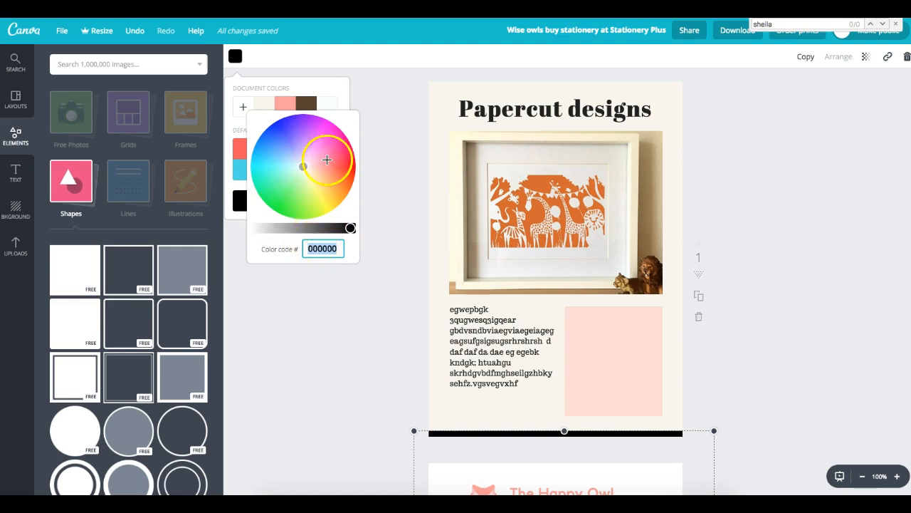
left_click(305, 128)
left_click_drag(291, 137, 290, 145)
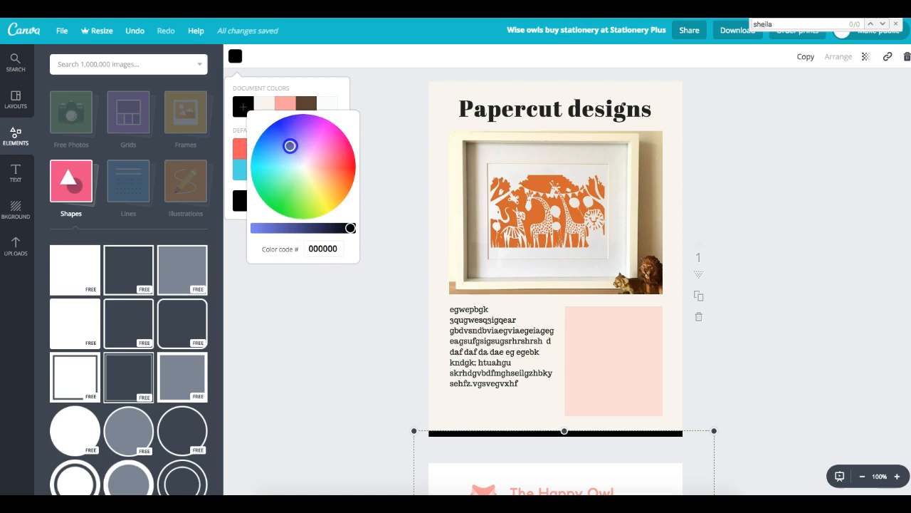
left_click(385, 204)
left_click(291, 203)
left_click(439, 427)
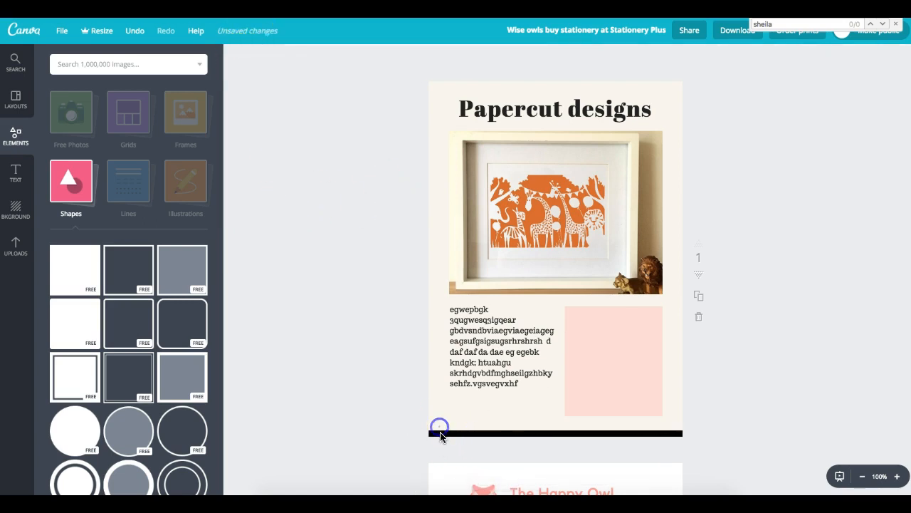
left_click(236, 56)
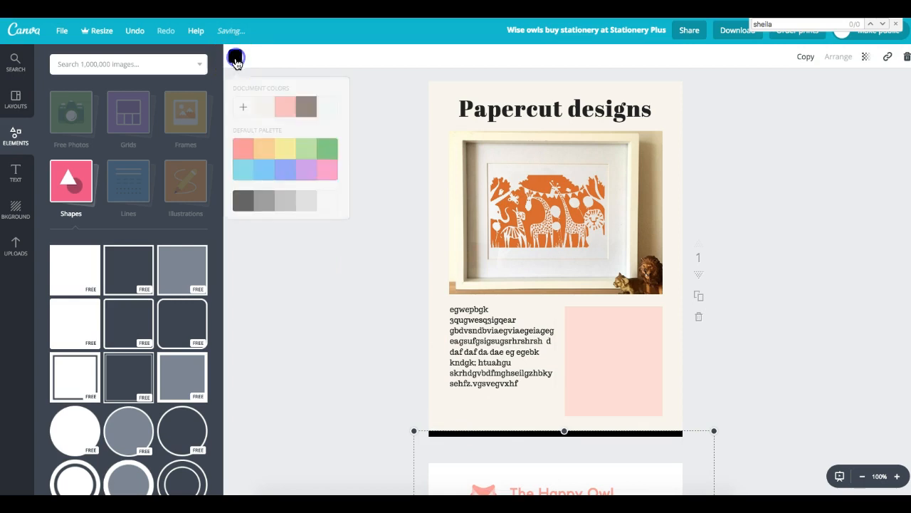
left_click(275, 170)
left_click(804, 202)
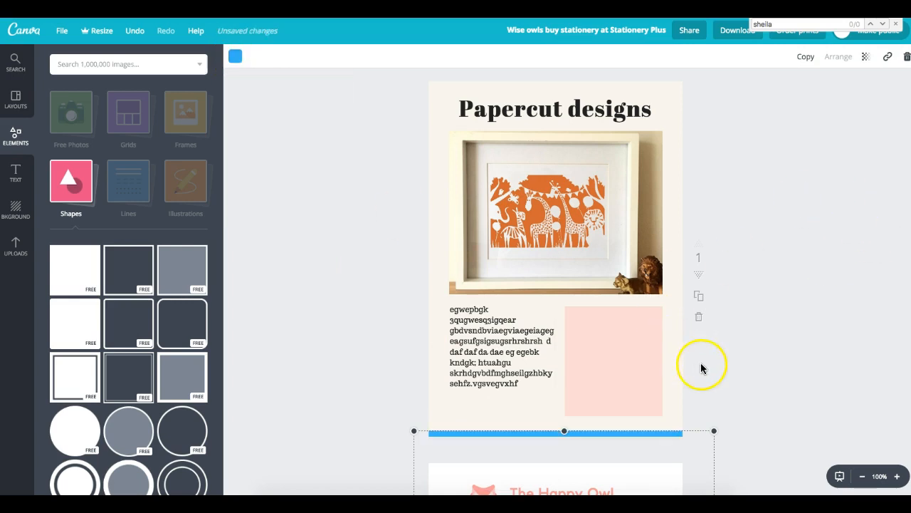
left_click(789, 197)
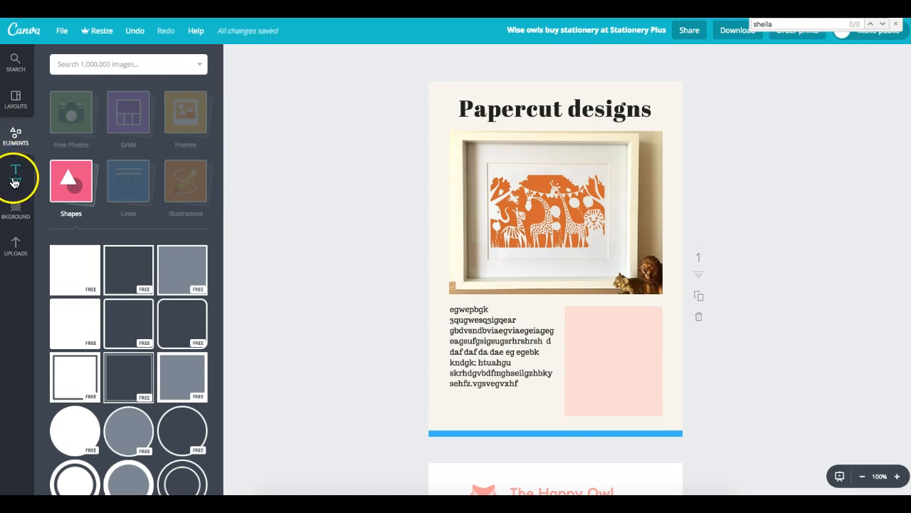
left_click(81, 285)
- Make the new square a wide salmon-pink top band sent behind the photo and heading
left_click_drag(620, 229, 567, 147)
left_click_drag(590, 109, 561, 116)
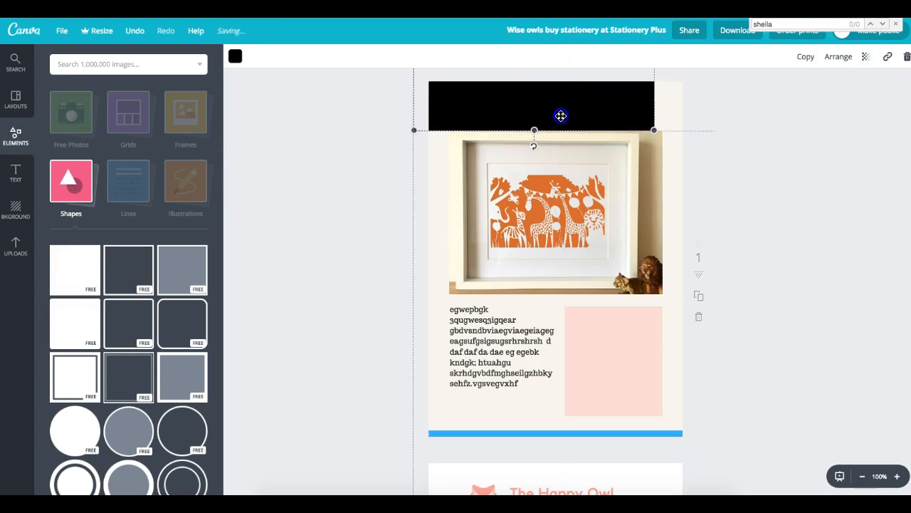
left_click_drag(660, 131, 718, 159)
left_click(832, 56)
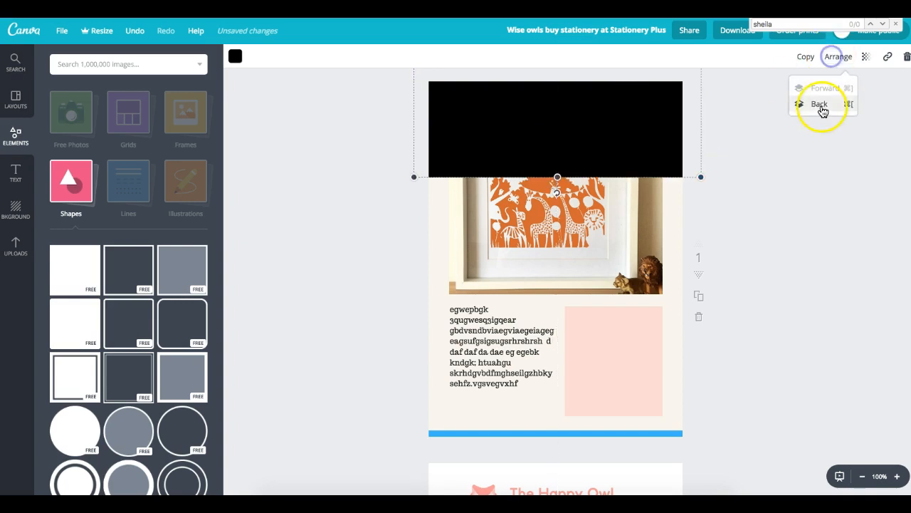
left_click(820, 104)
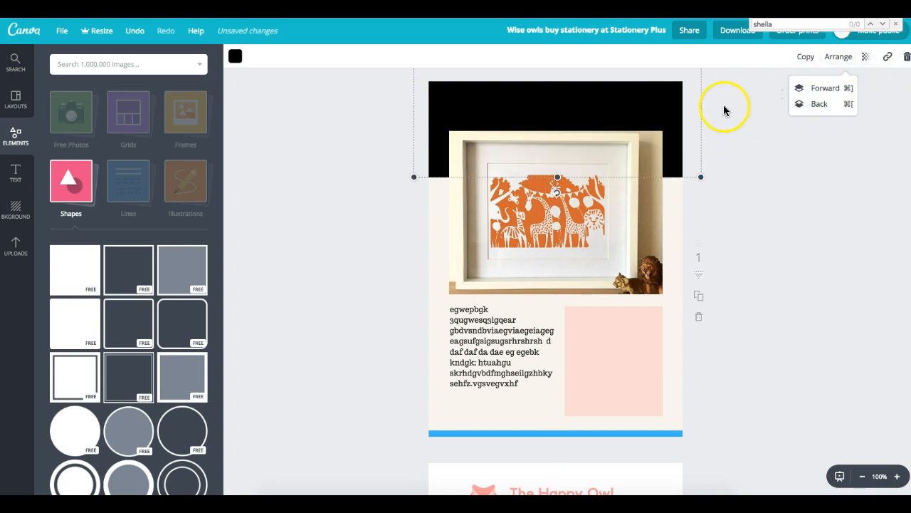
left_click(241, 56)
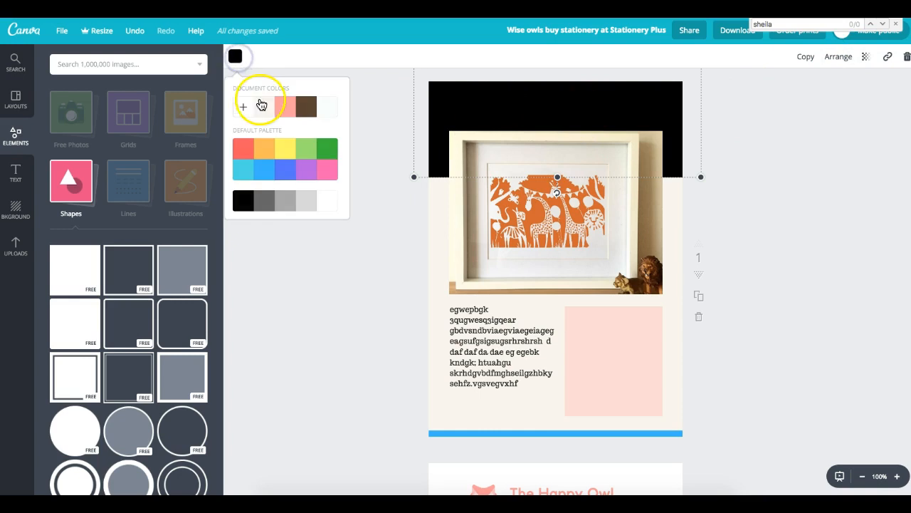
left_click(287, 109)
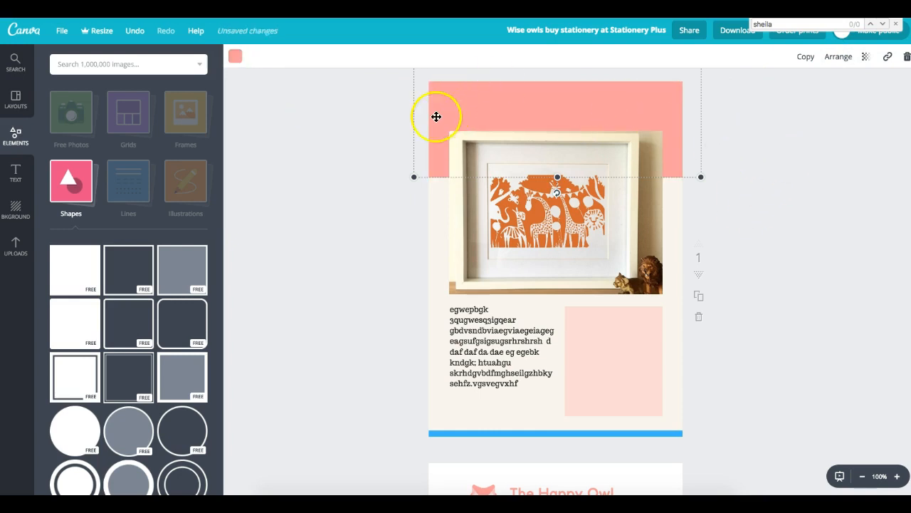
left_click(830, 57)
left_click(819, 106)
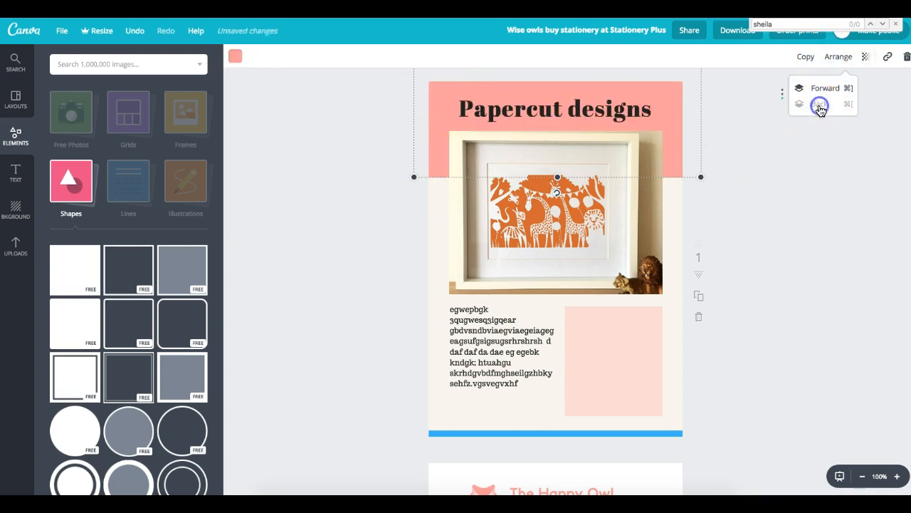
left_click(784, 212)
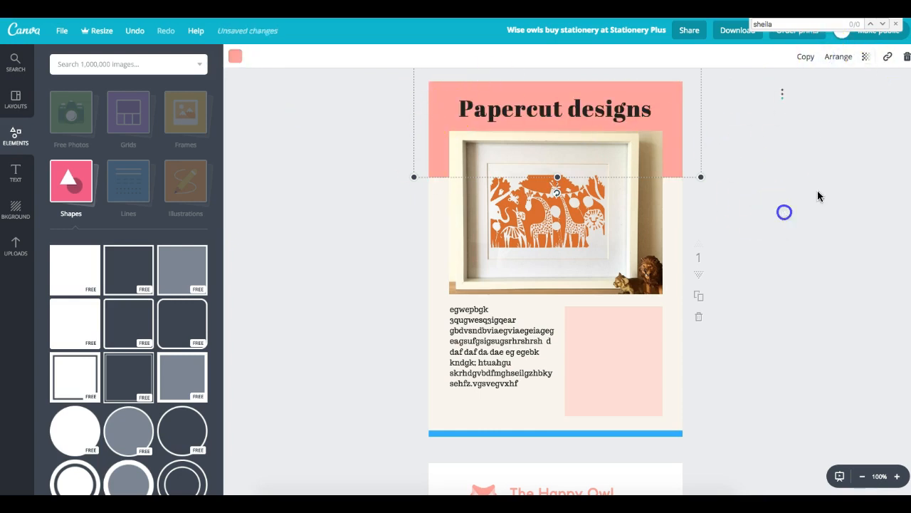
left_click(770, 171)
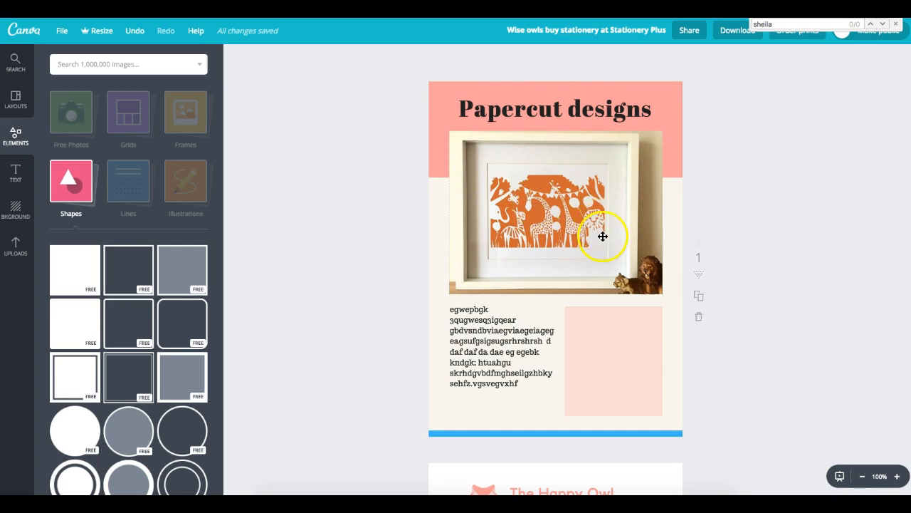
- Recolour the bottom bar to the document's salmon pink
scroll(603, 235, "up", 1)
left_click(522, 442)
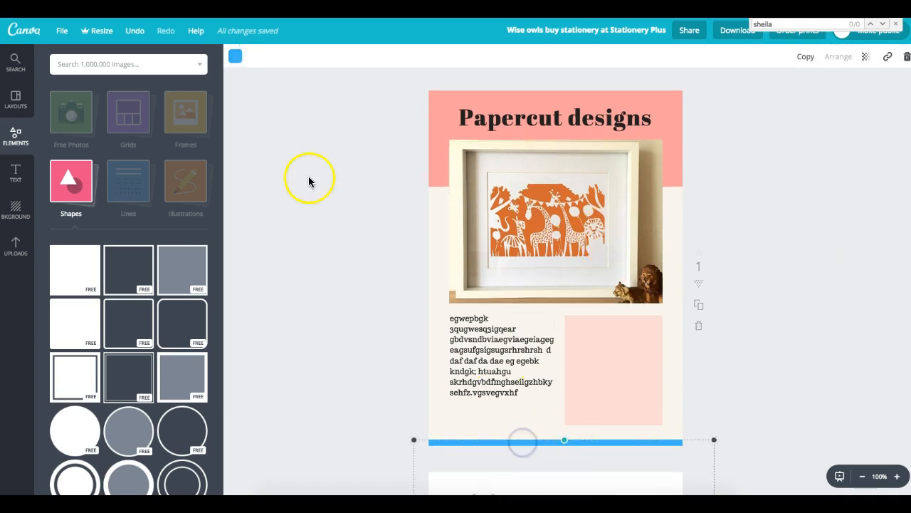
left_click(235, 56)
left_click(284, 107)
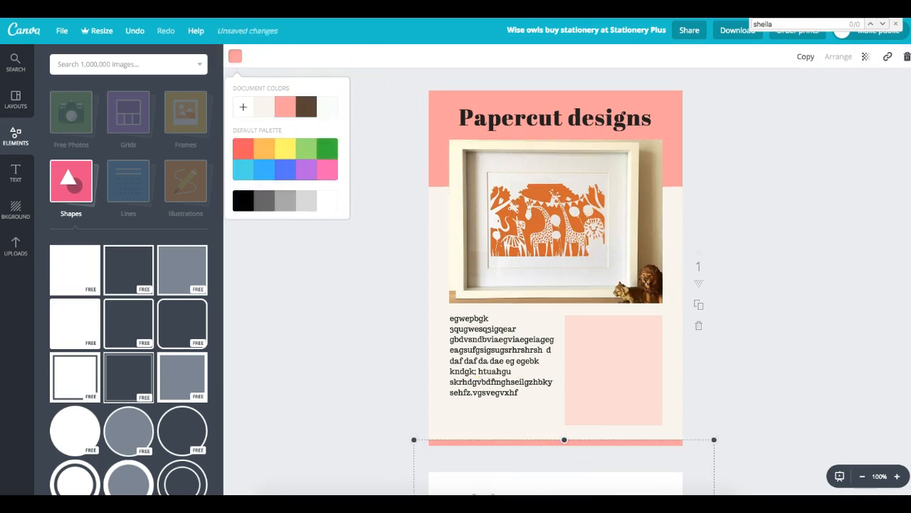
left_click(875, 295)
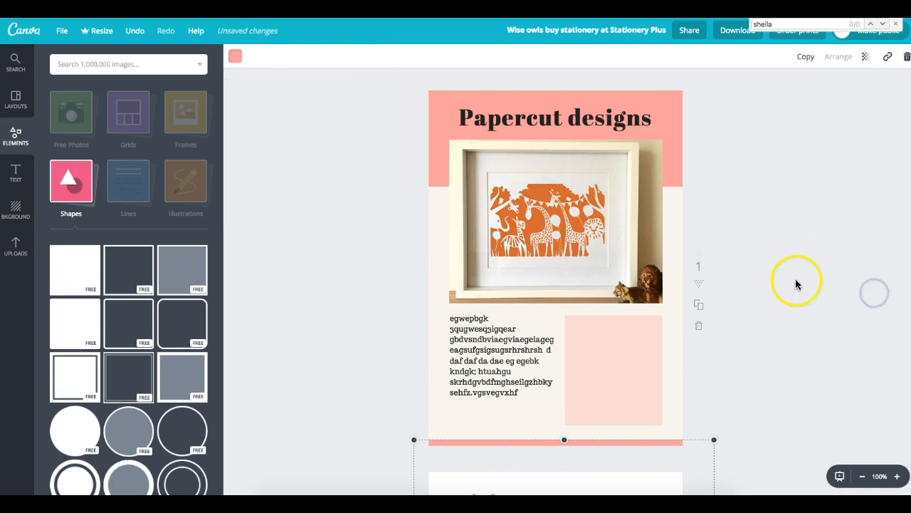
left_click(827, 295)
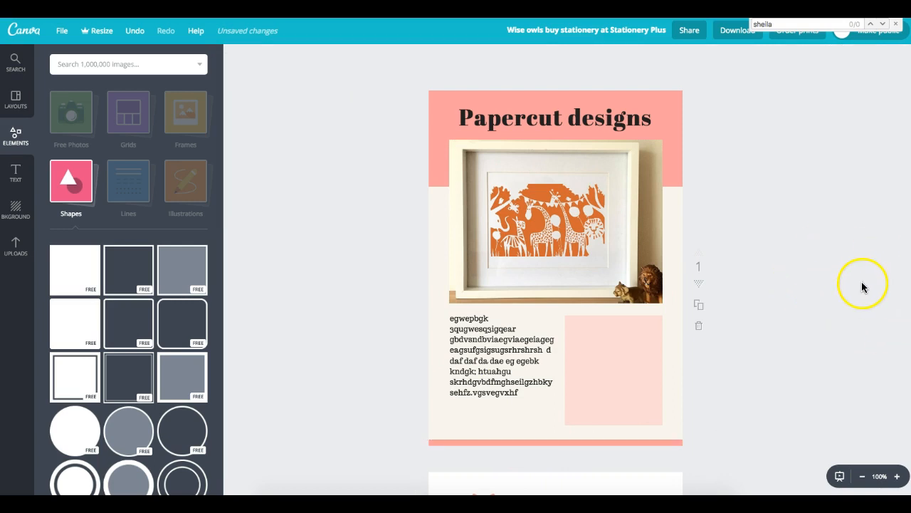
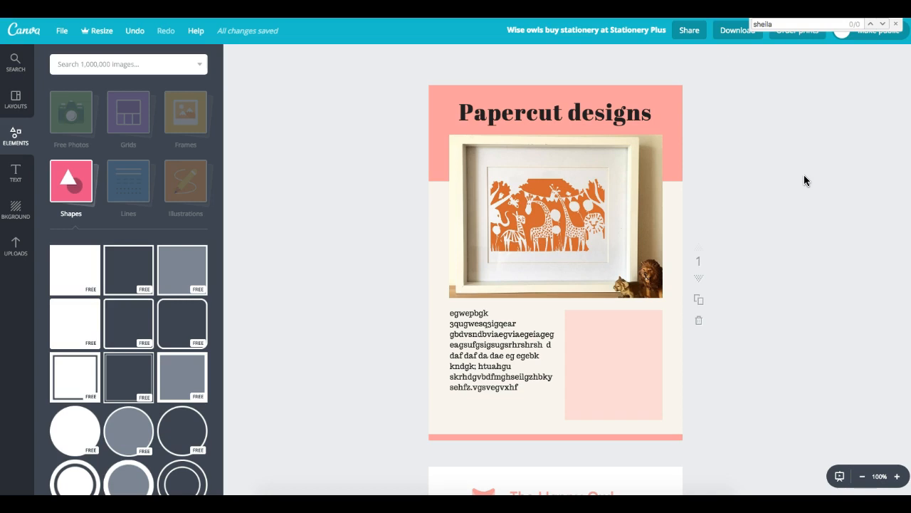
- Close the find bar and leave the Stationery Plus design for the Canva dashboard
left_click(896, 24)
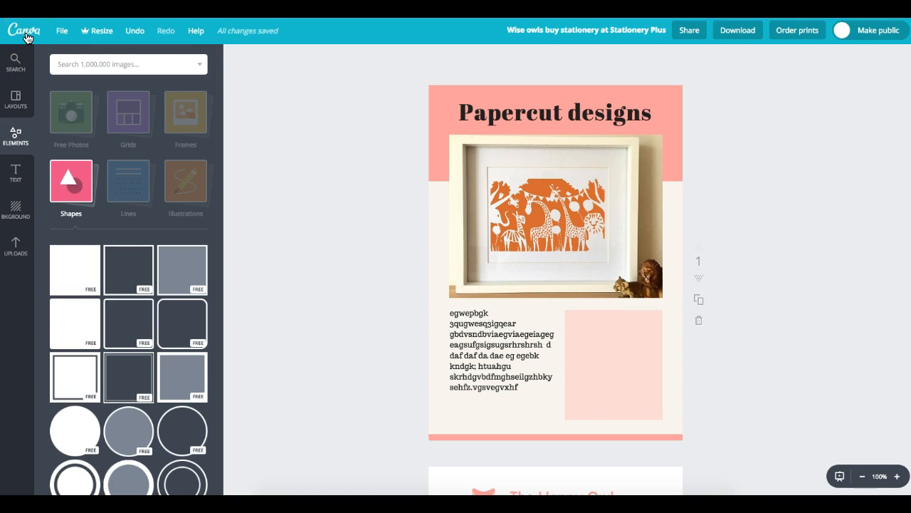
left_click(27, 37)
- Open the full Create a design catalogue and scroll through all design-type categories and back
left_click(203, 111)
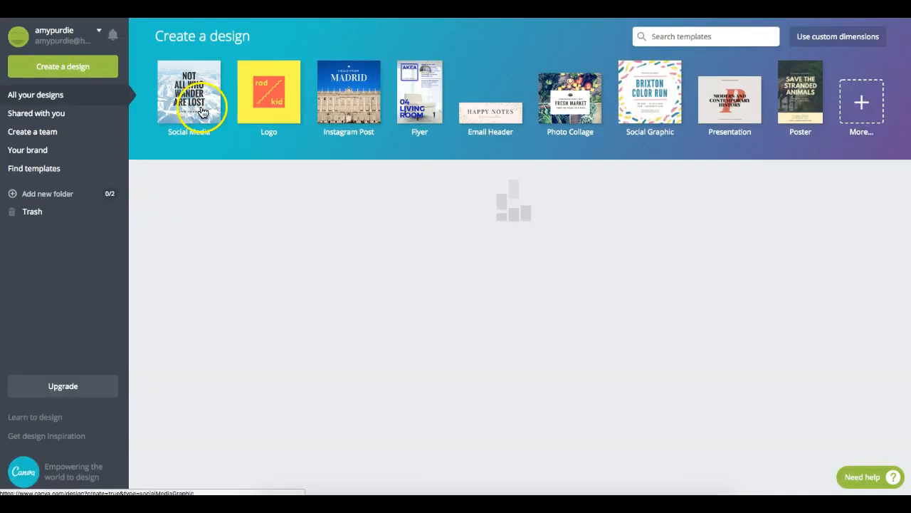
left_click(858, 126)
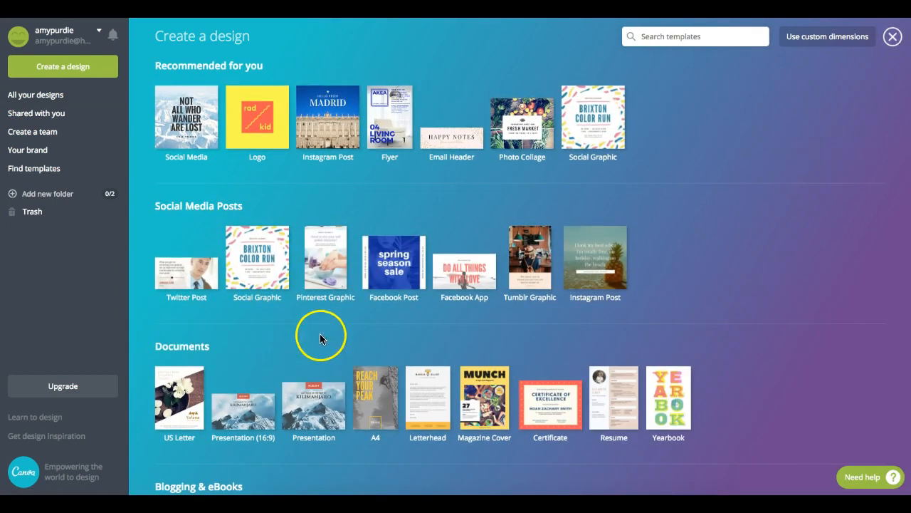
scroll(889, 218, "down", 3)
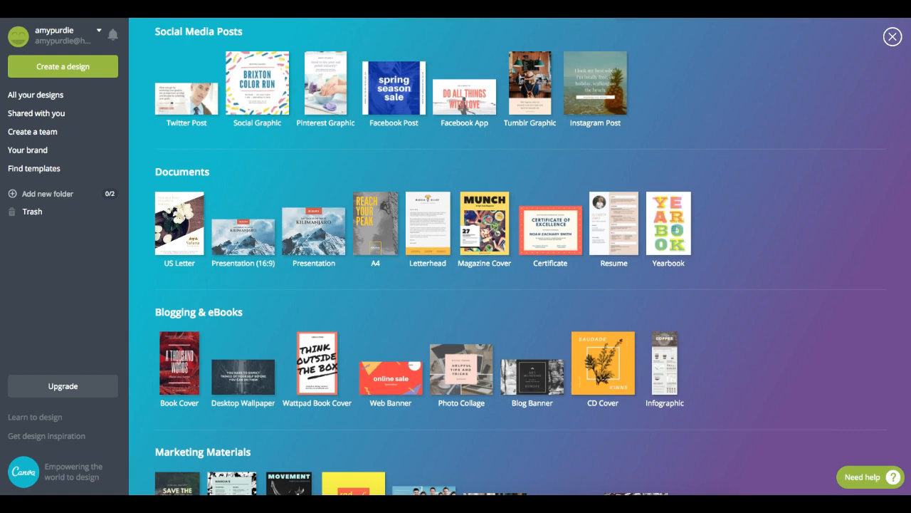
left_click(299, 262)
scroll(519, 256, "down", 1)
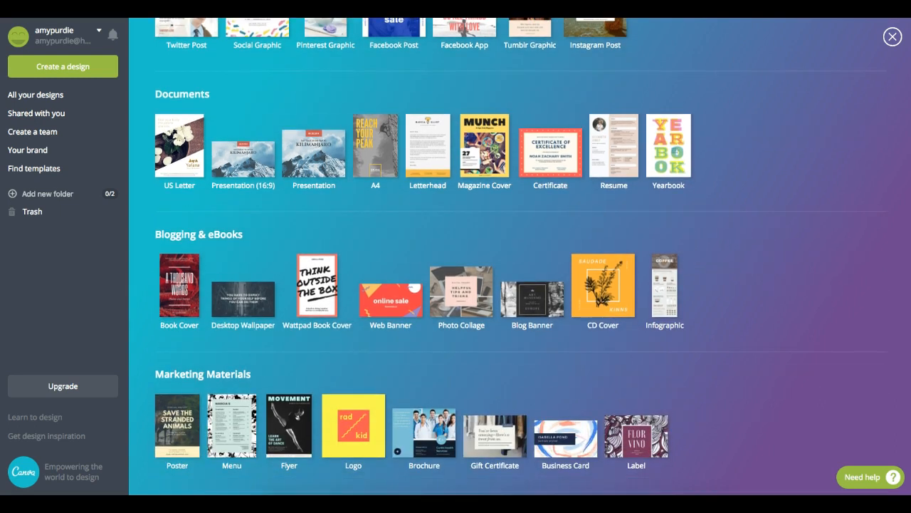
scroll(519, 256, "down", 4)
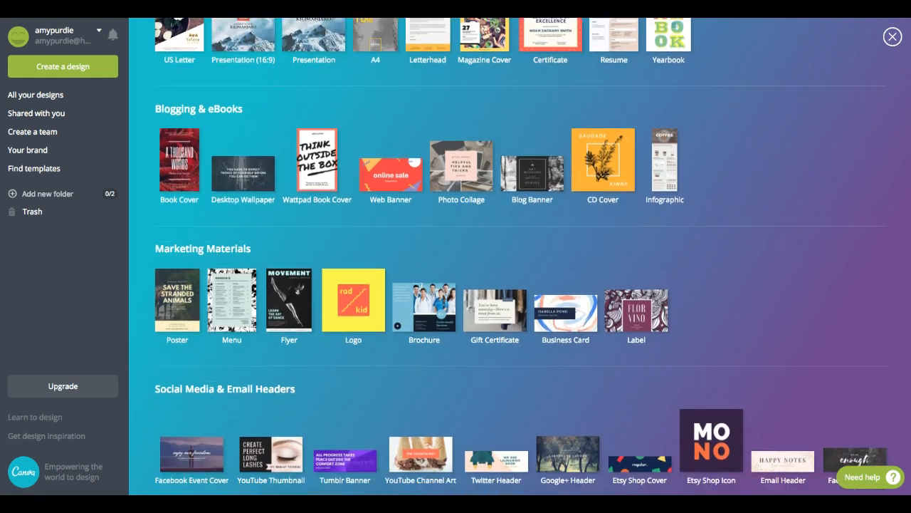
scroll(519, 257, "down", 2)
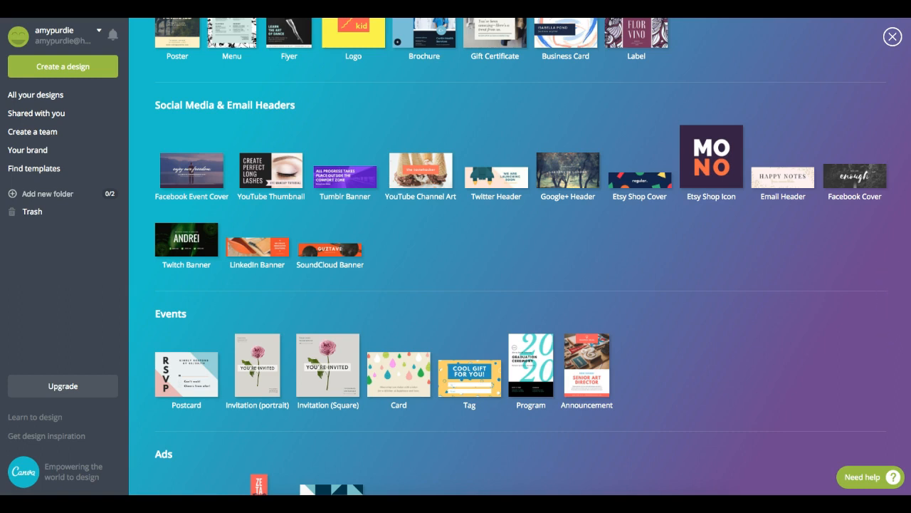
scroll(522, 256, "down", 3)
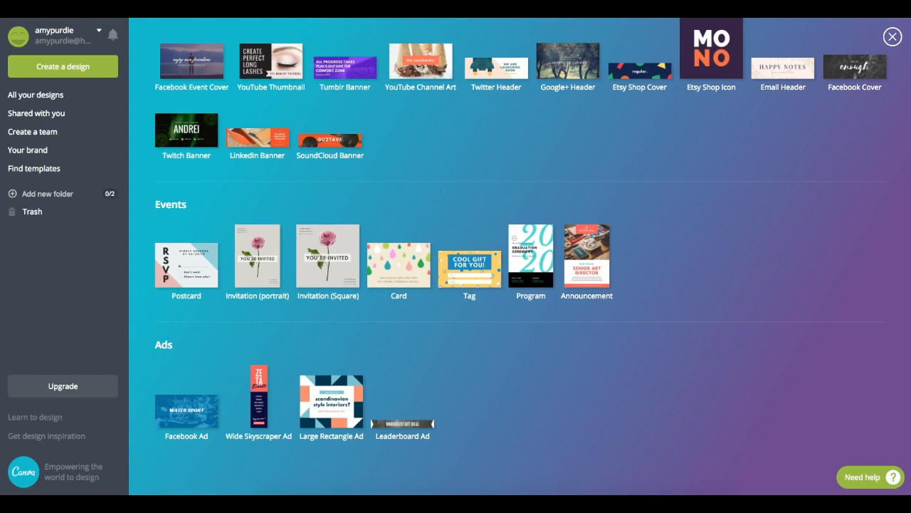
scroll(907, 294, "up", 4)
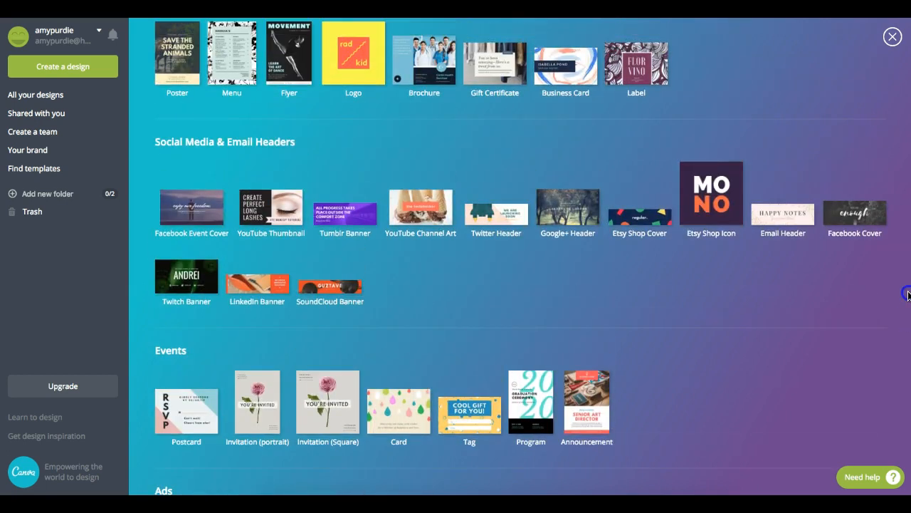
scroll(883, 193, "up", 7)
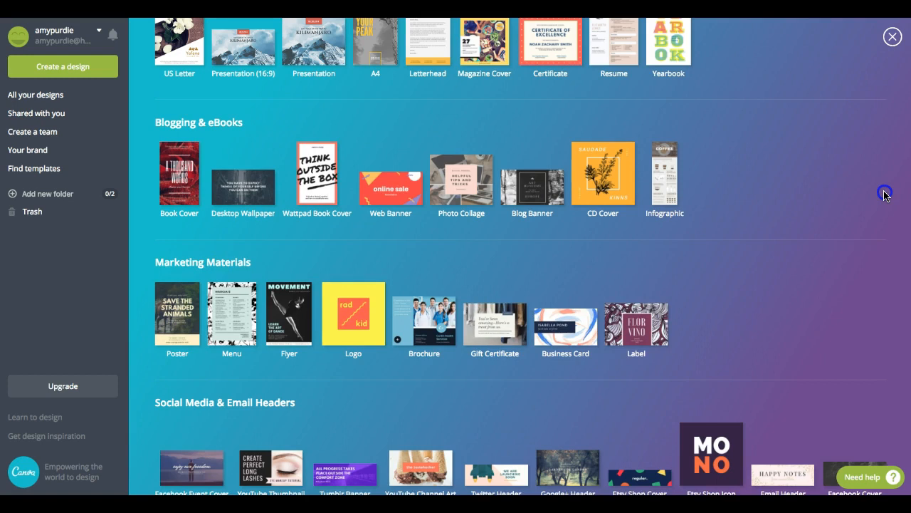
scroll(884, 194, "up", 10)
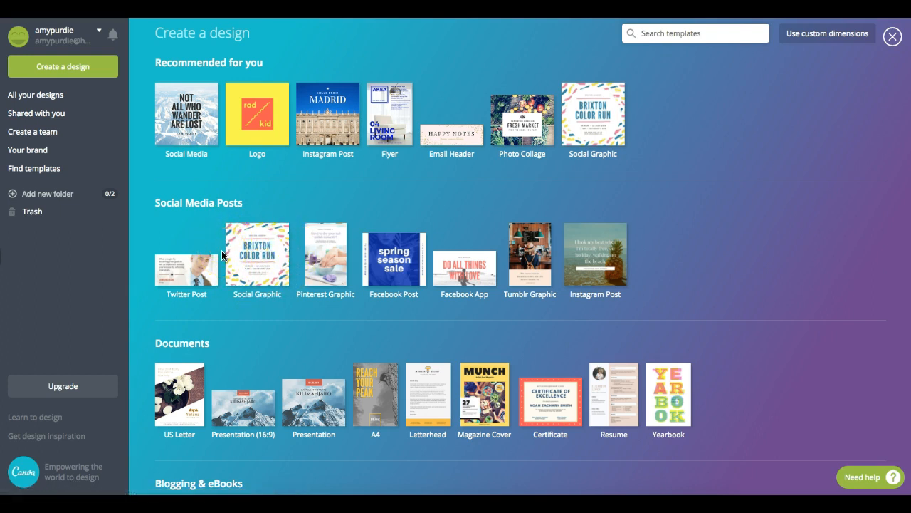
- Compare Instagram, Pinterest and Twitter post dimensions, then create a new Instagram Post
left_click(328, 155)
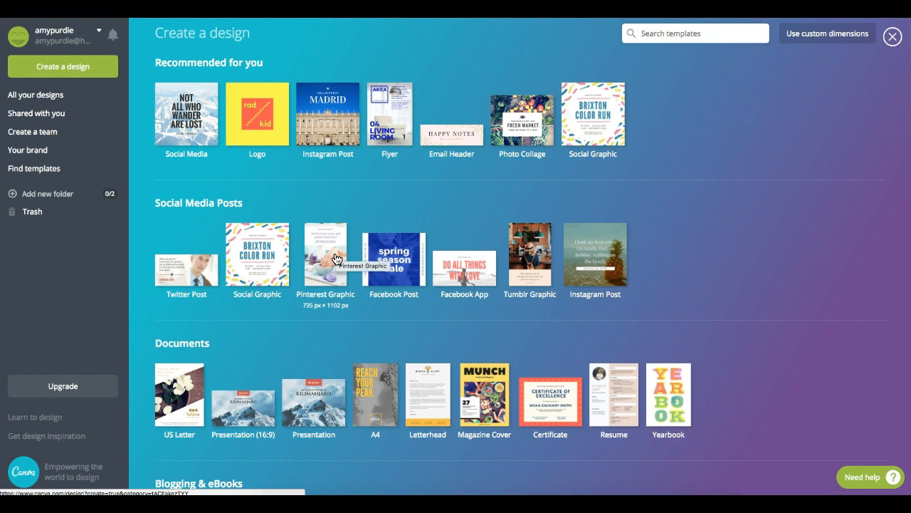
left_click(323, 279)
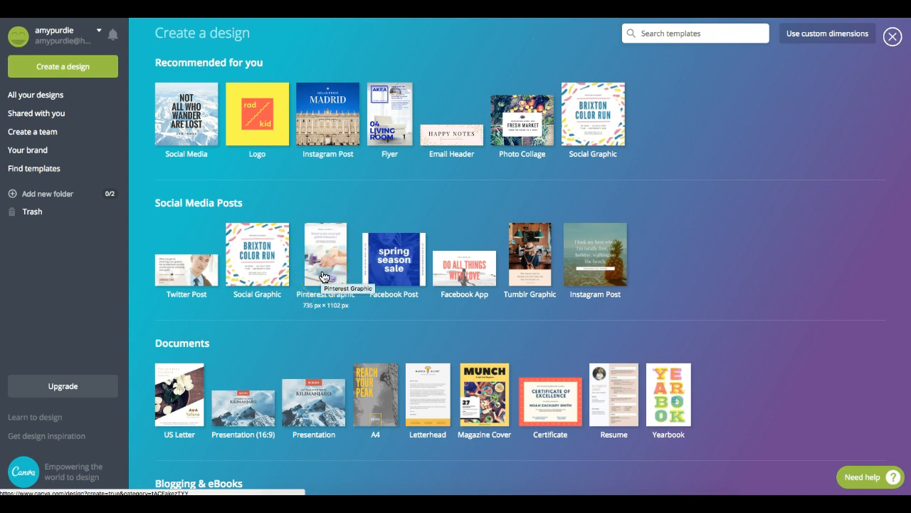
left_click(196, 285)
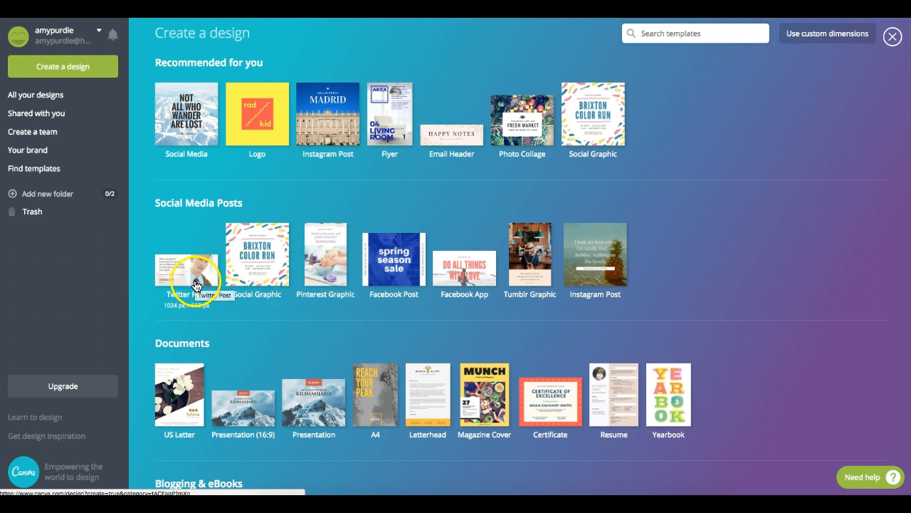
left_click(326, 284)
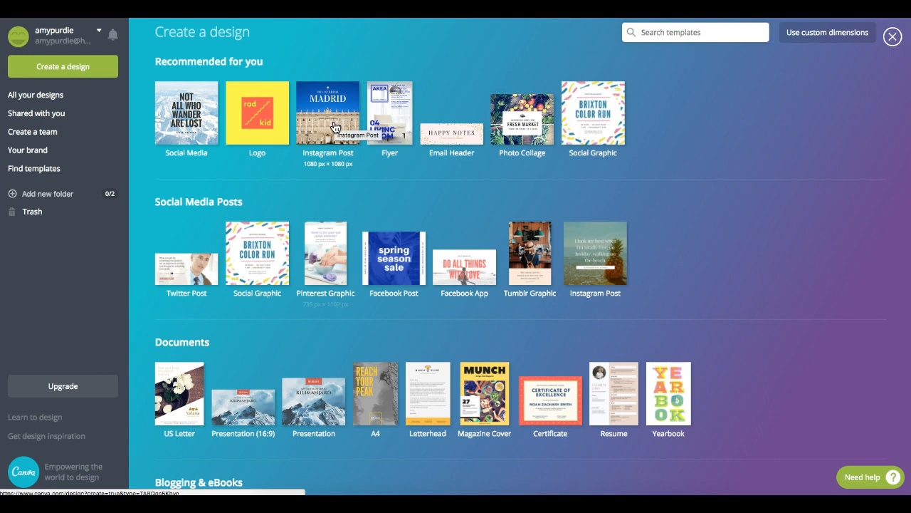
left_click(339, 141)
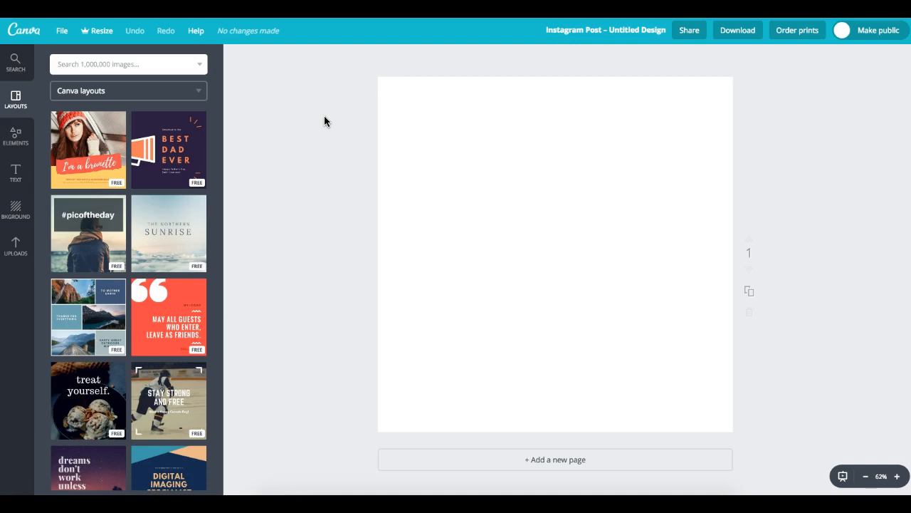
- Apply The Northern Sunrise layout to the post and browse the Shapes elements
left_click(175, 215)
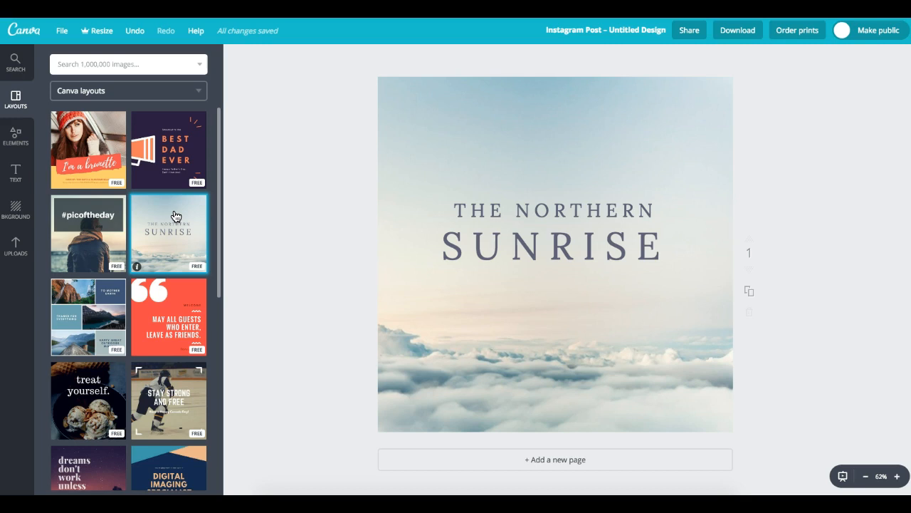
left_click(309, 186)
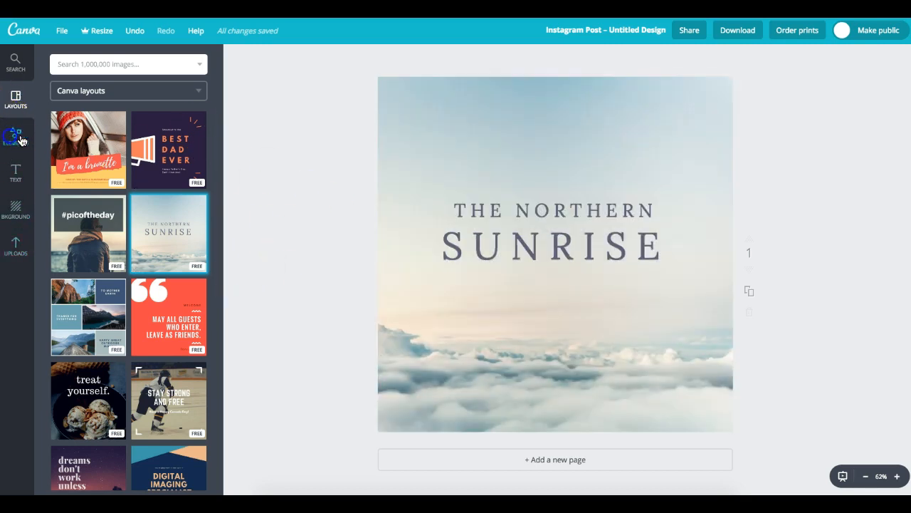
left_click(16, 135)
left_click(68, 189)
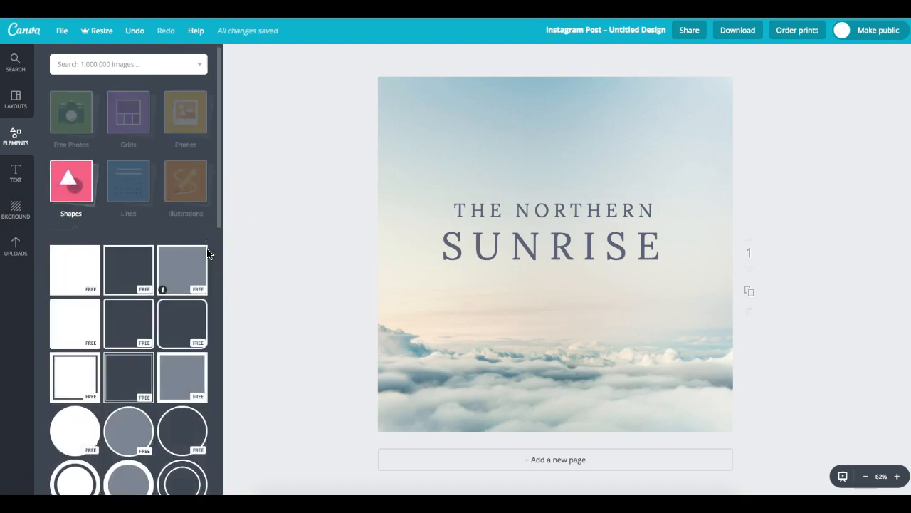
- Stretch a square frame into a wide rectangle around the title, then delete it
left_click(134, 262)
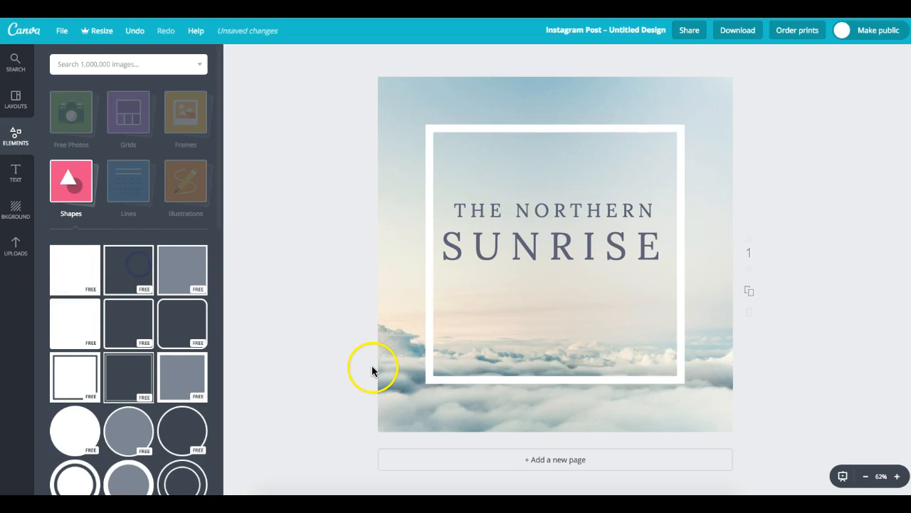
left_click_drag(425, 254, 378, 256)
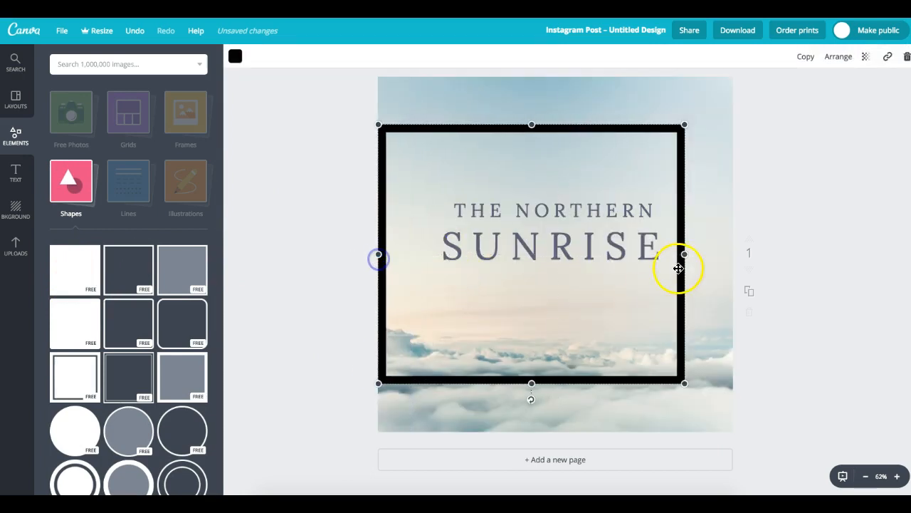
left_click_drag(686, 254, 734, 254)
left_click_drag(556, 125, 556, 177)
left_click_drag(556, 384, 556, 336)
left_click_drag(588, 179, 588, 183)
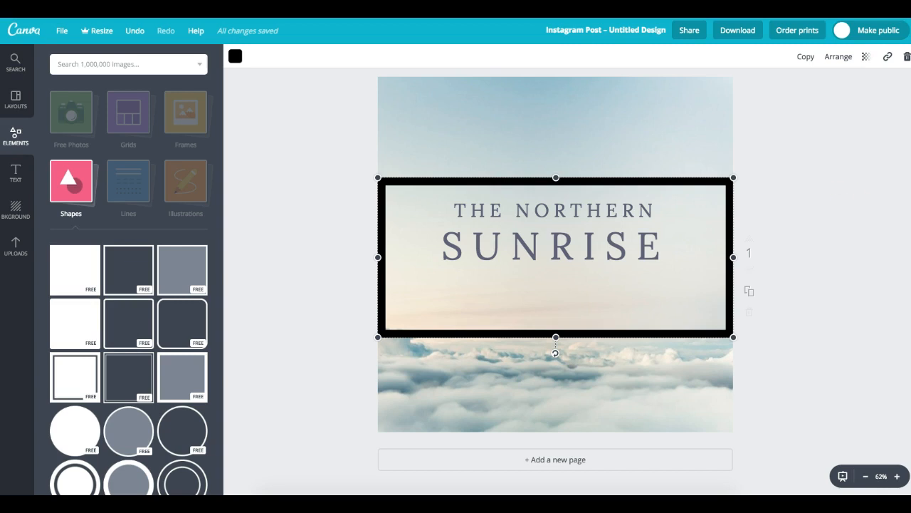
key("Delete")
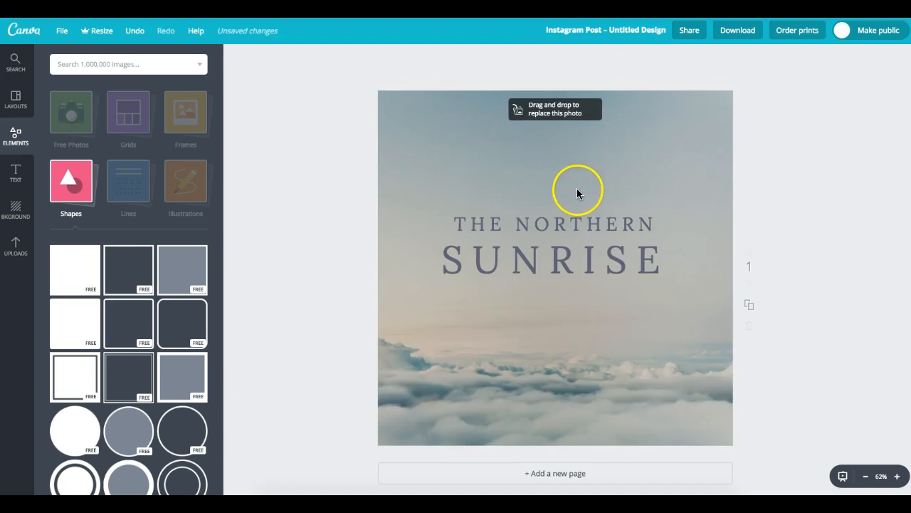
- Delete THE NORTHERN and SUNRISE text lines, leaving only the cloud-sky photo
left_click(616, 226)
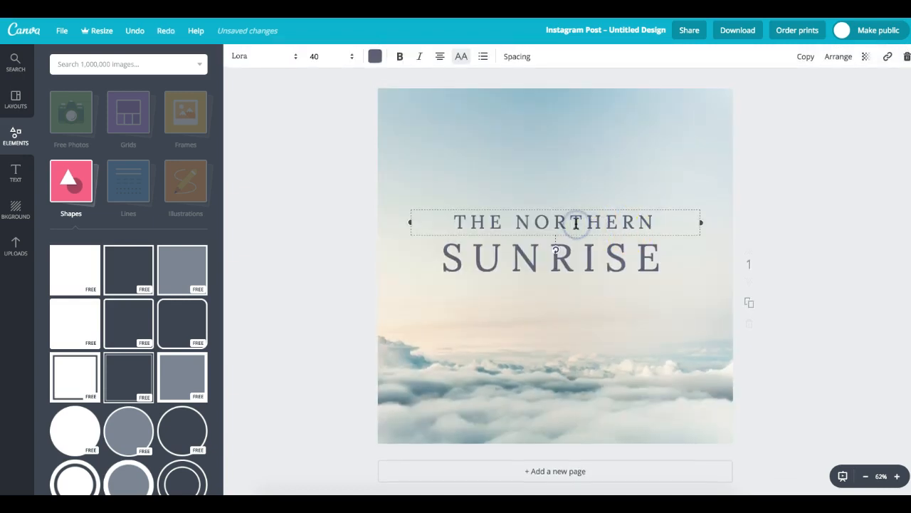
left_click(22, 98)
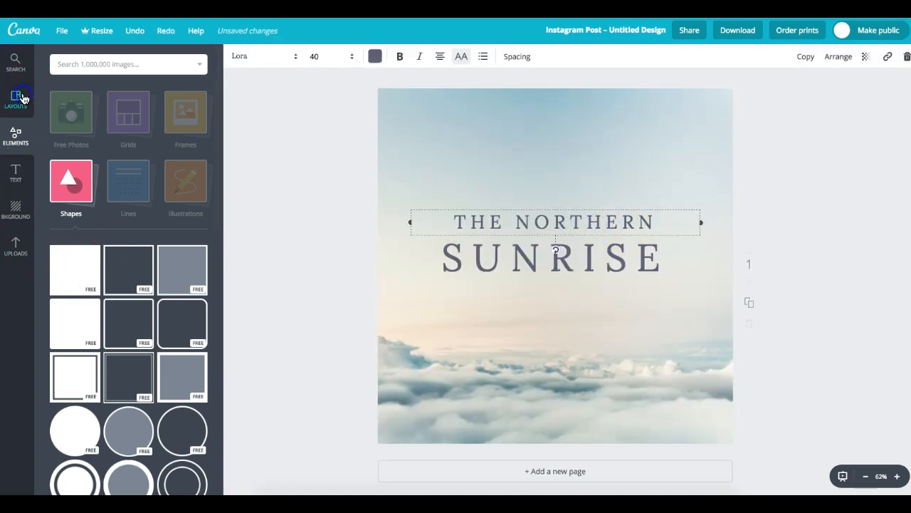
left_click_drag(222, 161, 237, 469)
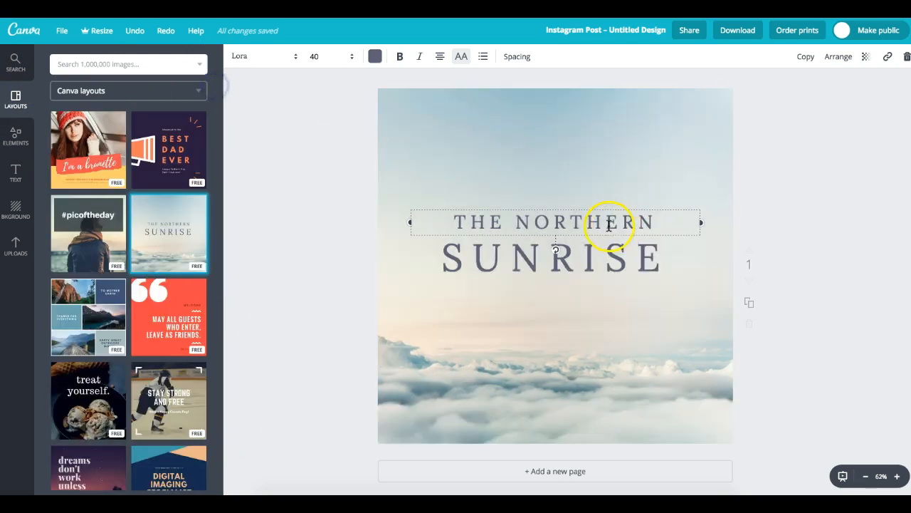
left_click(906, 57)
left_click_drag(784, 170, 455, 340)
left_click(905, 57)
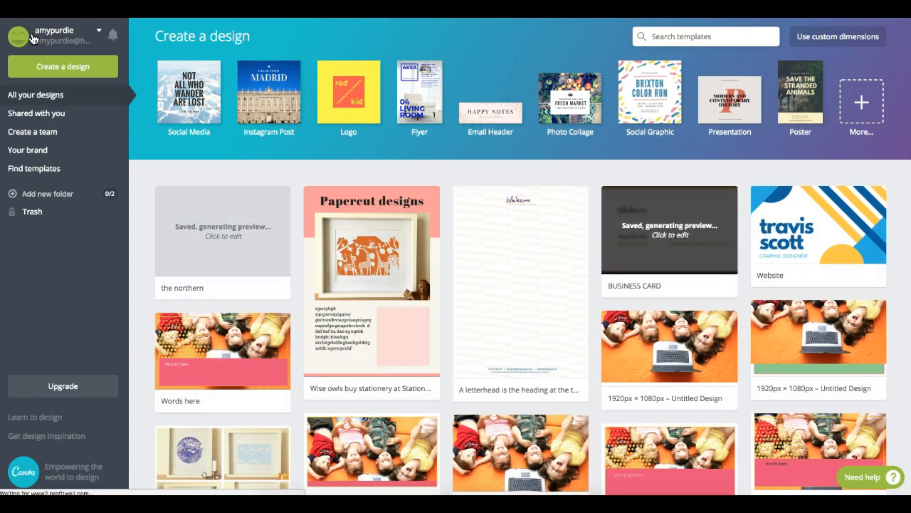
- Scroll through All your designs and open the 'Up up and away' LAST DAY post
left_click(731, 192)
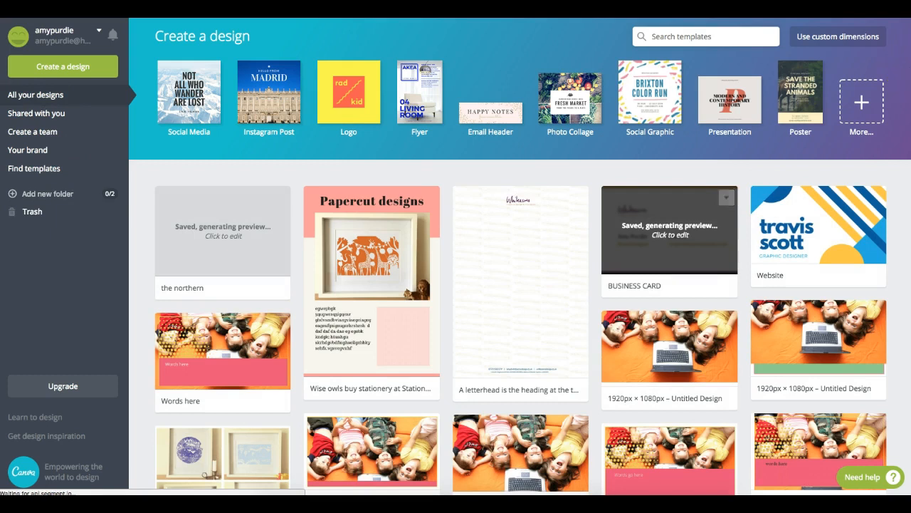
scroll(730, 192, "down", 5)
scroll(908, 262, "down", 2)
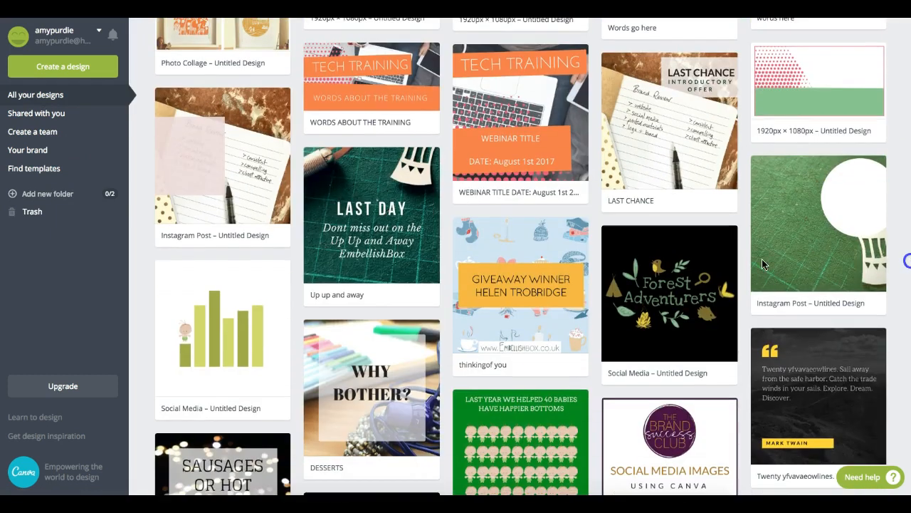
left_click(384, 175)
scroll(908, 325, "down", 5)
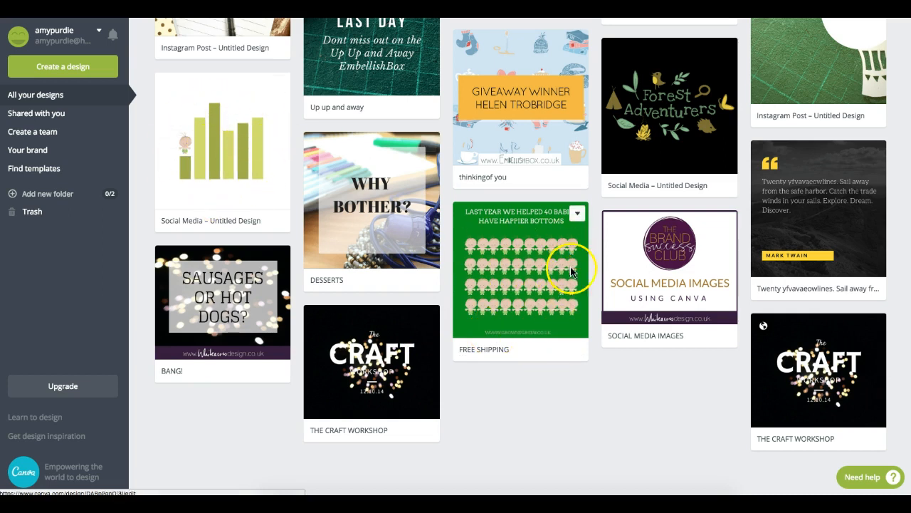
scroll(520, 256, "up", 3)
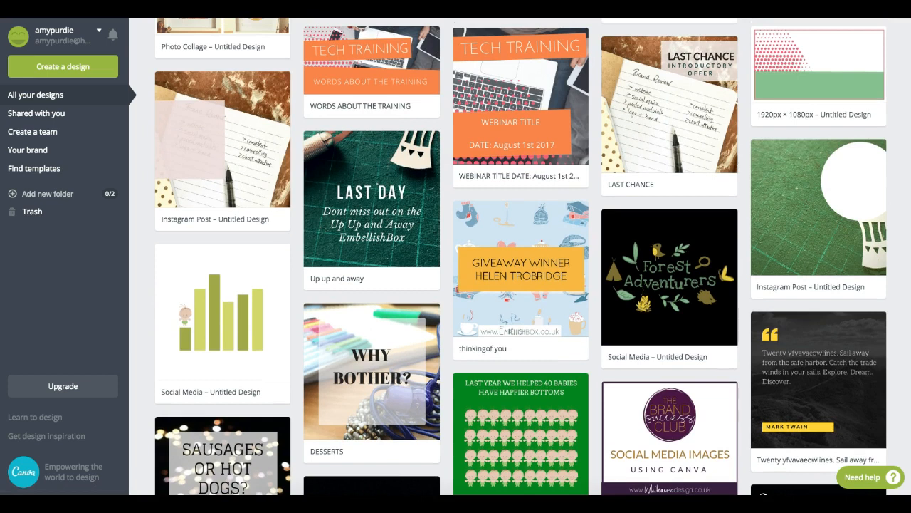
scroll(520, 256, "down", 3)
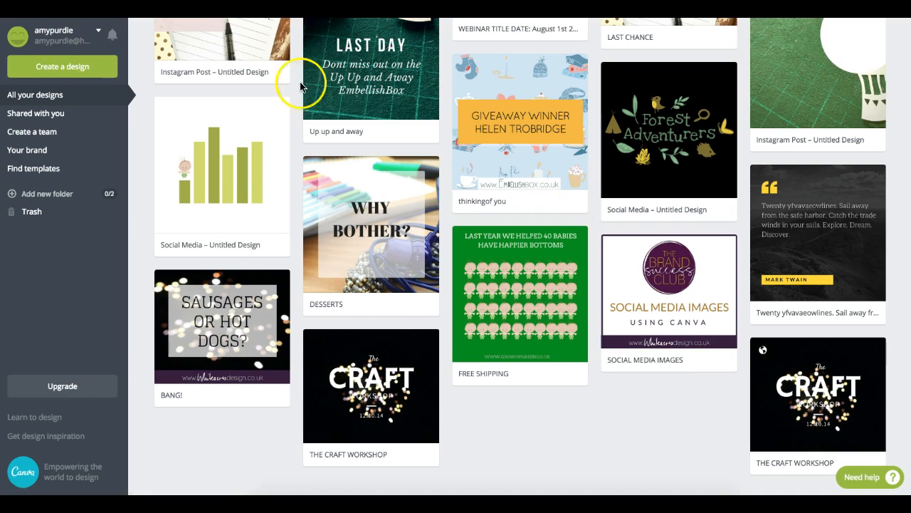
left_click(411, 68)
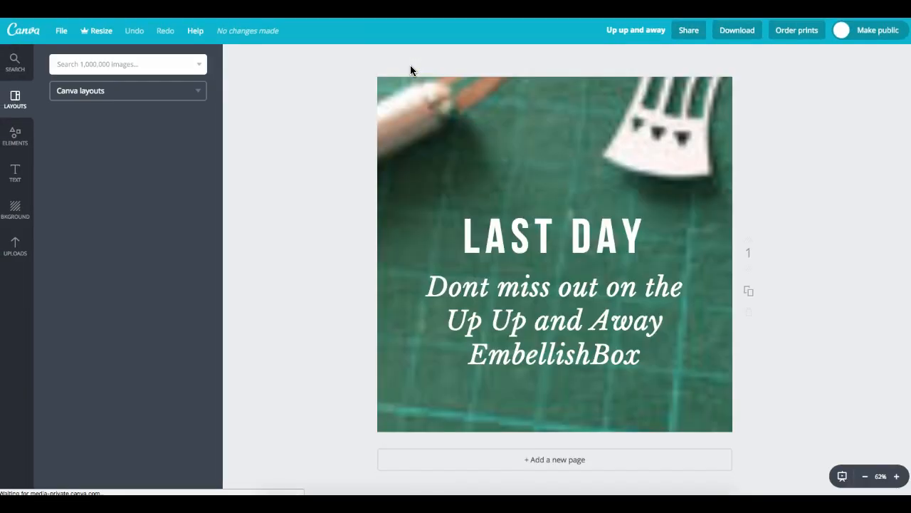
left_click(308, 141)
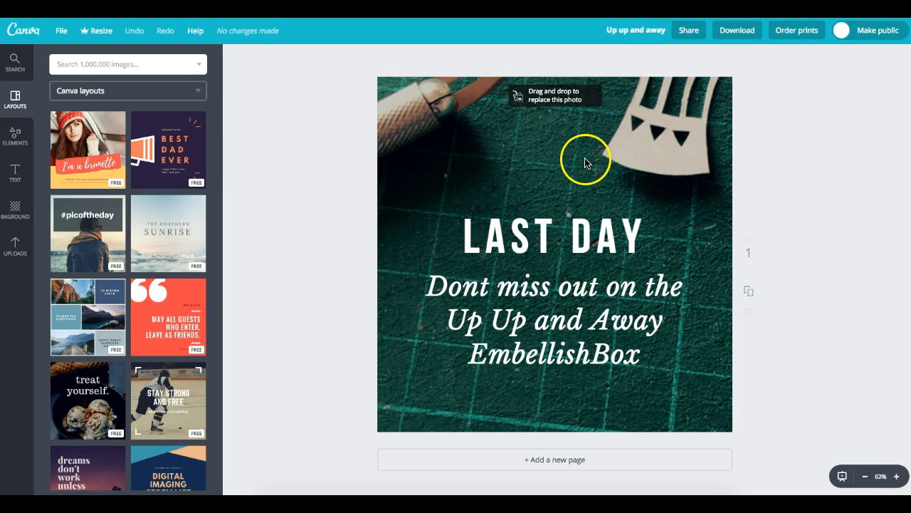
- Try editing the LAST DAY lines, then snap the text group to the page's centre guide
left_click(587, 245)
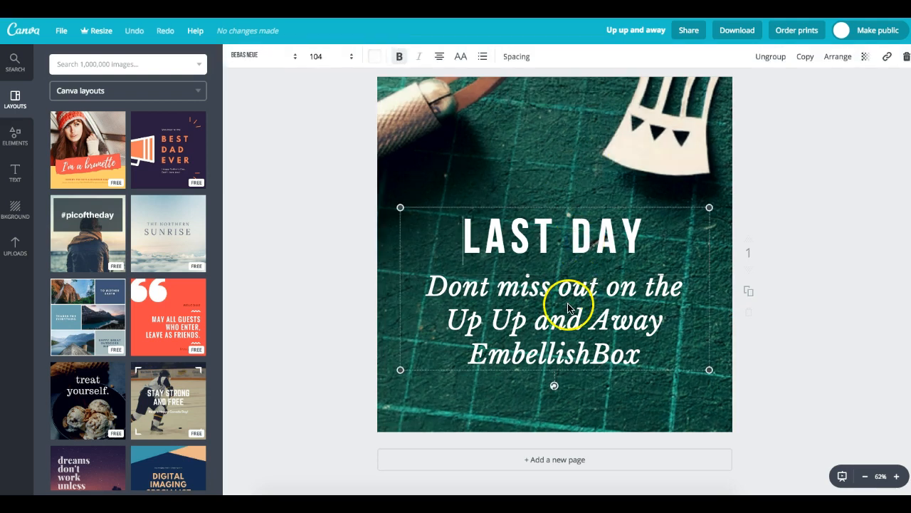
mouse_move(528, 263)
left_mouse_down()
mouse_move(560, 259)
mouse_move(525, 260)
mouse_move(538, 260)
left_mouse_up()
left_click(649, 237)
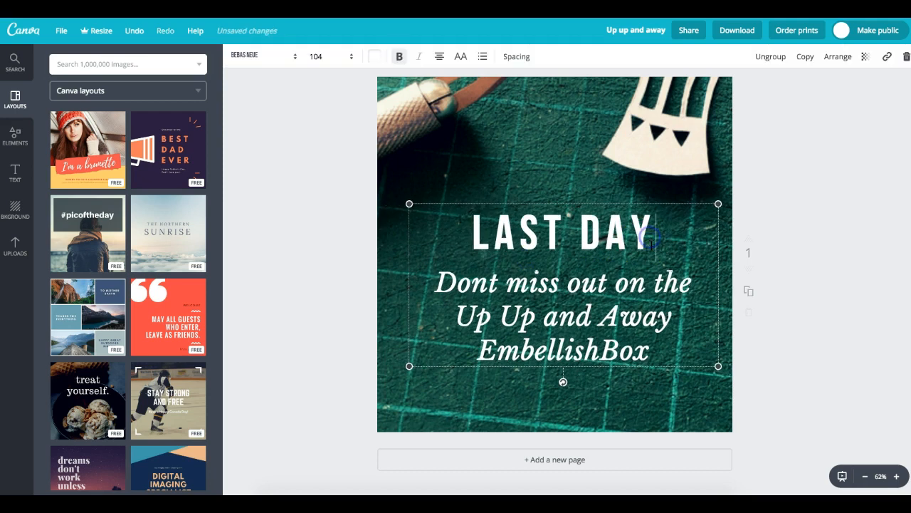
left_click(635, 354)
left_click_drag(646, 356, 436, 270)
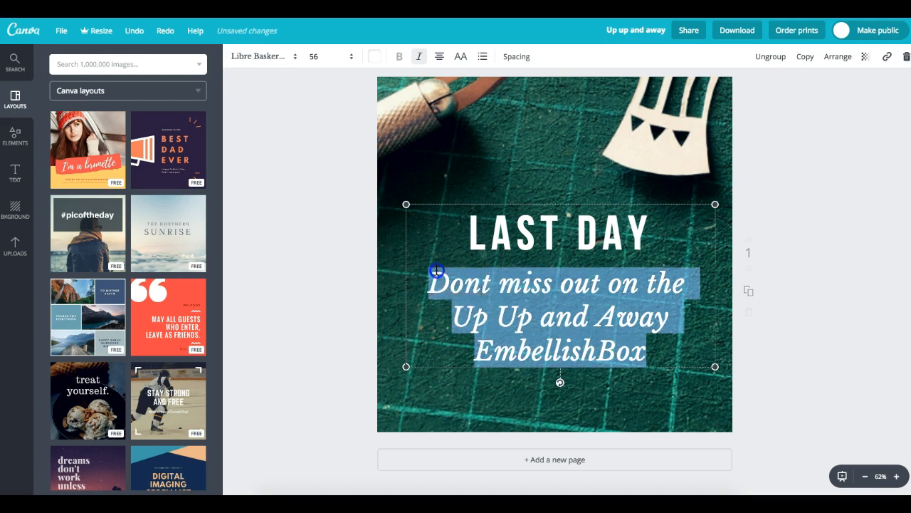
left_click(888, 57)
left_click_drag(624, 295, 575, 285)
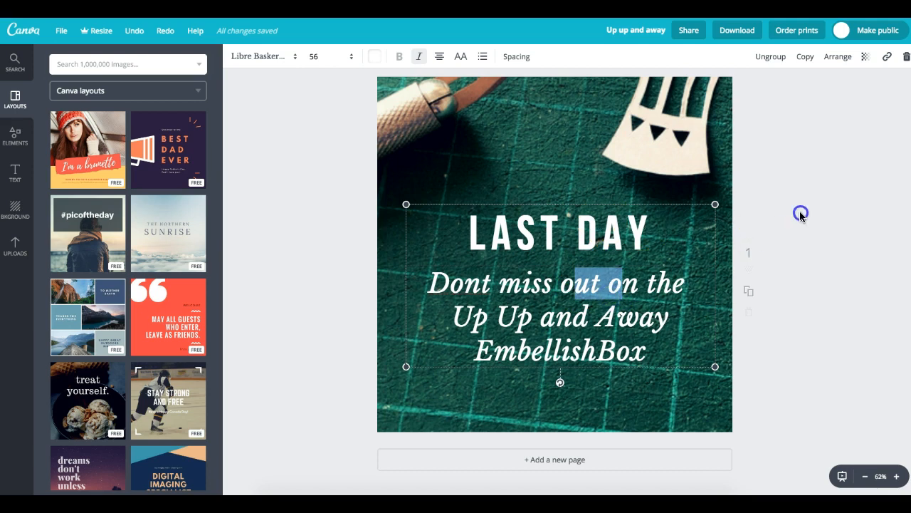
left_click(800, 214)
left_click_drag(574, 263, 545, 230)
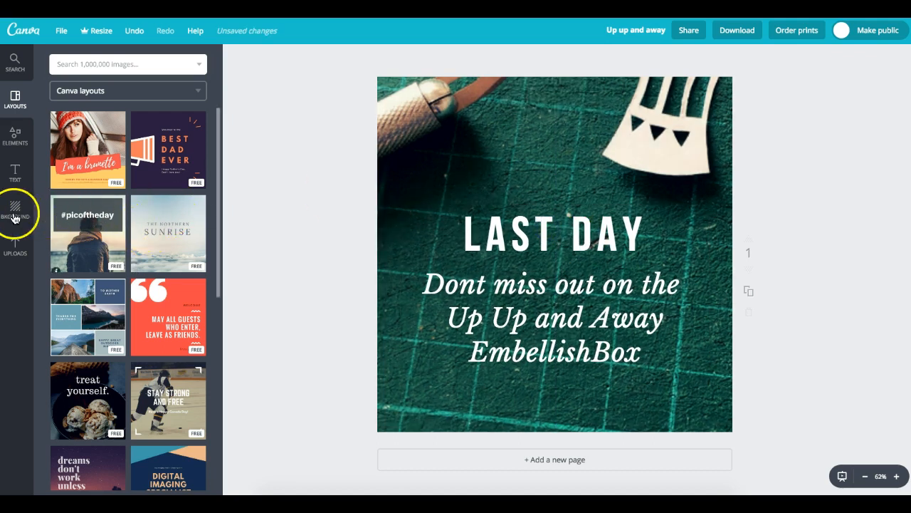
- Add the uploaded website logo at about a third opacity just above LAST DAY
left_click(15, 244)
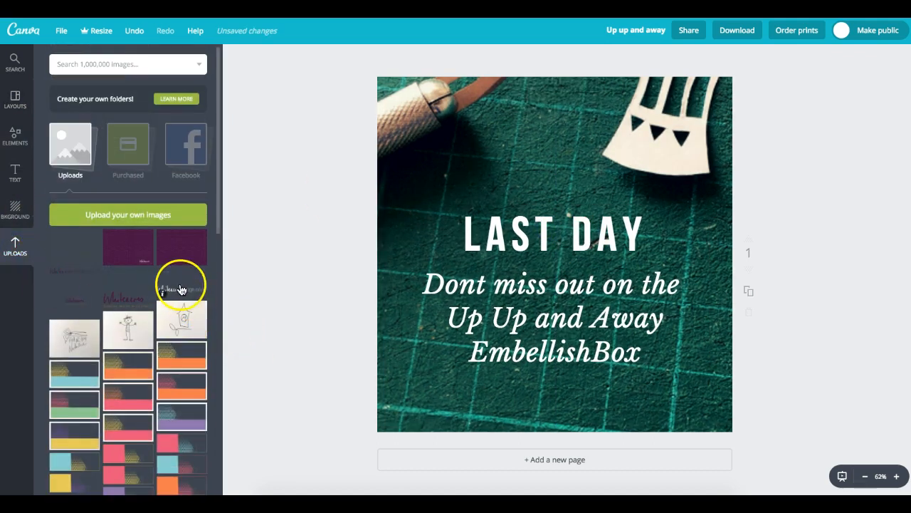
left_click(180, 288)
mouse_move(583, 267)
left_mouse_down()
mouse_move(580, 206)
mouse_move(577, 269)
left_mouse_up()
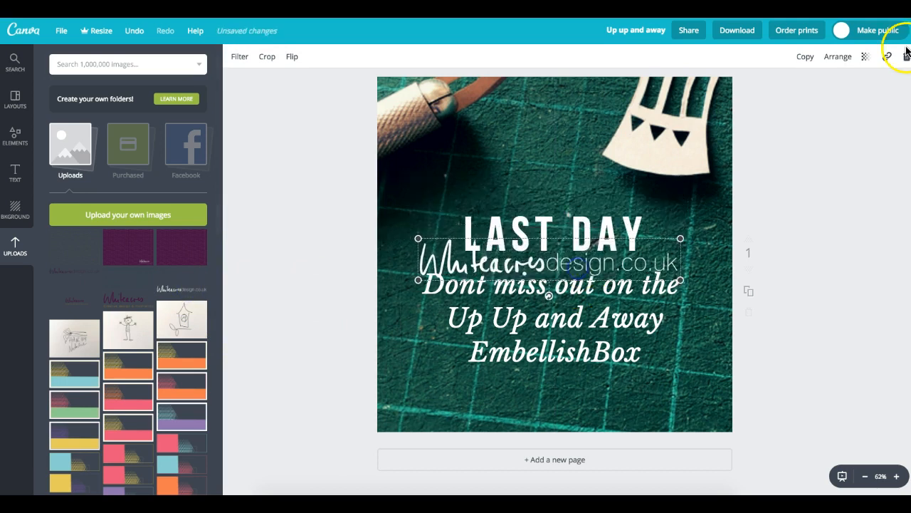
left_click(865, 57)
left_click_drag(844, 88, 797, 98)
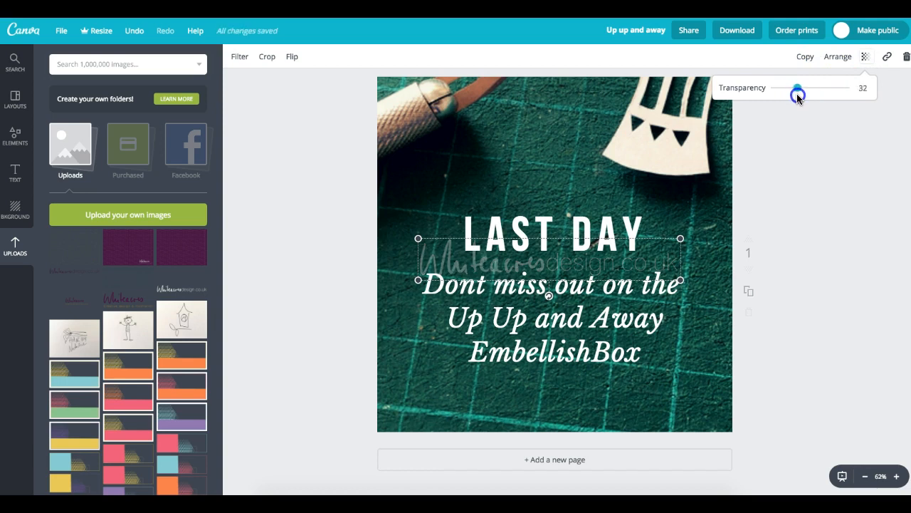
left_click(681, 230)
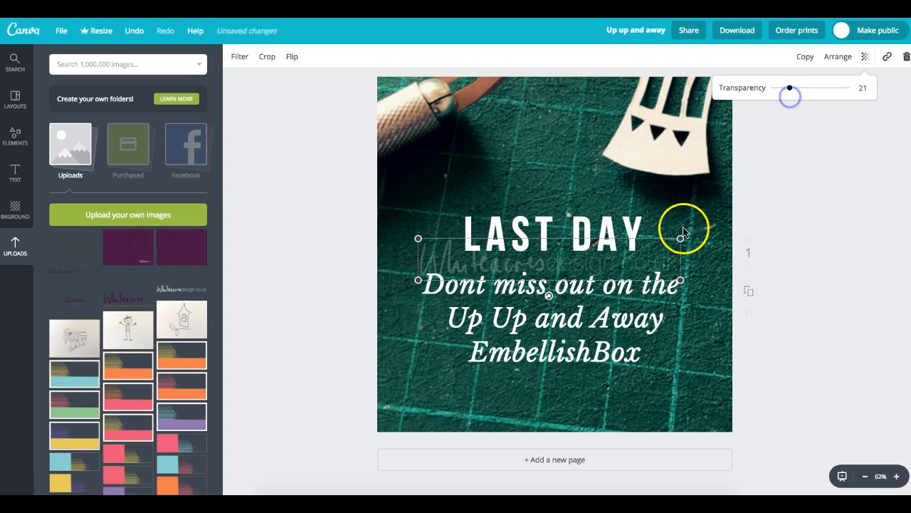
left_click(850, 221)
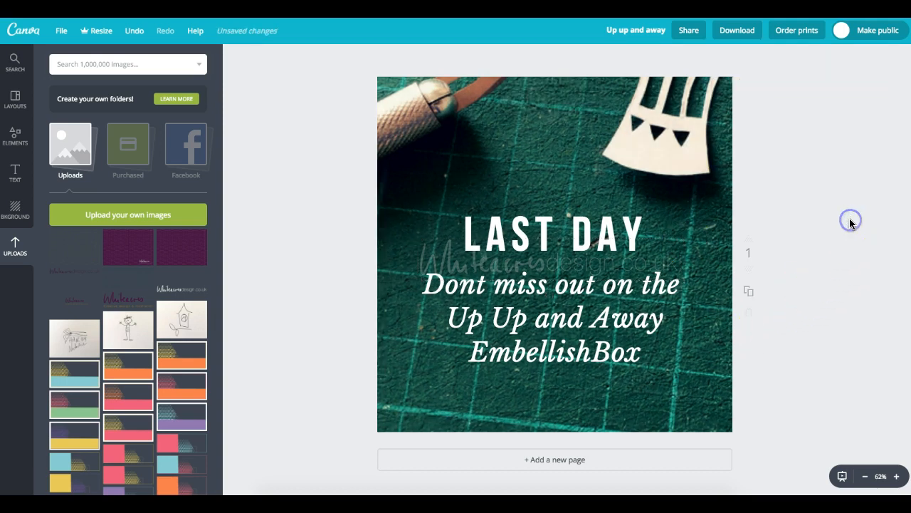
left_click_drag(606, 270, 554, 200)
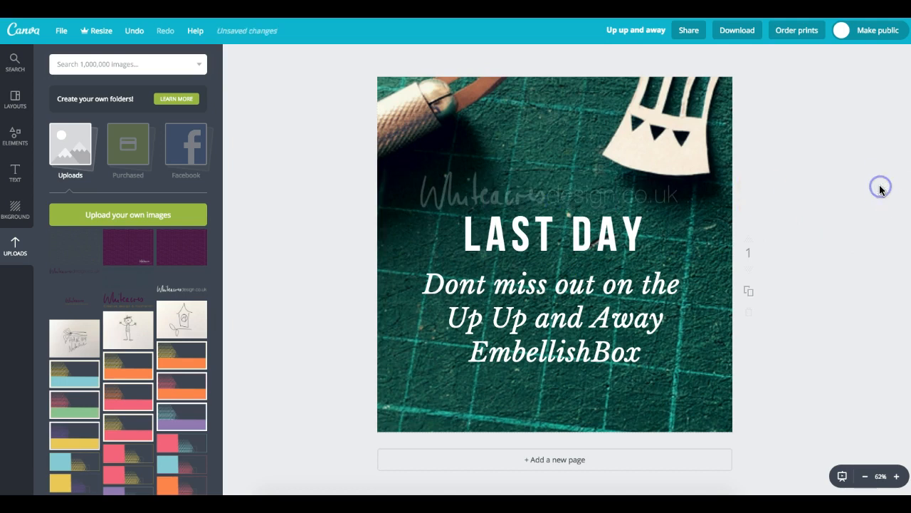
left_click(636, 209)
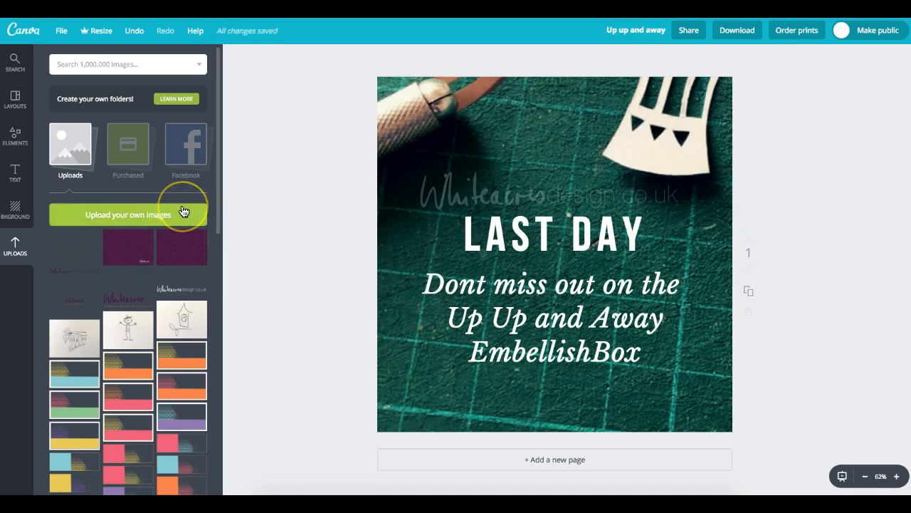
left_click(220, 195)
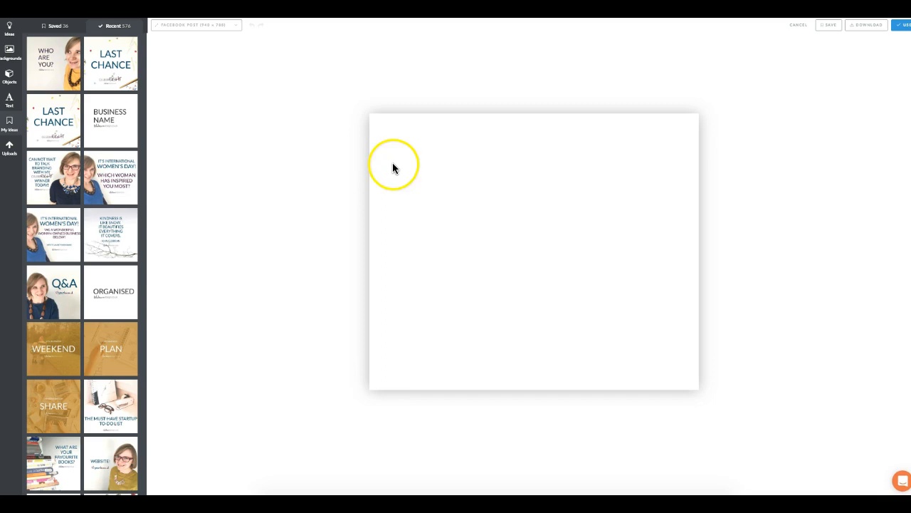
- Resize the PromoRepublic canvas to square, then to Instagram Post size
left_click(195, 27)
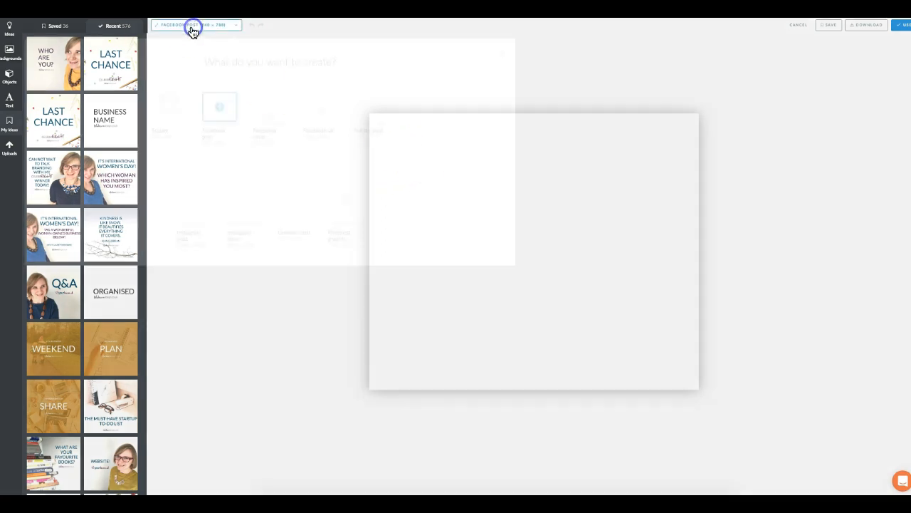
left_click(173, 112)
left_click(164, 26)
left_click(189, 209)
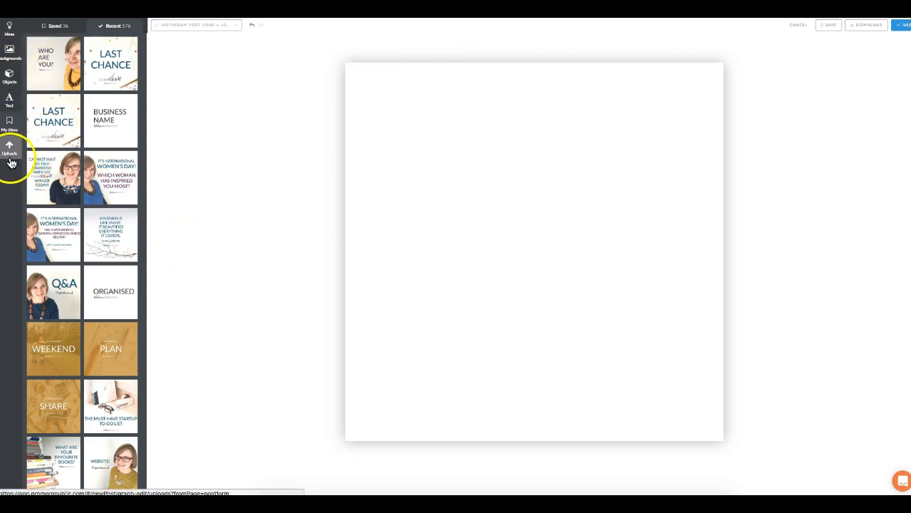
- Abandon the blank post, confirming Leave in Chrome's unsaved-changes dialog
left_click(142, 87)
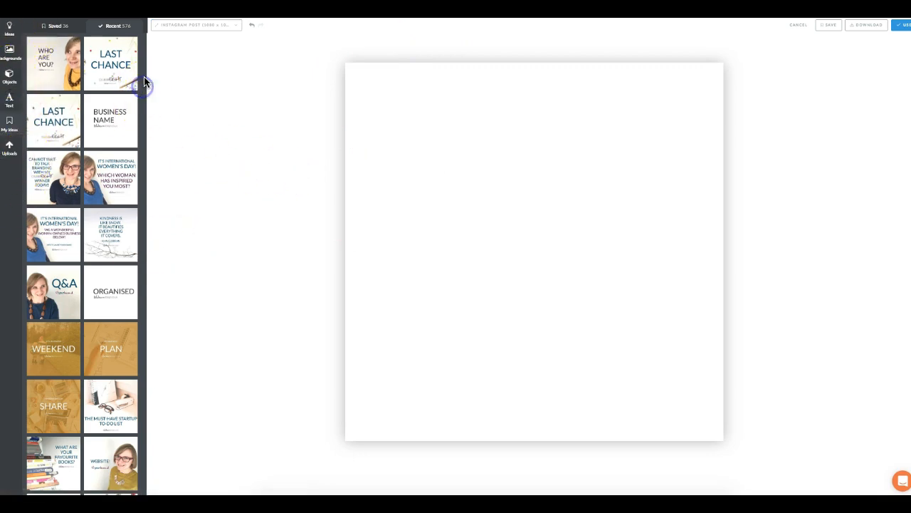
left_click(145, 31)
left_click(145, 34)
key("super+r")
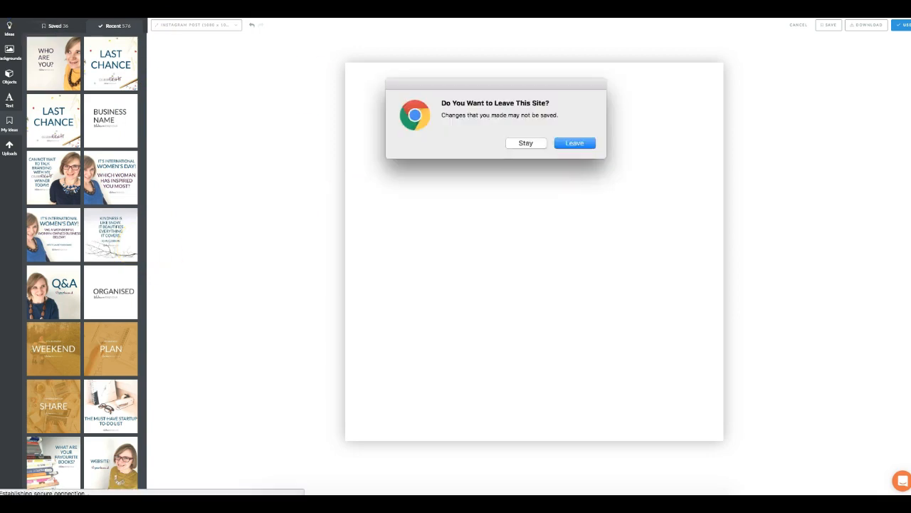
key("Return")
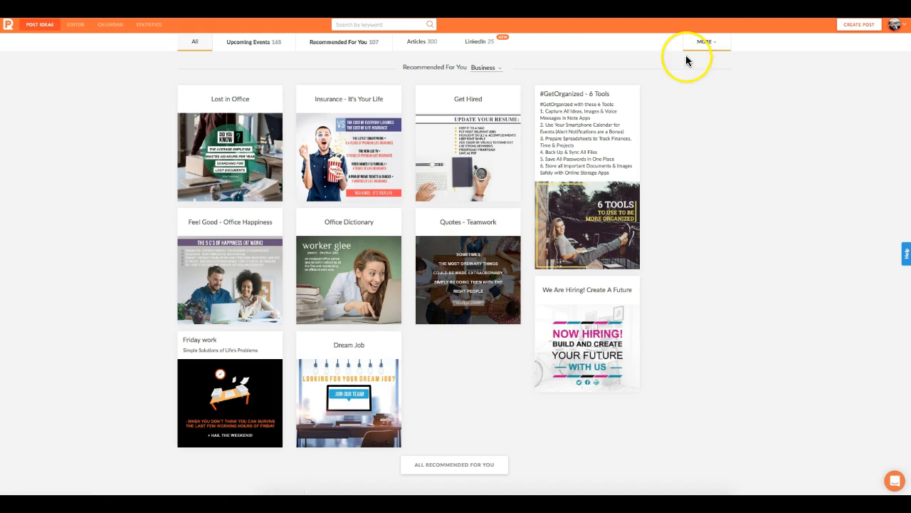
- Start a new blank post sized as an Instagram post
left_click(858, 25)
left_click(363, 137)
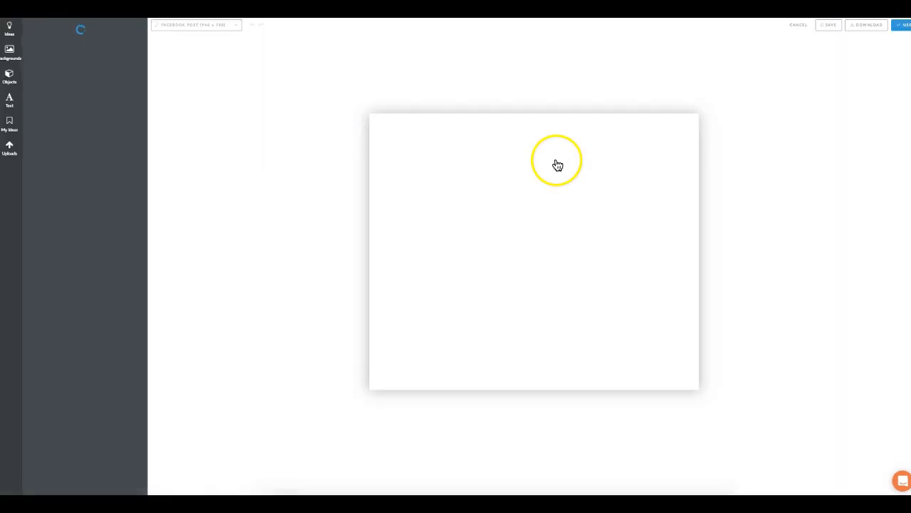
left_click(191, 25)
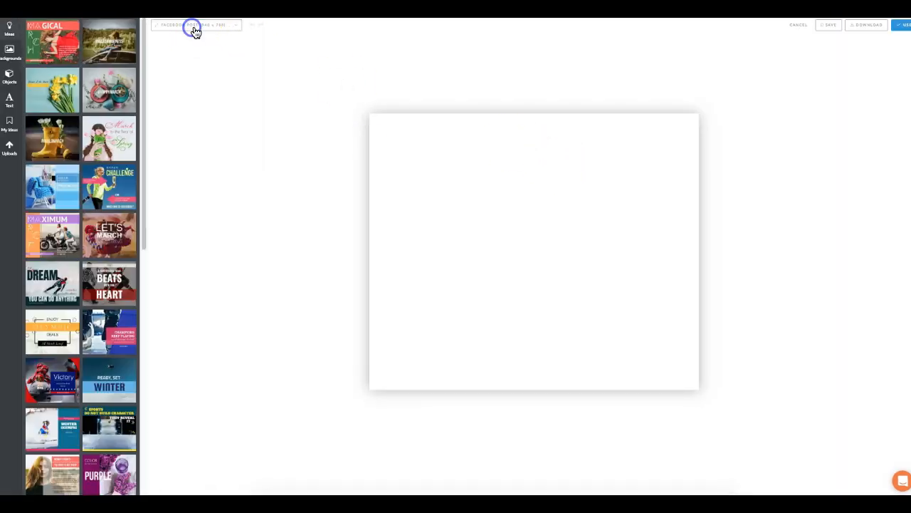
left_click(204, 215)
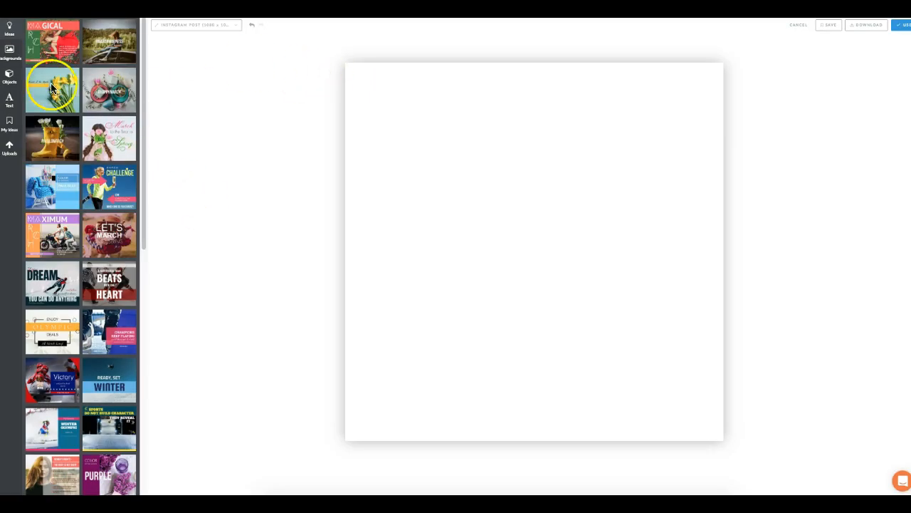
- Load the WHOOP! winner-announcement design from the recent saved ideas onto the canvas
left_click(10, 126)
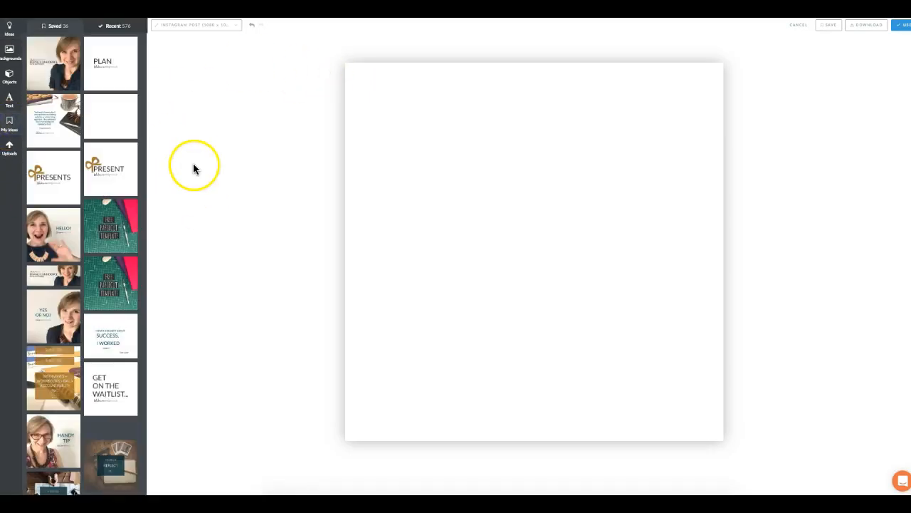
left_click(114, 26)
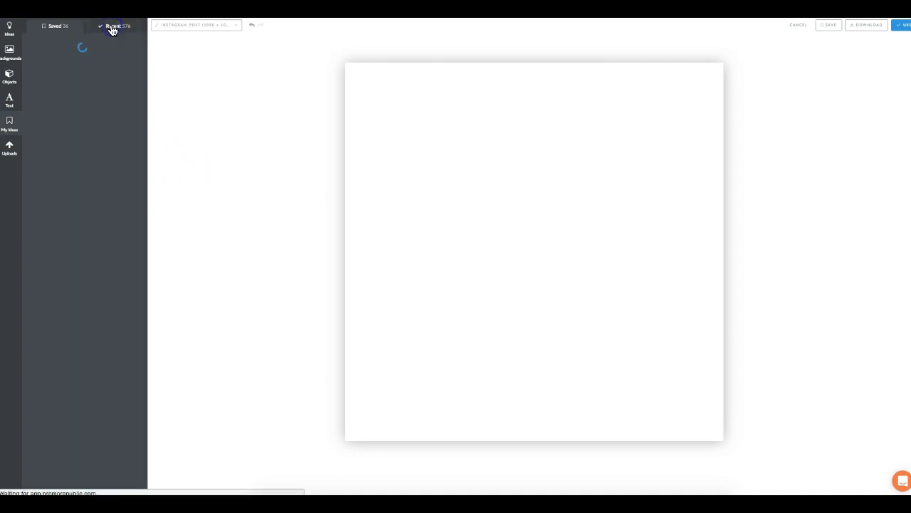
left_click_drag(145, 42, 144, 42)
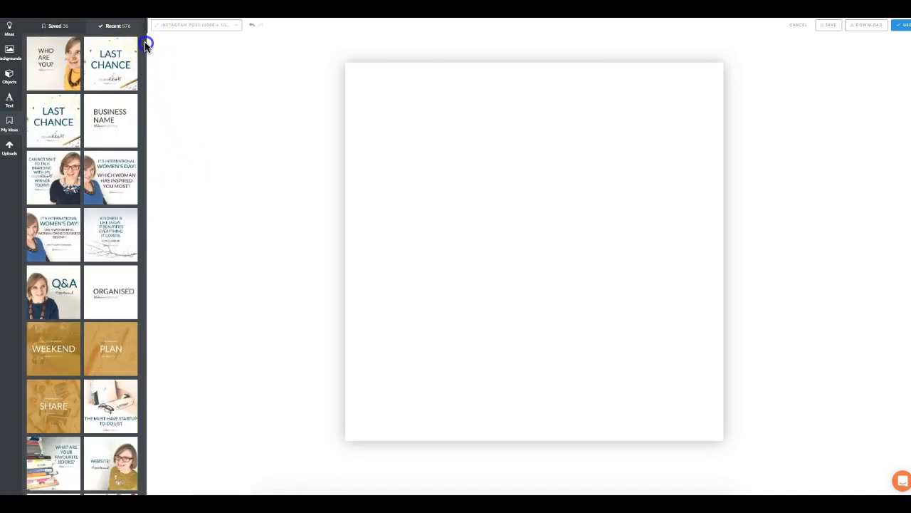
left_click_drag(147, 124, 146, 174)
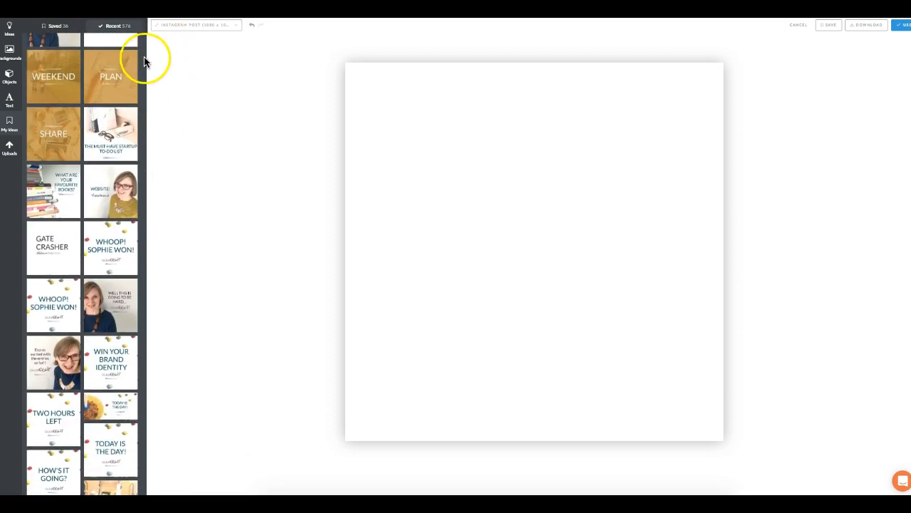
left_click_drag(146, 152, 145, 221)
left_click(112, 244)
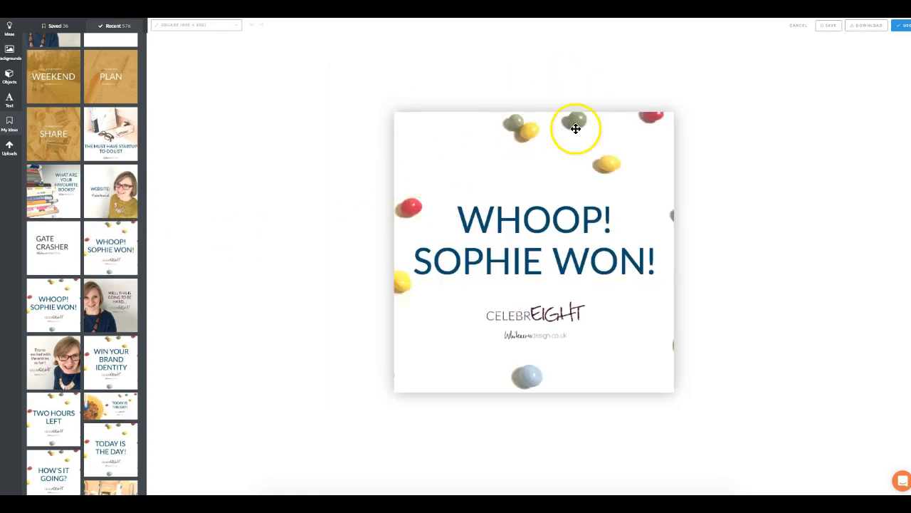
- Reposition the candy background, headline, CELEBREIGHT logo and website logo around the square
left_click(616, 157)
left_click_drag(616, 157, 647, 178)
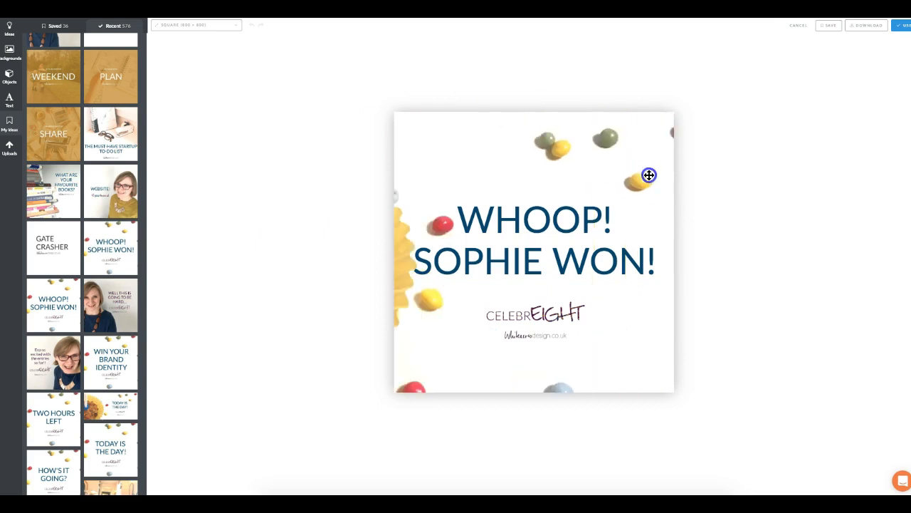
left_click_drag(535, 231, 553, 227)
left_click_drag(557, 318, 576, 307)
left_click_drag(558, 339, 542, 324)
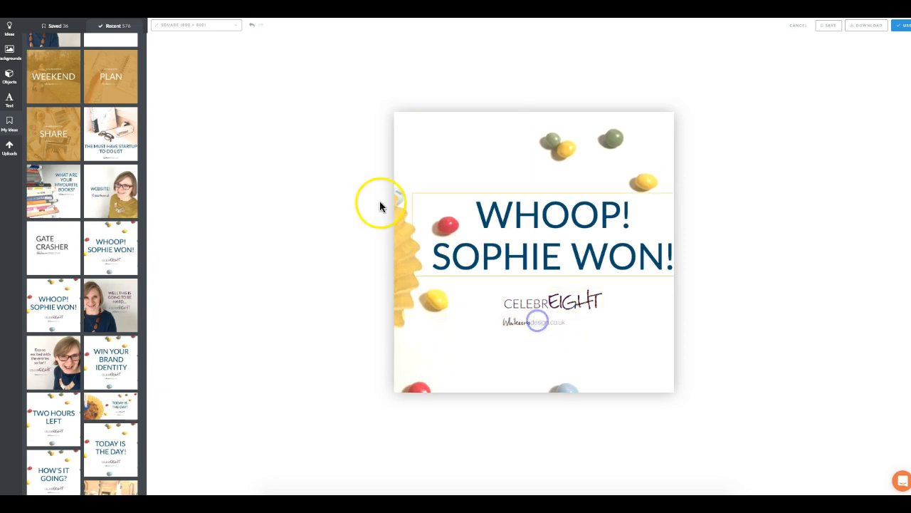
- Load the GATE CRASHER design and rewrite its headline as BRAND over ING
left_click(50, 267)
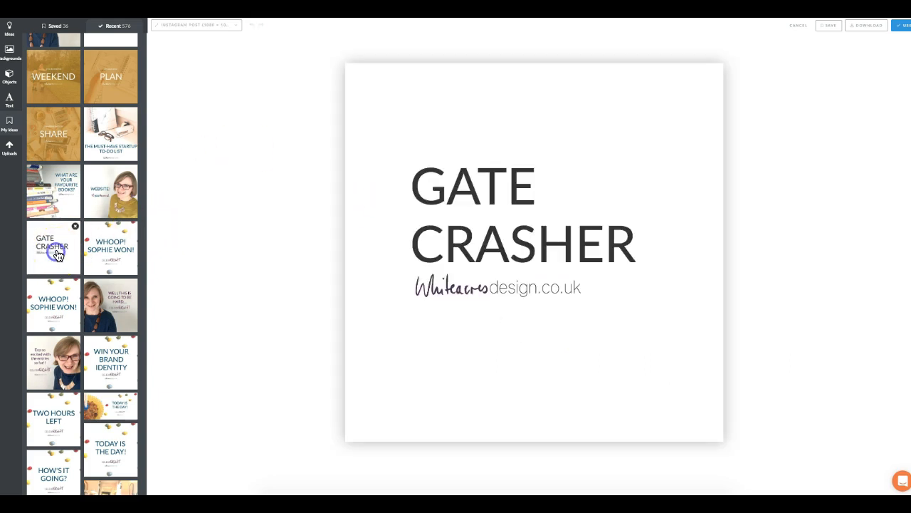
left_click(494, 240)
left_click(497, 236)
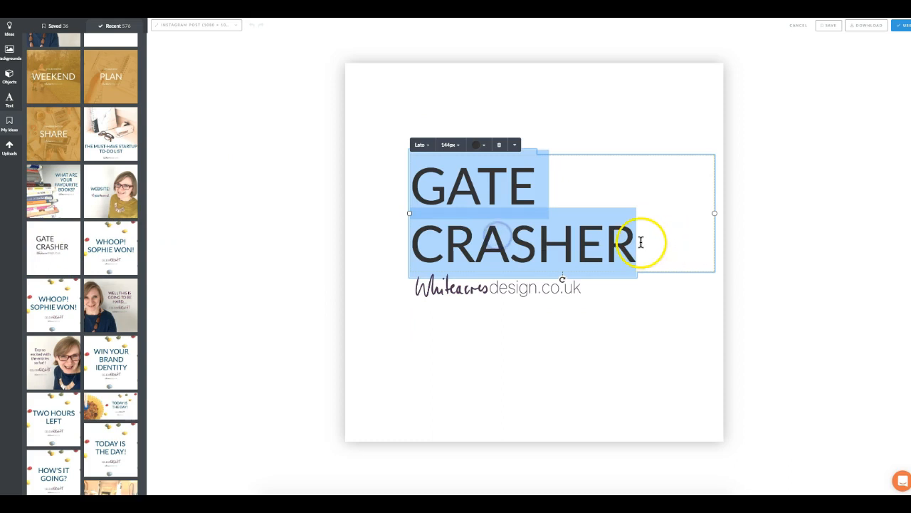
type("BRAND")
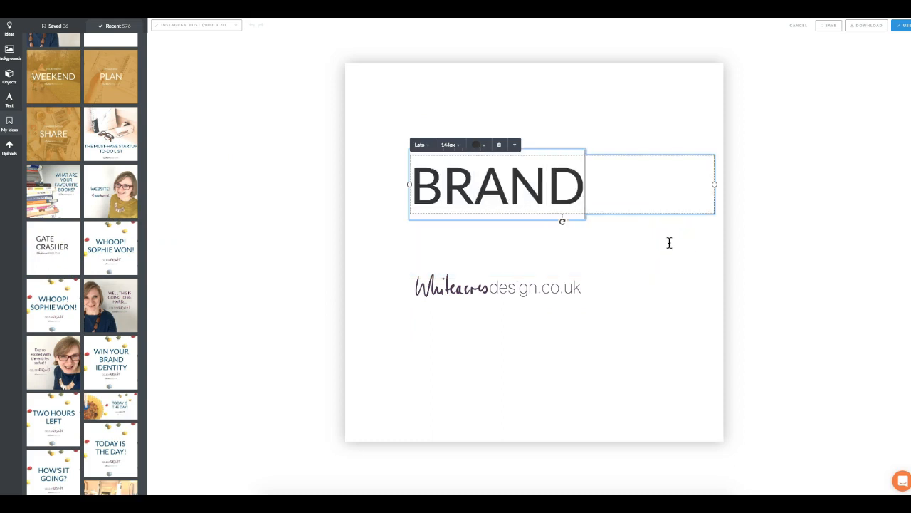
key("Return")
type("ING")
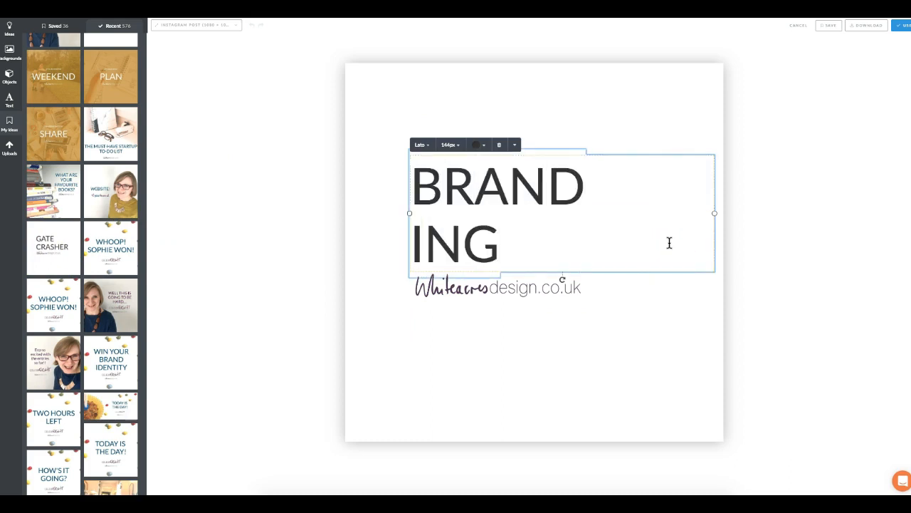
left_click(817, 118)
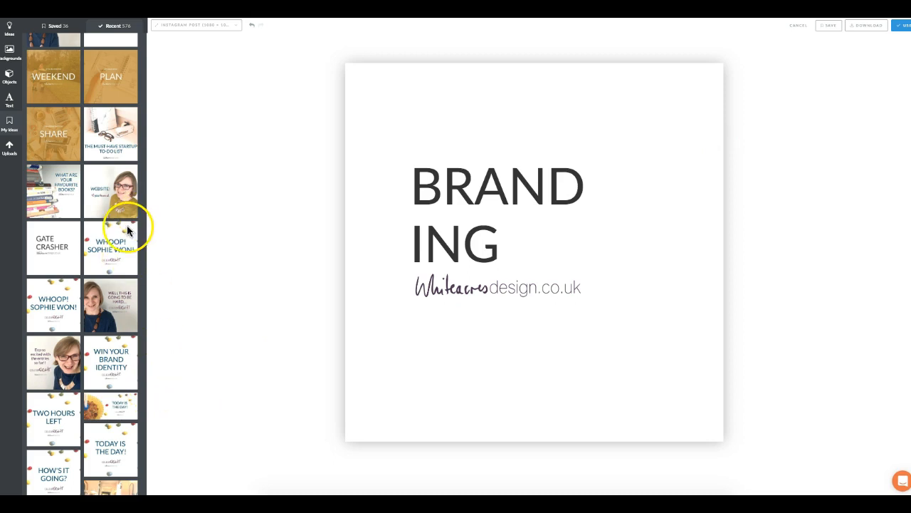
- Reload the WHOOP! design and delete its candy background image
left_click(116, 257)
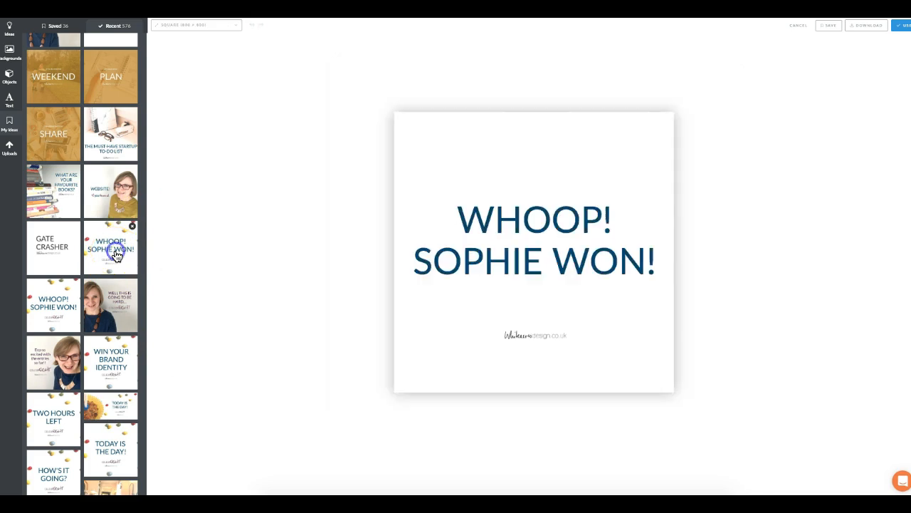
left_click(542, 135)
key("Delete")
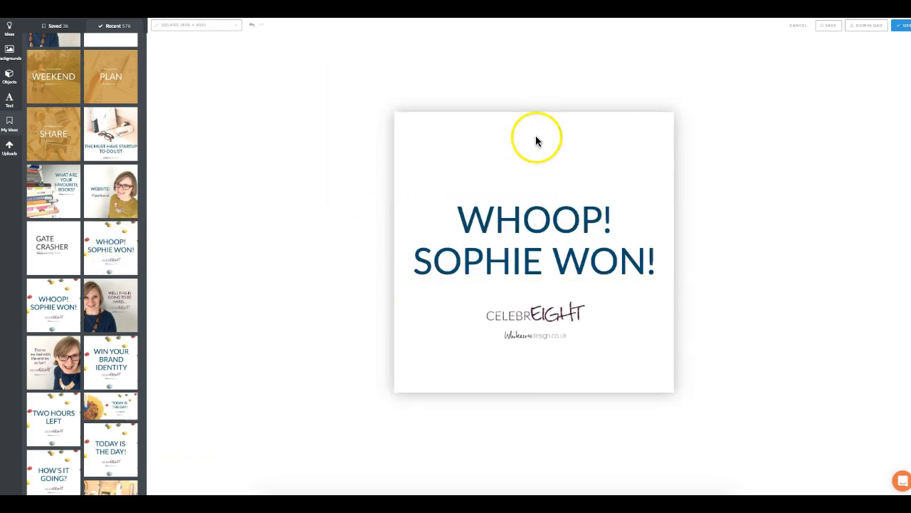
- Add the candy photo from Uploads, enlarge it past the square, and send it behind the text
left_click(10, 147)
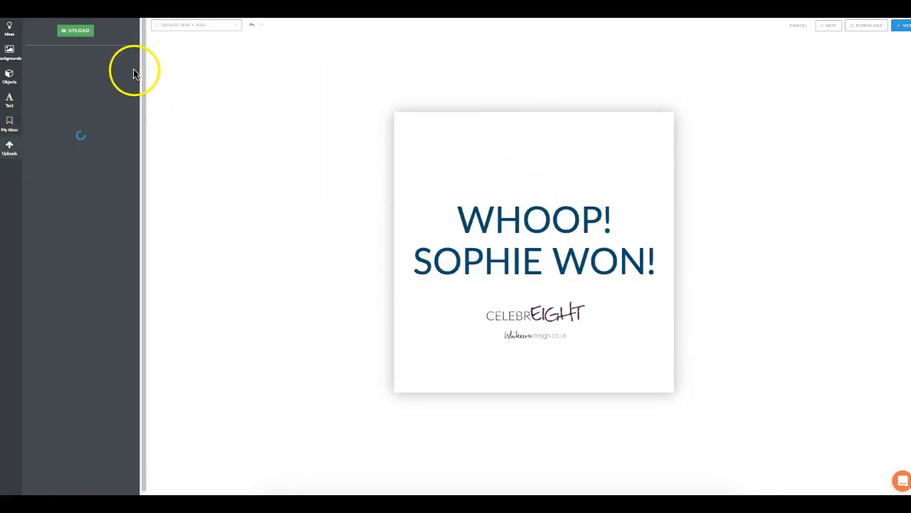
left_click(117, 141)
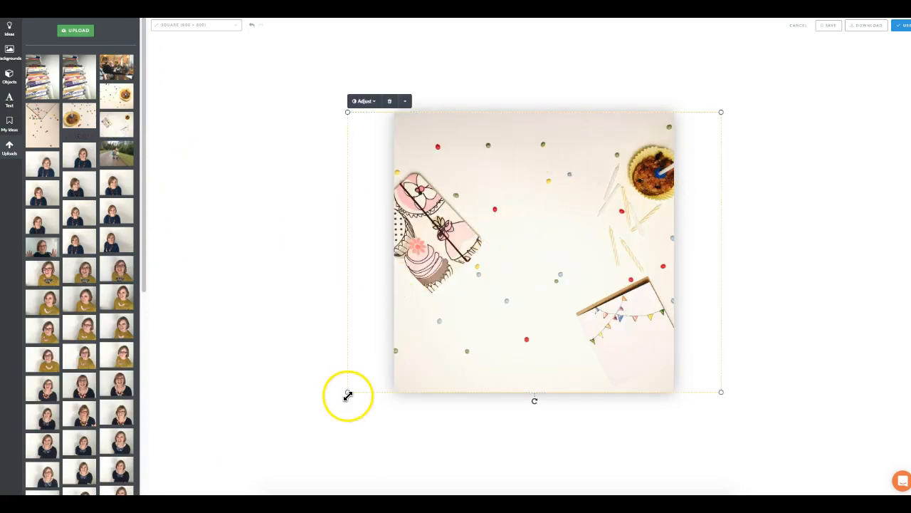
left_click_drag(348, 391, 234, 491)
left_click_drag(553, 254, 617, 170)
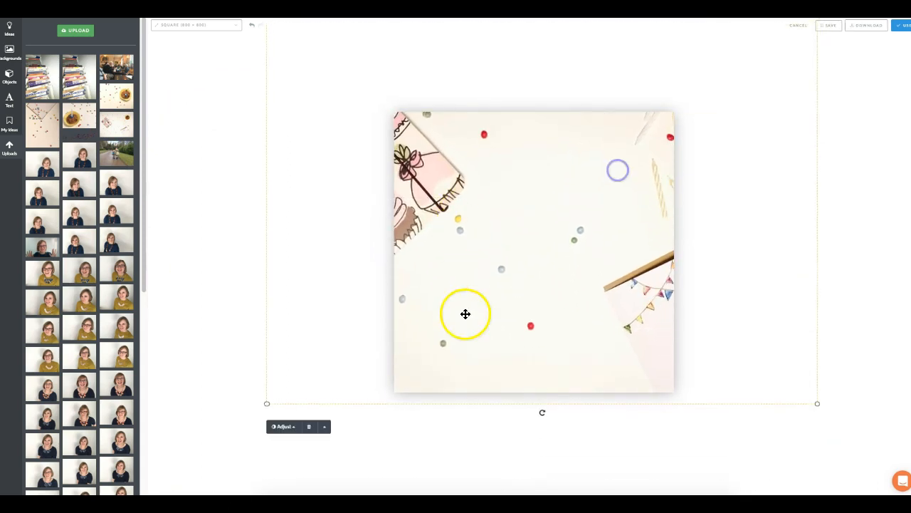
left_click(324, 427)
left_click(339, 397)
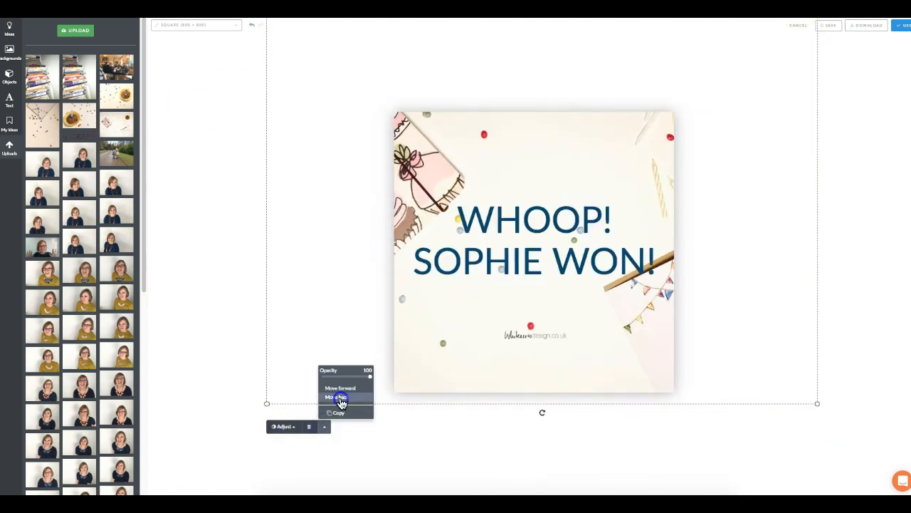
left_click(740, 322)
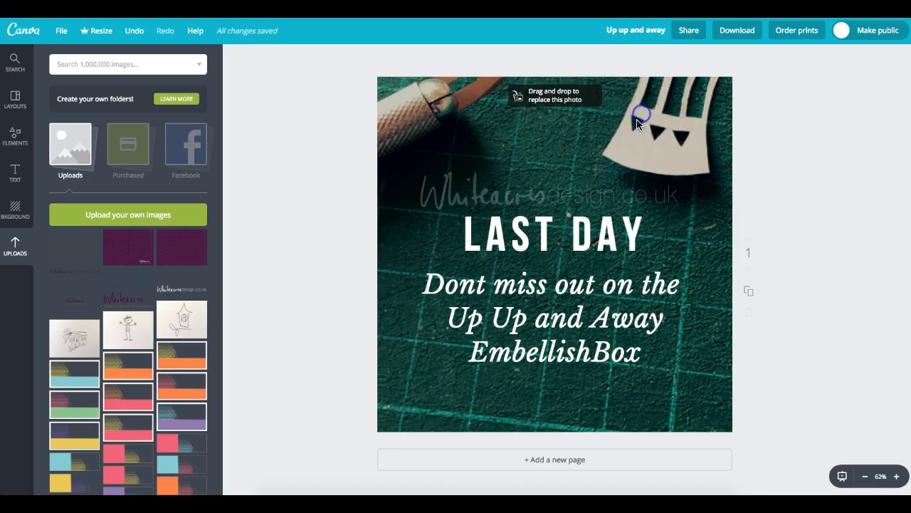
- Reorder the cutting-mat photo layer so it sits behind all the text
left_click(508, 144)
left_click(850, 60)
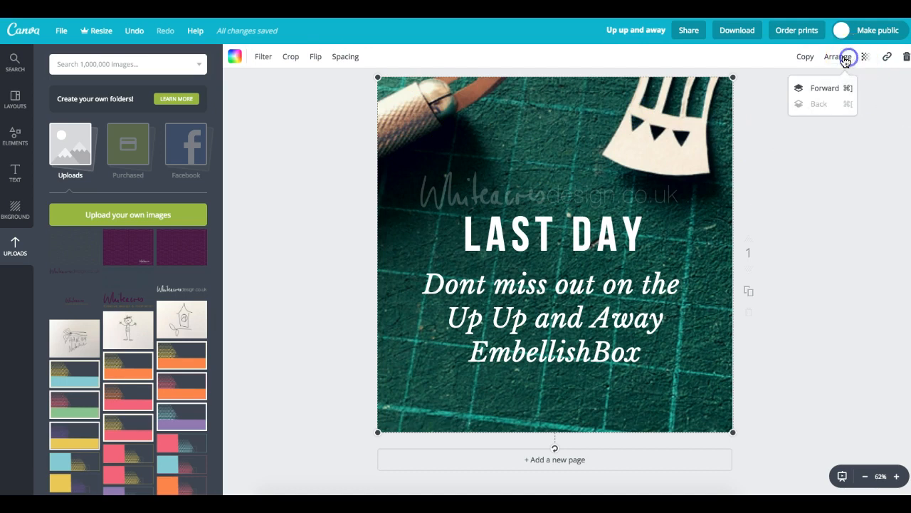
left_click(822, 88)
left_click(821, 104)
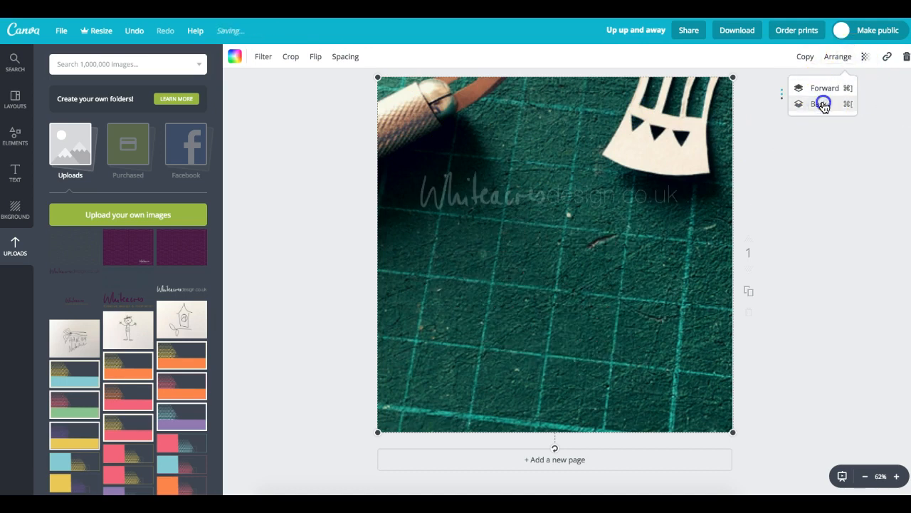
left_click(822, 104)
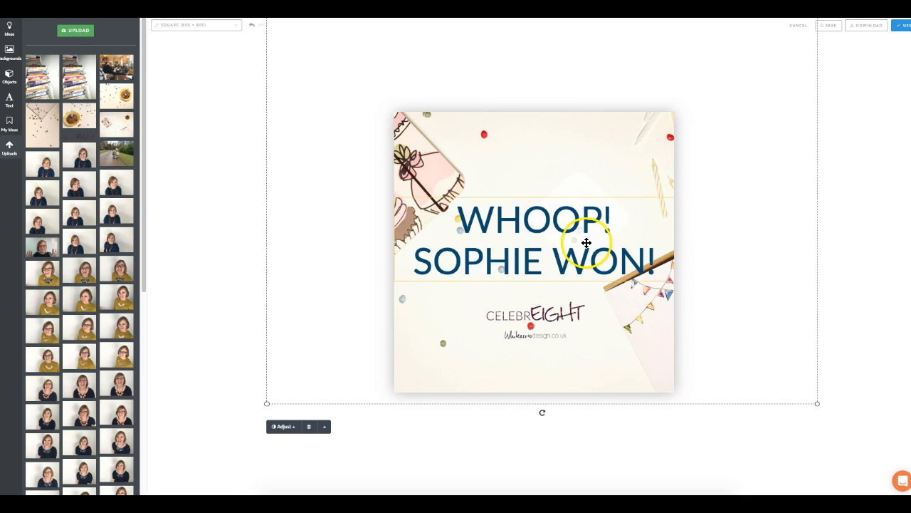
- Retype the headline over the candy background as CHANGE TEXT
double_click(531, 221)
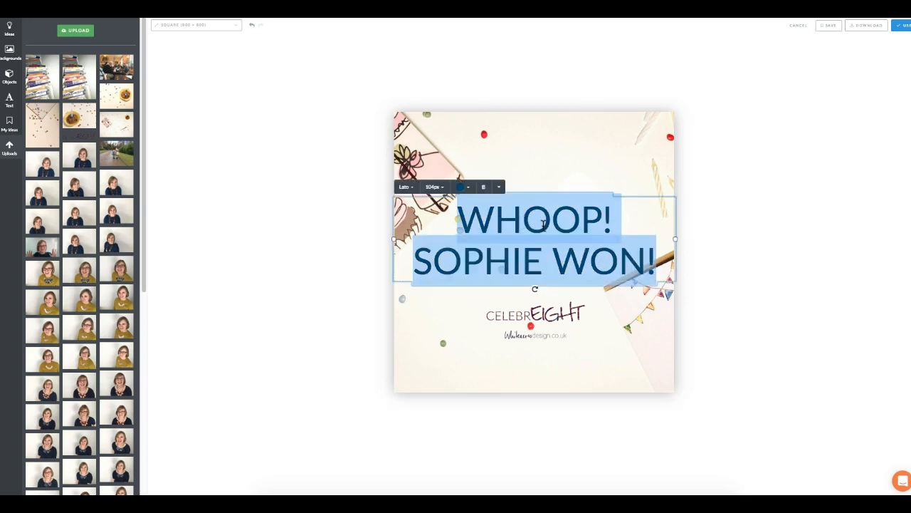
type("CHANGE TEXT")
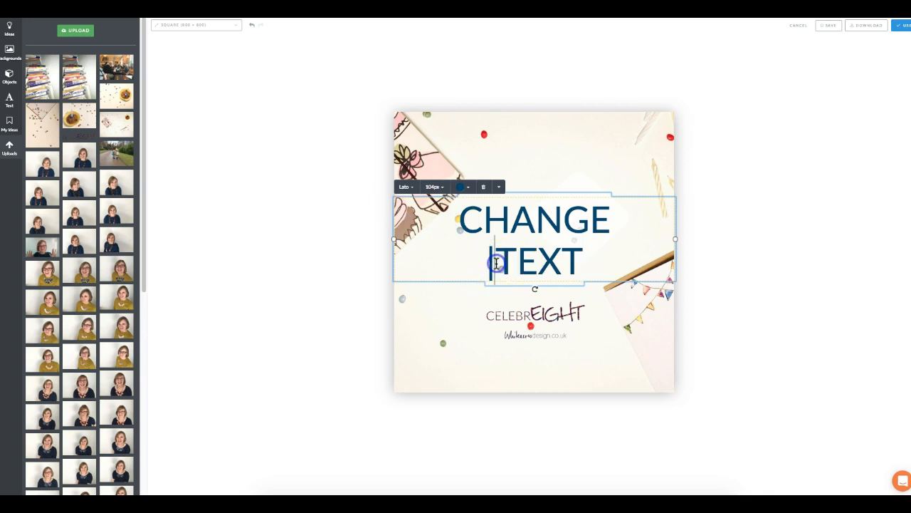
key("Return")
key("BackSpace")
left_click(755, 229)
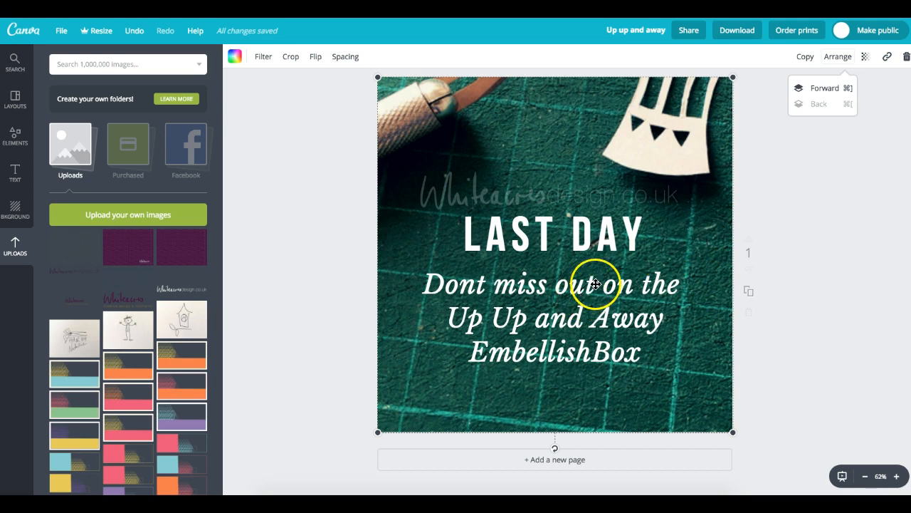
- Delete the cutting-mat background photo, keeping the sky-and-hills frame
left_click(583, 245)
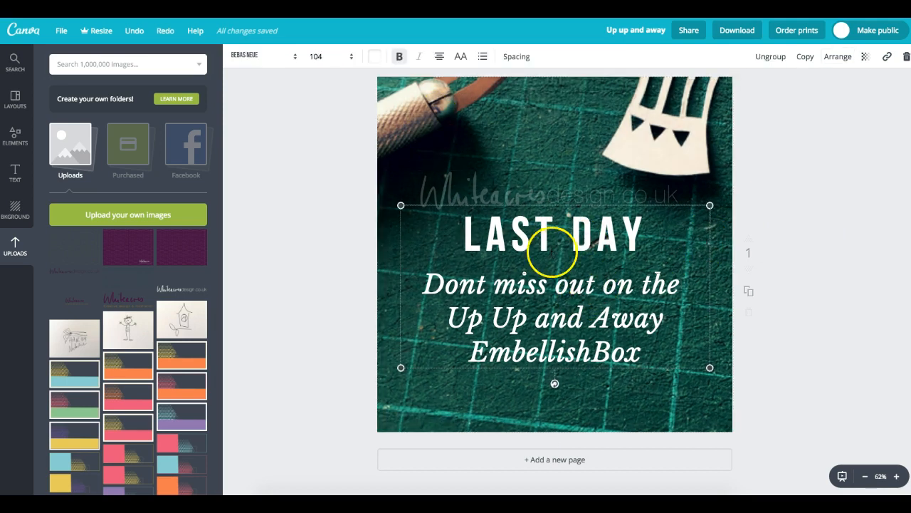
left_click(362, 219)
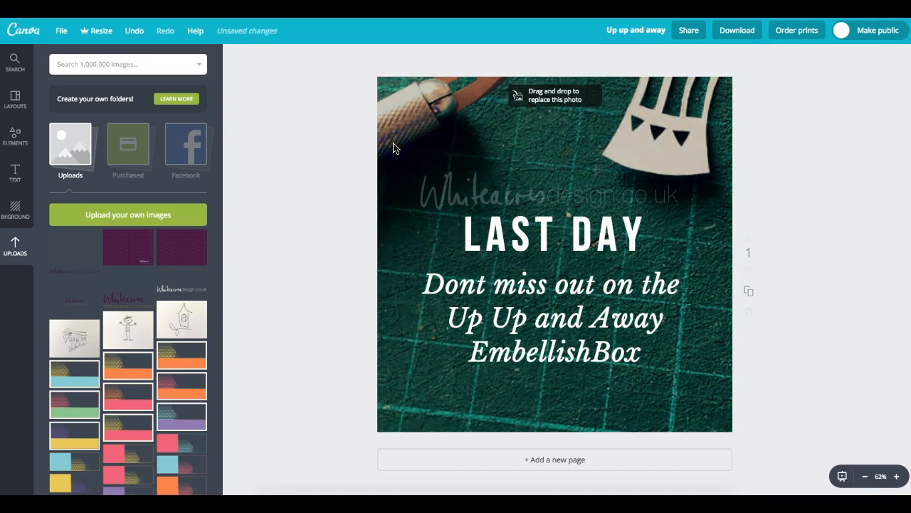
left_click(534, 123)
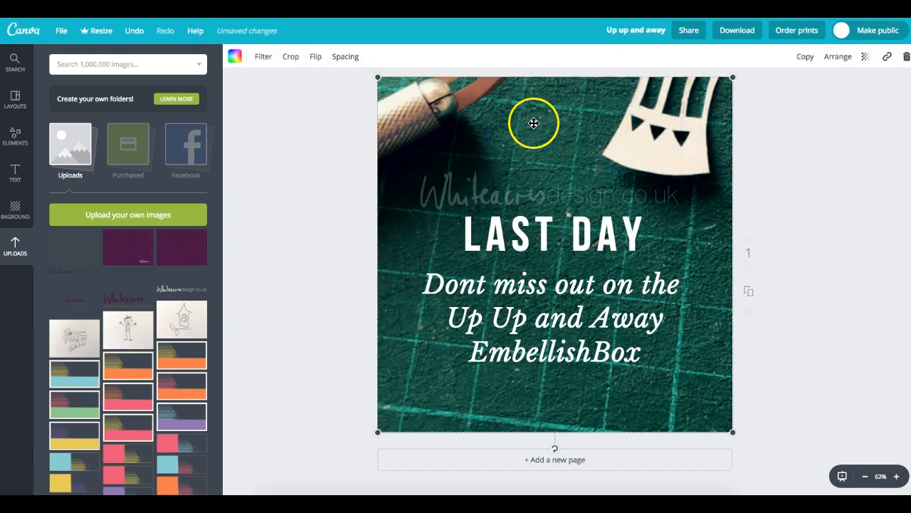
key("Delete")
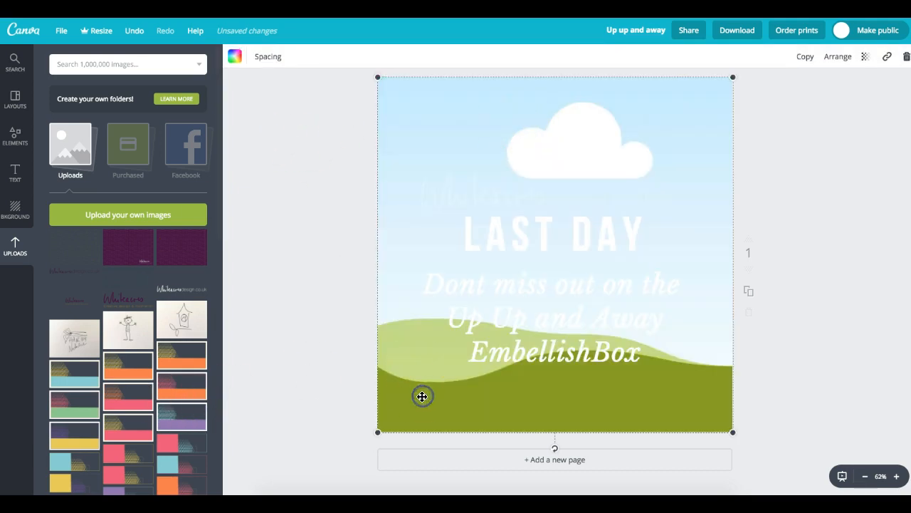
key("Delete")
key("ctrl+z")
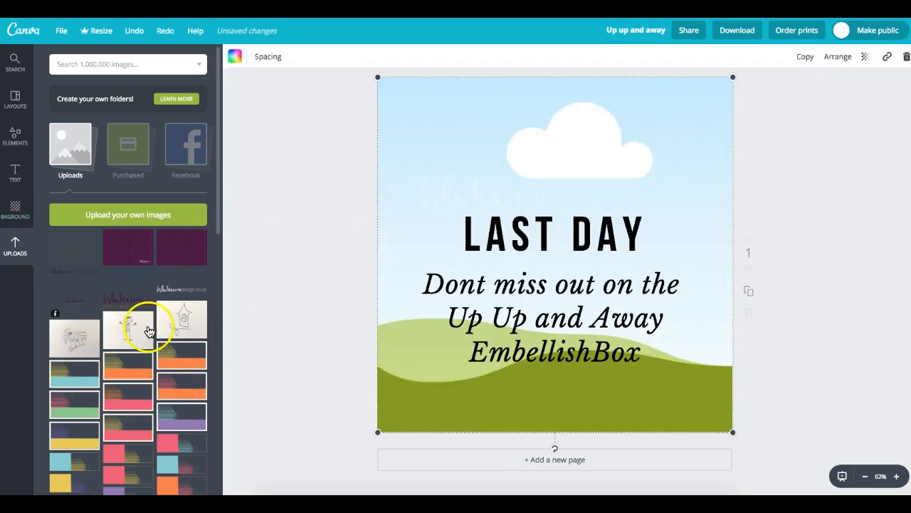
- Add the green balloon papercut photo and enlarge it to fill the whole page as background
left_click_drag(218, 201, 225, 420)
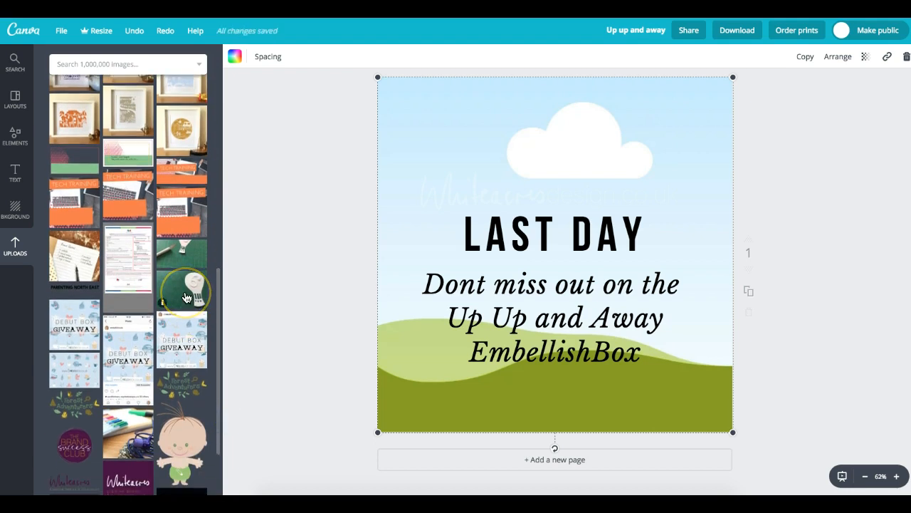
left_click(185, 297)
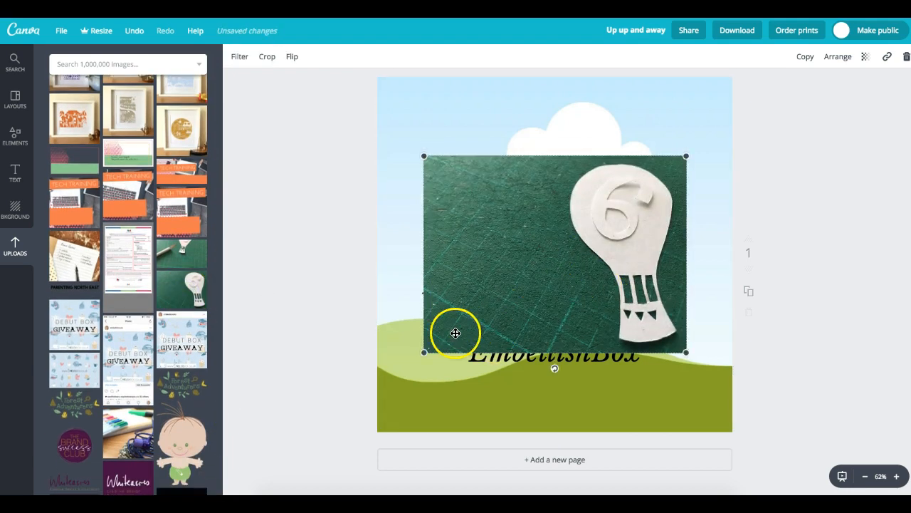
left_click_drag(427, 350, 246, 484)
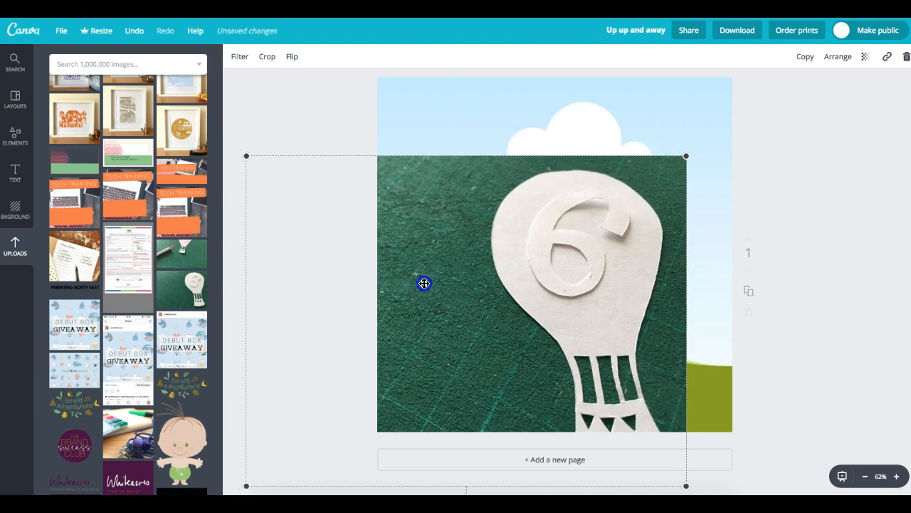
left_click_drag(425, 283, 484, 197)
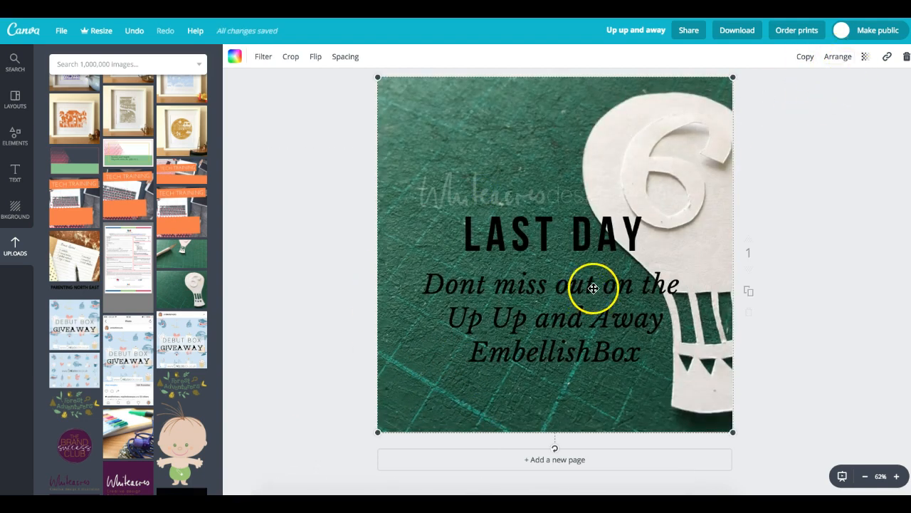
left_click(547, 200)
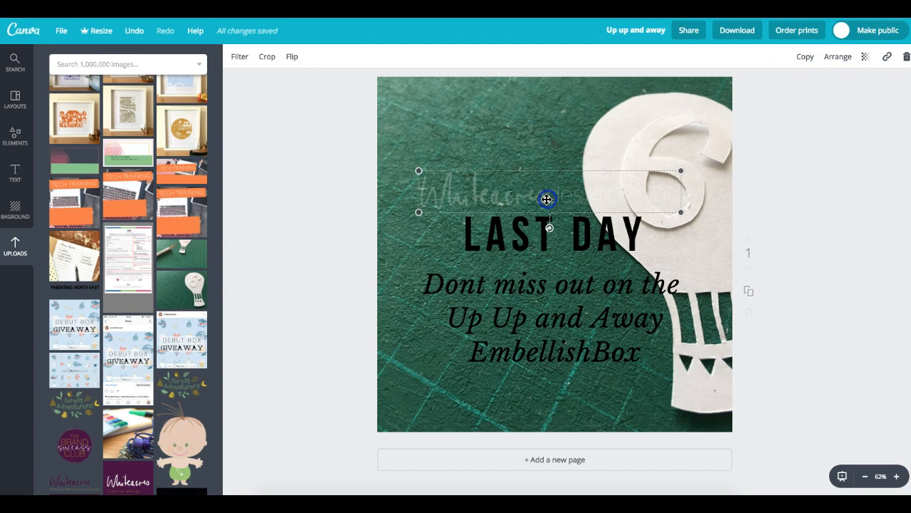
left_click(558, 237)
- Change the LAST DAY heading to HAPPY SIXTH BIRTHDAY, correcting the typos and spacing
left_click_drag(466, 235, 645, 234)
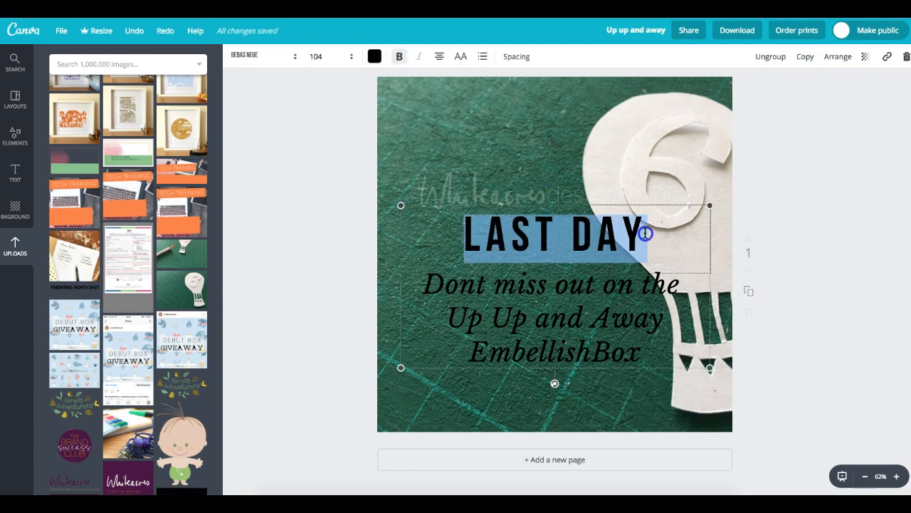
type("HA")
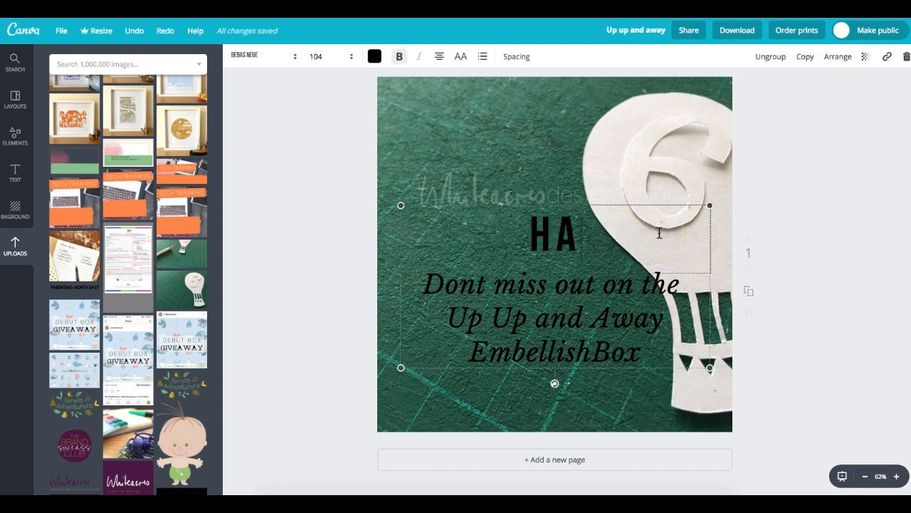
type("PPY SIXTHBIRTYHDYA")
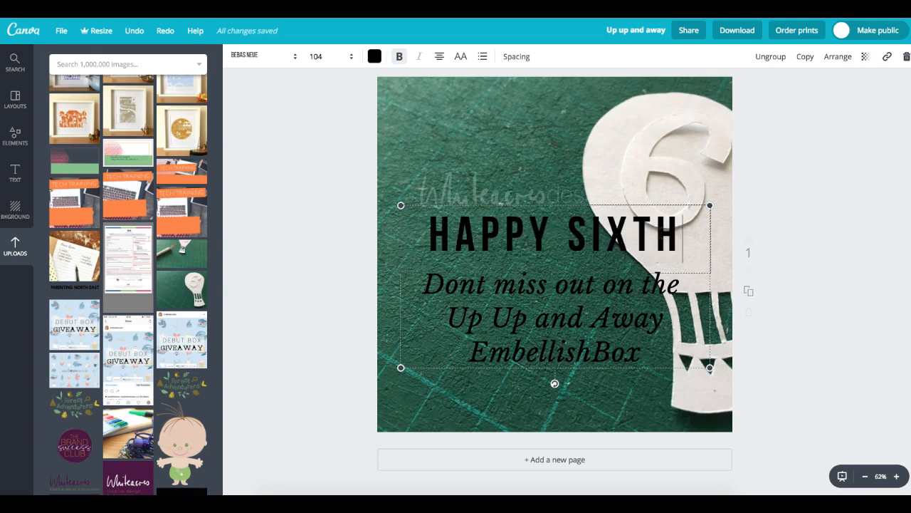
key("BackSpace")
key("BackSpace")
key("BackSpace")
key("BackSpace")
key("BackSpace")
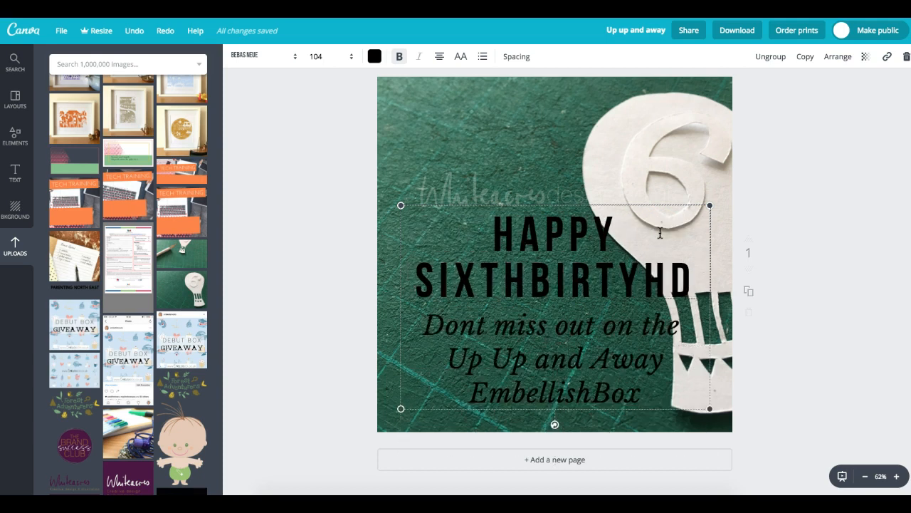
type("HDAY")
left_click(645, 288)
left_click(515, 280)
left_click(520, 282)
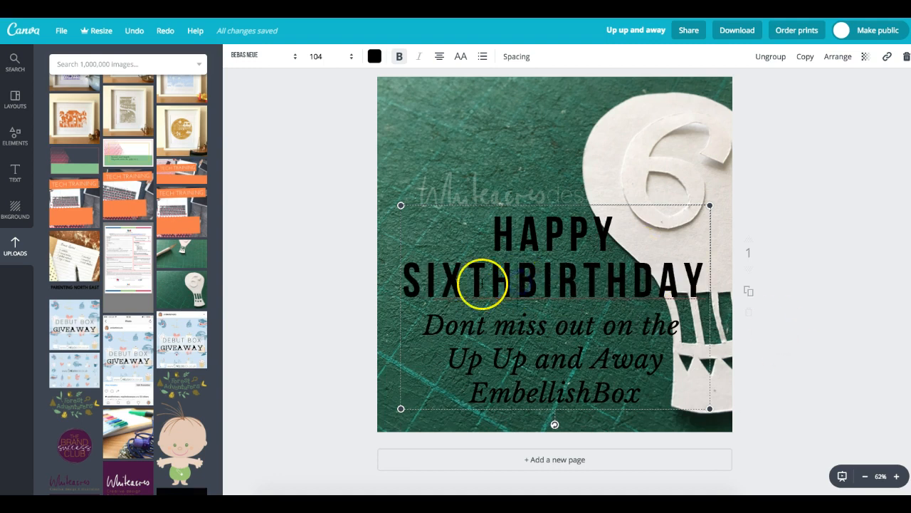
- Move the watermark logo and the heading-and-tagline group higher on the page
left_click(562, 196)
left_click_drag(562, 197, 560, 149)
left_click_drag(576, 238, 579, 208)
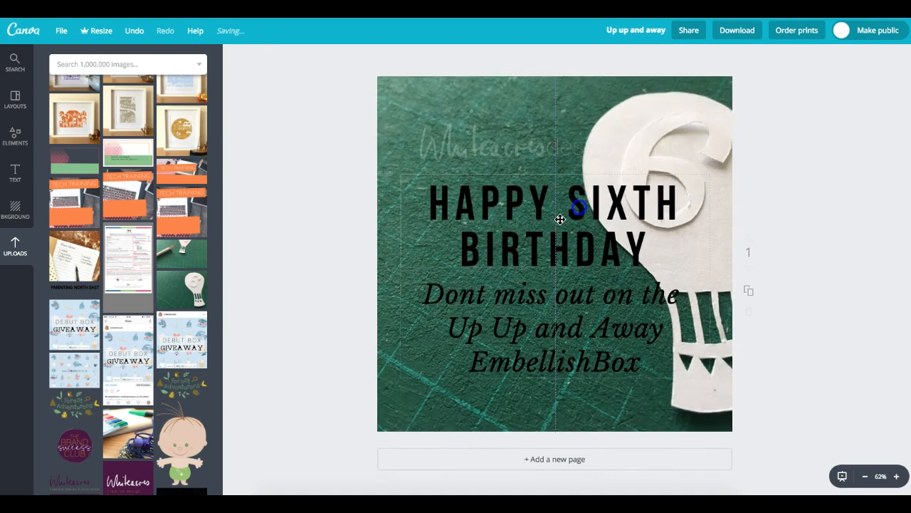
left_click(430, 292)
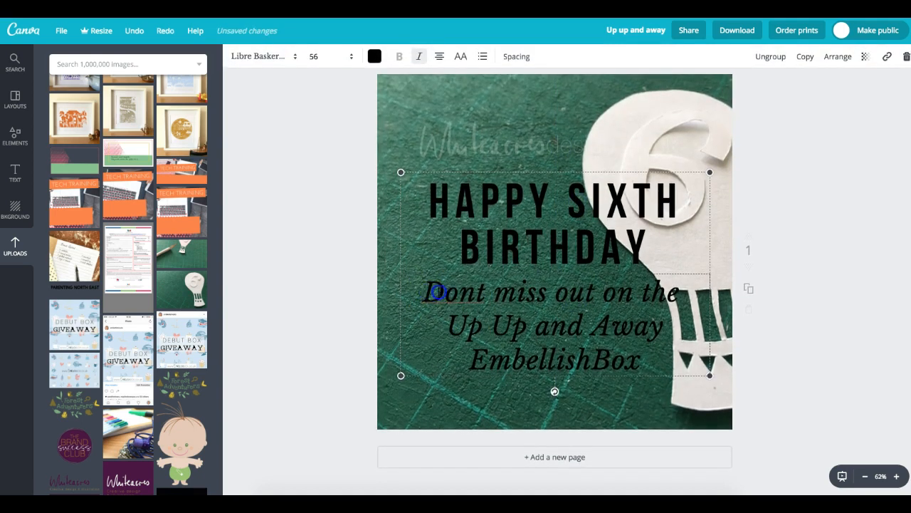
- Replace the tagline with 'Celebrate six years of papercutting!', broken before 'of', and reposition the watermark
left_click_drag(433, 291, 672, 364)
type("Celebrate six years of p")
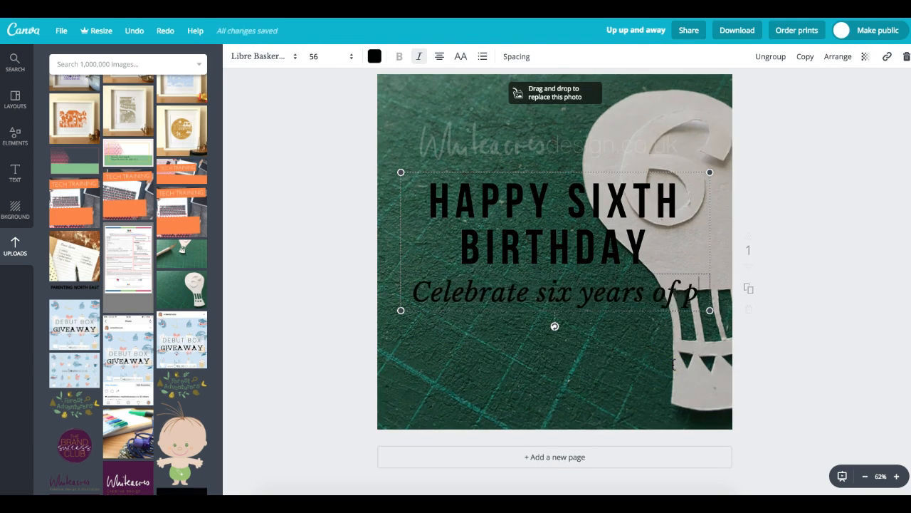
type("apercutting!")
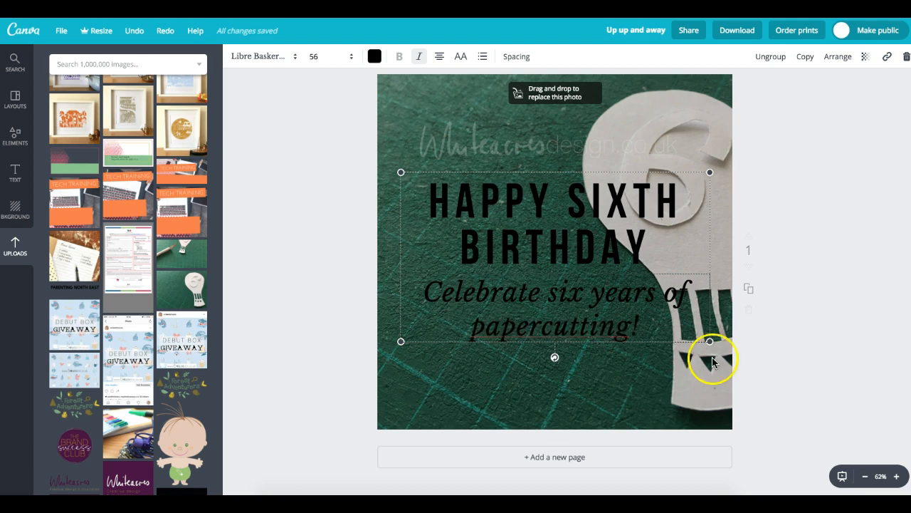
left_click(670, 298)
key("Return")
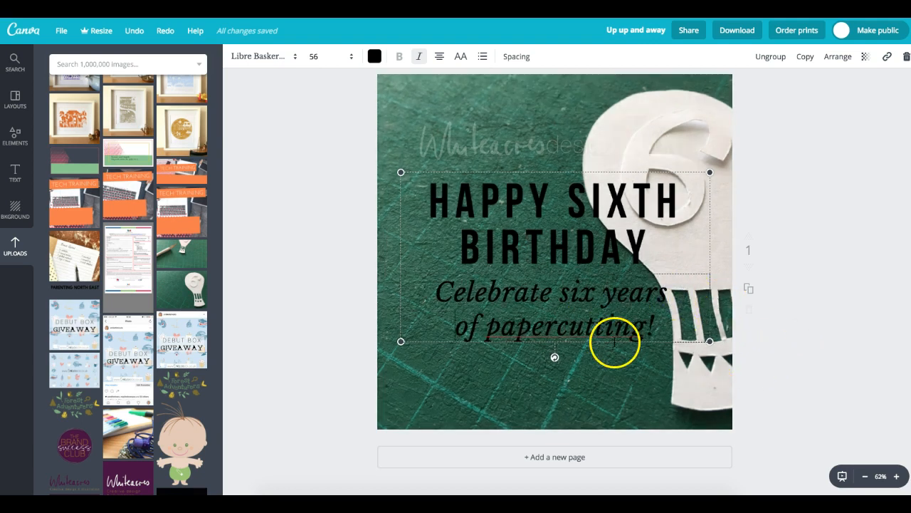
left_click_drag(529, 140, 559, 230)
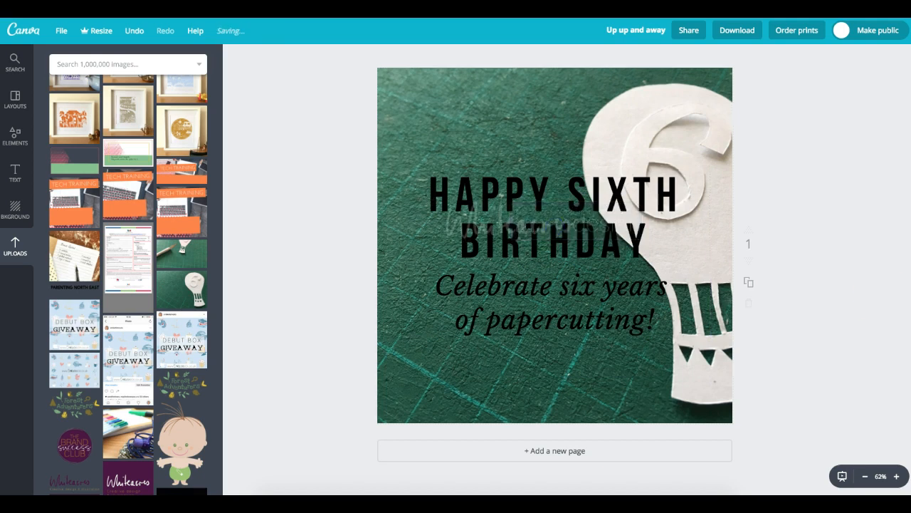
left_click_drag(491, 223, 488, 372)
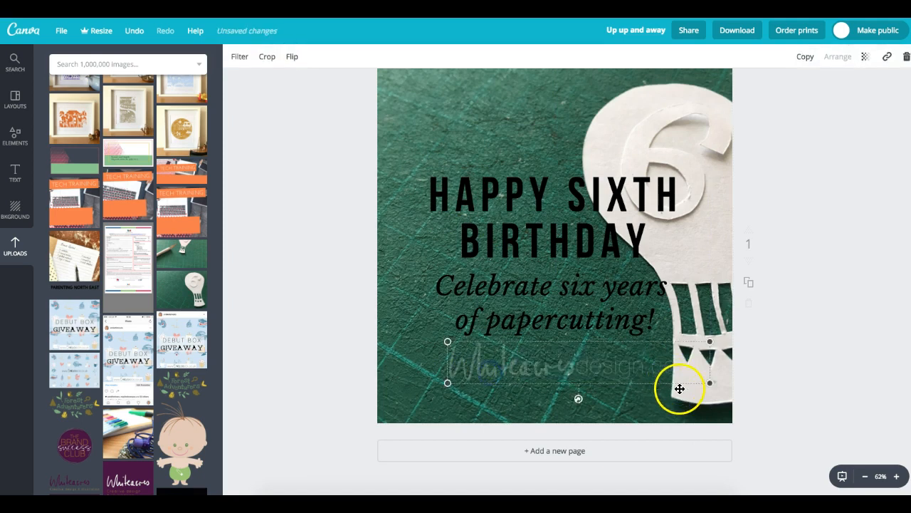
- Shrink the watermark, set its transparency to 42, and nudge it and the heading upward
left_click_drag(709, 383, 627, 362)
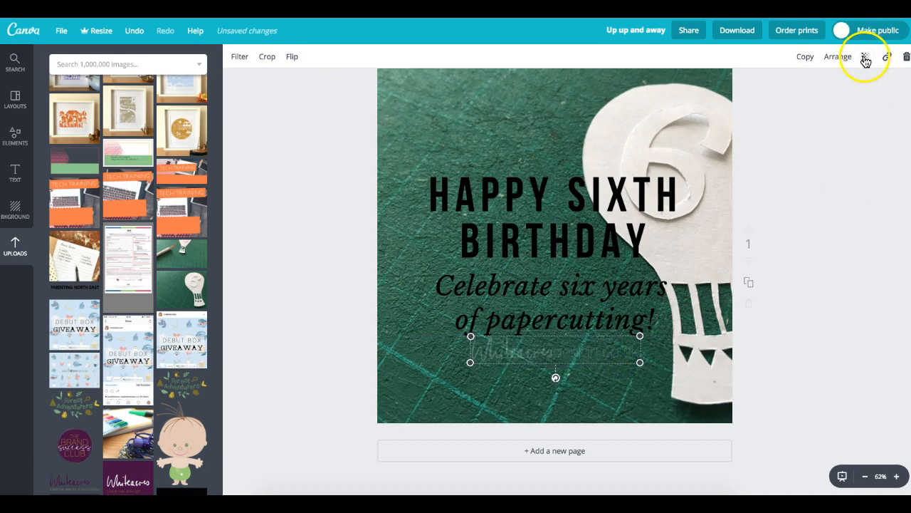
left_click(865, 57)
left_click_drag(793, 90, 813, 94)
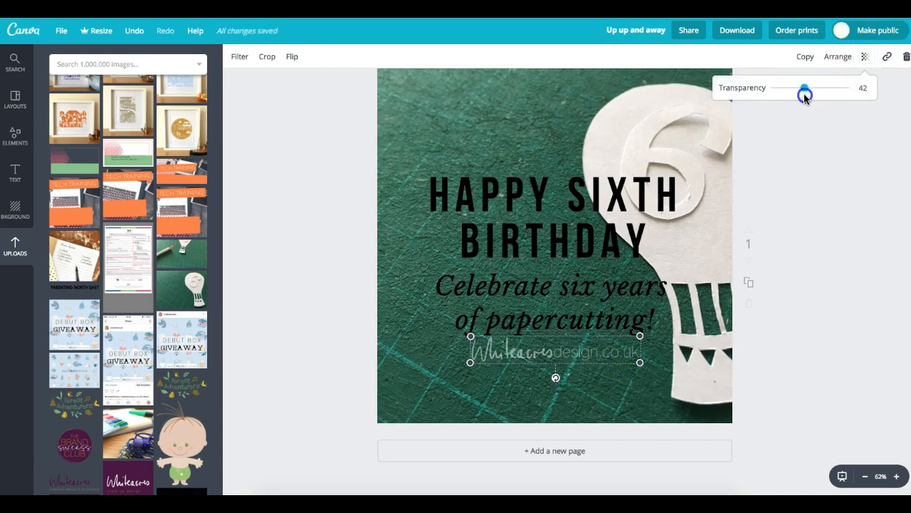
left_click(807, 166)
mouse_move(605, 203)
left_mouse_down()
mouse_move(610, 175)
mouse_move(605, 187)
left_mouse_up()
left_click_drag(577, 352, 579, 336)
left_click(588, 336)
left_click(794, 287)
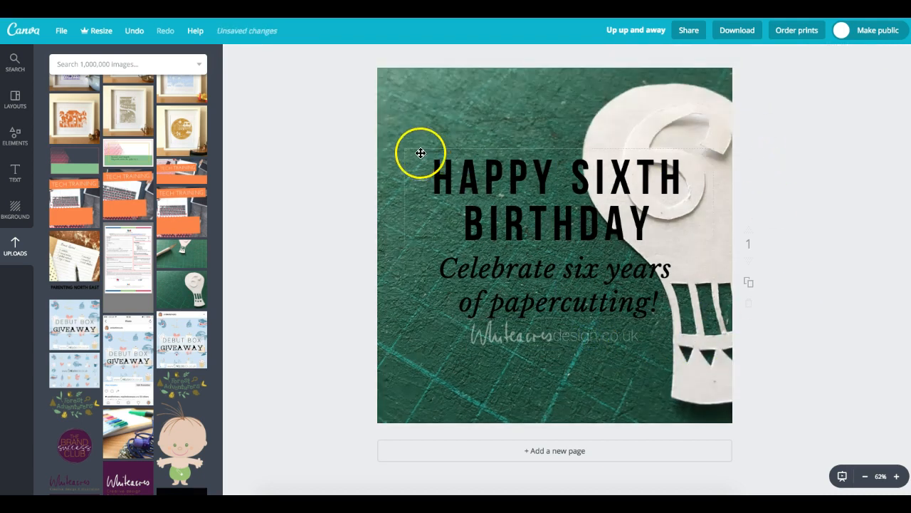
- Nudge the watermark and birthday text group a few pixels until aligned below the tagline
mouse_move(563, 340)
left_mouse_down()
mouse_move(557, 294)
mouse_move(578, 269)
mouse_move(574, 255)
mouse_move(555, 327)
mouse_move(576, 334)
left_mouse_up()
left_click(804, 246)
left_click_drag(575, 248, 576, 238)
left_click(576, 305)
left_click_drag(558, 338, 558, 332)
left_click_drag(576, 293, 575, 295)
left_click(778, 245)
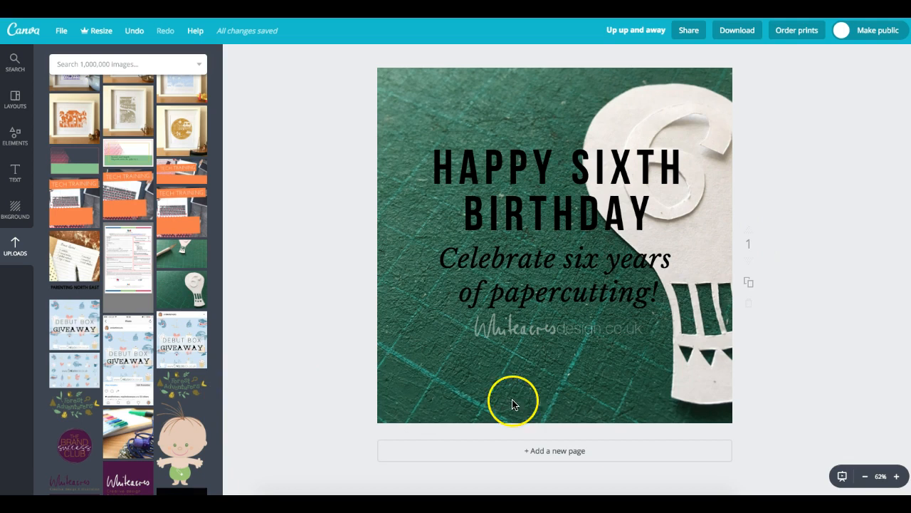
- Scroll the Uploads panel back to the top and return to the designs home page
left_click_drag(218, 293, 224, 340)
left_click_drag(218, 388, 207, 145)
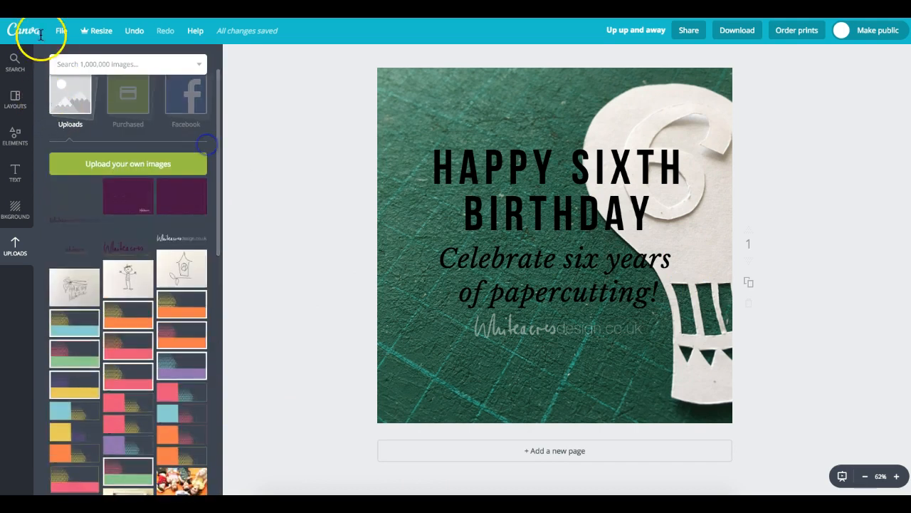
left_click(24, 33)
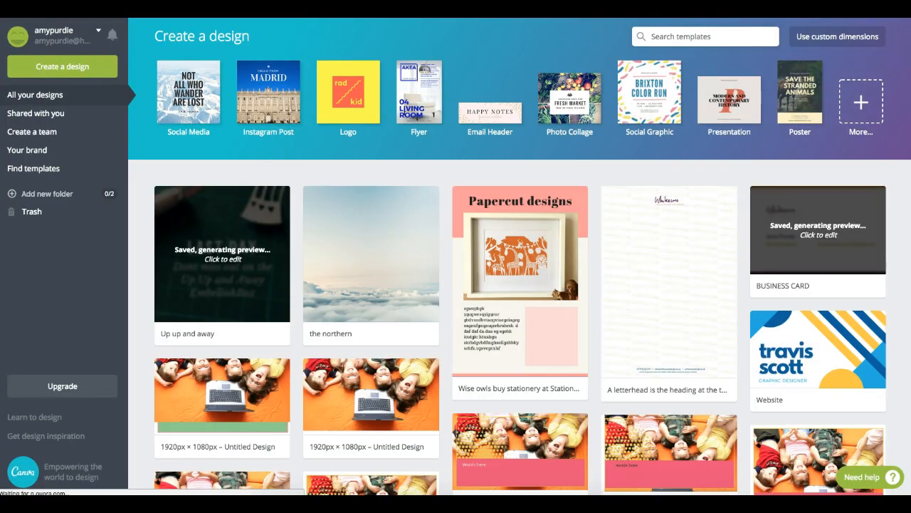
- Scroll the designs list and open the DESSERTS 'WHY BOTHER?' design
scroll(519, 328, "down", 3)
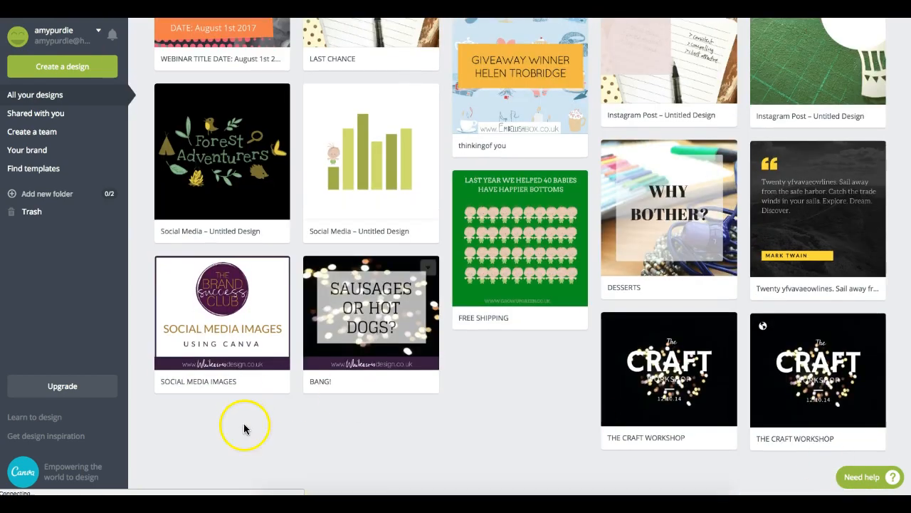
left_click(714, 211)
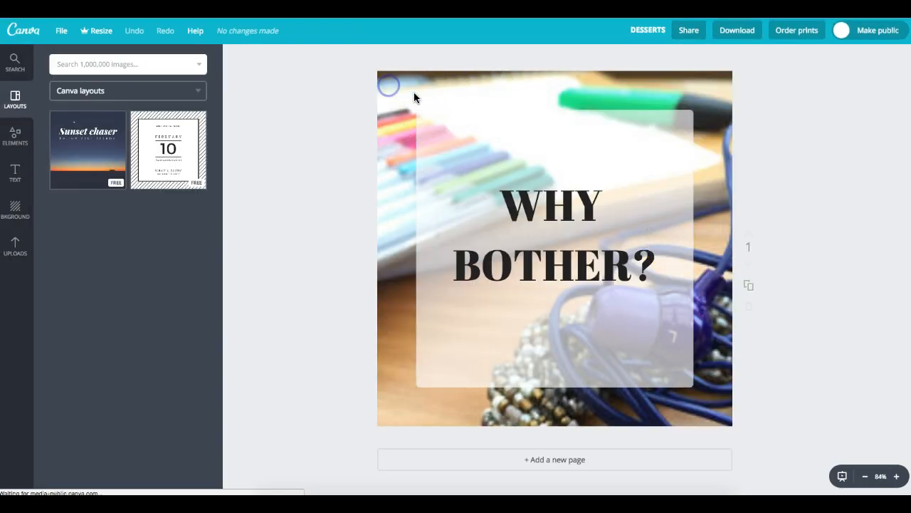
- Delete the old background photo and place the black-and-white photographer photo from Uploads
left_click(491, 96)
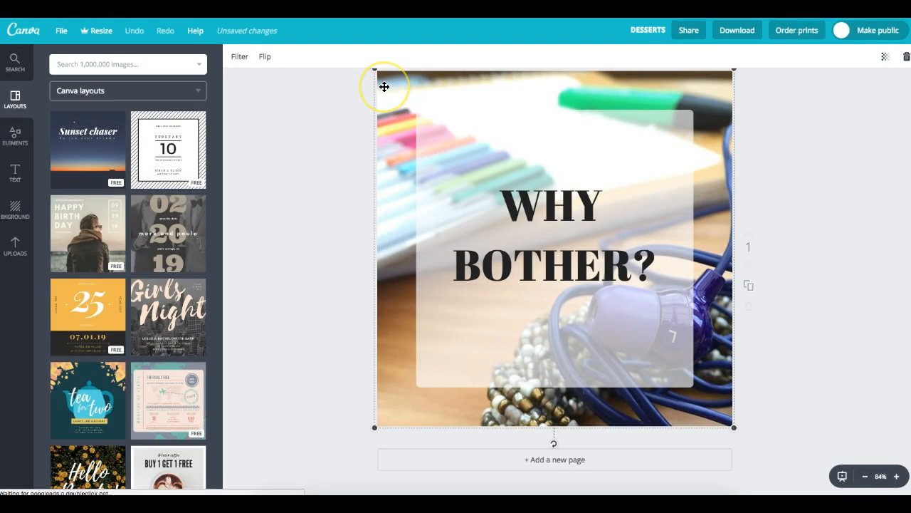
key("Delete")
left_click(9, 256)
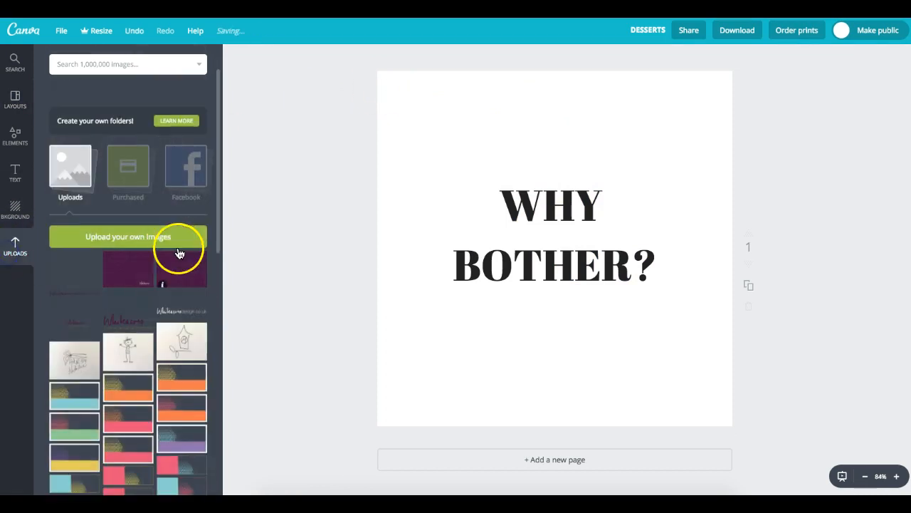
left_click_drag(220, 187, 211, 476)
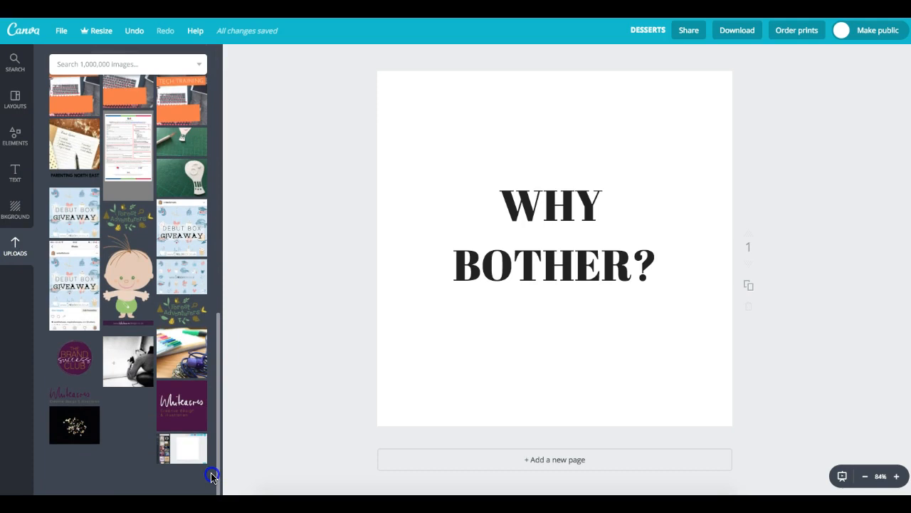
left_click(129, 379)
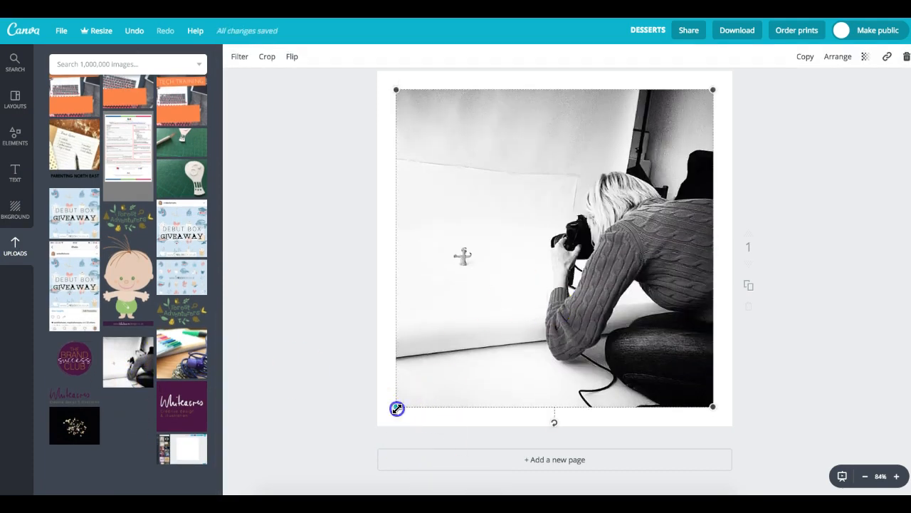
- Stretch the photographer photo to cover the whole page behind the WHY BOTHER? heading
left_click_drag(397, 408, 368, 440)
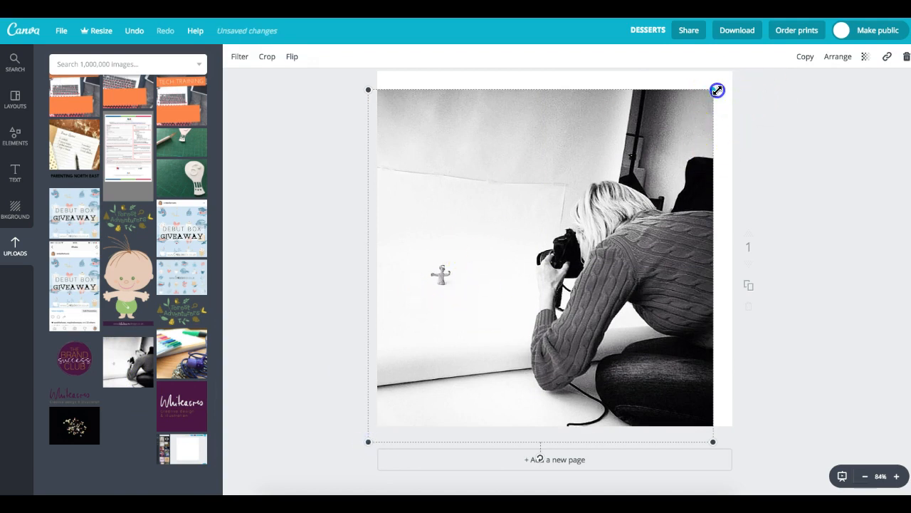
left_click_drag(717, 90, 745, 63)
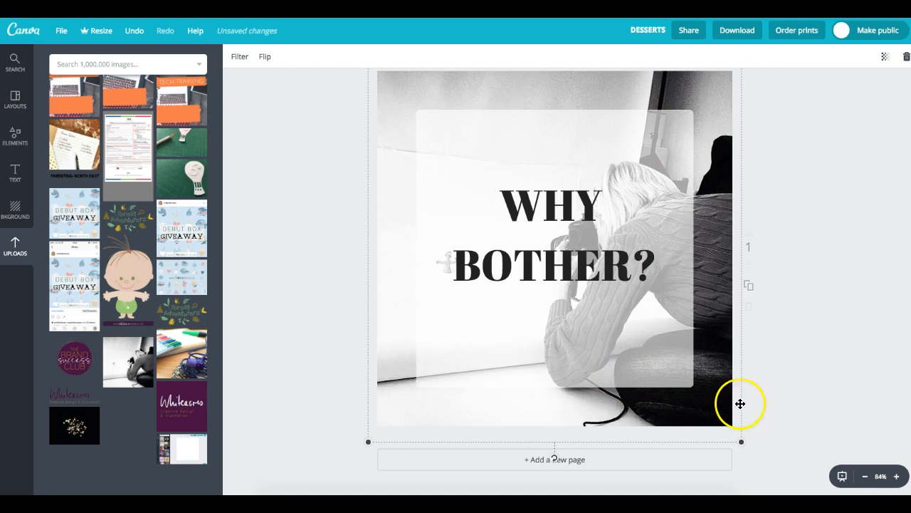
double_click(586, 261)
- Replace WHY BOTHER? with TREVOR and move it down to the white panel's centre
left_click_drag(508, 191, 685, 259)
type("TREVOR")
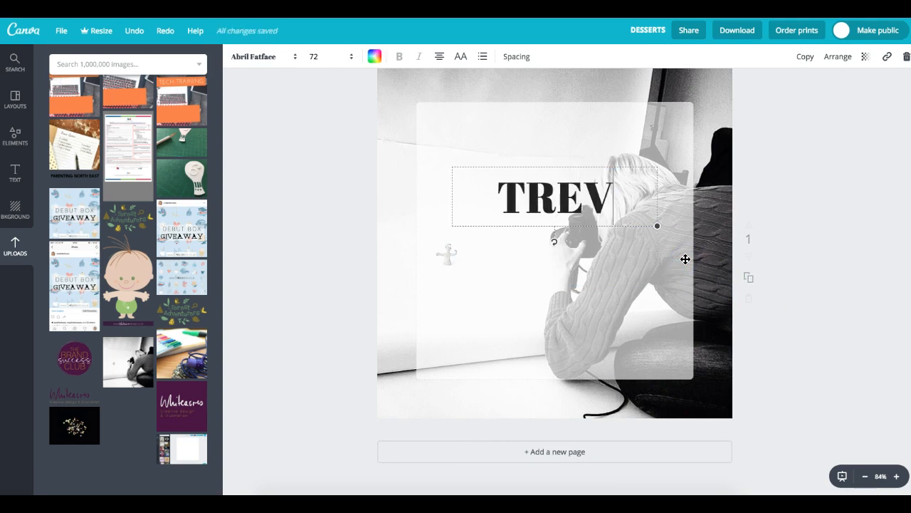
left_click(585, 227)
left_click_drag(548, 171, 546, 207)
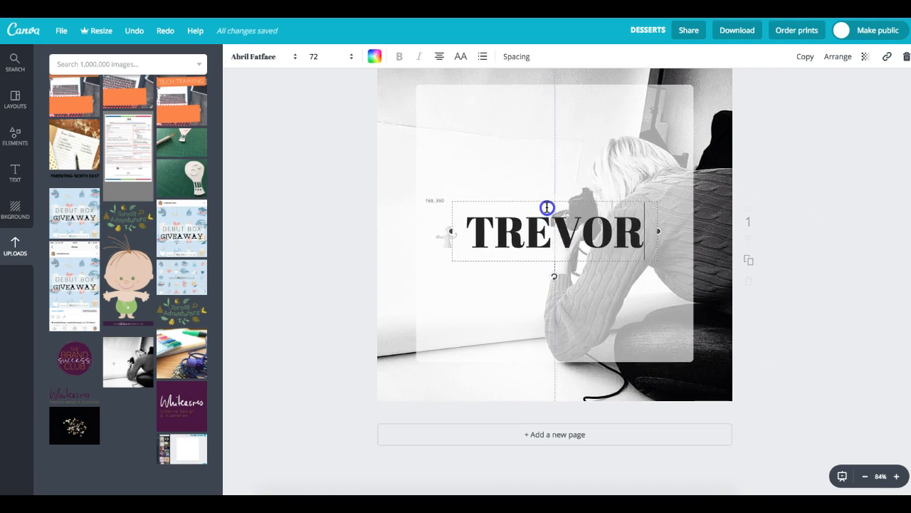
left_click(527, 126)
left_click(747, 148)
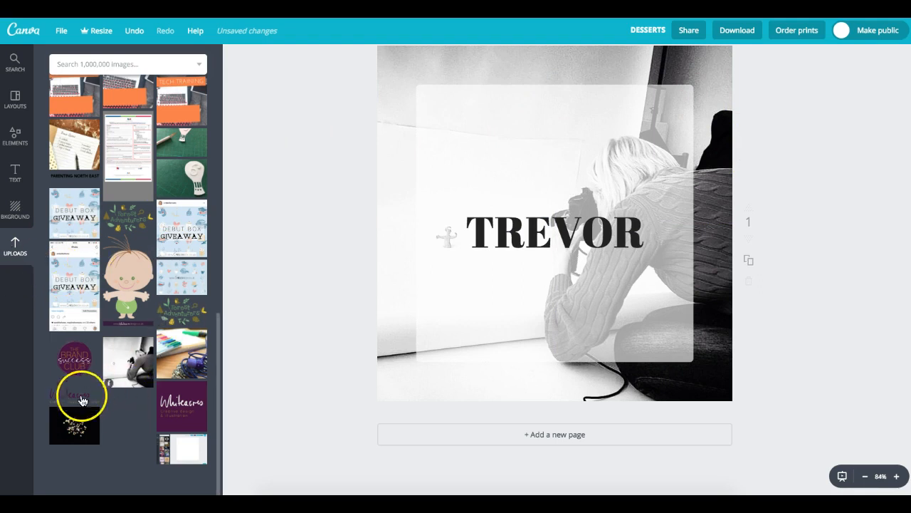
left_click_drag(218, 346, 217, 101)
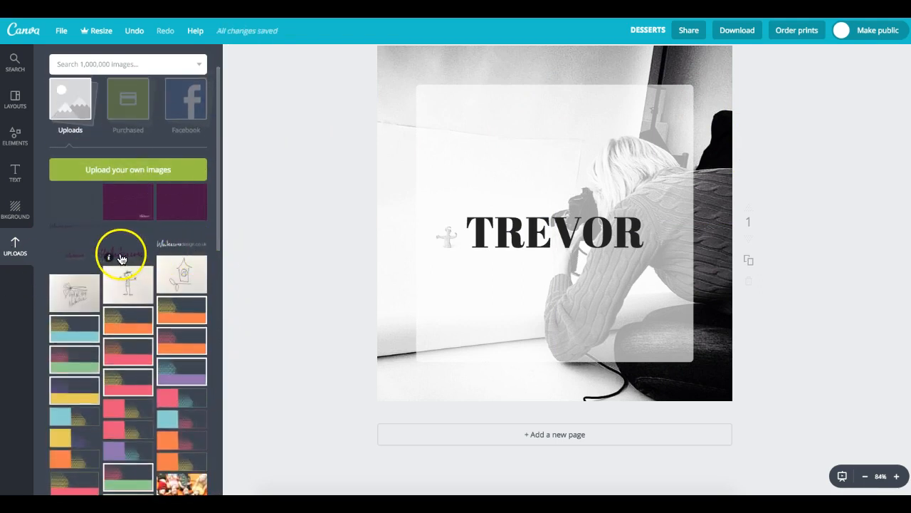
- Add the uploaded logo, shrink it under TREVOR, and bring up the Download options
left_click(70, 231)
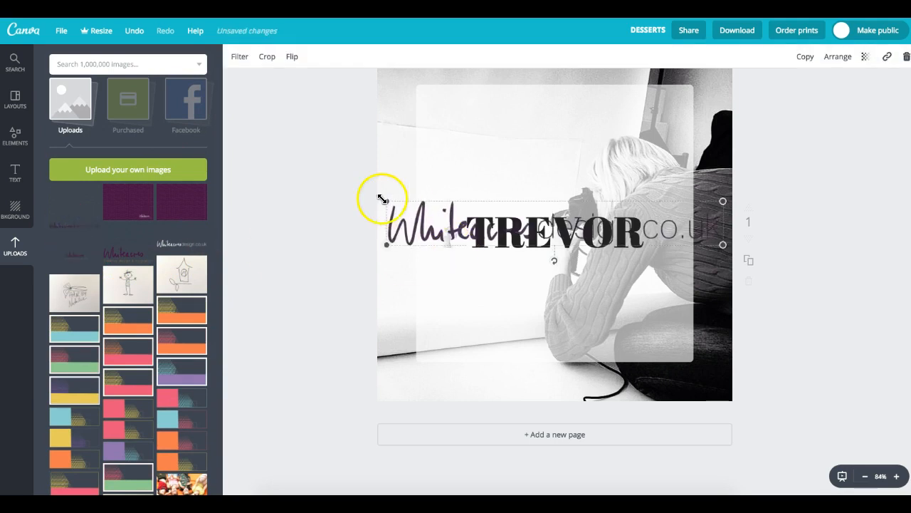
left_click(412, 207)
left_click_drag(411, 207, 561, 265)
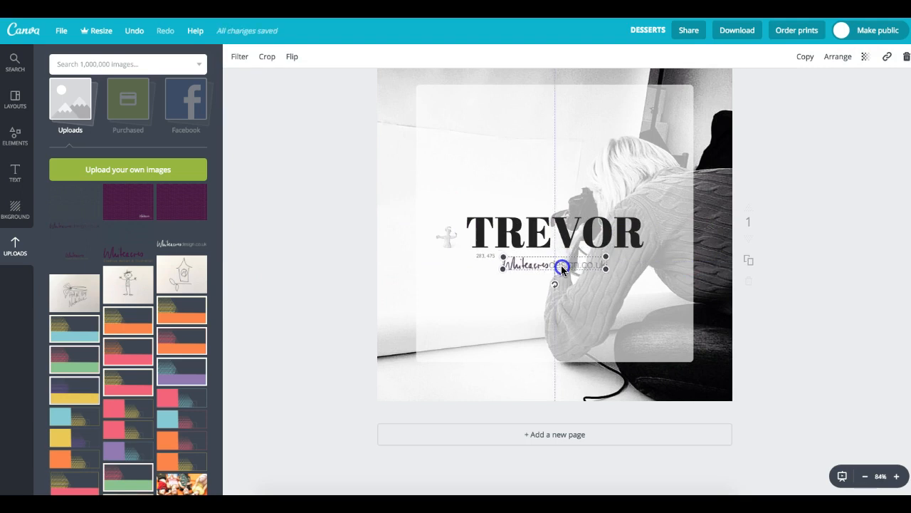
left_click(825, 210)
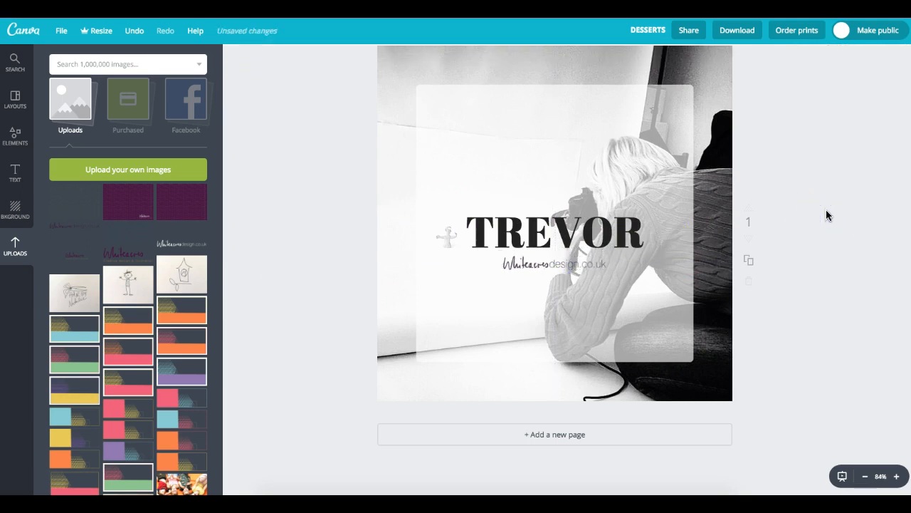
scroll(555, 249, "up", 1)
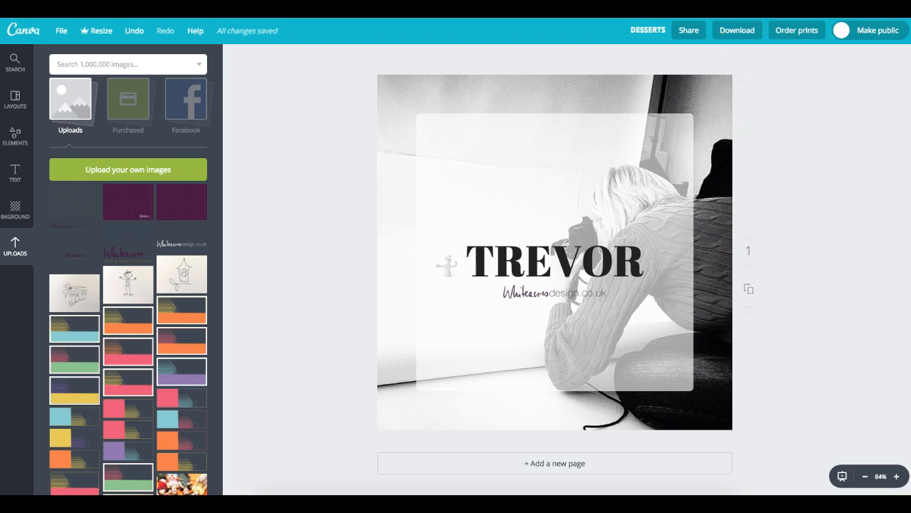
left_click(752, 37)
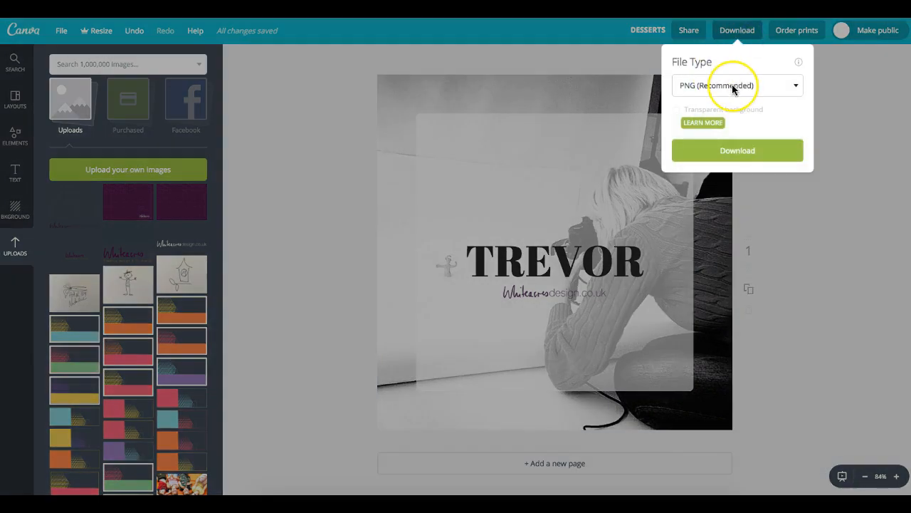
- Keep PNG (Recommended) as the file type, close the Download panel and return home
left_click(677, 109)
left_click(716, 86)
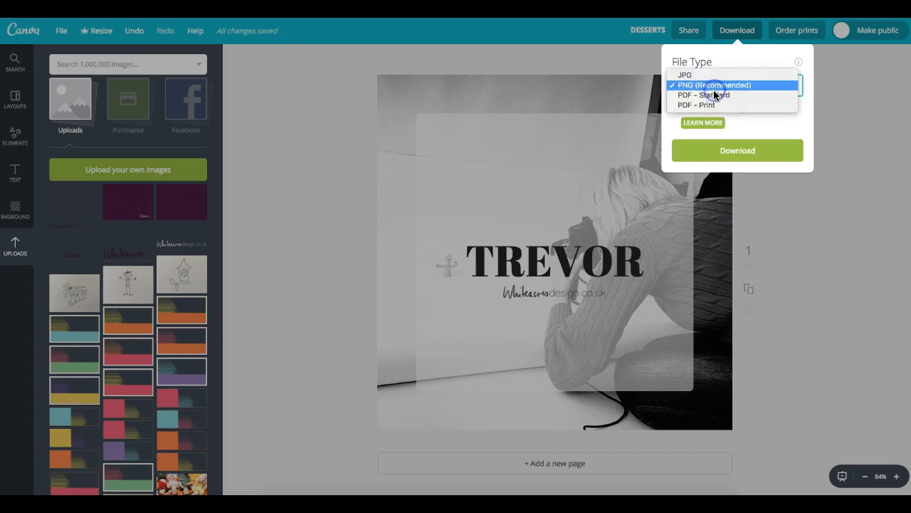
left_click(760, 126)
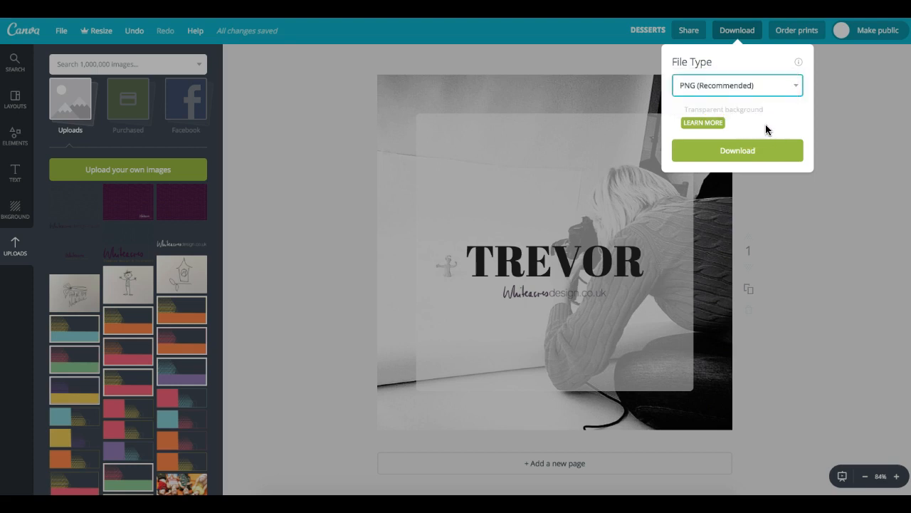
left_click(688, 126)
left_click(722, 158)
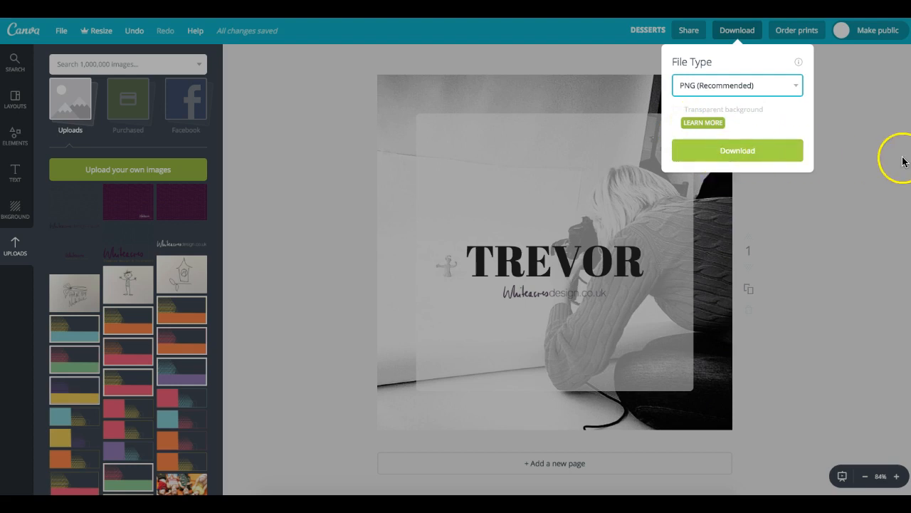
left_click(884, 157)
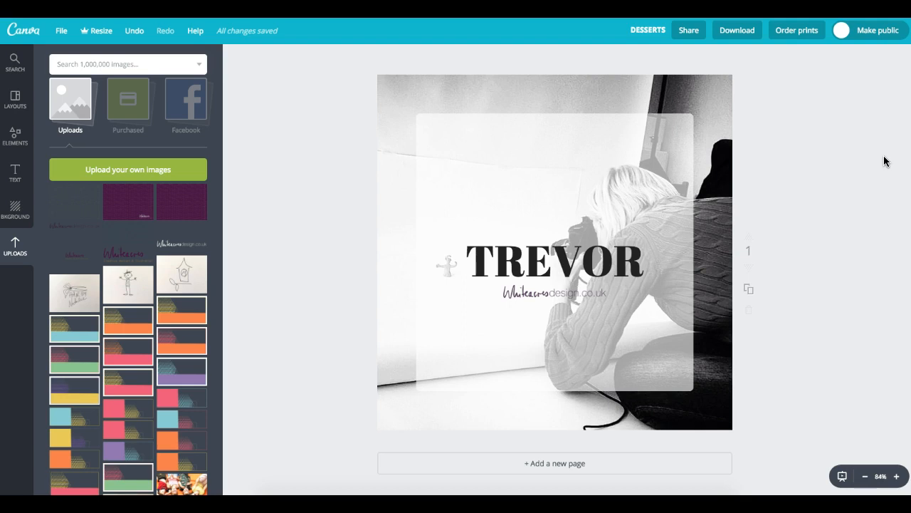
left_click(22, 32)
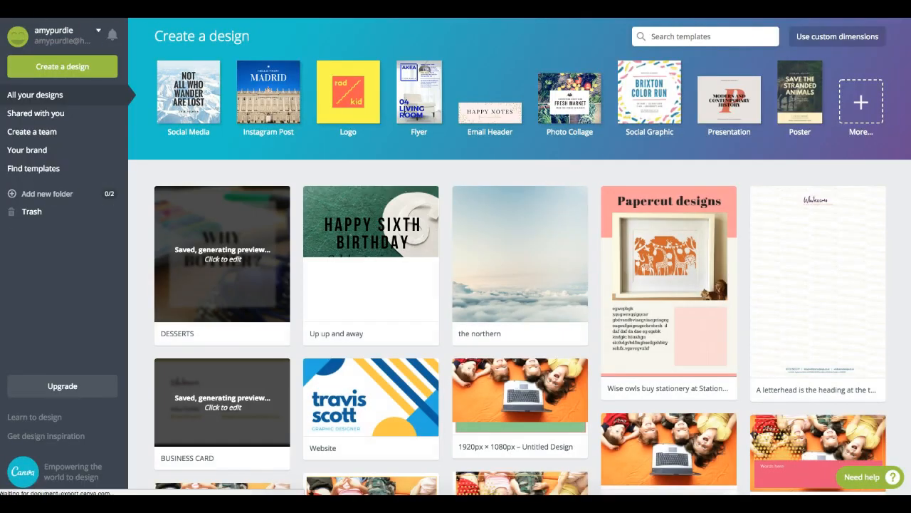
- Show the Create a design page via More..., zooming the browser in twice and back
left_click(872, 137)
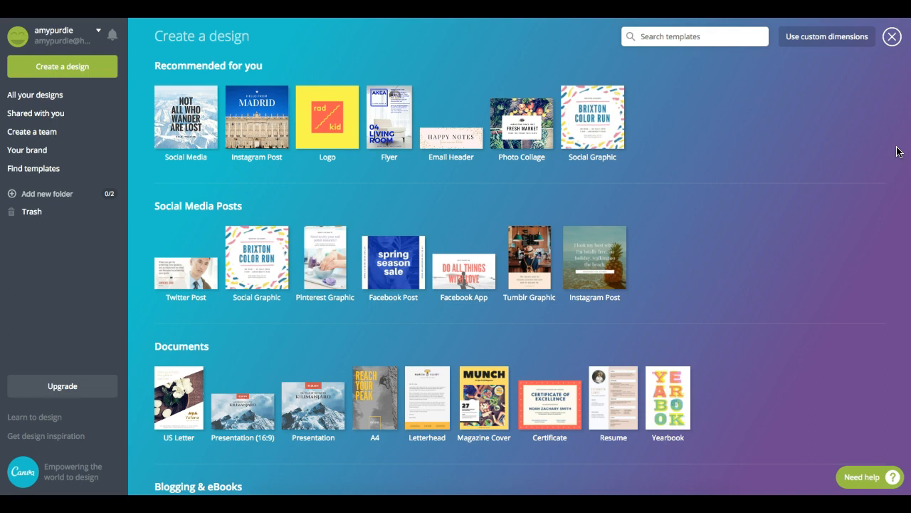
key("ctrl+plus")
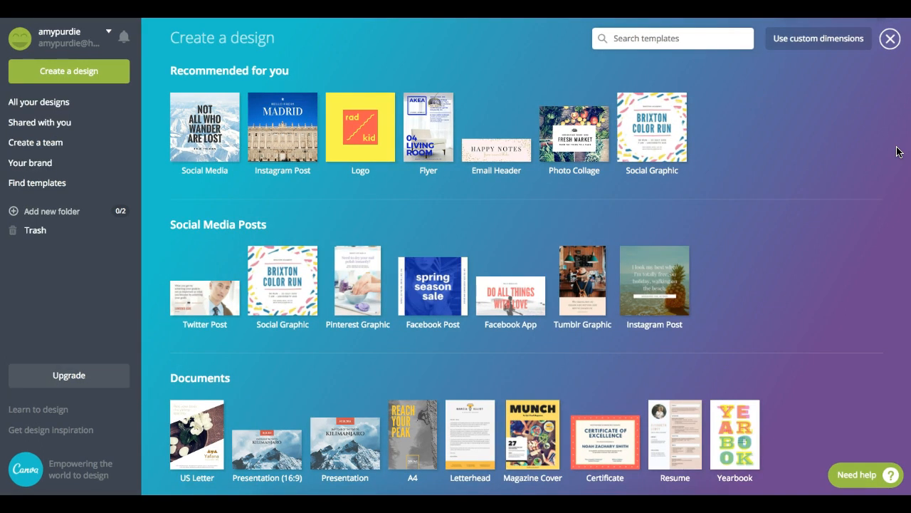
key("ctrl+plus")
key("ctrl+plus")
key("ctrl+plus")
key("ctrl+plus")
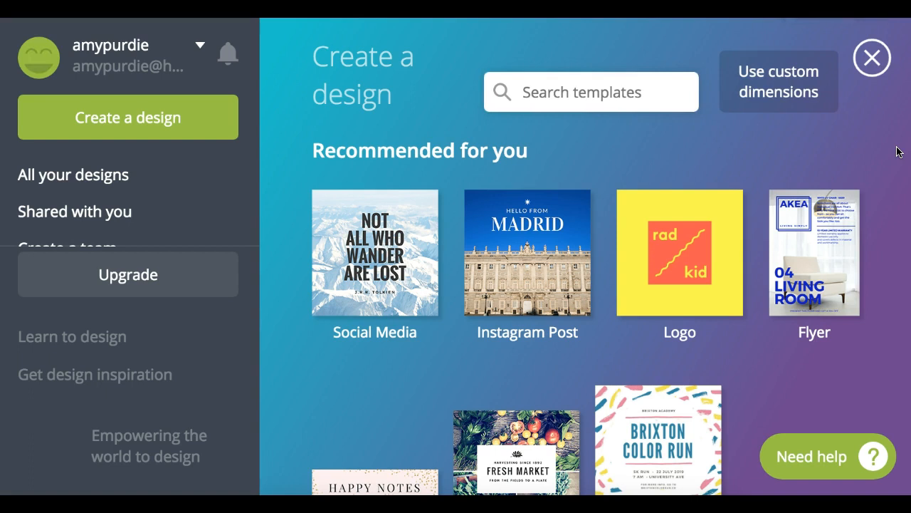
key("ctrl+0")
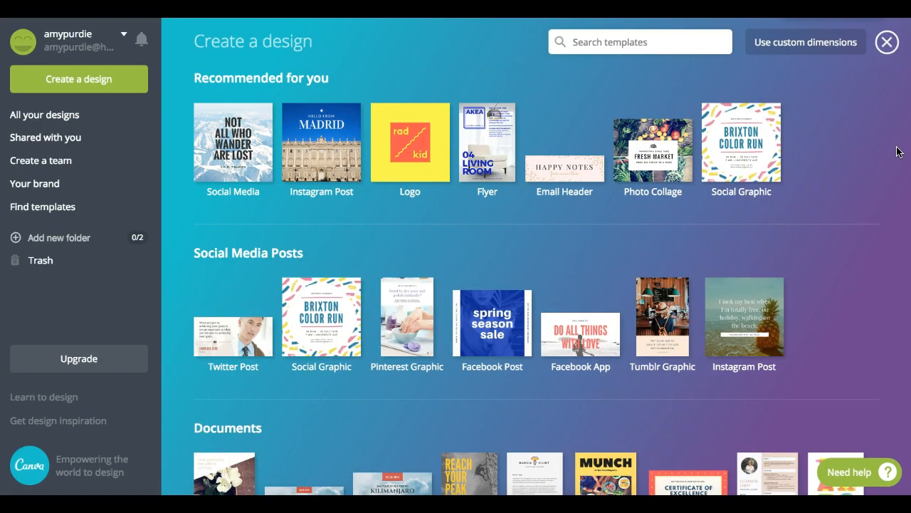
key("ctrl+minus")
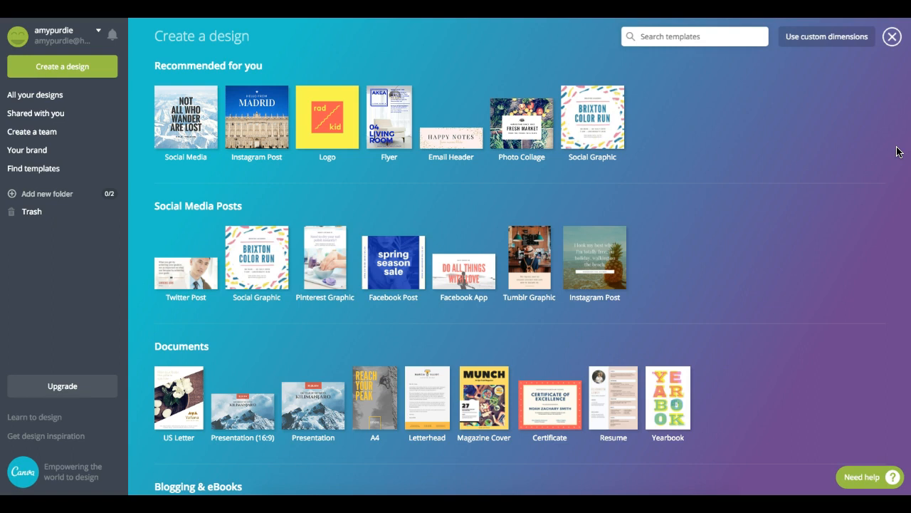